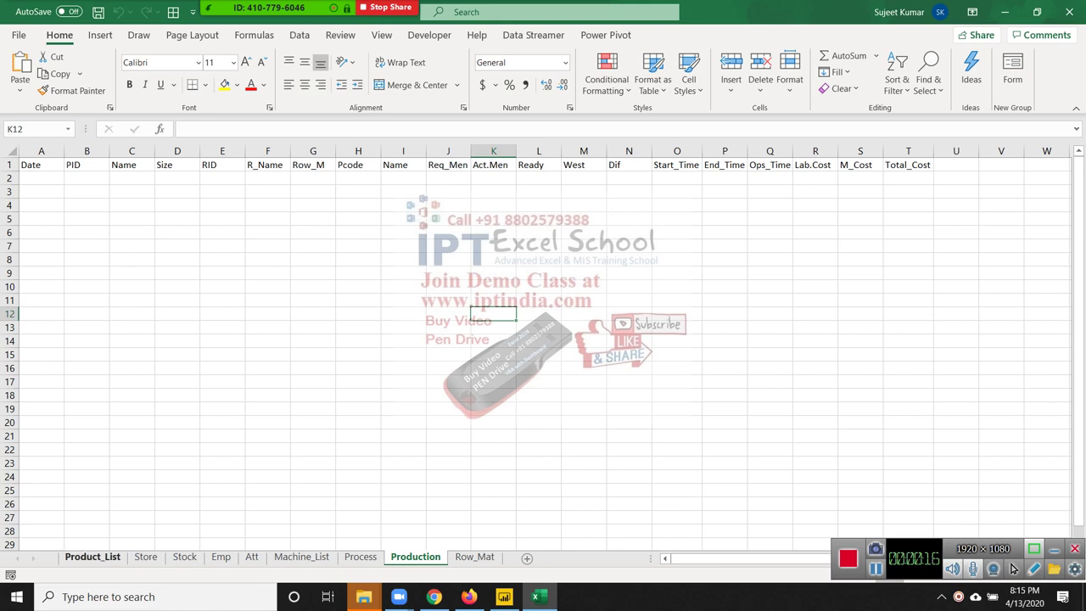
# - Go to the Product_List sheet and select the empty input rows A2:E25
pyautogui.hotkey('ctrl', 'pageup')
pyautogui.hotkey('ctrl', 'pageup')
pyautogui.hotkey('ctrl', 'pageup')
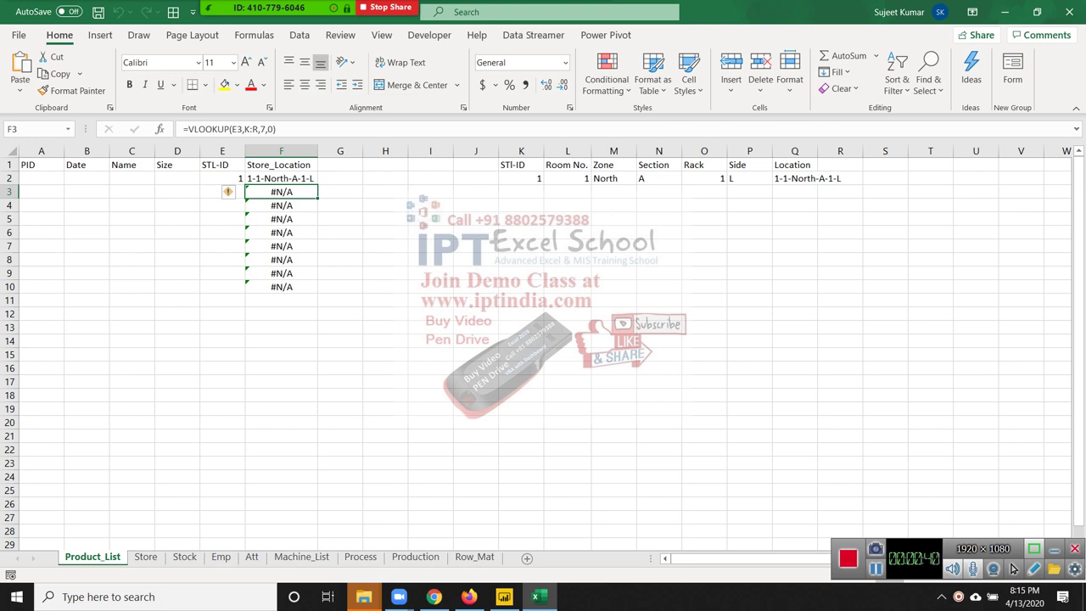
pyautogui.click(87, 382)
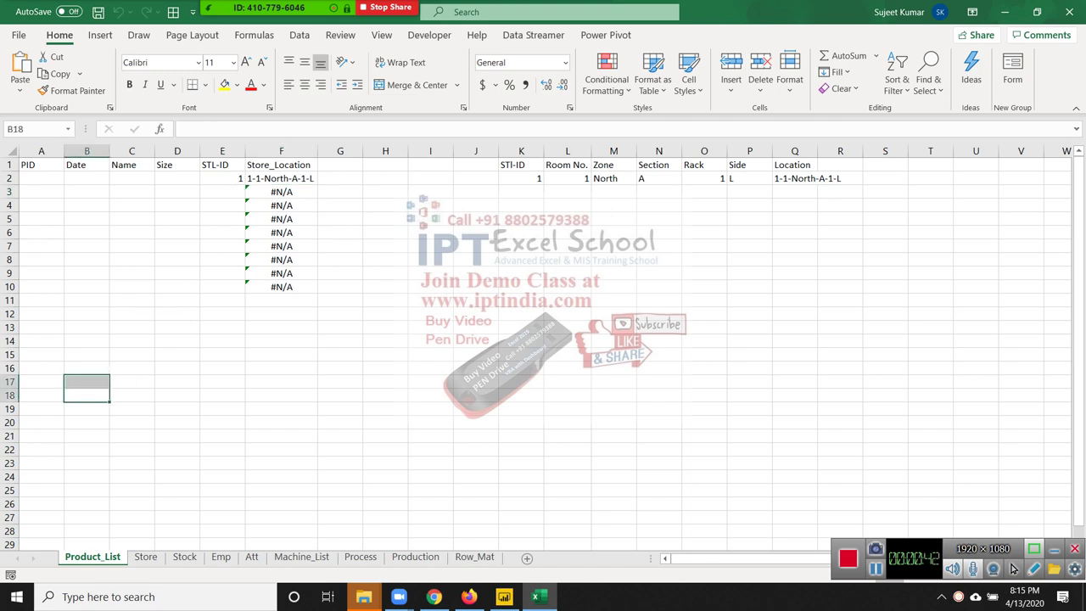
pyautogui.moveTo(41, 179)
pyautogui.mouseDown()
pyautogui.moveTo(86, 178)
pyautogui.moveTo(244, 501)
pyautogui.mouseUp()
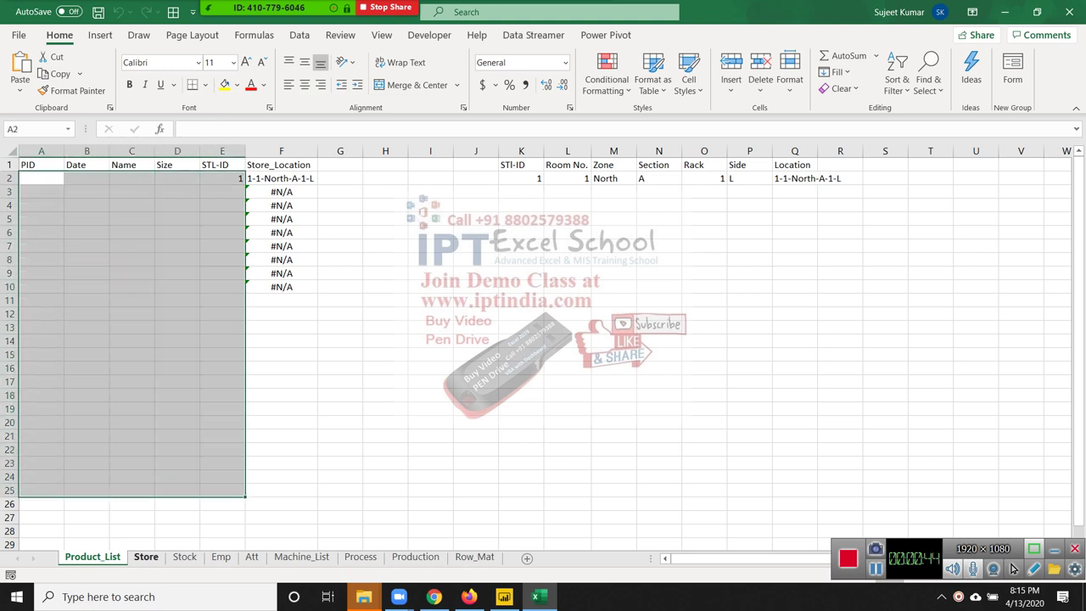
# - Select the empty input rows under the headers on the Store and Stock sheets
pyautogui.click(145, 557)
pyautogui.click(86, 273)
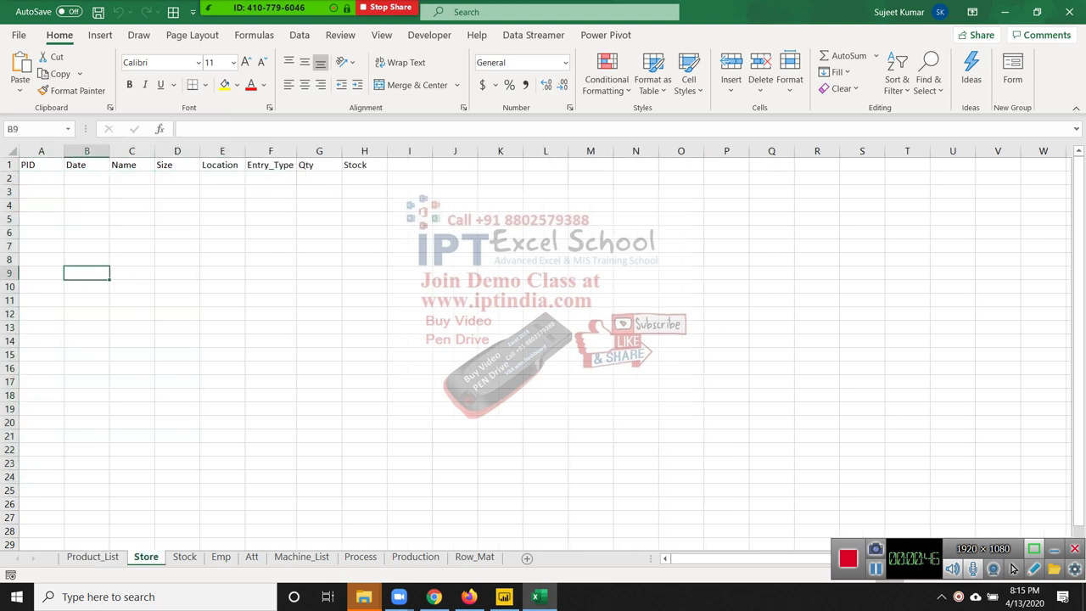
pyautogui.moveTo(41, 178); pyautogui.dragTo(272, 326)
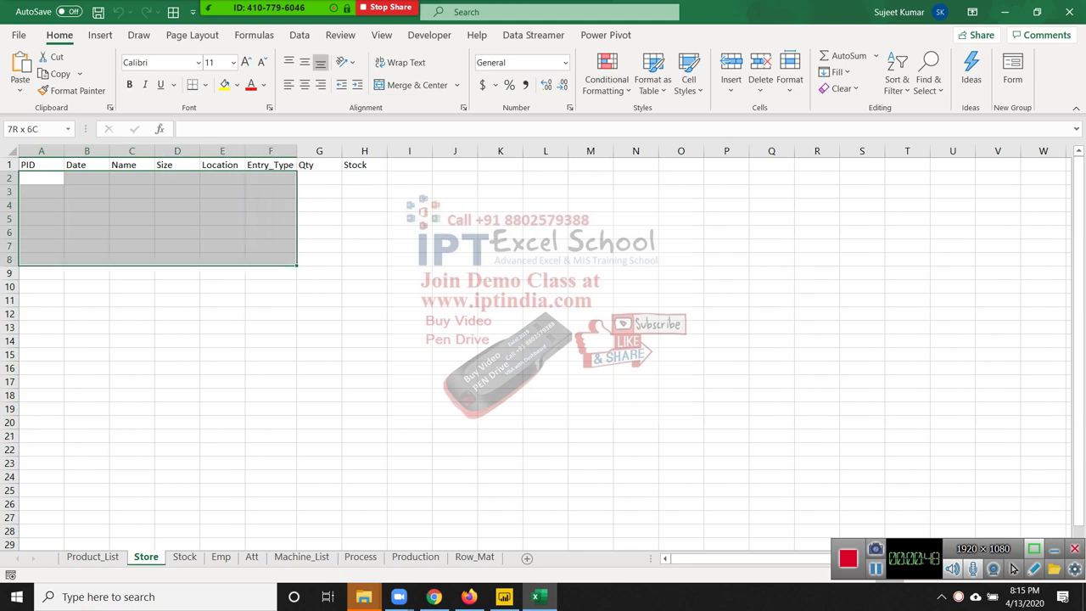
pyautogui.click(184, 557)
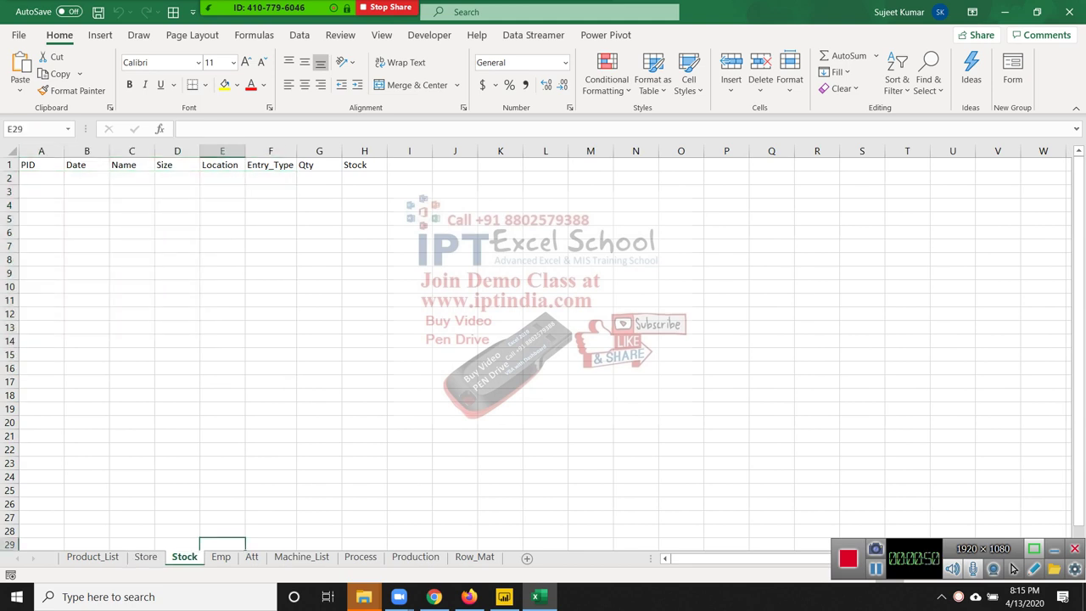
pyautogui.click(87, 232)
pyautogui.moveTo(41, 178); pyautogui.dragTo(364, 355)
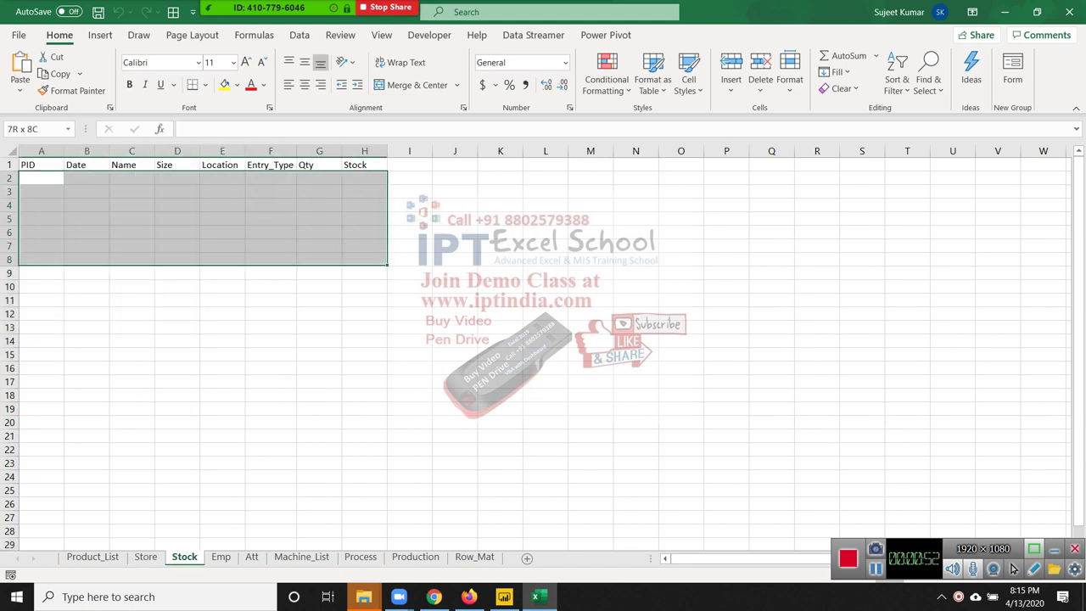
# - Inspect the Emp sheet's Total Pay lookup formula, then move through Att to Machine_List
pyautogui.click(220, 557)
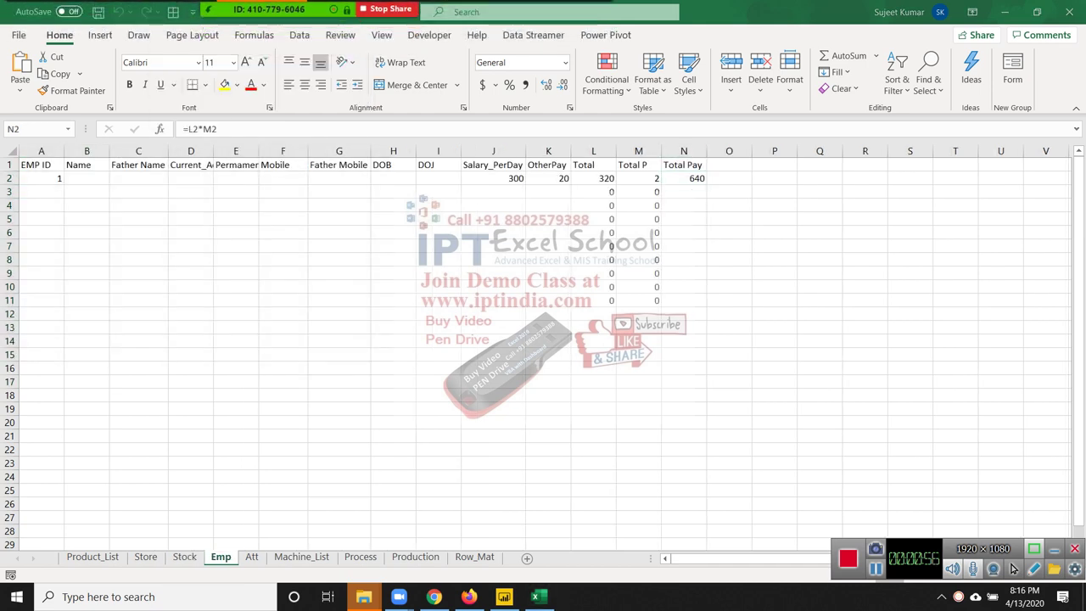
pyautogui.press('Left')
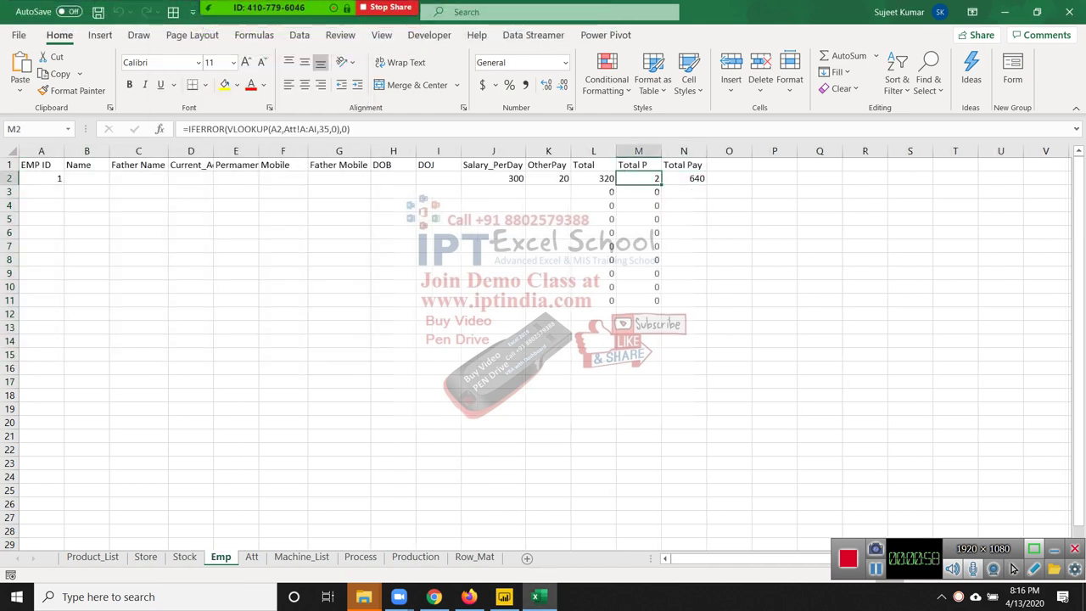
pyautogui.hotkey('ctrl', 'pagedown')
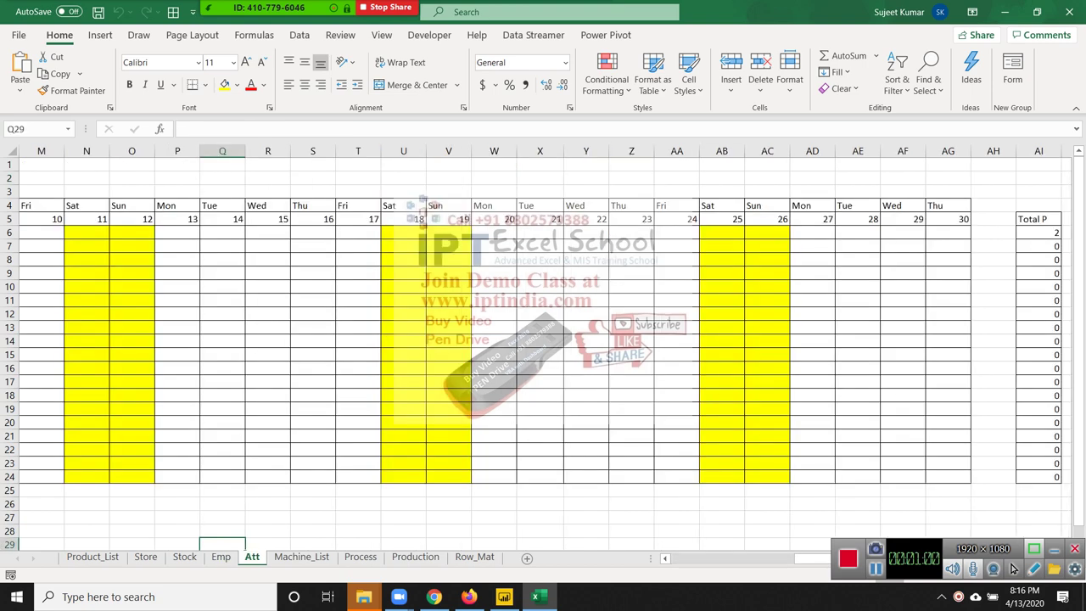
pyautogui.hotkey('ctrl', 'pagedown')
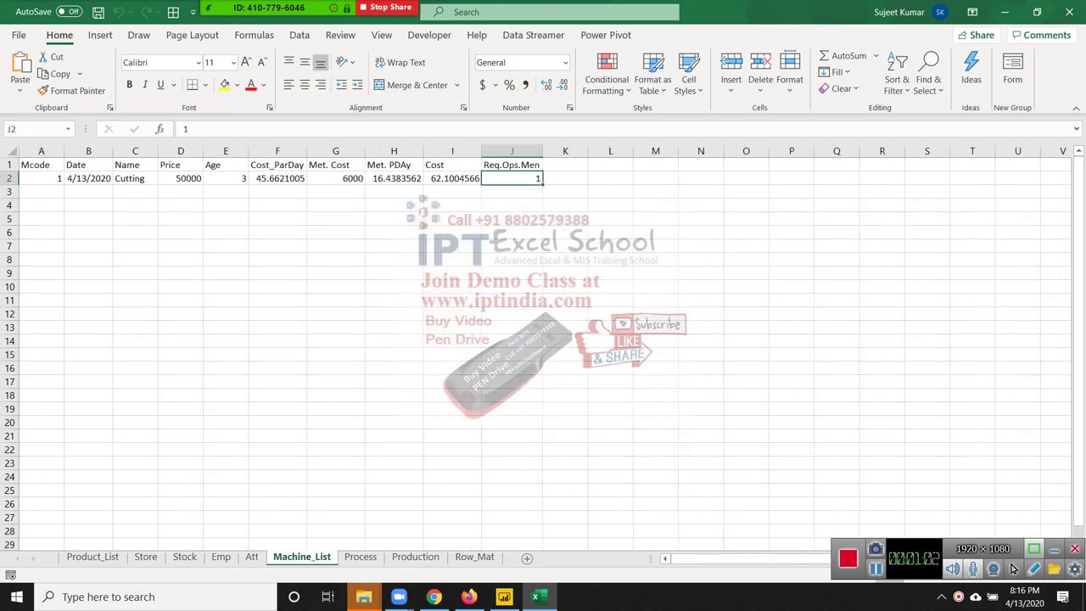
# - Select the Machine_List data area starting from the first data row
pyautogui.press('Left')
pyautogui.press('Left')
pyautogui.press('Left')
pyautogui.press('Down')
pyautogui.press('Down')
pyautogui.press('Down')
pyautogui.press('Left')
pyautogui.press('Left')
pyautogui.press('Down')
pyautogui.press('Left')
pyautogui.press('Left')
pyautogui.press('Left')
pyautogui.press('Up')
pyautogui.press('Up')
pyautogui.press('Up')
pyautogui.hotkey('shift', 'Right')
pyautogui.hotkey('shift', 'Right')
pyautogui.hotkey('shift', 'Right')
pyautogui.hotkey('shift', 'Right')
pyautogui.hotkey('shift', 'Down')
pyautogui.hotkey('shift', 'Down')
pyautogui.hotkey('shift', 'Down')
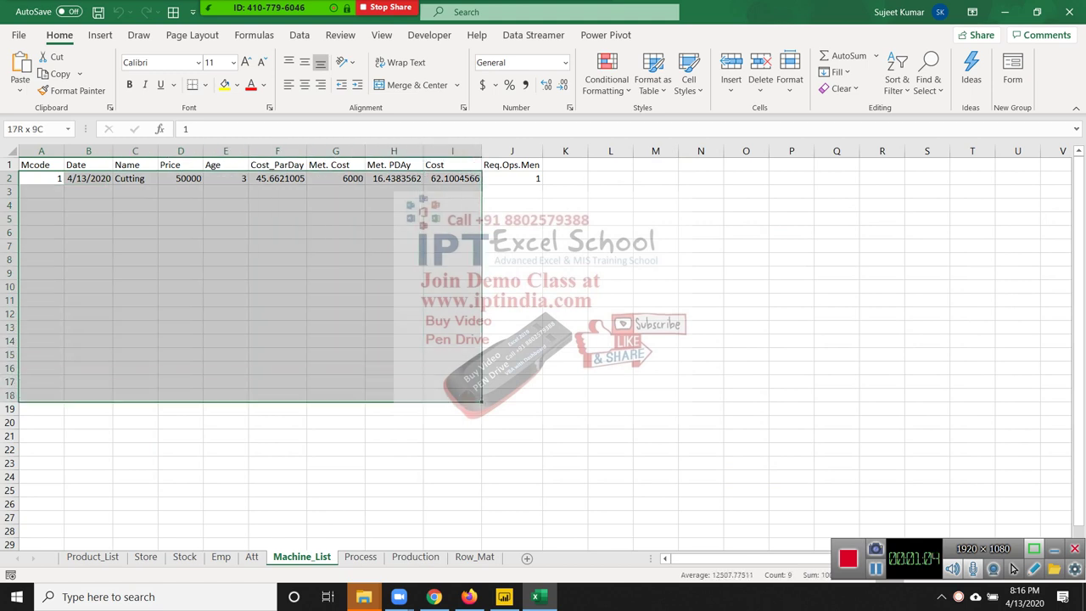
pyautogui.hotkey('shift', 'Right')
pyautogui.hotkey('shift', 'Down')
pyautogui.hotkey('shift', 'Down')
# - On the Process sheet, AutoFit column D to fit the Total_Process heading
pyautogui.hotkey('ctrl', 'pagedown')
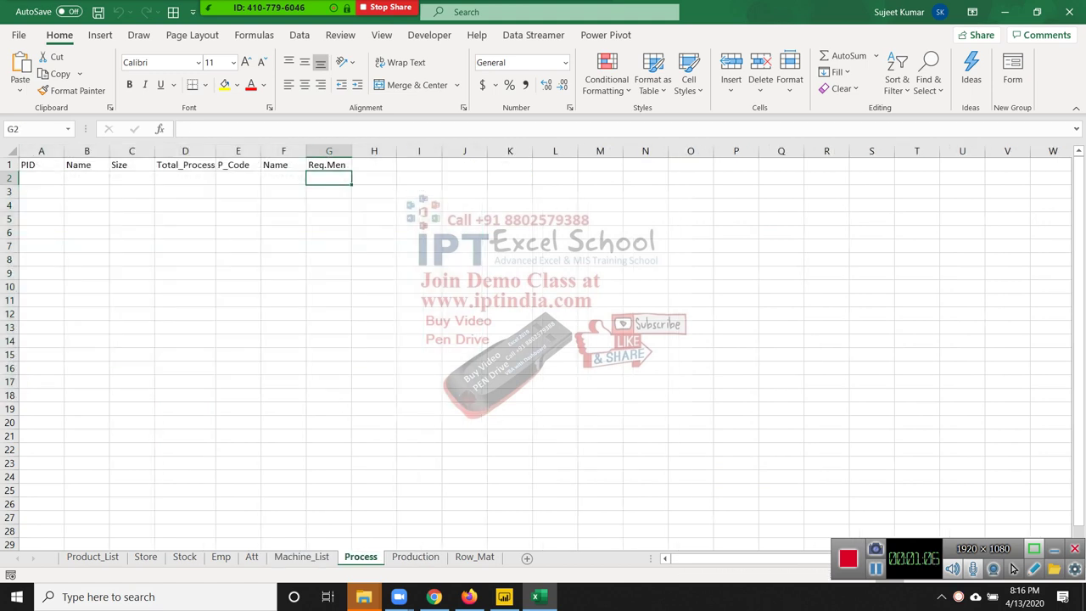
pyautogui.press('Home')
pyautogui.hotkey('shift', 'Right')
pyautogui.hotkey('shift', 'Right')
pyautogui.hotkey('shift', 'Right')
pyautogui.hotkey('shift', 'Down')
pyautogui.hotkey('shift', 'Down')
pyautogui.hotkey('shift', 'Down')
pyautogui.hotkey('shift', 'Right')
pyautogui.hotkey('shift', 'Down')
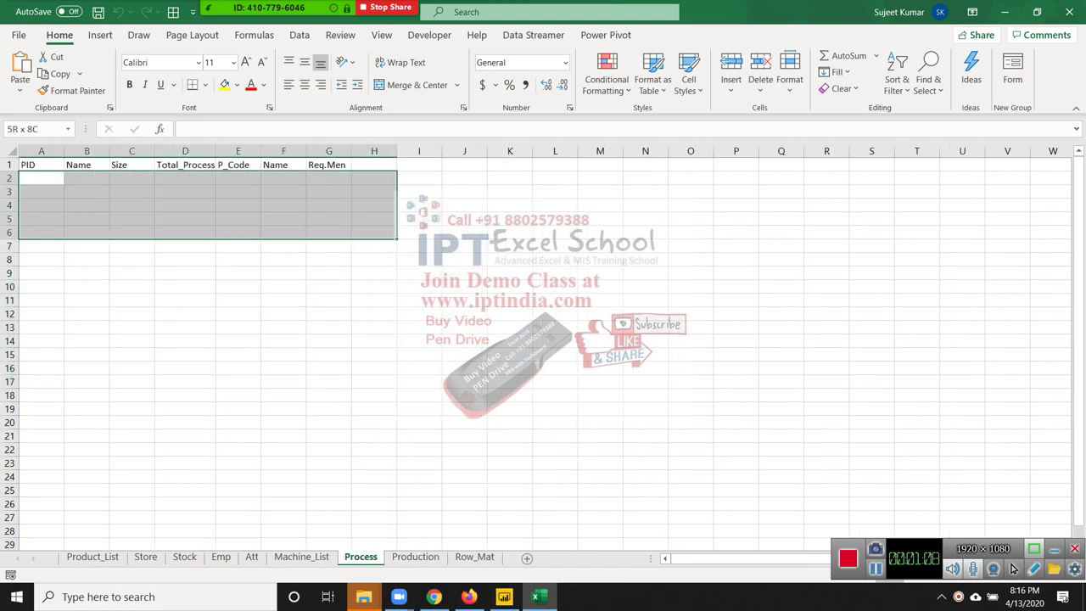
pyautogui.hotkey('alt', 'h')
pyautogui.press('o')
pyautogui.press('i')
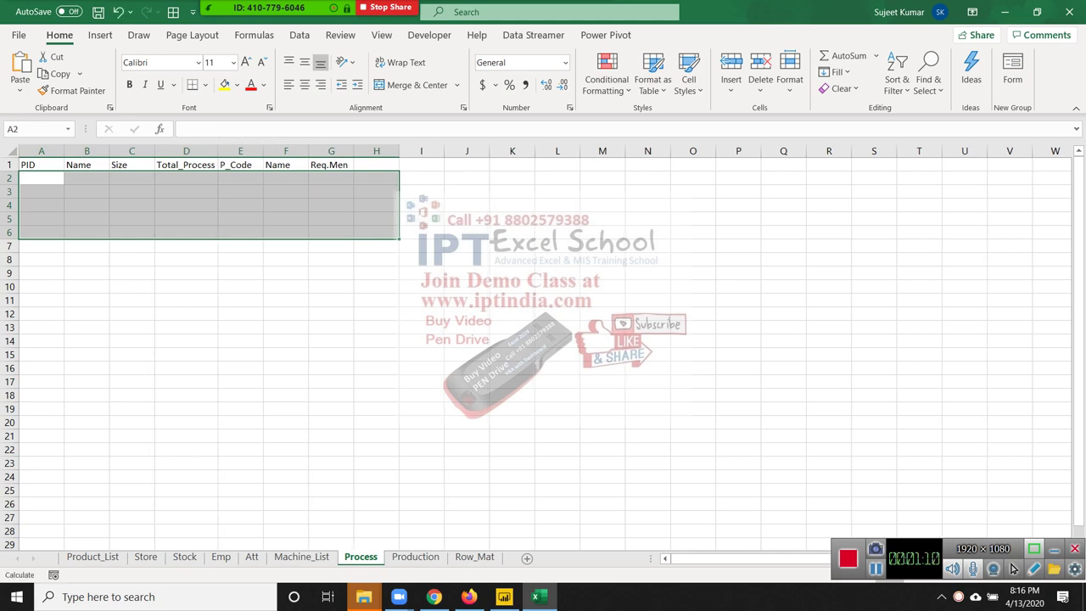
pyautogui.click(186, 218)
# - Select the Production input rows down to row 14, then the Row_Mat Wast_D rows
pyautogui.click(415, 557)
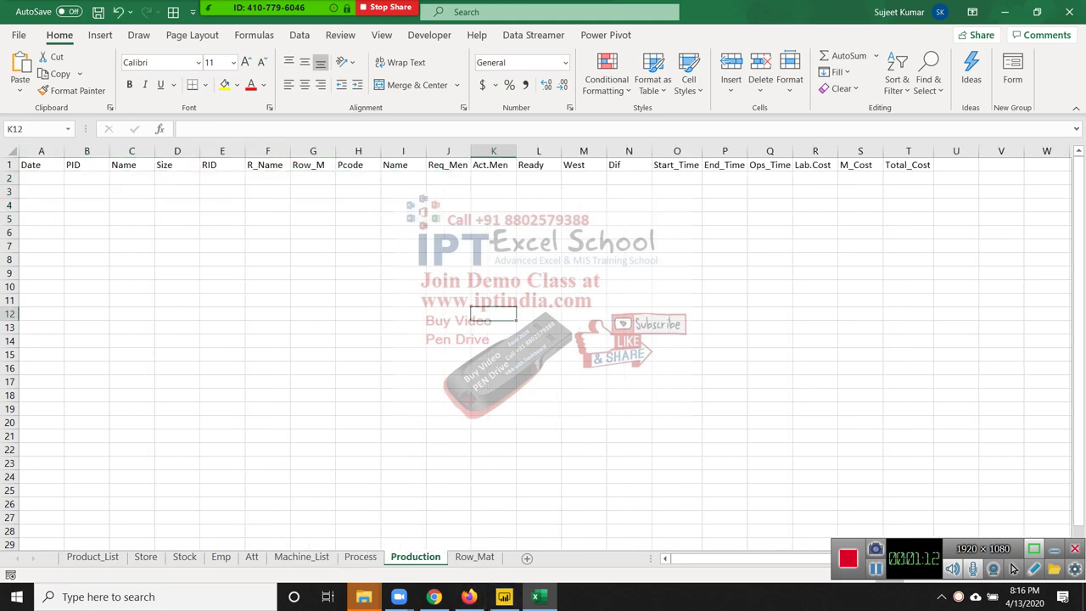
pyautogui.hotkey('ctrl', 'Home')
pyautogui.hotkey('shift', 'Right')
pyautogui.hotkey('shift', 'Right')
pyautogui.hotkey('shift', 'Right')
pyautogui.hotkey('shift', 'Down')
pyautogui.hotkey('shift', 'Down')
pyautogui.hotkey('shift', 'Down')
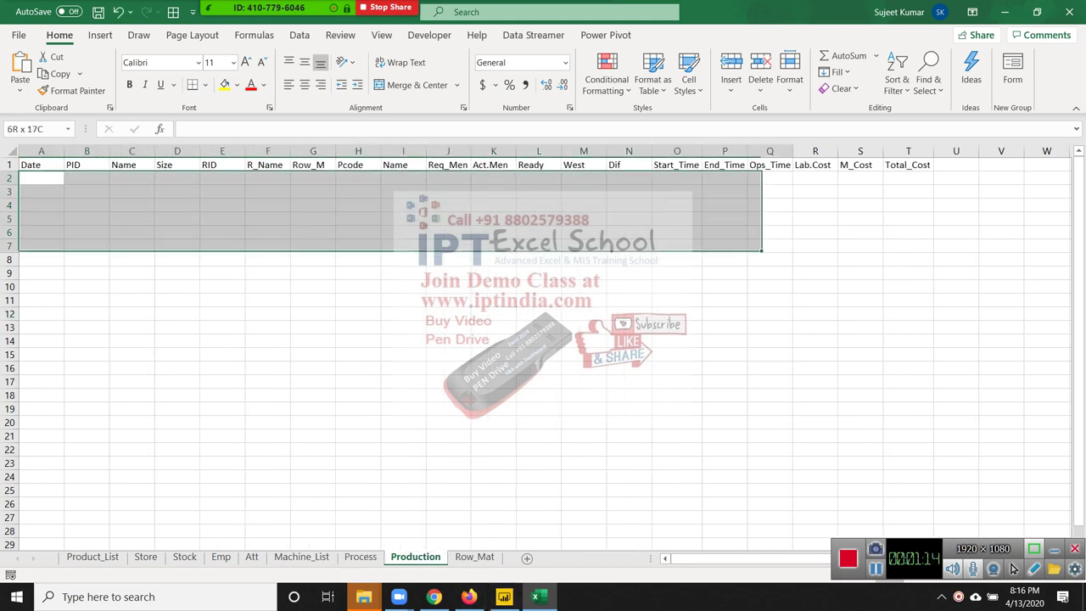
pyautogui.hotkey('shift', 'Right')
pyautogui.hotkey('shift', 'Right')
pyautogui.hotkey('shift', 'Right')
pyautogui.hotkey('shift', 'Down')
pyautogui.hotkey('shift', 'Down')
pyautogui.hotkey('shift', 'Down')
pyautogui.hotkey('shift', 'Left')
pyautogui.hotkey('shift', 'Left')
pyautogui.hotkey('shift', 'Left')
pyautogui.hotkey('shift', 'Down')
pyautogui.hotkey('shift', 'Down')
pyautogui.hotkey('shift', 'Down')
pyautogui.hotkey('shift', 'Down')
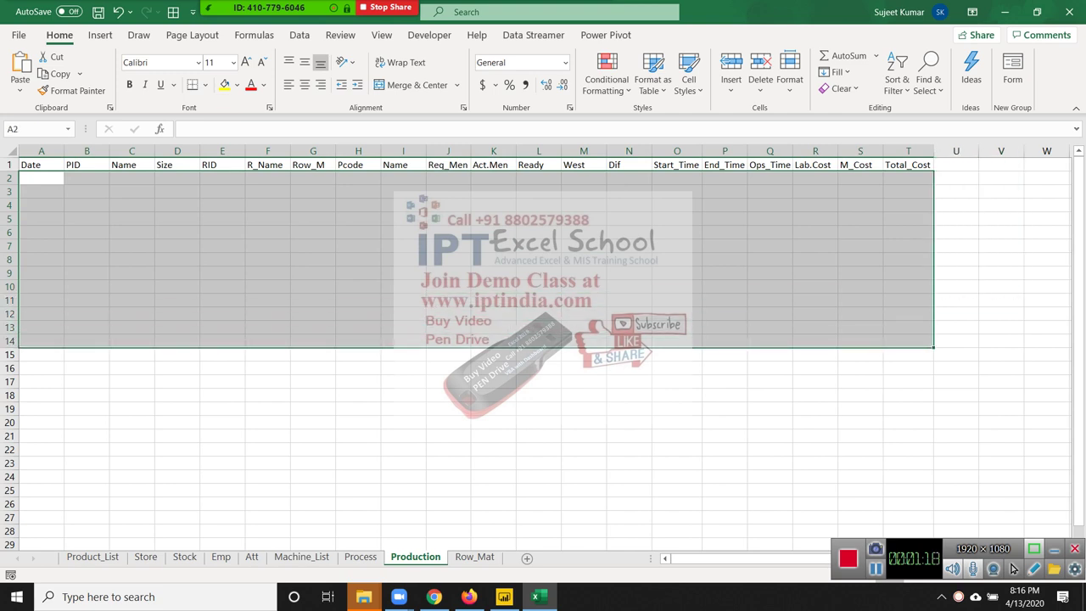
pyautogui.hotkey('ctrl', 'pagedown')
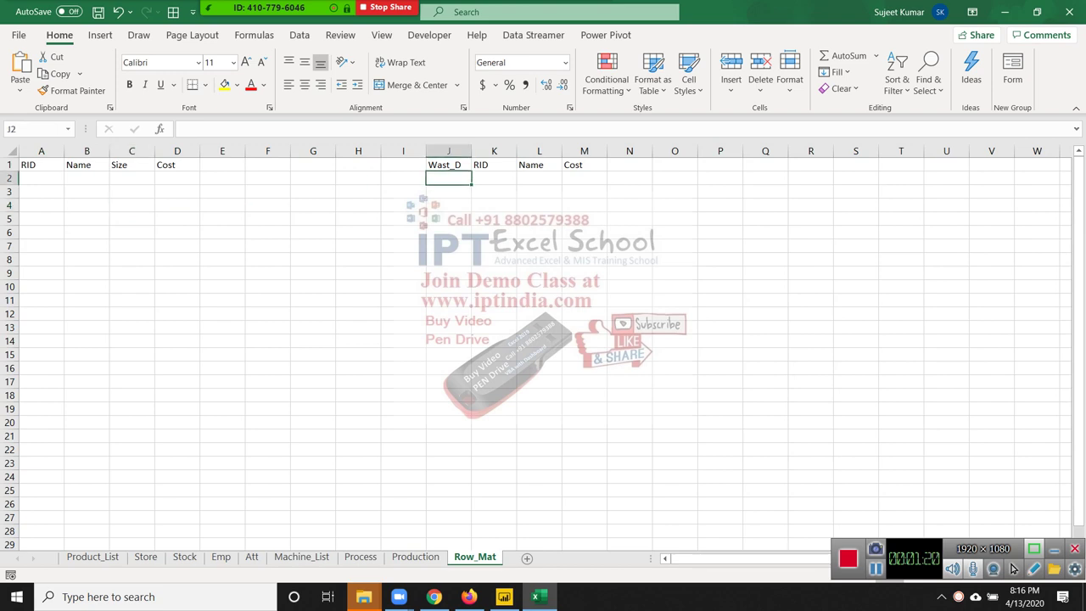
pyautogui.hotkey('shift', 'Right')
pyautogui.hotkey('shift', 'Right')
pyautogui.hotkey('shift', 'Right')
pyautogui.hotkey('shift', 'Down')
pyautogui.hotkey('shift', 'Down')
pyautogui.hotkey('shift', 'Down')
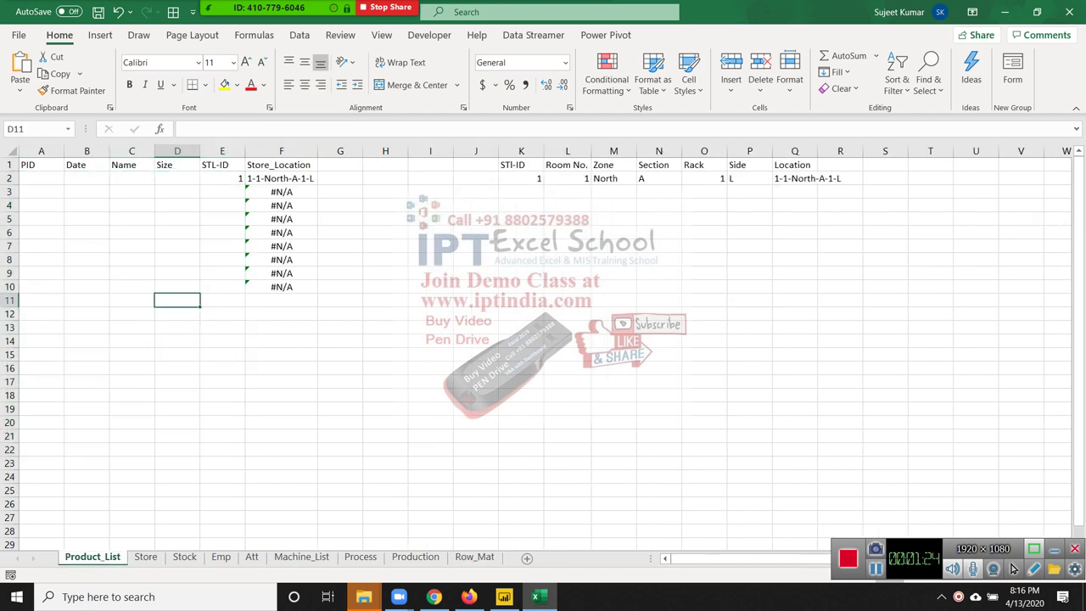
pyautogui.press('Home')
pyautogui.press('Up')
pyautogui.press('Up')
pyautogui.press('Up')
pyautogui.press('Up')
pyautogui.press('Up')
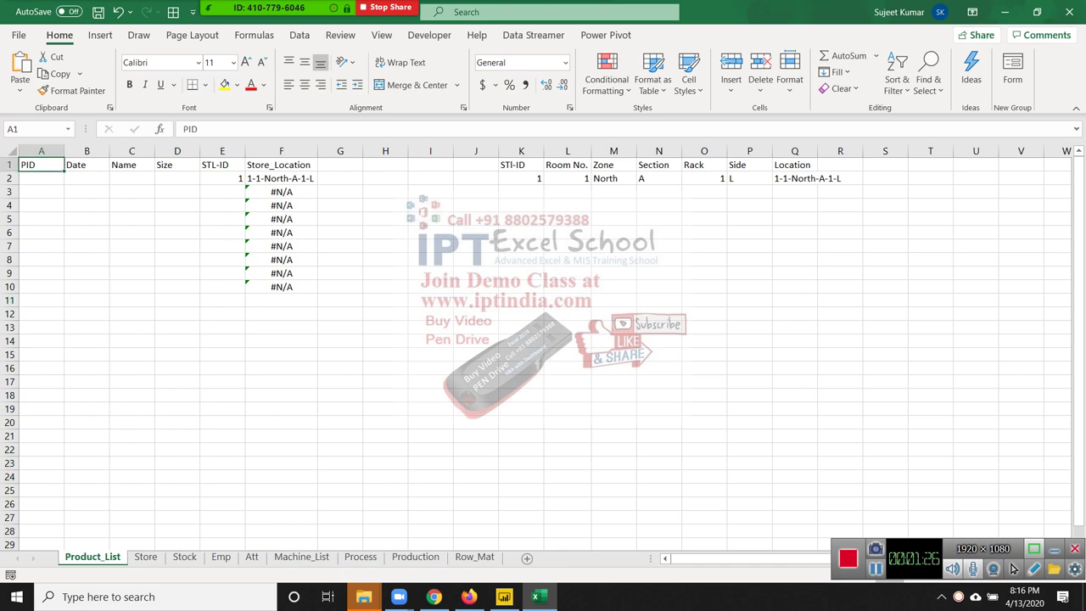
pyautogui.press('Down')
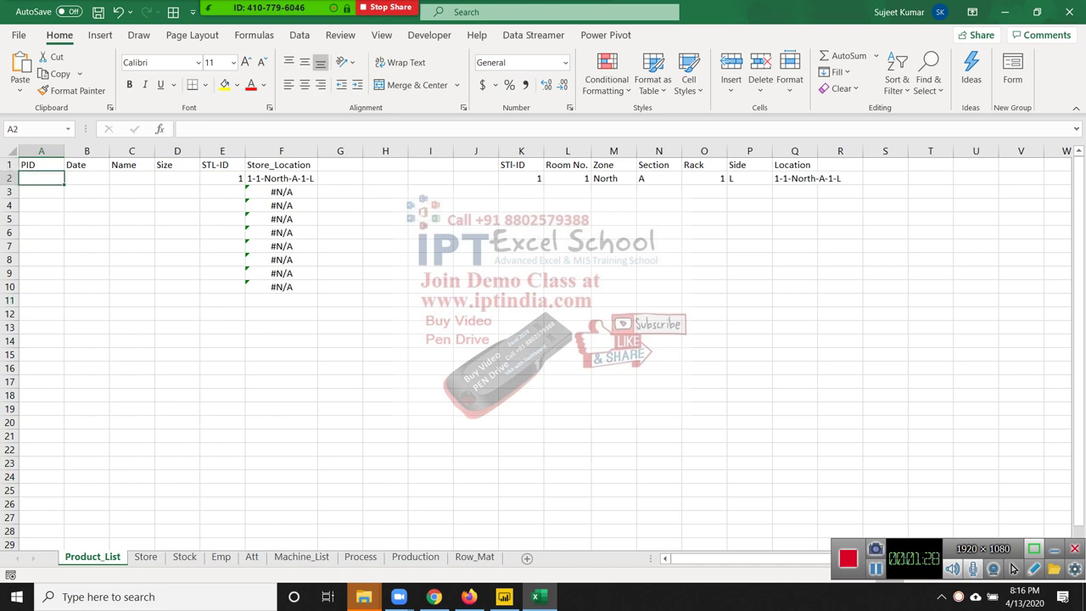
pyautogui.press('Up')
pyautogui.press('Down')
pyautogui.press('Down')
pyautogui.press('Up')
pyautogui.write('1')
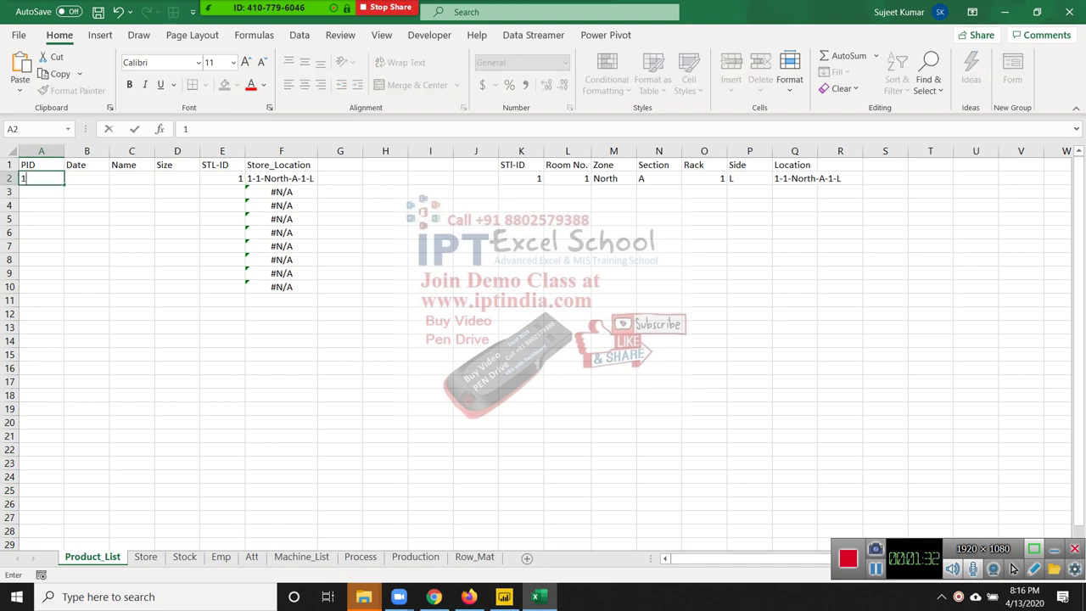
pyautogui.press('Return')
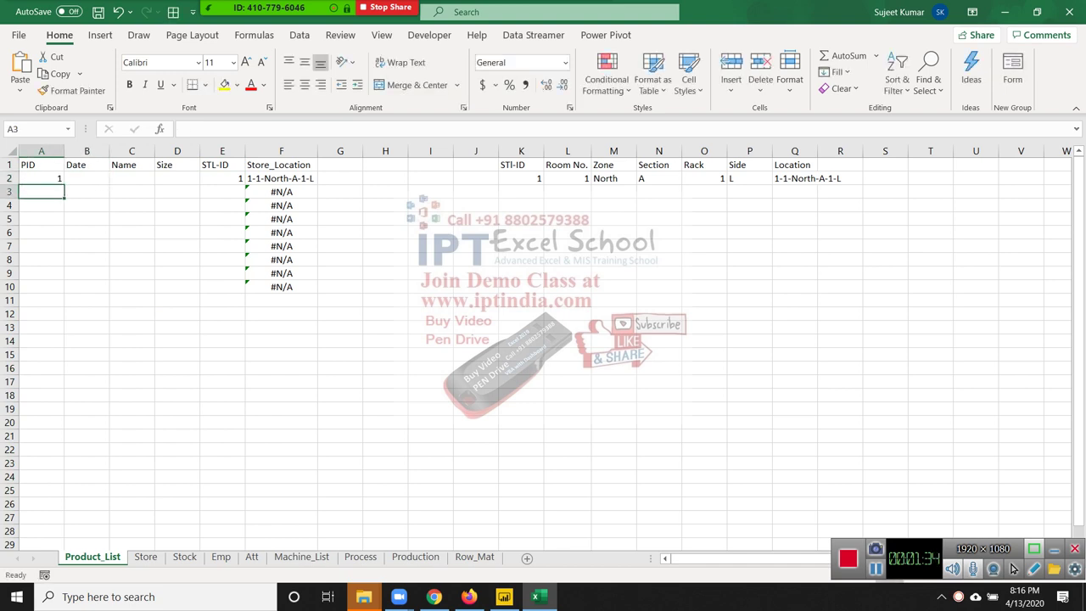
pyautogui.press('Up')
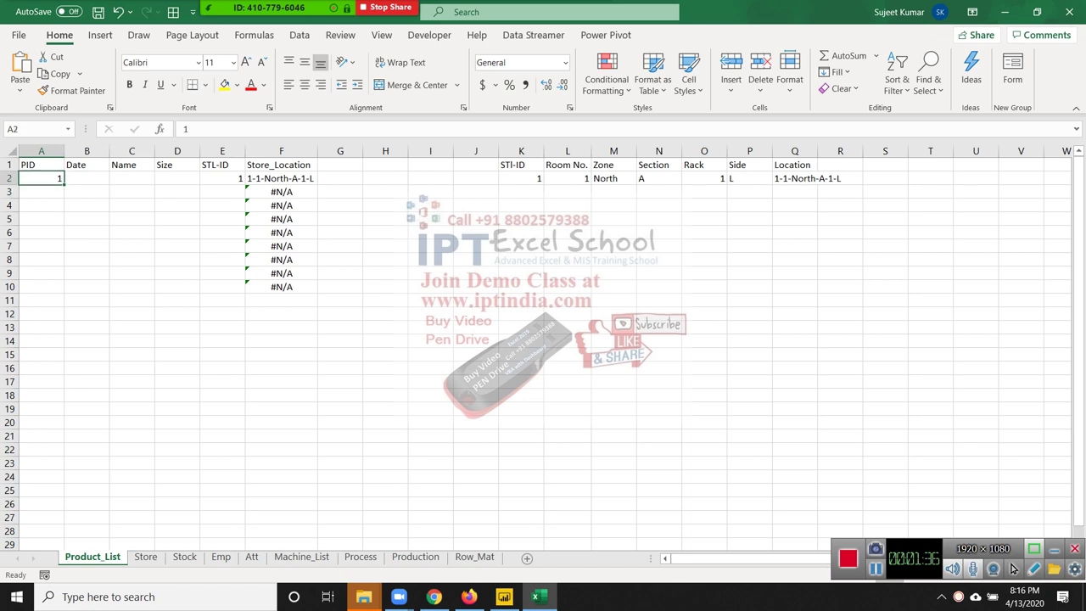
pyautogui.press('Right')
pyautogui.hotkey('ctrl', ';')
pyautogui.press('Tab')
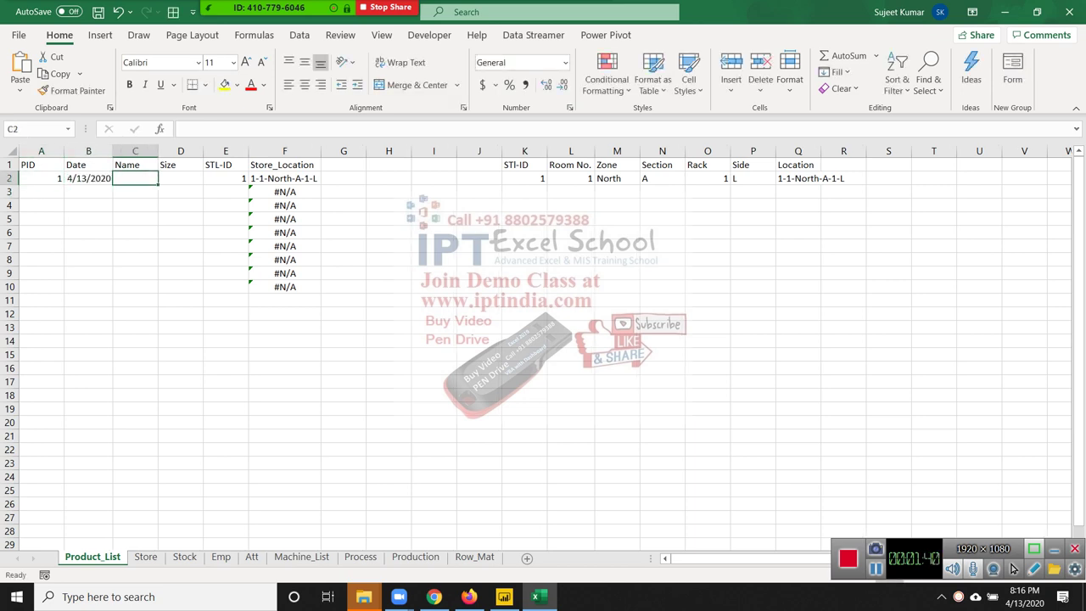
pyautogui.write('Plat')
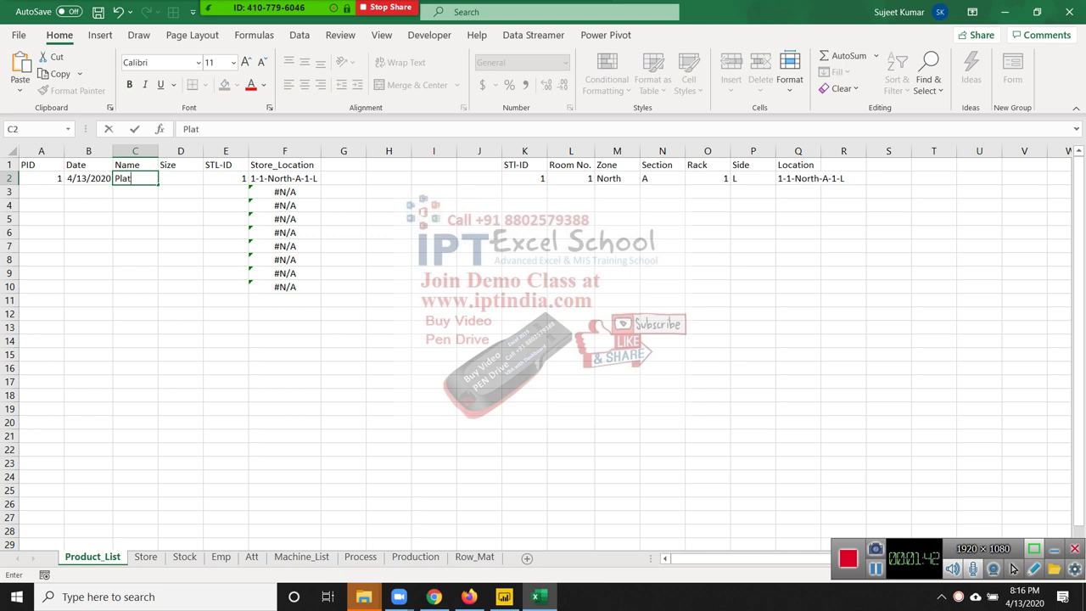
pyautogui.press('Tab')
pyautogui.write('4"')
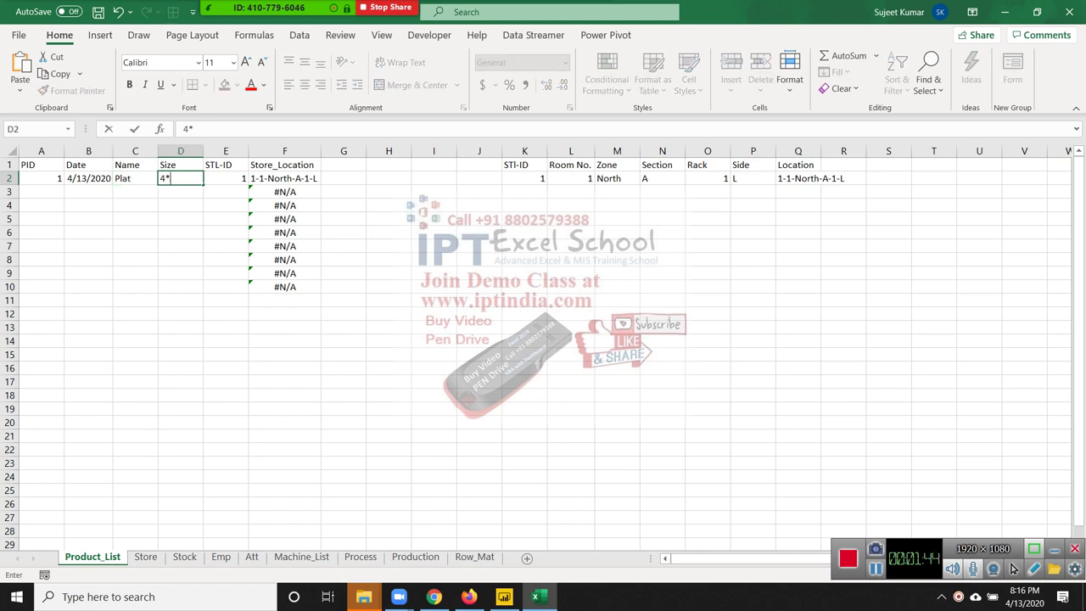
pyautogui.write('6')
pyautogui.press('Tab')
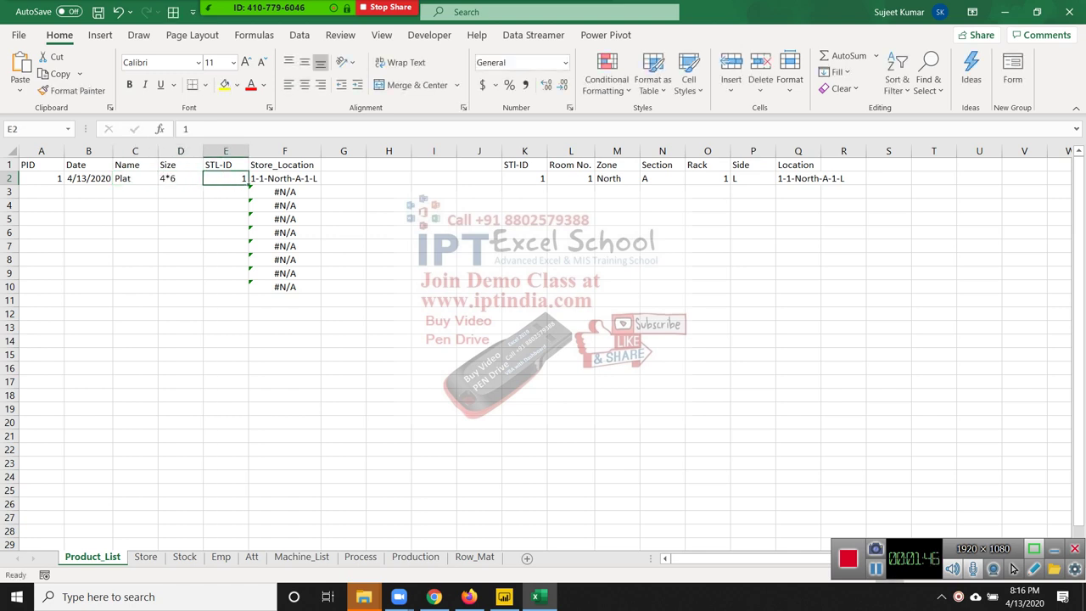
pyautogui.press('Up')
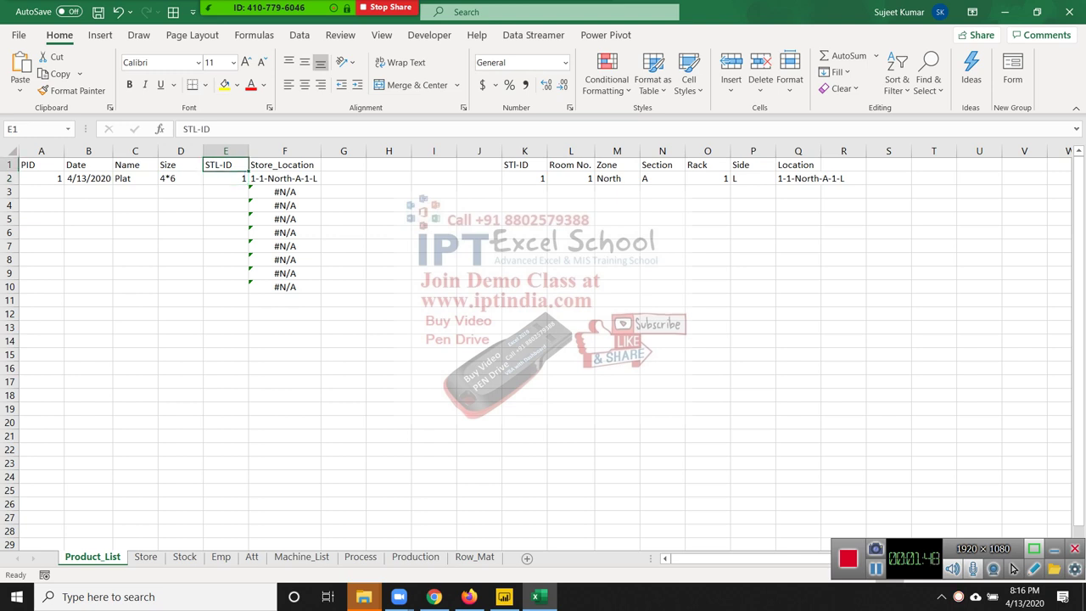
pyautogui.press('Down')
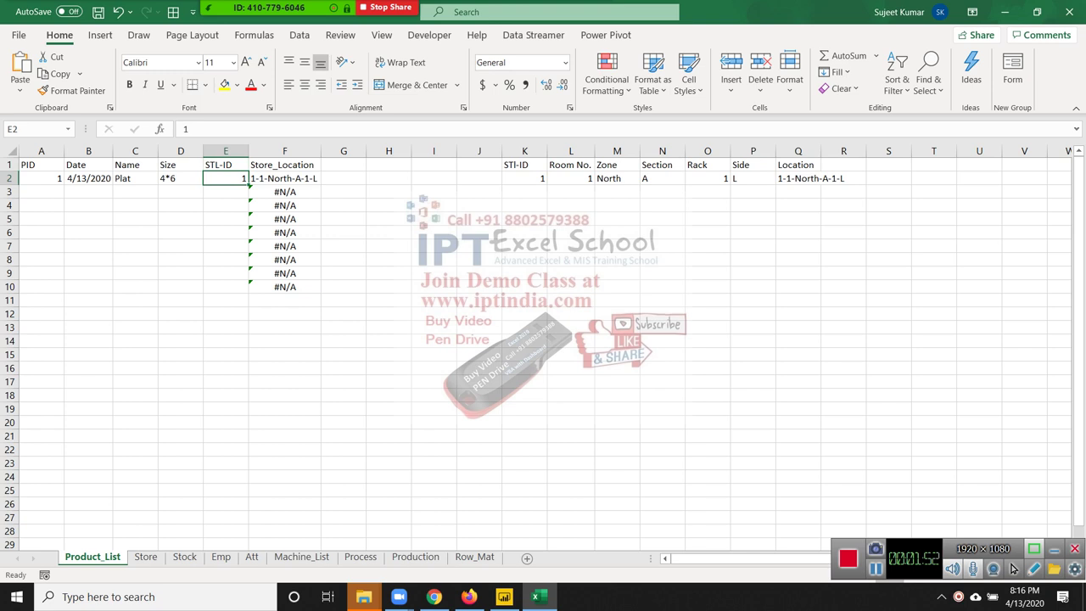
pyautogui.click(524, 179)
pyautogui.press('Right')
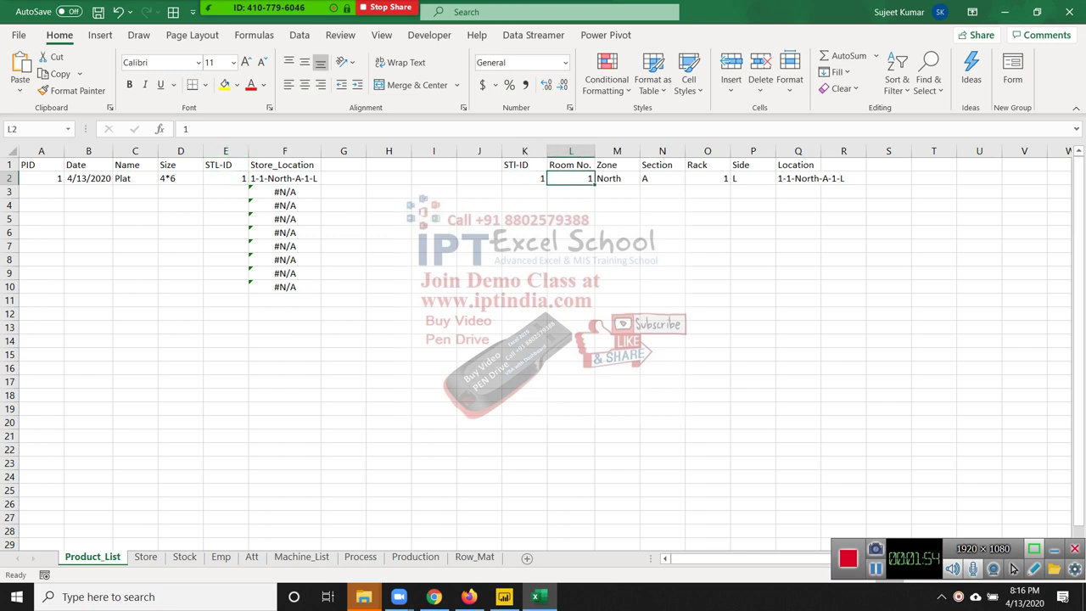
pyautogui.press('Right')
pyautogui.press('Right')
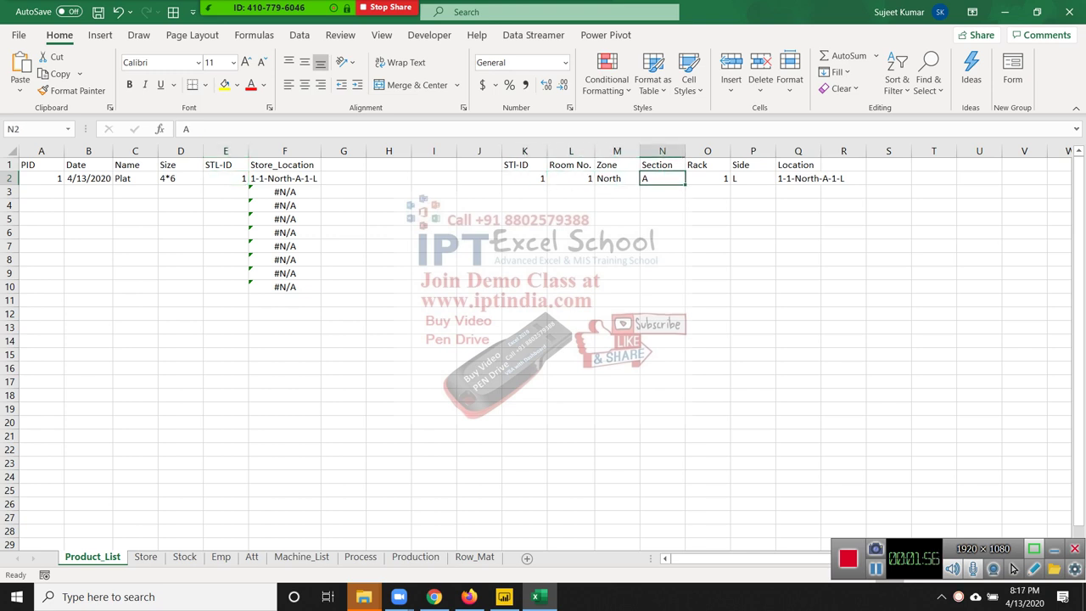
pyautogui.press('Right')
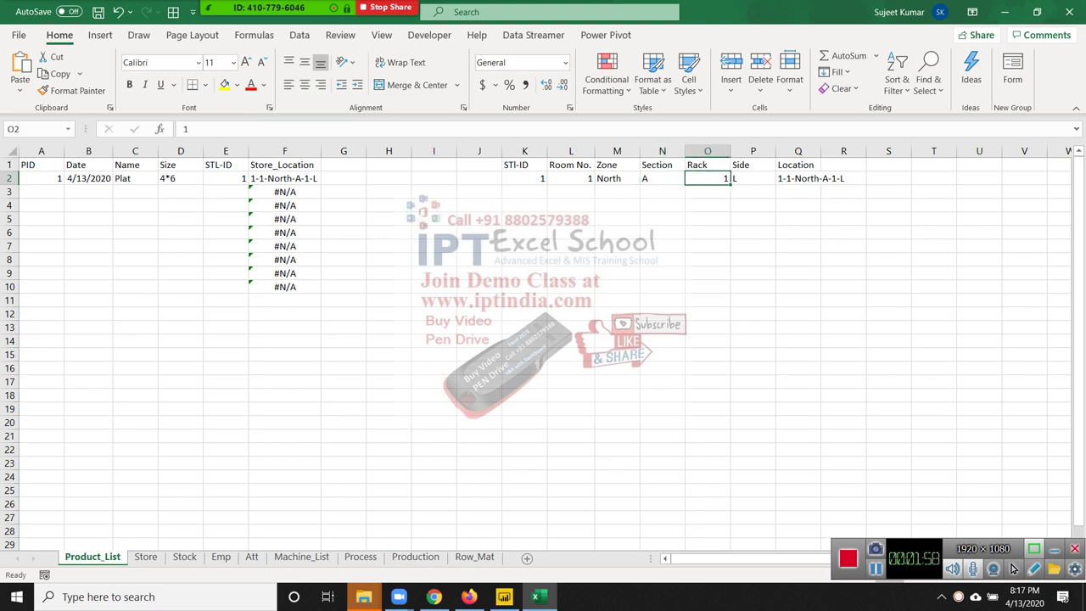
pyautogui.press('Right')
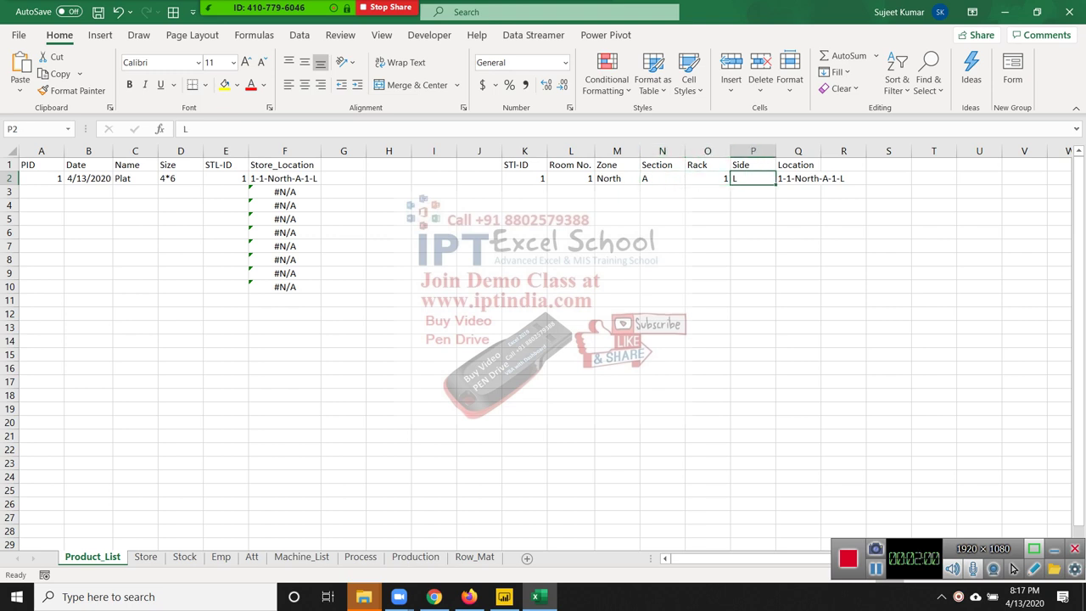
pyautogui.click(225, 178)
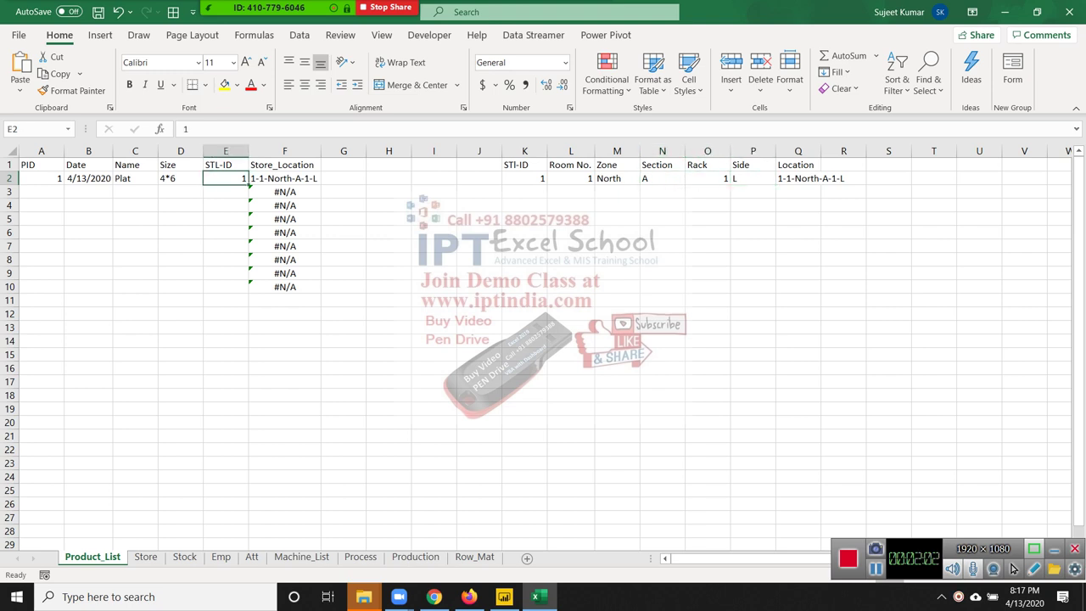
pyautogui.moveTo(41, 178); pyautogui.dragTo(225, 192)
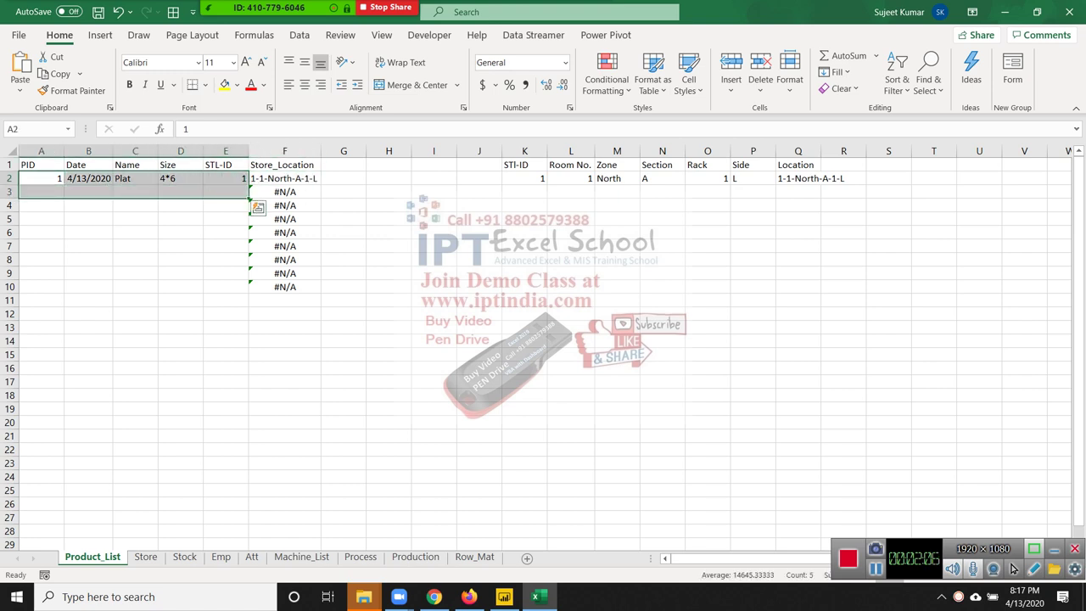
pyautogui.click(41, 192)
pyautogui.moveTo(41, 192); pyautogui.dragTo(181, 246)
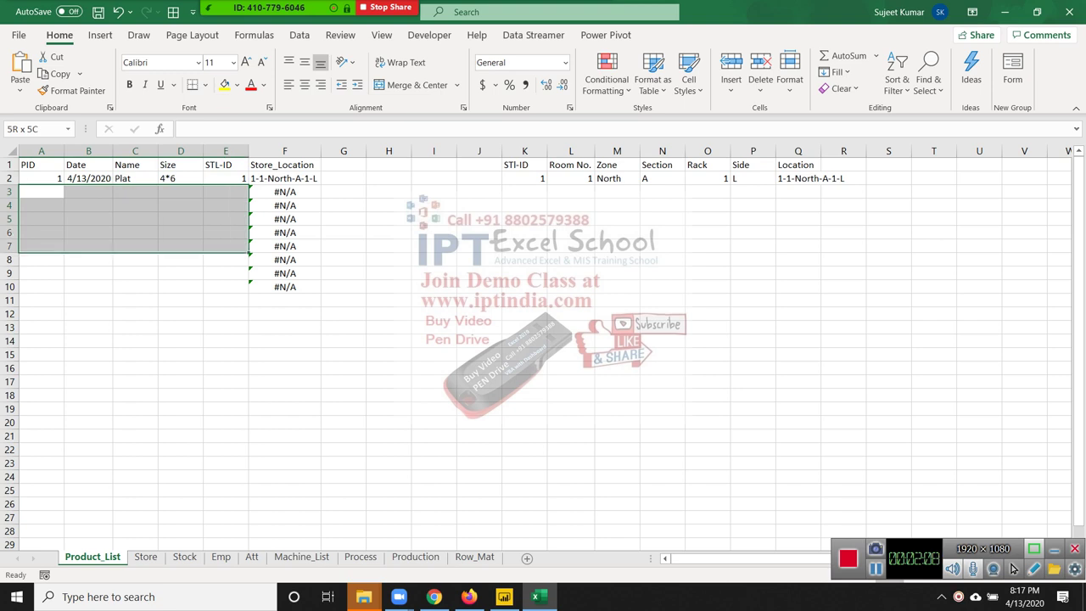
pyautogui.click(41, 191)
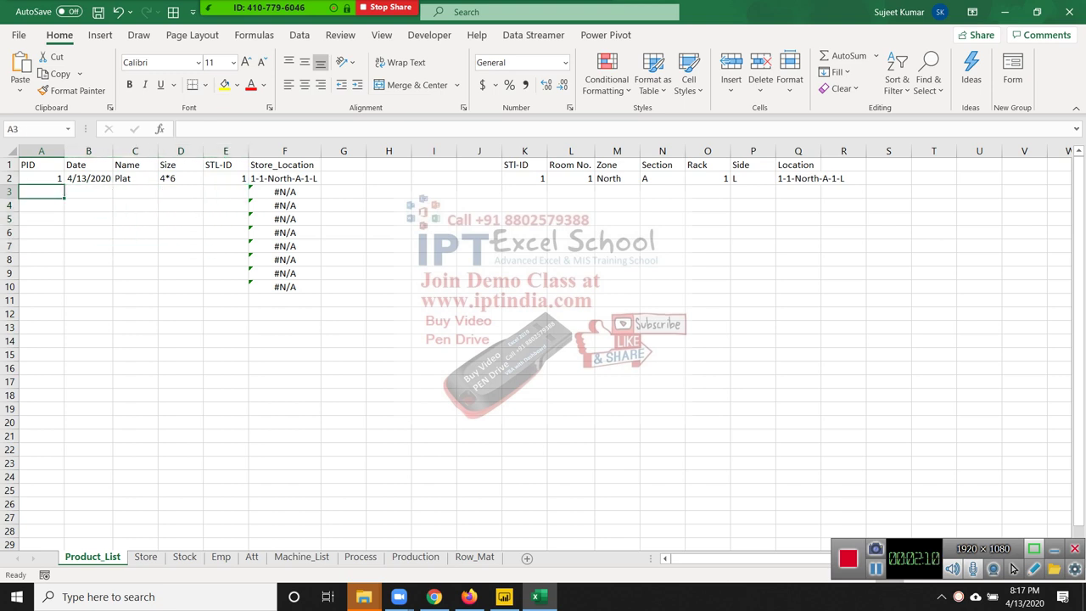
pyautogui.click(285, 179)
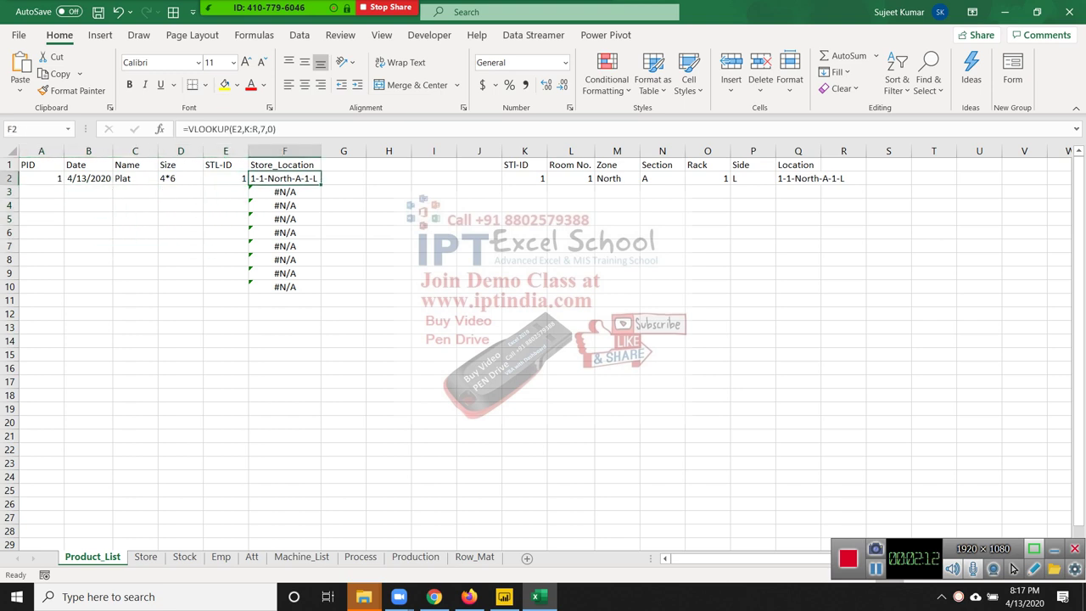
# - Wrap F2's Store_Location VLOOKUP in IFERROR(...,"") so errors show blank
pyautogui.press('F2')
pyautogui.press('Home')
pyautogui.press('Right')
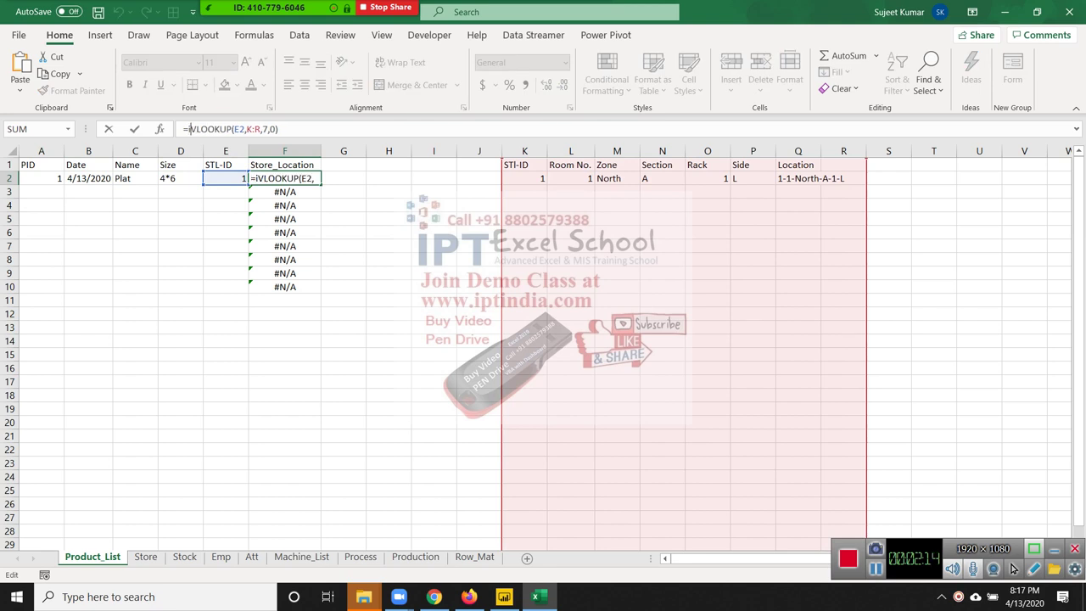
pyautogui.write('if')
pyautogui.press('Down')
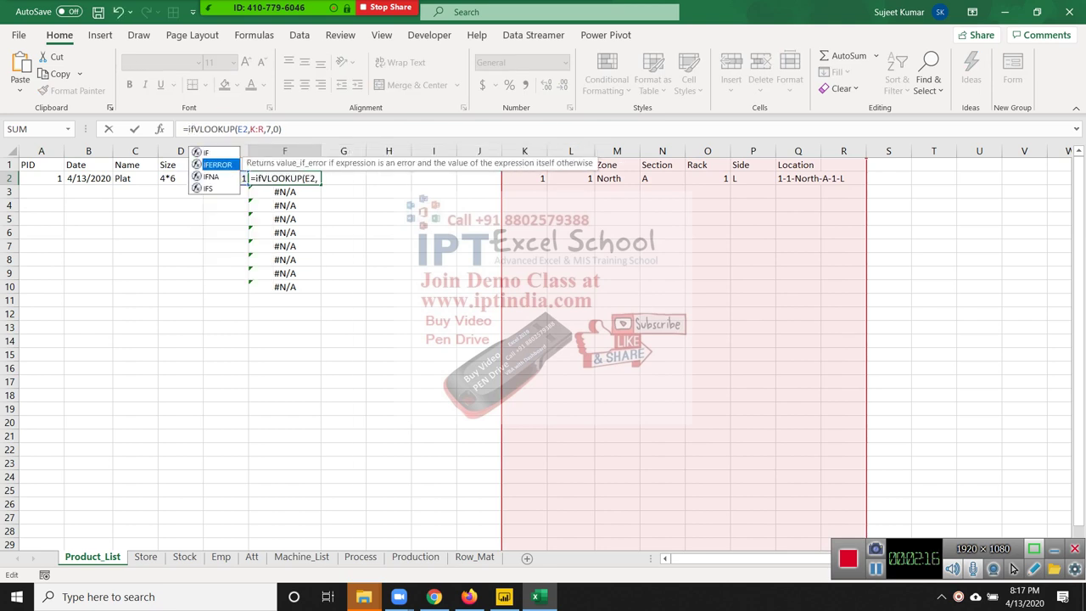
pyautogui.press('Tab')
pyautogui.write(',')
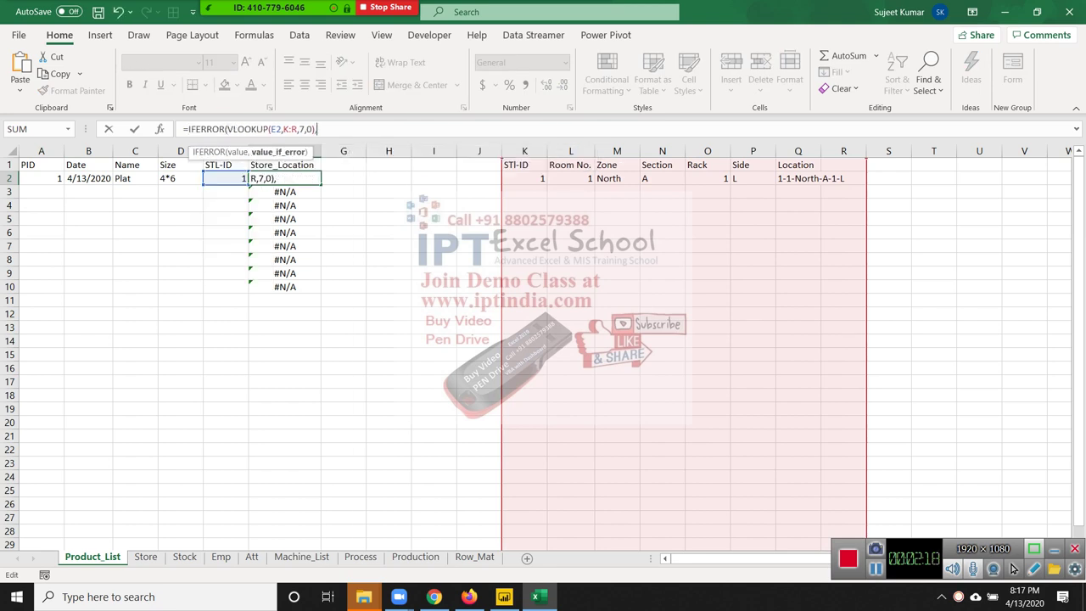
pyautogui.write('"")')
pyautogui.press('Return')
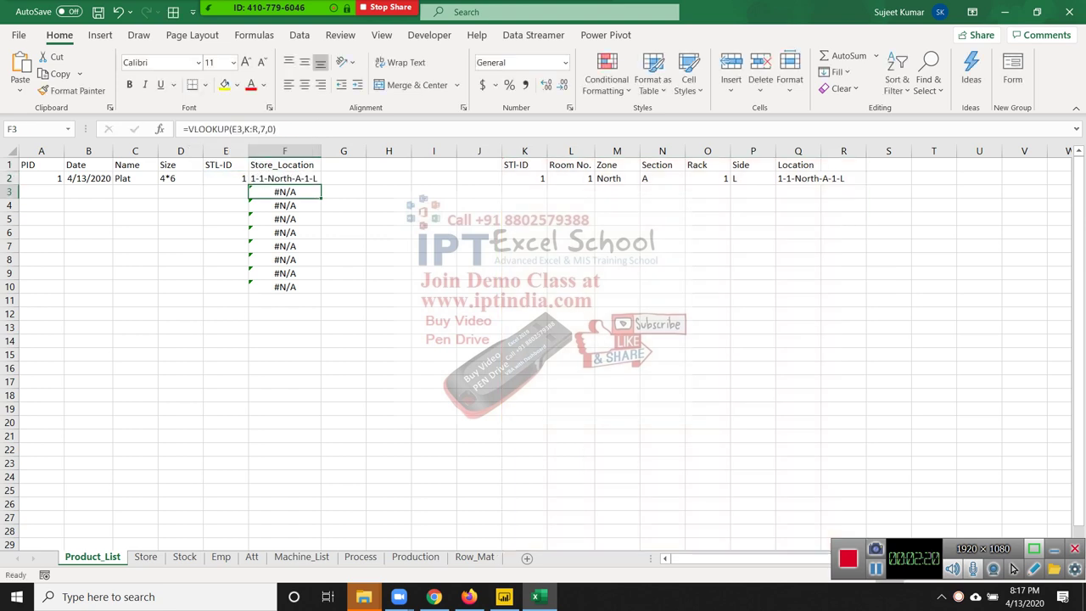
pyautogui.press('Up')
# - Fill the IFERROR lookup down F2:F32
pyautogui.hotkey('ctrl', 'shift', 'Down')
pyautogui.hotkey('ctrl', 'd')
pyautogui.hotkey('shift', 'Down')
pyautogui.hotkey('shift', 'Down')
pyautogui.hotkey('shift', 'Down')
pyautogui.hotkey('shift', 'Down')
pyautogui.hotkey('shift', 'Down')
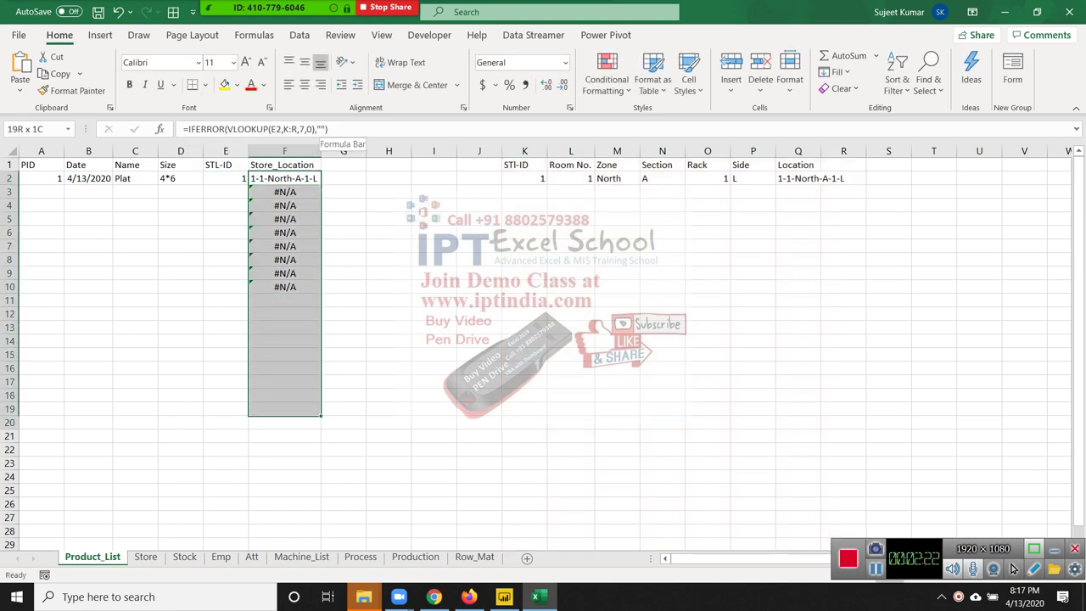
pyautogui.hotkey('shift', 'Down')
pyautogui.hotkey('shift', 'Down')
pyautogui.hotkey('shift', 'Down')
pyautogui.hotkey('shift', 'Down')
pyautogui.hotkey('shift', 'Down')
pyautogui.hotkey('ctrl', 'd')
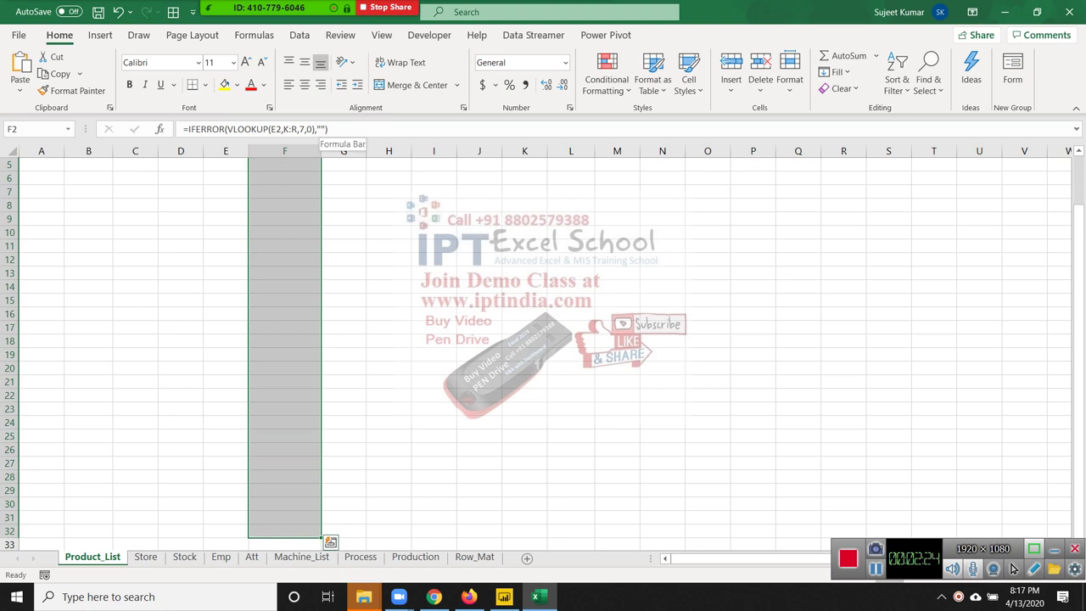
pyautogui.hotkey('ctrl', 'Up')
pyautogui.press('Down')
pyautogui.press('Down')
pyautogui.press('Down')
pyautogui.press('Down')
pyautogui.press('Down')
pyautogui.press('Down')
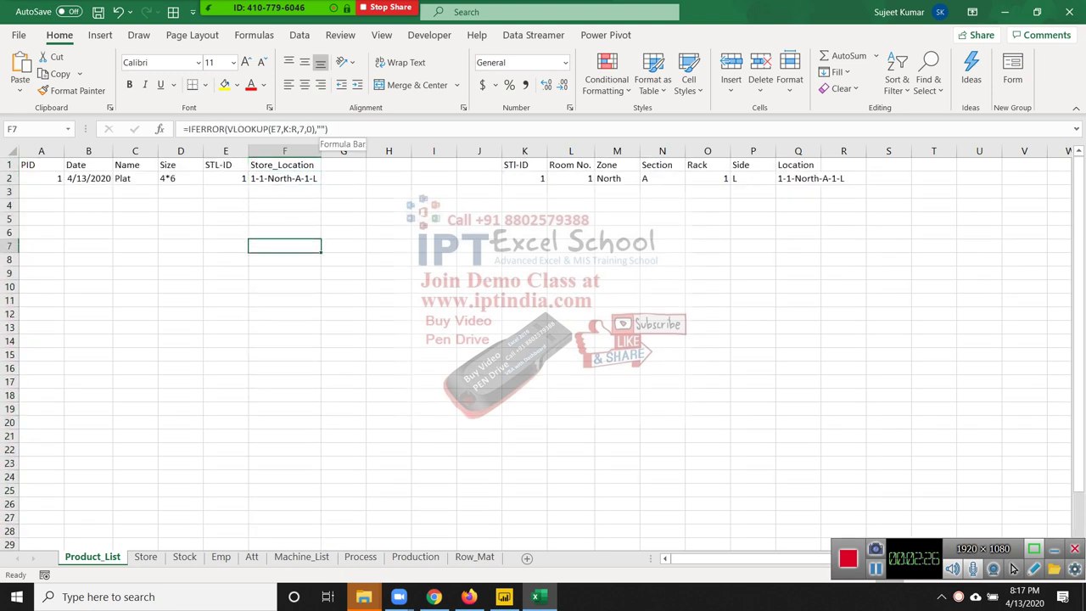
# - Enter =IF(B3>0,A2+1,"") in PID cell A3
pyautogui.press('Up')
pyautogui.press('Up')
pyautogui.press('Up')
pyautogui.press('Up')
pyautogui.press('Left')
pyautogui.press('Left')
pyautogui.press('Left')
pyautogui.press('Left')
pyautogui.press('Left')
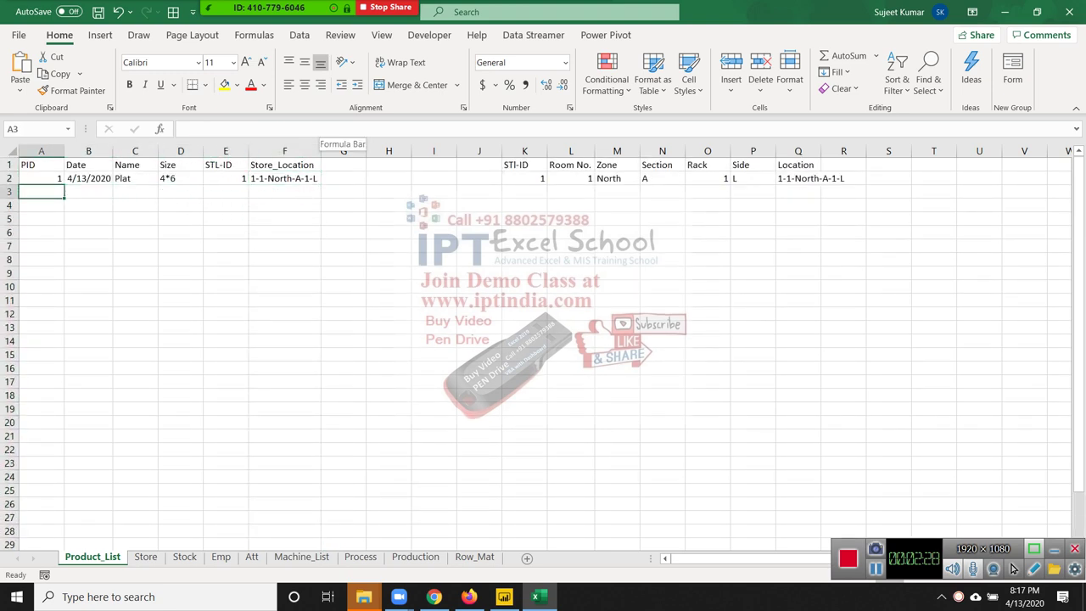
pyautogui.write('=in')
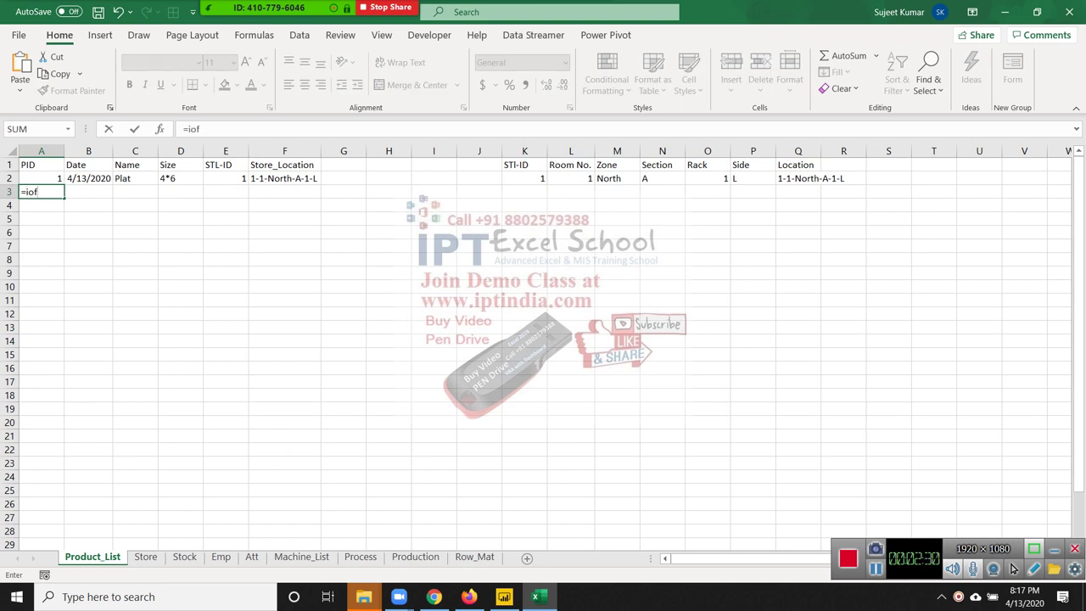
pyautogui.press('Escape')
pyautogui.write('=IF(')
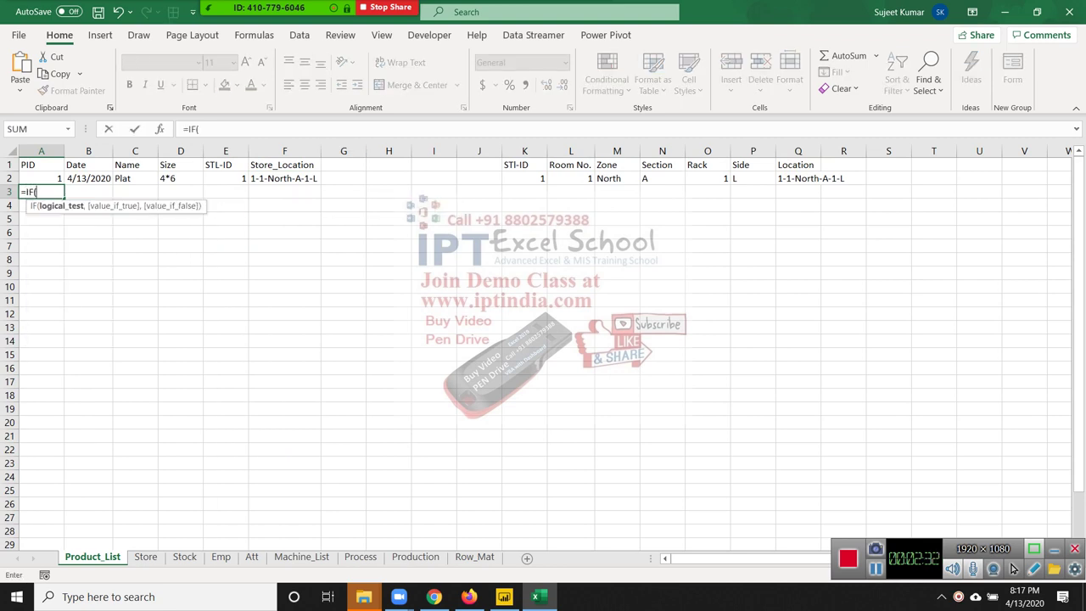
pyautogui.press('Right')
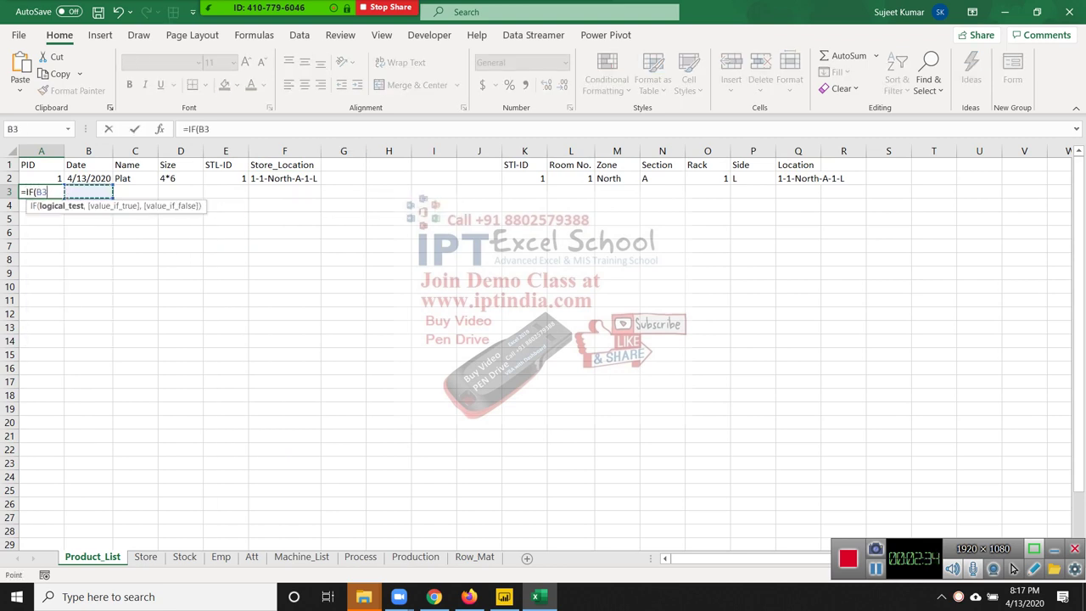
pyautogui.write('>0')
pyautogui.write(',')
pyautogui.press('Up')
pyautogui.write('+')
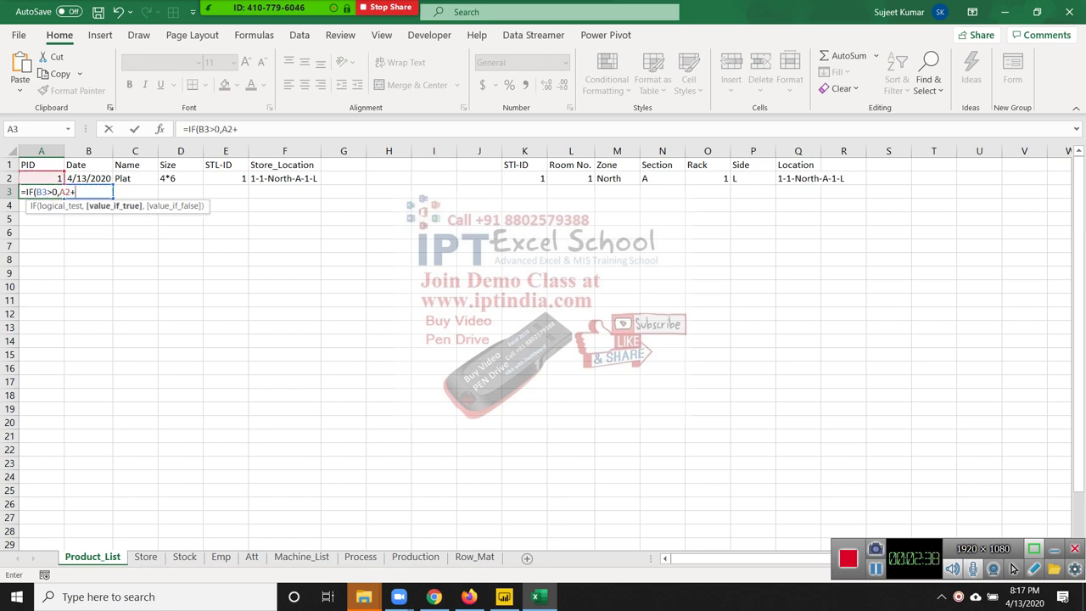
pyautogui.write('1,""')
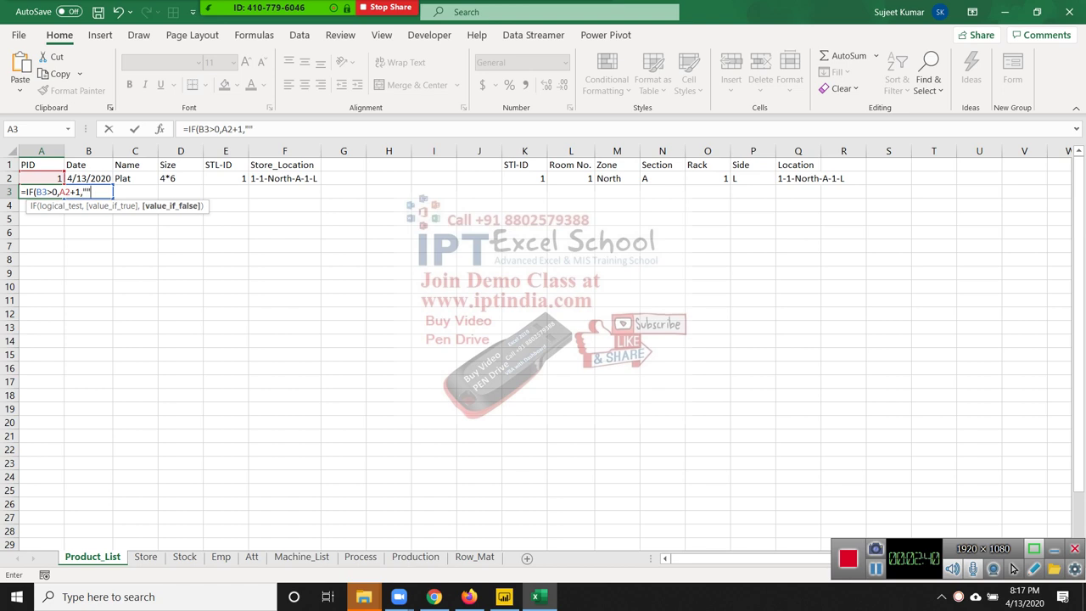
pyautogui.press('Return')
pyautogui.press('Up')
# - Fill the PID formula down A3:A21, check it, and move to the Store sheet
pyautogui.hotkey('shift', 'Down')
pyautogui.hotkey('shift', 'Down')
pyautogui.hotkey('shift', 'Down')
pyautogui.hotkey('shift', 'Down')
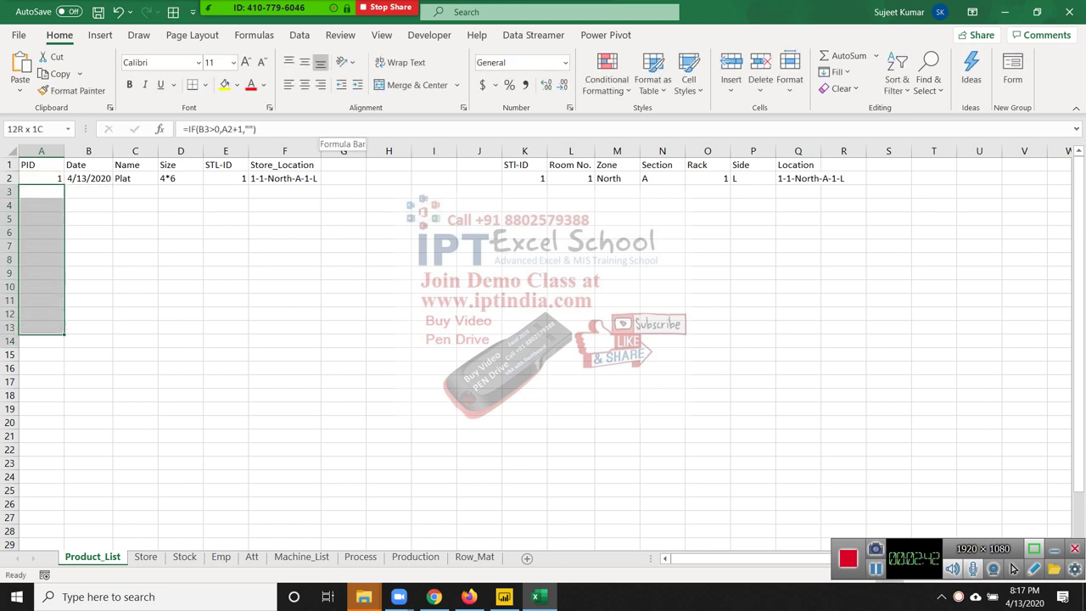
pyautogui.hotkey('shift', 'Down')
pyautogui.hotkey('shift', 'Down')
pyautogui.hotkey('shift', 'Down')
pyautogui.hotkey('ctrl', 'd')
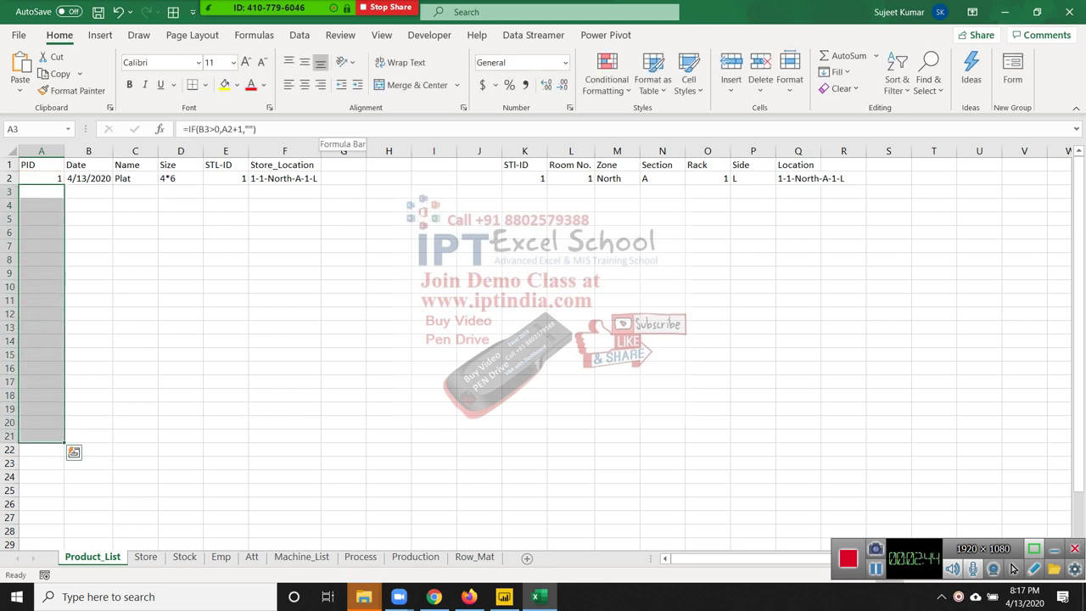
pyautogui.hotkey('ctrl', 'Home')
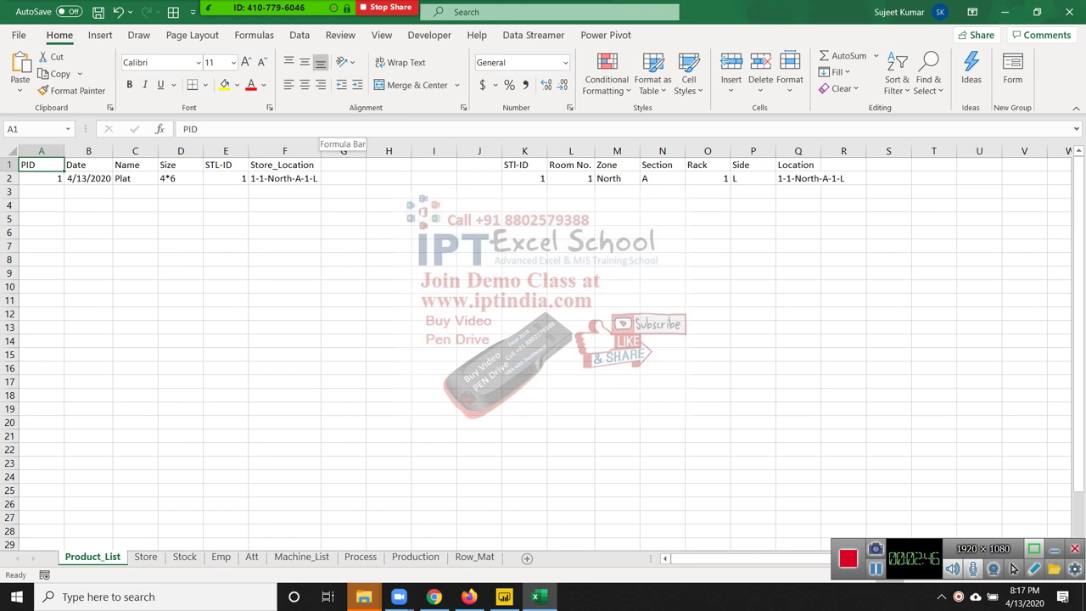
pyautogui.press('Down')
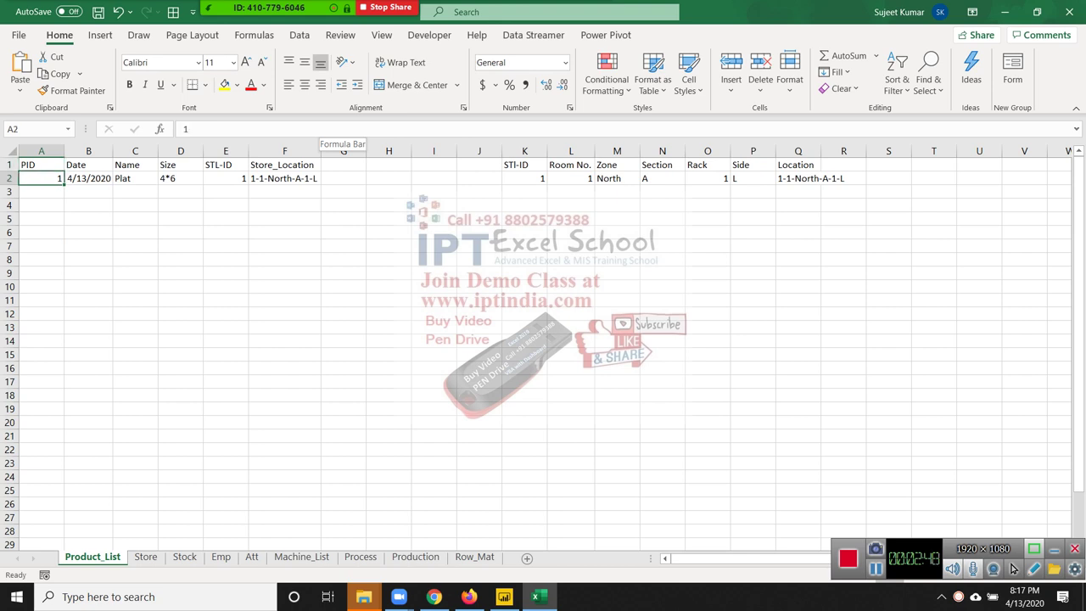
pyautogui.press('Down')
pyautogui.press('Down')
pyautogui.press('Down')
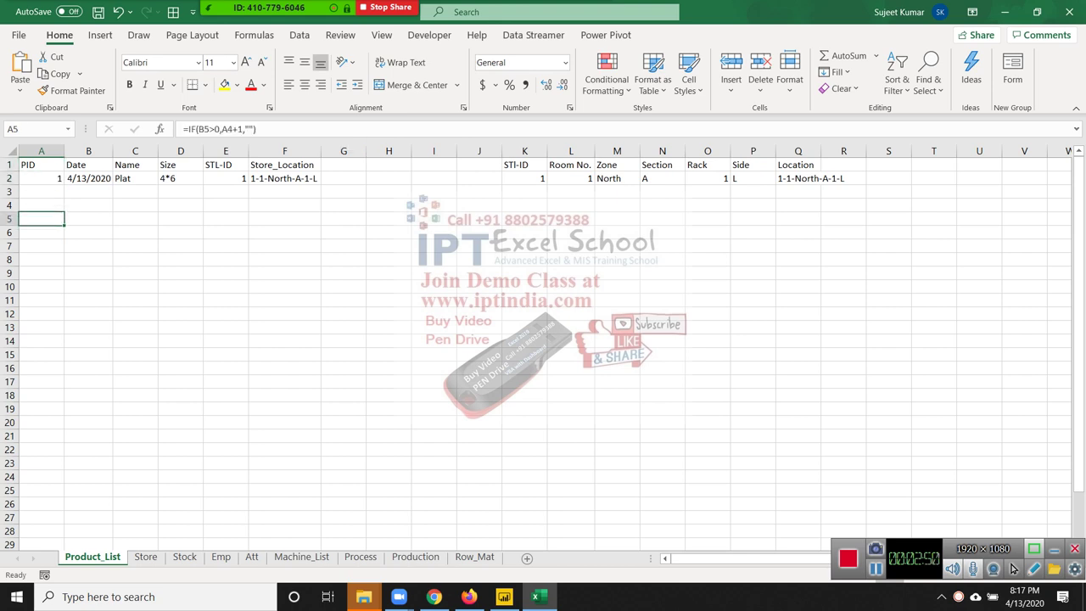
pyautogui.hotkey('ctrl', 'pagedown')
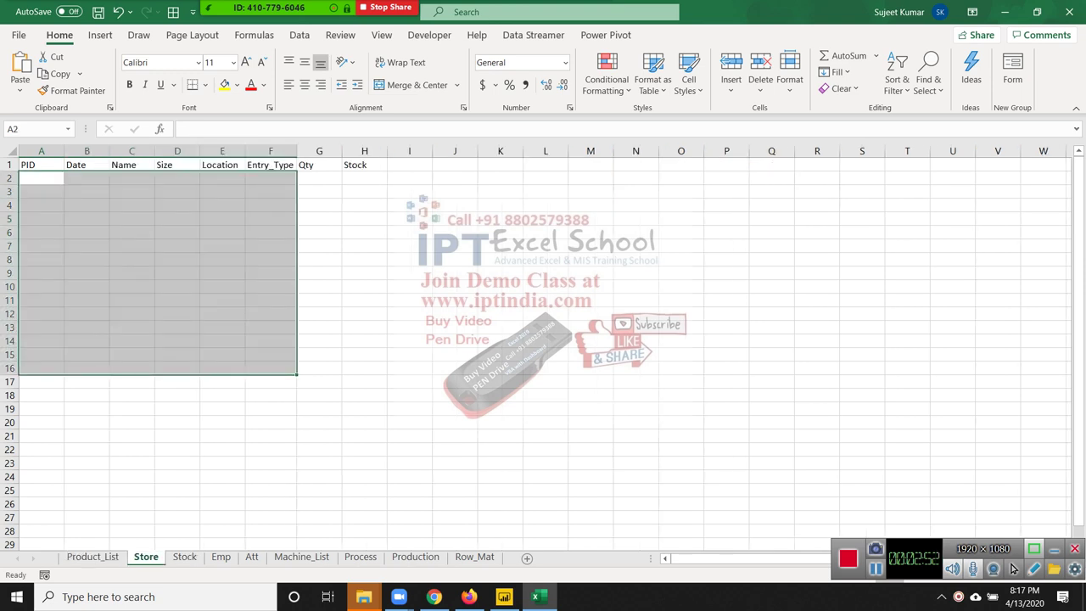
# - Enter PID 1 in A2 and today's date 4/13/2020 in B2
pyautogui.hotkey('shift', 'BackSpace')
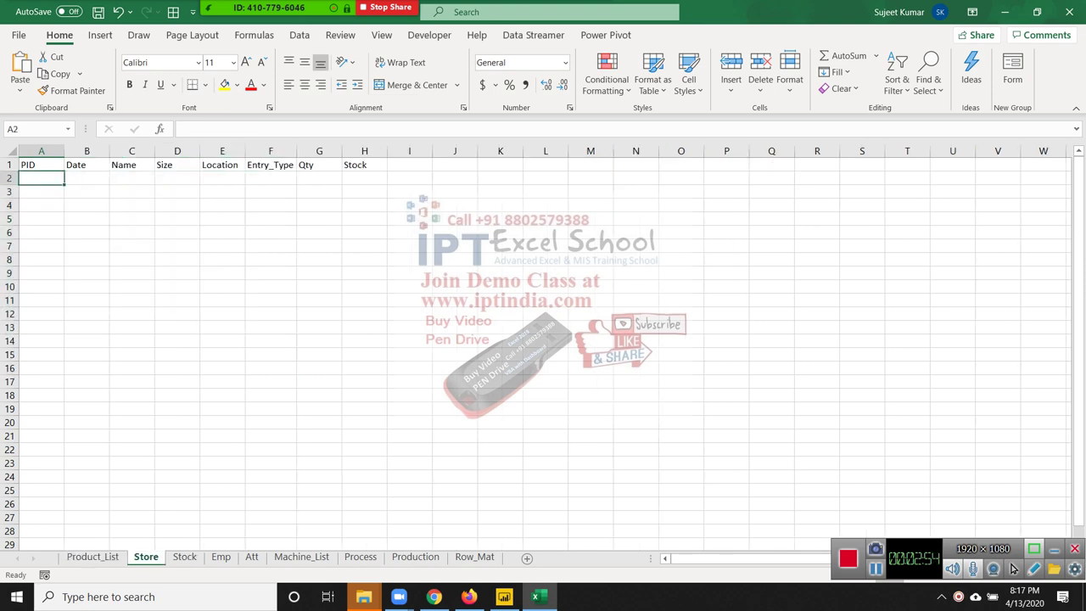
pyautogui.write('1')
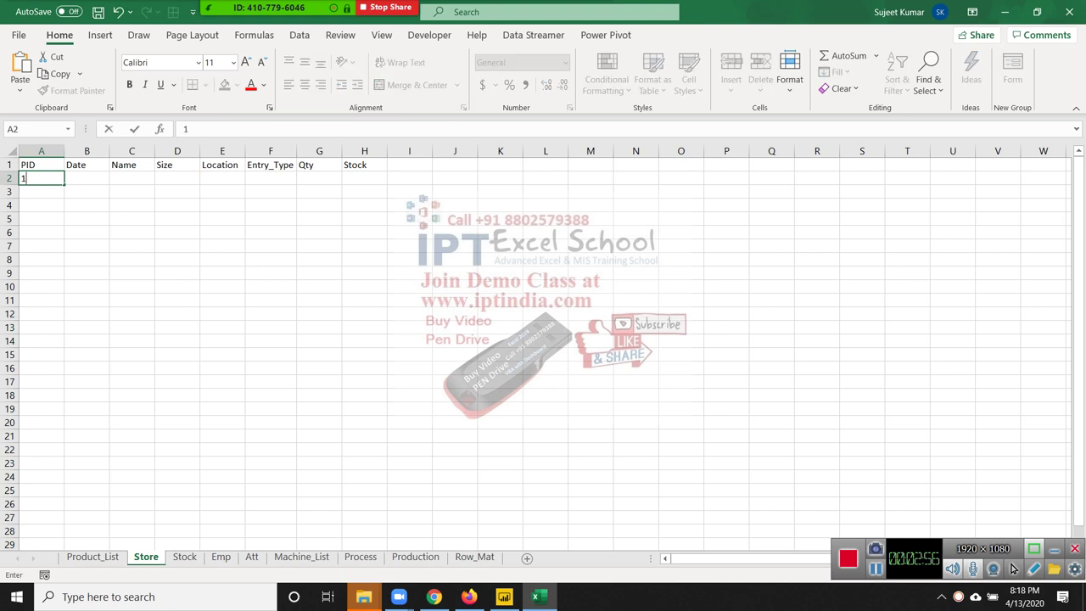
pyautogui.press('Tab')
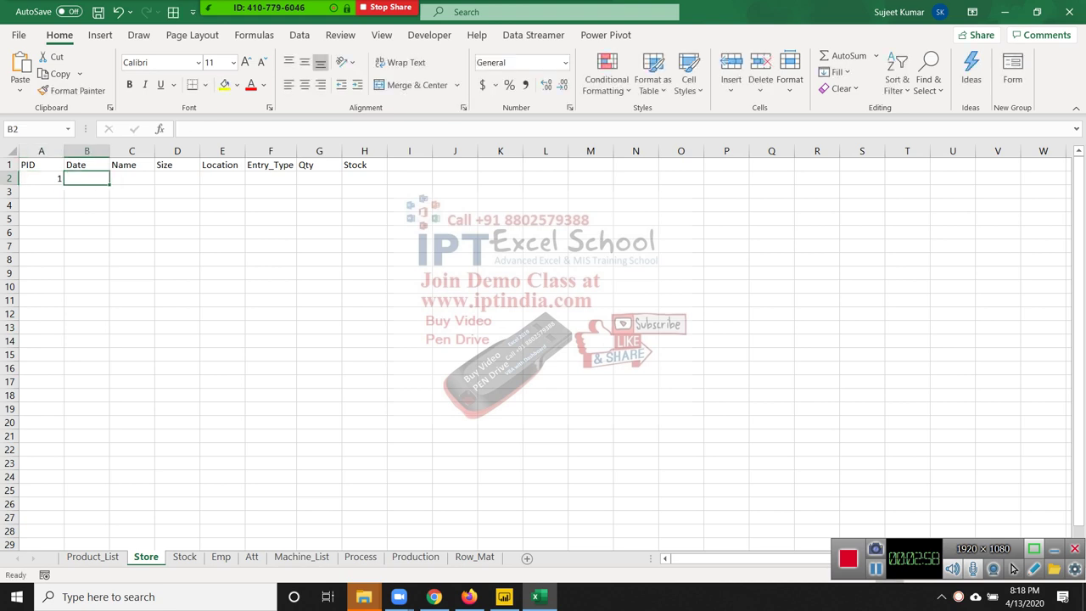
pyautogui.hotkey('ctrl', 't')
pyautogui.press('Escape')
pyautogui.press('F2')
pyautogui.hotkey('ctrl', ';')
pyautogui.press('Tab')
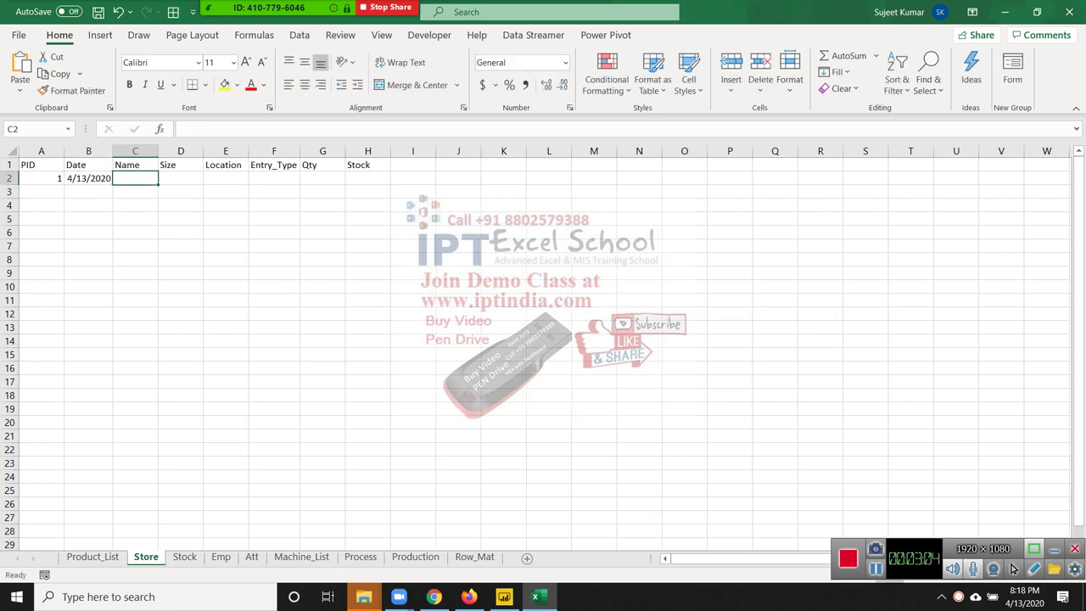
# - Enter =VLOOKUP(A2,Product_List!A:F,3,0) in C2 so the Name shows Plat
pyautogui.write('=vl')
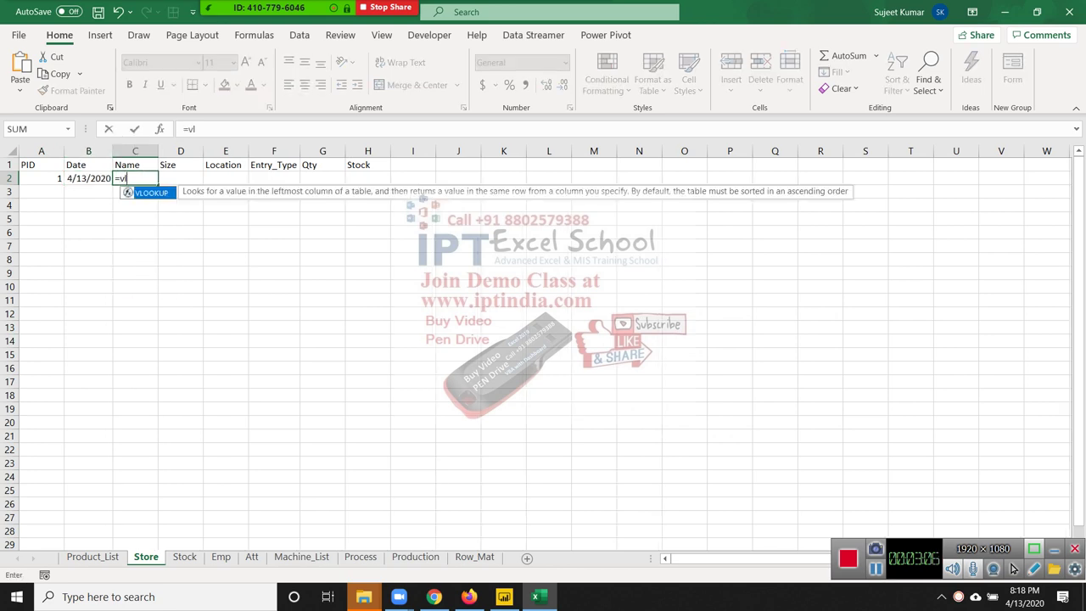
pyautogui.press('Tab')
pyautogui.press('Left')
pyautogui.press('Left')
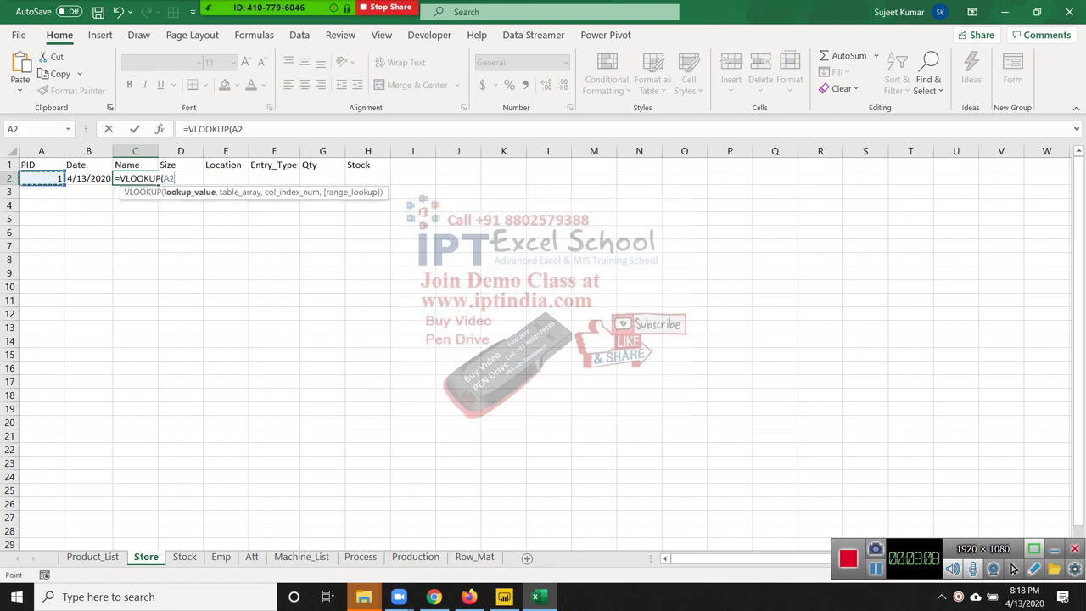
pyautogui.write(',')
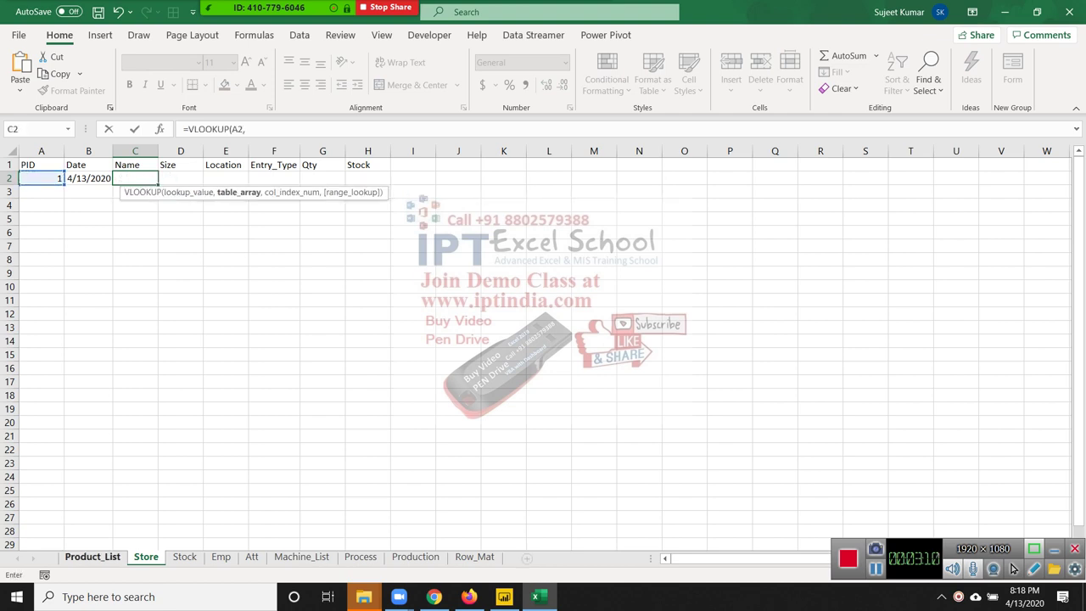
pyautogui.hotkey('ctrl', 'pageup')
pyautogui.hotkey('ctrl', 'space')
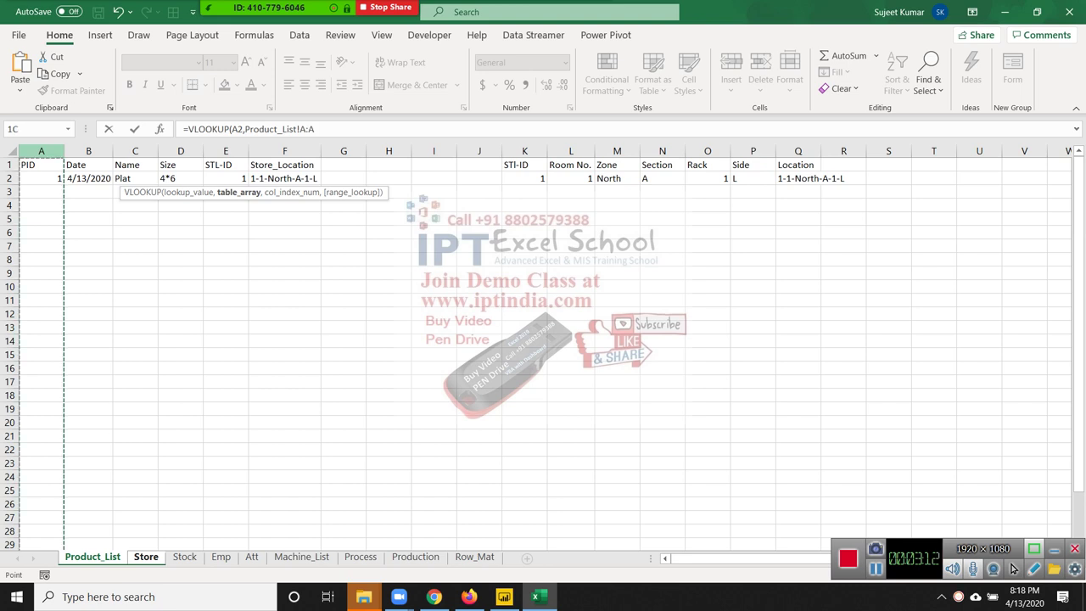
pyautogui.hotkey('shift', 'Right')
pyautogui.hotkey('shift', 'Right')
pyautogui.hotkey('shift', 'Right')
pyautogui.hotkey('shift', 'Right')
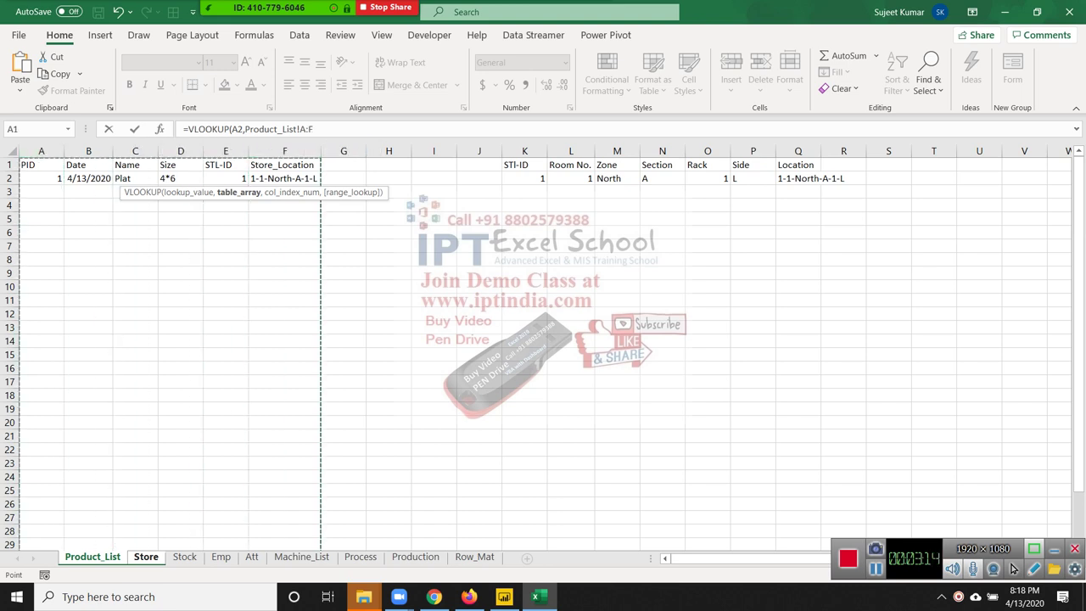
pyautogui.write(',')
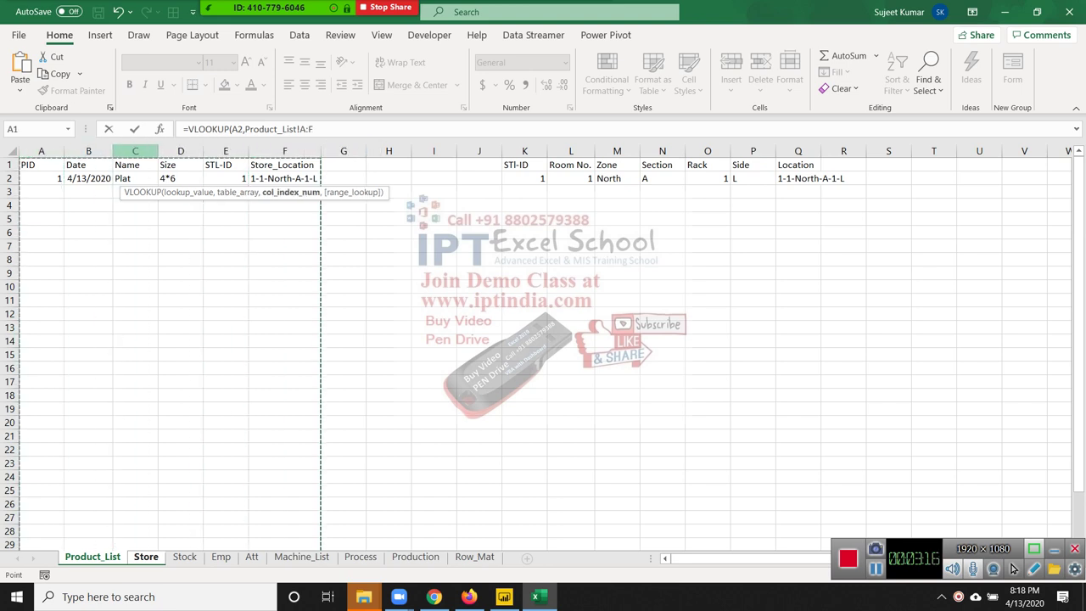
pyautogui.write('3,0')
pyautogui.press('Return')
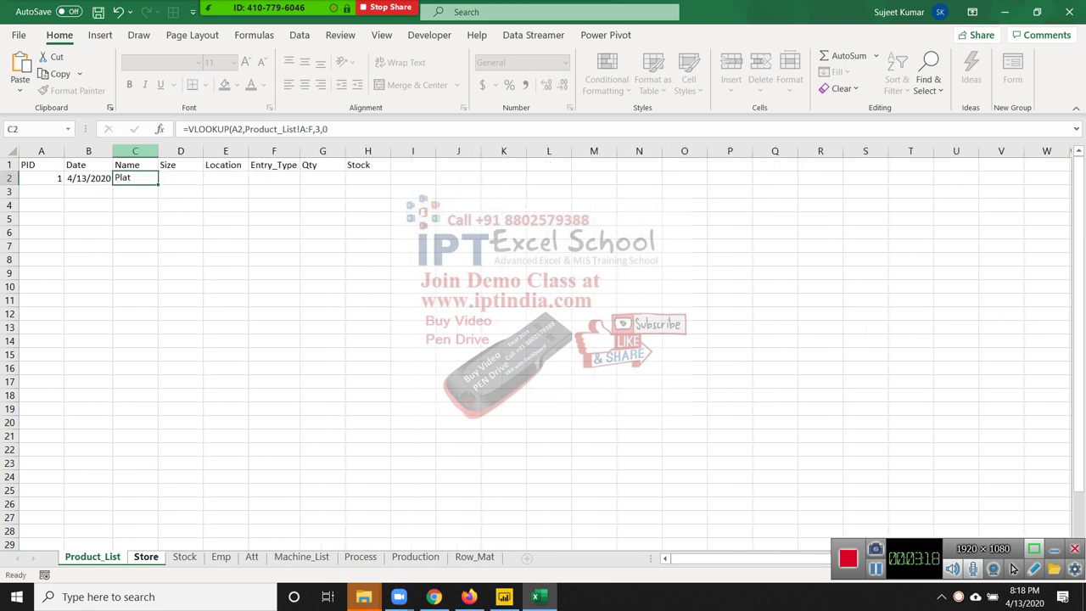
# - Review the Name lookup formula in C2 alongside cells D2 and E2
pyautogui.press('Right')
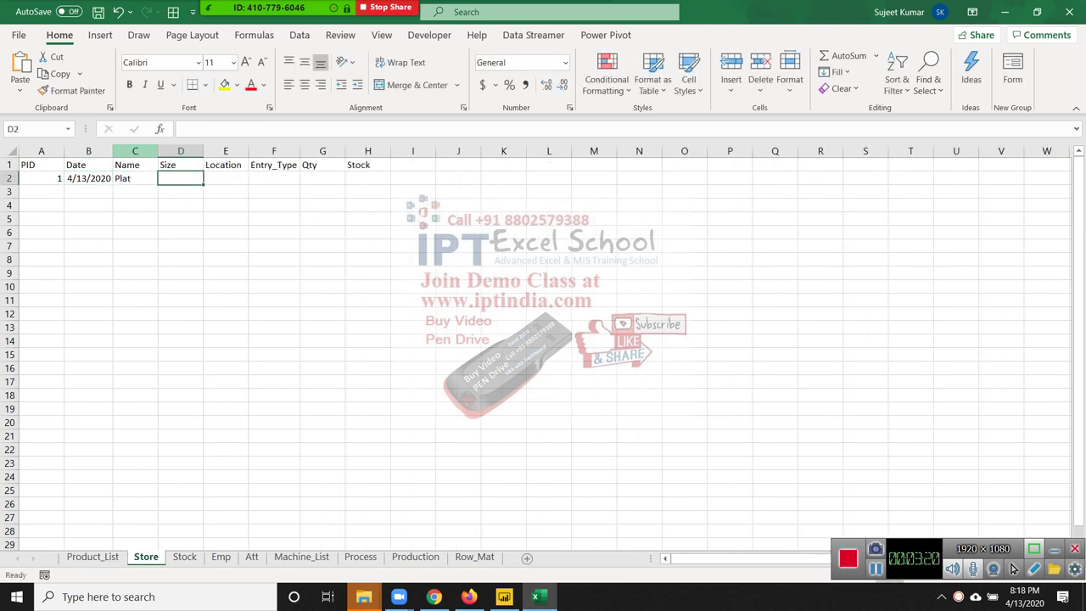
pyautogui.press('Left')
pyautogui.press('Right')
pyautogui.press('Right')
pyautogui.press('Left')
pyautogui.press('Left')
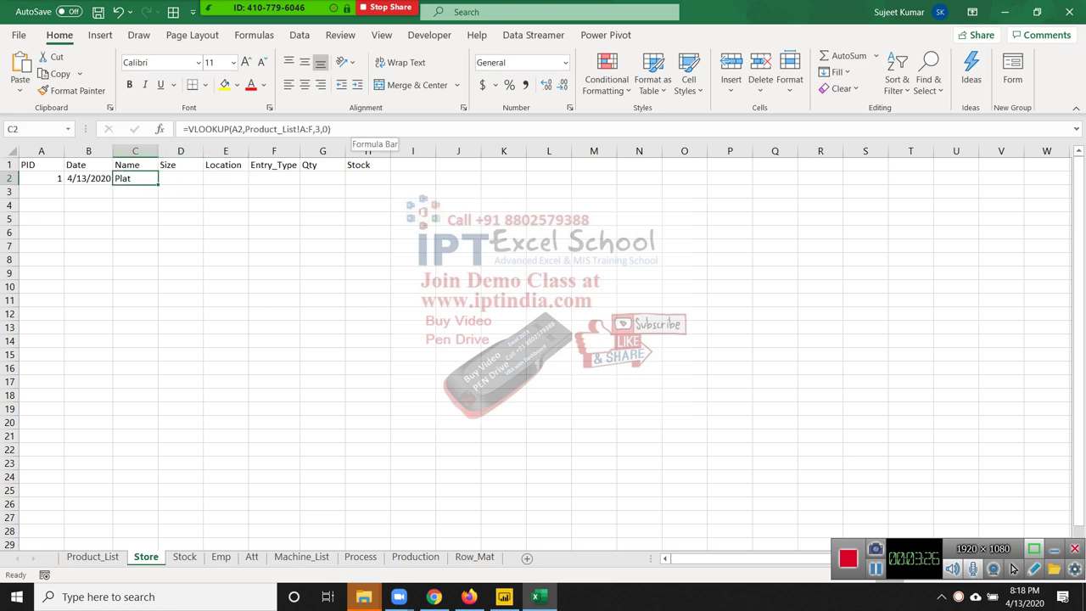
pyautogui.press('F2')
pyautogui.press('Escape')
pyautogui.press('Right')
pyautogui.press('Left')
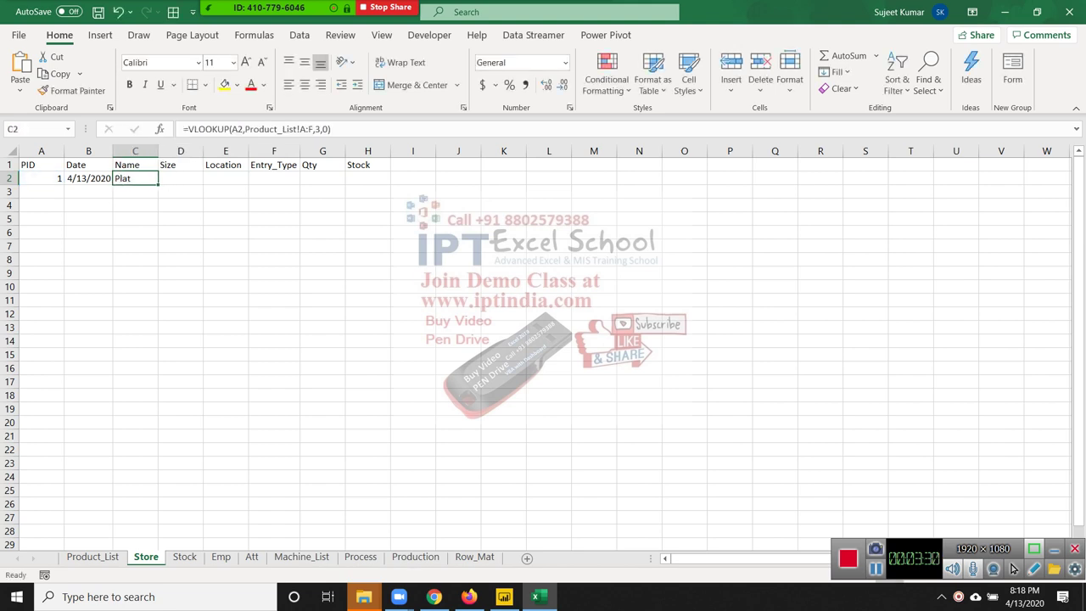
# - Change C2 to =IFERROR(VLOOKUP(A2,Product_List!A:F,3,0),""), still showing Plat
pyautogui.press('F2')
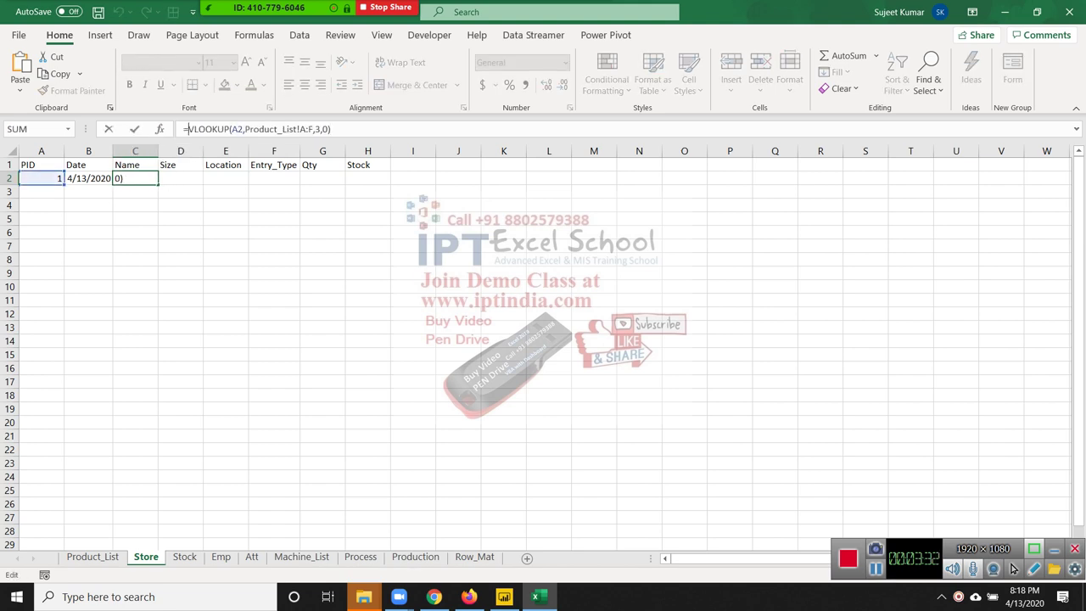
pyautogui.press('Home')
pyautogui.press('Right')
pyautogui.write('if')
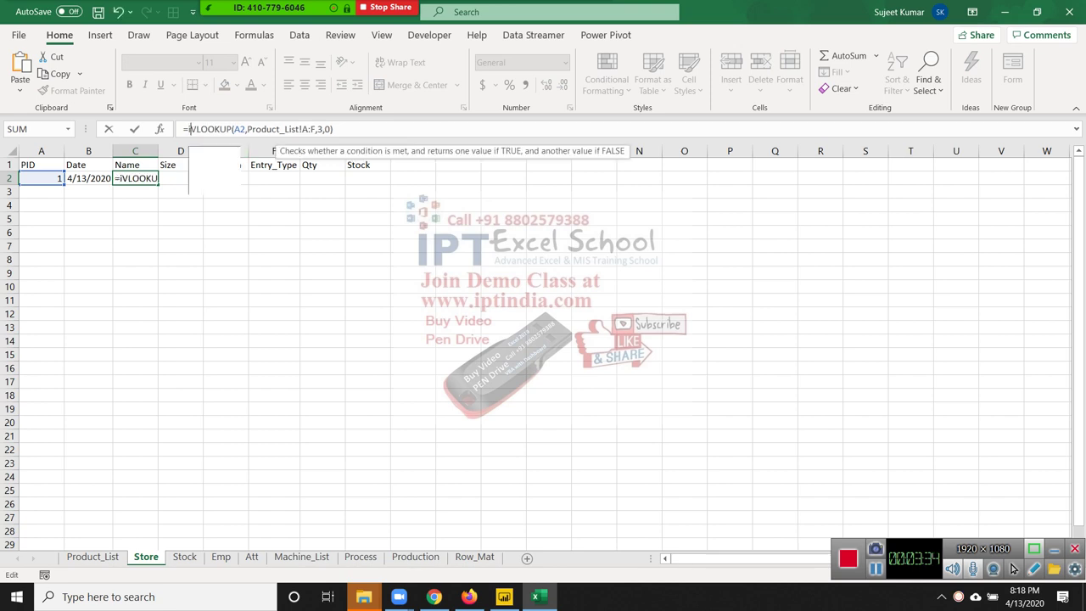
pyautogui.press('Down')
pyautogui.press('Tab')
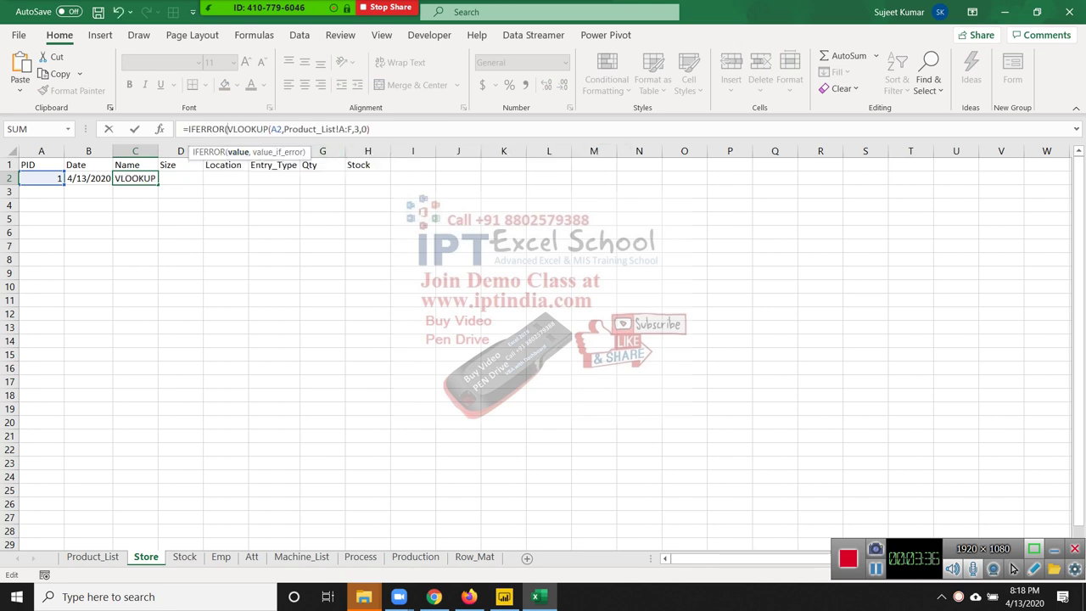
pyautogui.press('End')
pyautogui.write(',')
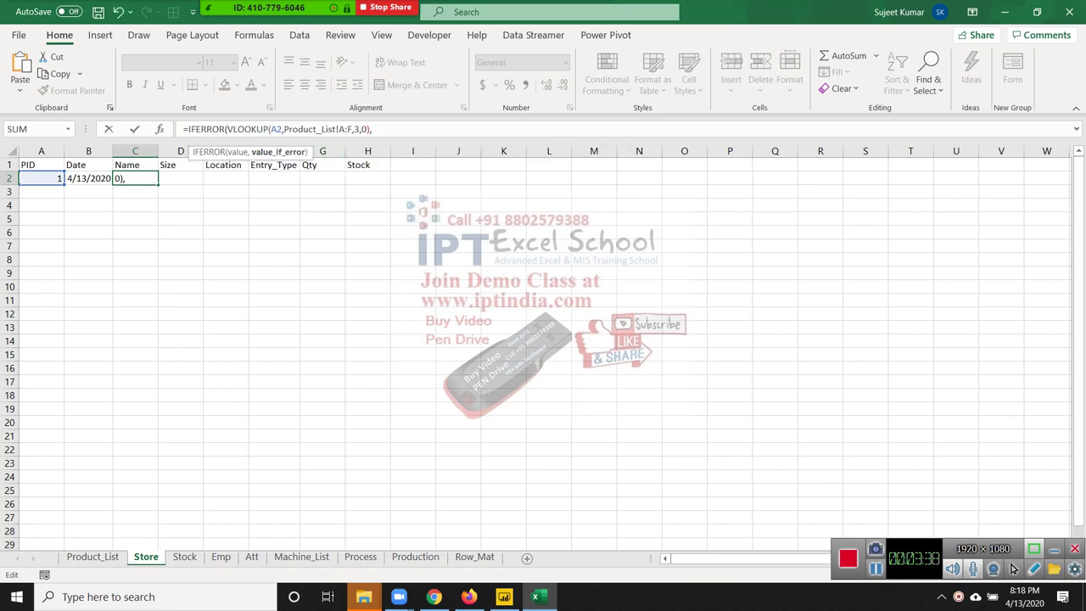
pyautogui.write('""')
pyautogui.write(')')
pyautogui.hotkey('ctrl', 'Return')
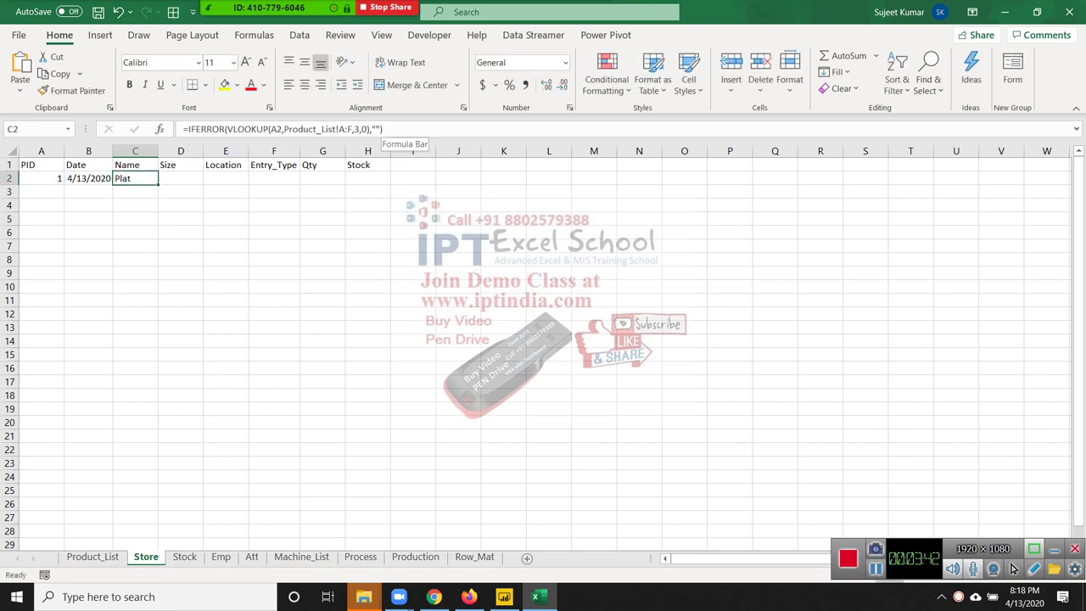
pyautogui.press('F2')
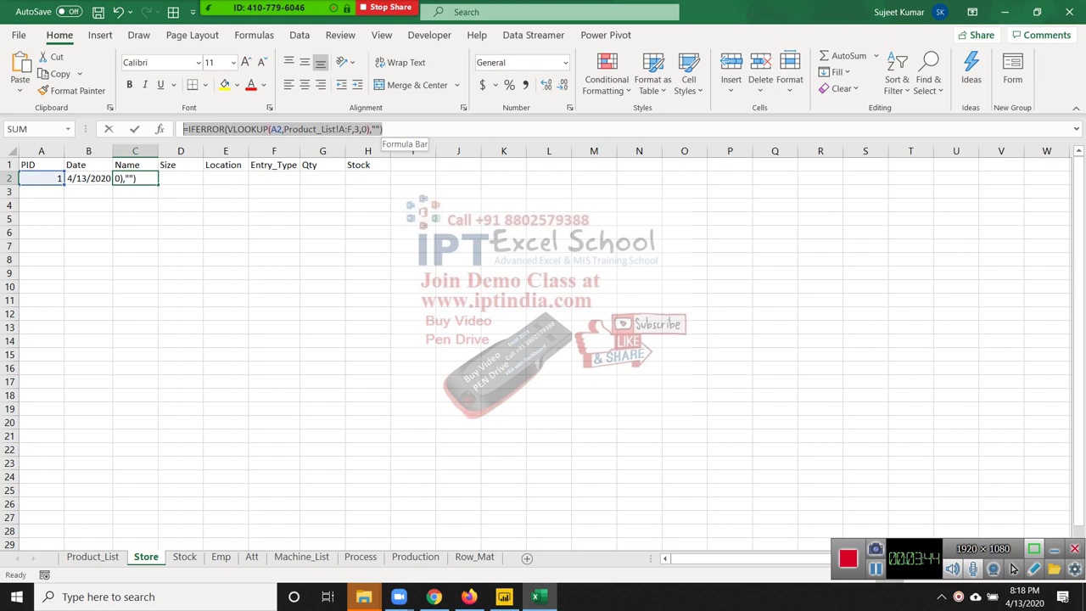
pyautogui.hotkey('ctrl', 'Return')
# - Copy C2's lookup formula into D2 and E2
pyautogui.hotkey('ctrl', 'c')
pyautogui.press('Right')
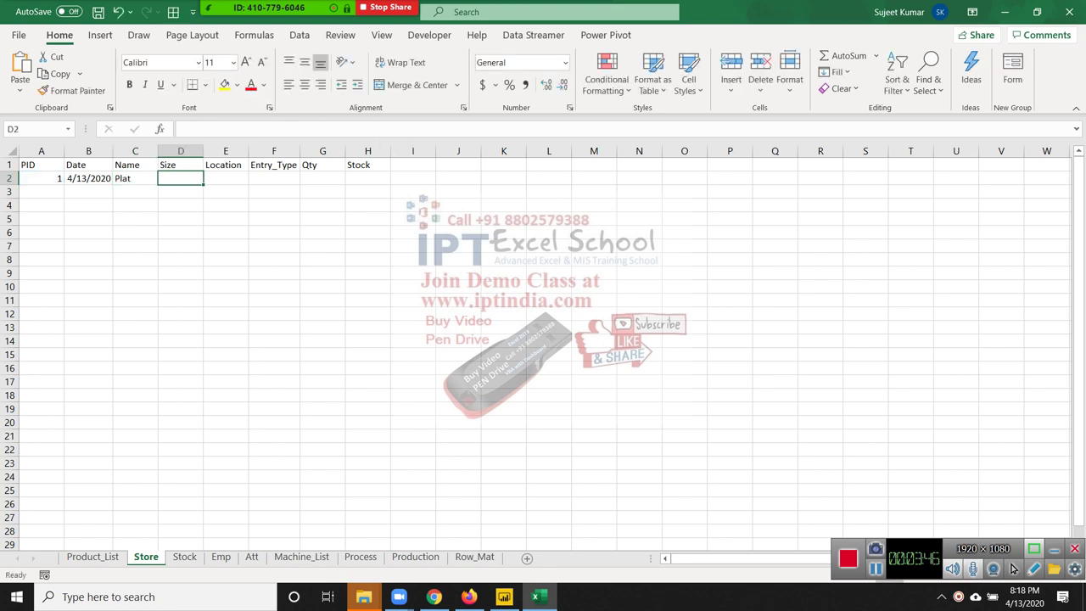
pyautogui.hotkey('ctrl', 'v')
pyautogui.press('Right')
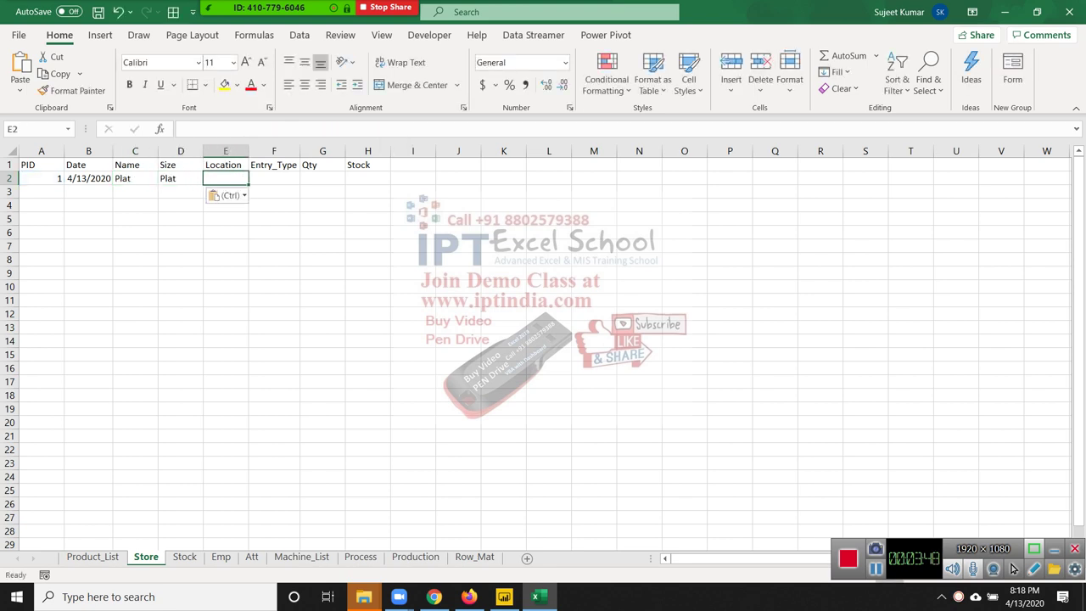
pyautogui.hotkey('ctrl', 'v')
pyautogui.press('Right')
pyautogui.press('Left')
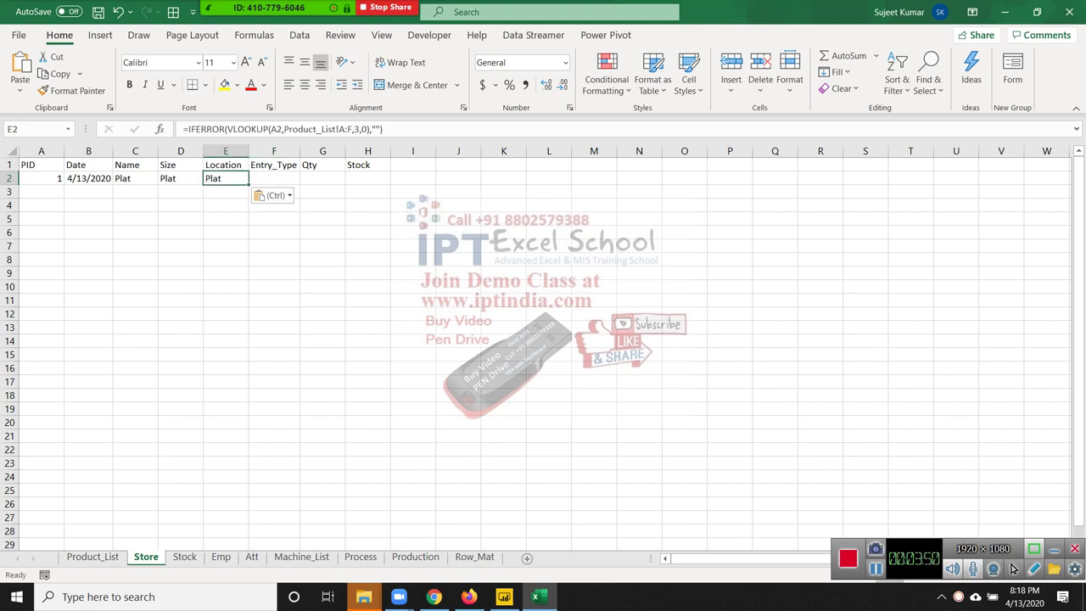
pyautogui.press('Left')
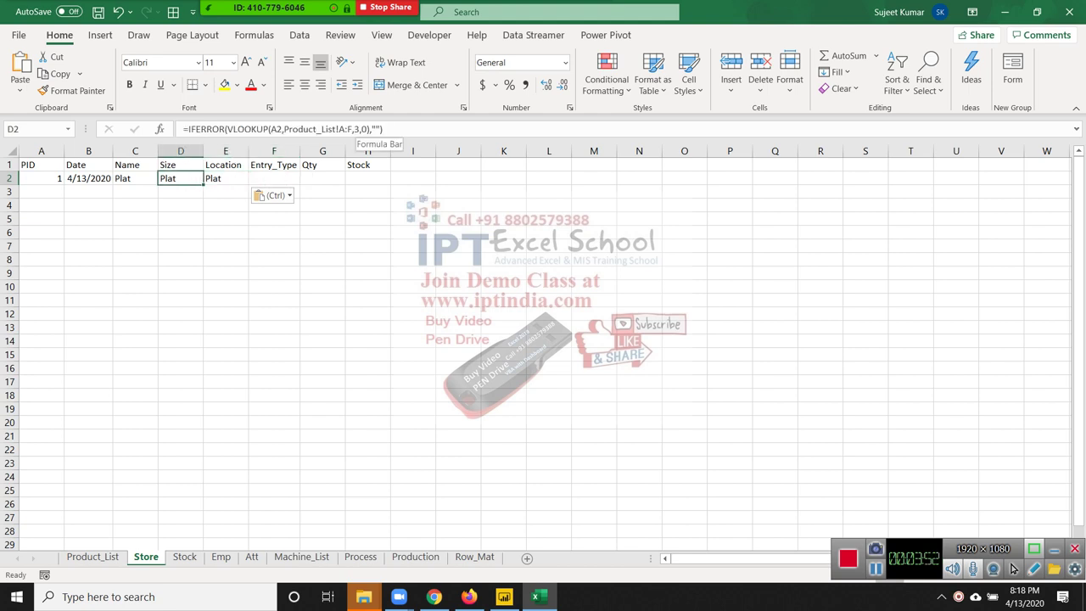
# - Change D2's lookup column index from 3 to 4 so it shows 4*6
pyautogui.press('F2')
pyautogui.press('Left')
pyautogui.press('Left')
pyautogui.press('Left')
pyautogui.press('BackSpace')
pyautogui.write('4')
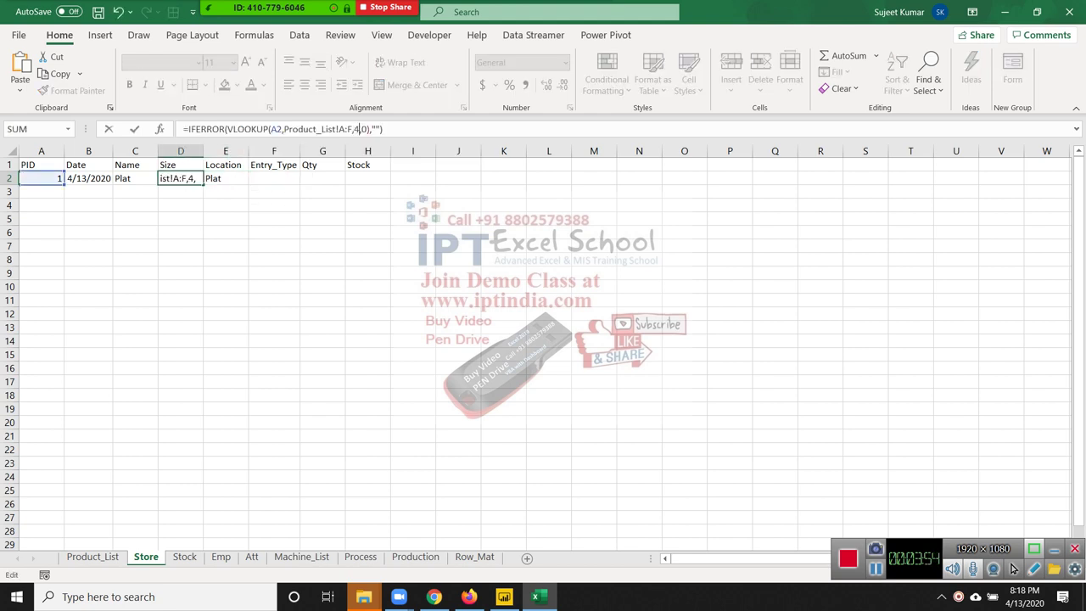
pyautogui.press('Return')
pyautogui.press('Up')
pyautogui.press('Up')
pyautogui.press('Right')
pyautogui.press('Down')
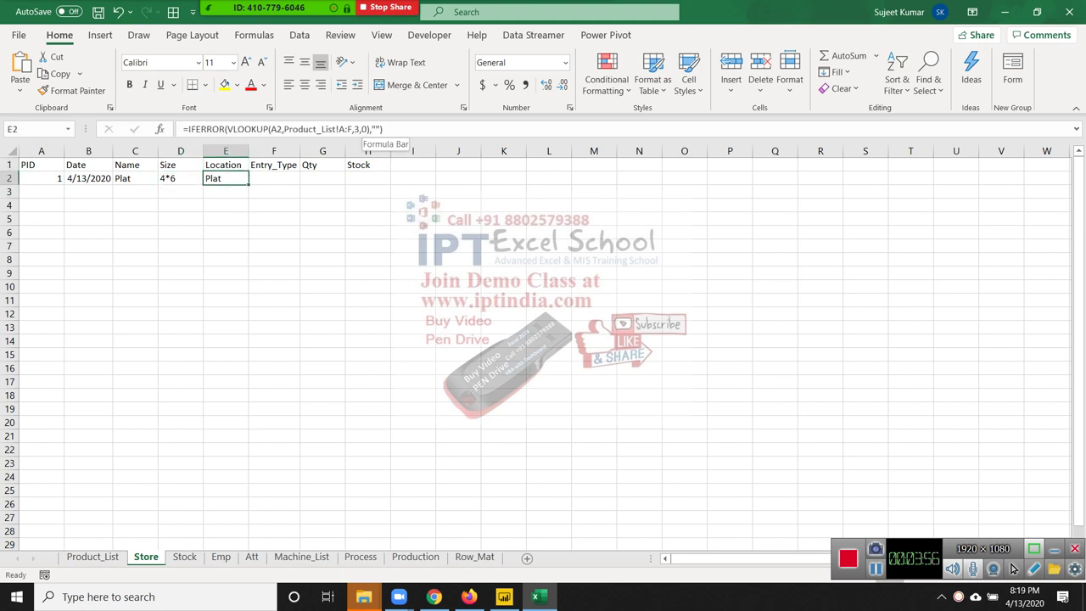
# - Set E2's lookup column index to 6 so it shows 1-1-North-A-1-L
pyautogui.press('F2')
pyautogui.press('Left')
pyautogui.press('Left')
pyautogui.press('Left')
pyautogui.press('BackSpace')
pyautogui.write('5')
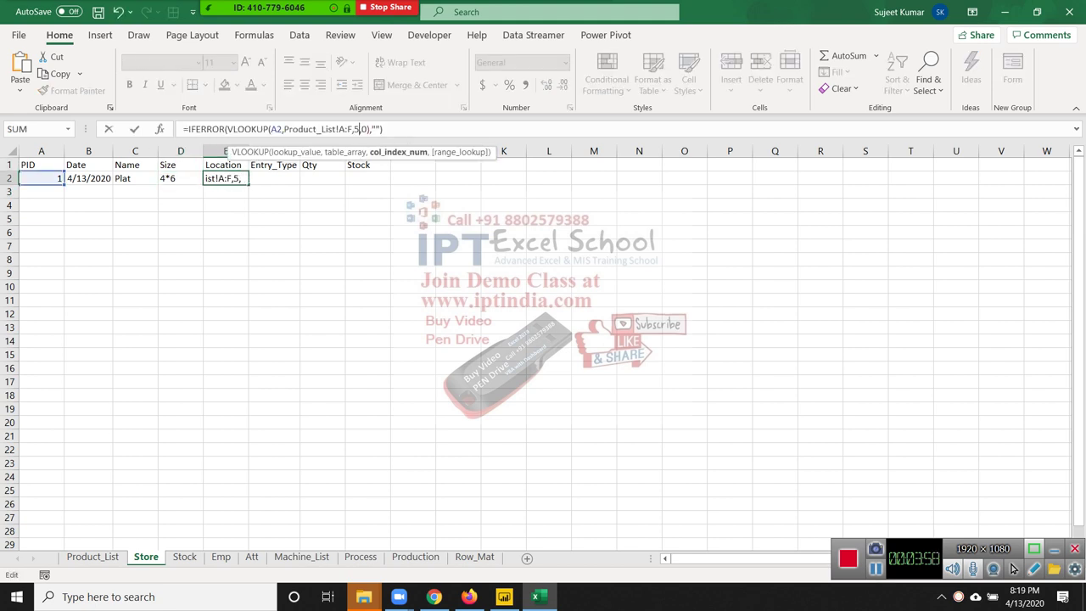
pyautogui.press('Return')
pyautogui.press('Up')
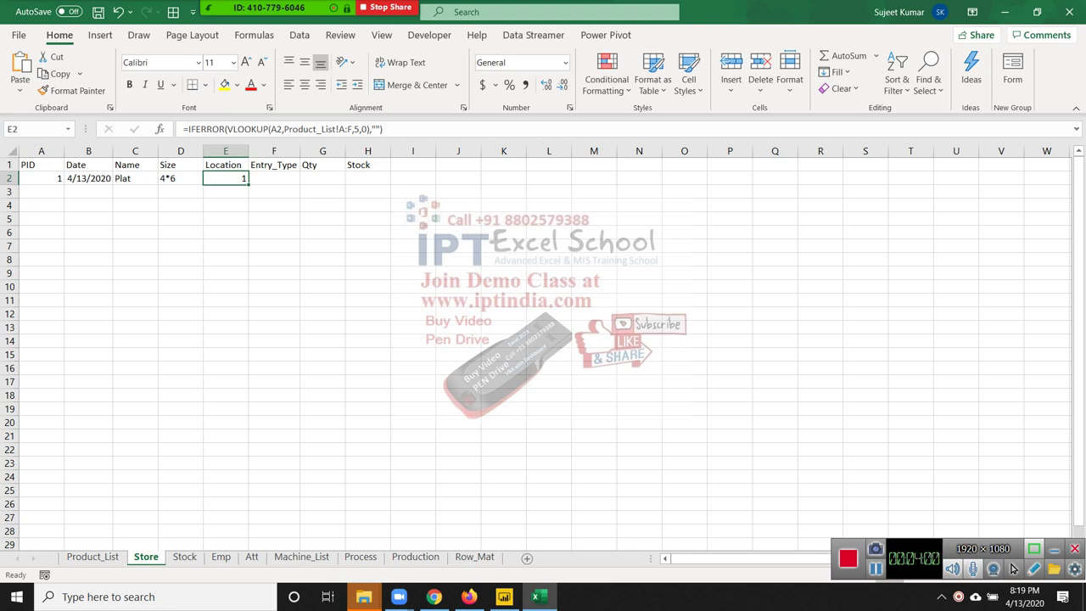
pyautogui.press('F2')
pyautogui.press('Left')
pyautogui.press('Left')
pyautogui.press('Left')
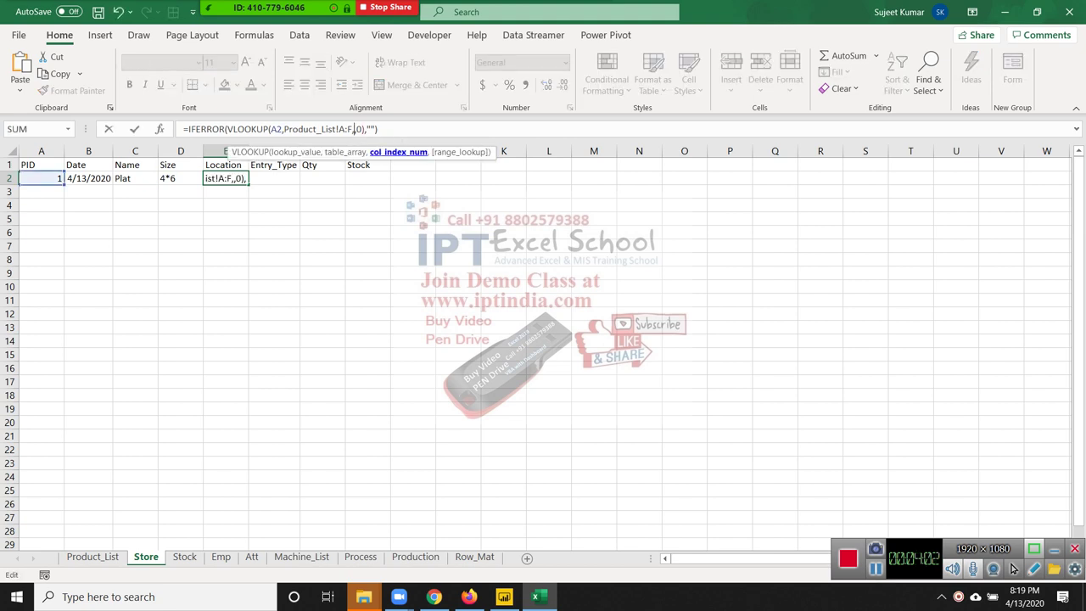
pyautogui.press('BackSpace')
pyautogui.write('6')
pyautogui.press('Return')
pyautogui.press('Up')
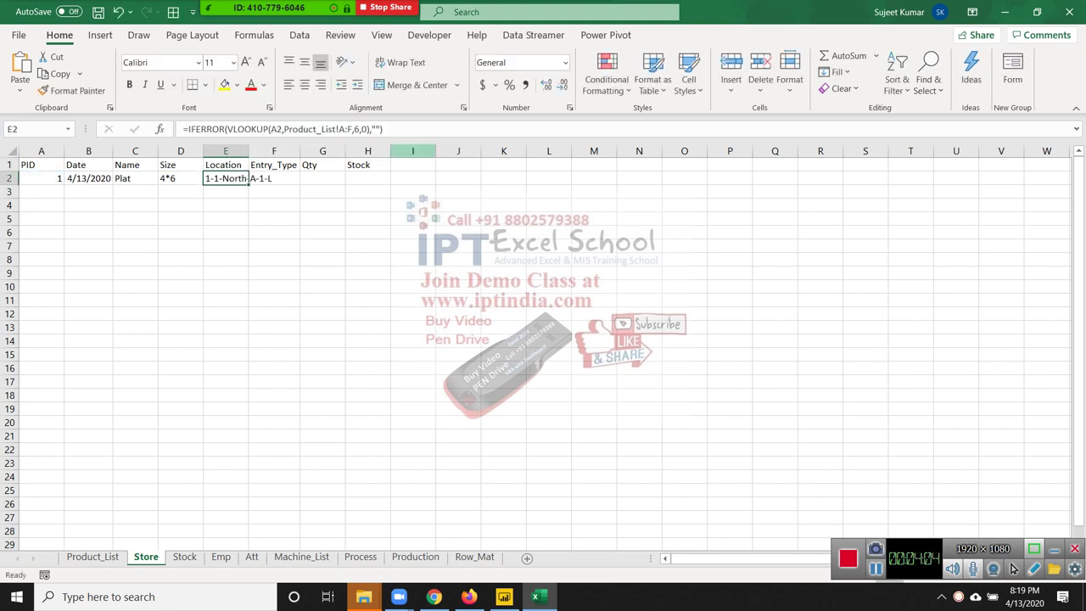
# - Autofit column E's width to fit the location text
pyautogui.hotkey('alt', 'h')
pyautogui.press('o')
pyautogui.press('i')
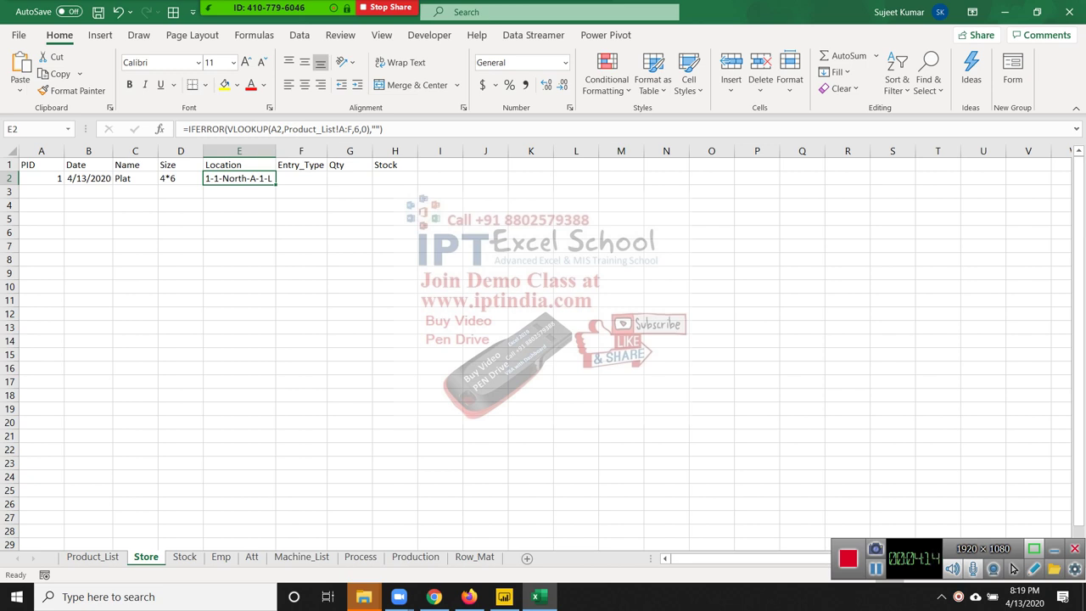
# - Choose IN as F2's Entry_Type from the validation list
pyautogui.press('Tab')
pyautogui.hotkey('alt', 'Down')
pyautogui.press('Down')
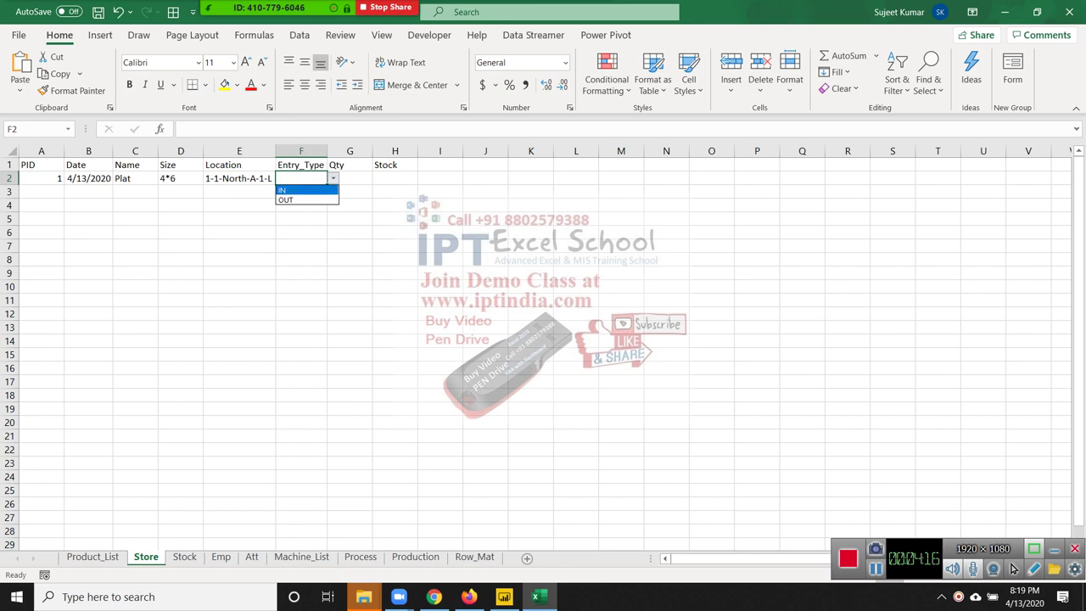
pyautogui.press('Return')
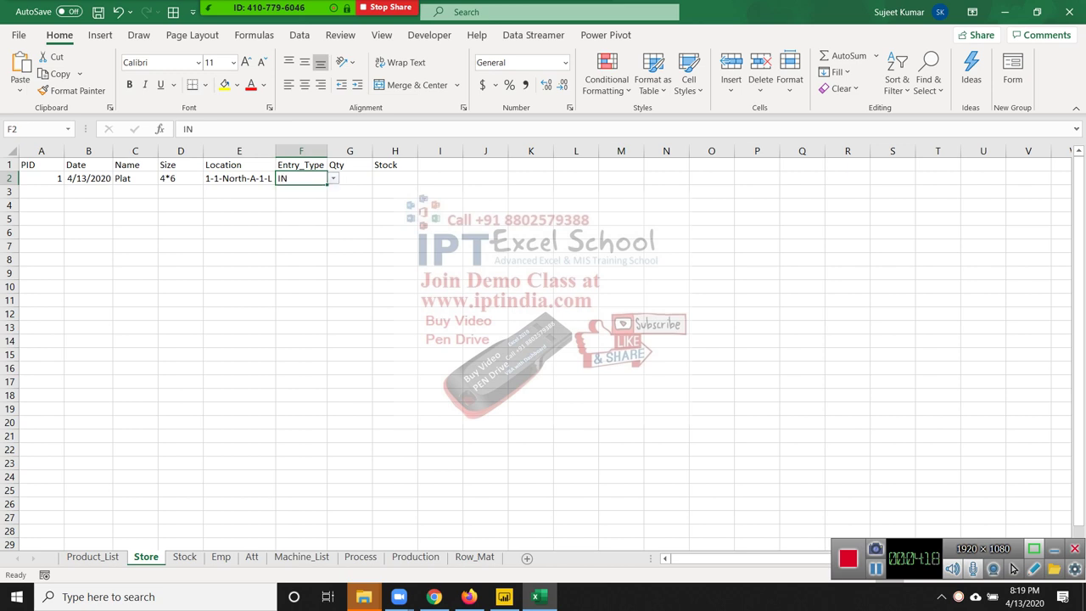
pyautogui.press('Tab')
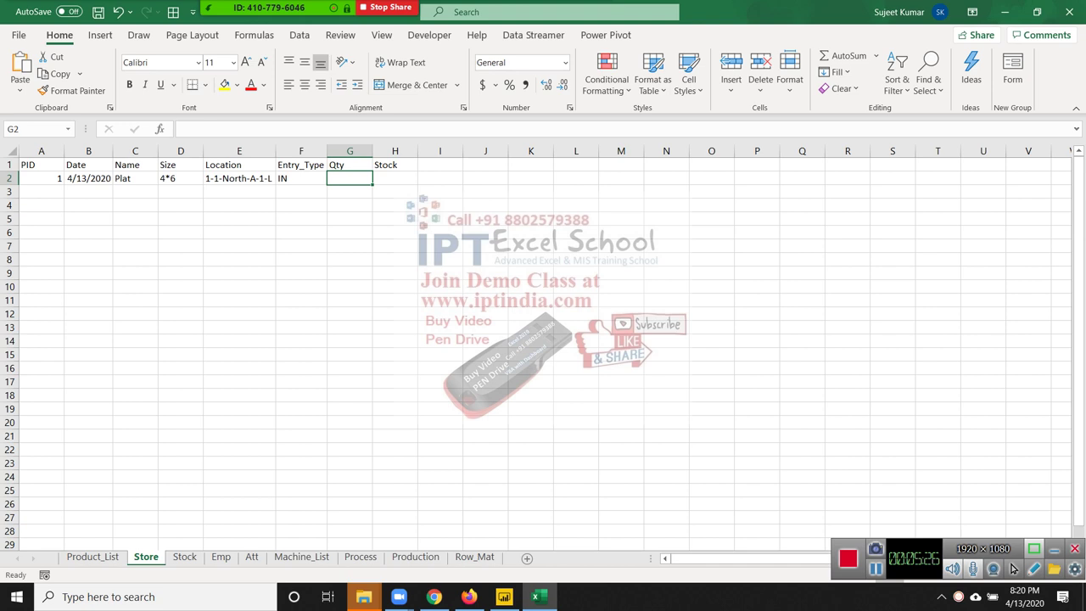
pyautogui.press('Up')
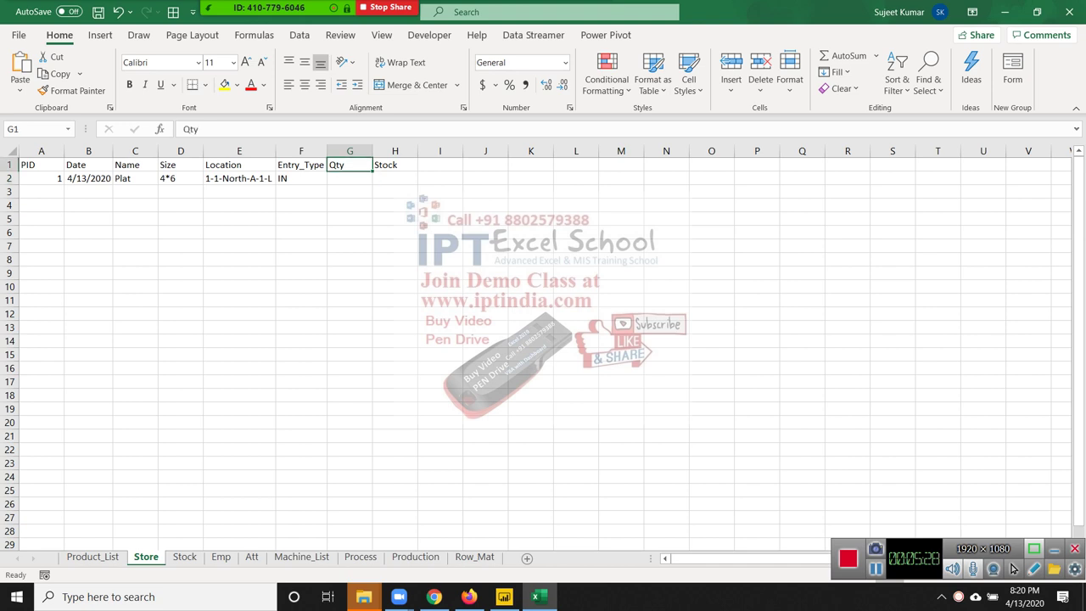
# - Enter 80 as the Qty in G2 and move to the Stock cell H2
pyautogui.press('Down')
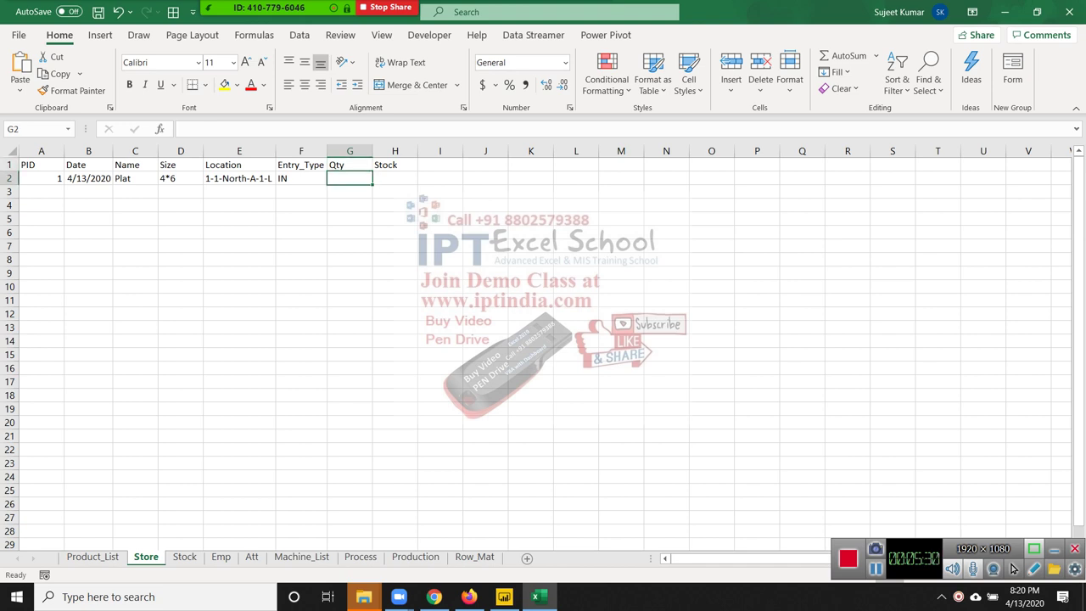
pyautogui.write('8')
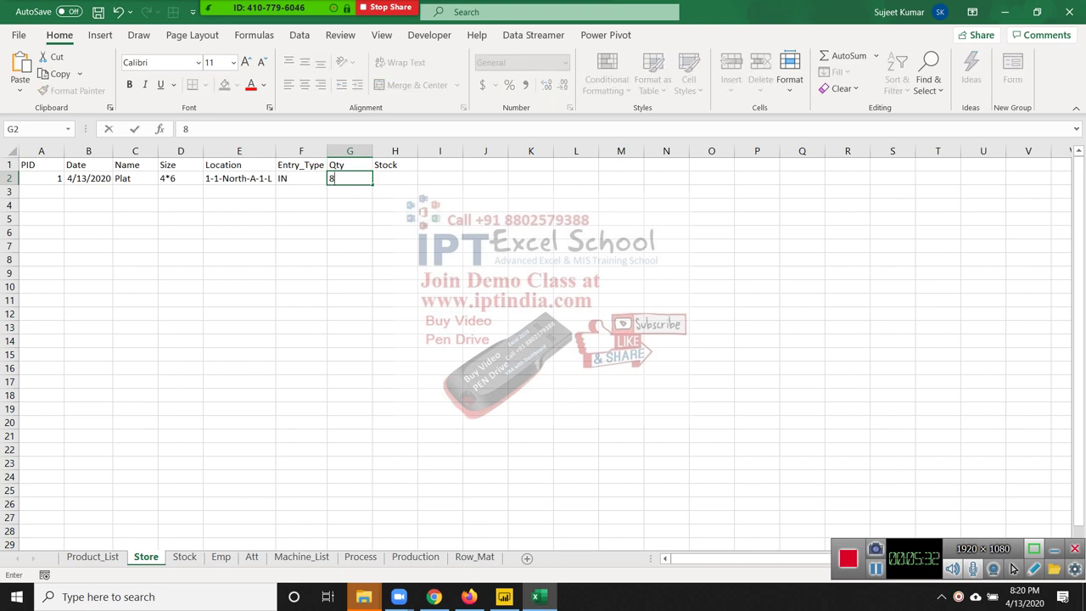
pyautogui.write('0')
pyautogui.press('Tab')
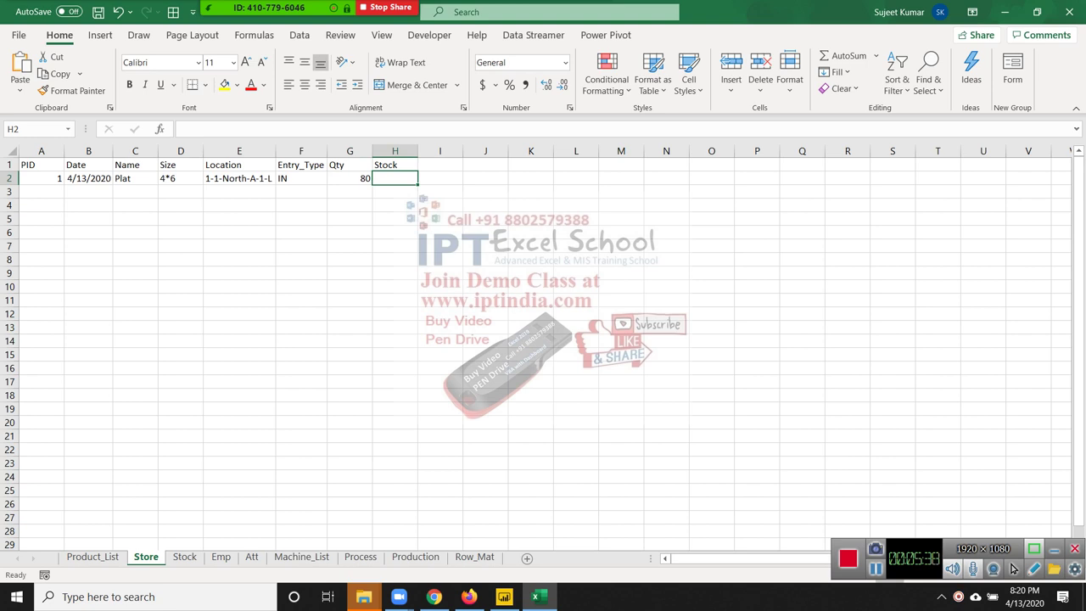
pyautogui.press('Left')
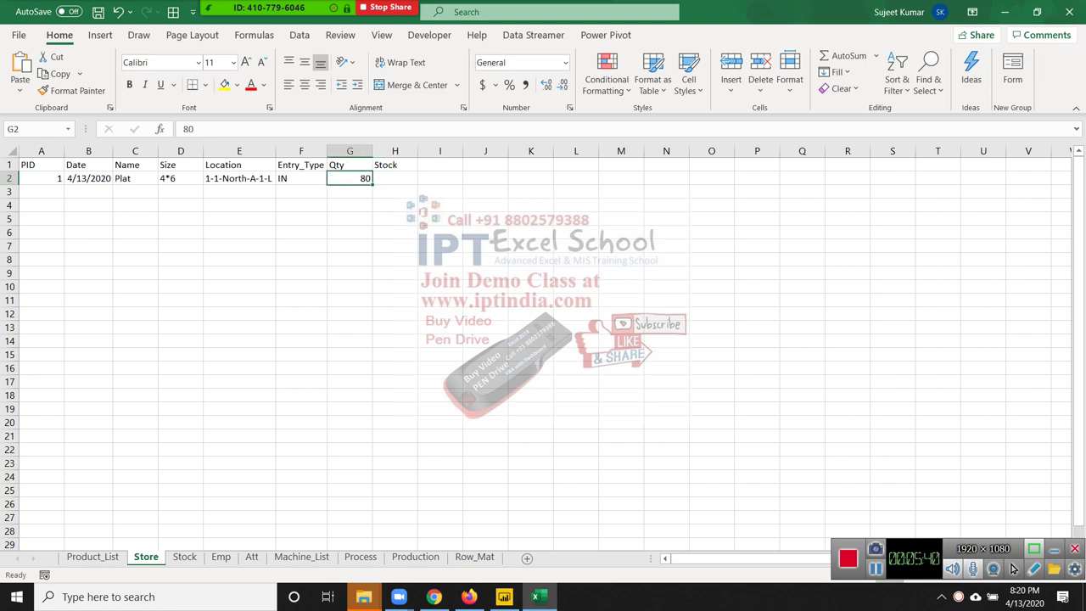
pyautogui.press('Right')
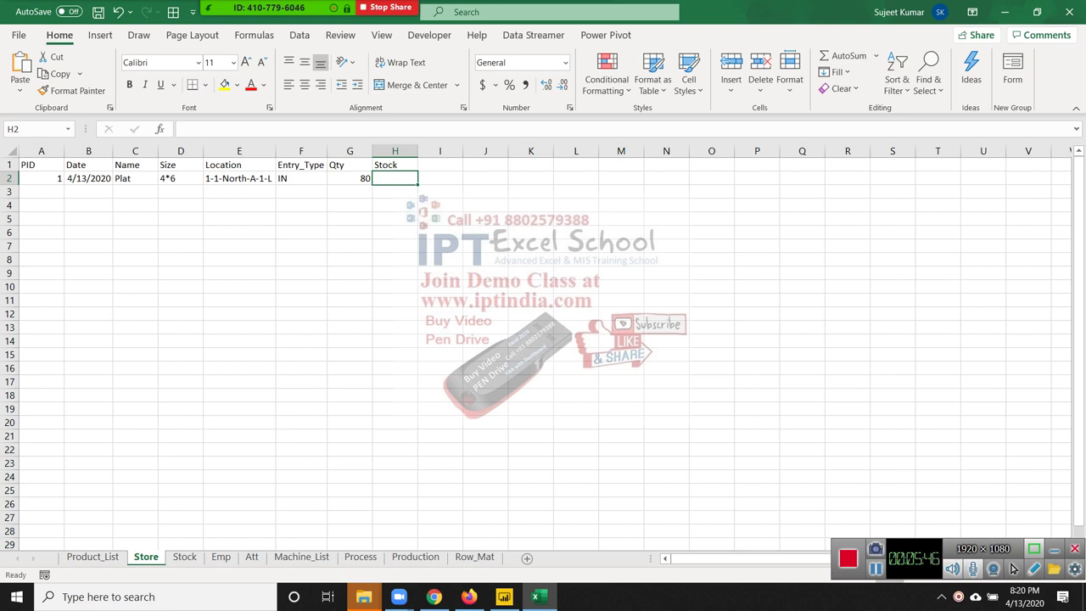
# - Start H2's formula with SUMIFS, using G2:G2 as the sum range
pyautogui.write('=')
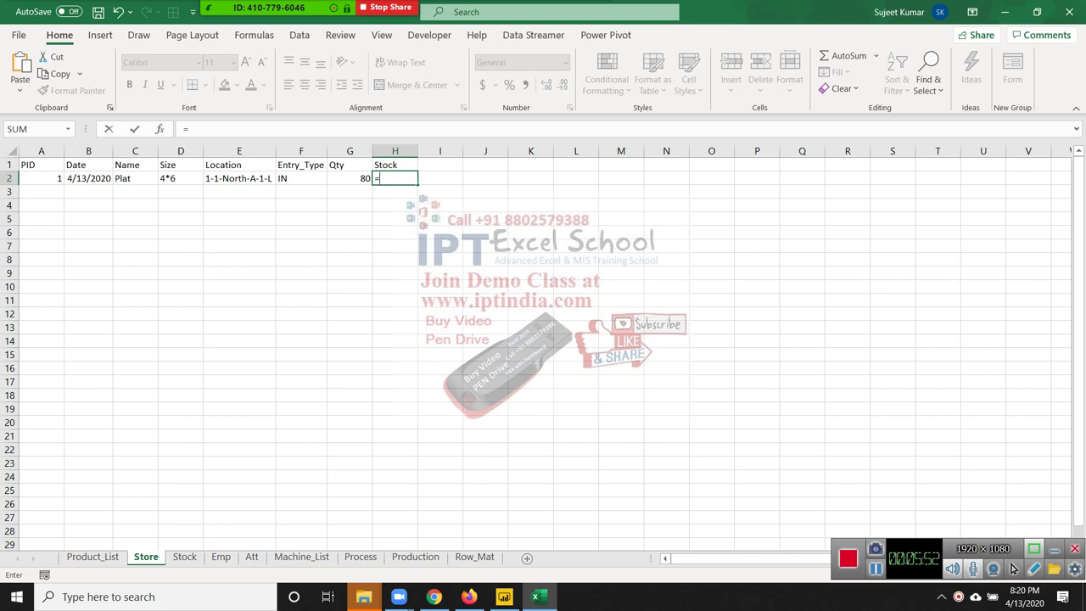
pyautogui.write('su')
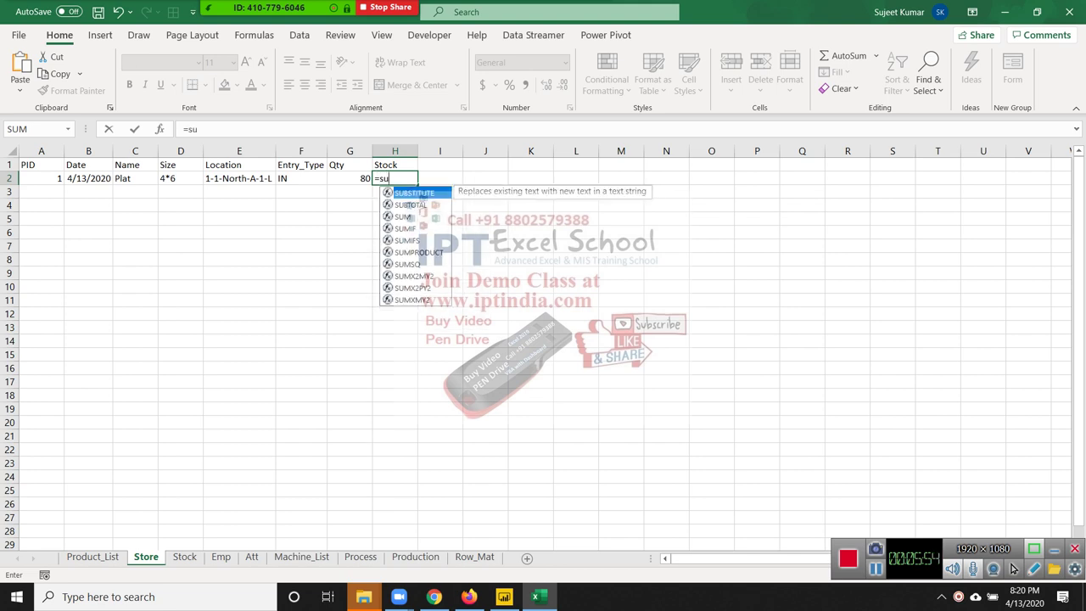
pyautogui.press('Down')
pyautogui.press('Down')
pyautogui.press('Down')
pyautogui.press('Down')
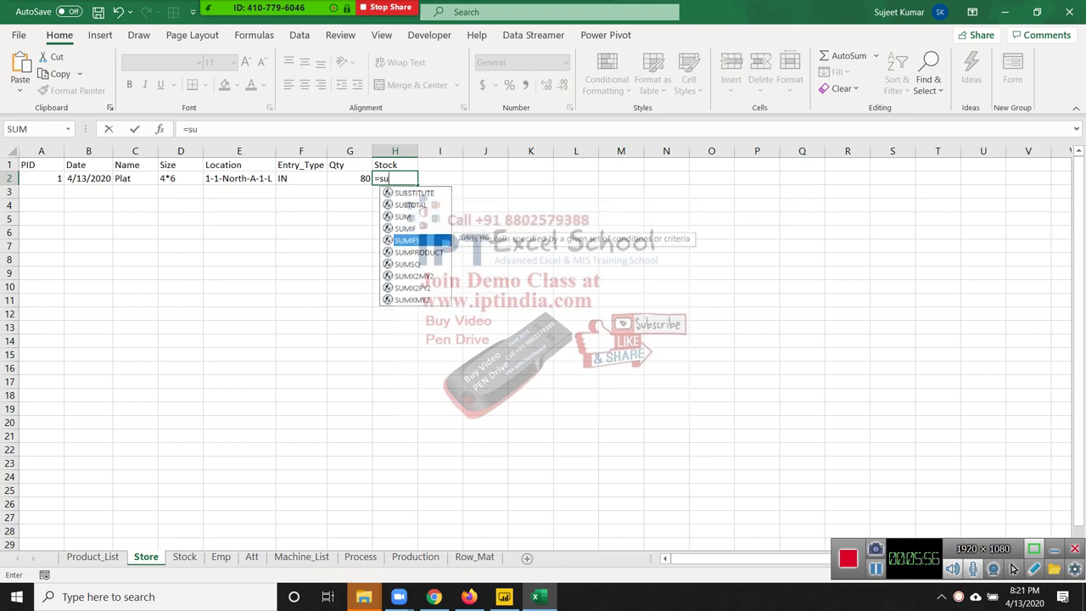
pyautogui.press('Tab')
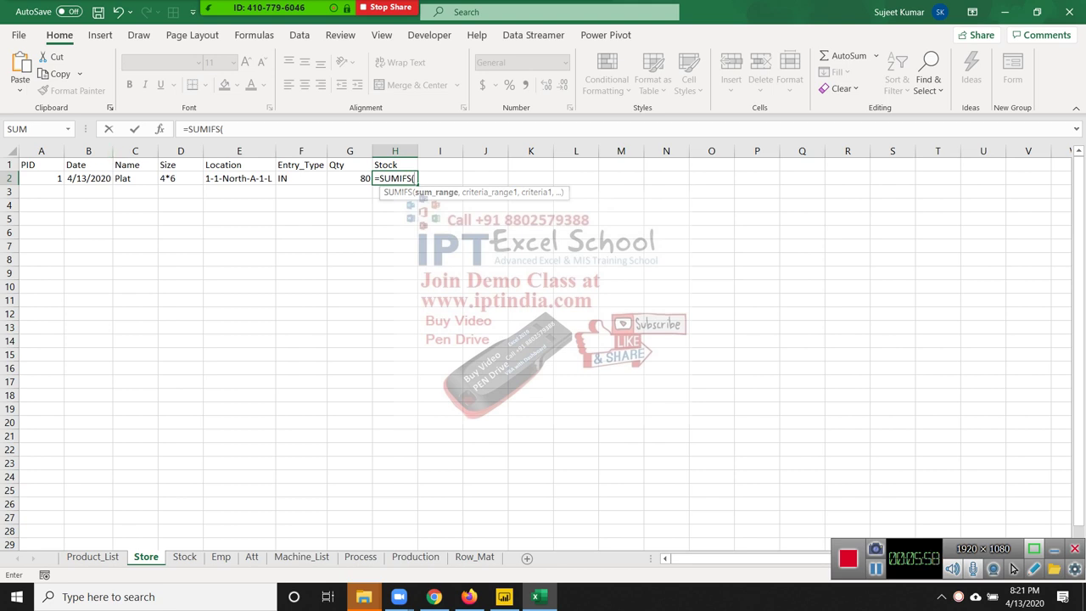
pyautogui.hotkey('ctrl', 'Left')
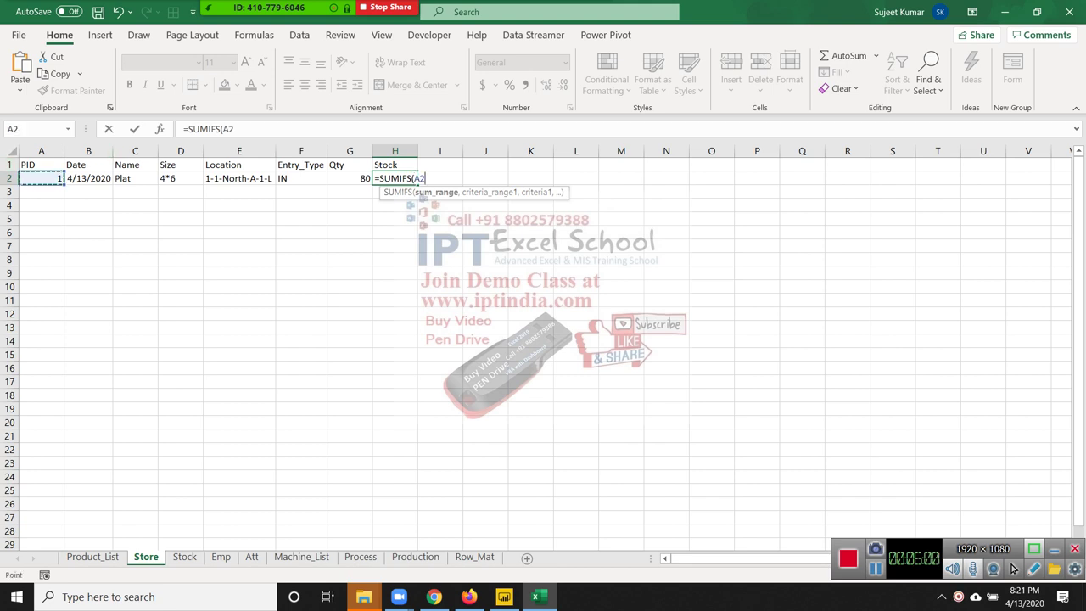
pyautogui.hotkey('ctrl', 'Right')
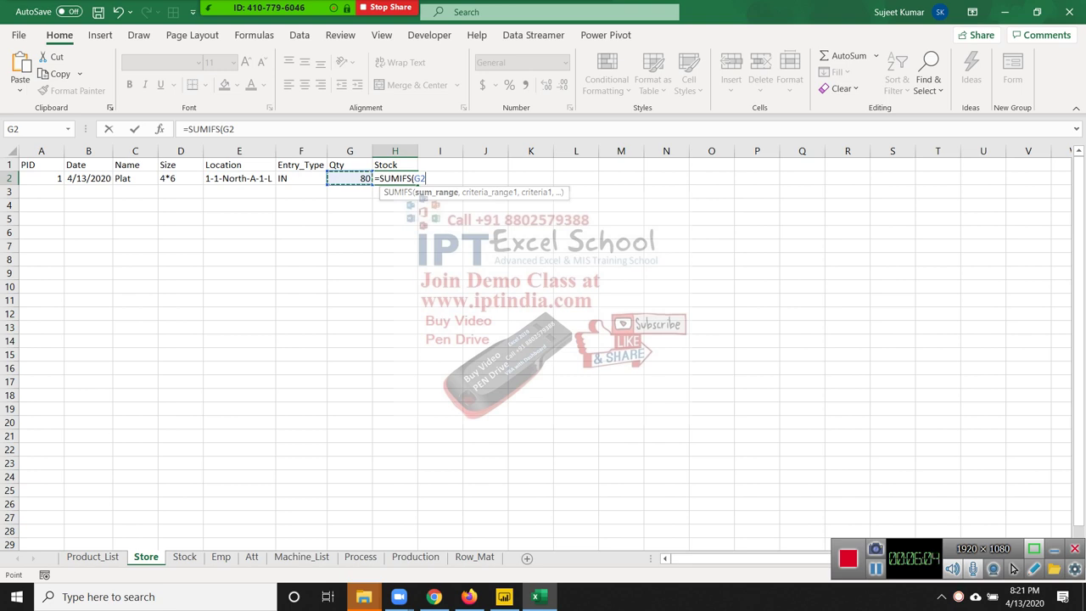
pyautogui.write(';')
pyautogui.press('BackSpace')
pyautogui.write(':G')
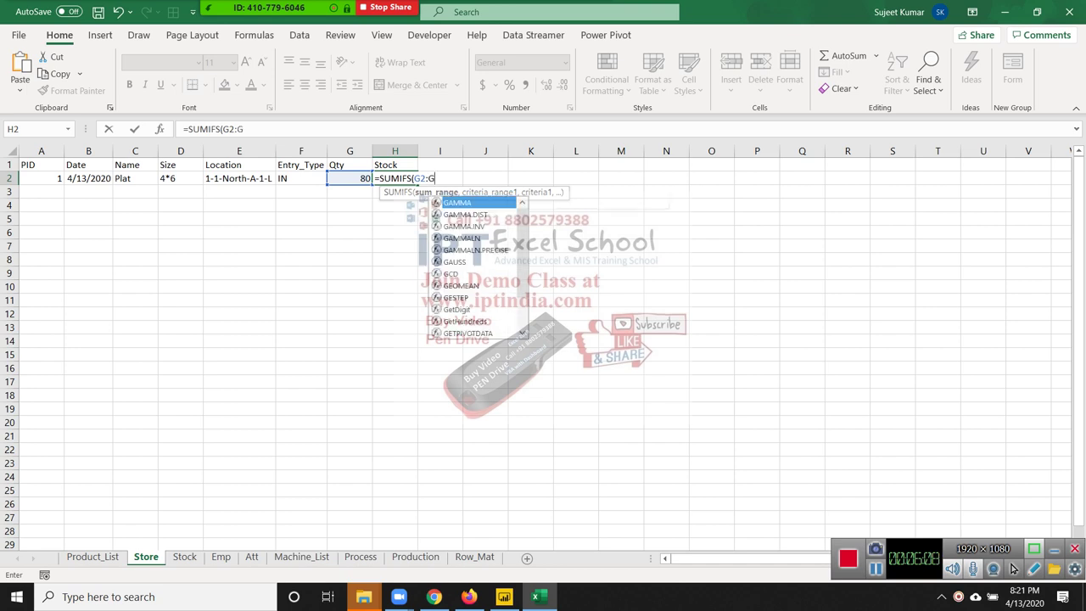
pyautogui.write('2')
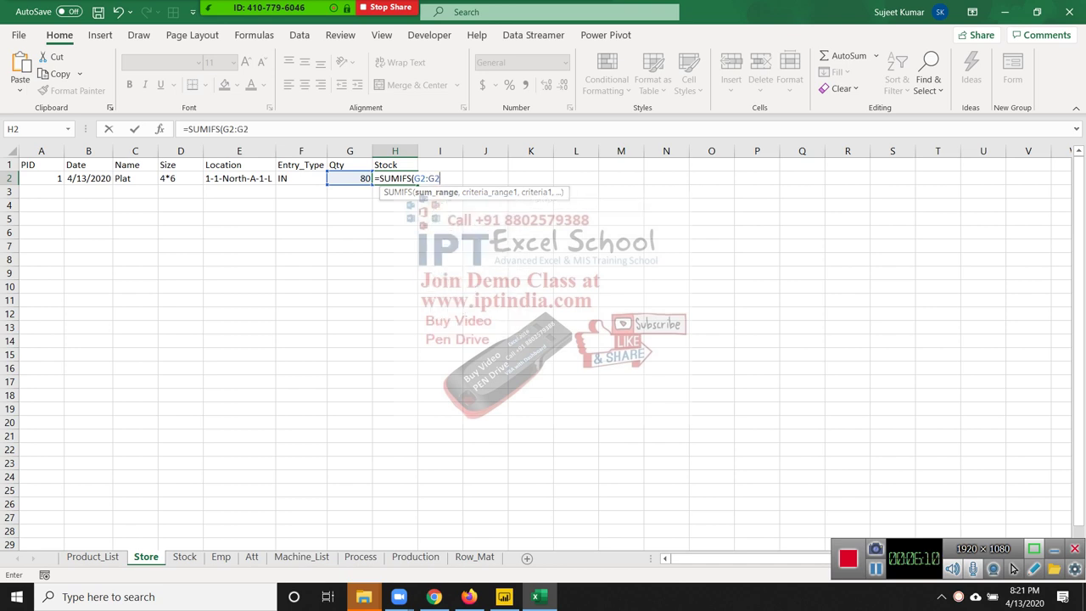
pyautogui.write(',')
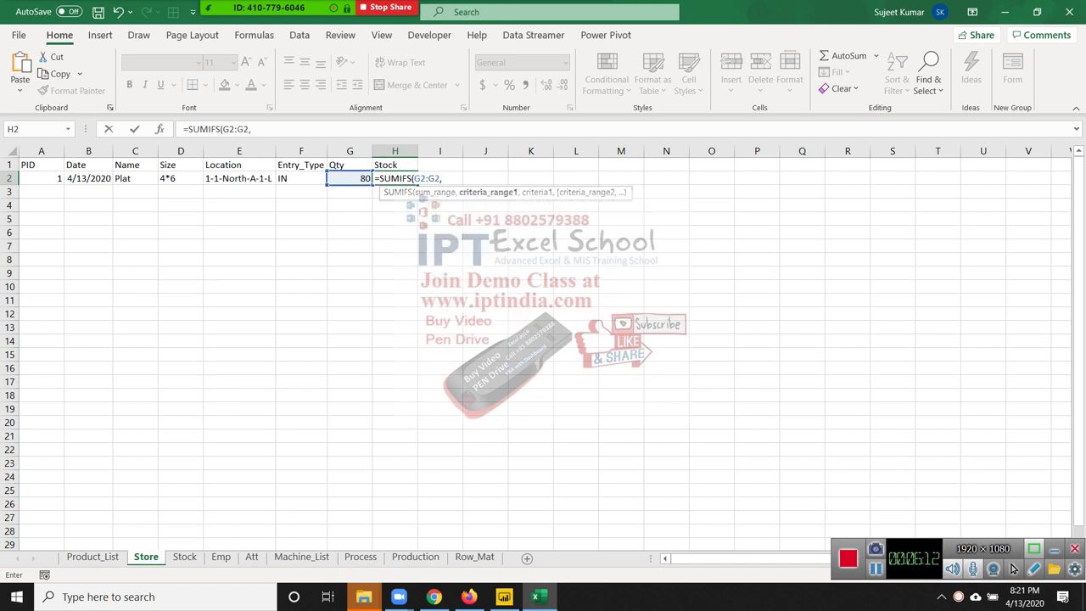
# - Add criteria range A2:A2 with criterion A2 and range F2:F2, closing the bracket
pyautogui.hotkey('ctrl', 'Left')
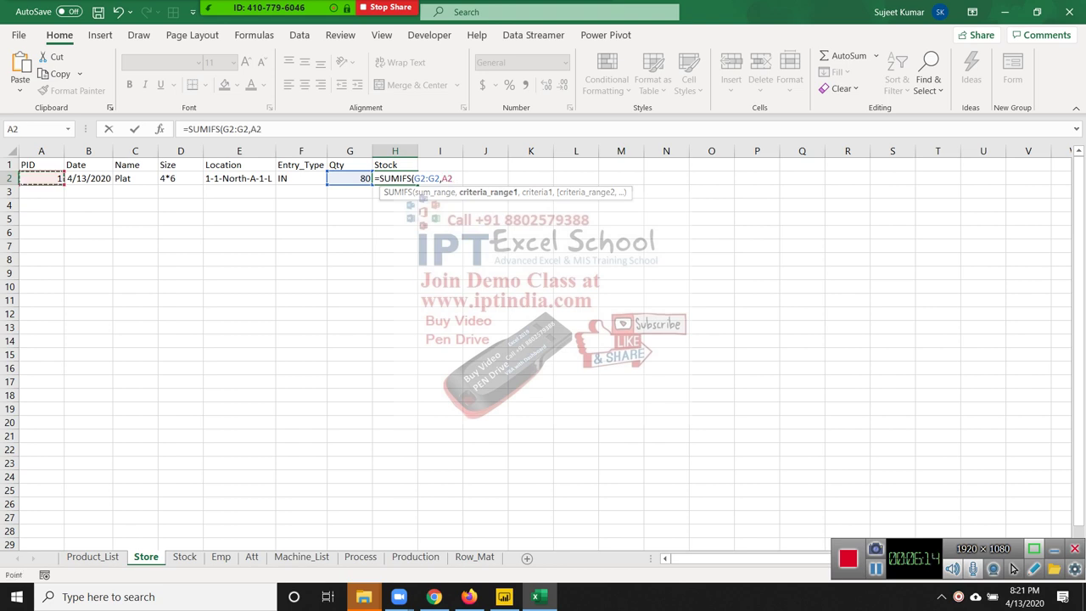
pyautogui.press('F8')
pyautogui.write(',')
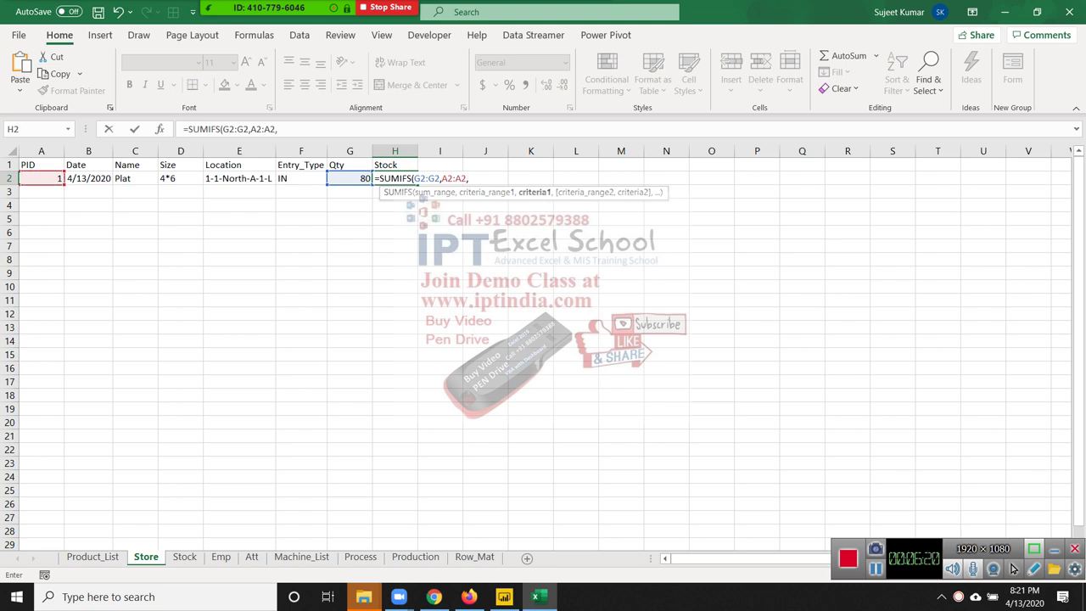
pyautogui.hotkey('ctrl', 'Left')
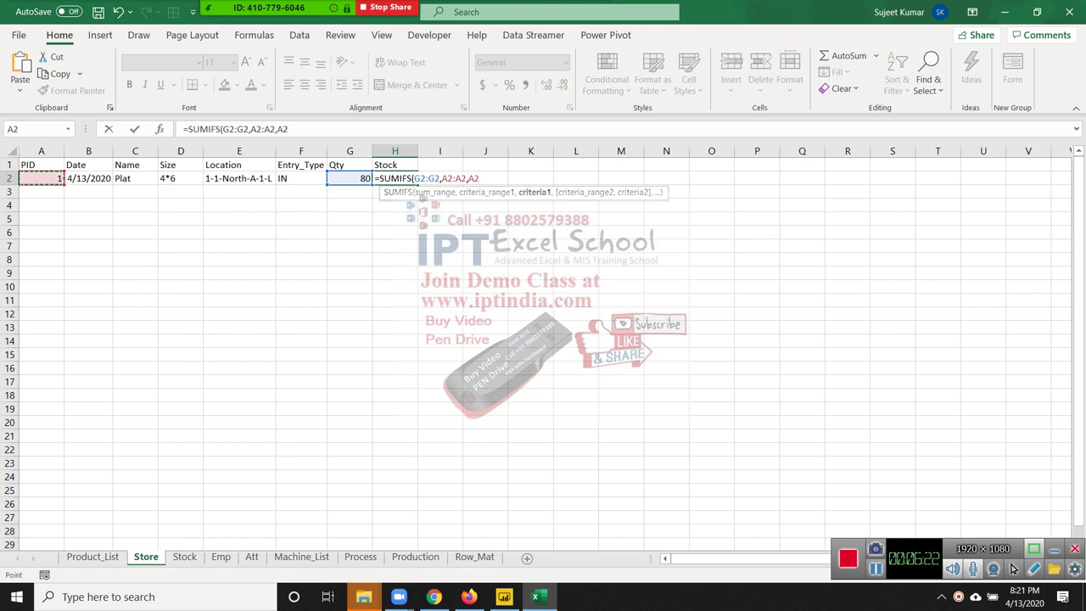
pyautogui.write(',')
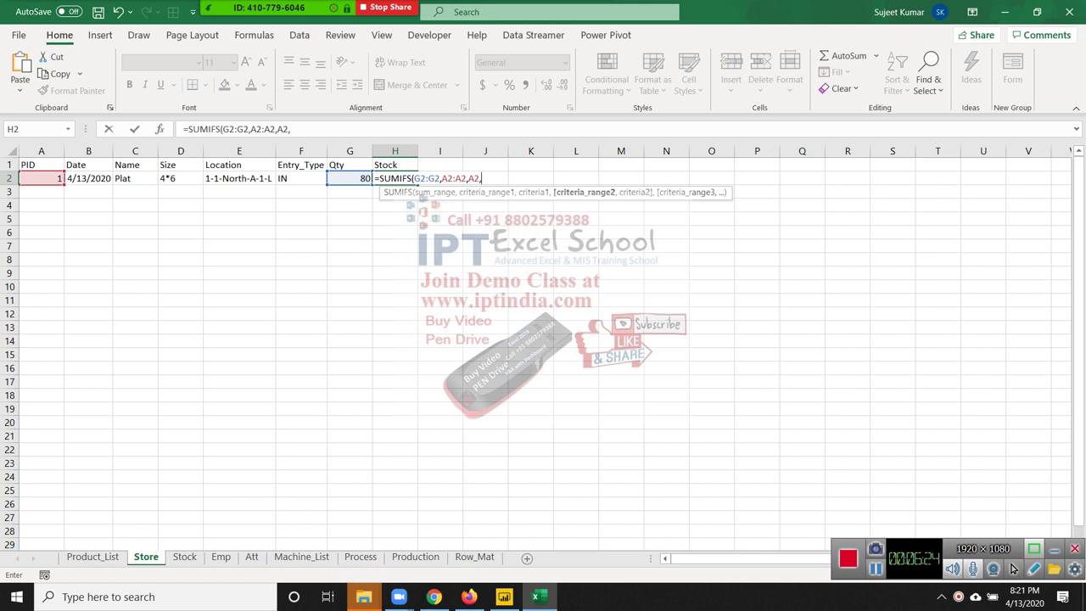
pyautogui.press('Left')
pyautogui.press('Left')
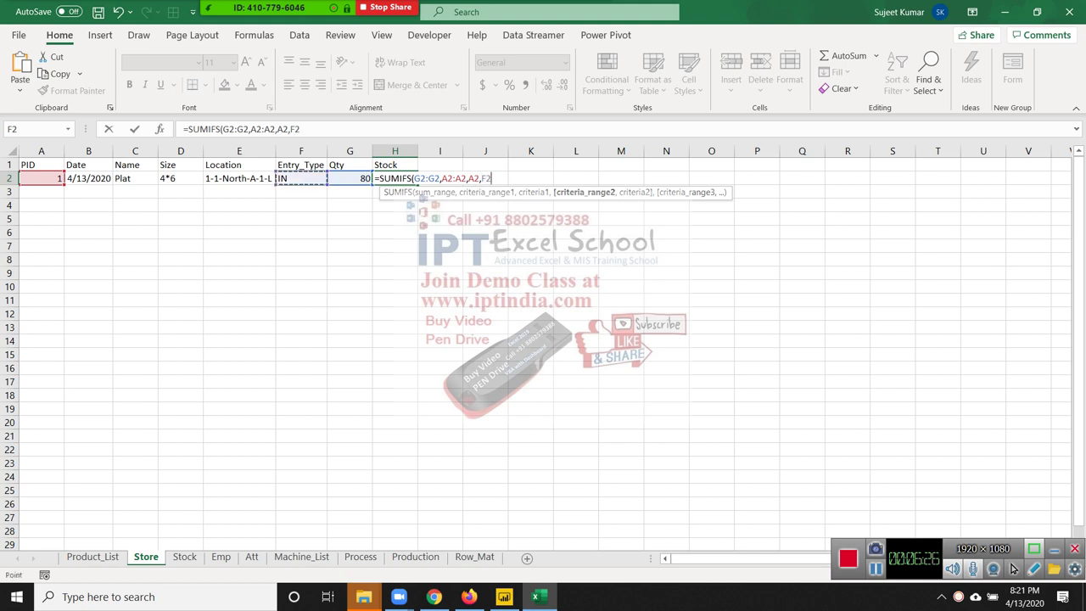
pyautogui.press('F8')
pyautogui.write(')')
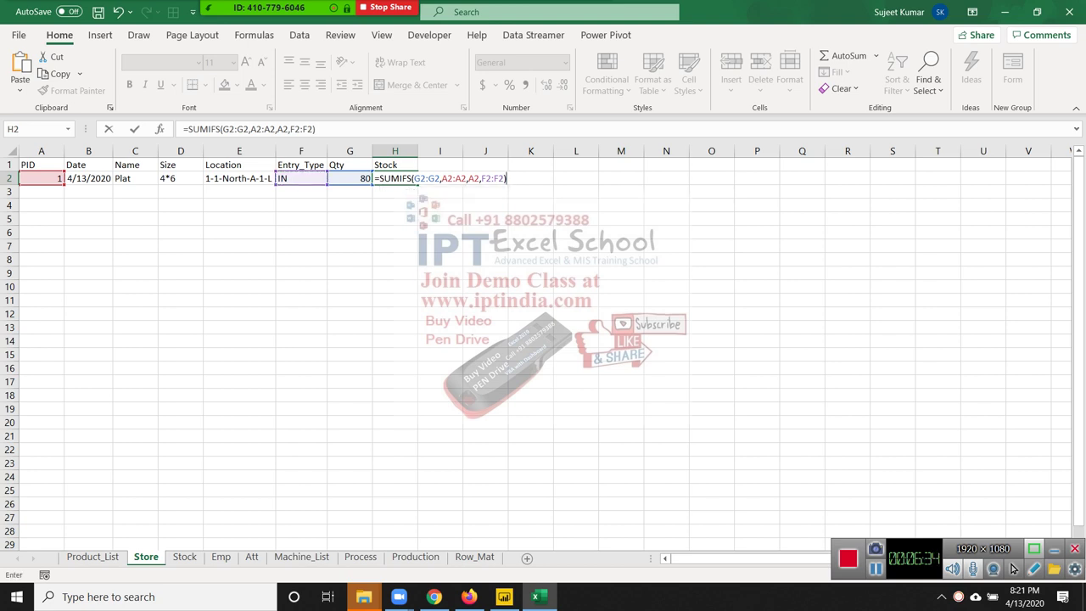
pyautogui.press('Home')
pyautogui.press('Right')
pyautogui.hotkey('shift', 'Right')
pyautogui.hotkey('shift', 'Right')
pyautogui.hotkey('shift', 'Right')
pyautogui.hotkey('shift', 'Right')
pyautogui.hotkey('shift', 'Right')
pyautogui.hotkey('shift', 'Right')
pyautogui.hotkey('shift', 'Right')
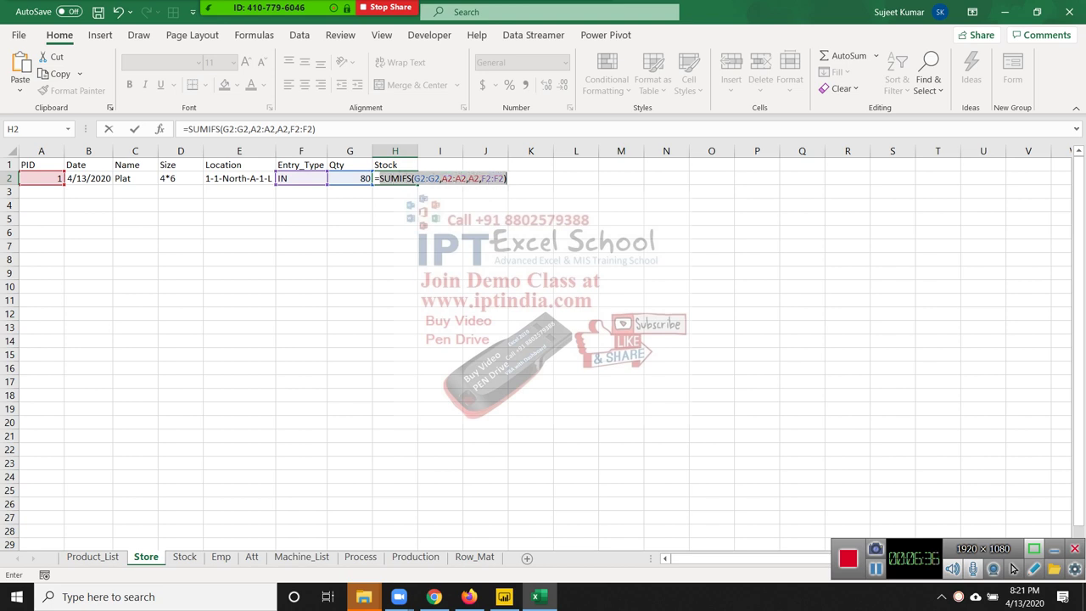
pyautogui.press('F2')
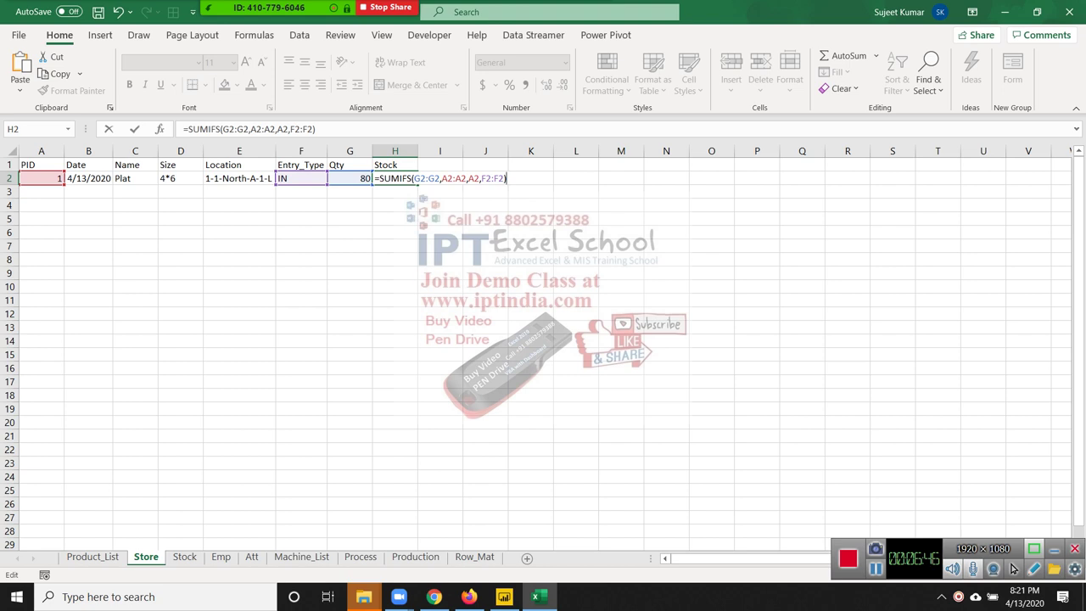
# - Complete the first SUMIFS with "IN" as the criterion for F2:F2
pyautogui.write('-')
pyautogui.hotkey('ctrl', 'v')
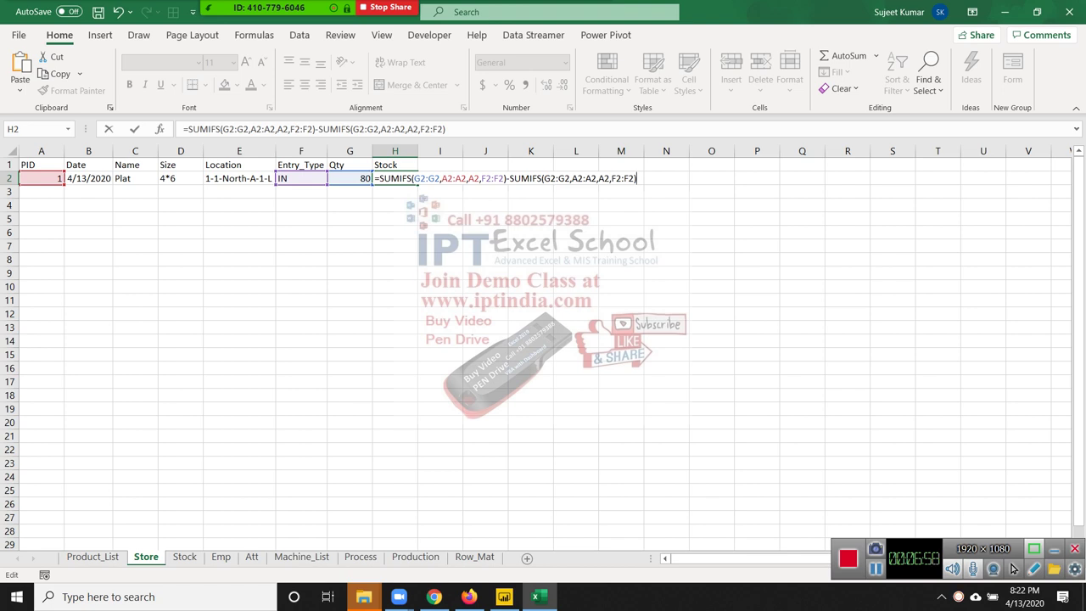
pyautogui.moveTo(510, 178); pyautogui.dragTo(638, 178)
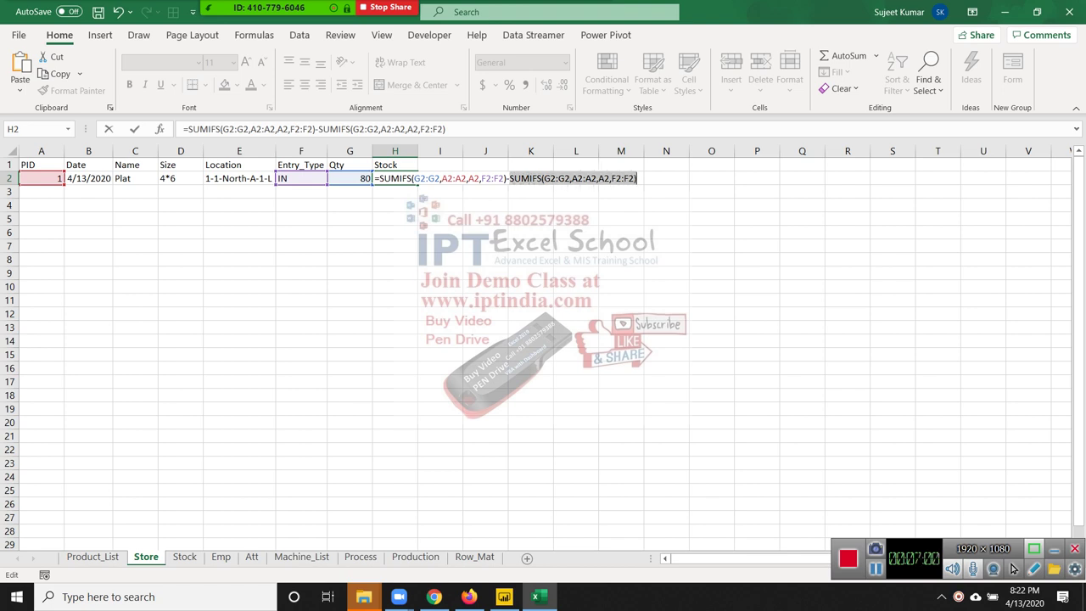
pyautogui.press('BackSpace')
pyautogui.press('Return')
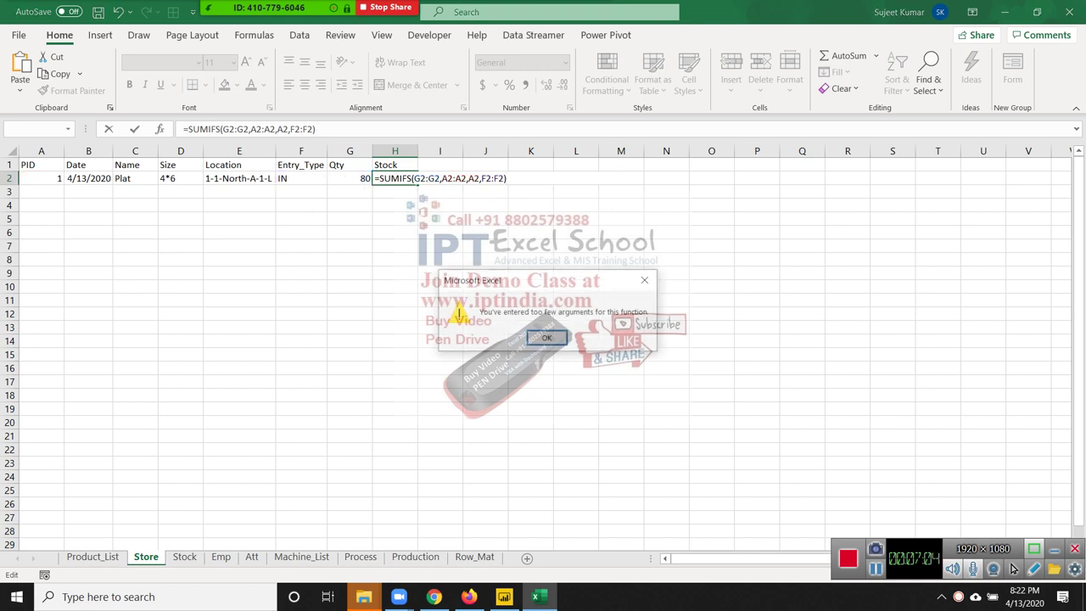
pyautogui.press('Return')
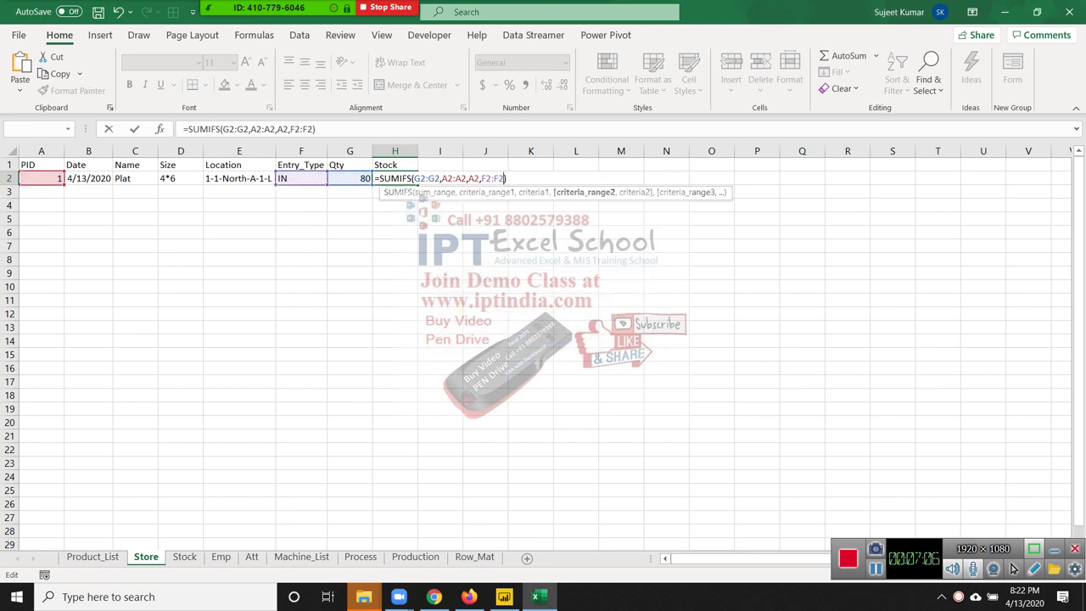
pyautogui.write(',')
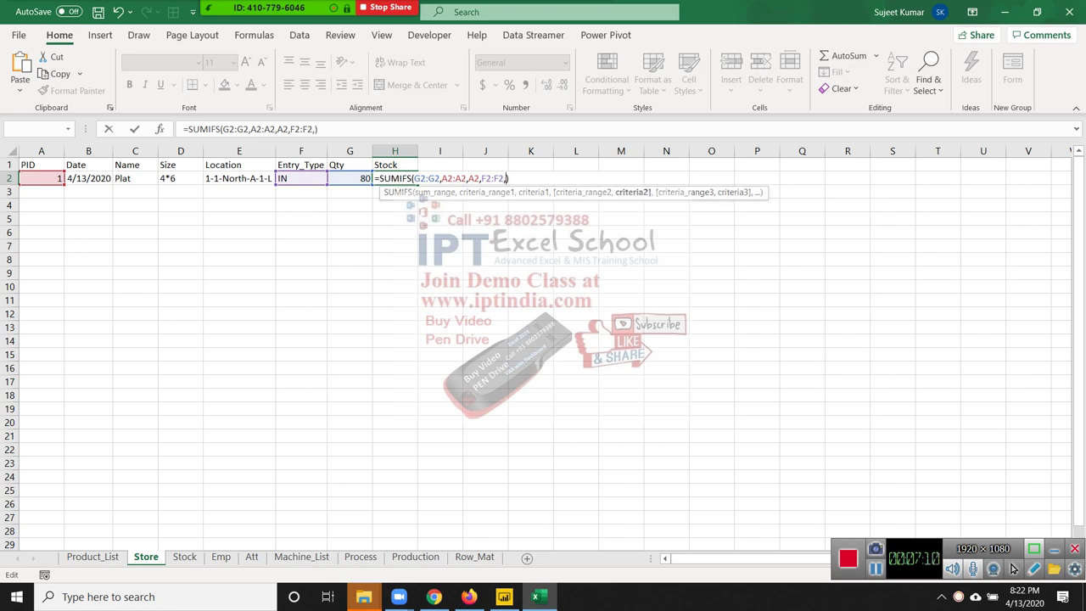
pyautogui.press('Left')
pyautogui.press('Left')
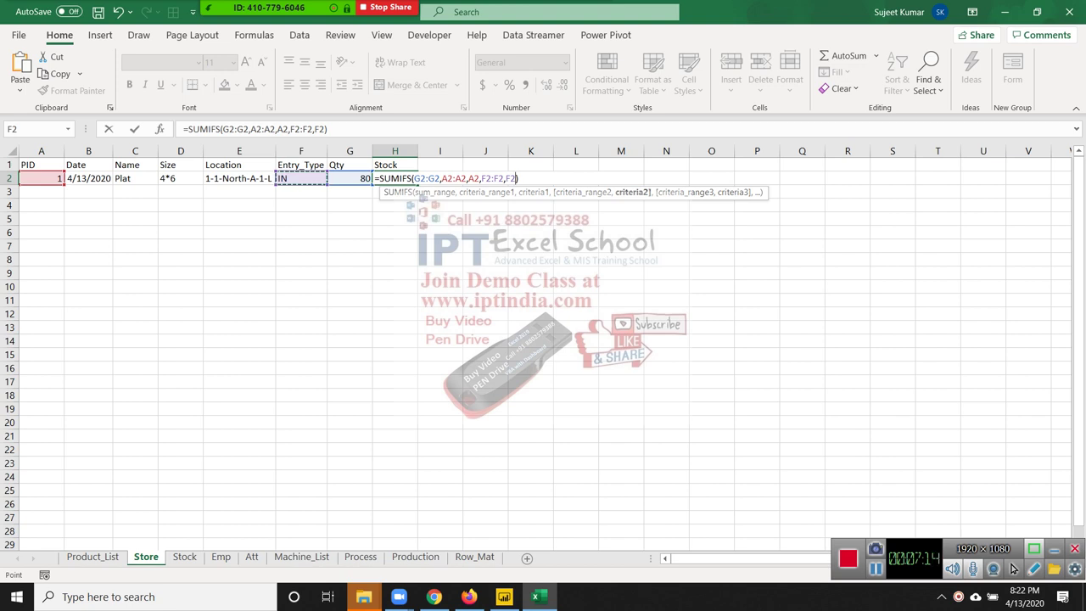
pyautogui.press('BackSpace')
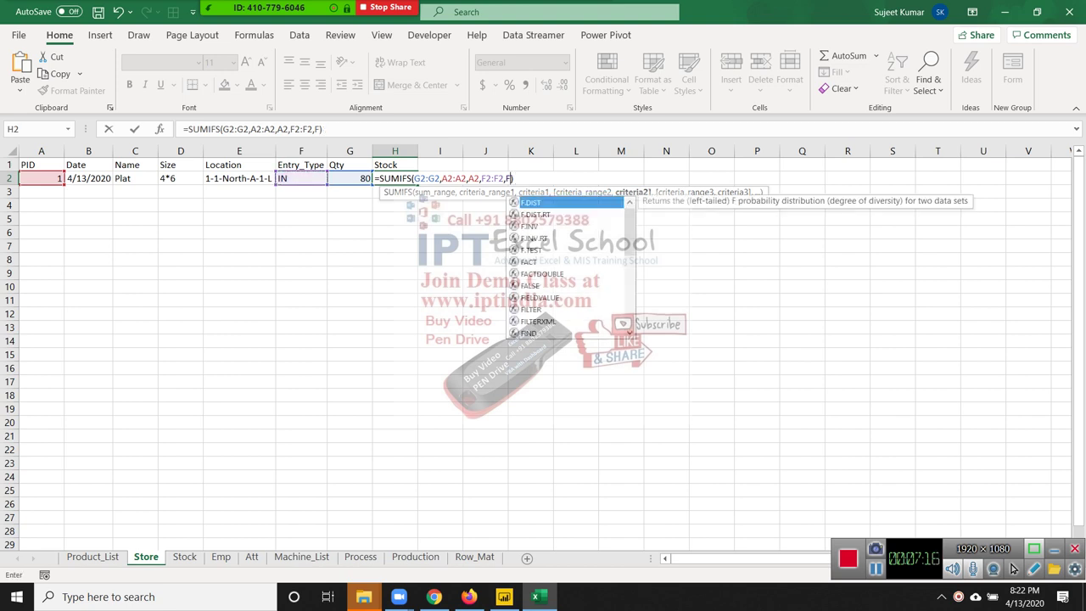
pyautogui.press('BackSpace')
pyautogui.write('"I')
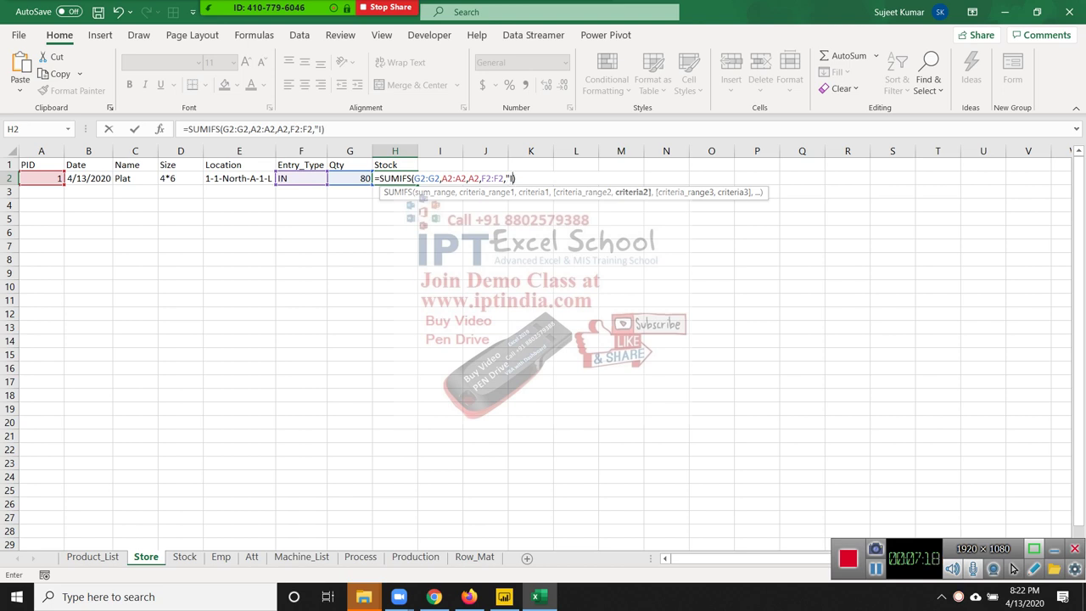
pyautogui.write('N')
pyautogui.write('"')
# - Subtract a copy of the SUMIFS with criterion "OUT" and commit H2
pyautogui.press('F2')
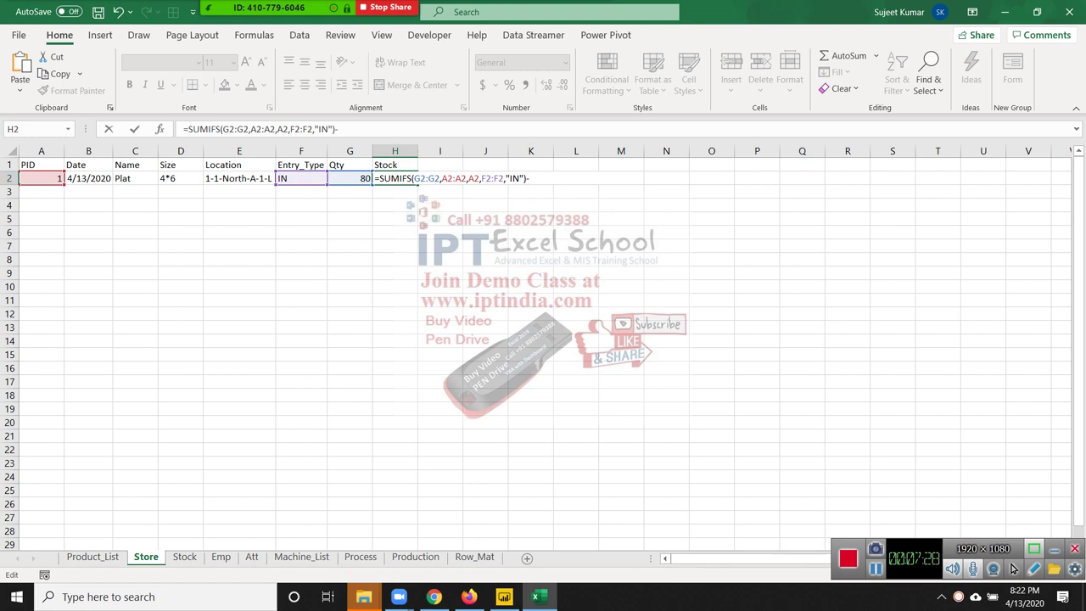
pyautogui.hotkey('shift', 'Left')
pyautogui.hotkey('shift', 'Left')
pyautogui.hotkey('shift', 'Left')
pyautogui.hotkey('shift', 'Left')
pyautogui.hotkey('shift', 'Left')
pyautogui.hotkey('shift', 'Left')
pyautogui.hotkey('shift', 'Left')
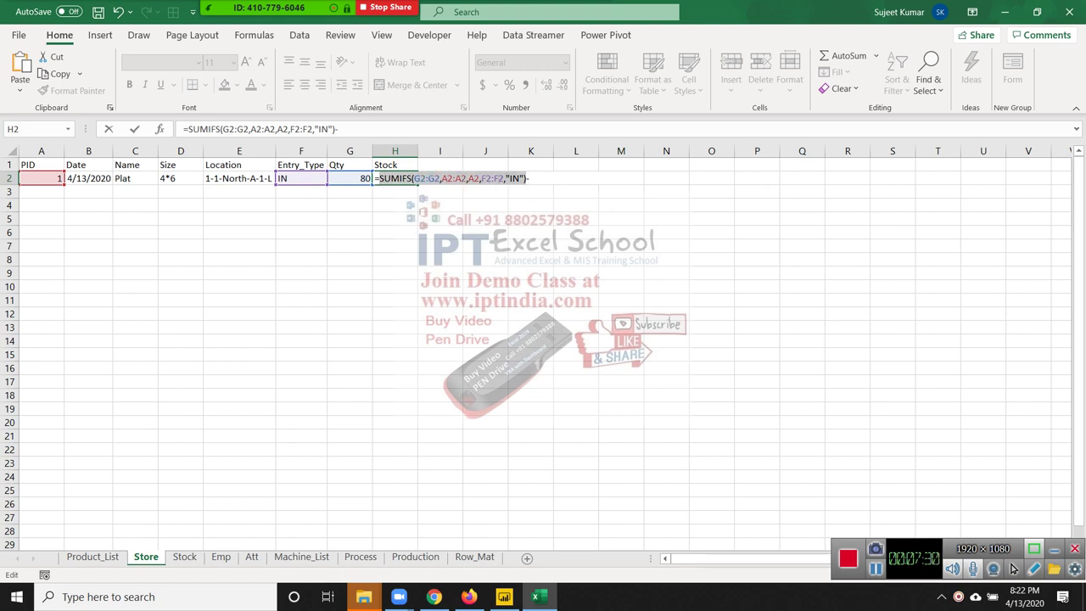
pyautogui.press('Left')
pyautogui.hotkey('ctrl', 'v')
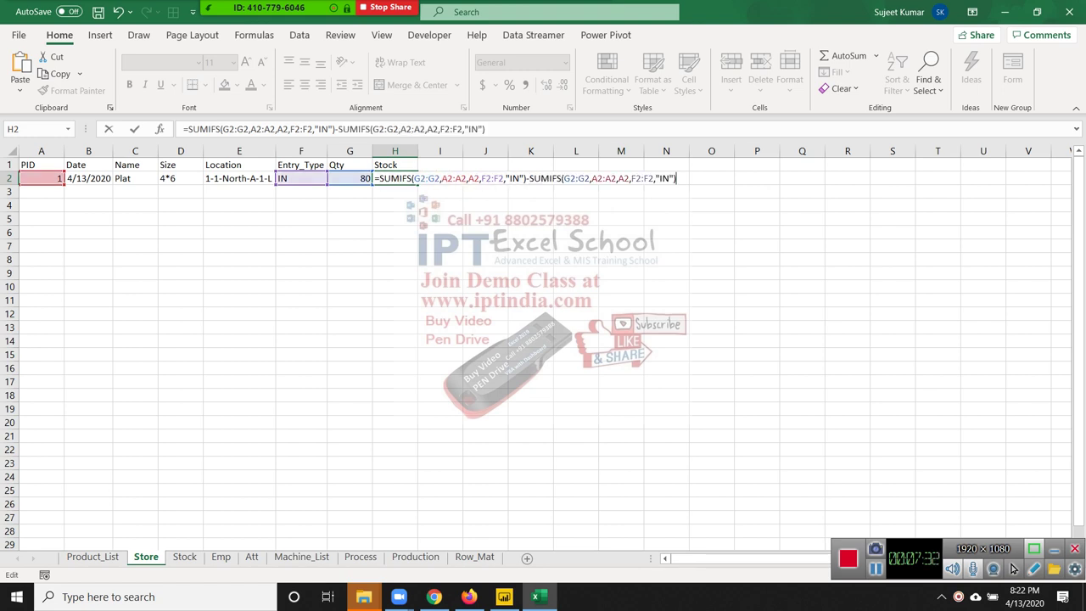
pyautogui.press('Left')
pyautogui.press('Left')
pyautogui.press('Left')
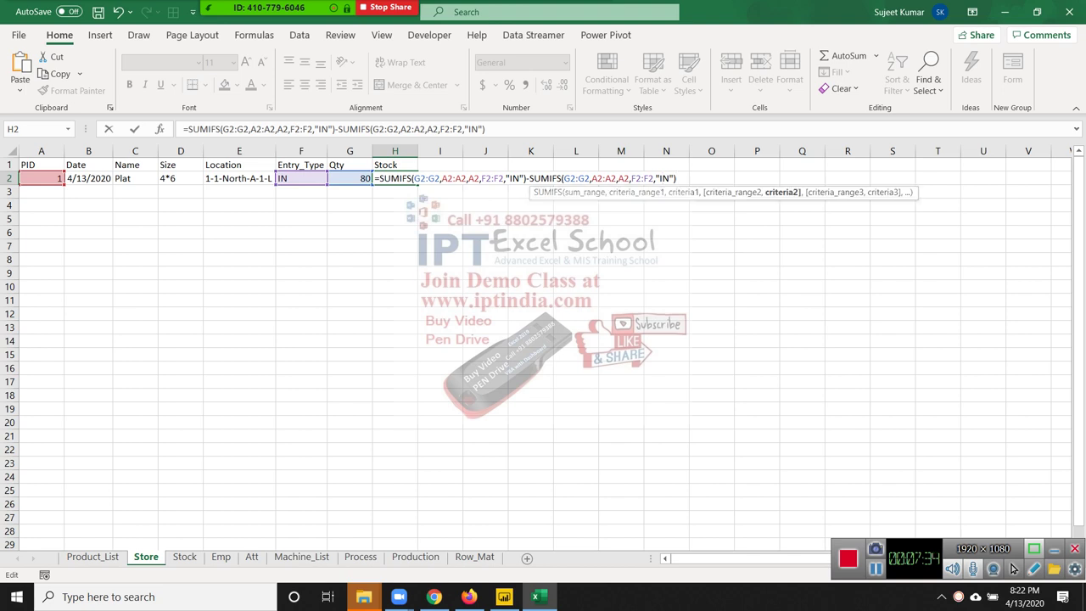
pyautogui.press('Delete')
pyautogui.press('BackSpace')
pyautogui.write('O')
pyautogui.write('UT')
pyautogui.hotkey('ctrl', 'Return')
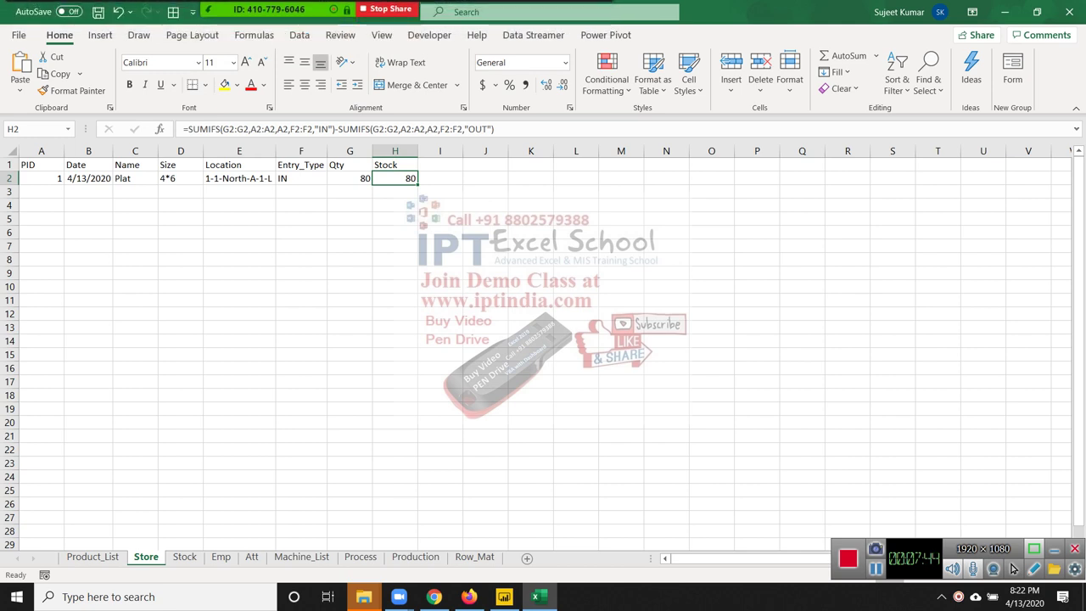
pyautogui.press('Left')
pyautogui.press('Left')
pyautogui.hotkey('alt', 'Down')
pyautogui.press('Down')
pyautogui.press('Return')
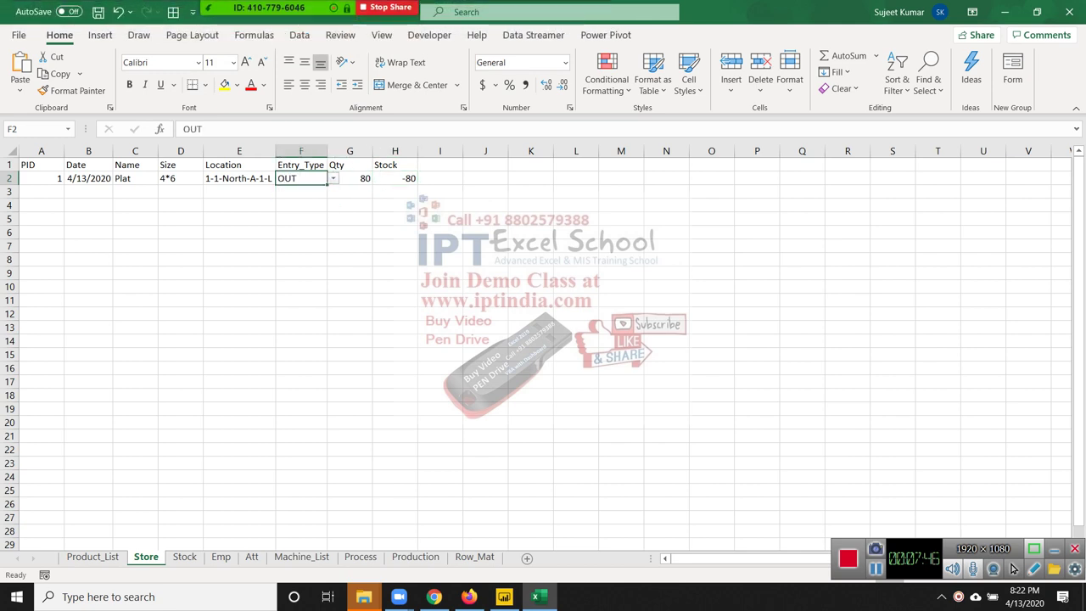
pyautogui.hotkey('alt', 'Down')
pyautogui.press('Up')
pyautogui.press('Return')
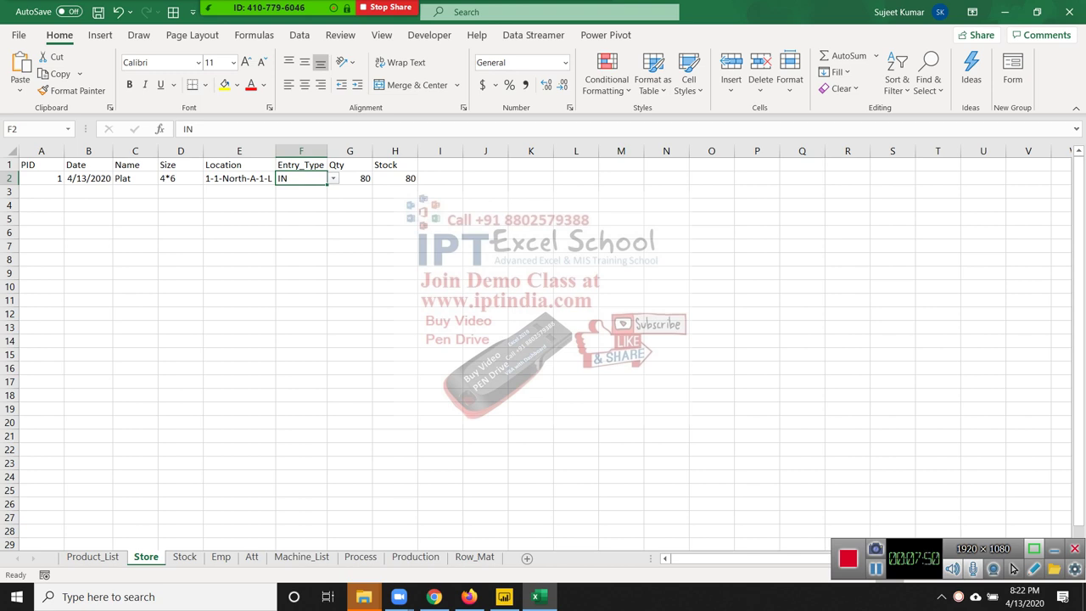
pyautogui.press('Right')
pyautogui.press('Right')
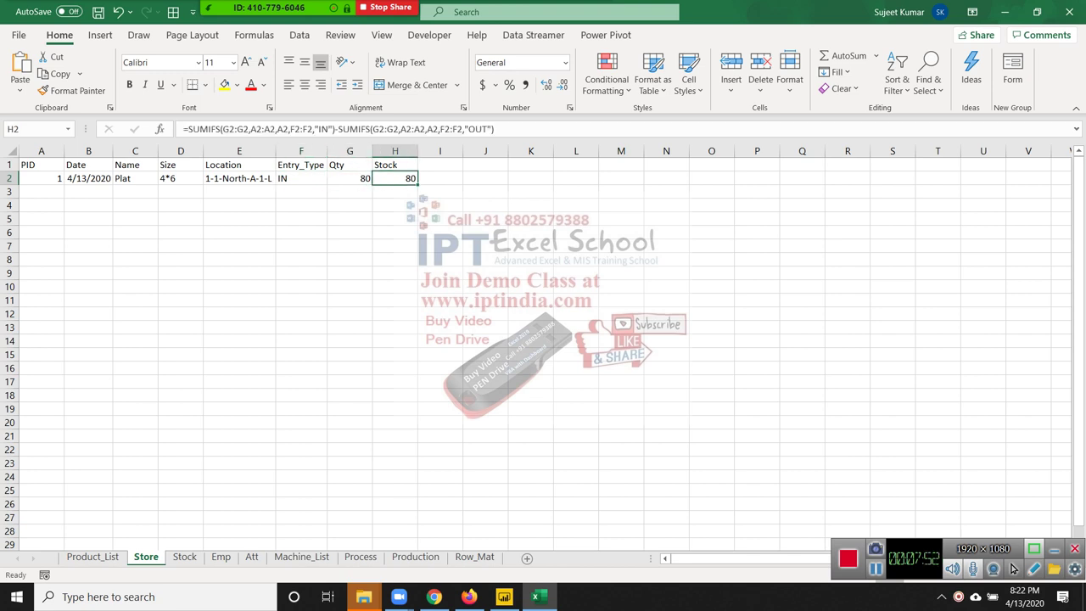
pyautogui.press('F2')
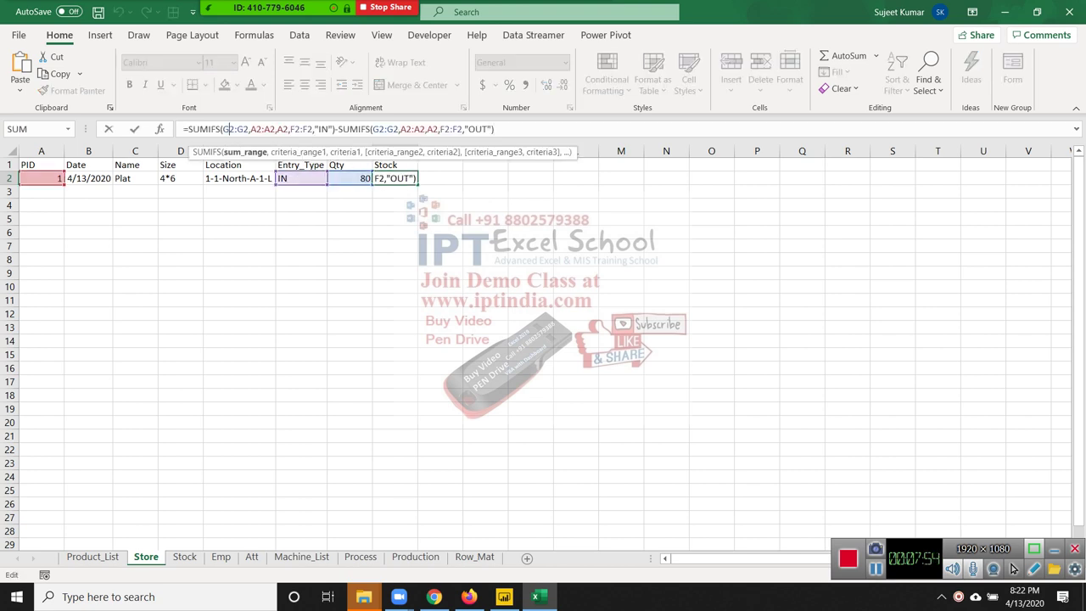
# - Anchor range starts as $G$2, $A$2 and $F$2 in both SUMIFS
pyautogui.press('Home')
pyautogui.press('Right')
pyautogui.press('Right')
pyautogui.press('Right')
pyautogui.press('F4')
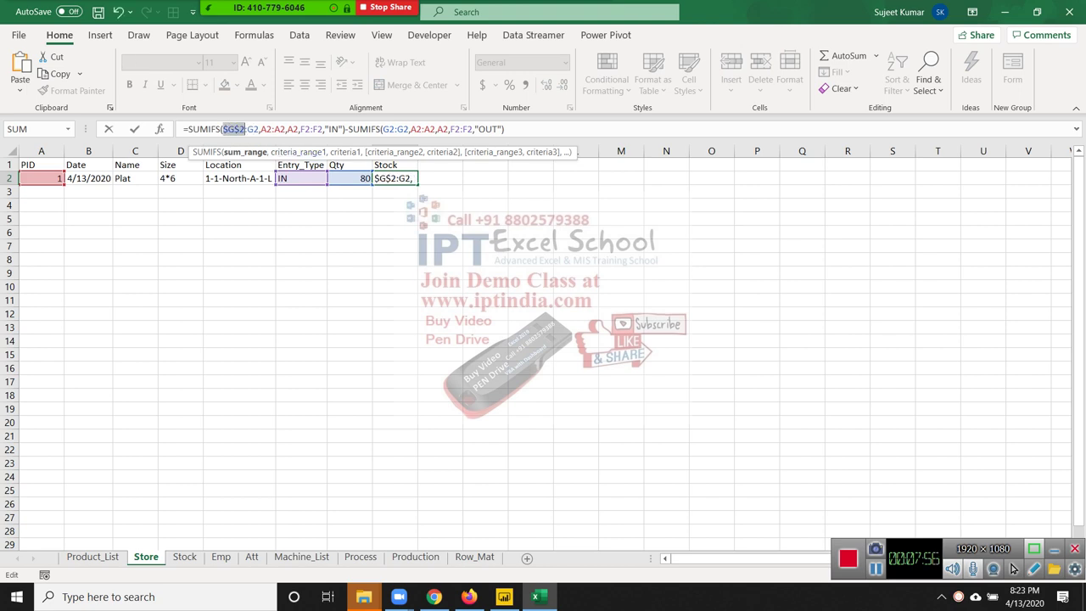
pyautogui.press('Right')
pyautogui.press('Right')
pyautogui.press('Right')
pyautogui.press('F4')
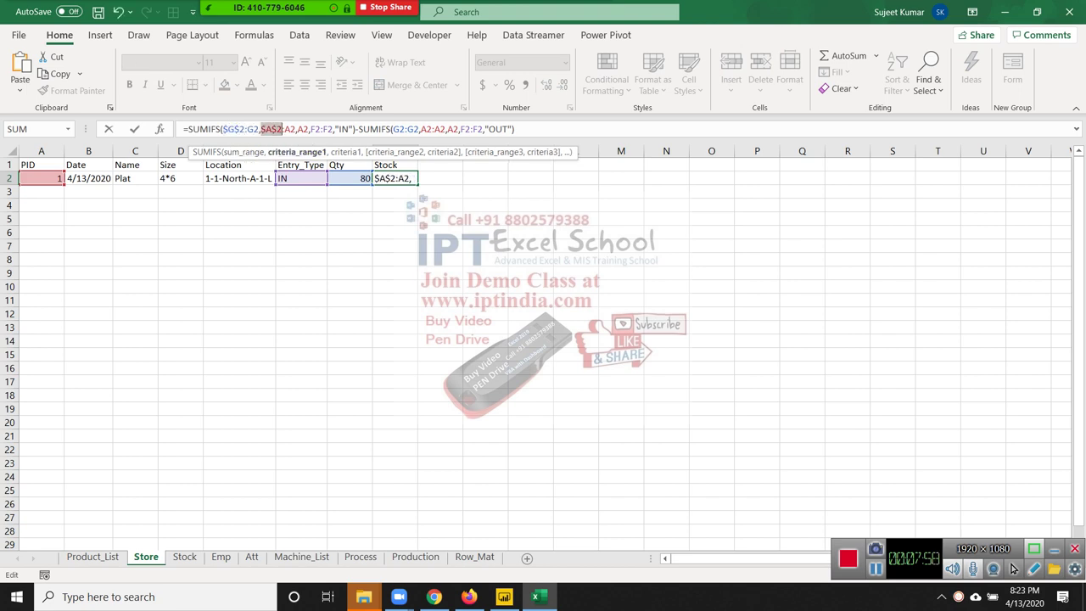
pyautogui.press('Right')
pyautogui.press('Right')
pyautogui.press('Right')
pyautogui.press('F4')
pyautogui.press('Right')
pyautogui.press('Right')
pyautogui.press('Right')
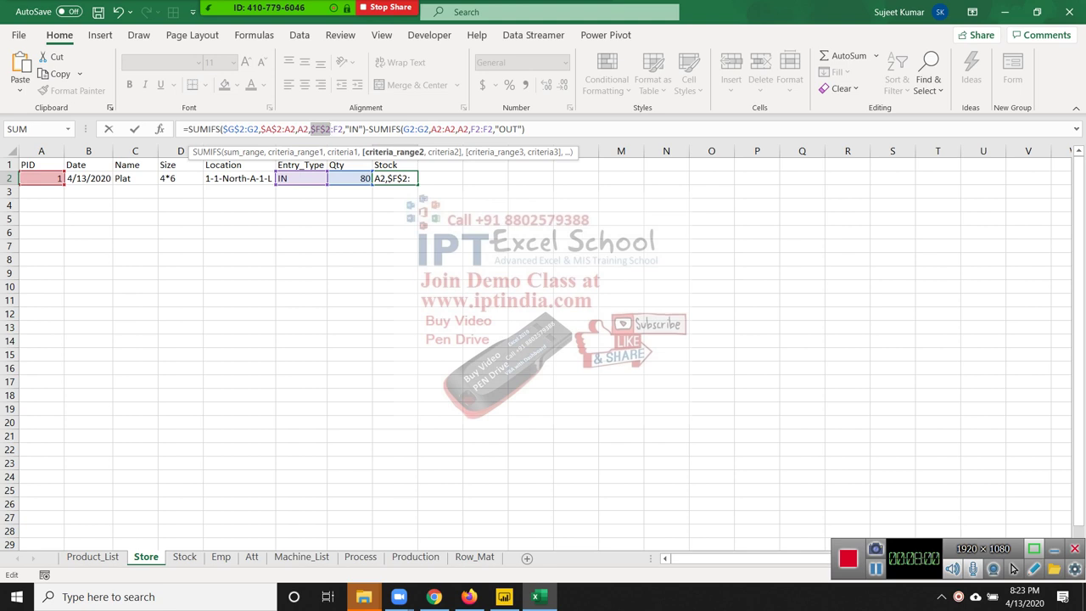
pyautogui.press('Right')
pyautogui.press('Right')
pyautogui.press('Right')
pyautogui.press('F4')
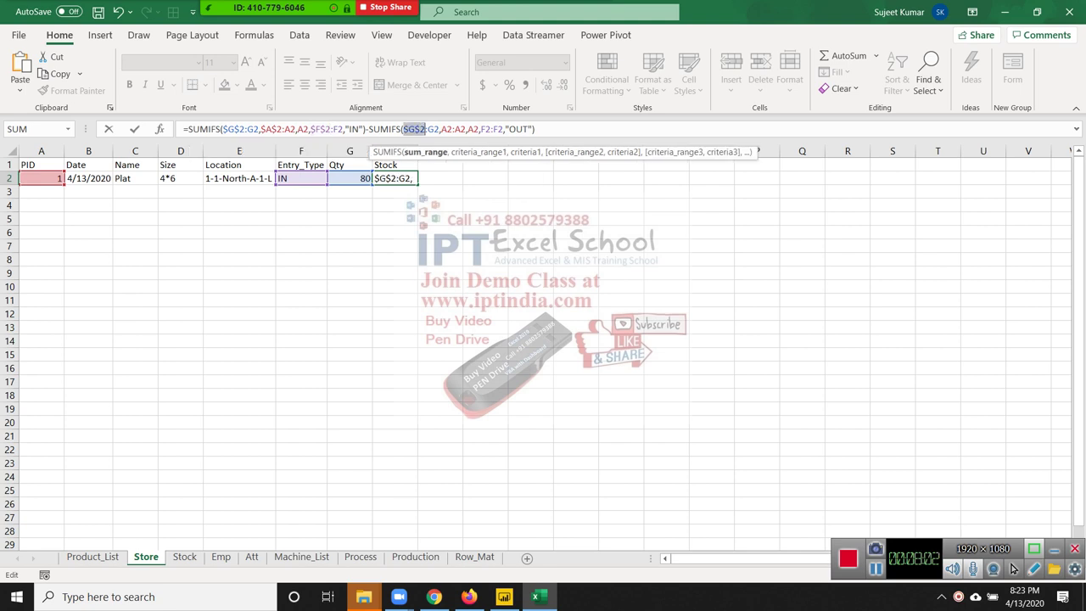
pyautogui.press('Right')
pyautogui.press('Right')
pyautogui.press('Right')
pyautogui.press('F4')
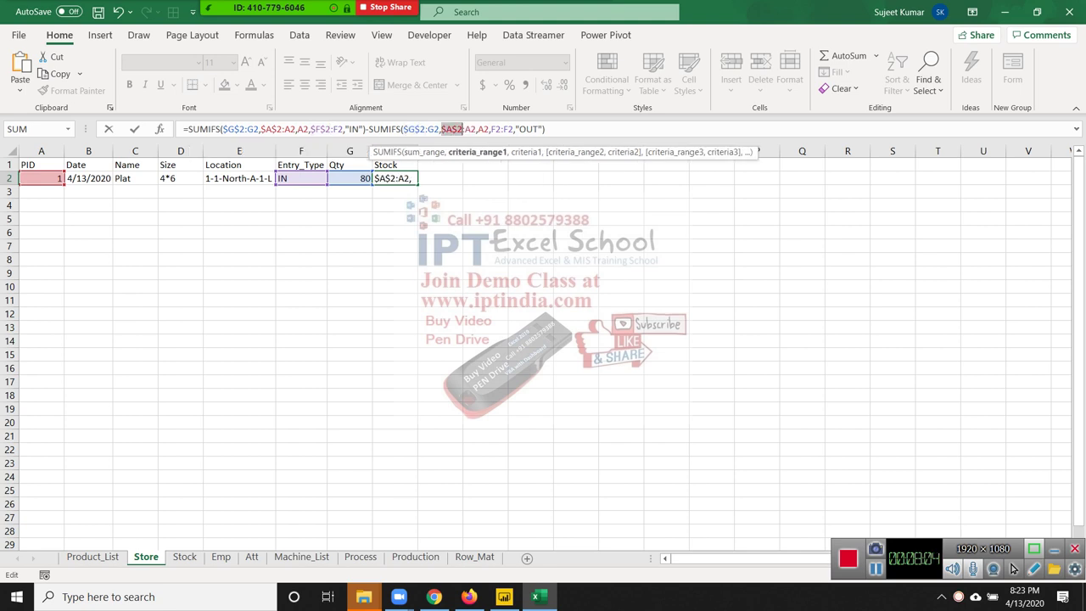
pyautogui.press('Right')
pyautogui.press('Right')
pyautogui.press('Right')
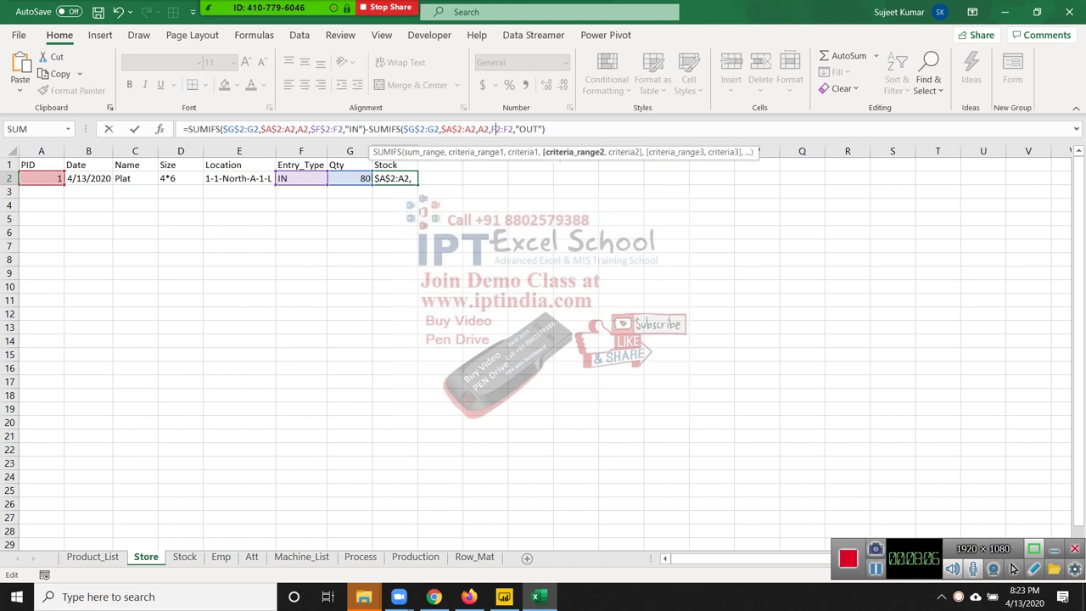
pyautogui.press('F4')
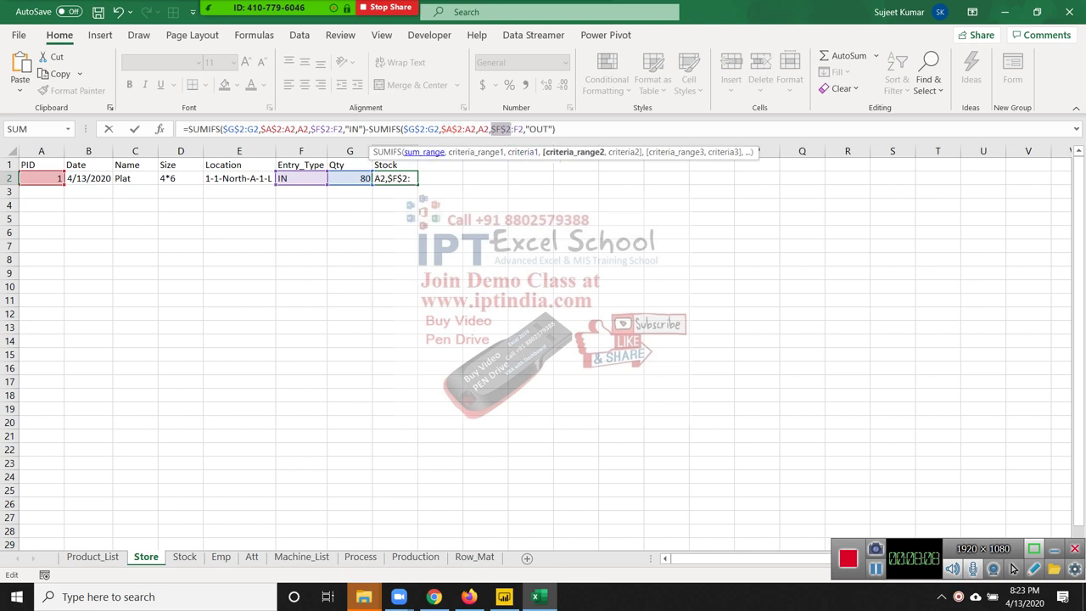
pyautogui.press('Return')
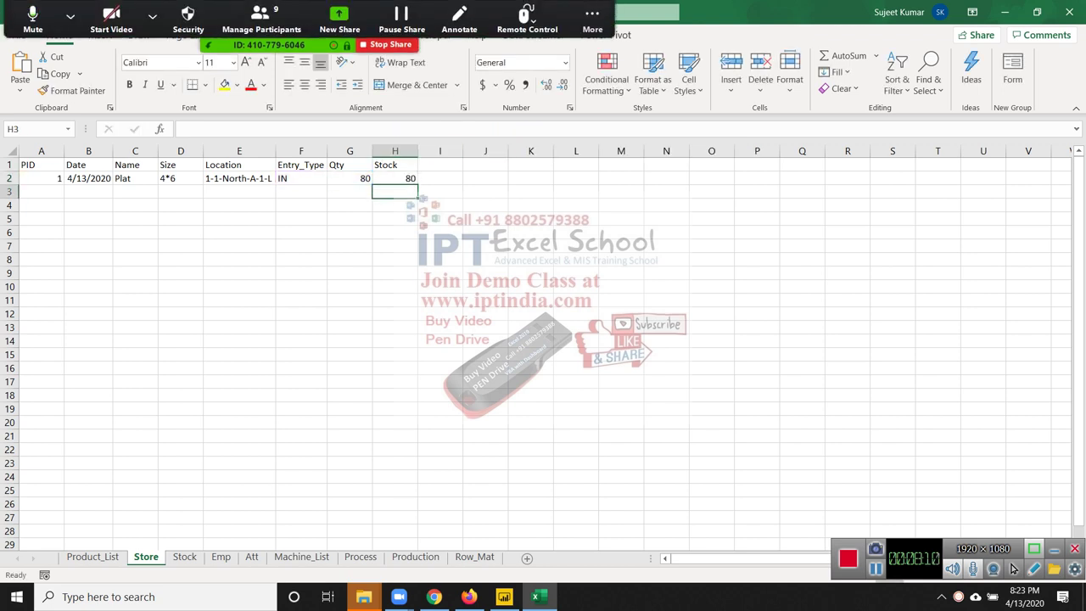
# - Reopen H2 and recommit its formula unchanged after closing the meeting participants list
pyautogui.keyDown('ctrl'); pyautogui.scroll(3, 1012, 569); pyautogui.keyUp('ctrl')
pyautogui.press('Up')
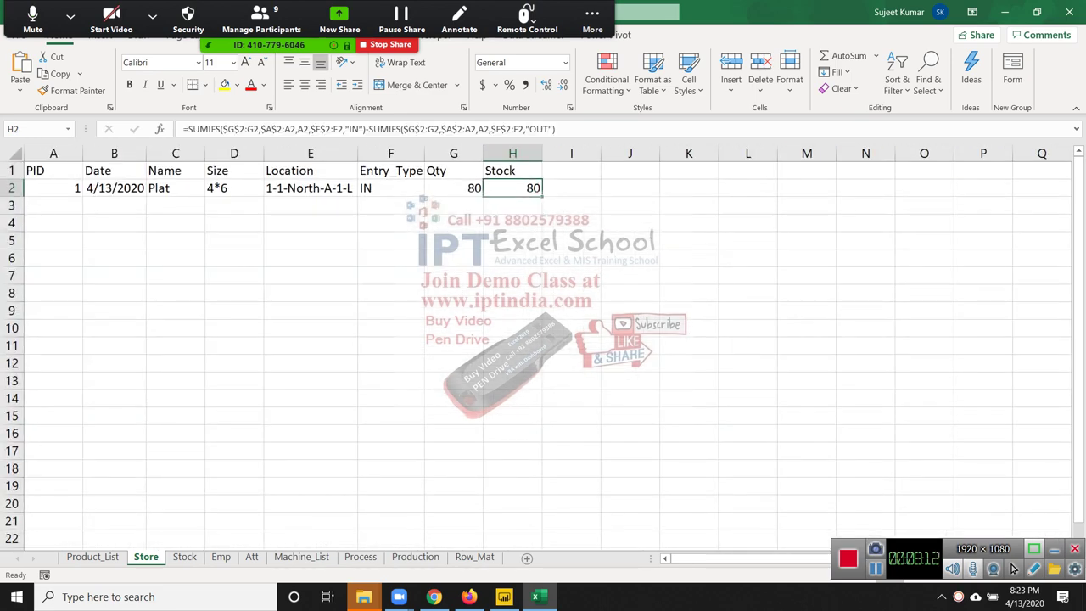
pyautogui.press('F2')
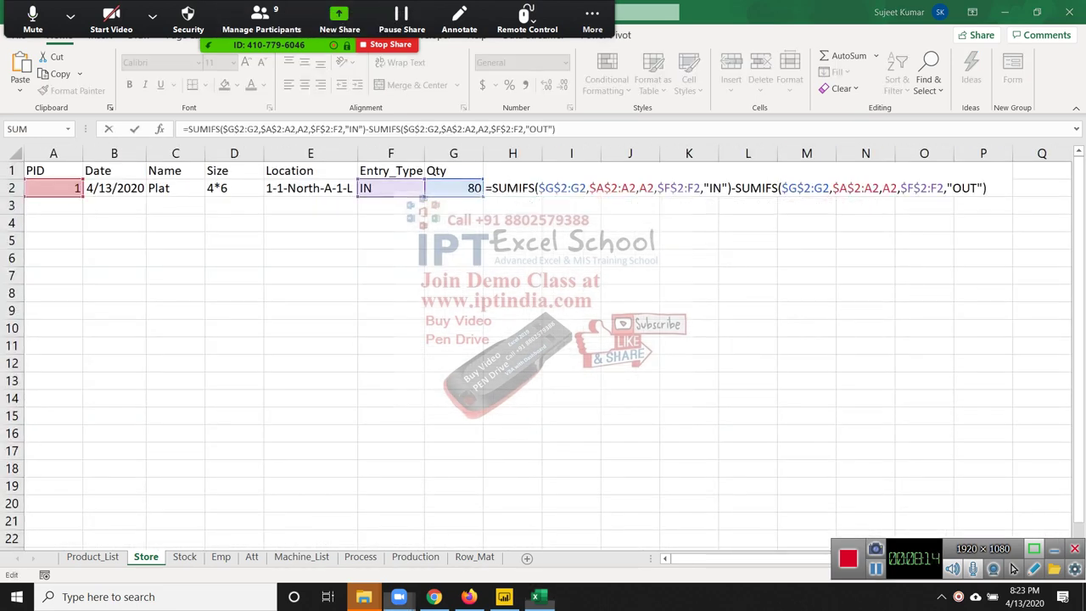
pyautogui.hotkey('alt', 'u')
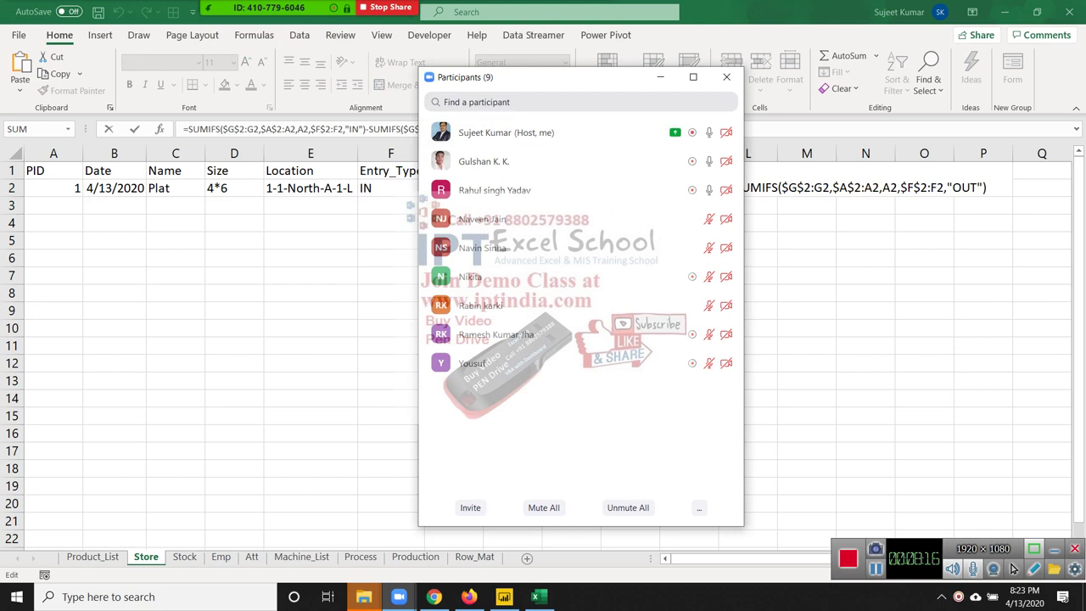
pyautogui.click(727, 76)
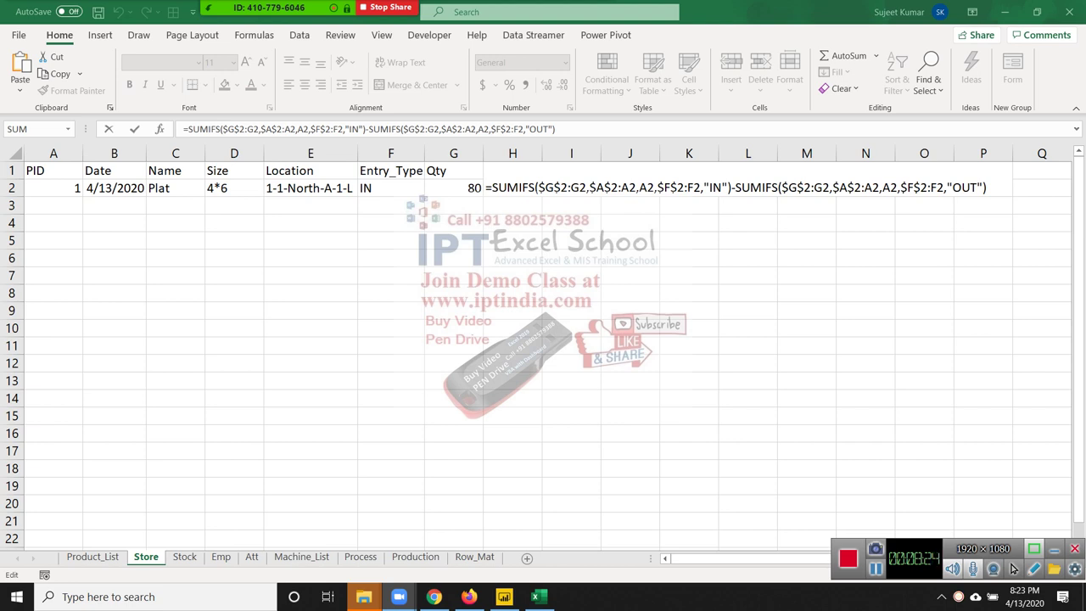
pyautogui.hotkey('ctrl', 'Return')
pyautogui.write('Stock')
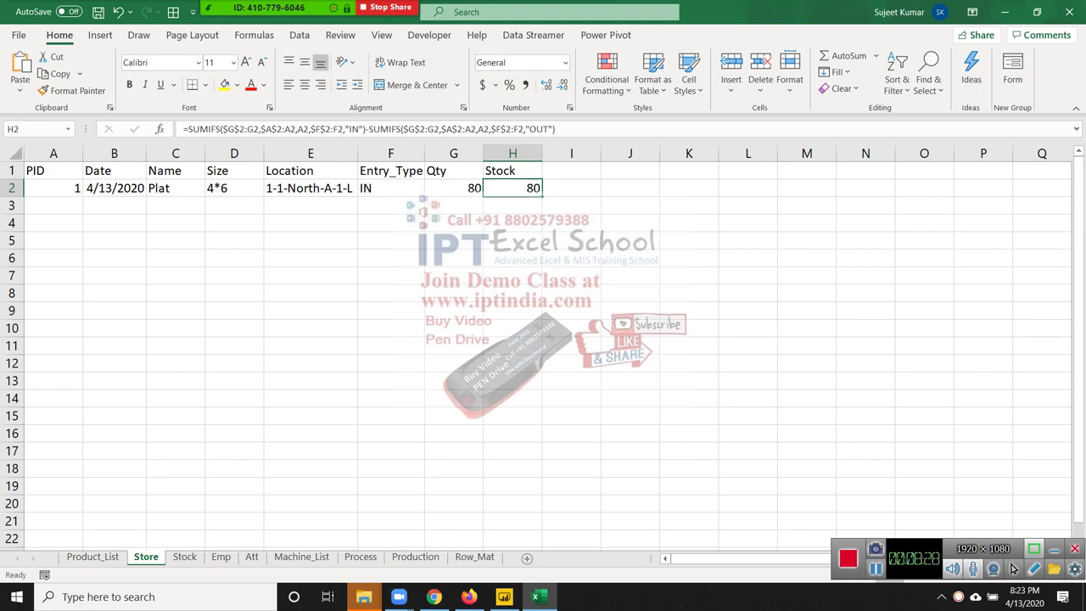
# - Review the IN and OUT SUMIFS parts of H2's formula and commit it
pyautogui.press('Right')
pyautogui.press('Left')
pyautogui.press('F2')
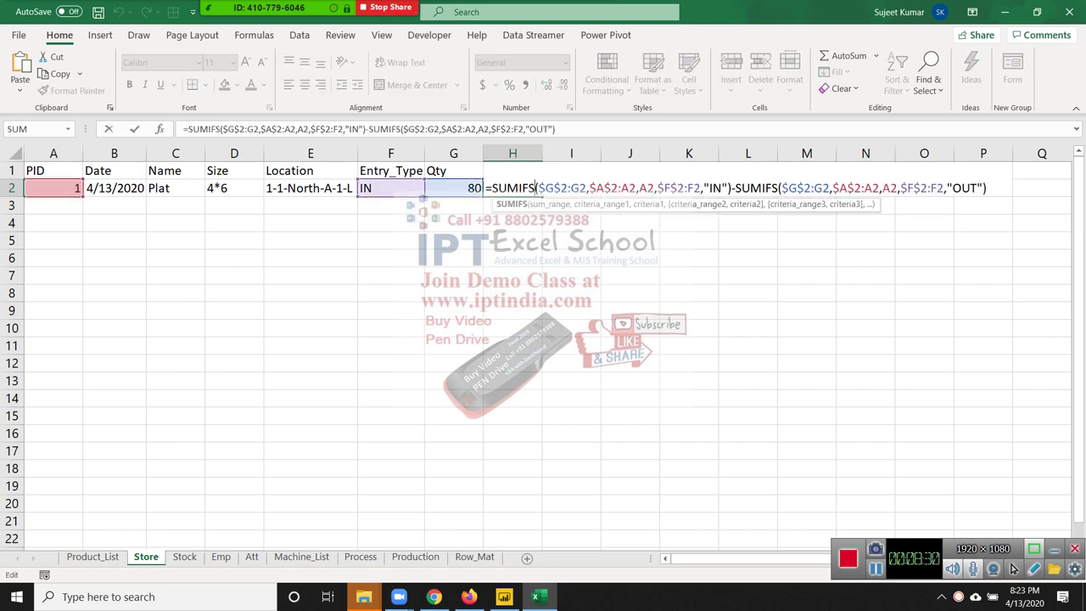
pyautogui.hotkey('ctrl', 'shift', 'Right')
pyautogui.hotkey('ctrl', 'shift', 'Right')
pyautogui.hotkey('ctrl', 'shift', 'Right')
pyautogui.hotkey('ctrl', 'shift', 'Right')
pyautogui.hotkey('ctrl', 'shift', 'Right')
pyautogui.hotkey('ctrl', 'shift', 'Right')
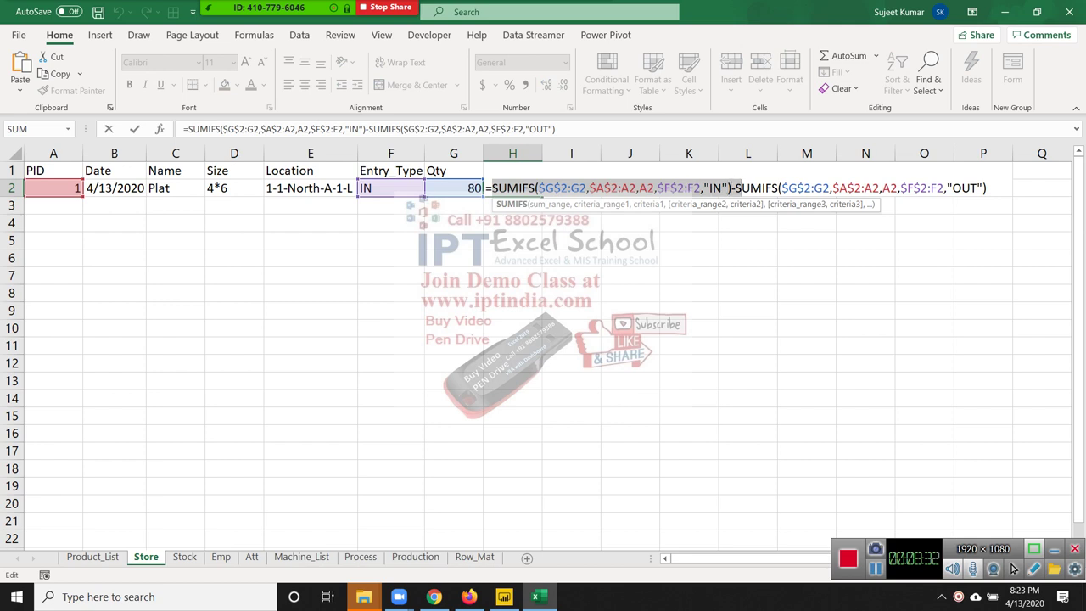
pyautogui.hotkey('shift', 'Left')
pyautogui.hotkey('shift', 'Left')
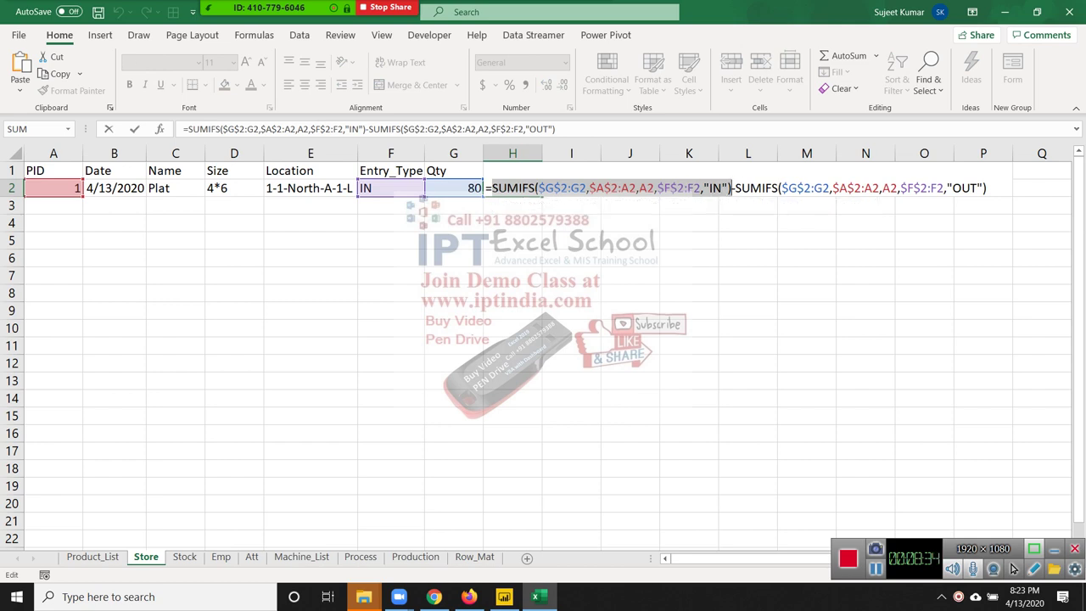
pyautogui.press('Right')
pyautogui.hotkey('shift', 'Right')
pyautogui.hotkey('ctrl', 'shift', 'Right')
pyautogui.hotkey('ctrl', 'shift', 'Right')
pyautogui.hotkey('ctrl', 'shift', 'Right')
pyautogui.hotkey('ctrl', 'shift', 'Right')
pyautogui.hotkey('shift', 'Right')
pyautogui.hotkey('shift', 'Right')
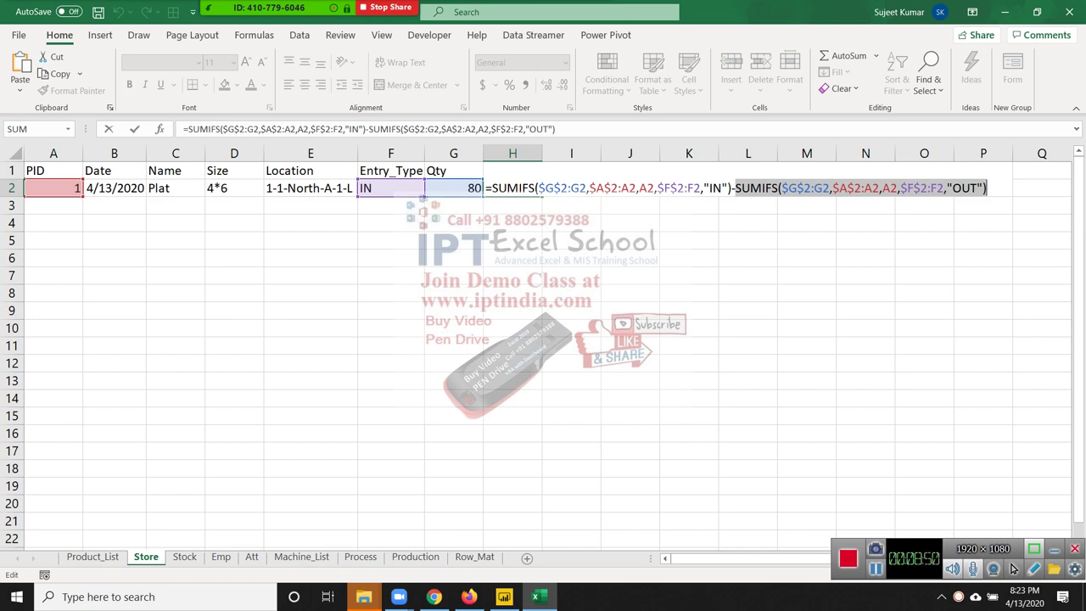
pyautogui.press('Return')
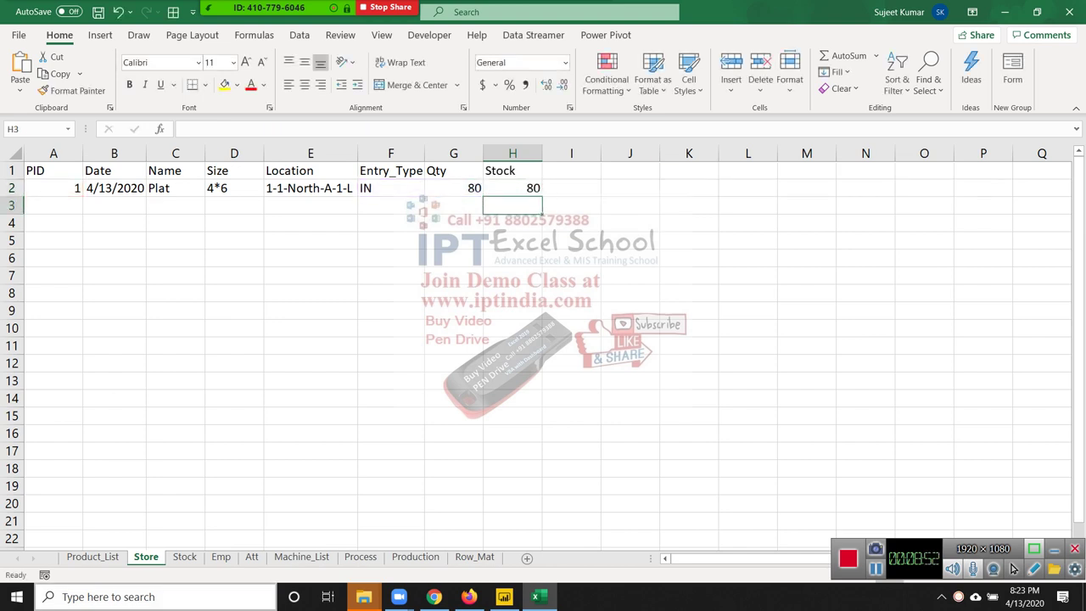
# - Make a copy of the Store sheet by Ctrl-dragging its tab
pyautogui.click(184, 556)
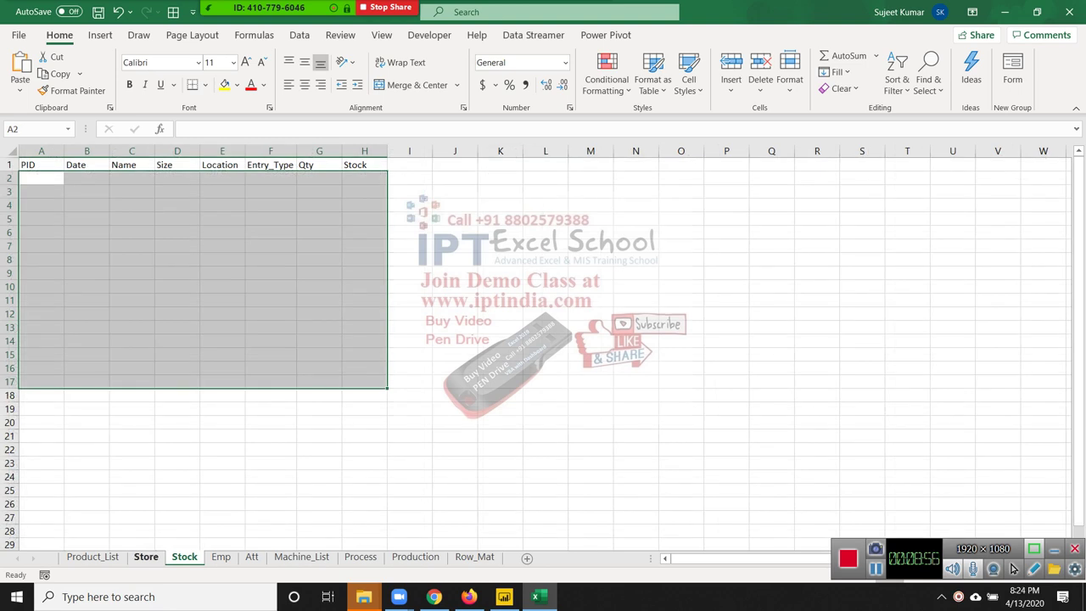
pyautogui.click(146, 557)
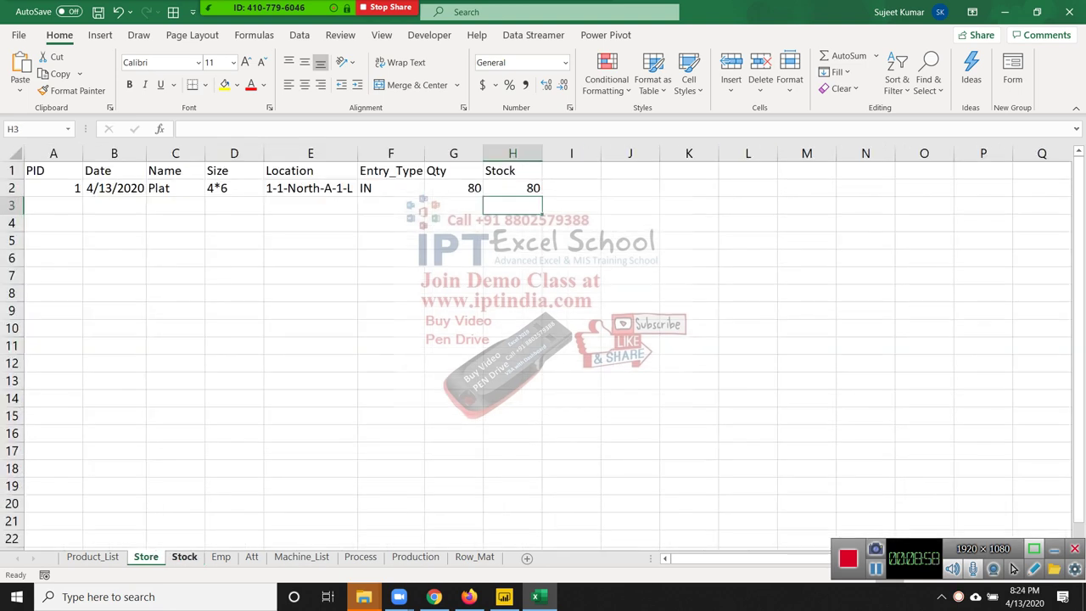
pyautogui.hotkey('ctrl', 'pagedown')
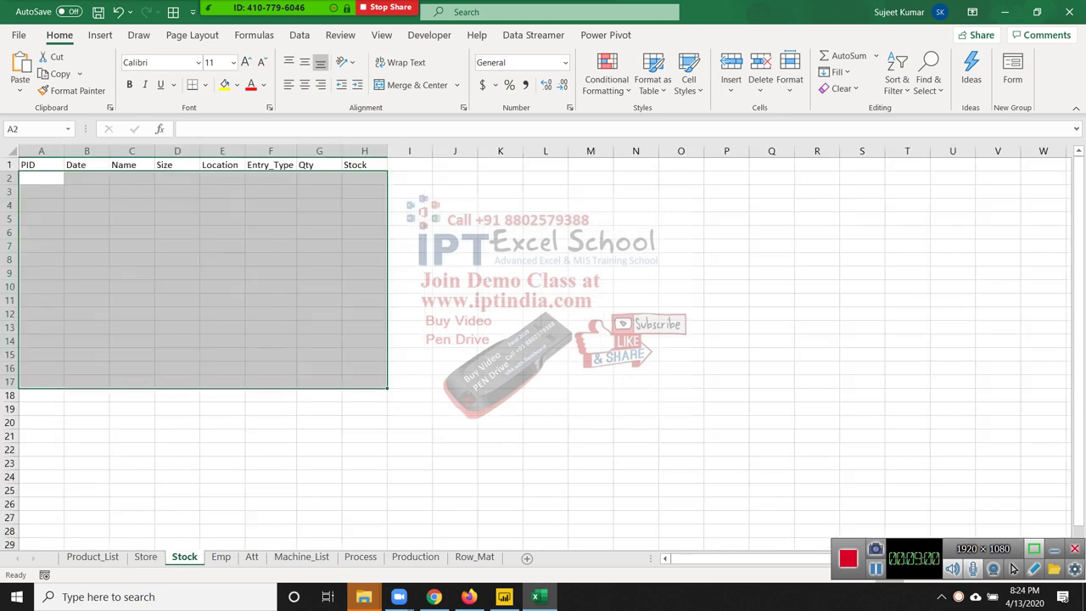
pyautogui.rightClick(183, 558)
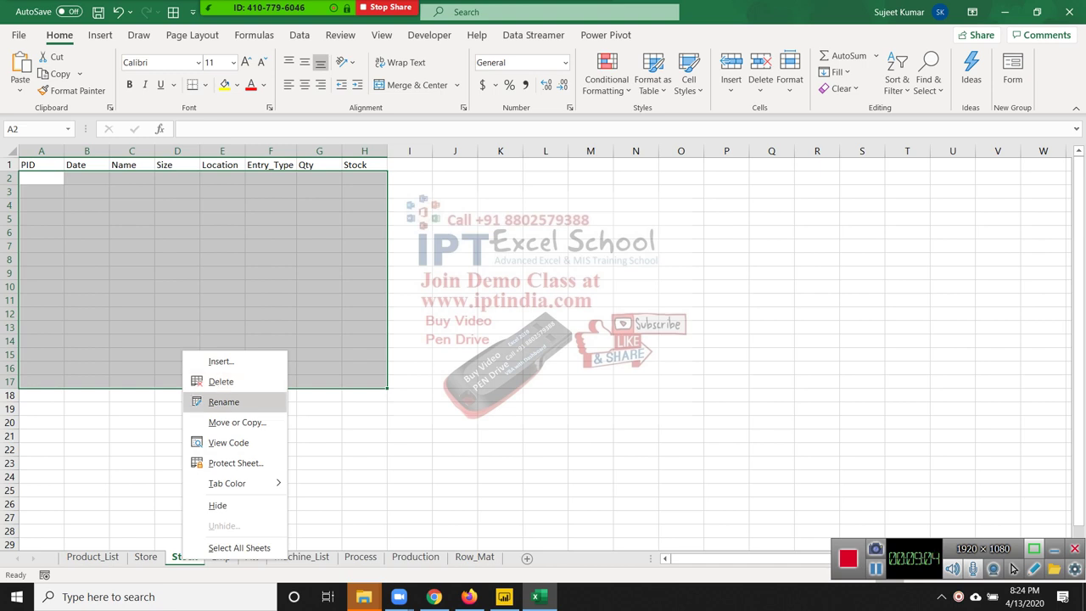
pyautogui.press('Escape')
pyautogui.hotkey('ctrl', 'pageup')
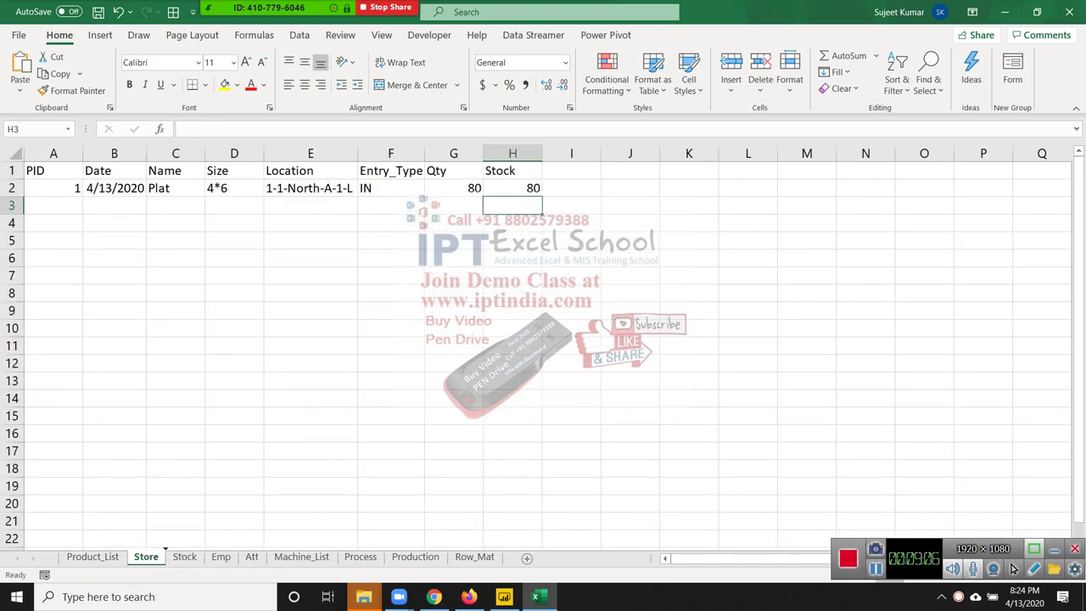
pyautogui.moveTo(146, 557); pyautogui.dragTo(166, 556)
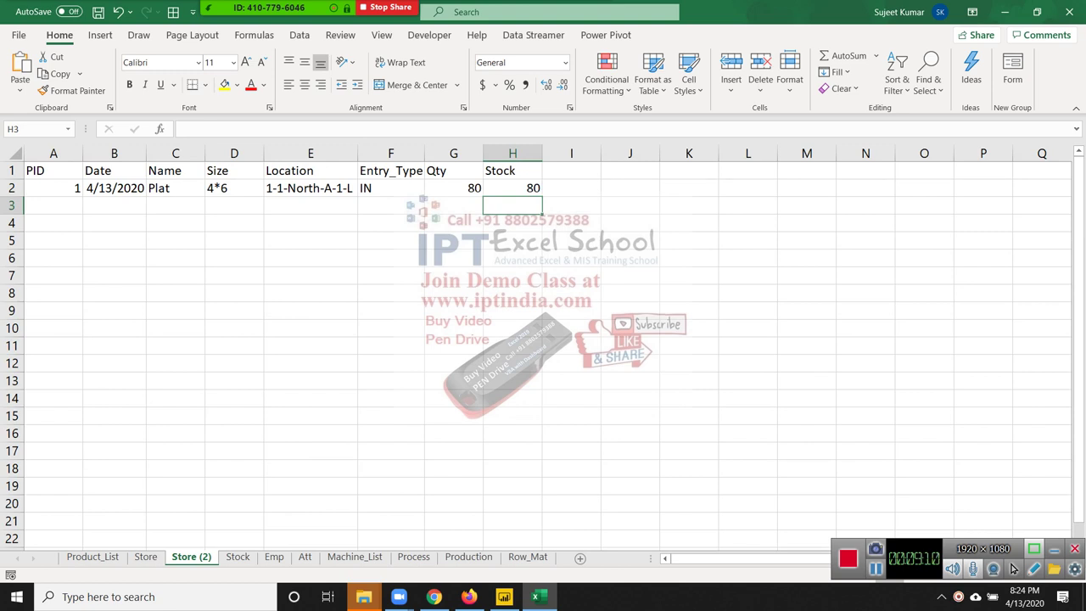
# - Delete the old Stock sheet and rename the Store copy to Stock
pyautogui.click(237, 557)
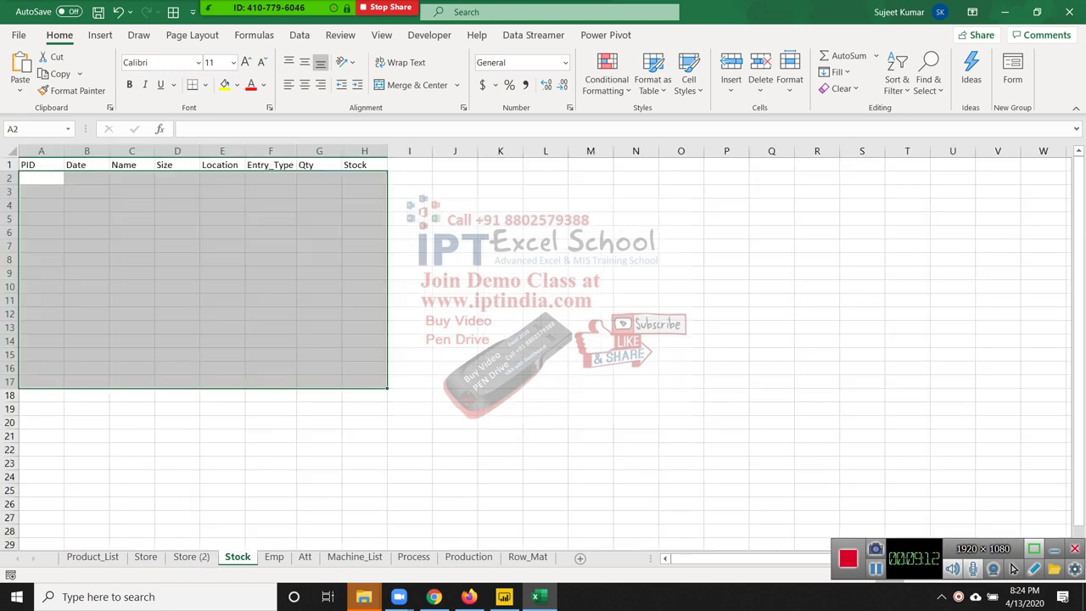
pyautogui.rightClick(240, 557)
pyautogui.click(277, 378)
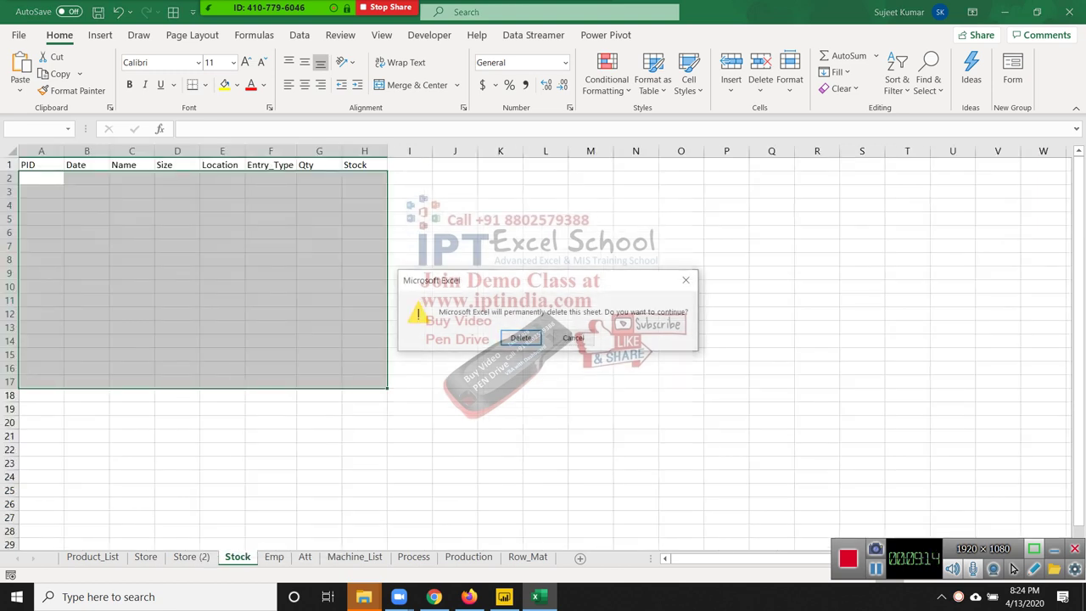
pyautogui.press('Return')
pyautogui.hotkey('ctrl', 'pageup')
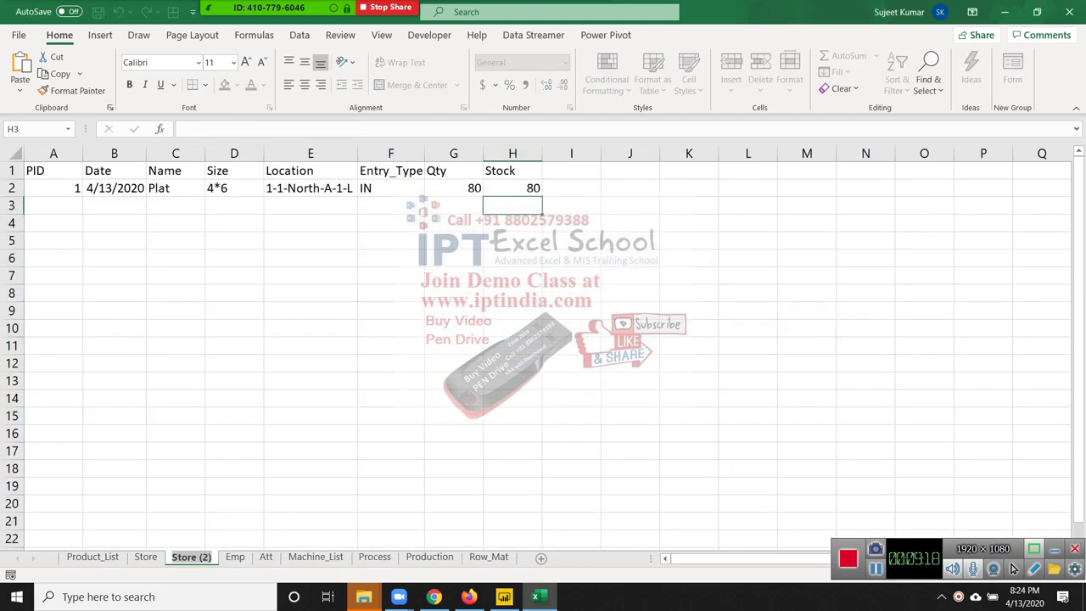
pyautogui.write('Stock')
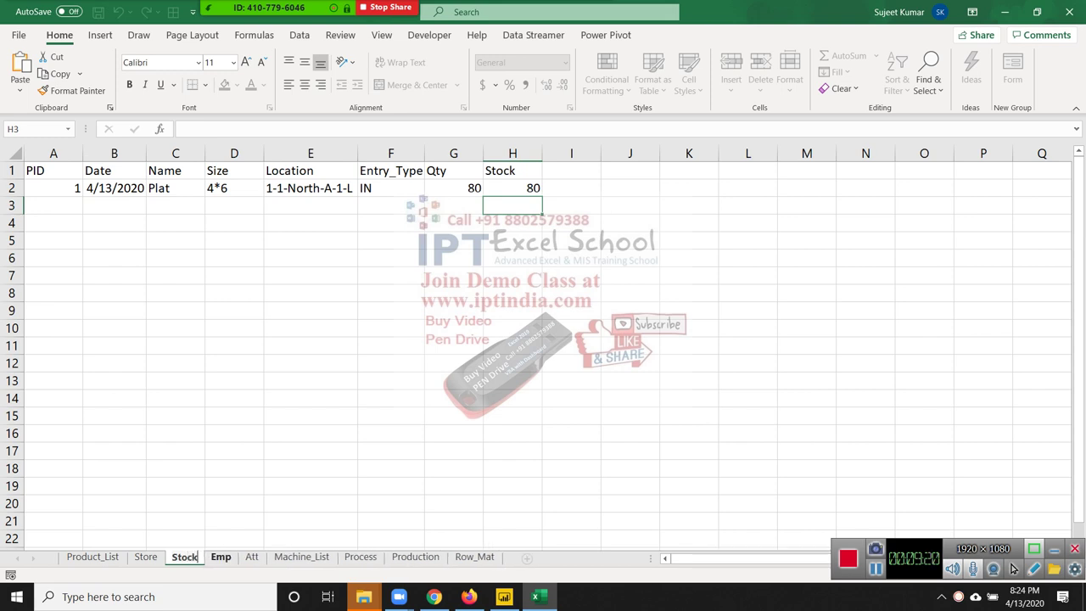
pyautogui.press('Return')
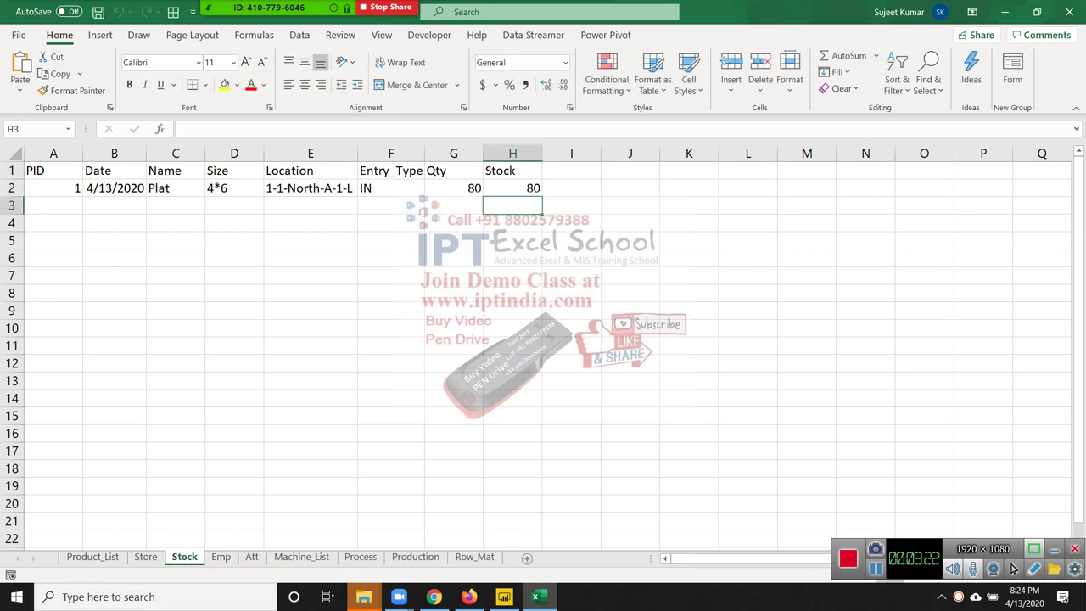
# - Fill H2's Stock formula down to row 18
pyautogui.press('Up')
pyautogui.press('Left')
pyautogui.press('Right')
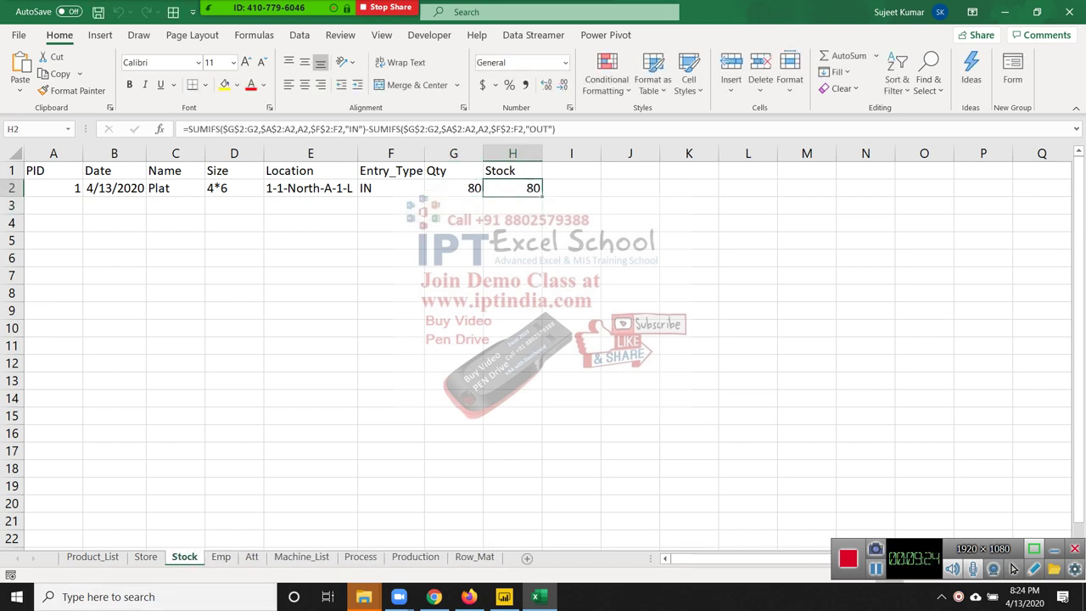
pyautogui.moveTo(542, 196); pyautogui.dragTo(513, 468)
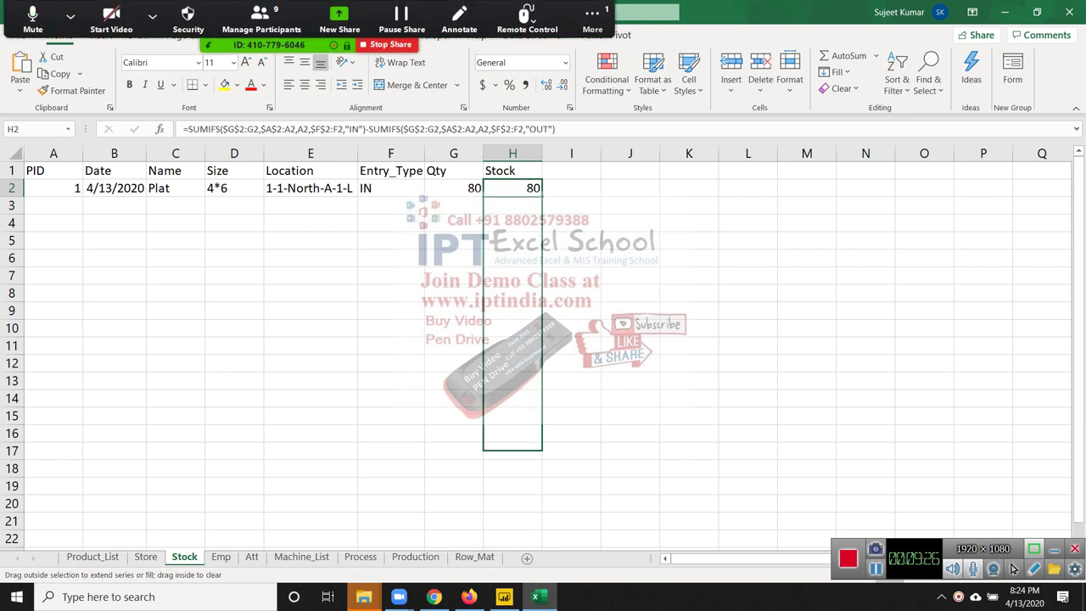
pyautogui.click(593, 17)
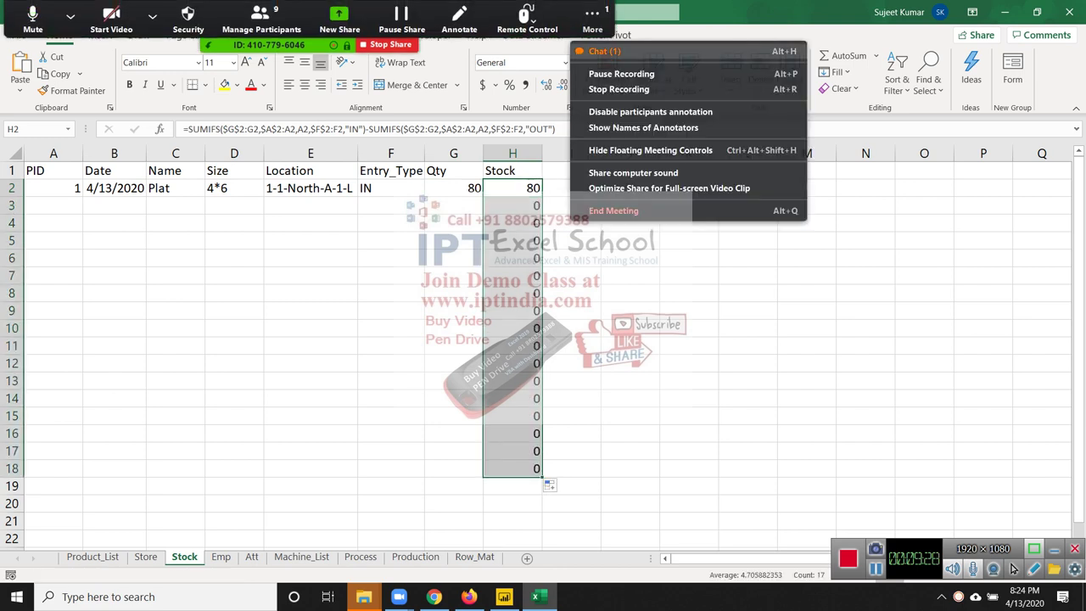
# - Read the chat request, grant that participant Allow Record, and close the participants list
pyautogui.click(604, 51)
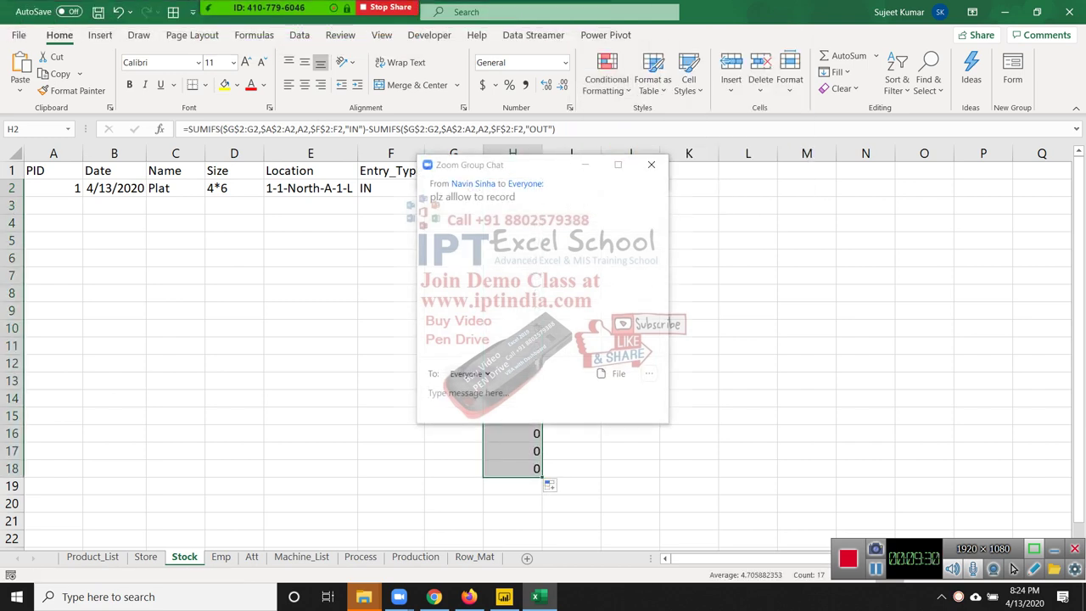
pyautogui.click(651, 165)
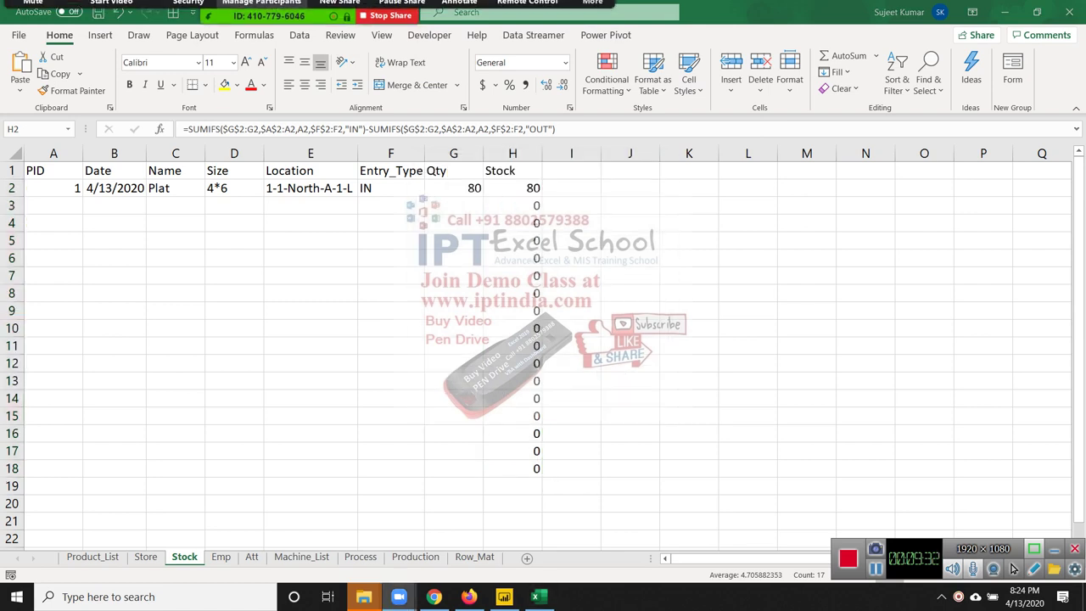
pyautogui.click(259, 15)
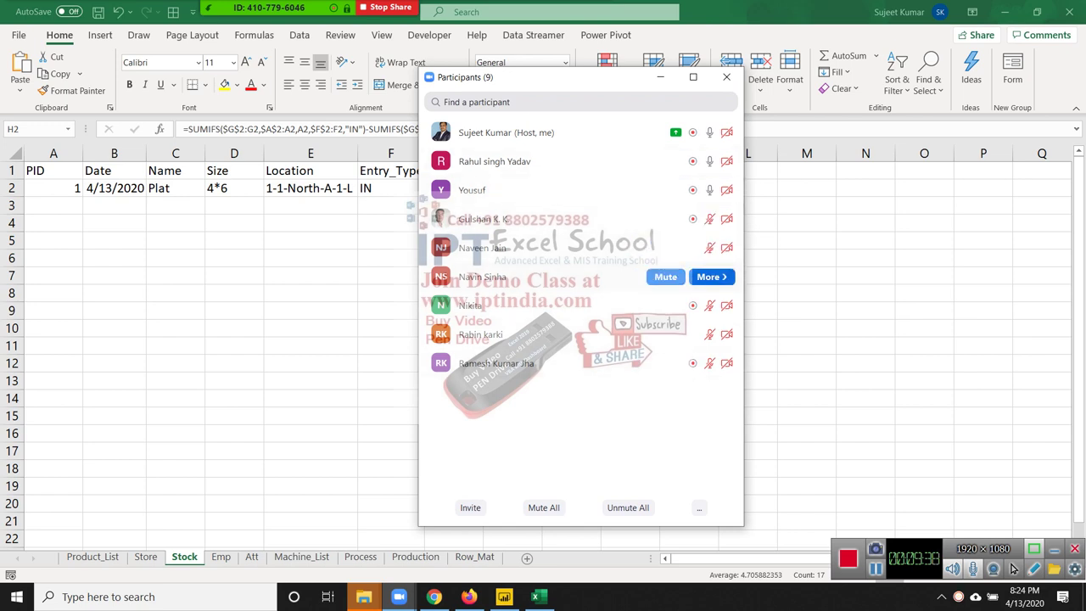
pyautogui.click(711, 277)
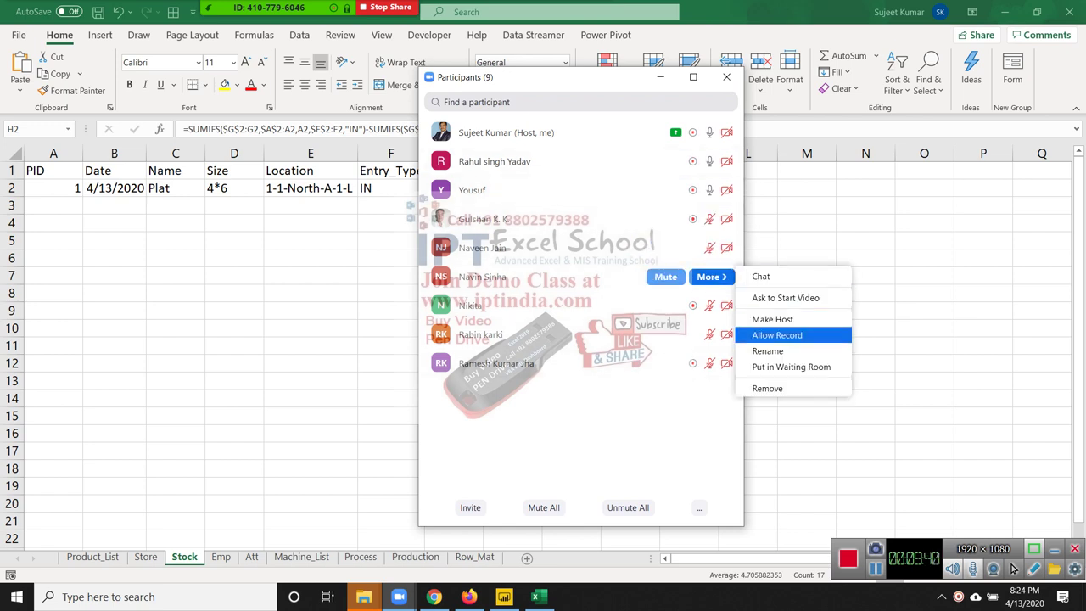
pyautogui.click(777, 335)
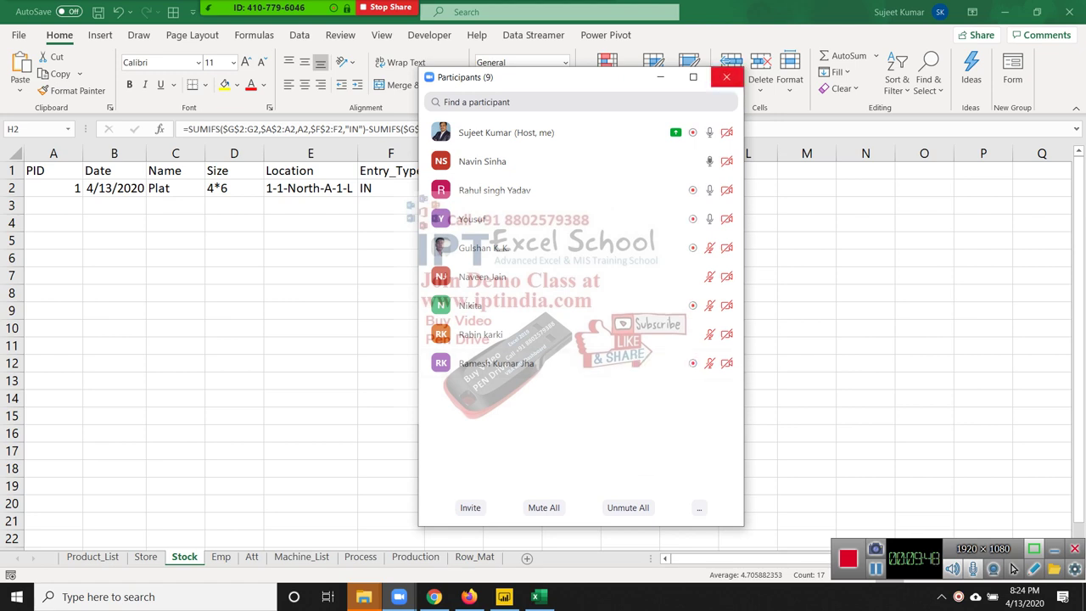
pyautogui.click(726, 76)
pyautogui.doubleClick(541, 197)
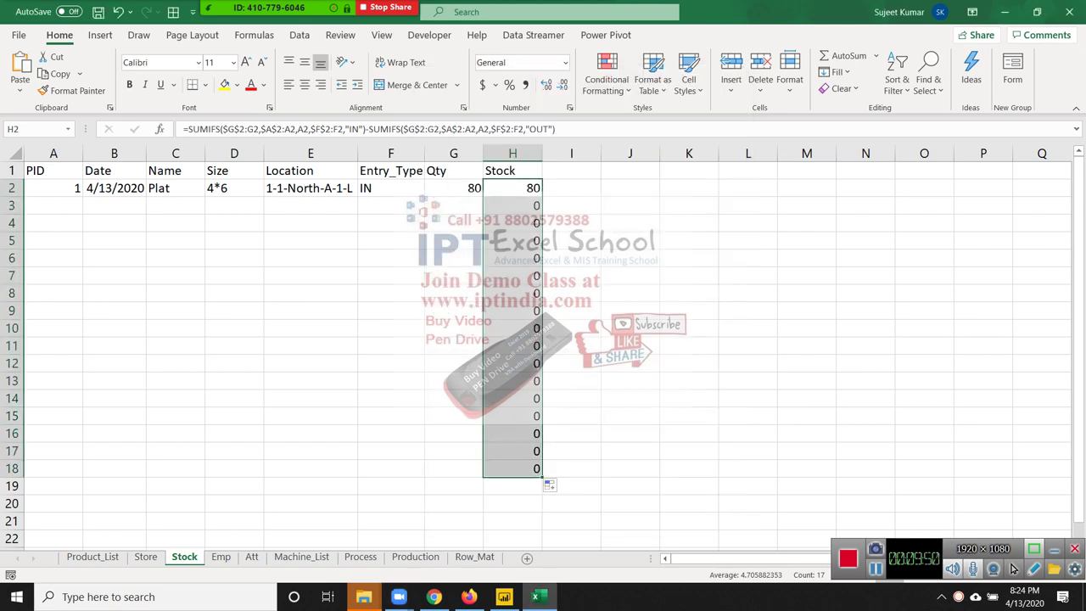
# - Review the Plat record's row 2 cells: Date, looked-up Name, Size, Location and the Stock range
pyautogui.click(420, 209)
pyautogui.press('Home')
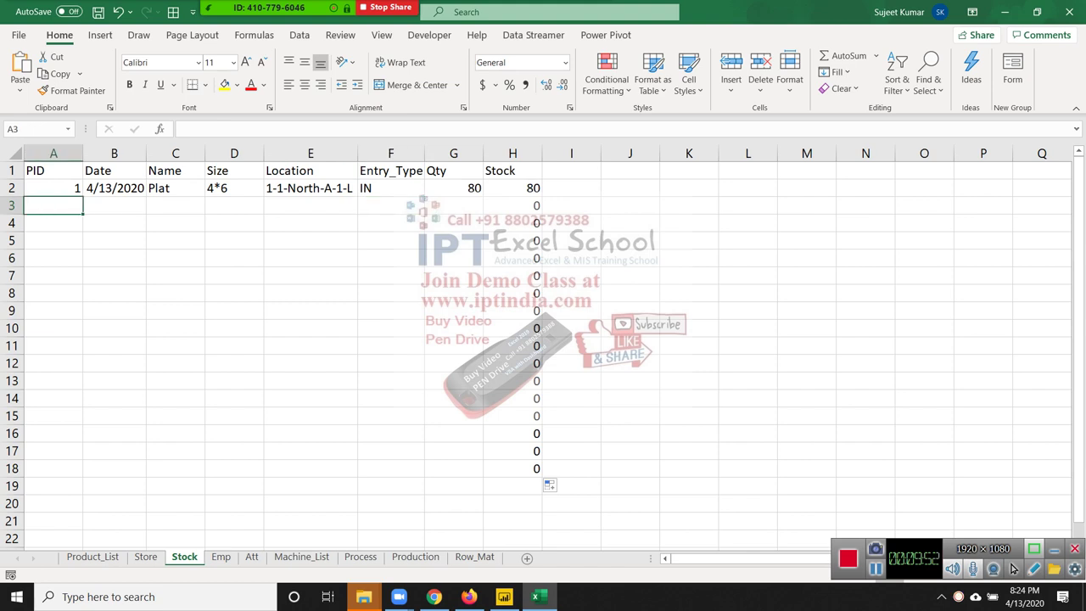
pyautogui.press('Up')
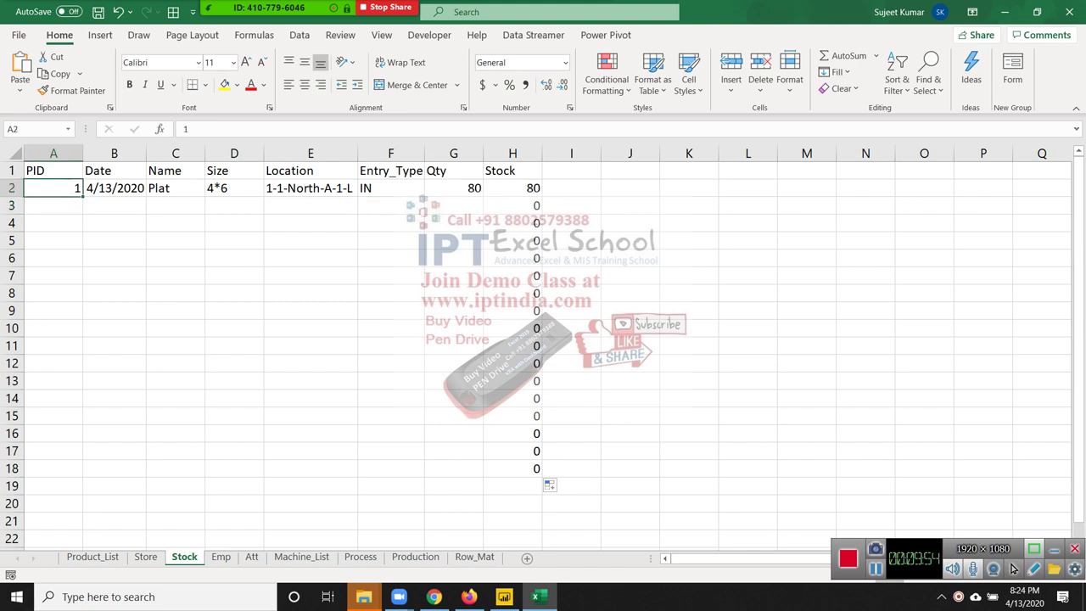
pyautogui.press('Right')
pyautogui.press('Right')
pyautogui.hotkey('shift', 'Right')
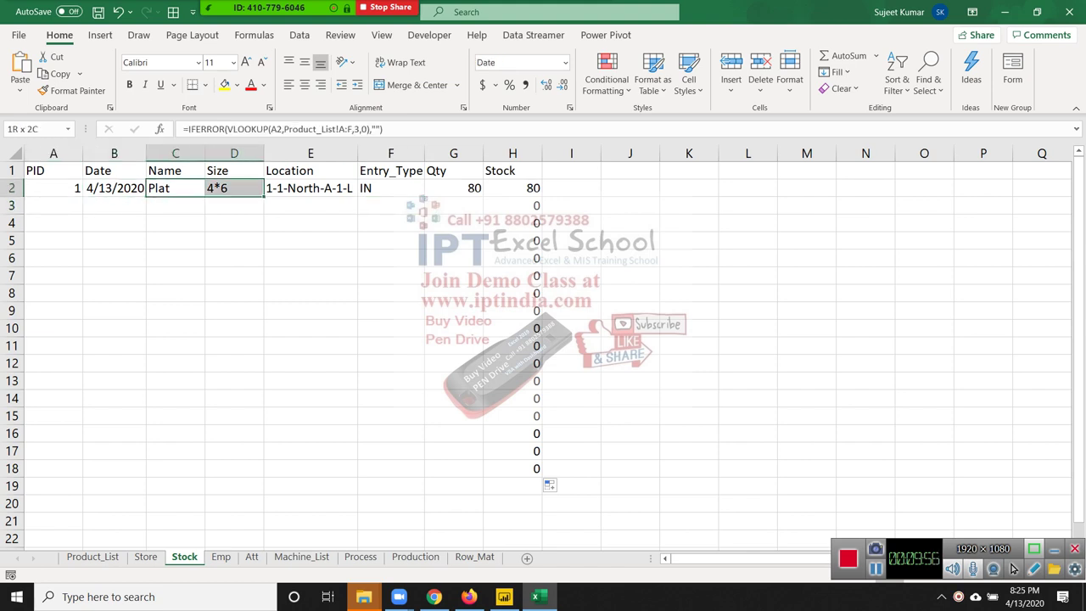
pyautogui.hotkey('shift', 'Right')
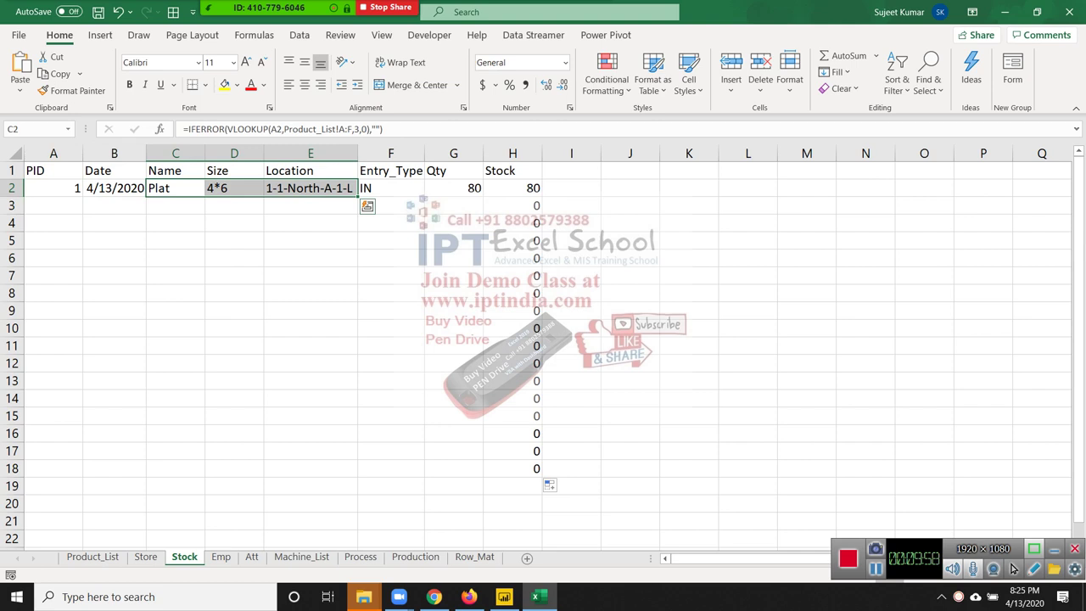
pyautogui.press('Right')
pyautogui.press('Right')
pyautogui.press('Right')
pyautogui.press('Right')
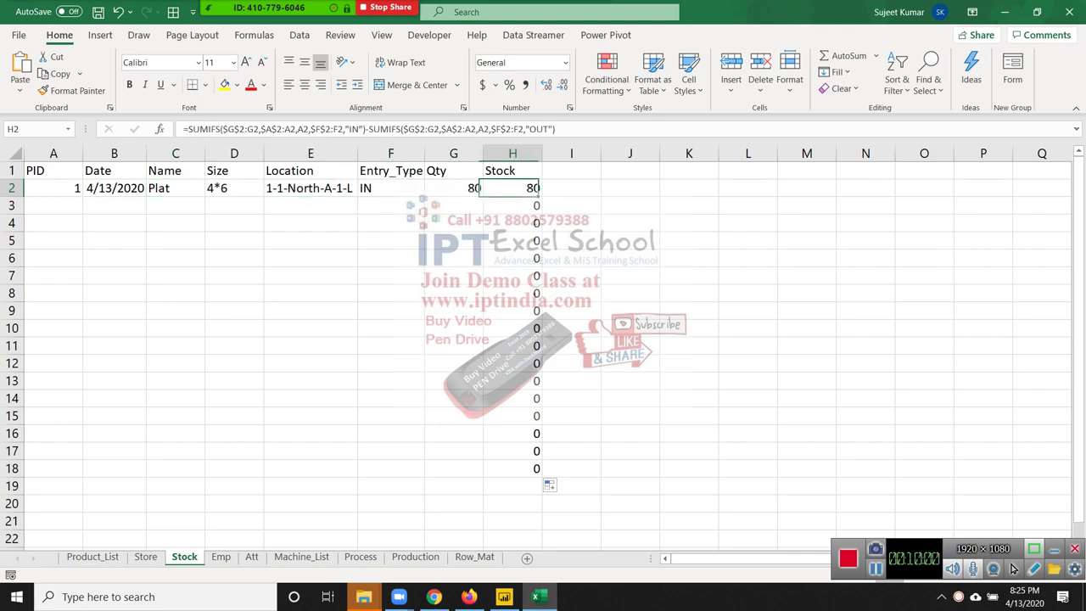
pyautogui.hotkey('shift', 'Down')
pyautogui.hotkey('shift', 'Down')
pyautogui.hotkey('shift', 'Down')
pyautogui.hotkey('shift', 'Down')
pyautogui.hotkey('shift', 'Down')
pyautogui.hotkey('shift', 'Down')
pyautogui.hotkey('shift', 'Down')
pyautogui.hotkey('shift', 'Right')
pyautogui.hotkey('shift', 'Left')
pyautogui.hotkey('shift', 'Down')
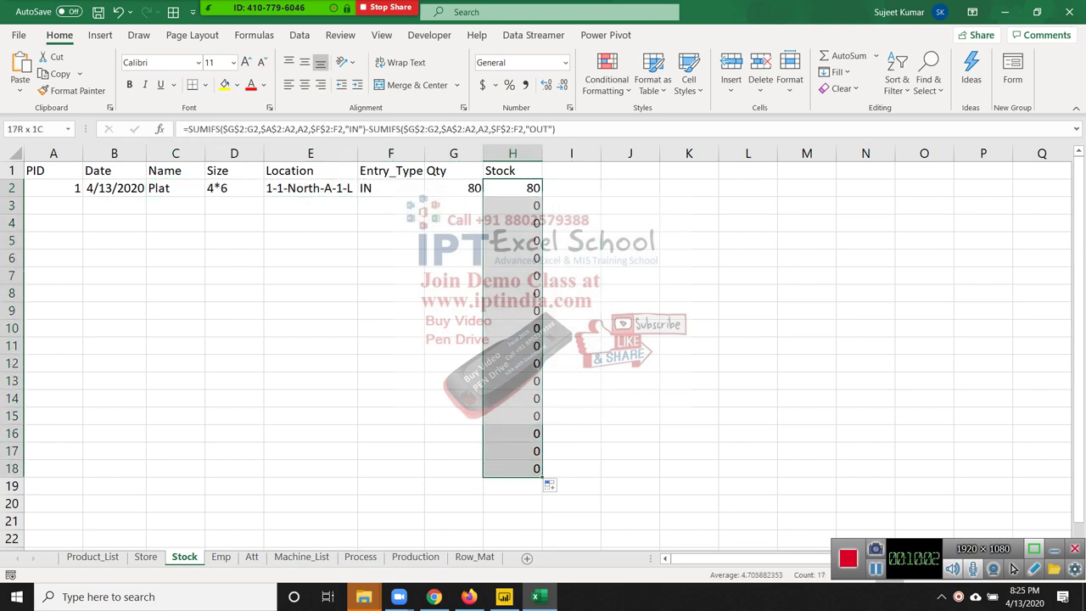
pyautogui.press('Escape')
# - After a look at the Store sheet, fill H2's Stock SUMIFS formula down to H18
pyautogui.hotkey('ctrl', 'pageup')
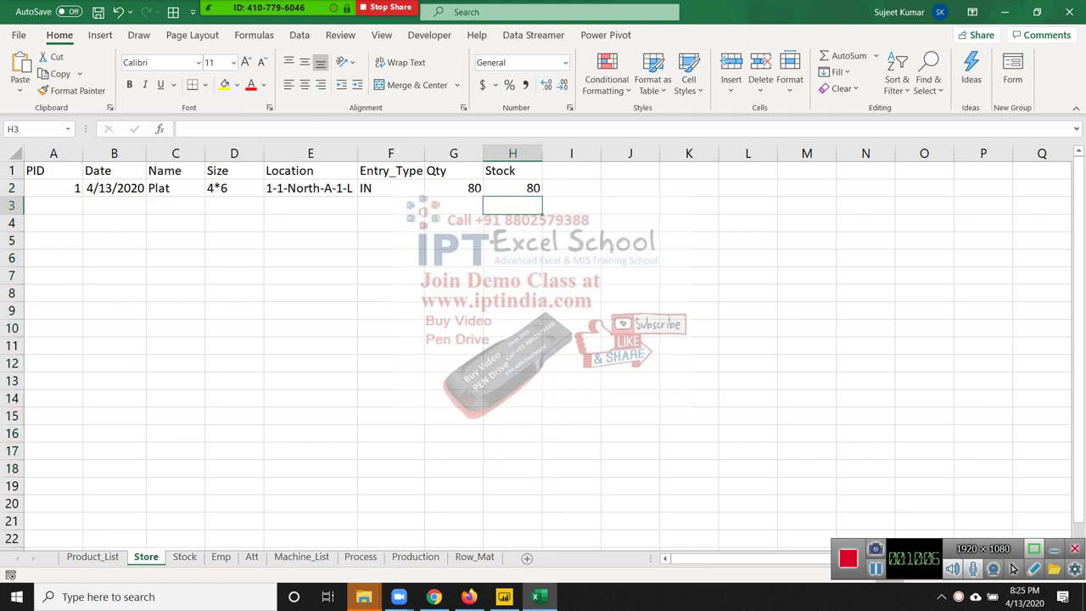
pyautogui.click(234, 293)
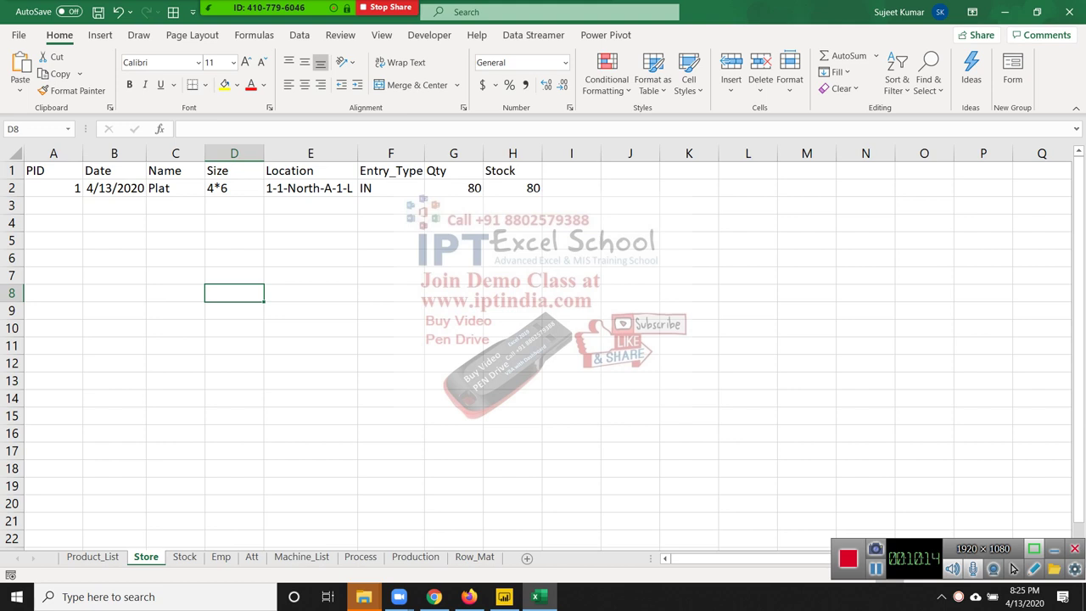
pyautogui.click(512, 188)
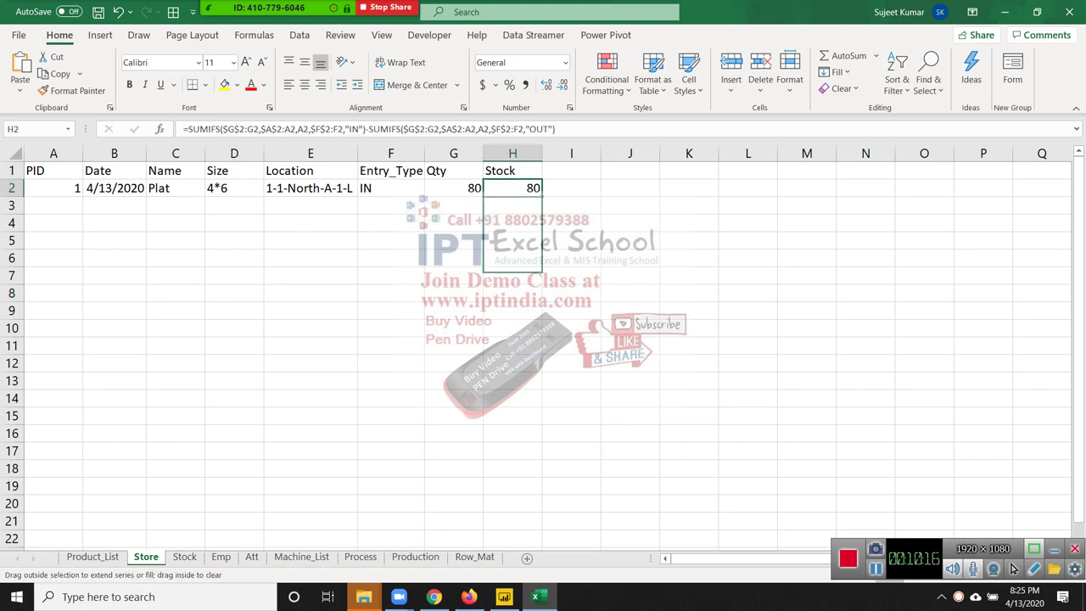
pyautogui.moveTo(543, 196)
pyautogui.mouseDown()
pyautogui.moveTo(531, 381)
pyautogui.moveTo(542, 475)
pyautogui.mouseUp()
pyautogui.click(234, 380)
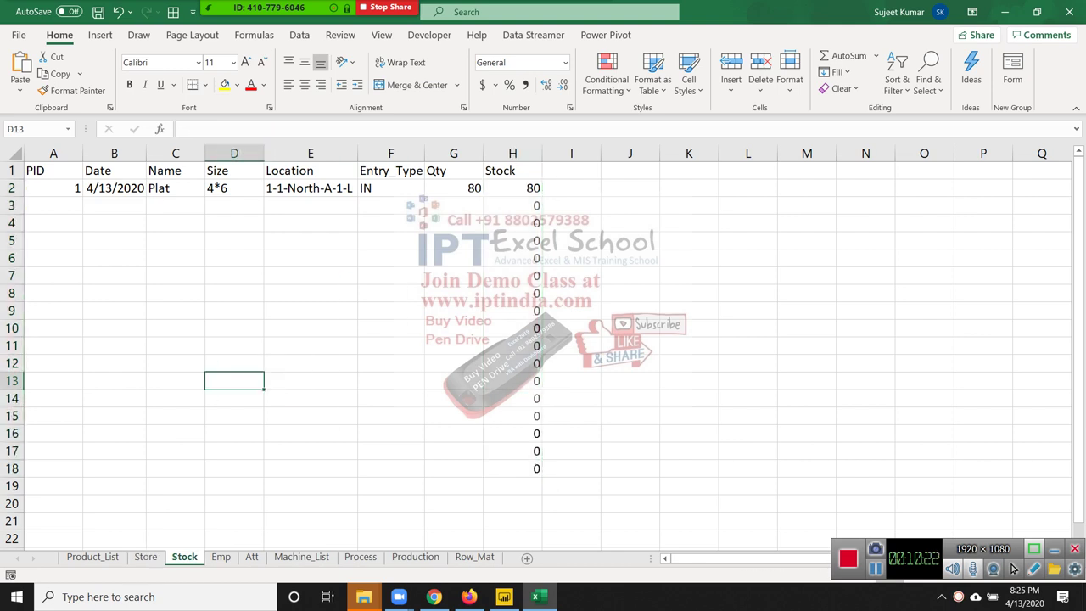
pyautogui.hotkey('ctrl', 'pageup')
pyautogui.hotkey('ctrl', 'pagedown')
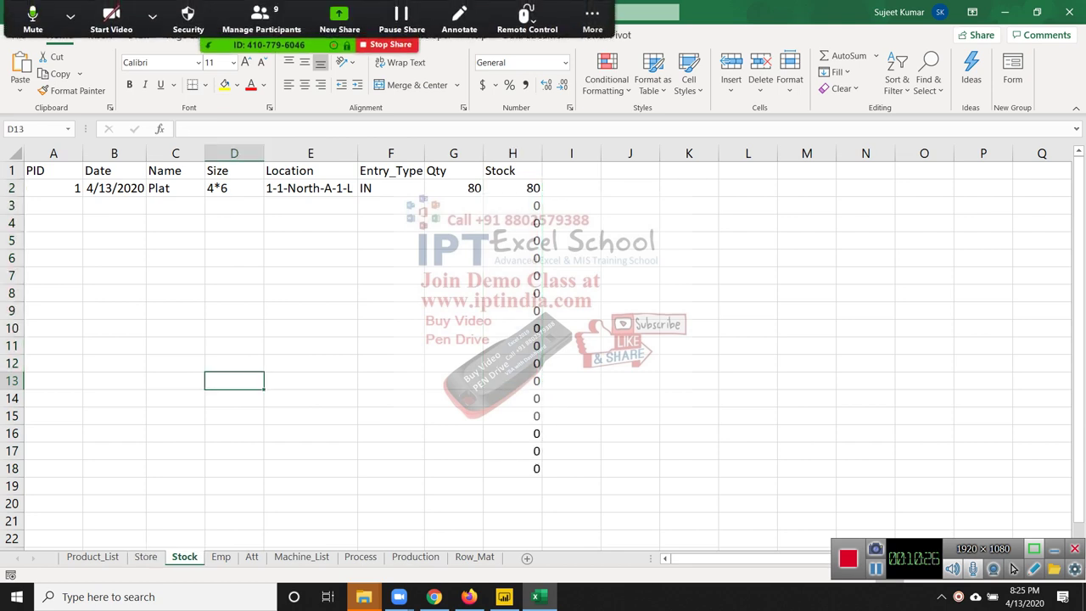
pyautogui.hotkey('ctrl', 'pagedown')
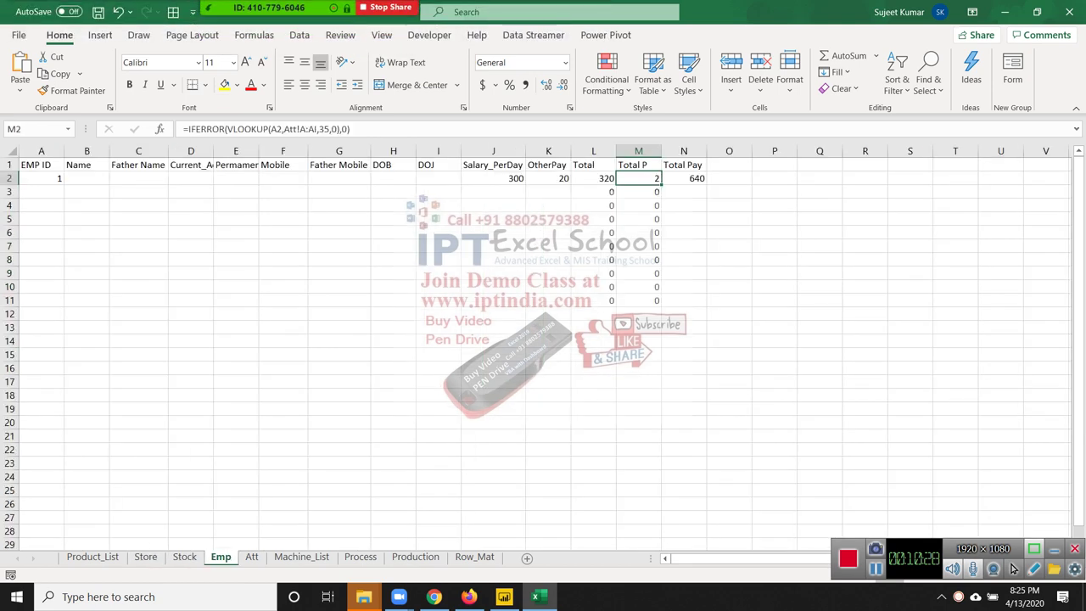
pyautogui.click(86, 178)
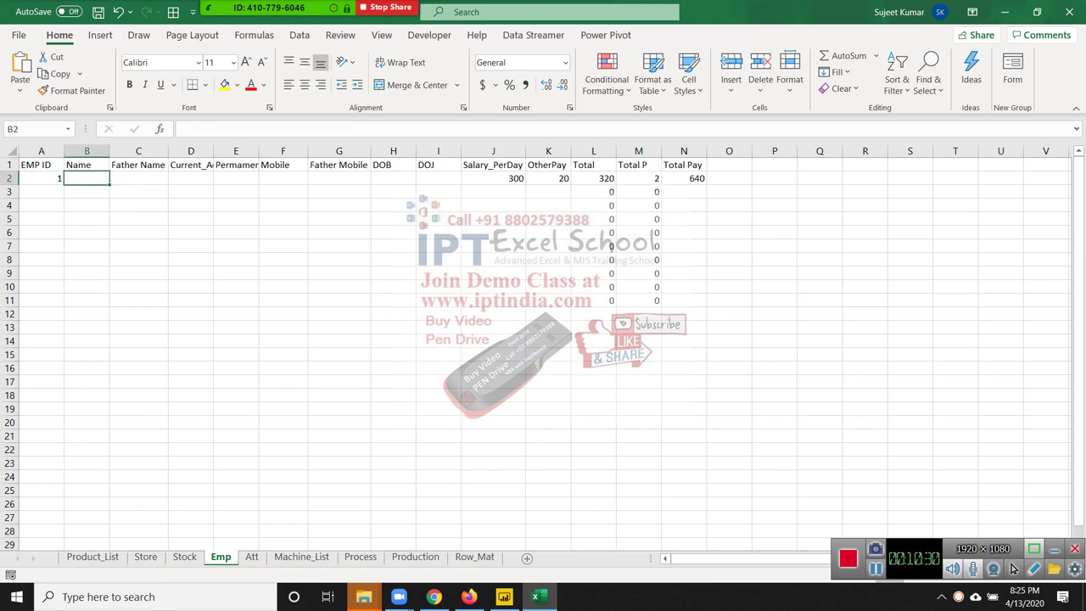
pyautogui.click(236, 192)
pyautogui.press('Up')
pyautogui.press('Right')
pyautogui.press('Right')
pyautogui.press('Right')
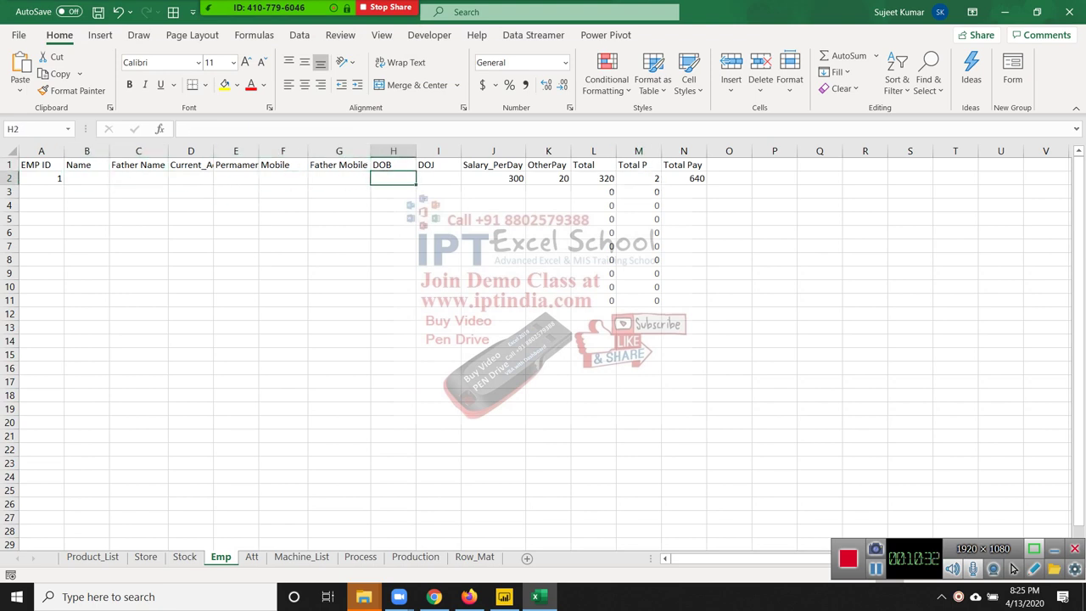
pyautogui.press('Right')
pyautogui.press('Right')
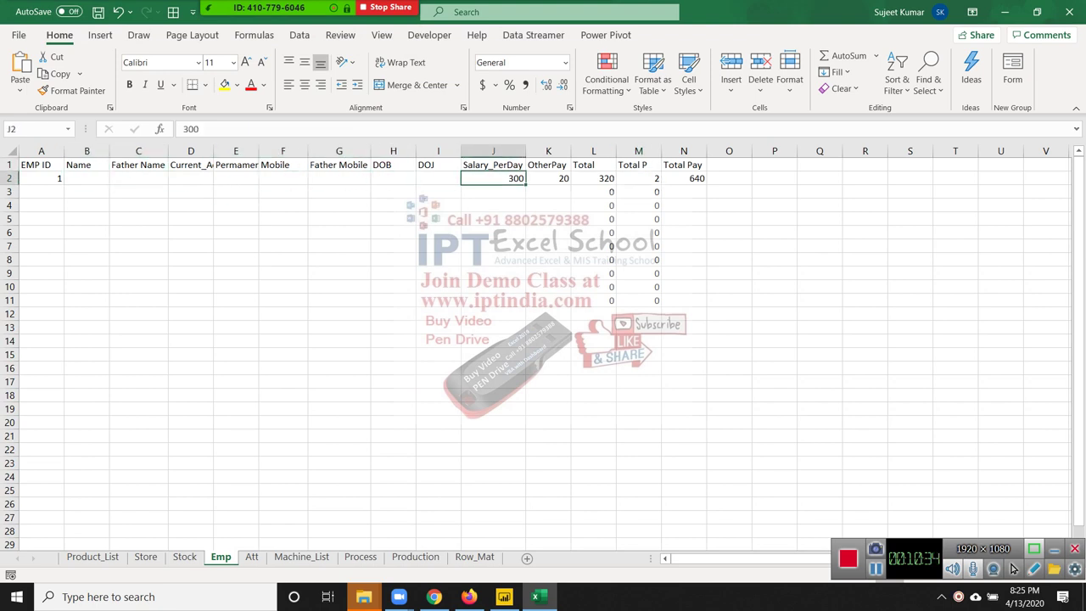
pyautogui.press('Right')
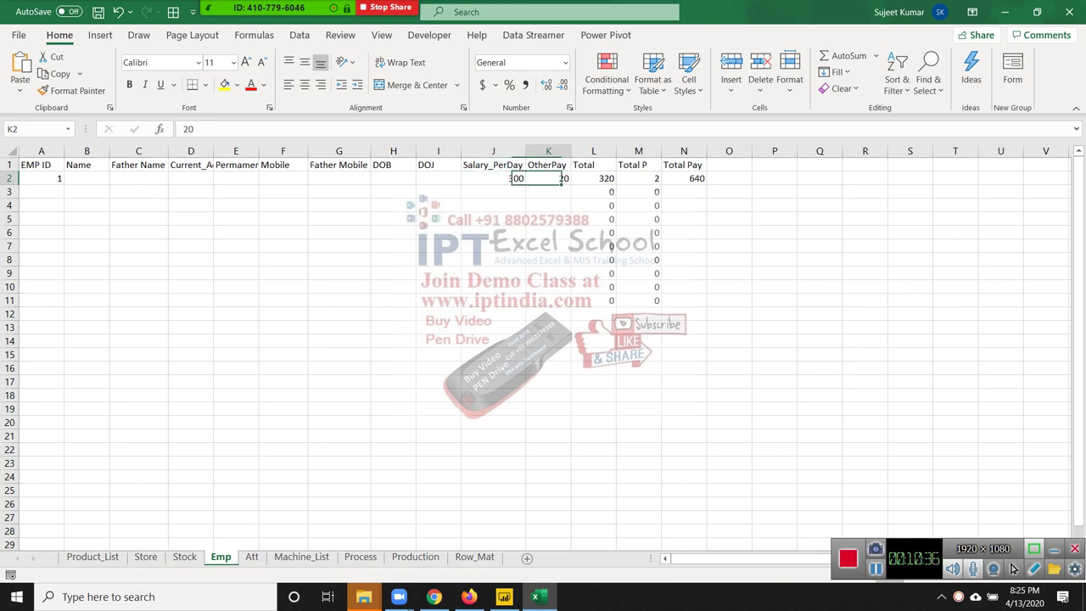
pyautogui.press('Right')
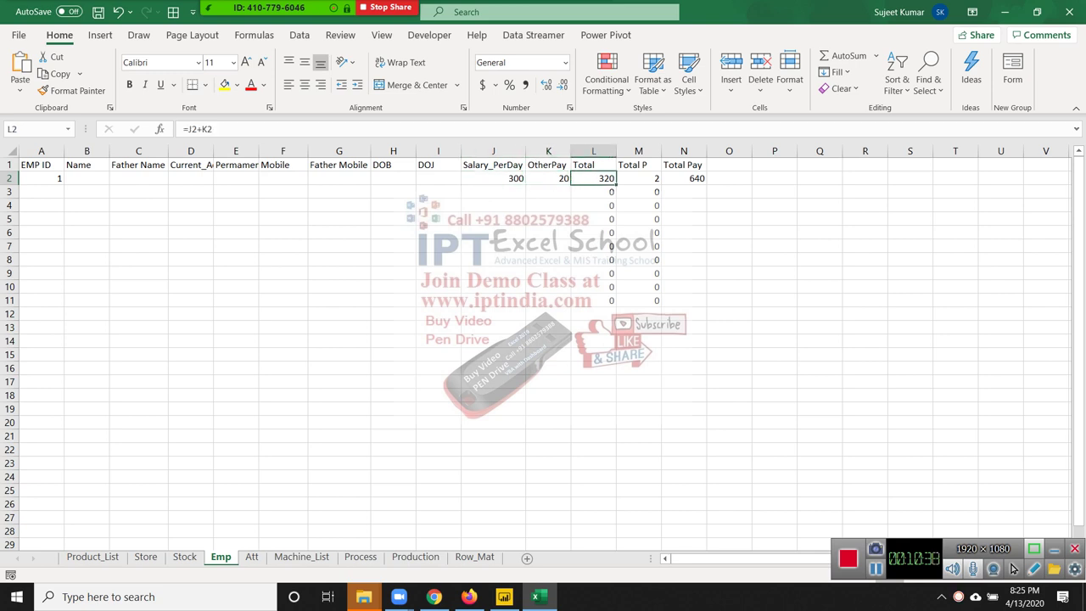
pyautogui.press('Right')
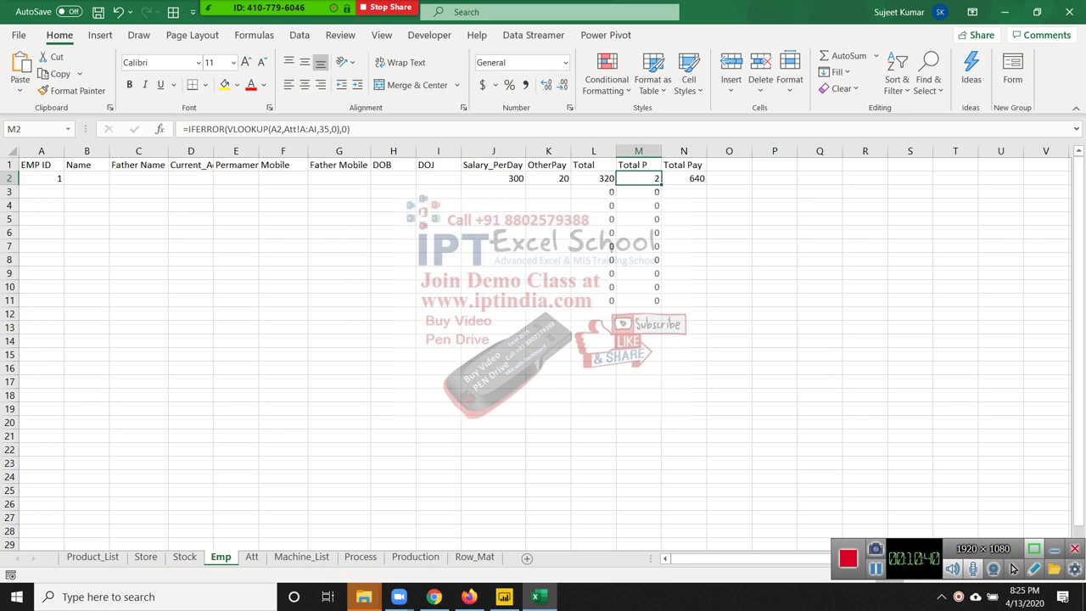
pyautogui.hotkey('ctrl', 'pagedown')
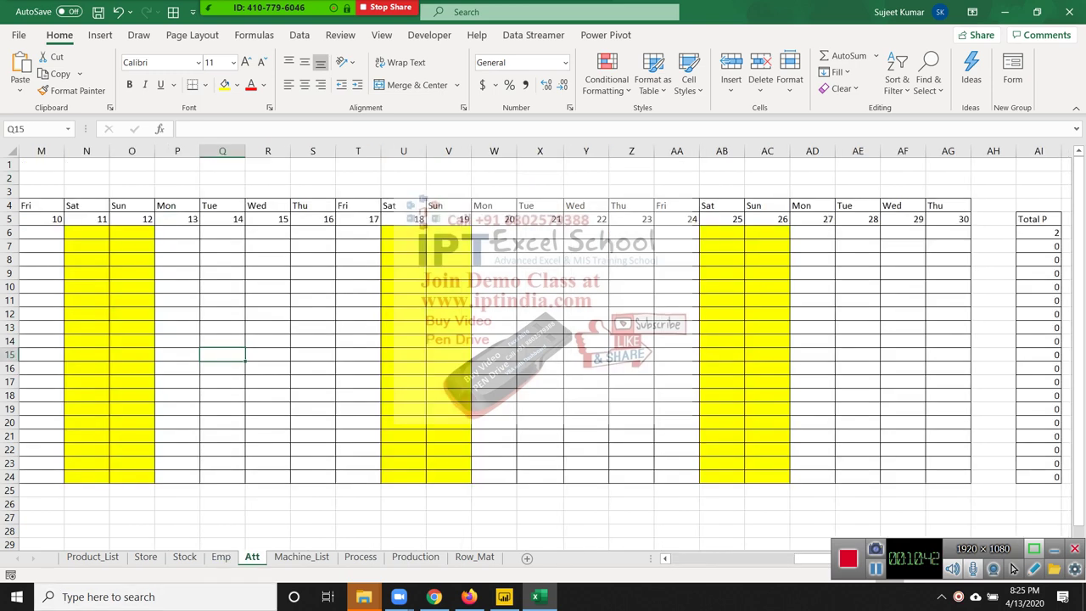
pyautogui.hscroll(2, 1013, 568)
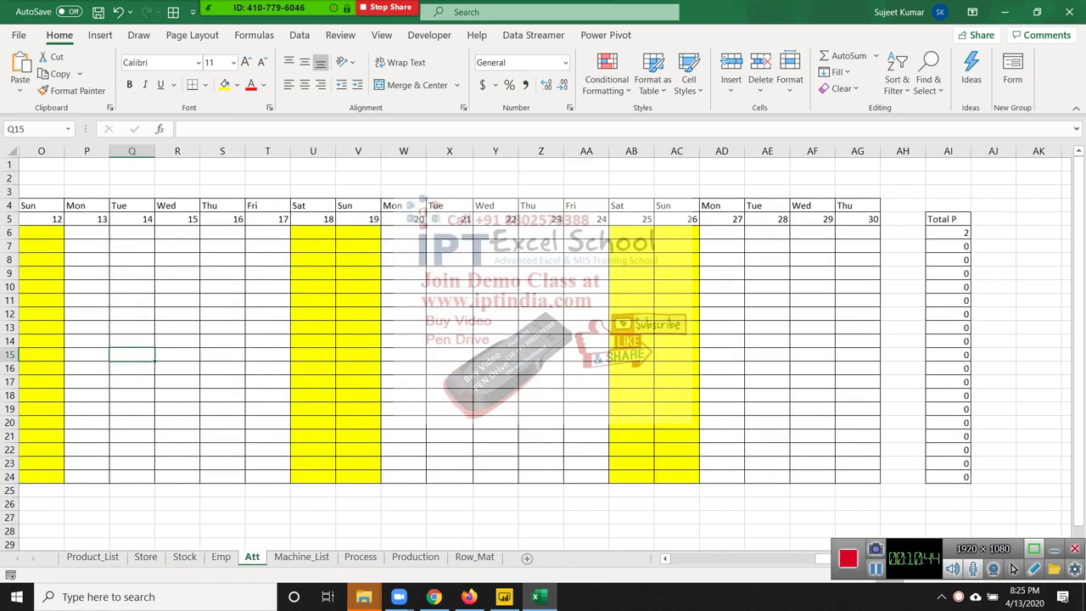
pyautogui.click(948, 233)
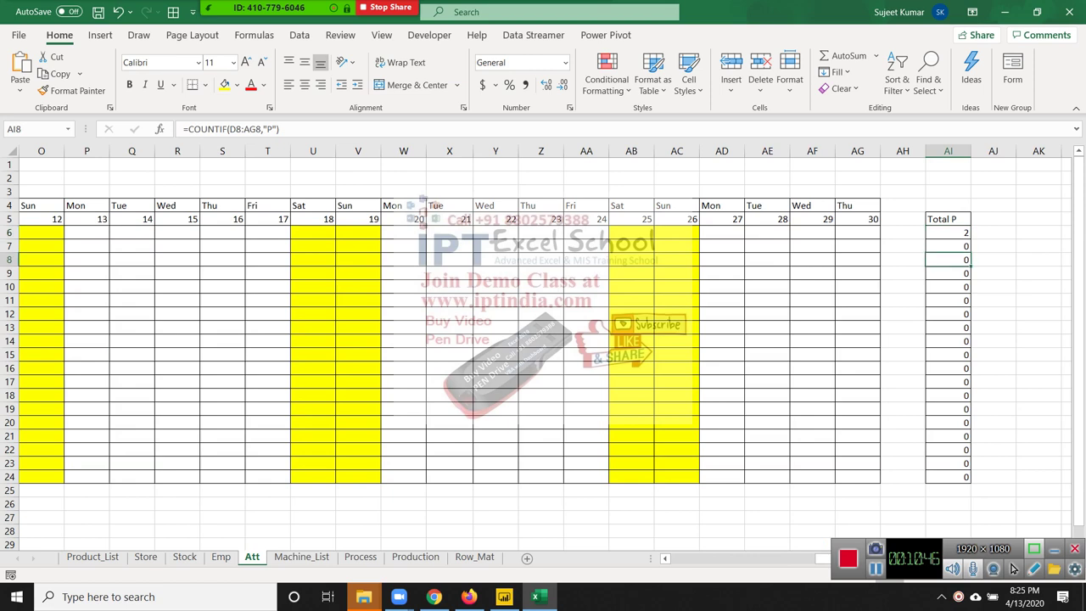
pyautogui.moveTo(947, 328); pyautogui.dragTo(947, 341)
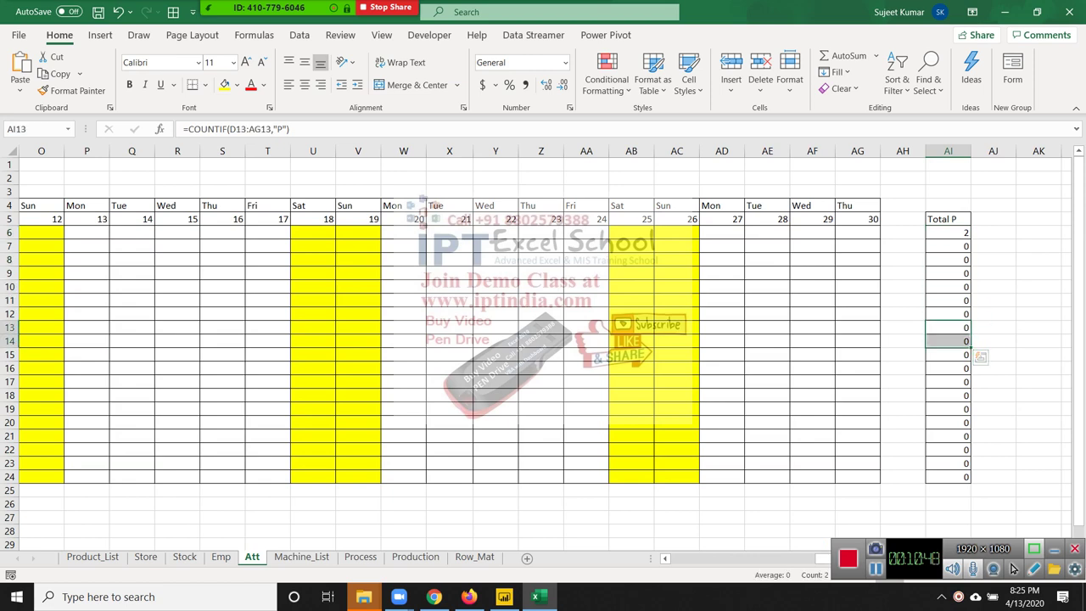
pyautogui.hotkey('ctrl', 'pageup')
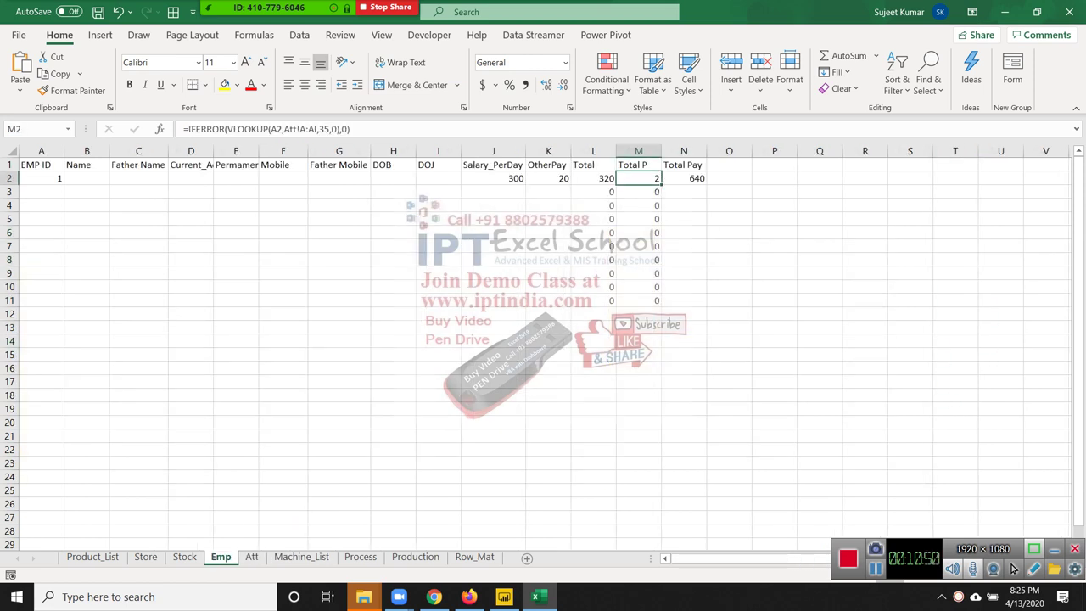
pyautogui.press('Right')
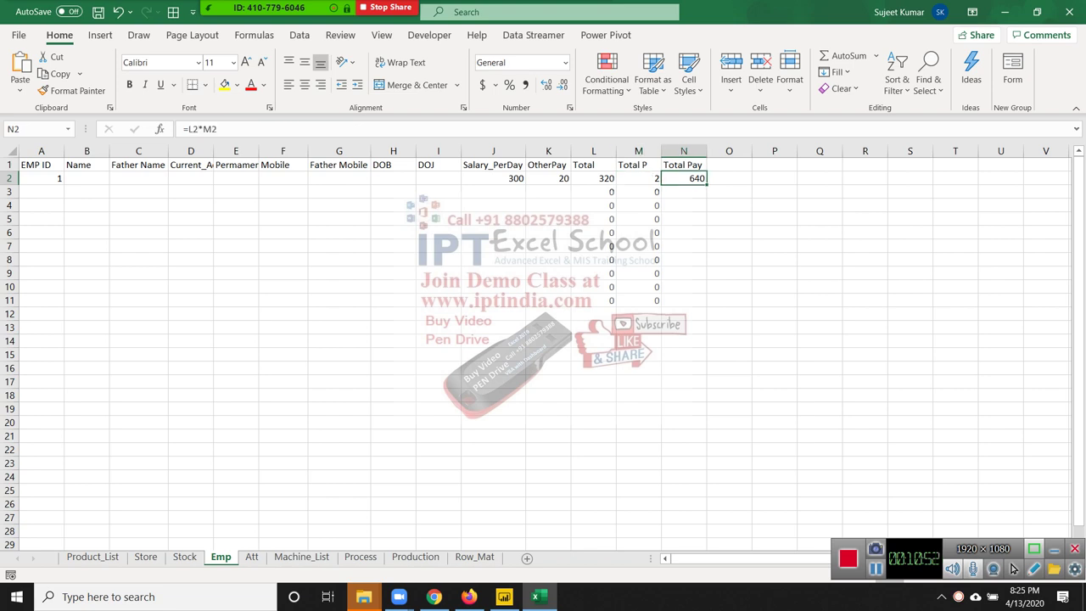
# - Fill the Total Pay formula from N2 down to N11 and check Salary_PerDay in J2
pyautogui.moveTo(706, 185); pyautogui.dragTo(705, 307)
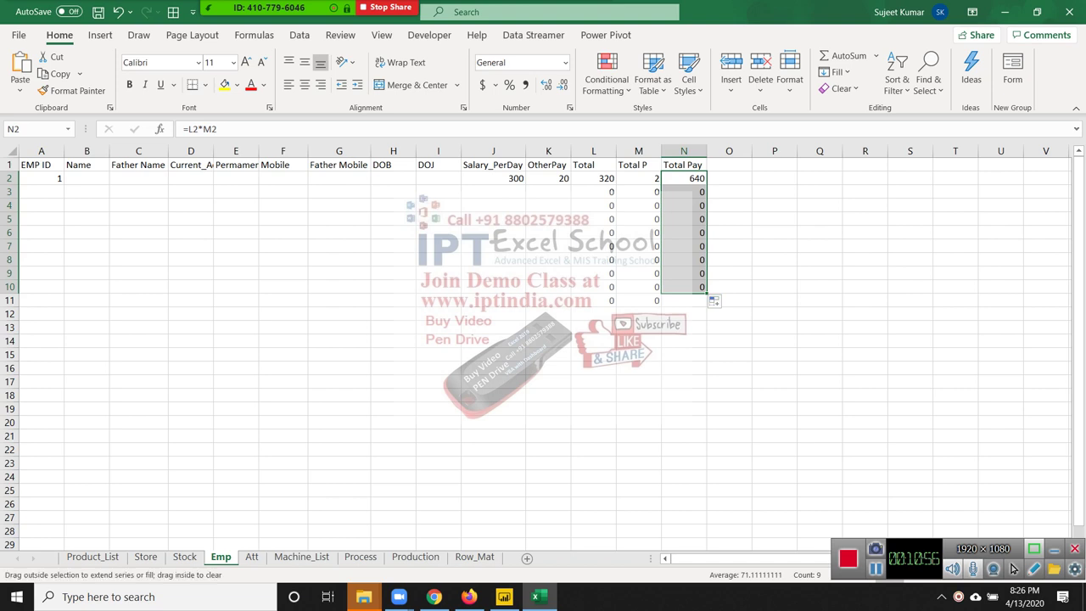
pyautogui.click(440, 300)
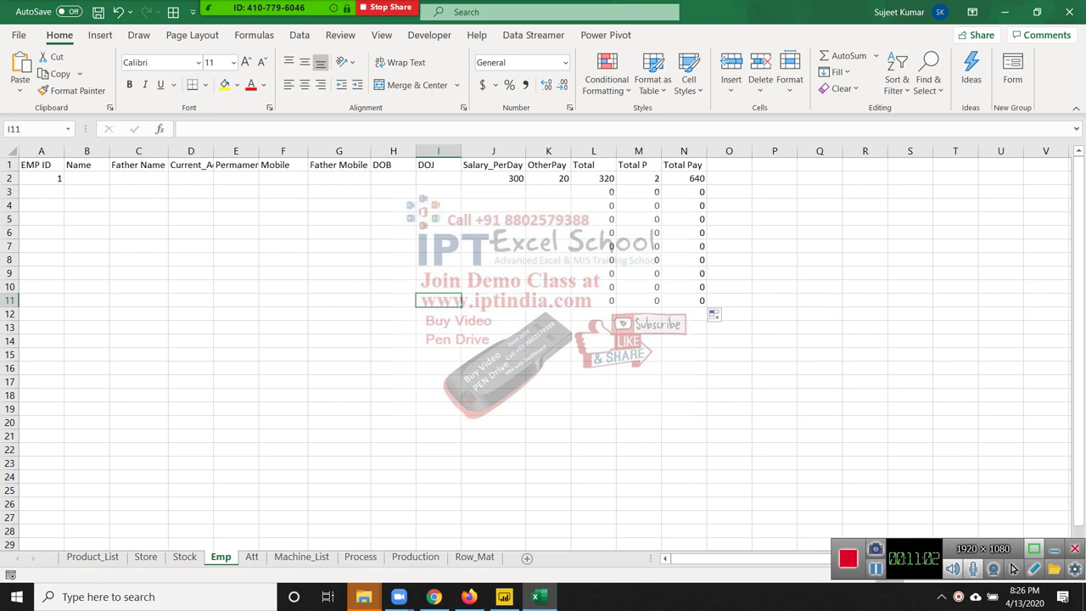
pyautogui.click(493, 178)
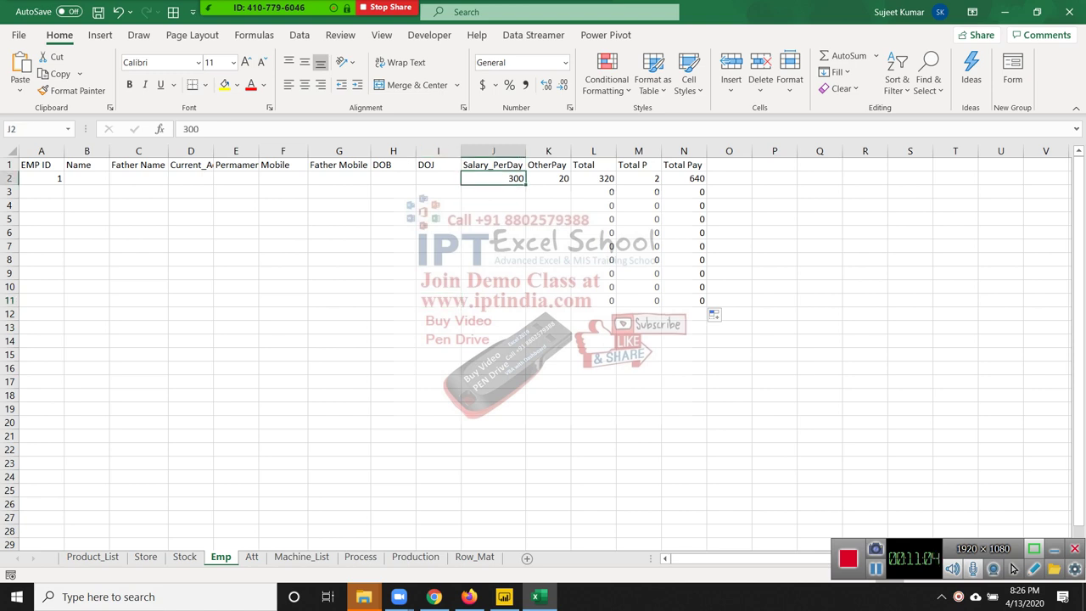
# - Move across the sheet tabs to the Att sheet
pyautogui.click(252, 557)
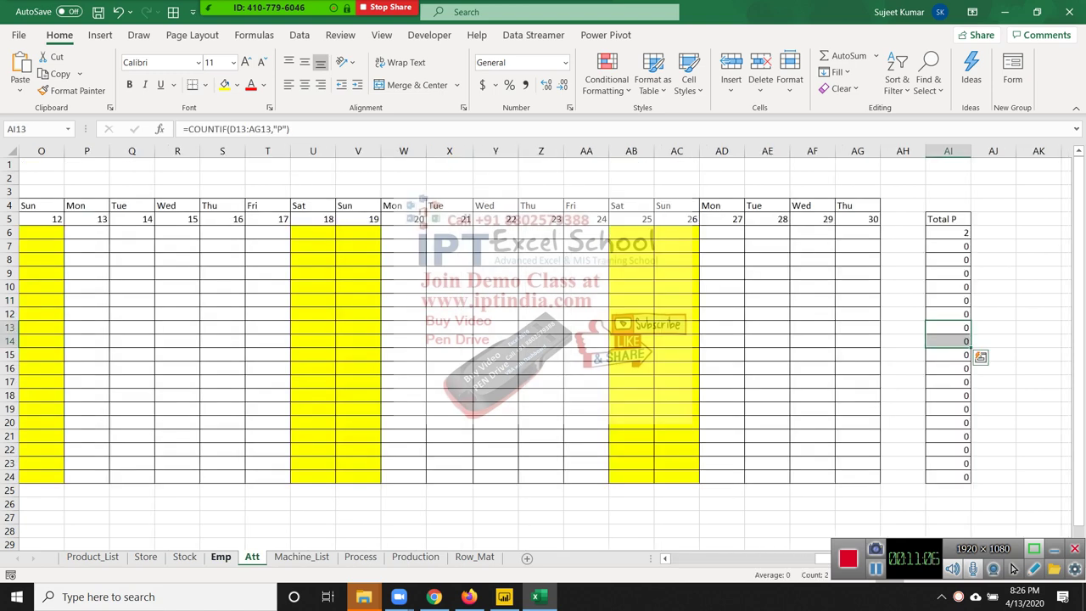
pyautogui.click(221, 557)
pyautogui.click(252, 557)
# - Go to the Machine_List sheet and select cell A3 below the first Mcode
pyautogui.click(301, 557)
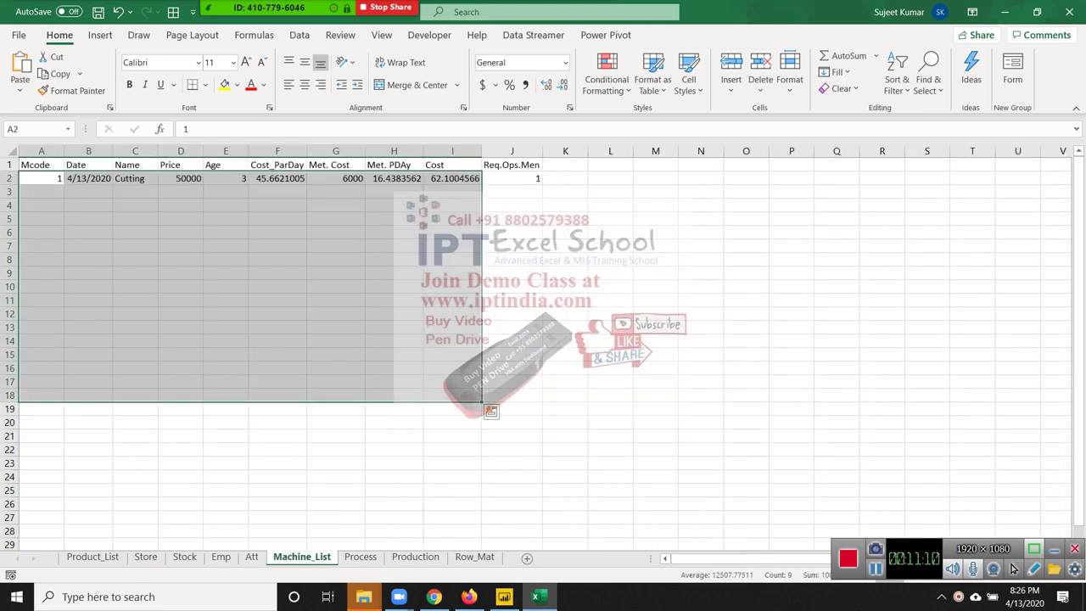
pyautogui.click(134, 286)
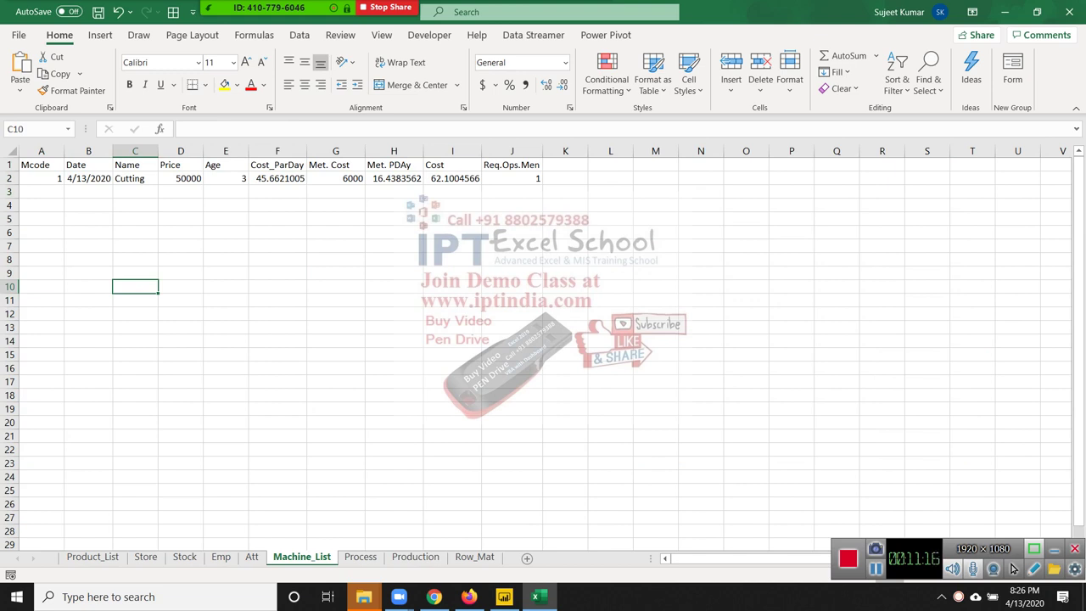
pyautogui.hotkey('ctrl', 'Up')
pyautogui.hotkey('ctrl', 'Left')
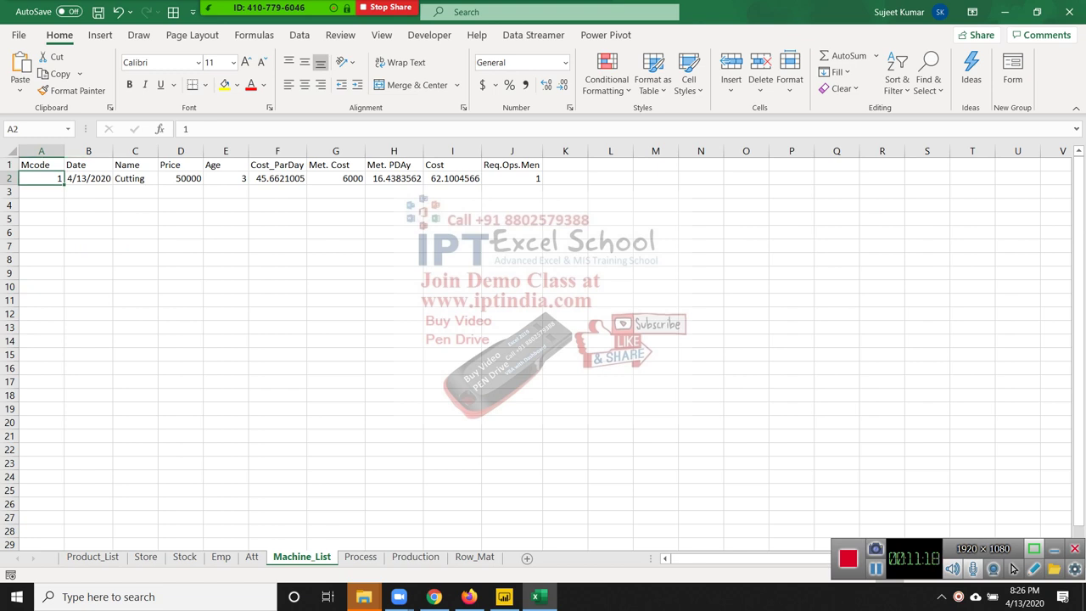
pyautogui.press('Tab')
pyautogui.press('Return')
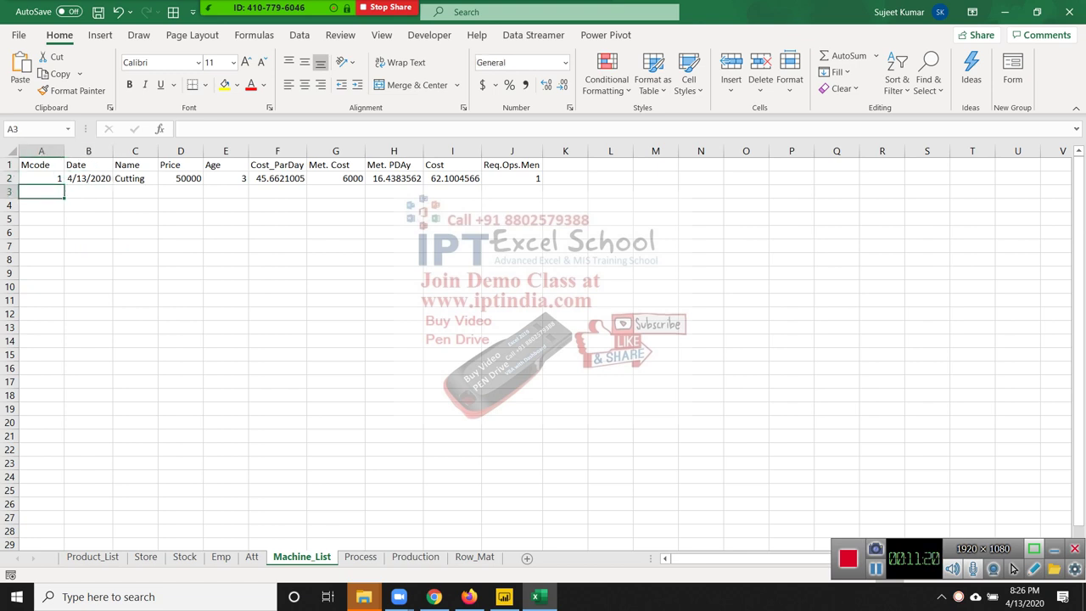
# - Start an IF formula in A3, then discard the unfinished attempt
pyautogui.write('=if')
pyautogui.press('Tab')
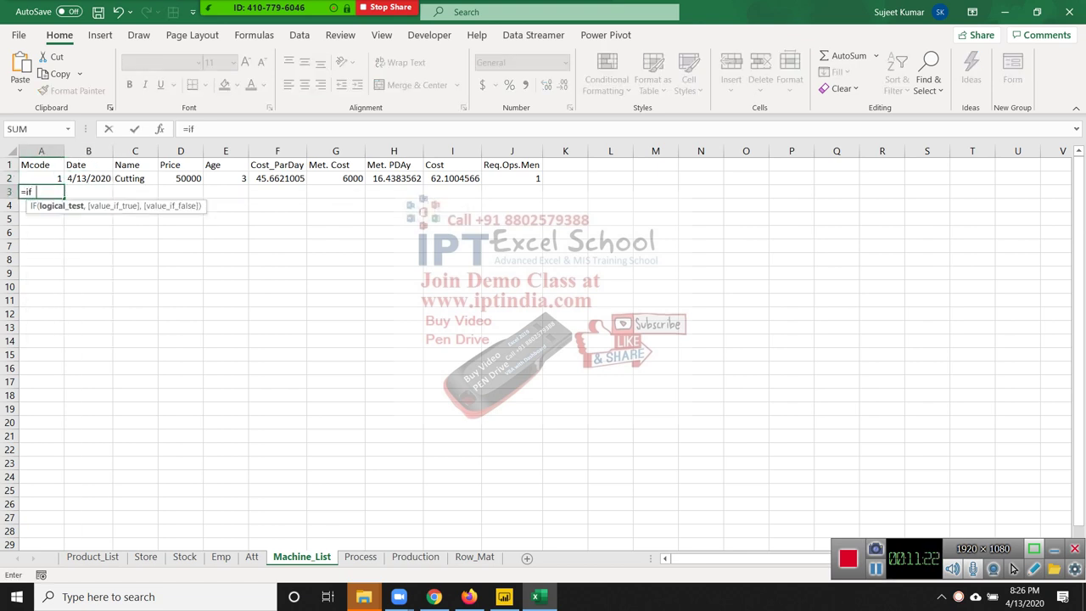
pyautogui.press('Up')
pyautogui.write('+1')
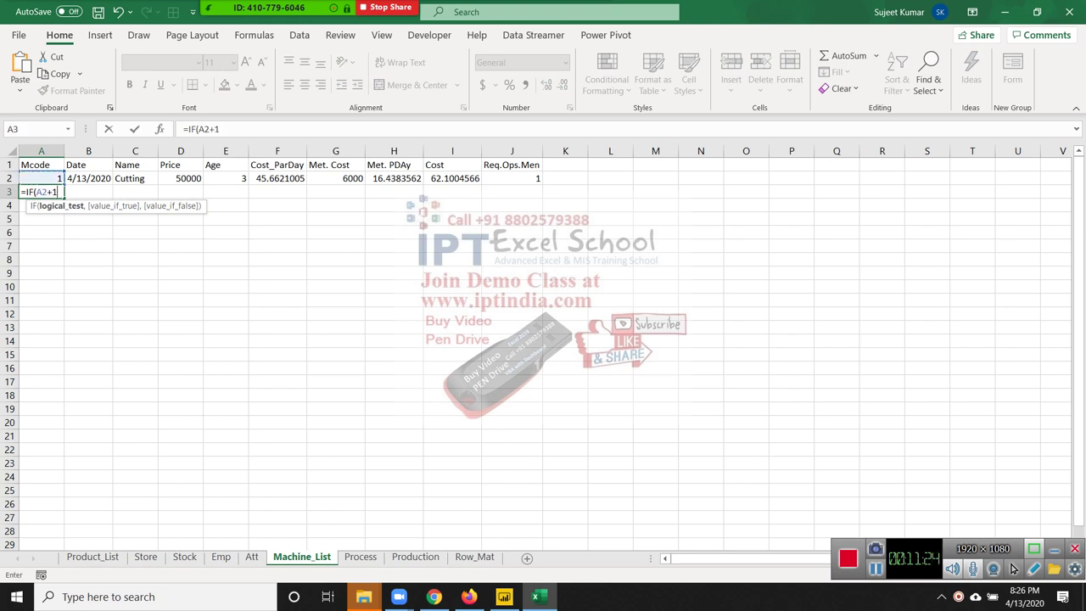
pyautogui.press('Escape')
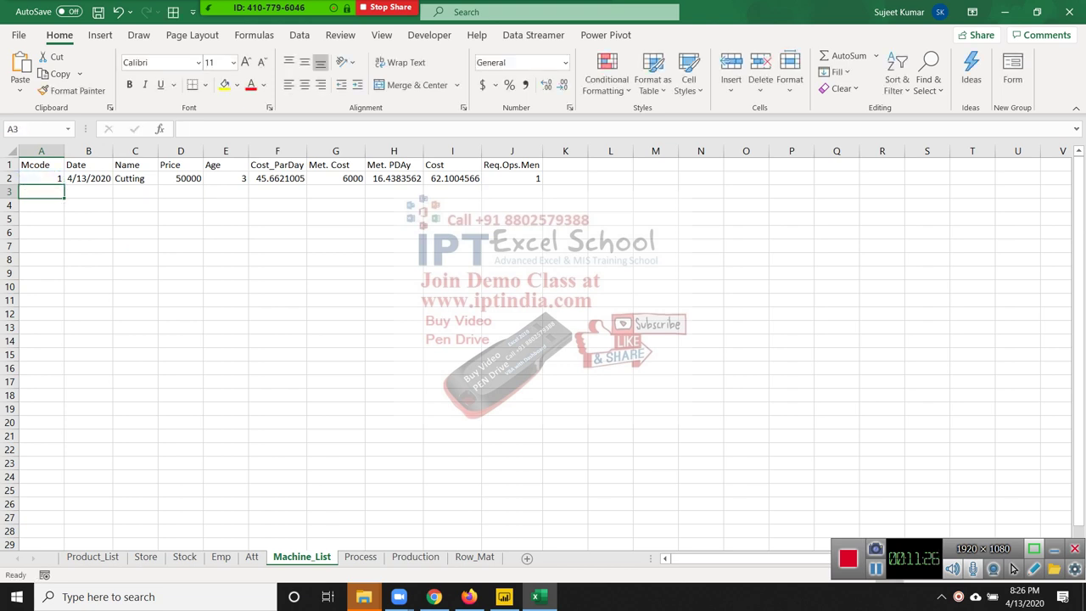
# - Enter =IF(B3>0,A2+1,"") in A3 and select the Mcode column down to row 31
pyautogui.write('=if')
pyautogui.press('Tab')
pyautogui.press('Right')
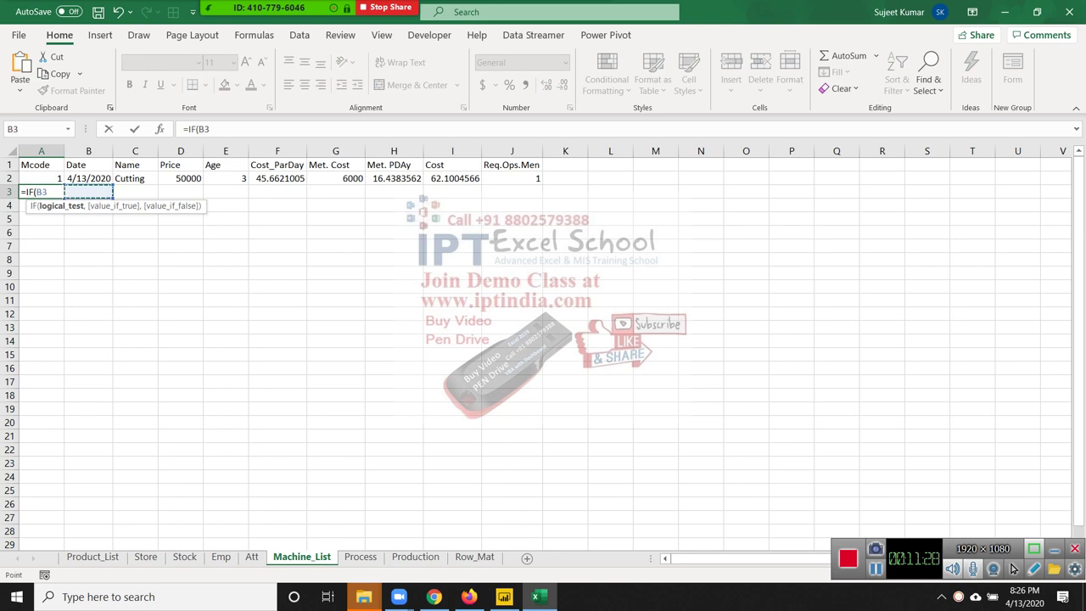
pyautogui.write('>0')
pyautogui.write(',A2+1')
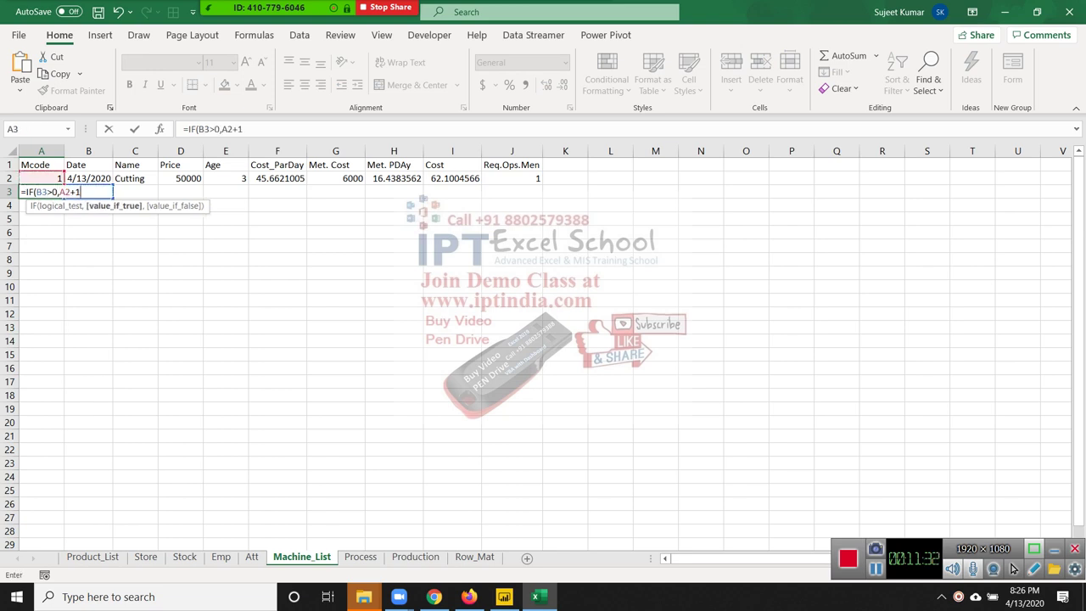
pyautogui.write(',""')
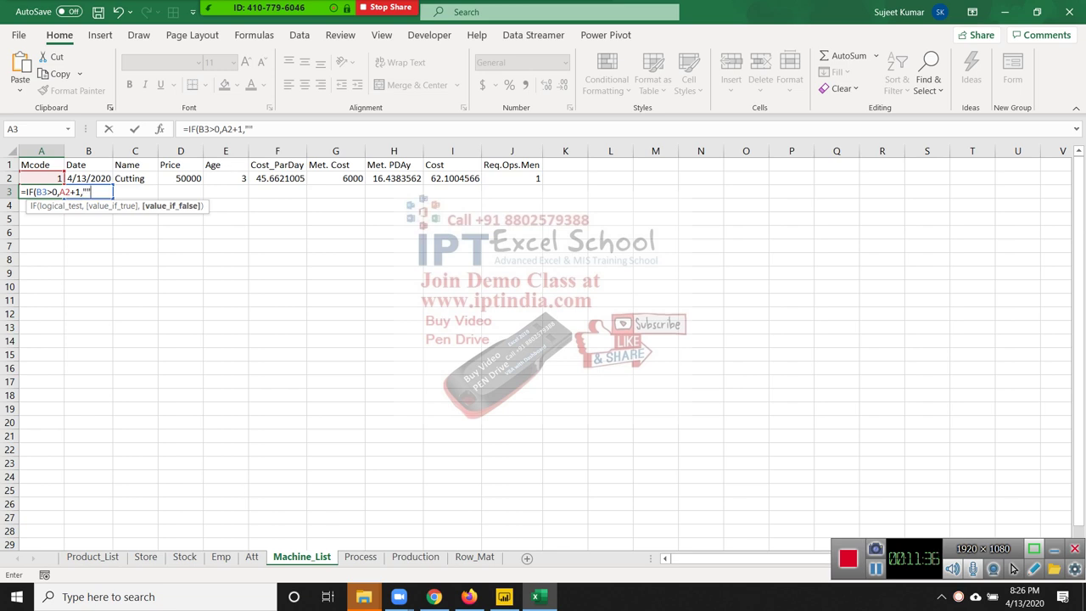
pyautogui.press('Return')
pyautogui.press('Up')
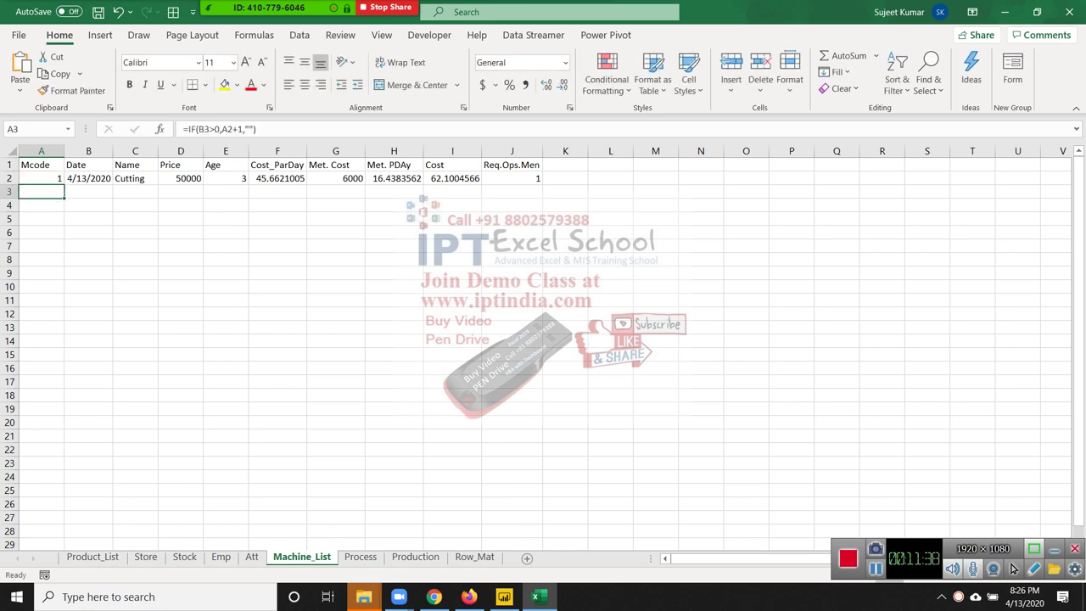
pyautogui.hotkey('shift', 'pagedown')
# - Fill the Met. PDay and Cost formulas in H2:I2 down to row 12
pyautogui.hotkey('ctrl', 'Home')
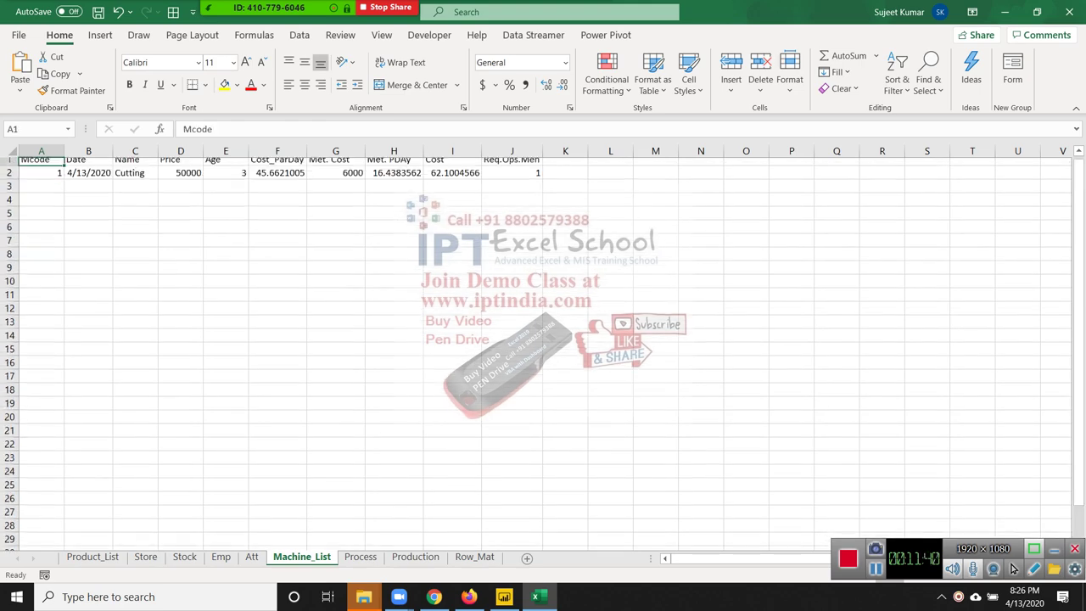
pyautogui.press('Right')
pyautogui.press('Down')
pyautogui.press('Down')
pyautogui.press('Right')
pyautogui.press('Right')
pyautogui.press('Right')
pyautogui.press('Right')
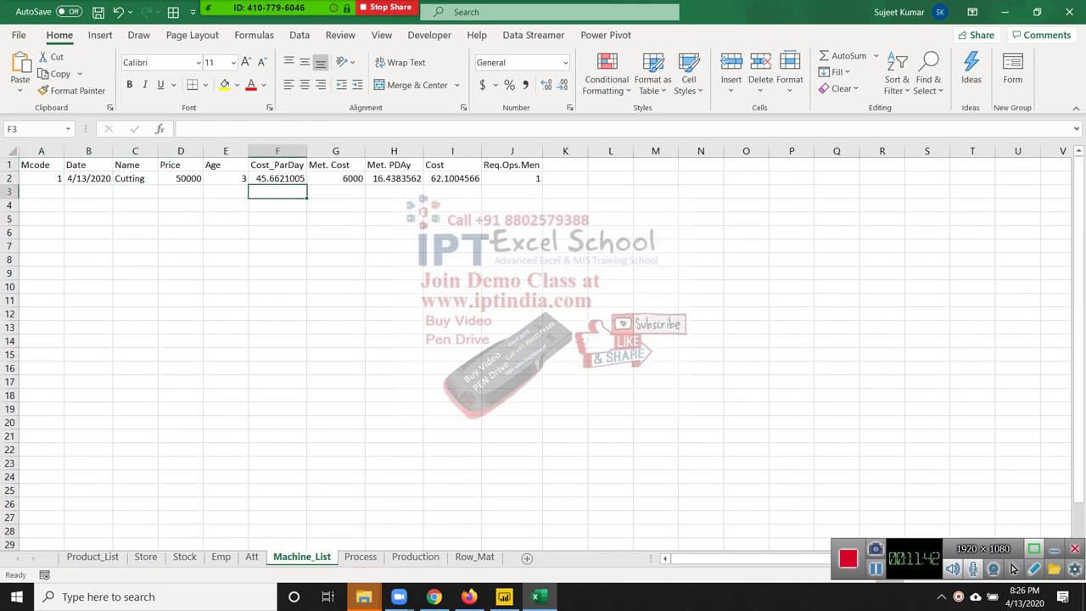
pyautogui.press('Right')
pyautogui.press('Up')
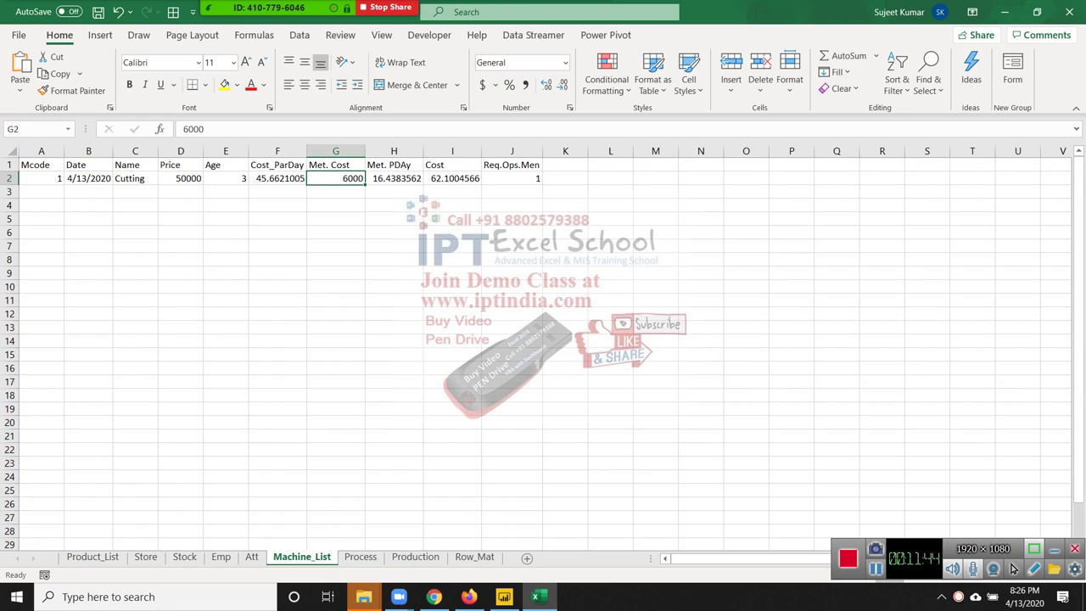
pyautogui.press('Right')
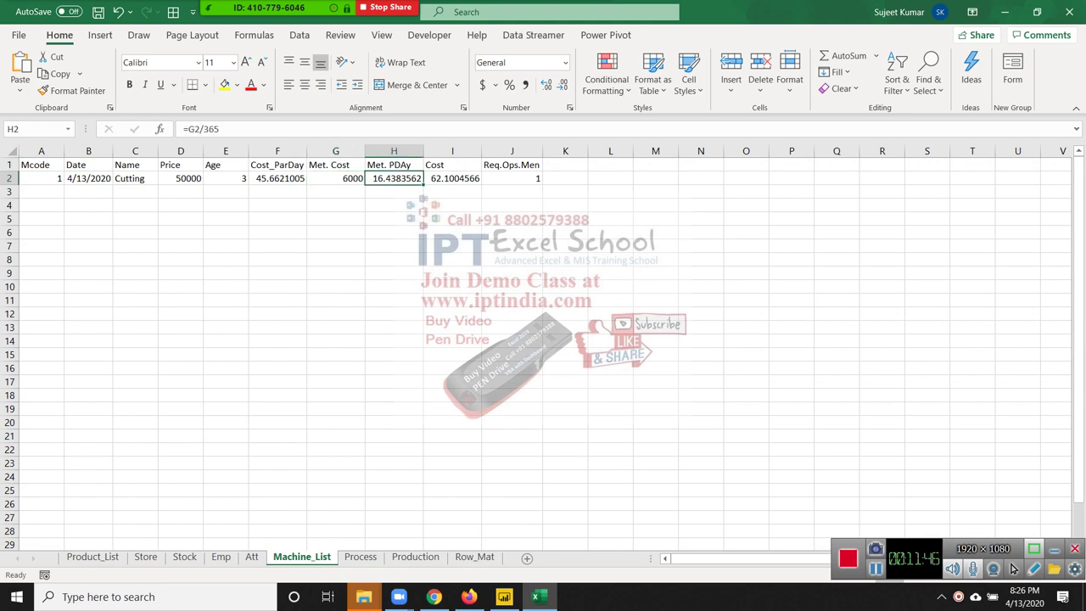
pyautogui.hotkey('shift', 'Right')
pyautogui.hotkey('shift', 'Down')
pyautogui.hotkey('shift', 'Down')
pyautogui.hotkey('shift', 'Down')
pyautogui.hotkey('shift', 'Down')
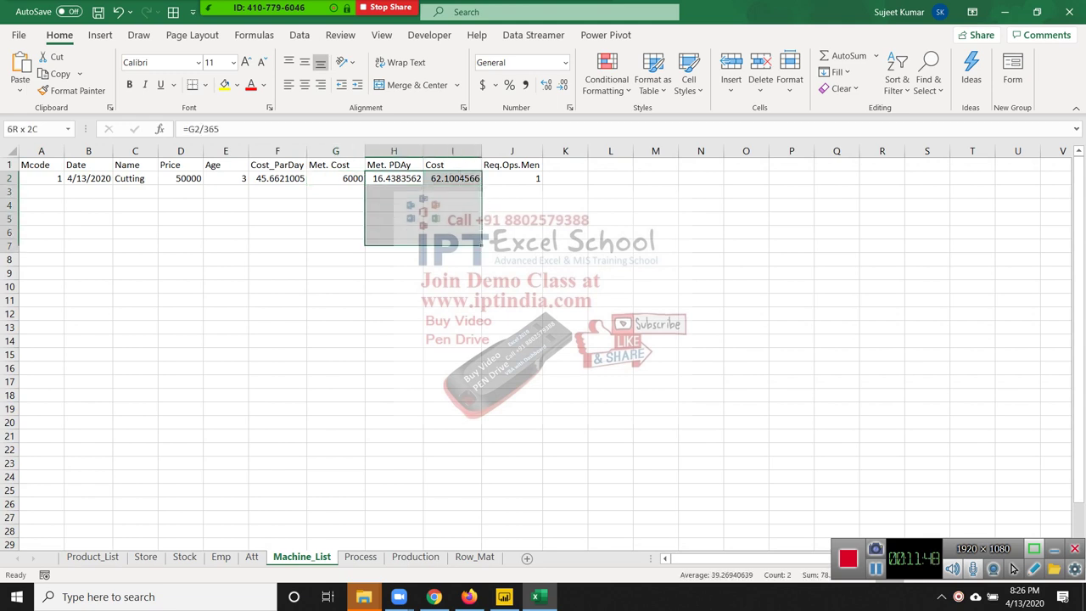
pyautogui.hotkey('shift', 'Down')
pyautogui.hotkey('shift', 'Down')
pyautogui.hotkey('shift', 'Down')
pyautogui.hotkey('ctrl', 'd')
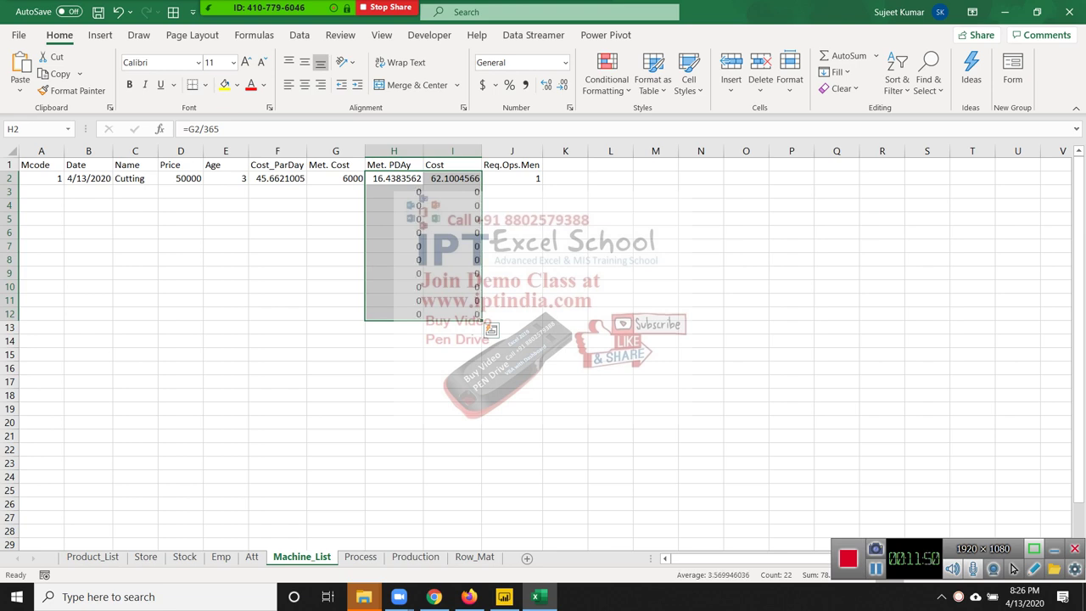
# - Visit the Production sheet, then go back to the Att sheet
pyautogui.hotkey('ctrl', 'pagedown')
pyautogui.hotkey('ctrl', 'pagedown')
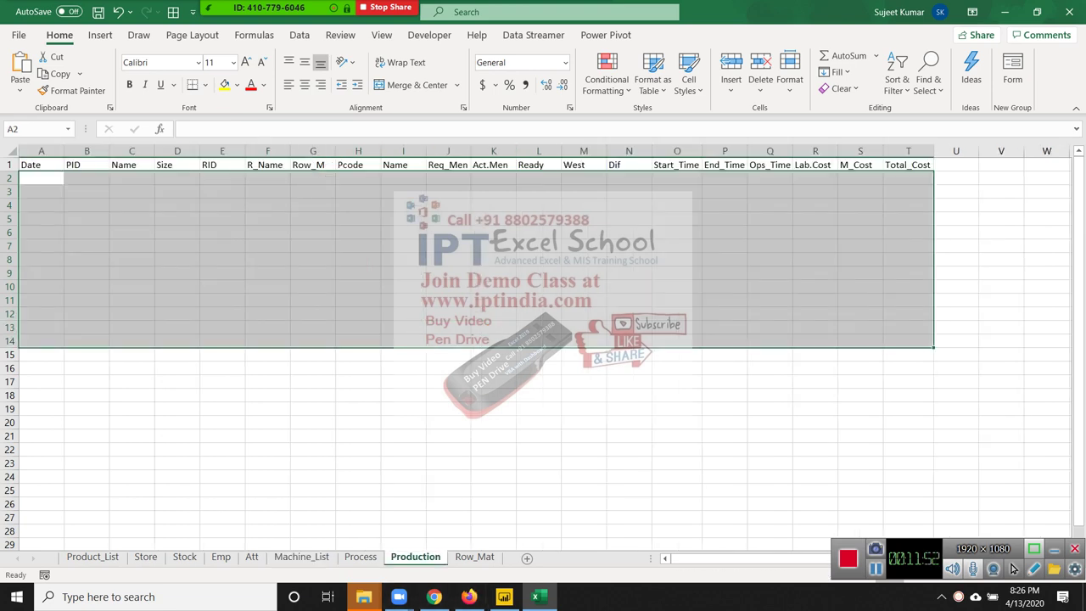
pyautogui.press('Down')
pyautogui.press('Right')
pyautogui.press('Right')
pyautogui.press('Right')
pyautogui.press('Up')
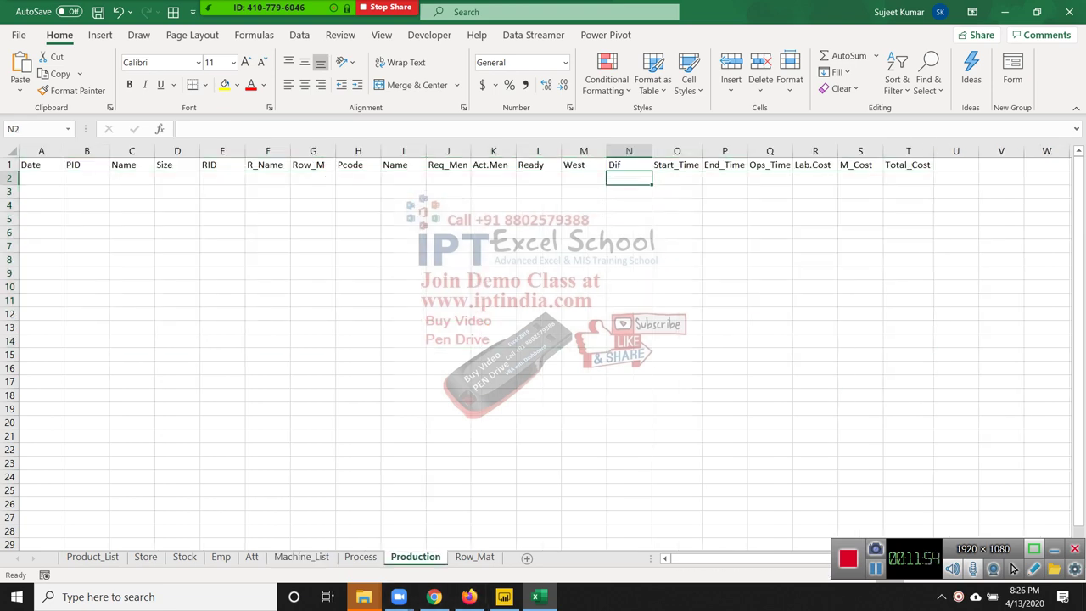
pyautogui.press('Home')
pyautogui.hotkey('ctrl', 'pageup')
pyautogui.hotkey('ctrl', 'pageup')
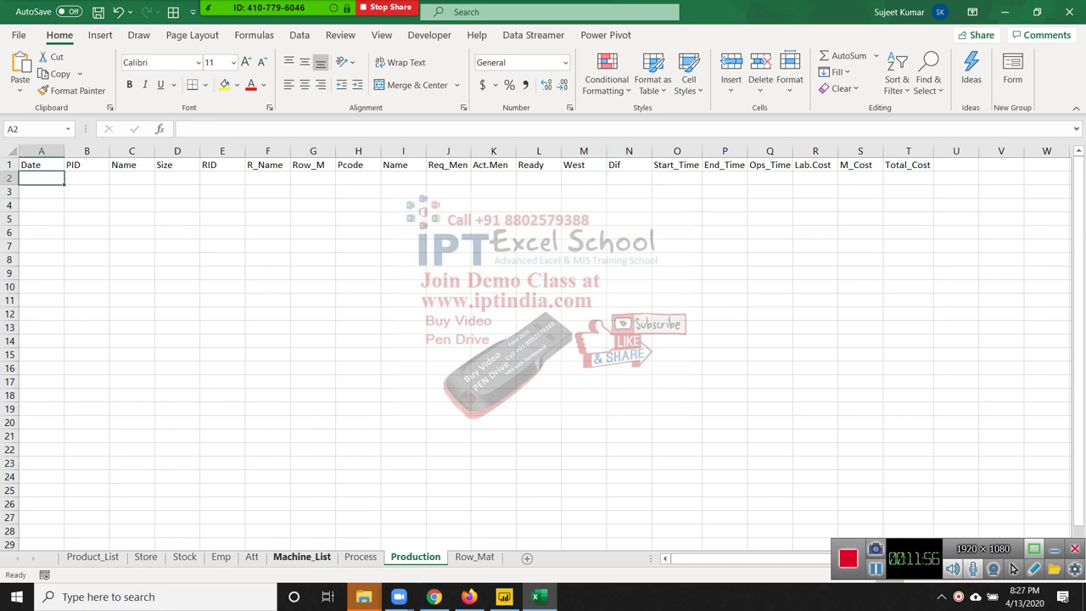
pyautogui.hotkey('ctrl', 'pageup')
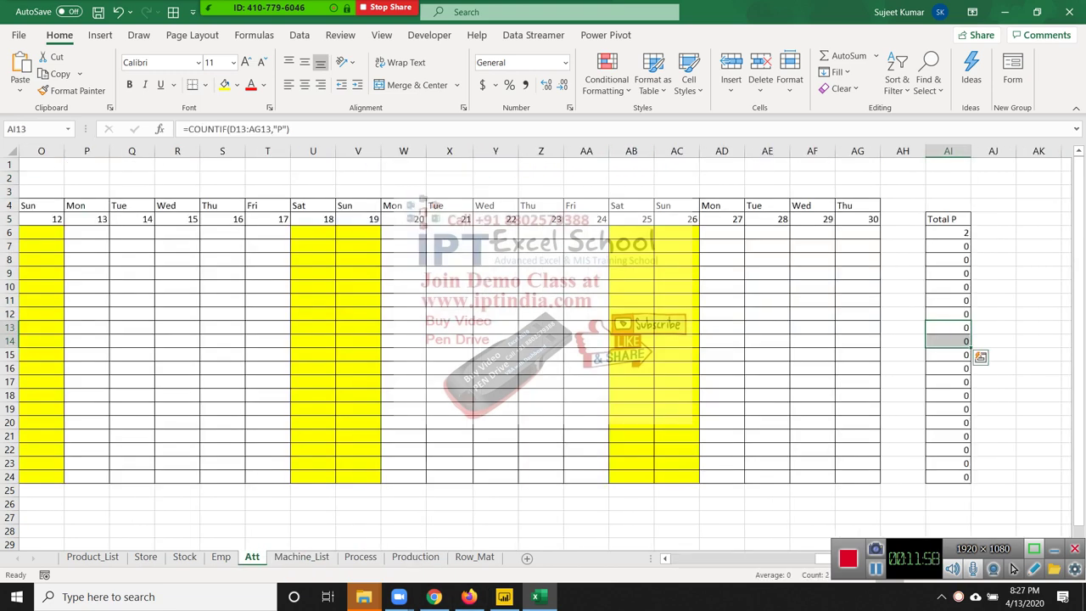
# - On Machine_List, check Cutting's name, Price, Age and the Cost_ParDay formula =D2/(E2*365)
pyautogui.moveTo(313, 260); pyautogui.dragTo(448, 354)
pyautogui.hotkey('ctrl', 'pageup')
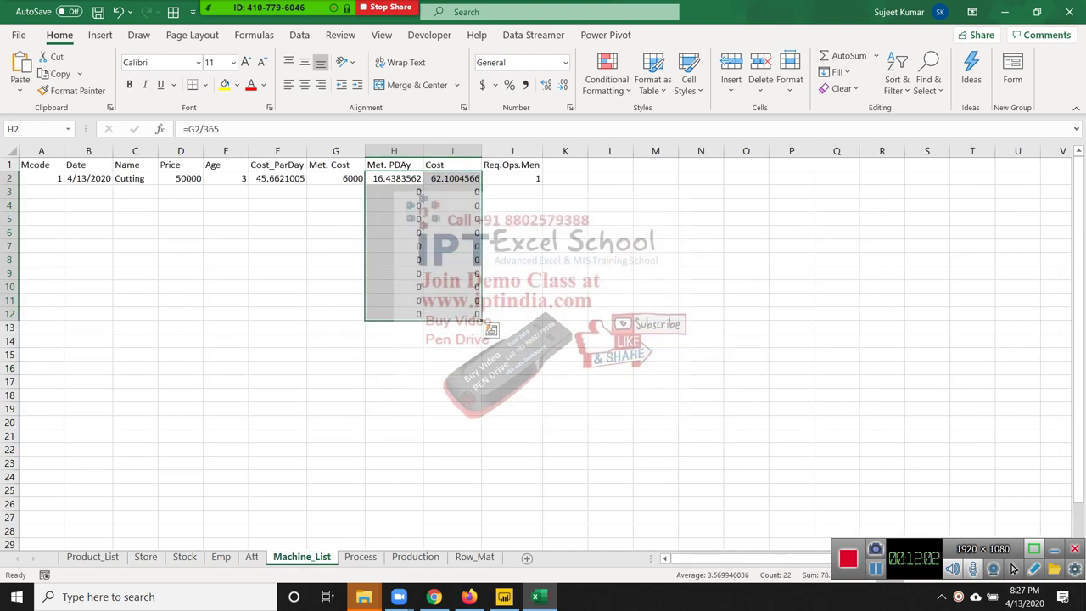
pyautogui.press('Left')
pyautogui.press('Down')
pyautogui.press('Down')
pyautogui.press('Down')
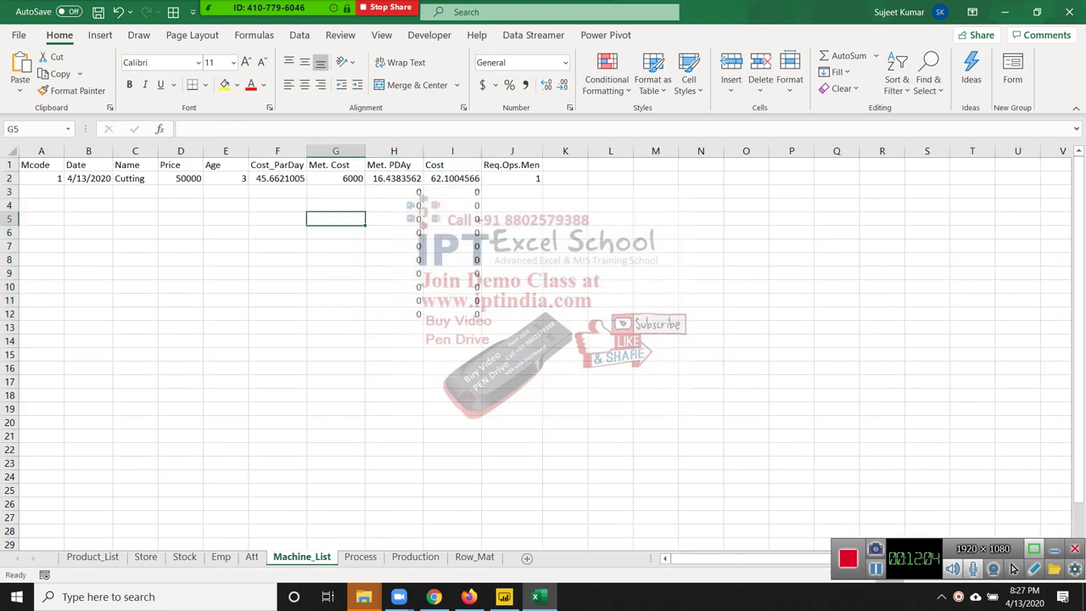
pyautogui.press('Left')
pyautogui.press('Left')
pyautogui.press('Left')
pyautogui.press('Up')
pyautogui.press('Up')
pyautogui.press('Up')
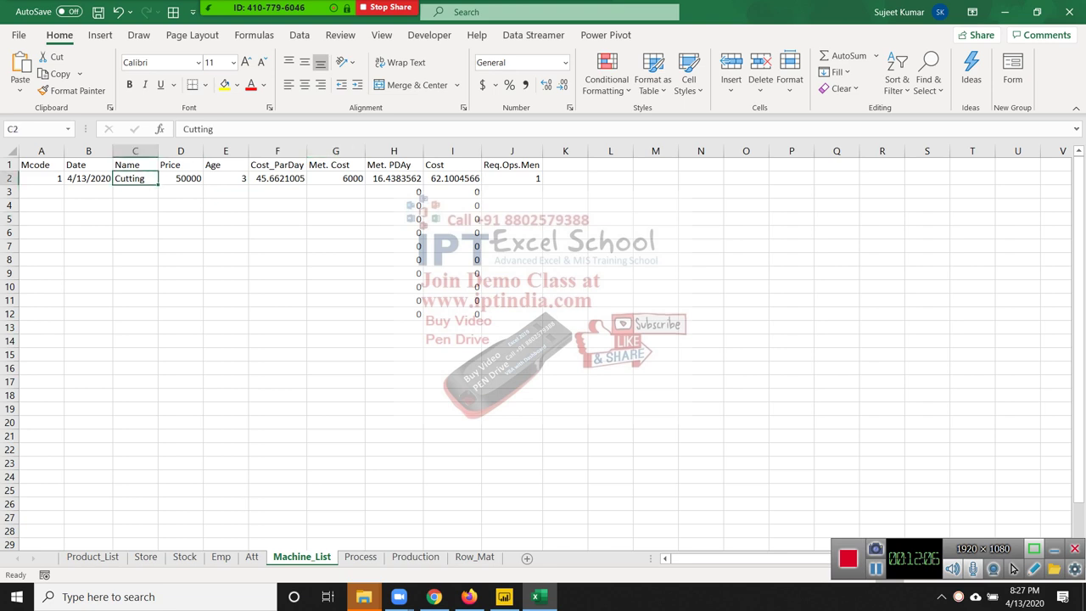
pyautogui.press('Right')
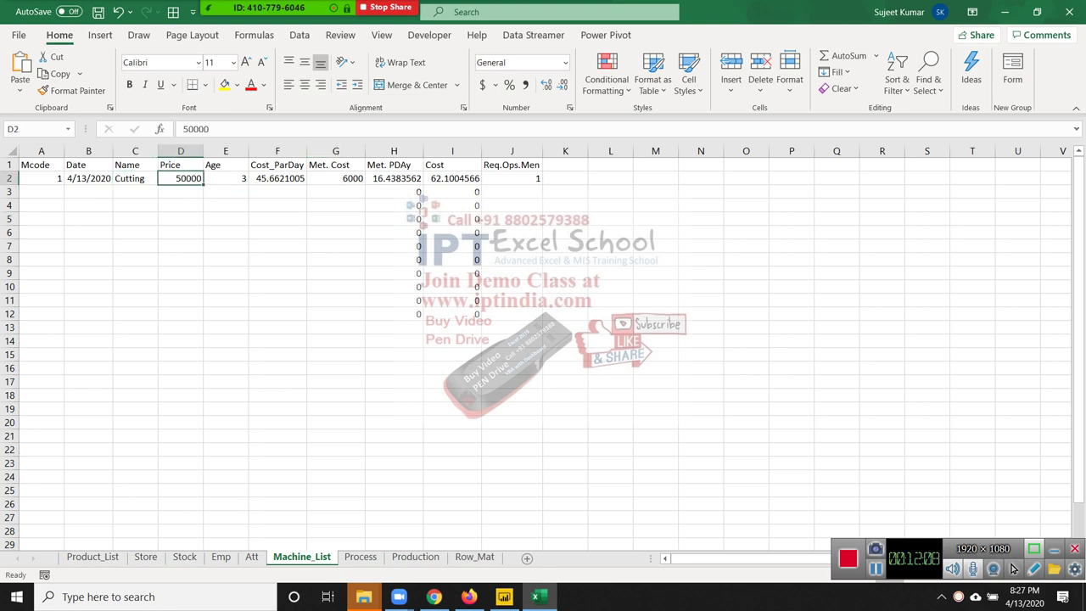
pyautogui.press('Right')
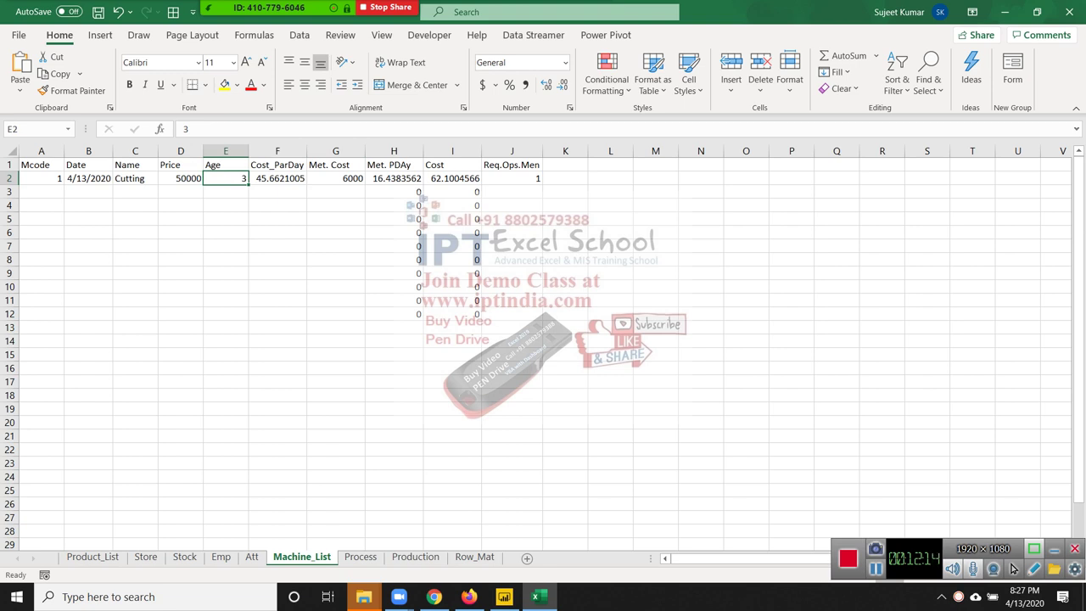
pyautogui.press('Right')
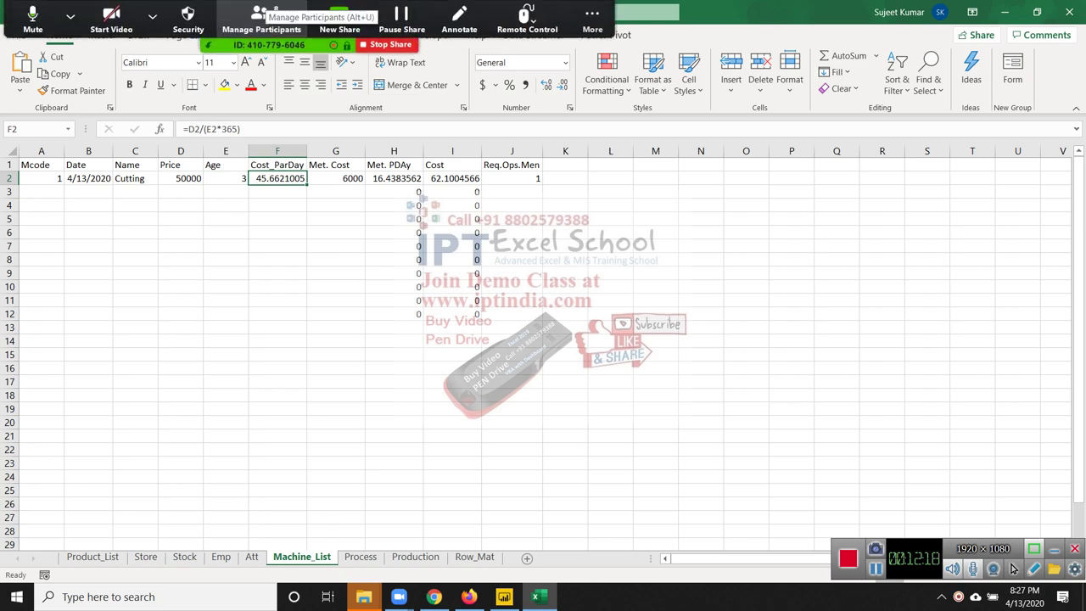
# - Check Met. Cost in G2, Met. PDay =G2/365, Cost =F2+H2 and Req.Ops.Men in J2
pyautogui.hotkey('alt', 'u')
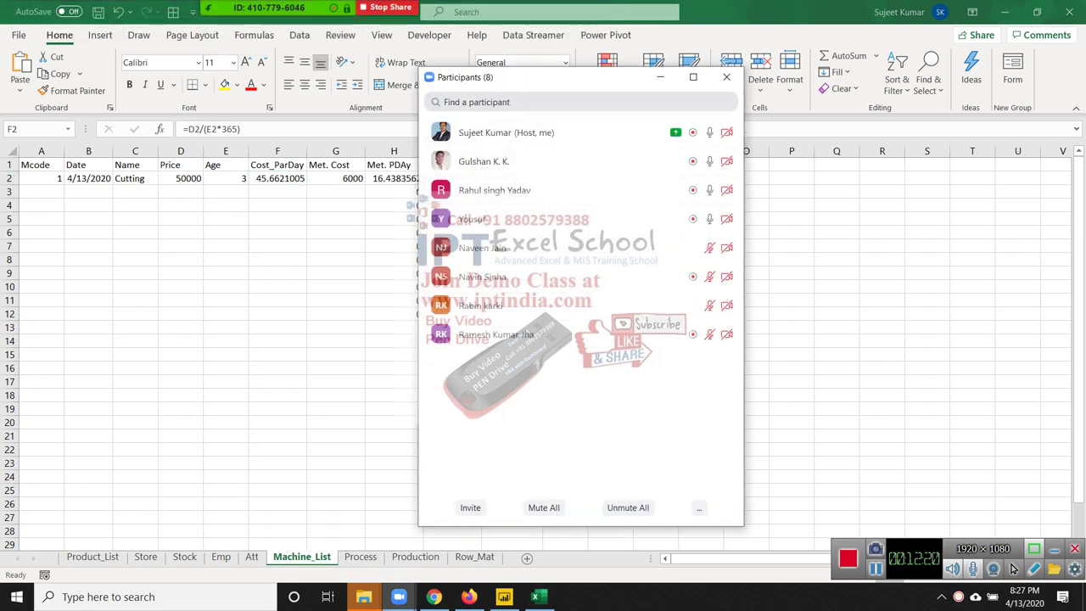
pyautogui.hotkey('alt', 'u')
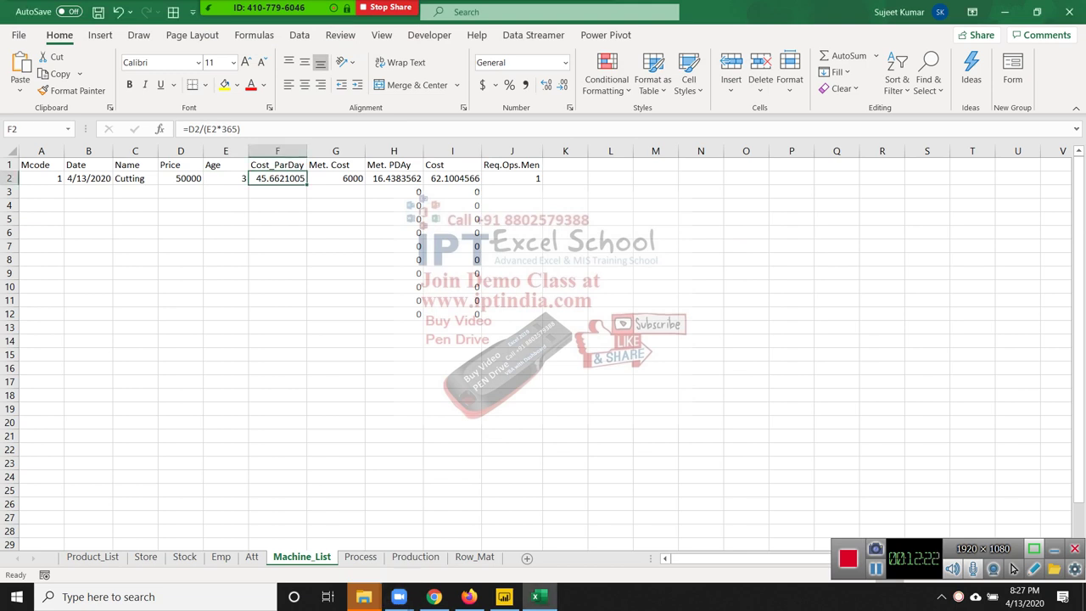
pyautogui.press('Right')
pyautogui.press('F2')
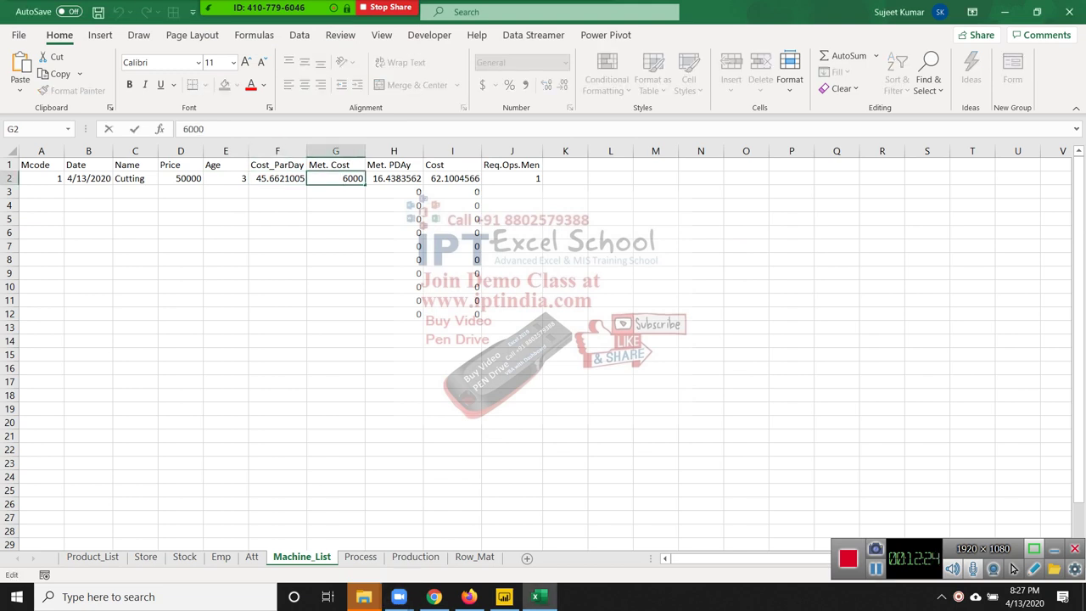
pyautogui.press('Return')
pyautogui.press('Up')
pyautogui.press('Right')
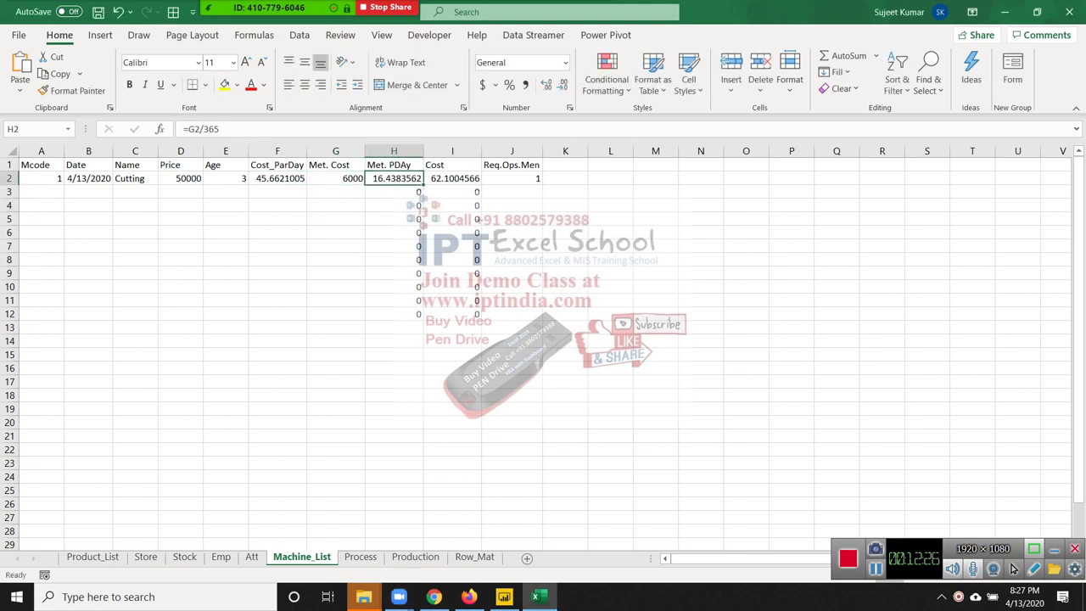
pyautogui.press('Right')
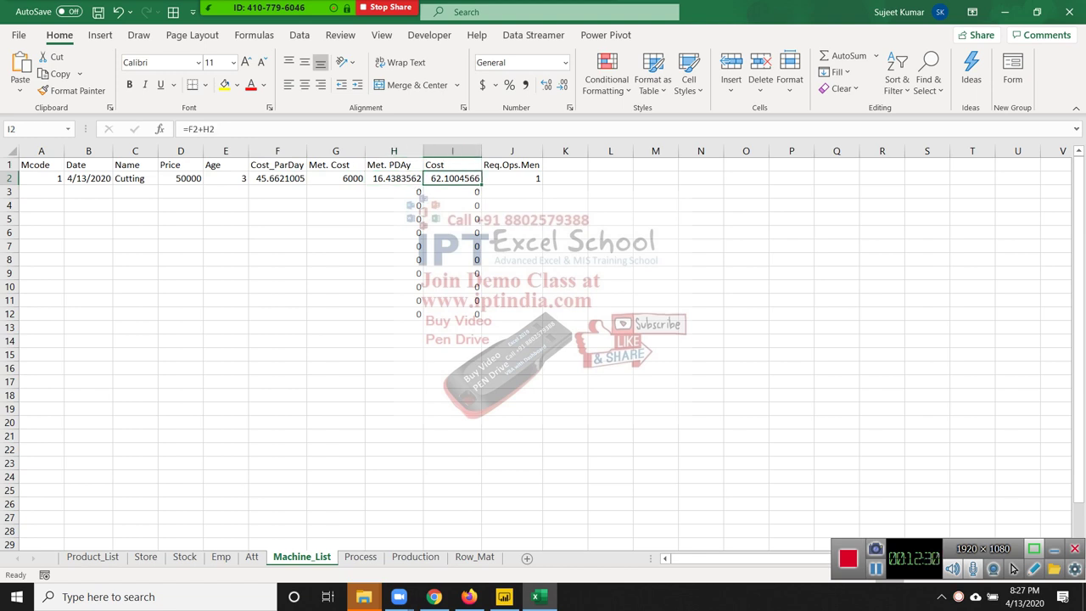
pyautogui.press('Right')
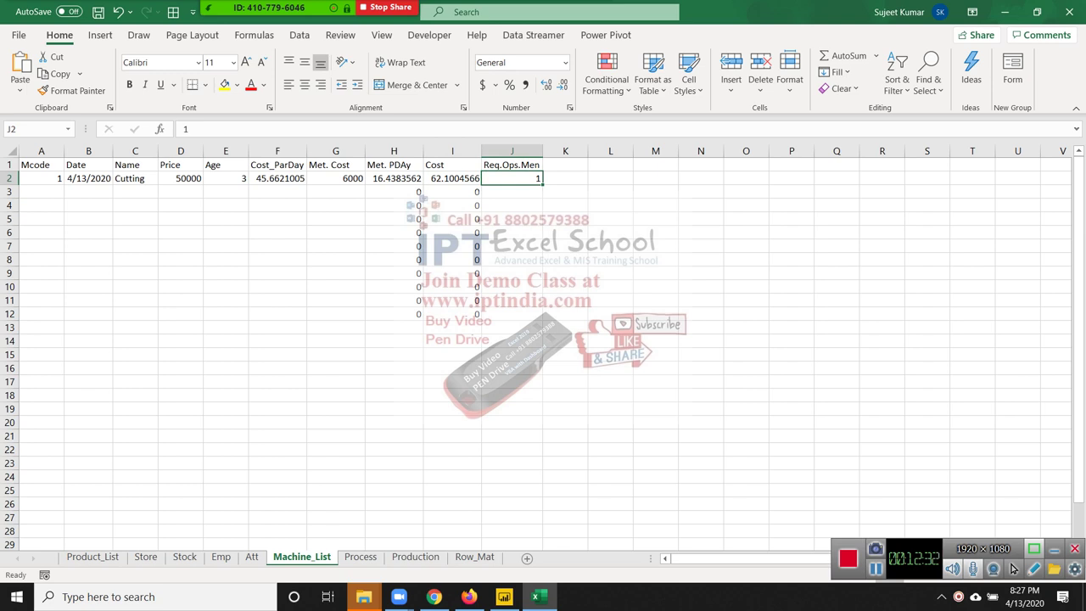
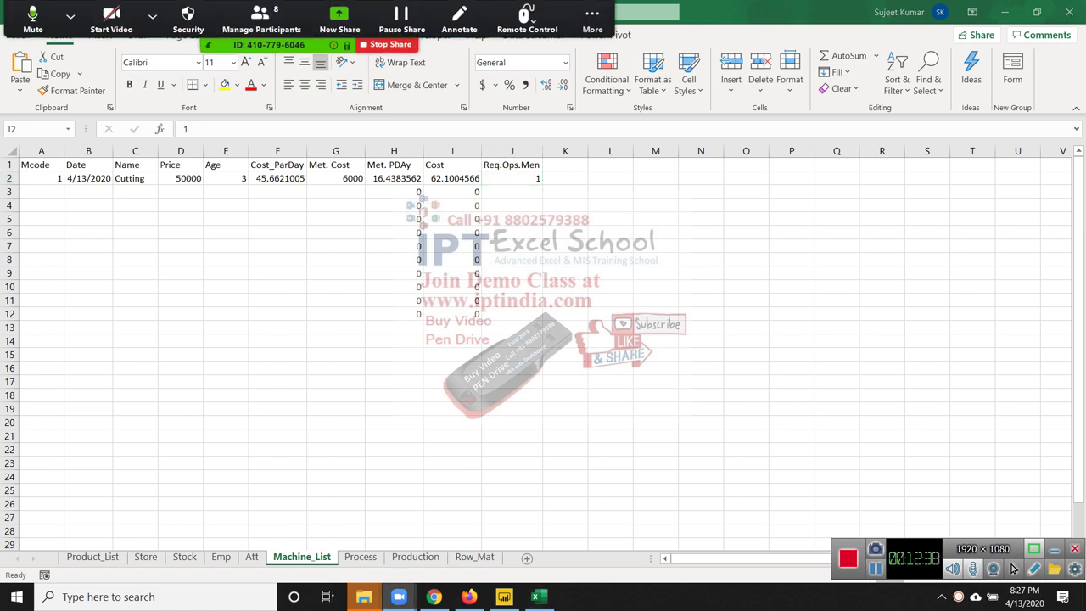
# - Switch to the Process sheet and enter PID 1 in A2
pyautogui.click(262, 20)
pyautogui.hotkey('alt', 'u')
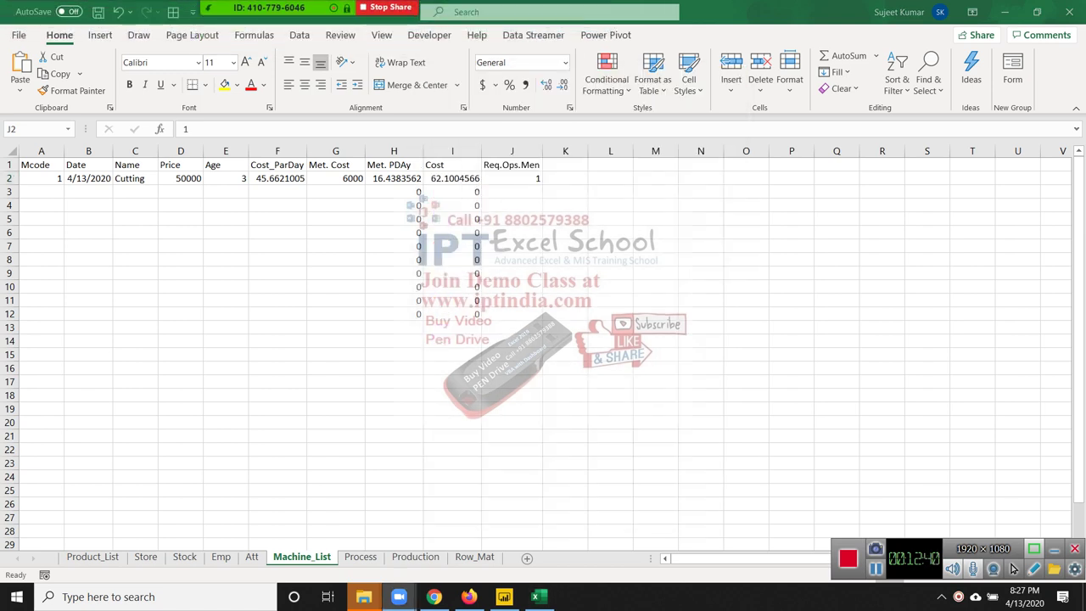
pyautogui.hotkey('ctrl', 'pagedown')
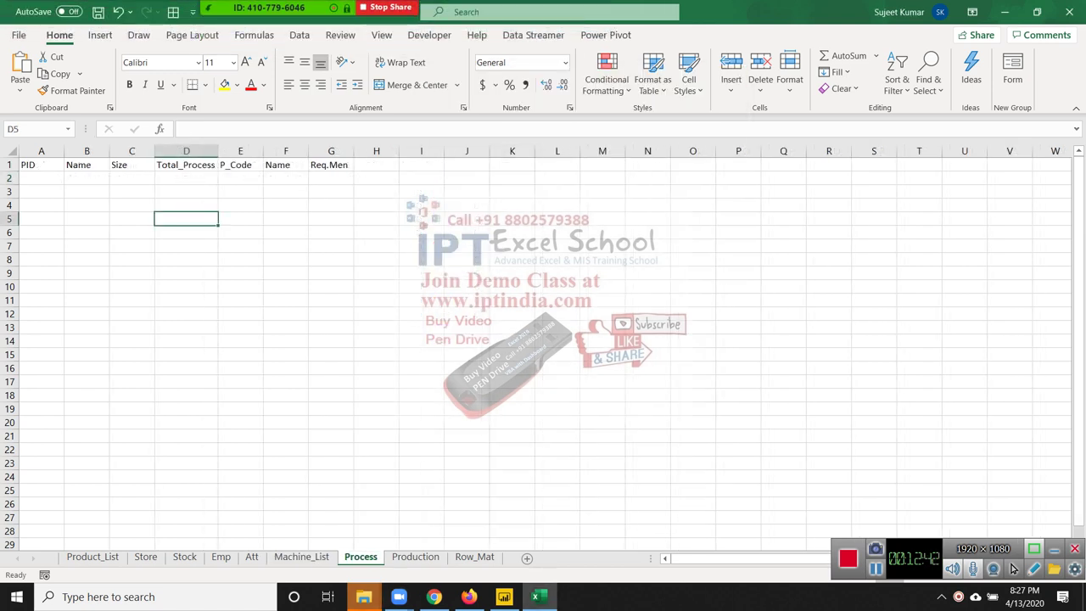
pyautogui.hotkey('ctrl', 'Home')
pyautogui.press('Down')
pyautogui.write('1')
pyautogui.press('Return')
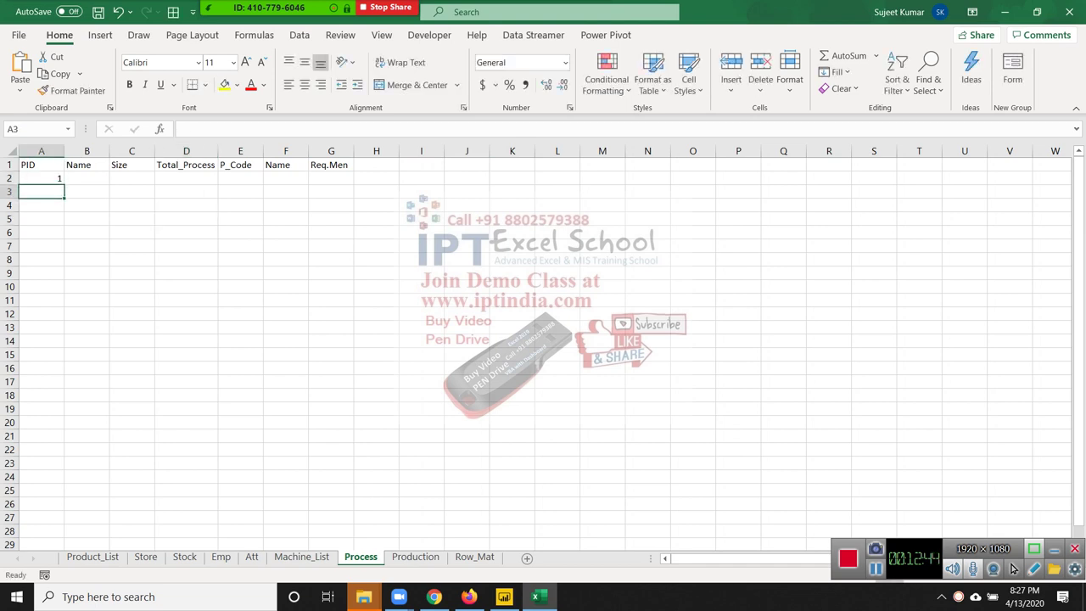
# - Enter =IF(B3>0,A2+1,0) in A3 so the PID increments
pyautogui.write('=IF(')
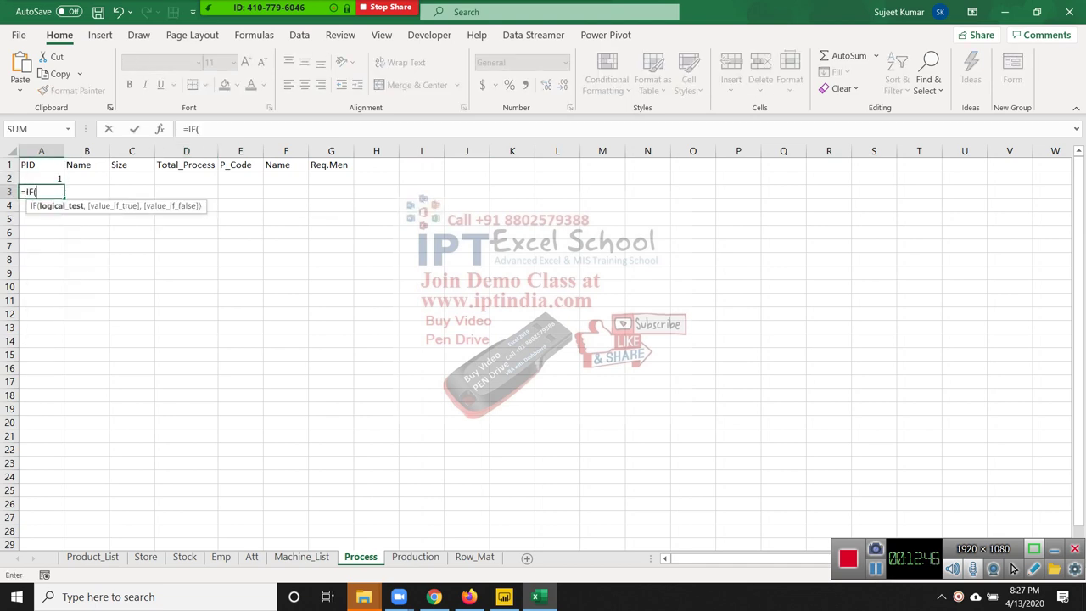
pyautogui.press('Right')
pyautogui.write('>0')
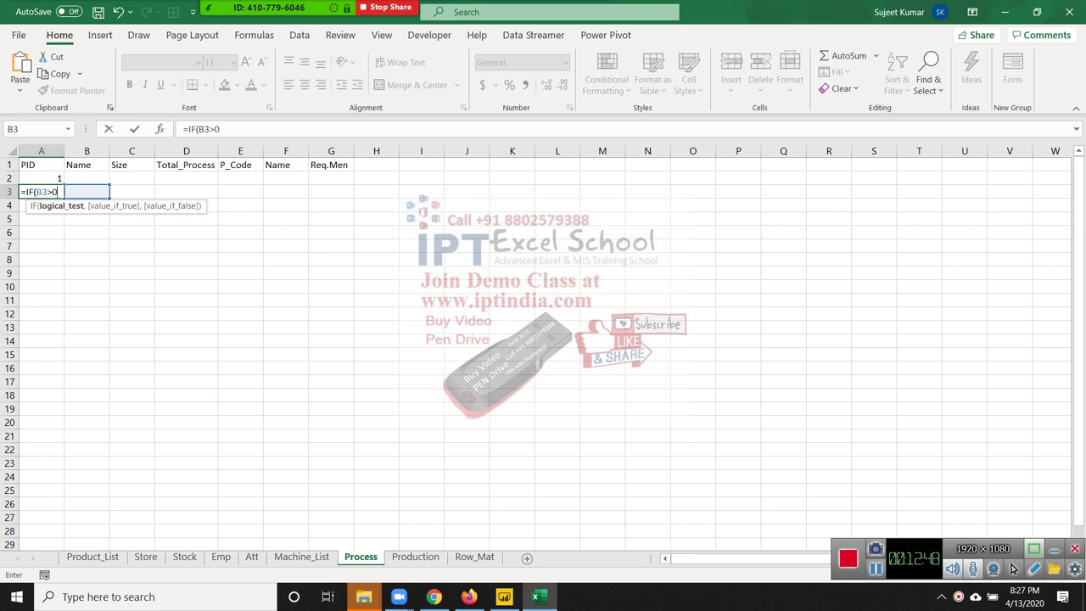
pyautogui.write(',')
pyautogui.press('Up')
pyautogui.write('+')
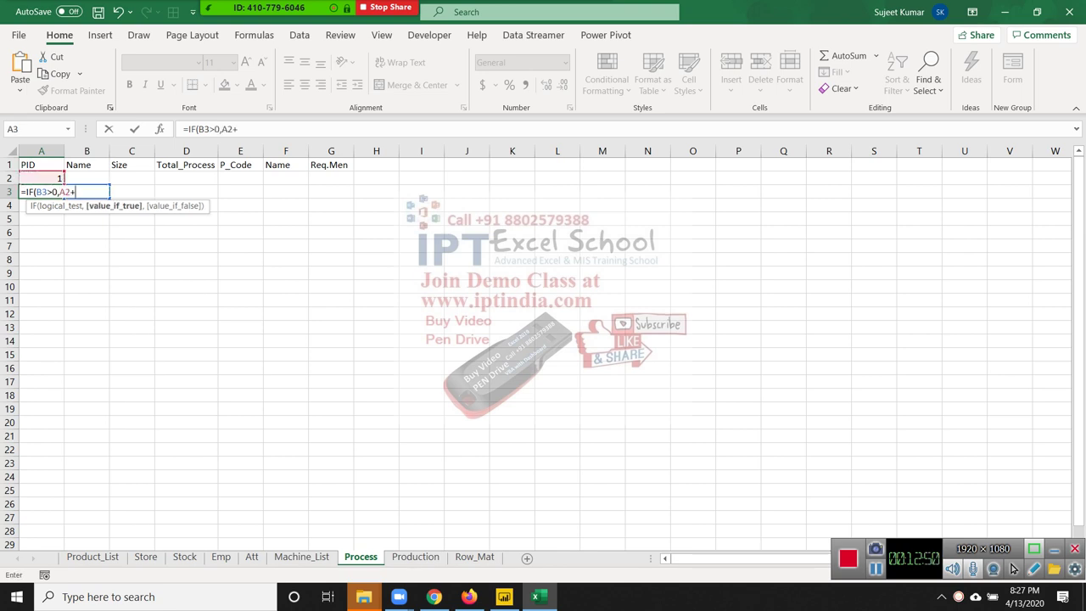
pyautogui.write('1,')
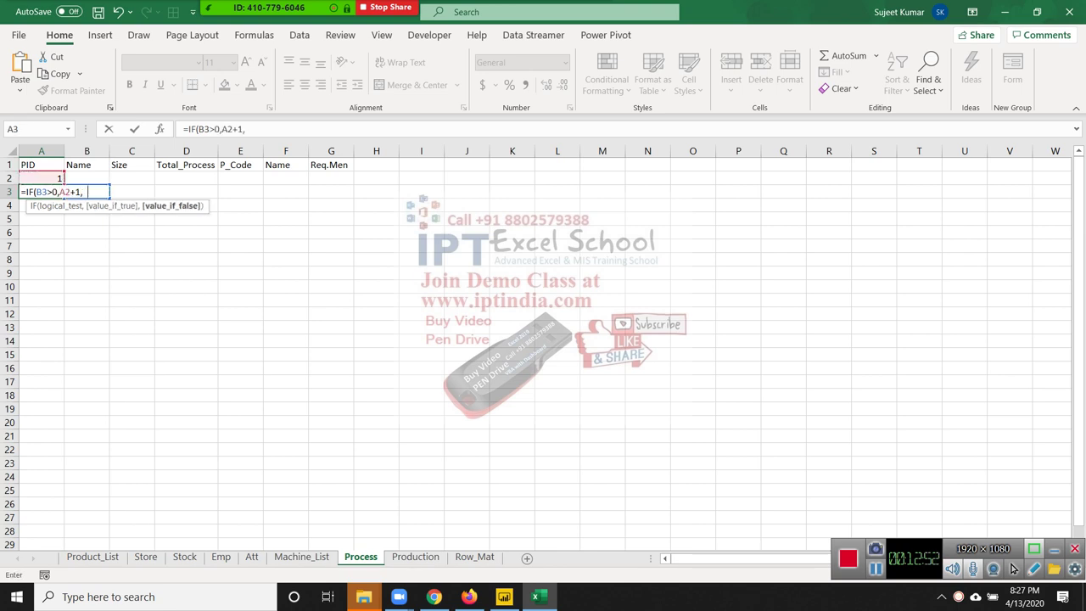
pyautogui.write('0')
pyautogui.press('Return')
# - Rename the Req.Men header in column G to Mcode
pyautogui.press('Up')
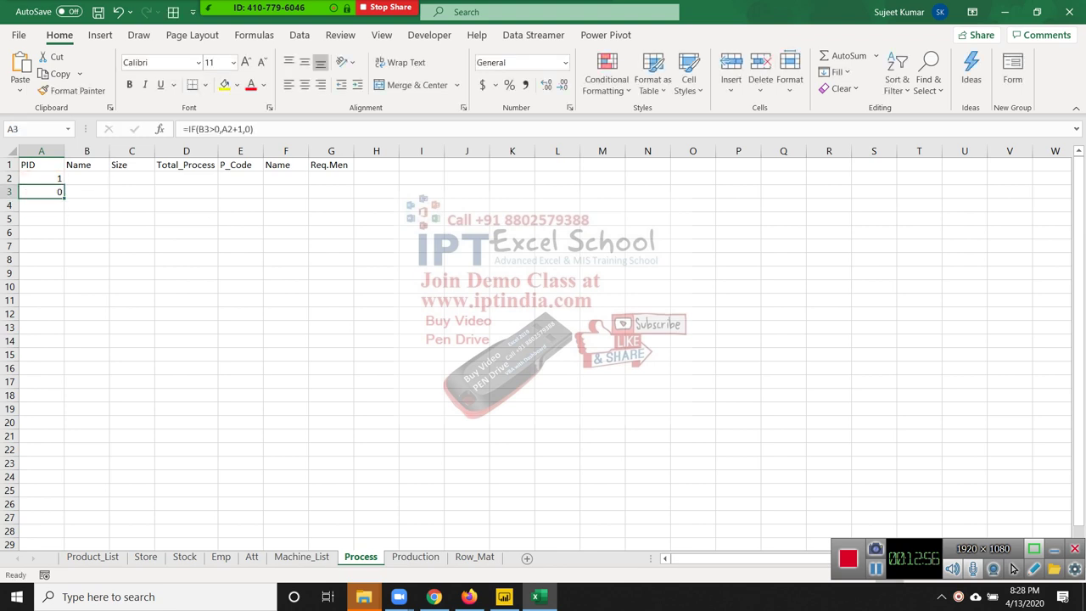
pyautogui.press('Up')
pyautogui.press('Up')
pyautogui.press('Right')
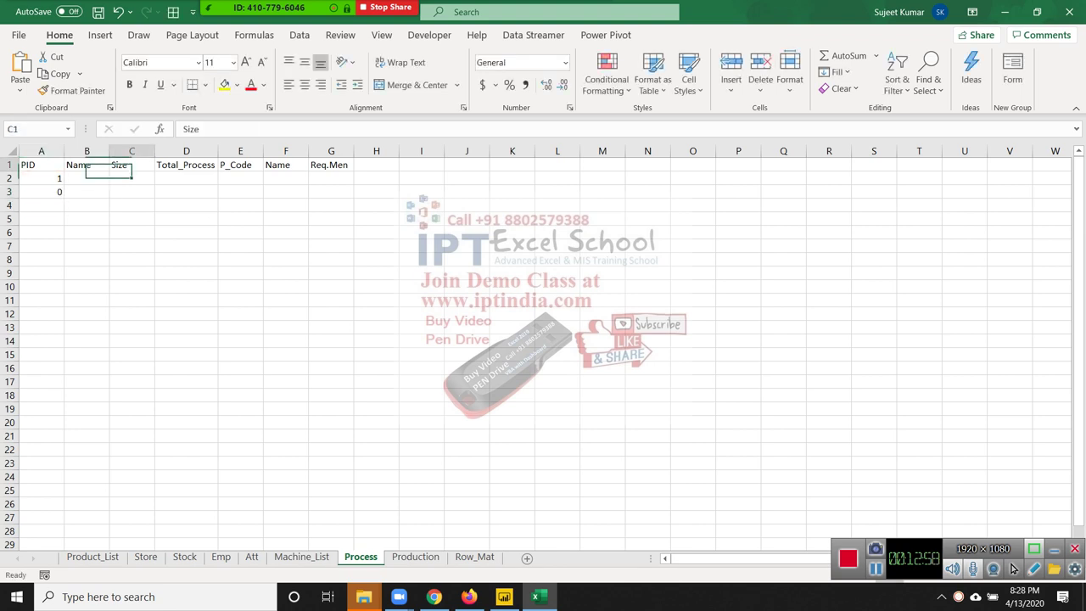
pyautogui.press('Right')
pyautogui.press('Right')
pyautogui.press('Right')
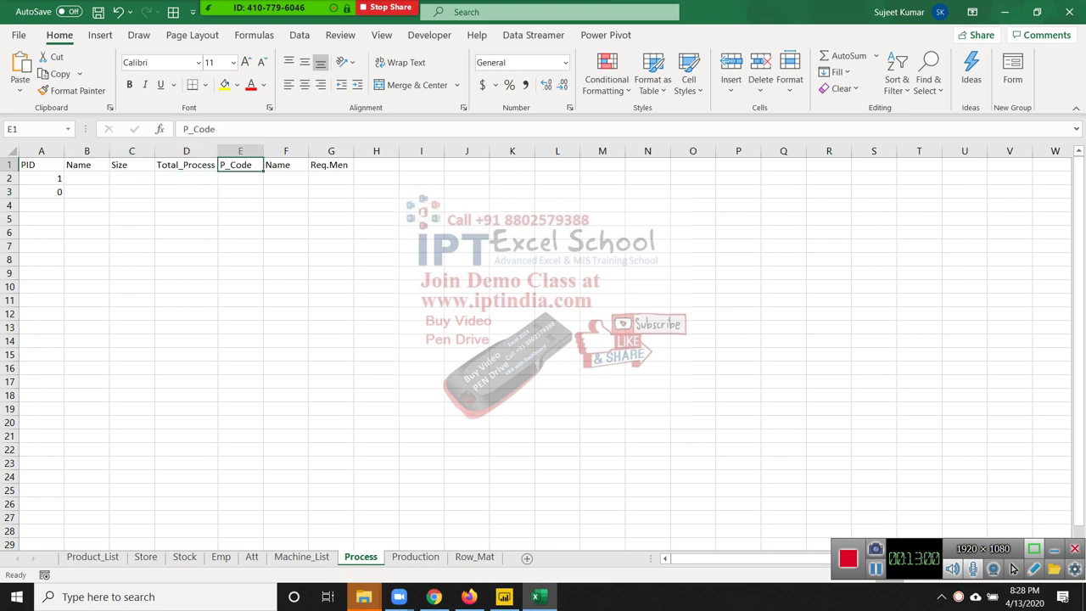
pyautogui.press('Right')
pyautogui.press('Right')
pyautogui.press('Right')
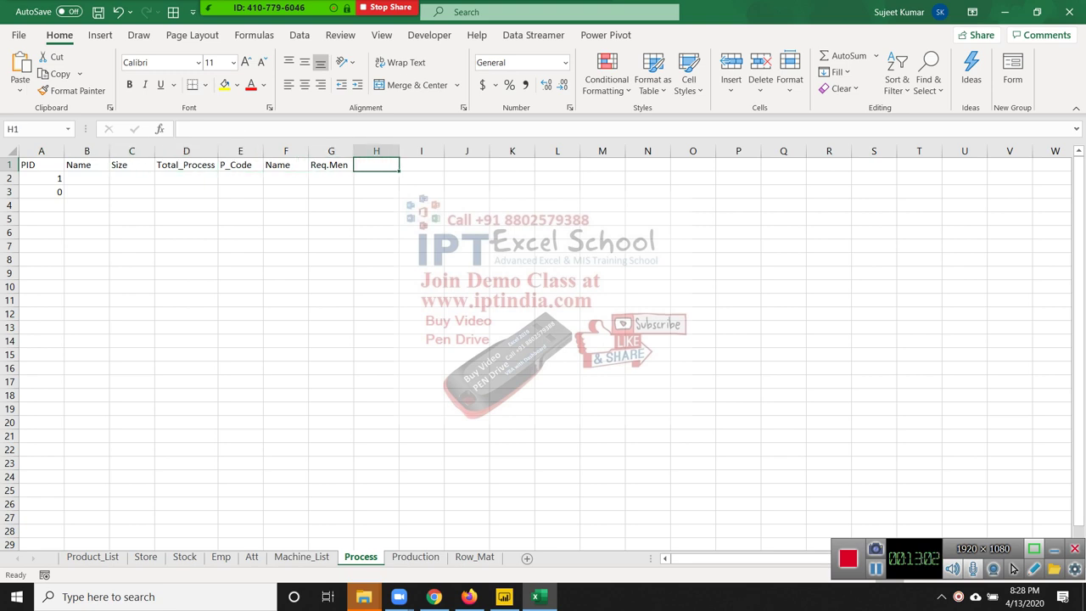
pyautogui.press('Left')
pyautogui.press('Delete')
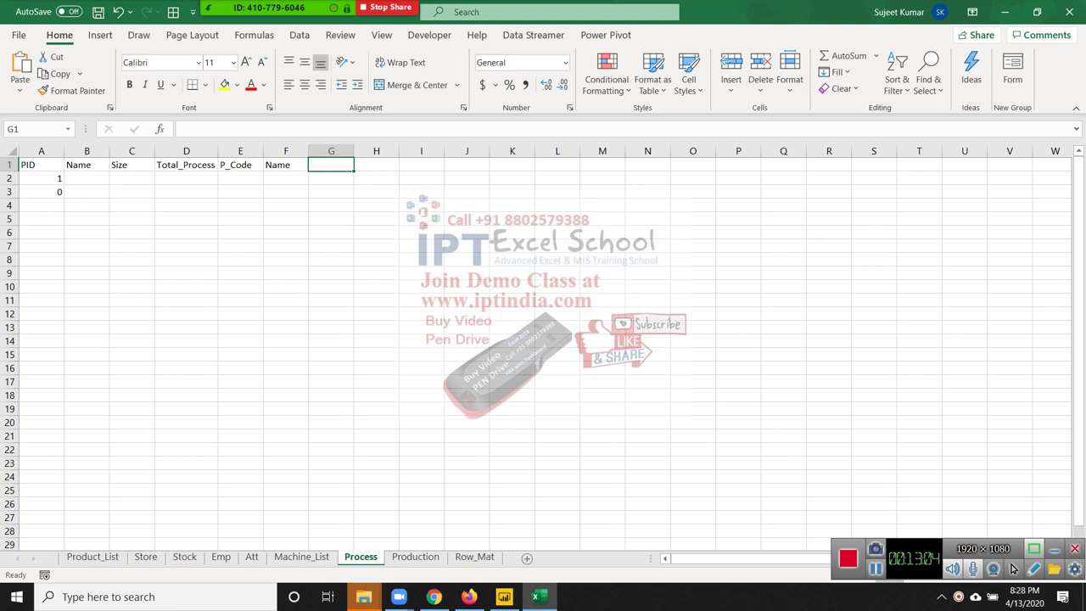
pyautogui.write('Ma')
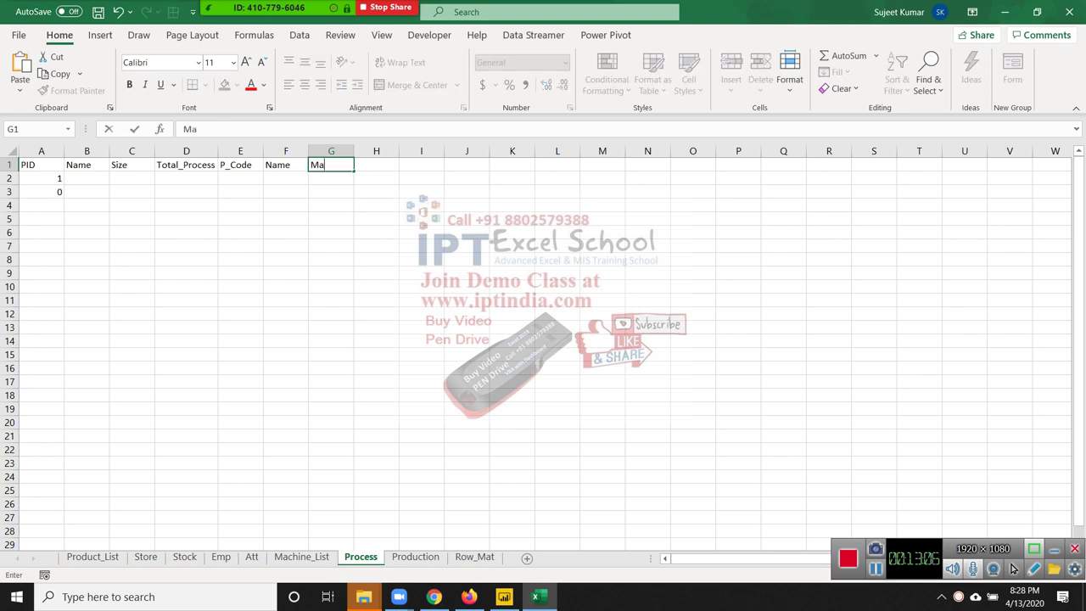
pyautogui.press('BackSpace')
pyautogui.write('Code')
pyautogui.press('Tab')
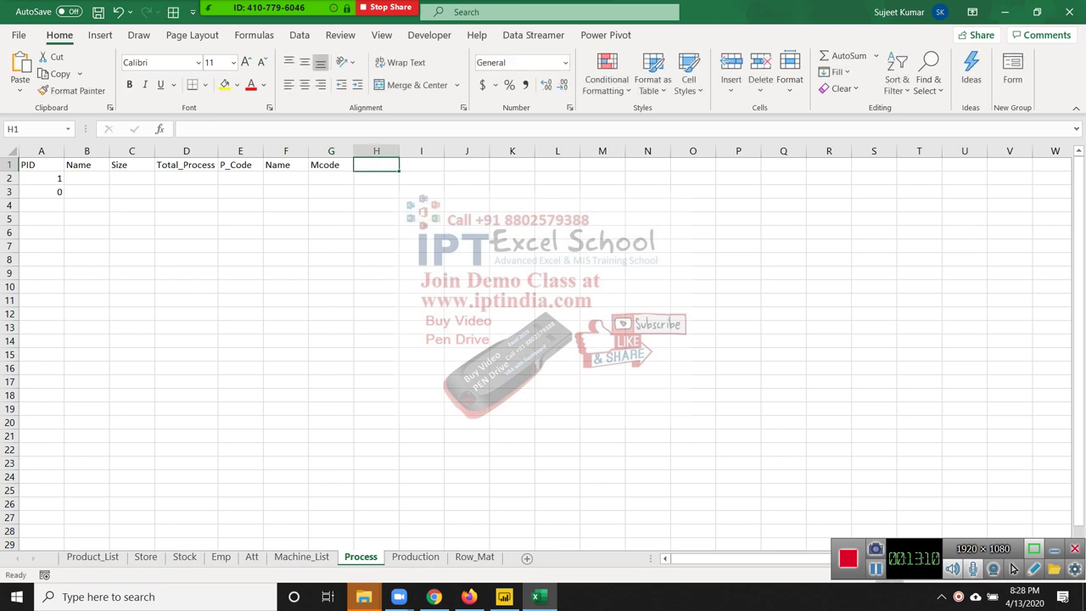
pyautogui.press('Return')
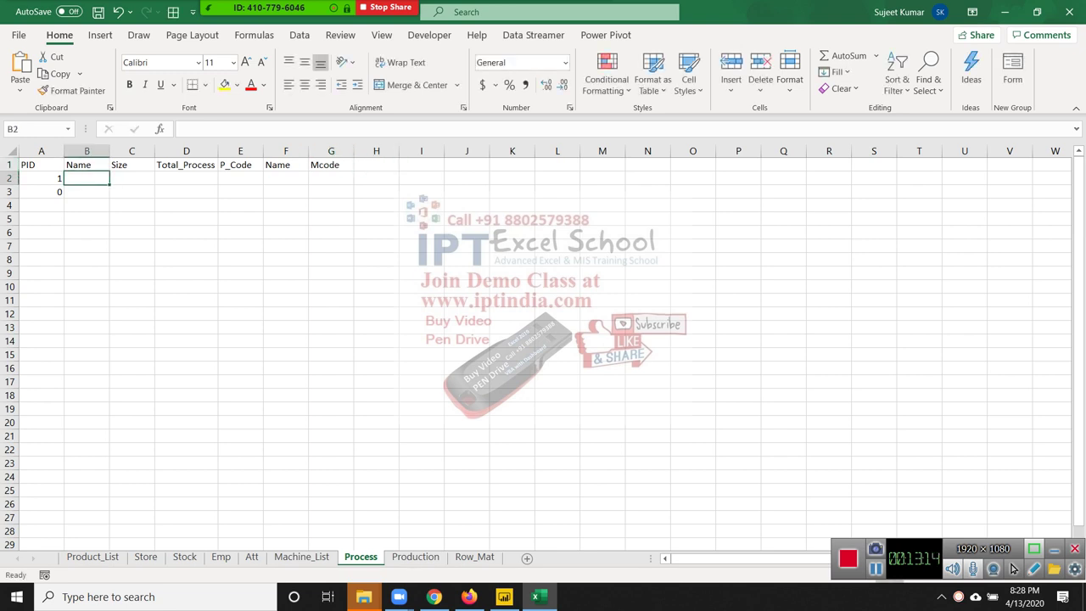
# - Enter a VLOOKUP in B2 returning column 3 of Product_List A:F for the PID in A2
pyautogui.write('=vl')
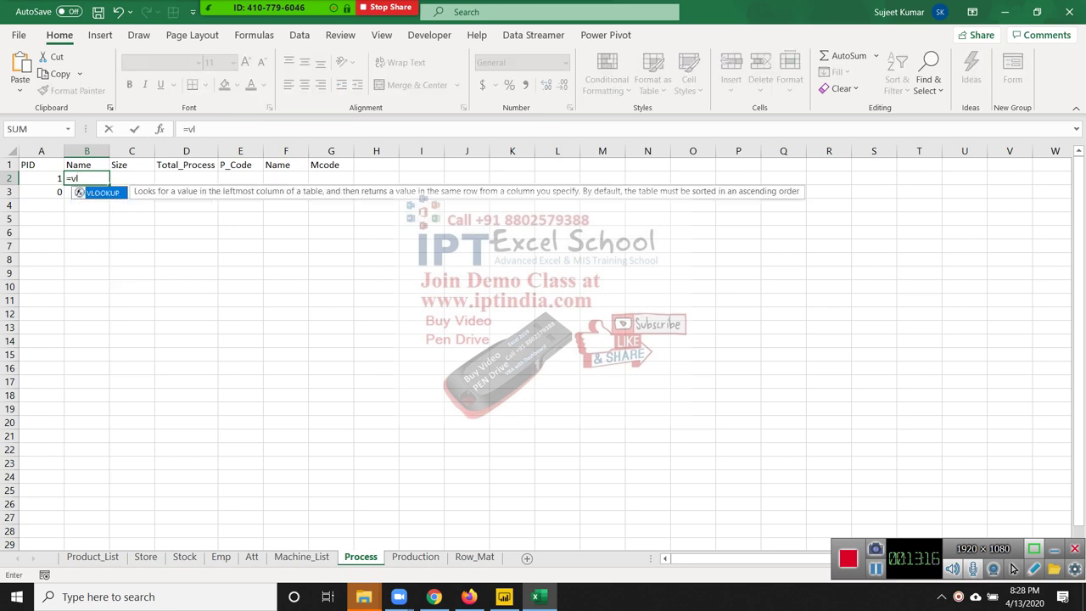
pyautogui.press('Tab')
pyautogui.press('Left')
pyautogui.write(',')
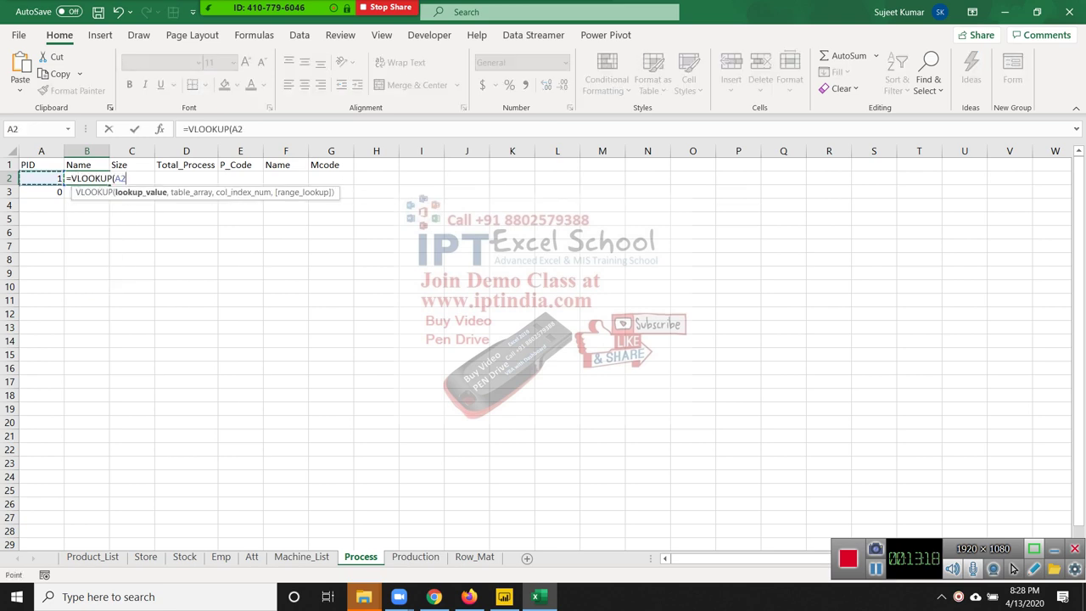
pyautogui.click(92, 556)
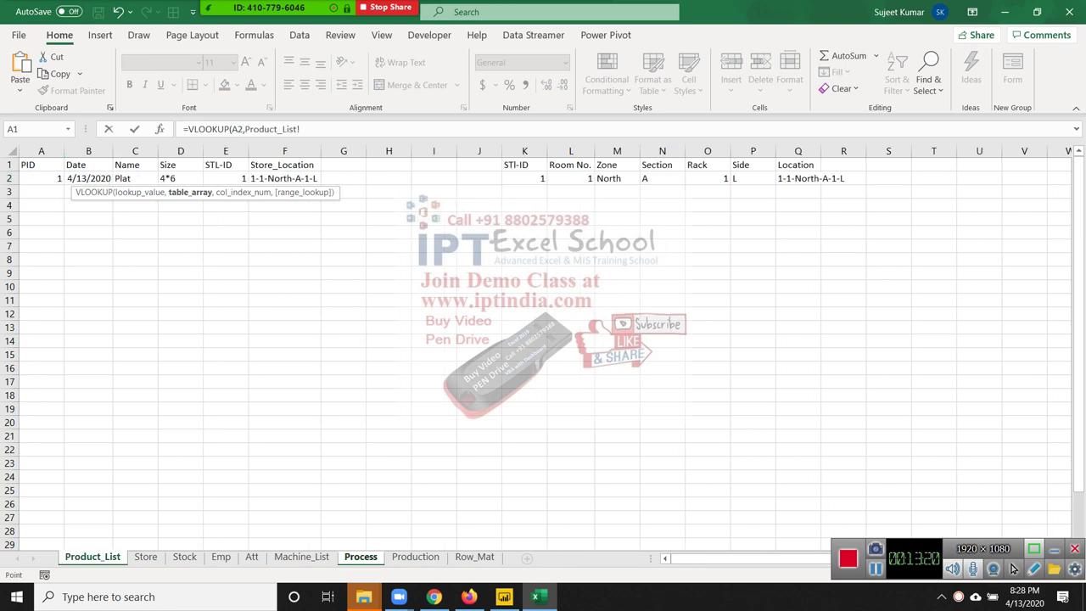
pyautogui.moveTo(41, 151); pyautogui.dragTo(136, 151)
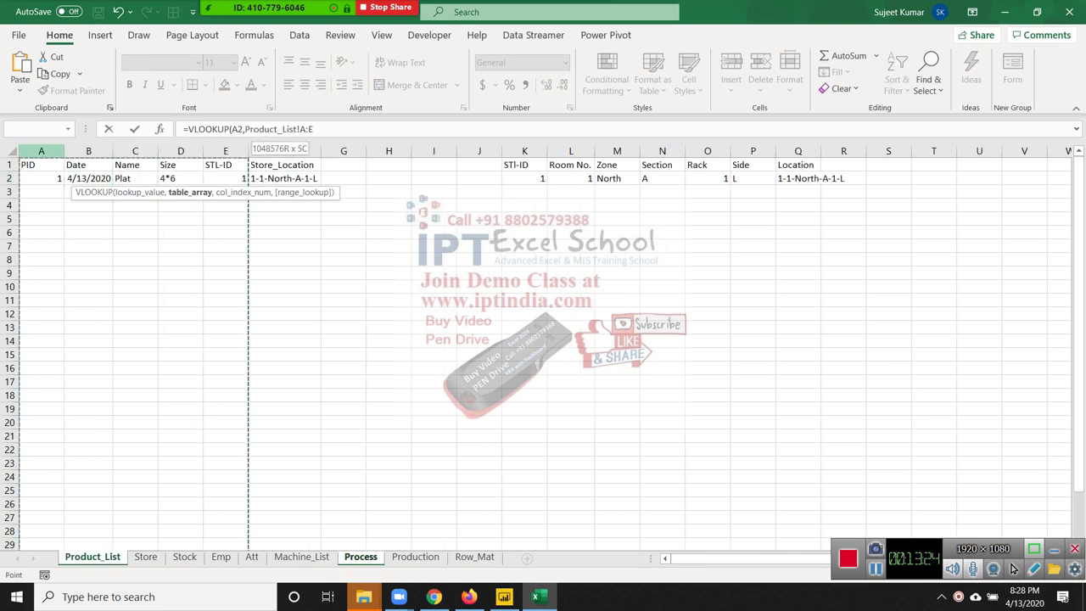
pyautogui.moveTo(153, 151); pyautogui.dragTo(314, 151)
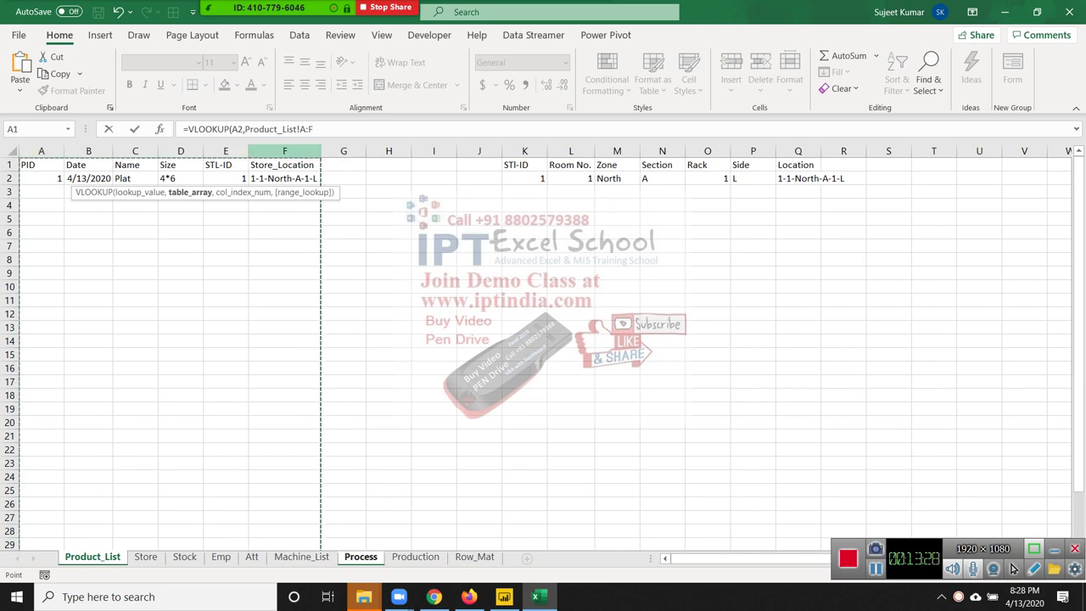
pyautogui.write(',3,0')
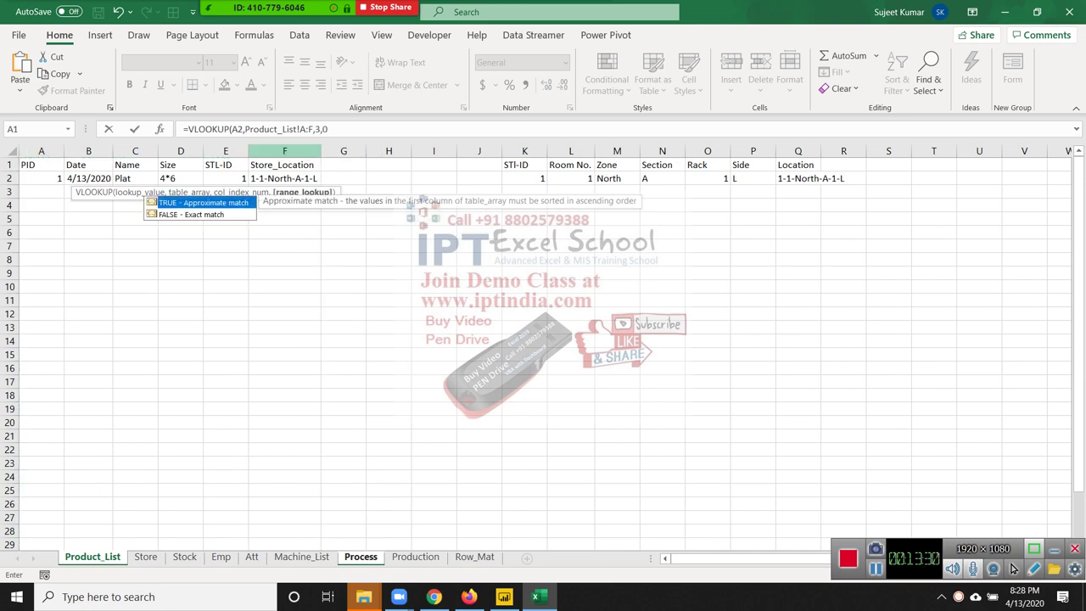
pyautogui.press('Return')
pyautogui.press('Up')
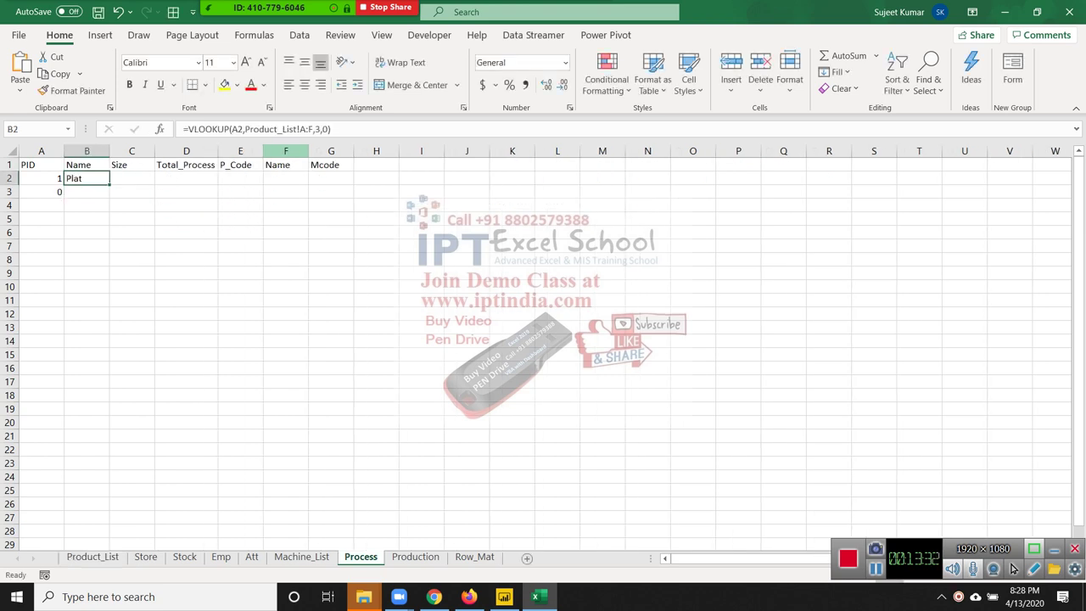
# - Add a Size lookup in C2: =VLOOKUP(A2,Product_List!A:F,3,0)
pyautogui.press('Right')
pyautogui.write('=vl')
pyautogui.press('Tab')
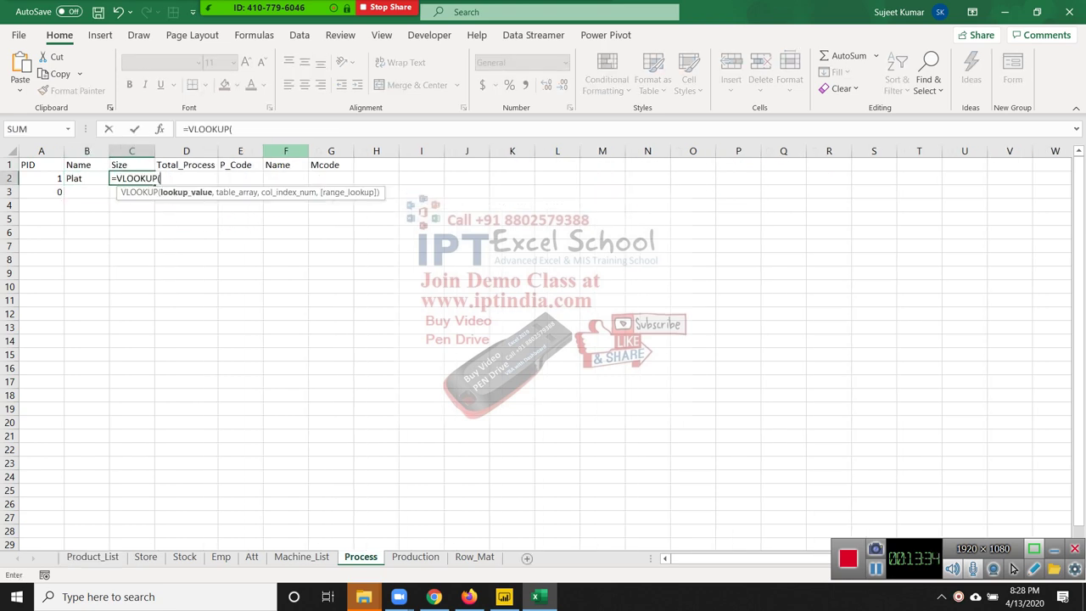
pyautogui.press('Left')
pyautogui.press('Left')
pyautogui.write(',')
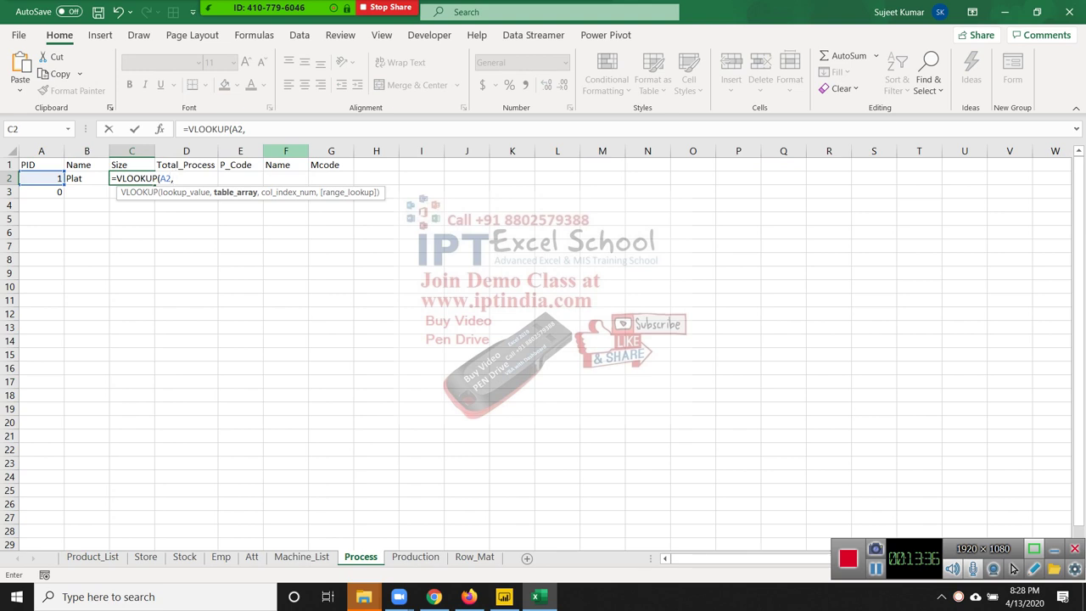
pyautogui.hotkey('ctrl', 'pageup')
pyautogui.hotkey('ctrl', 'pageup')
pyautogui.hotkey('ctrl', 'pageup')
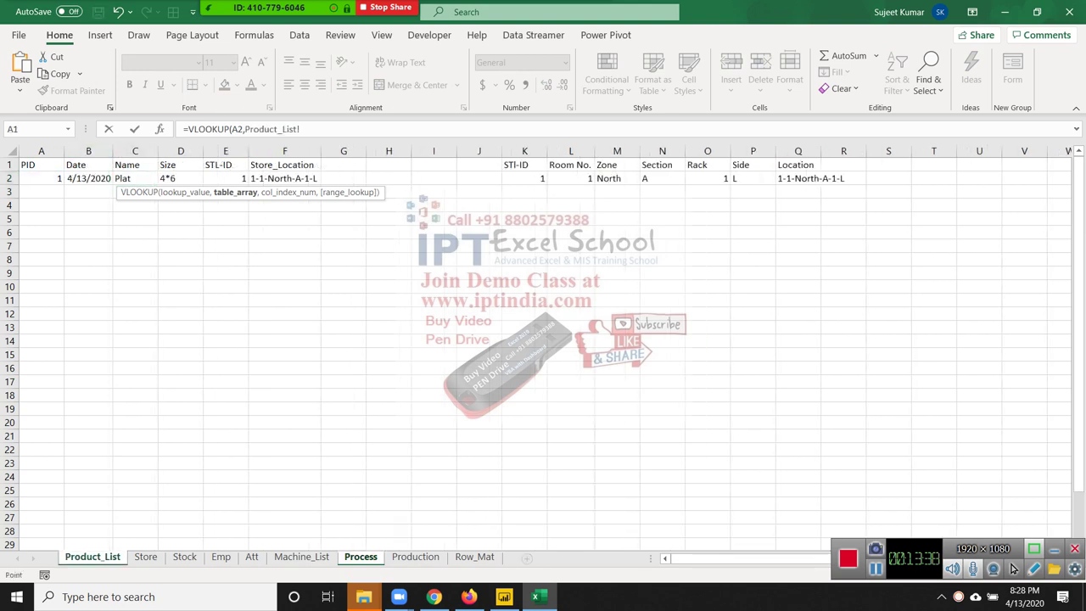
pyautogui.hotkey('ctrl', 'space')
pyautogui.hotkey('shift', 'Right')
pyautogui.hotkey('shift', 'Right')
pyautogui.hotkey('shift', 'Right')
pyautogui.hotkey('shift', 'Right')
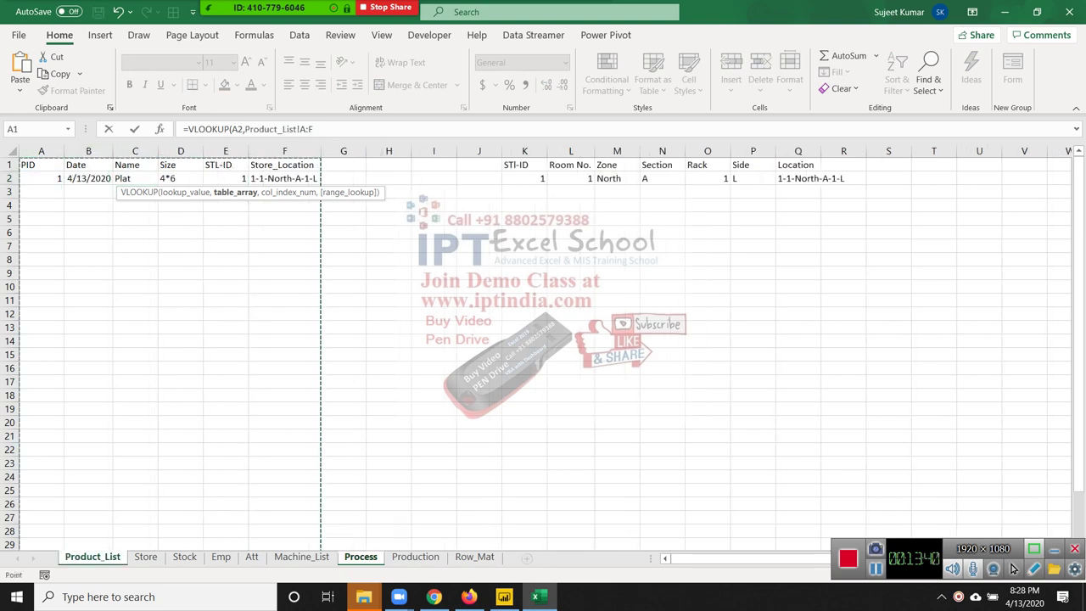
pyautogui.write(',')
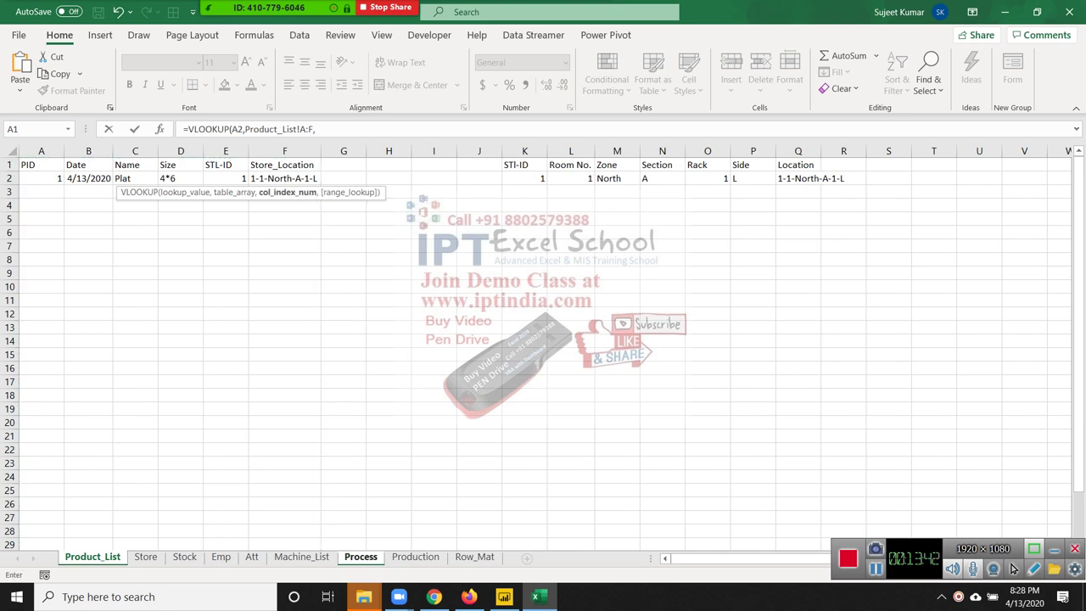
pyautogui.write('3,0)')
pyautogui.press('Return')
pyautogui.press('Up')
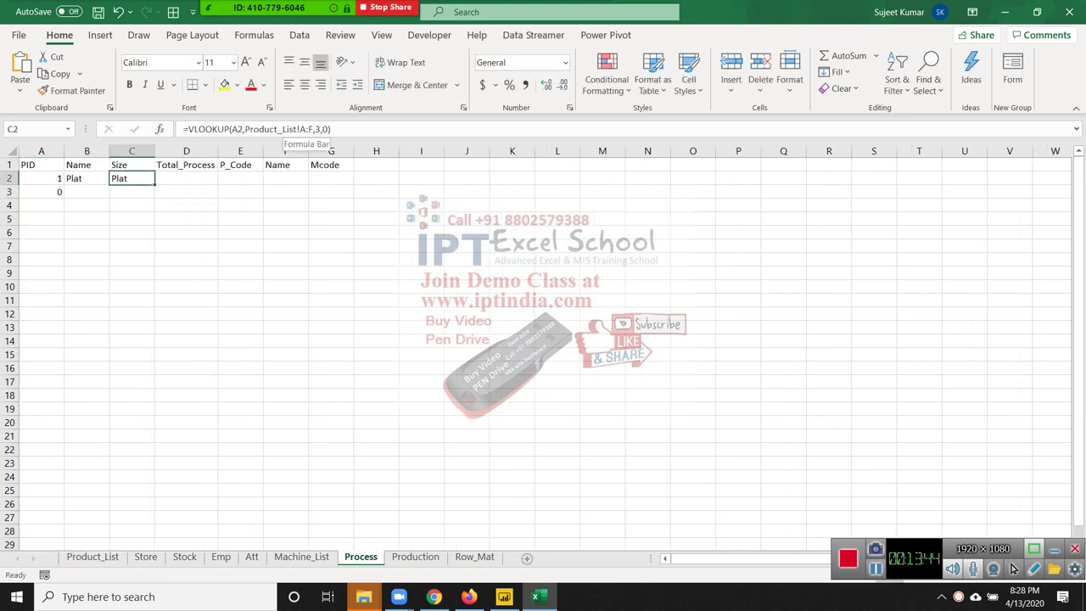
# - Wrap B2's VLOOKUP in IFERROR with "" as the fallback
pyautogui.press('Left')
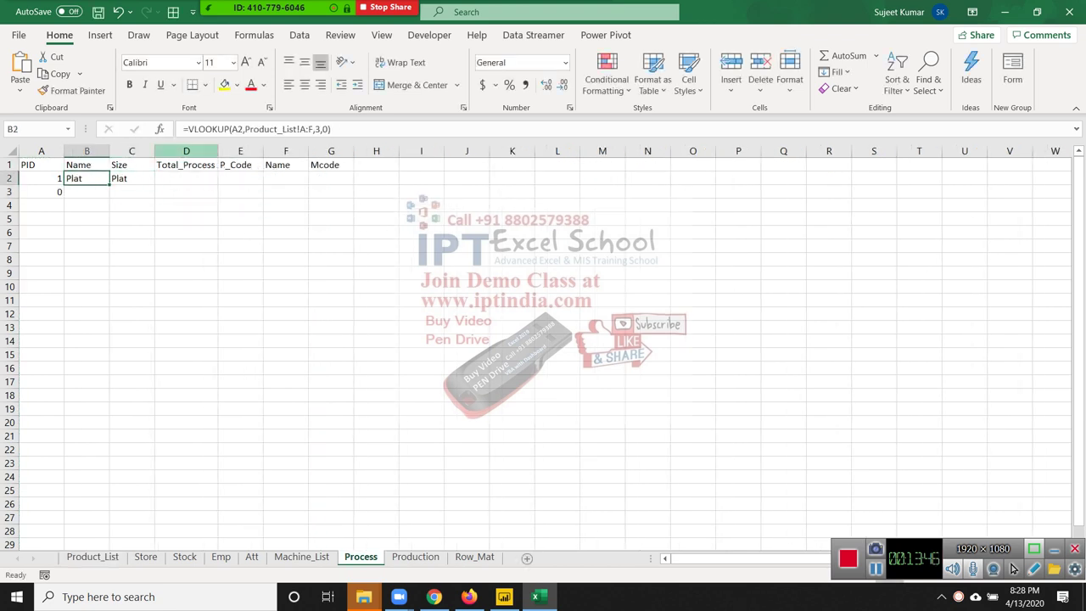
pyautogui.press('F2')
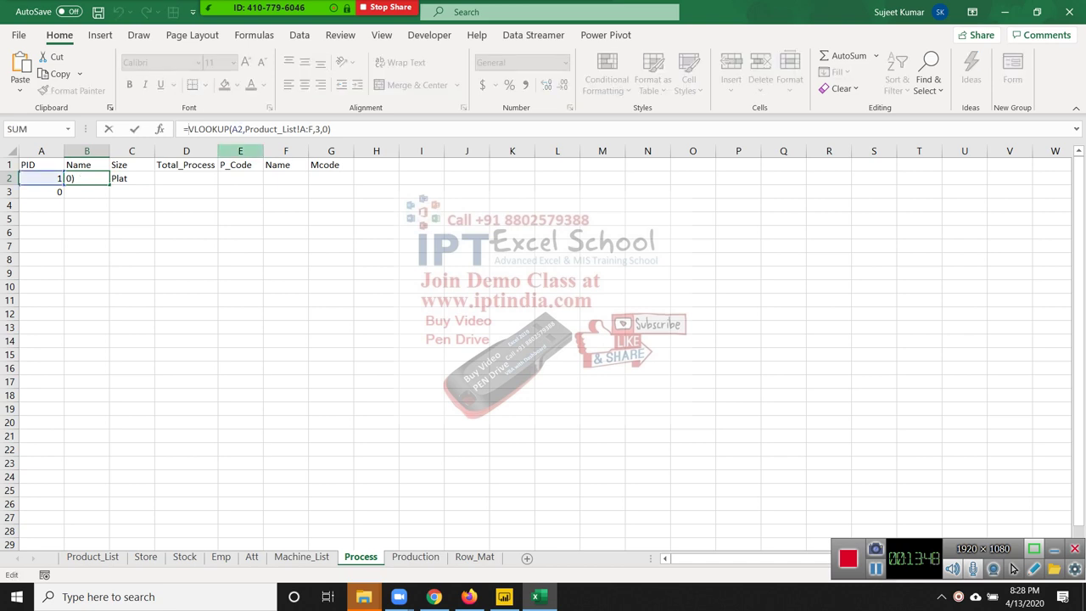
pyautogui.write('if')
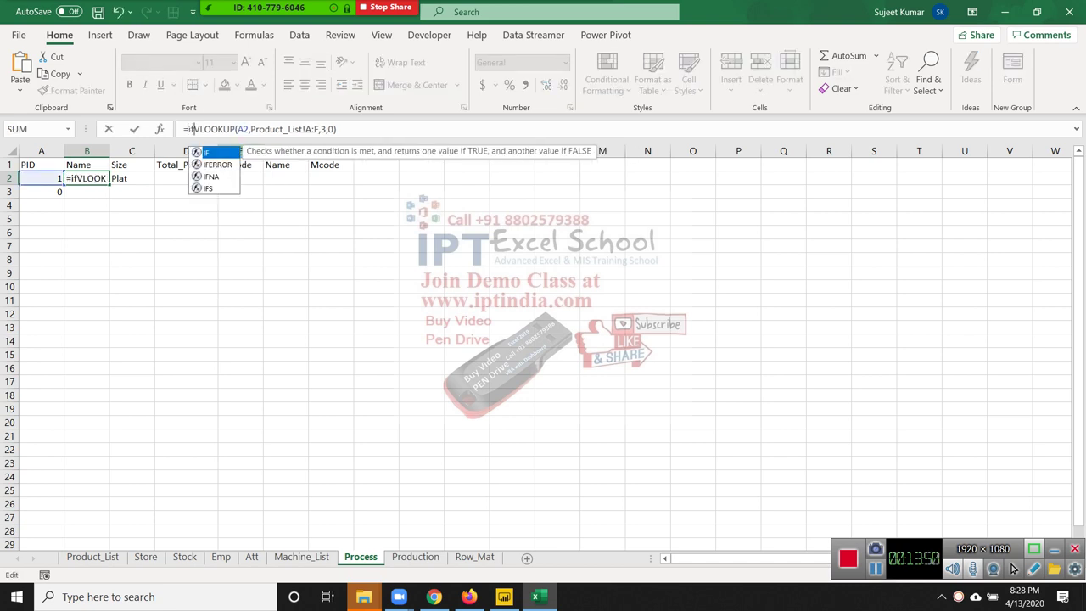
pyautogui.press('Down')
pyautogui.press('Tab')
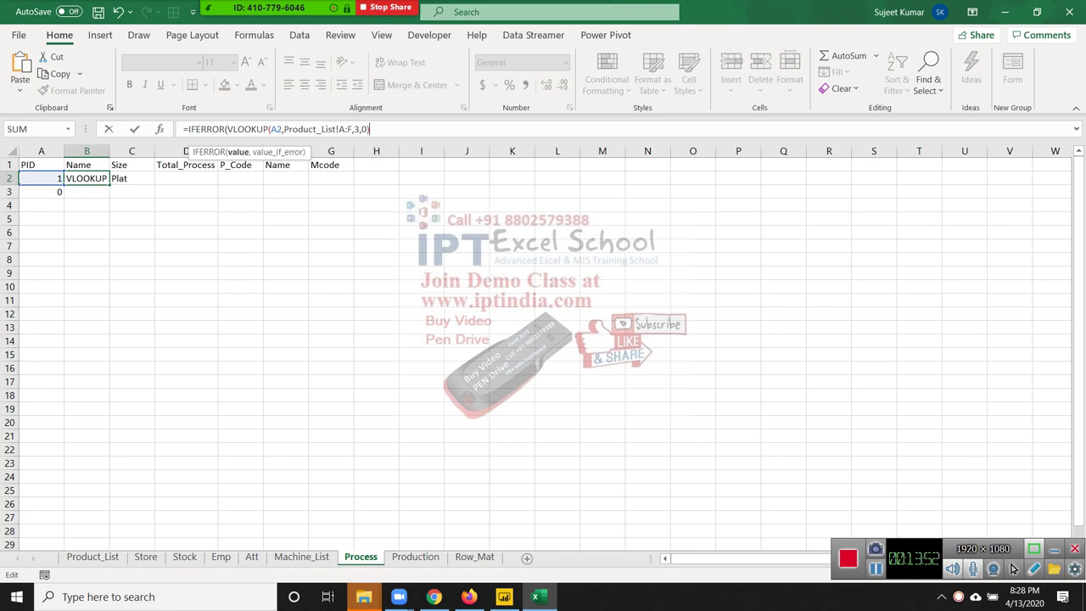
pyautogui.press('End')
pyautogui.write(',"')
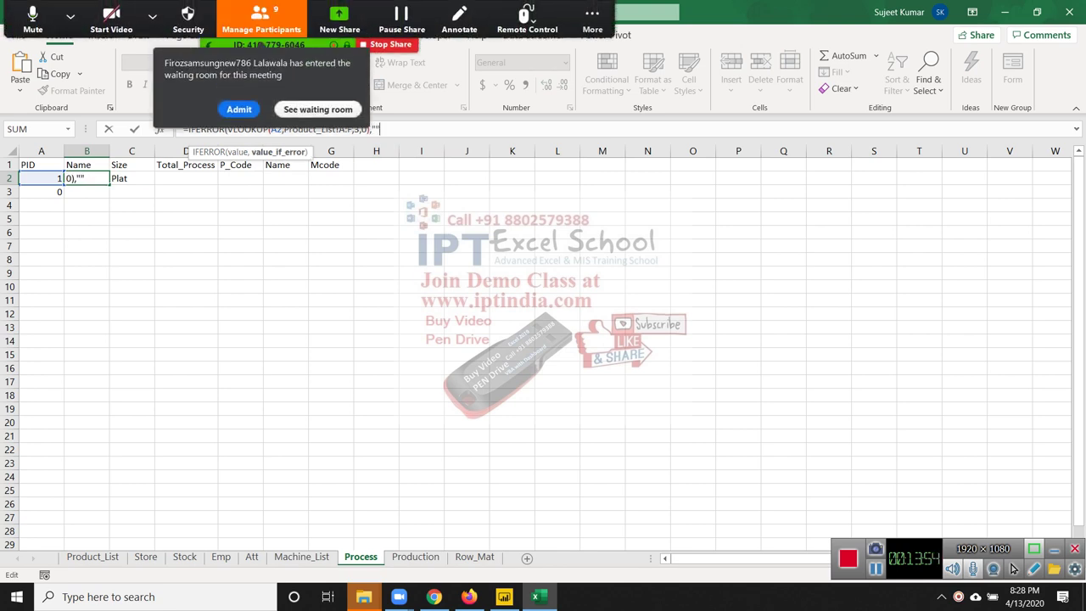
pyautogui.press('Return')
pyautogui.press('Return')
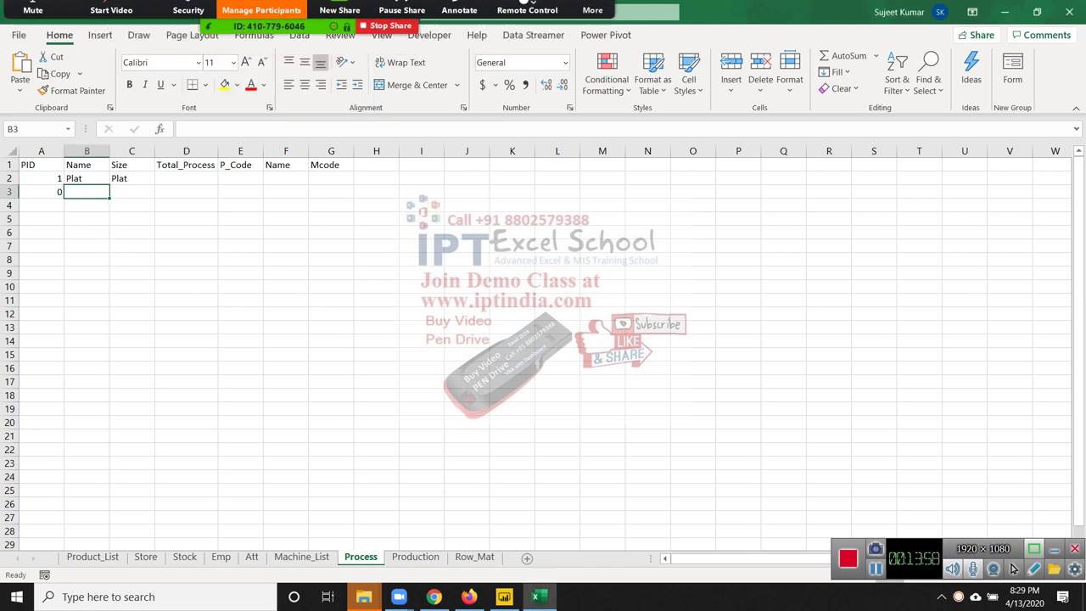
pyautogui.press('Up')
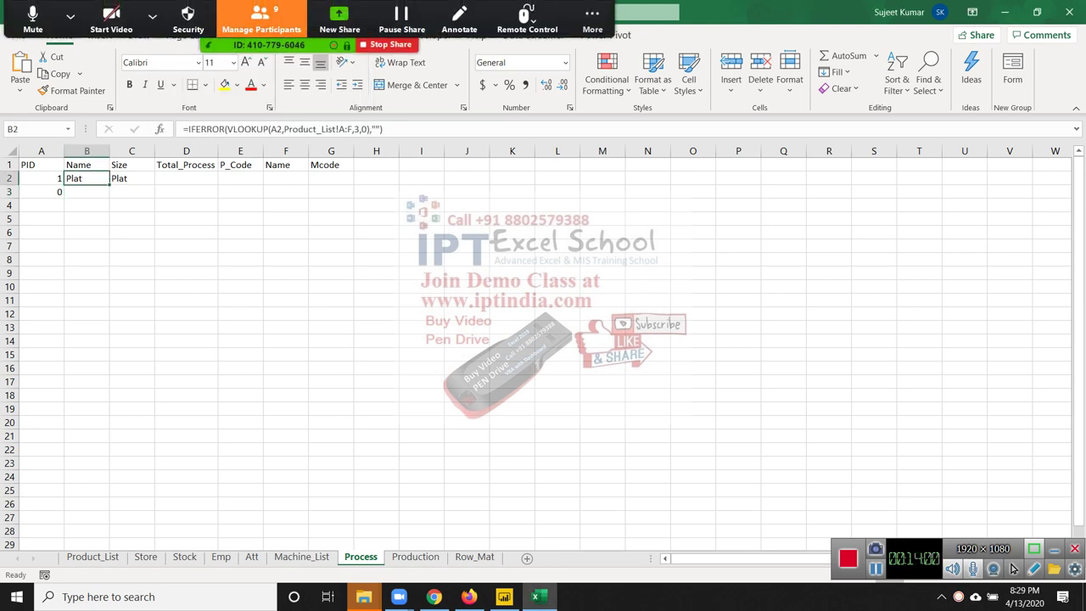
pyautogui.hotkey('alt', 'u')
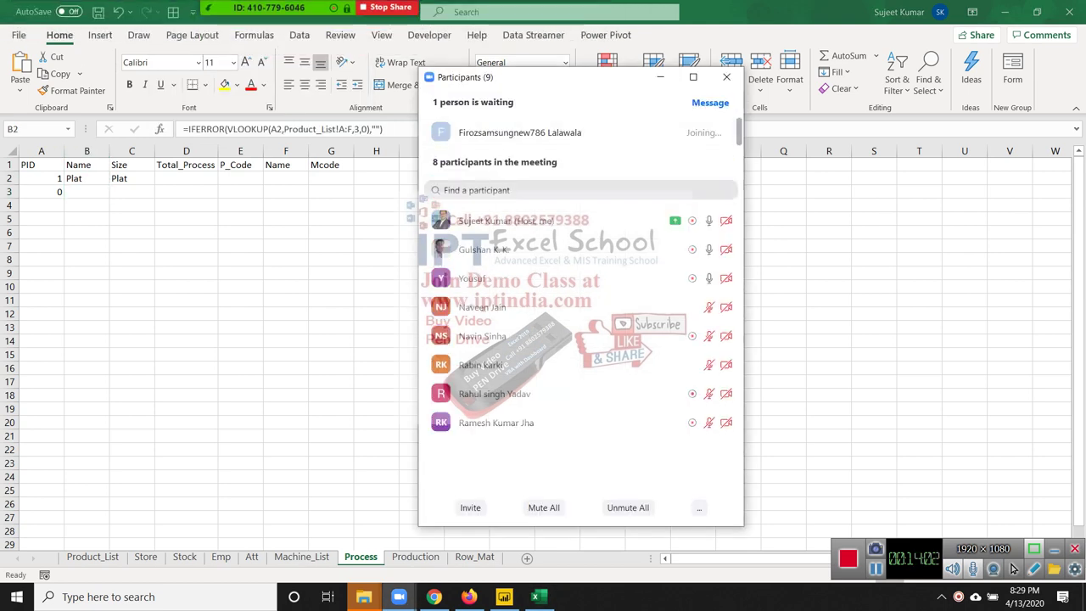
# - Close the participants panel and undo an accidental fill-down of the Name formula
pyautogui.click(727, 77)
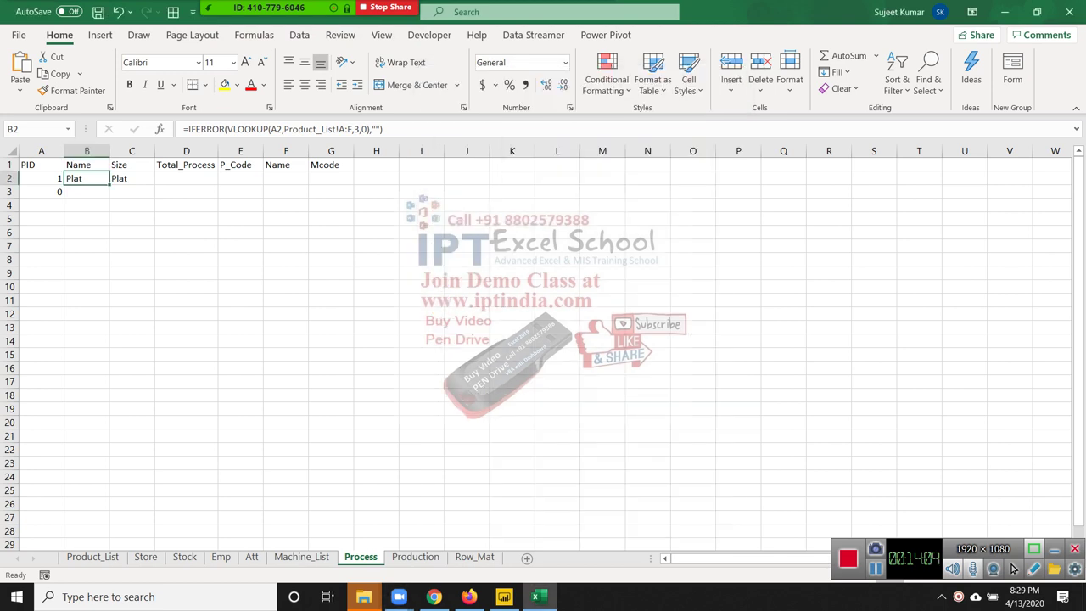
pyautogui.moveTo(110, 185); pyautogui.dragTo(109, 358)
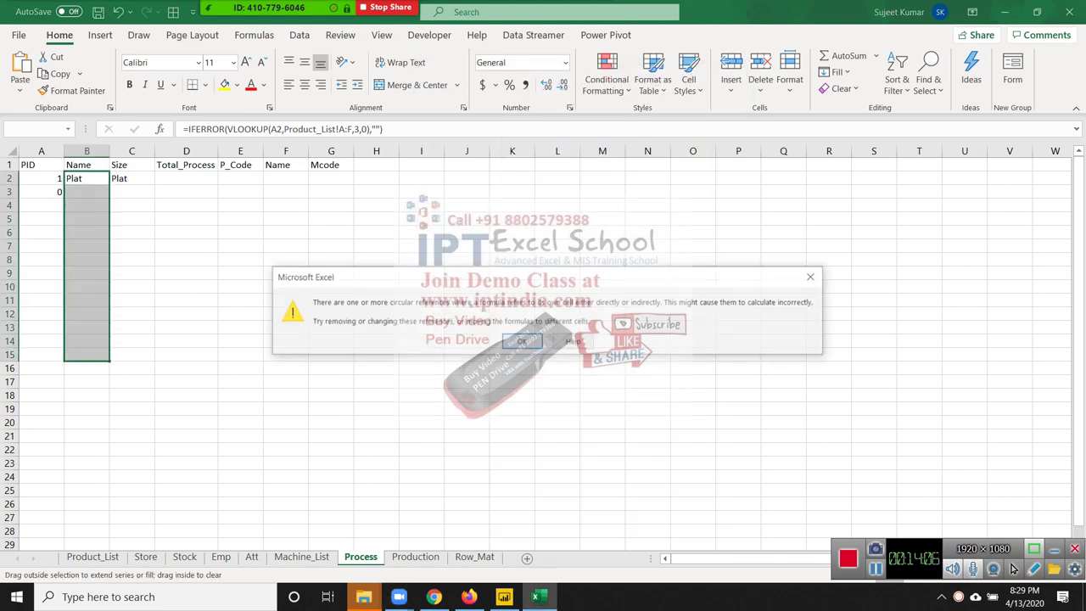
pyautogui.press('Return')
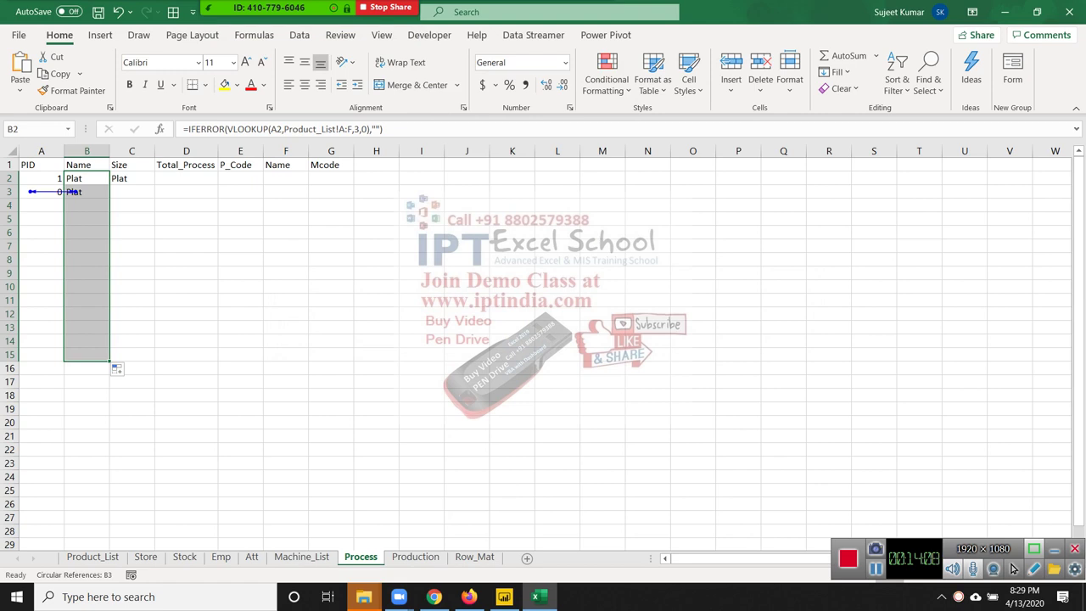
pyautogui.hotkey('ctrl', 'z')
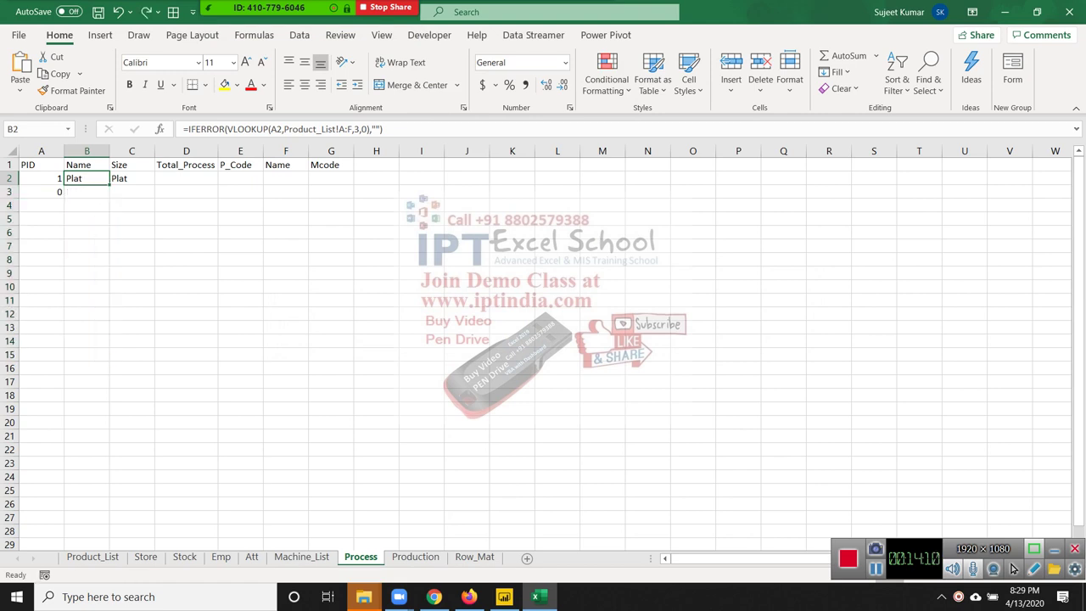
# - Review the PID formula in A3 and the Name formula in B2 without changing them
pyautogui.click(40, 192)
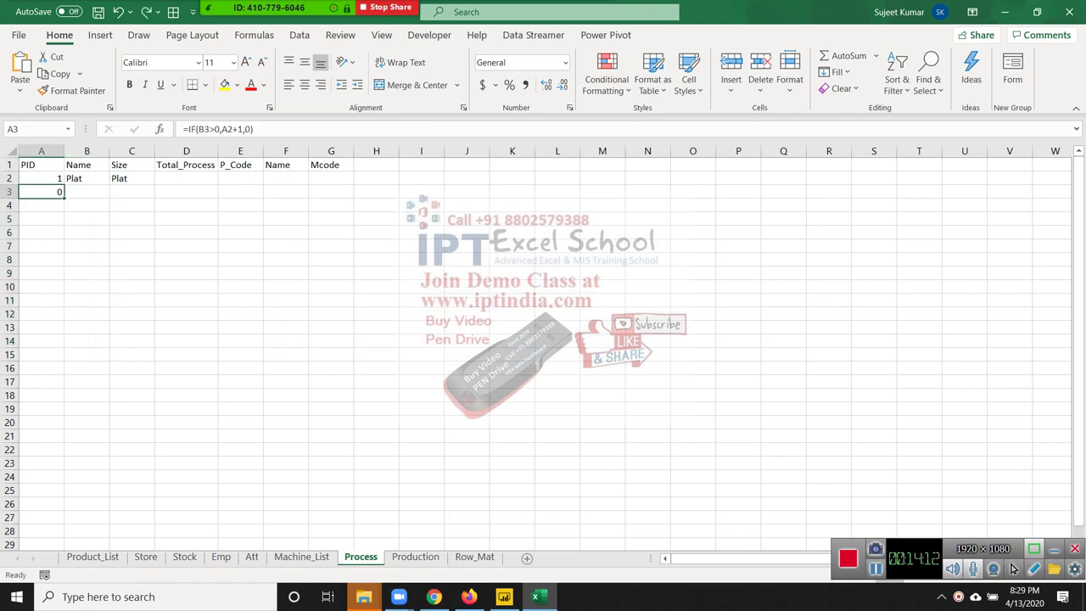
pyautogui.click(87, 179)
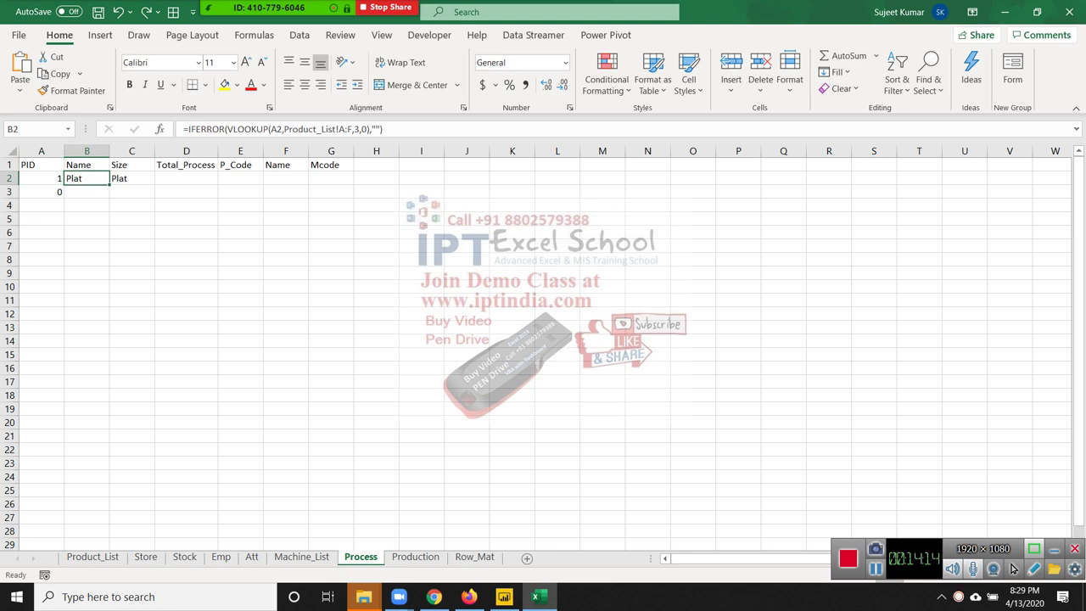
pyautogui.click(86, 191)
pyautogui.press('Left')
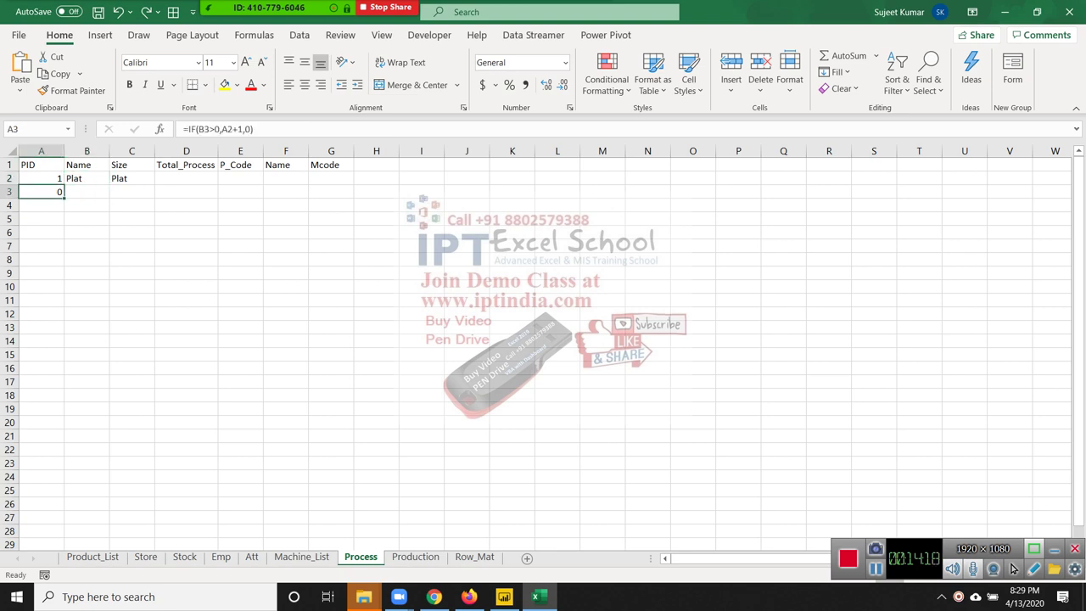
pyautogui.write('=')
pyautogui.press('Escape')
pyautogui.press('BackSpace')
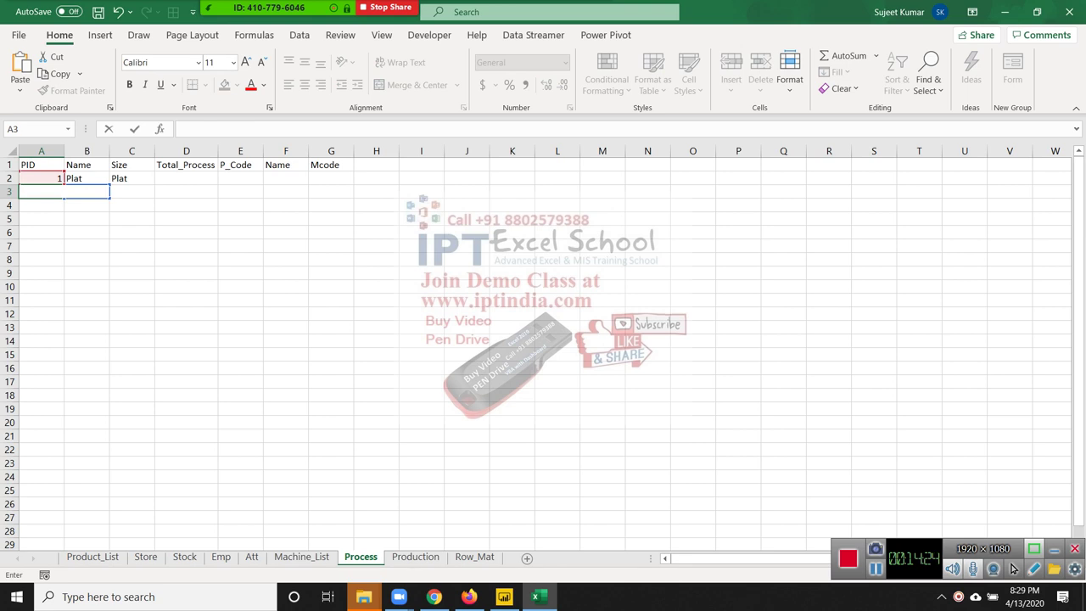
pyautogui.press('Escape')
pyautogui.press('F2')
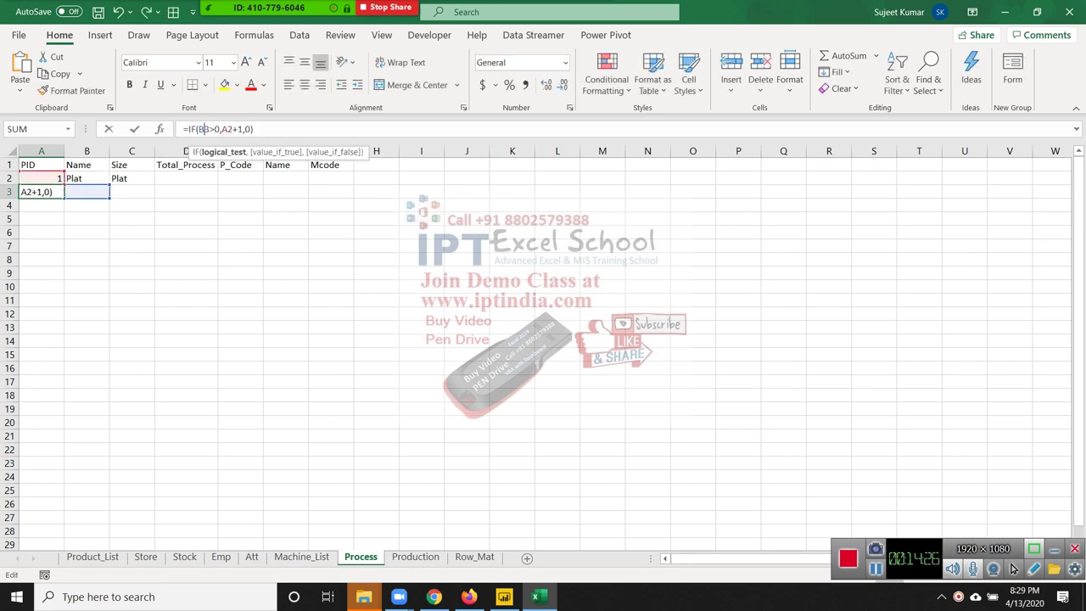
pyautogui.press('Tab')
pyautogui.hotkey('shift', 'Right')
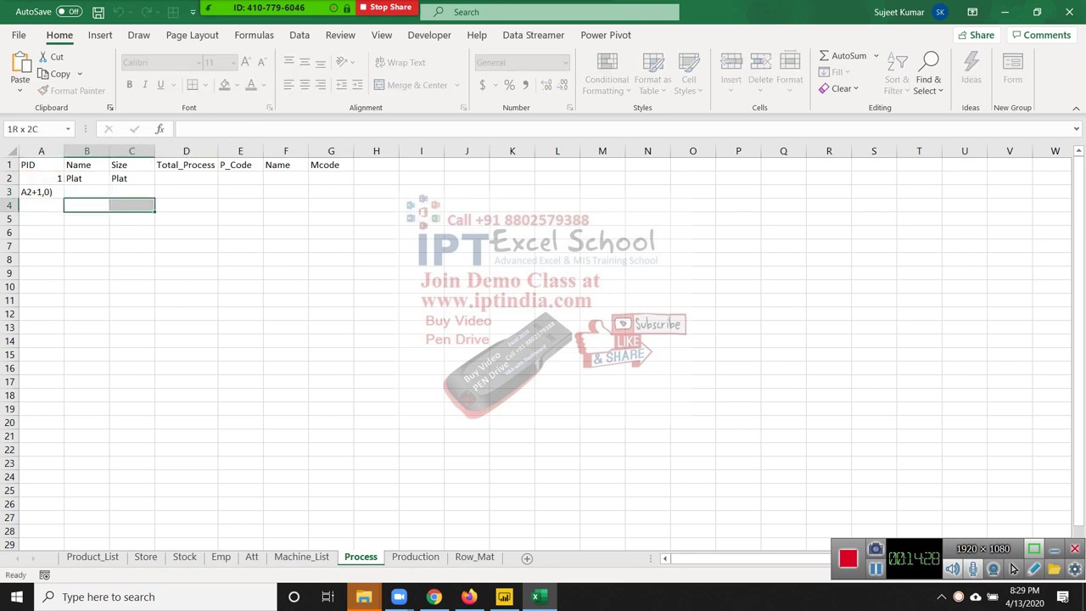
pyautogui.hotkey('shift', 'Right')
pyautogui.hotkey('shift', 'Down')
pyautogui.press('Return')
# - Change A3's PID condition to test D3 instead of B3
pyautogui.press('Left')
pyautogui.press('Up')
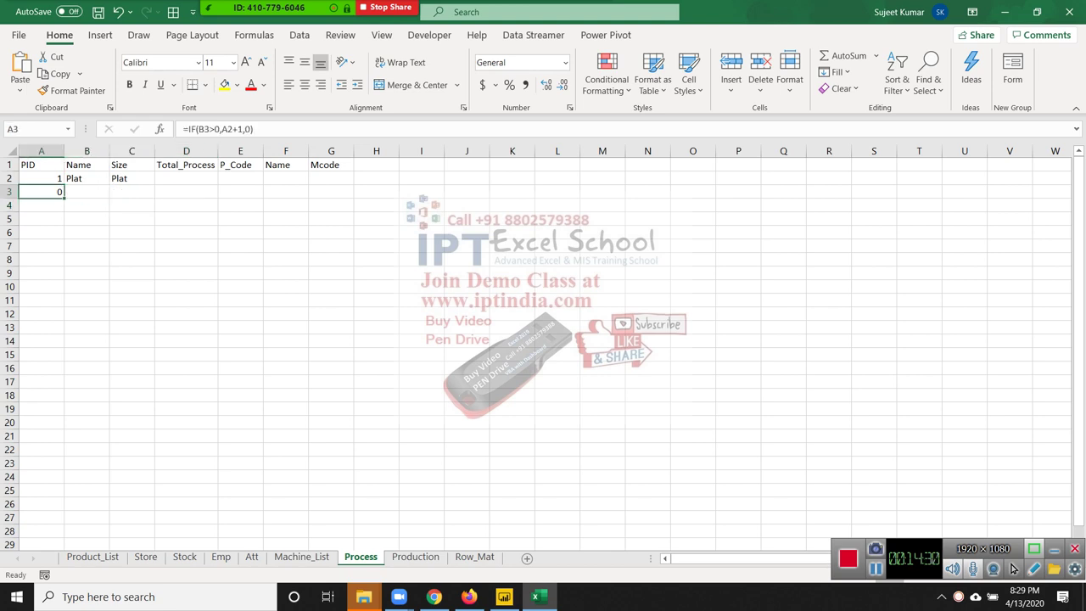
pyautogui.press('F2')
pyautogui.click(56, 192)
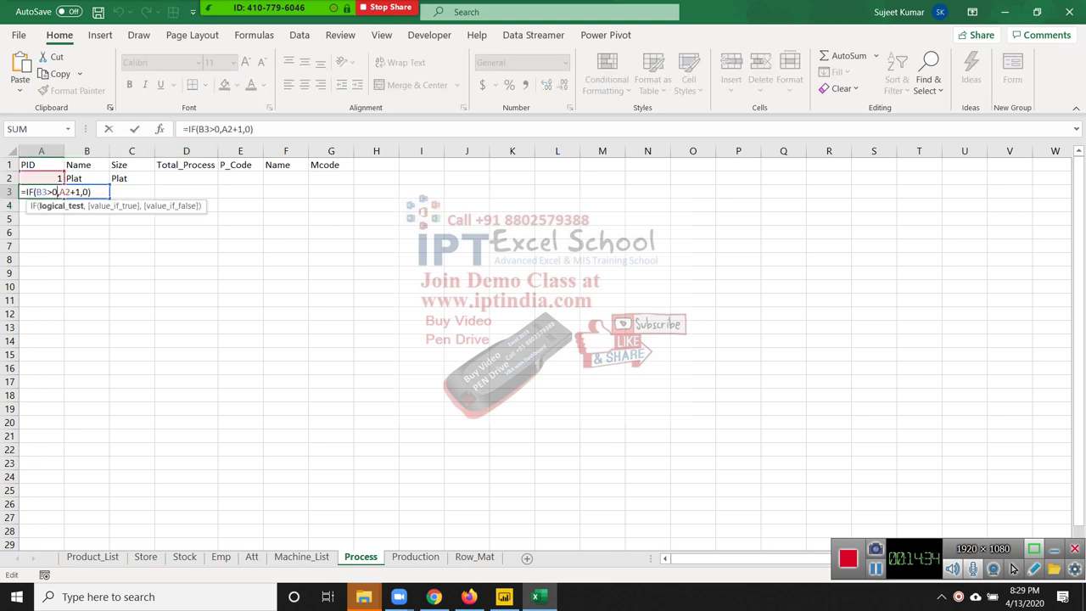
pyautogui.click(197, 129)
pyautogui.press('BackSpace')
pyautogui.write('D')
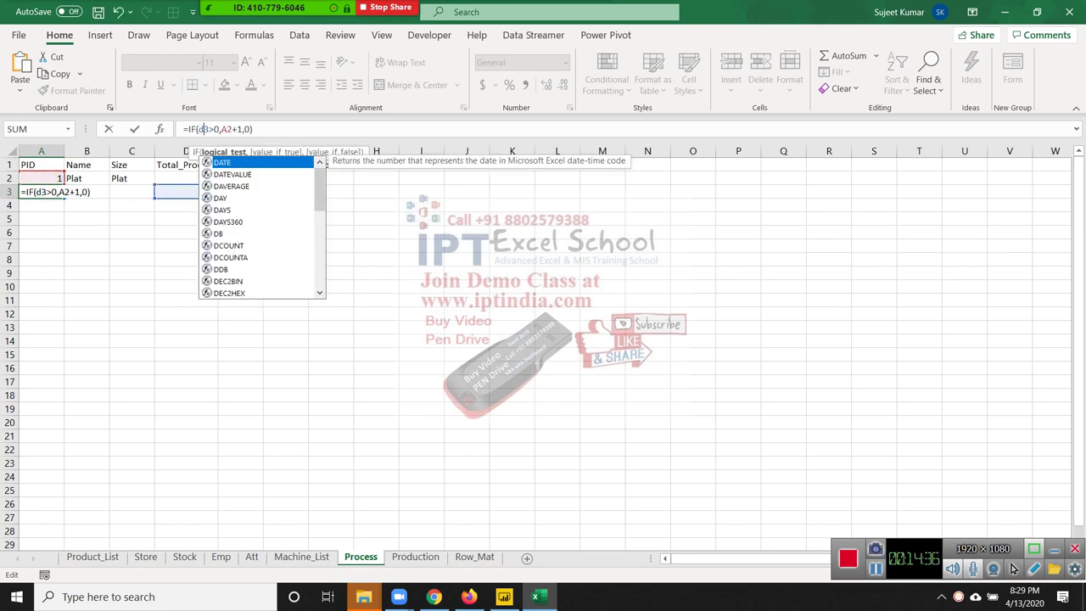
pyautogui.press('Return')
# - Make A3 return "" instead of 0 and fill the PID formula down column A
pyautogui.press('Up')
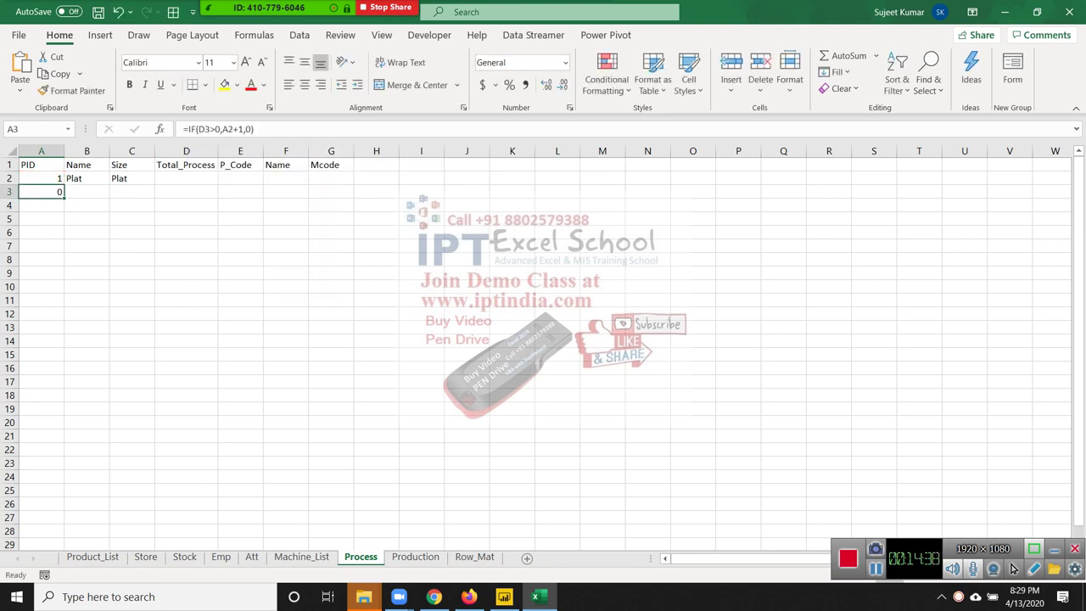
pyautogui.press('F2')
pyautogui.hotkey('shift', 'Left')
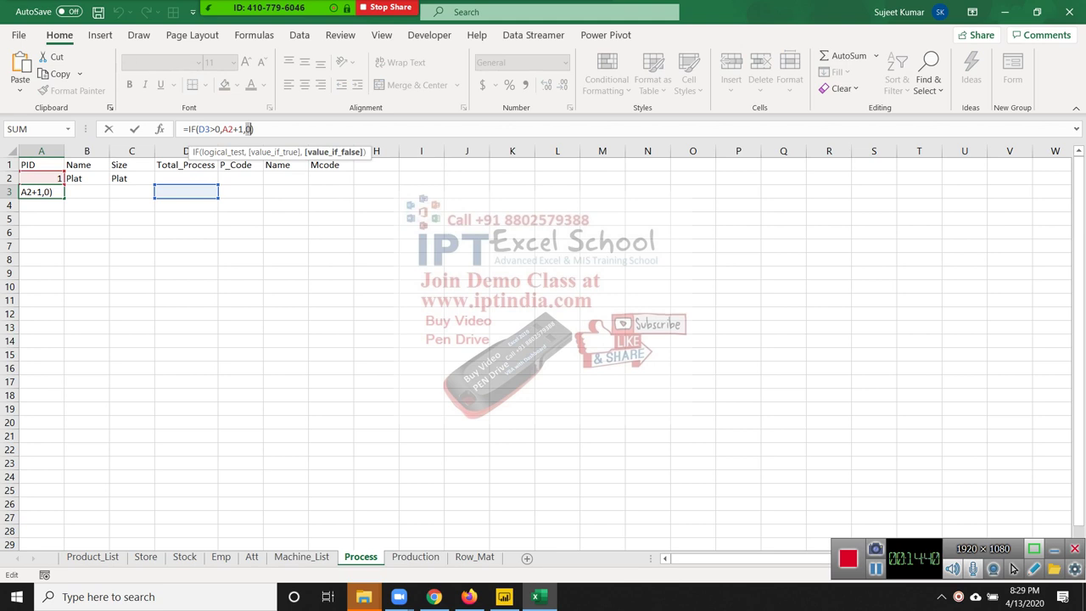
pyautogui.write('""')
pyautogui.press('Return')
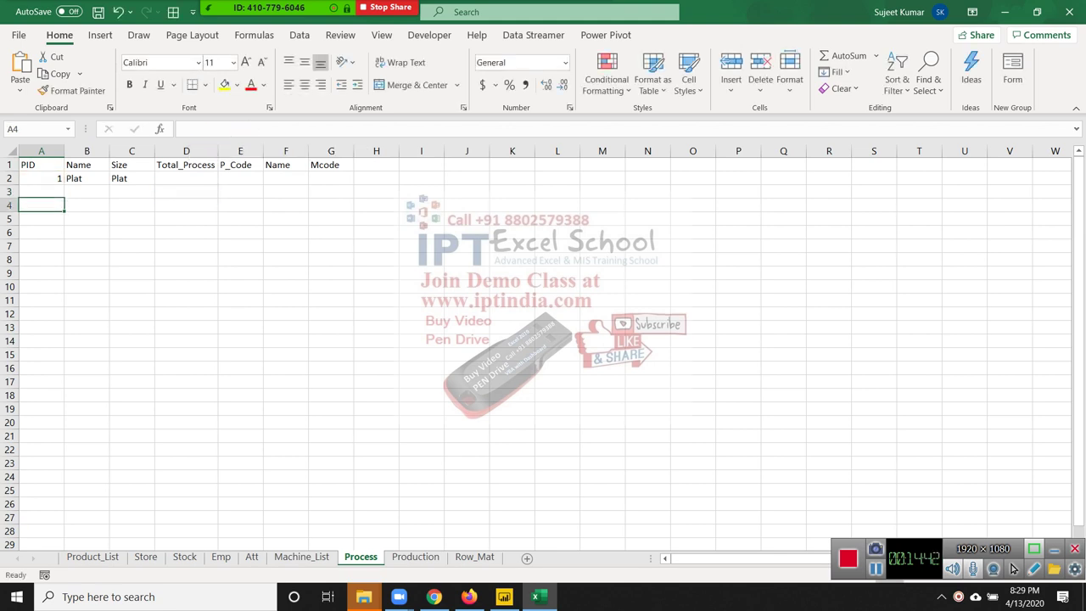
pyautogui.press('Up')
pyautogui.hotkey('shift', 'Down')
# - Copy the Name and Size formulas from B2:C2 down to row 10
pyautogui.hotkey('shift', 'Down')
pyautogui.hotkey('shift', 'Down')
pyautogui.hotkey('shift', 'Down')
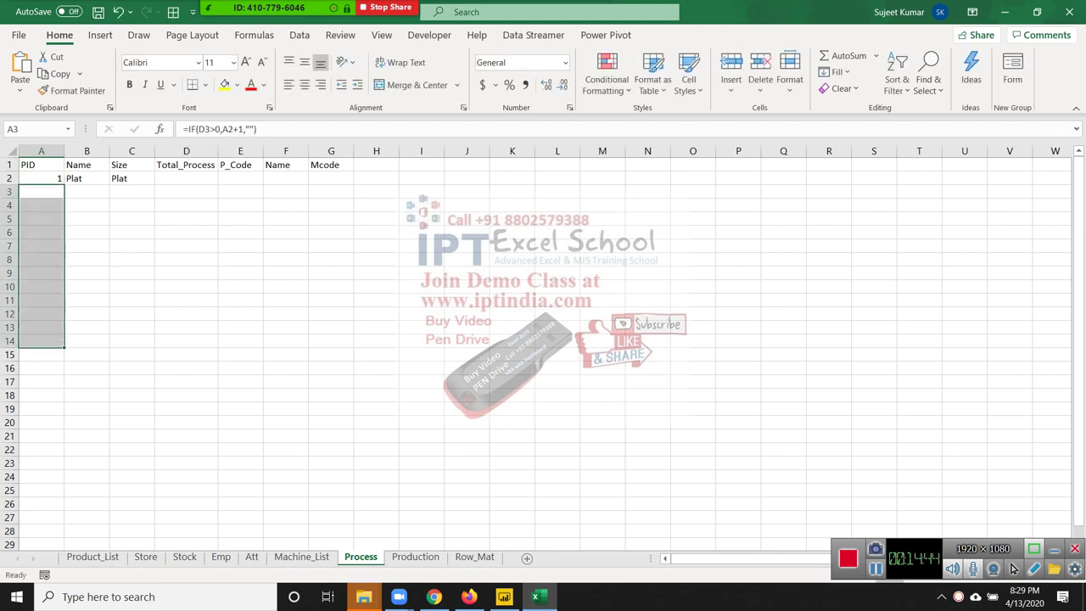
pyautogui.hotkey('ctrl', 'd')
pyautogui.press('Right')
pyautogui.press('Up')
pyautogui.hotkey('shift', 'Right')
pyautogui.hotkey('shift', 'Down')
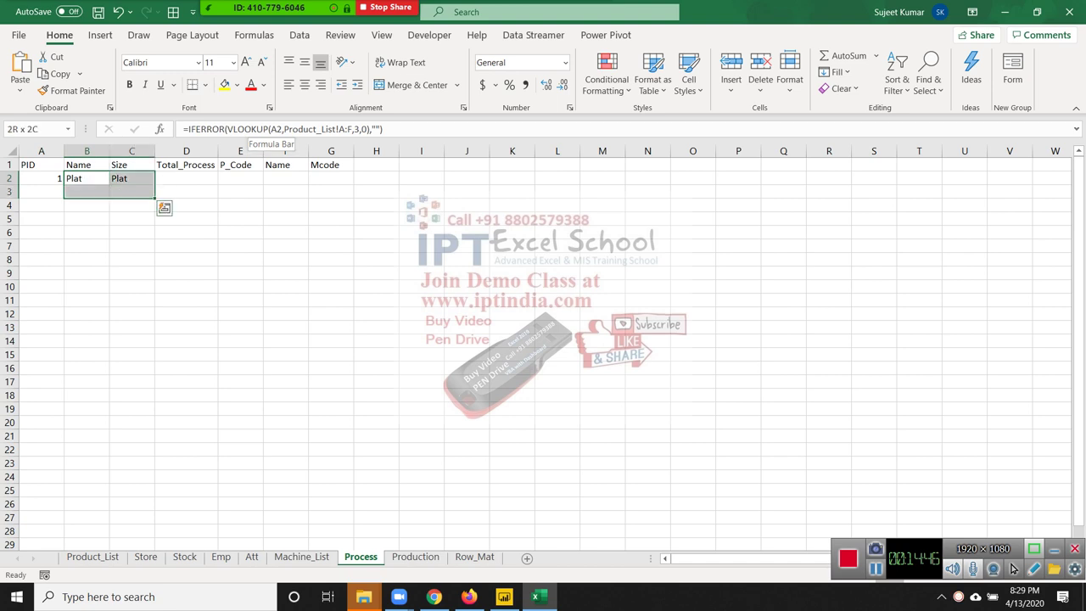
pyautogui.hotkey('shift', 'Down')
pyautogui.hotkey('shift', 'Down')
pyautogui.hotkey('shift', 'Down')
pyautogui.hotkey('ctrl', 'd')
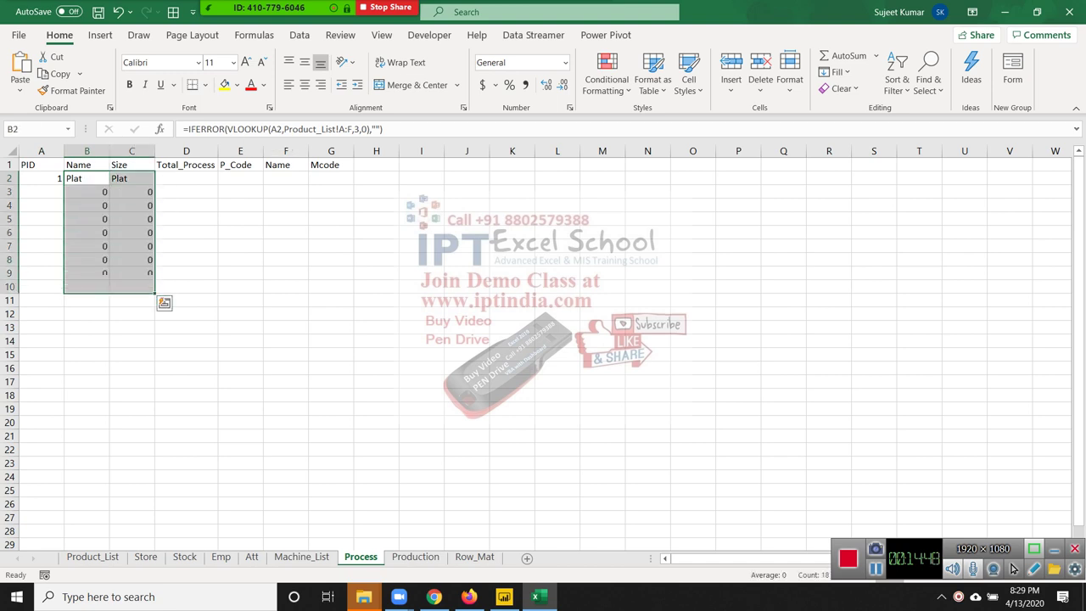
# - Enter 3 as the Total_Process value in D2
pyautogui.press('Up')
pyautogui.press('Left')
pyautogui.press('Down')
pyautogui.press('Right')
pyautogui.press('Right')
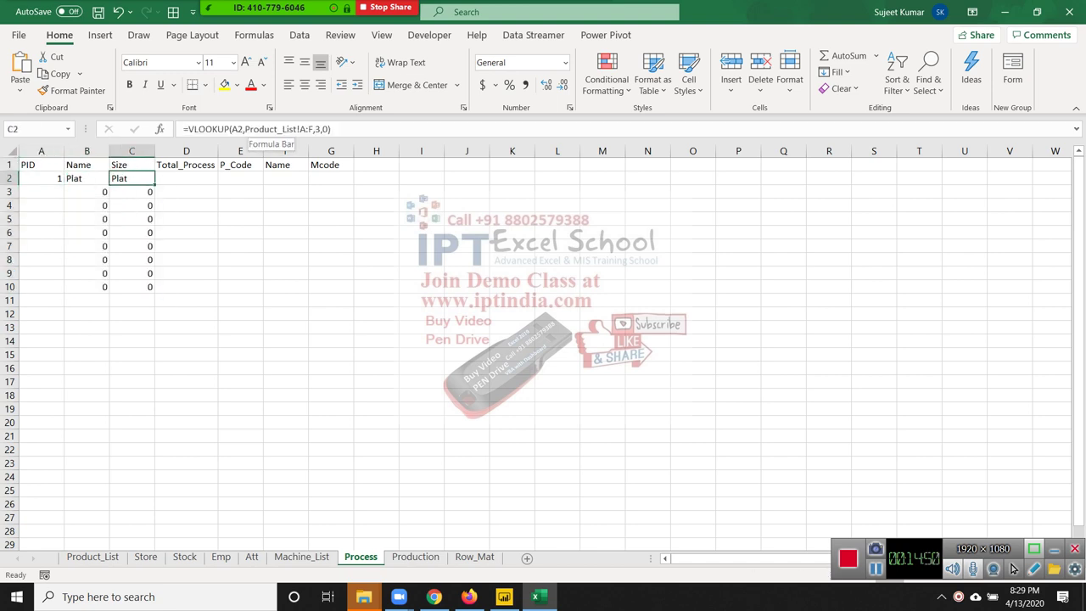
pyautogui.press('Right')
pyautogui.write('3')
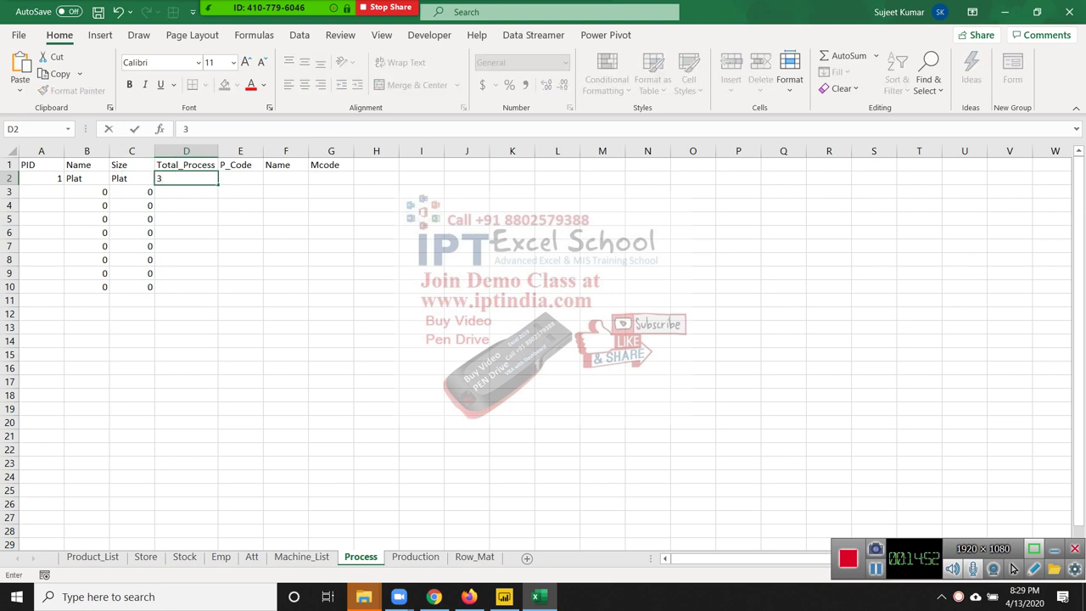
# - Fill row 2 with Total_Process 3, P_Code 1, Name Cutting and Mcode 1
pyautogui.press('Return')
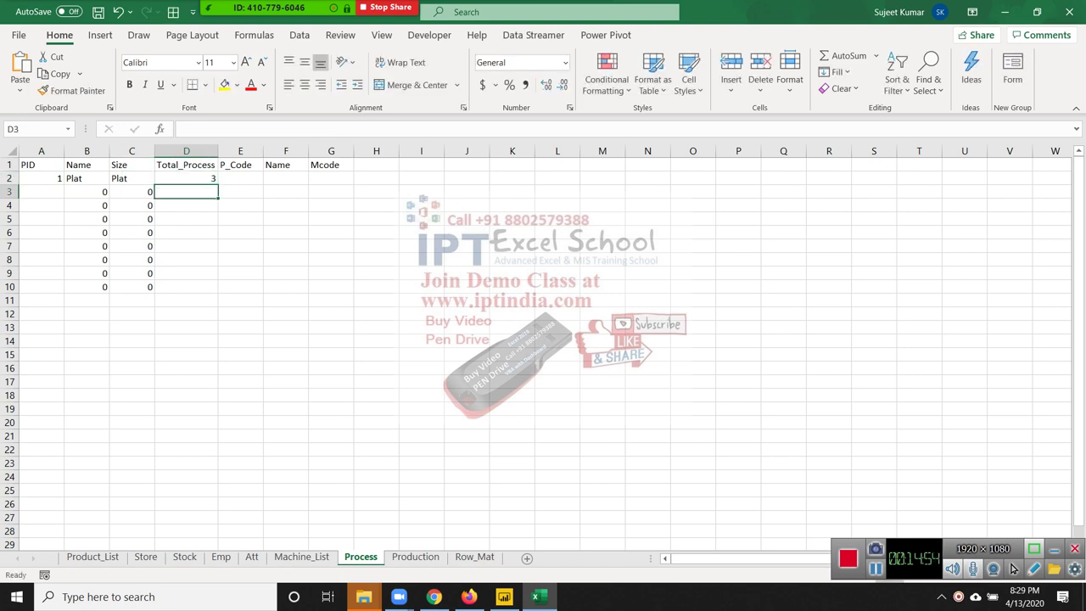
pyautogui.press('Up')
pyautogui.press('Right')
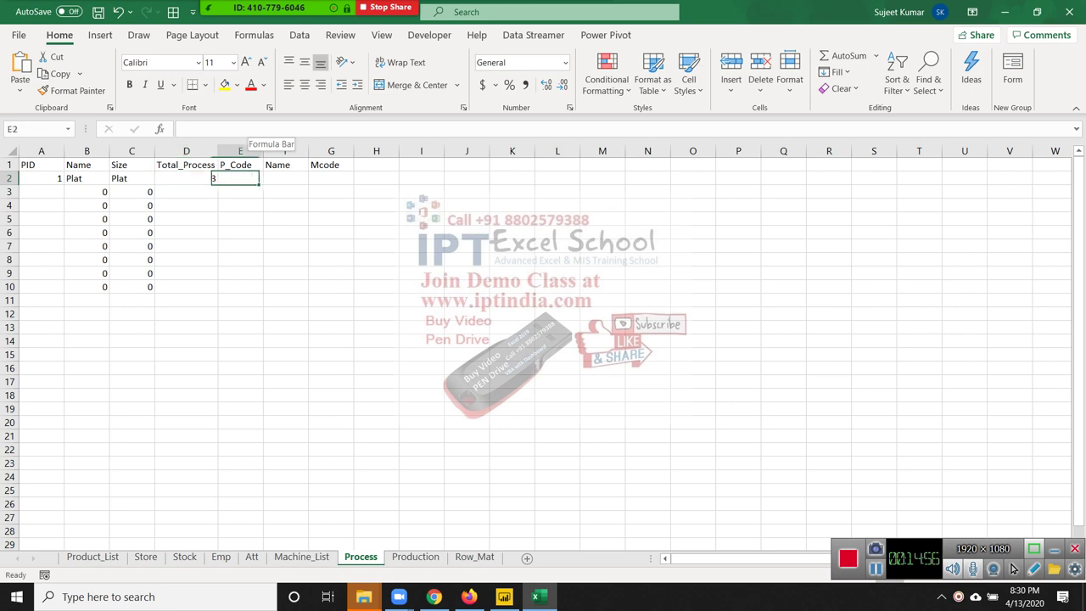
pyautogui.write('1')
pyautogui.press('Return')
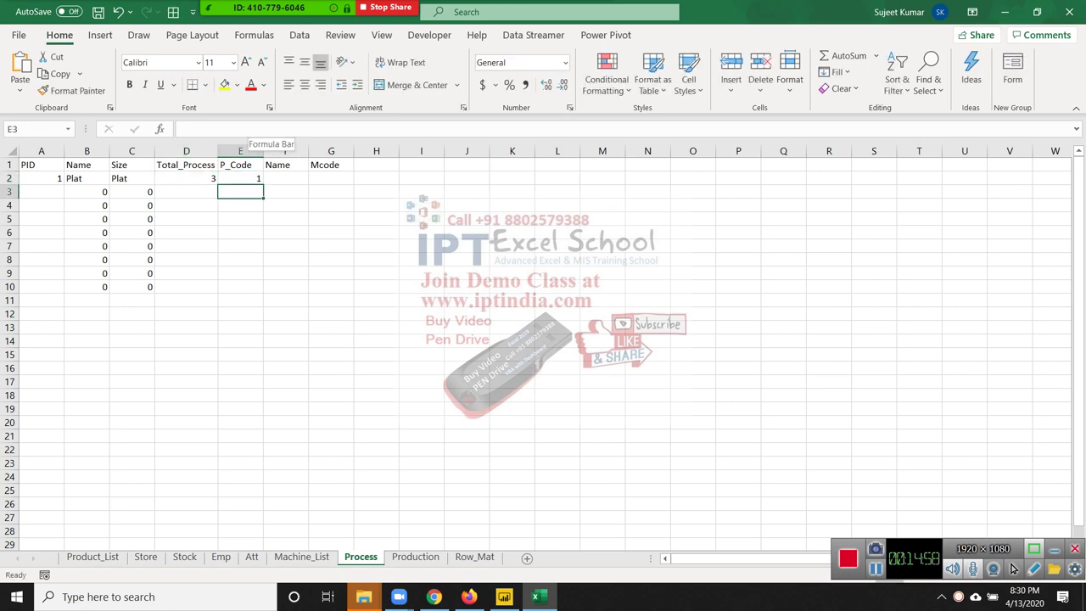
pyautogui.press('Right')
pyautogui.press('Up')
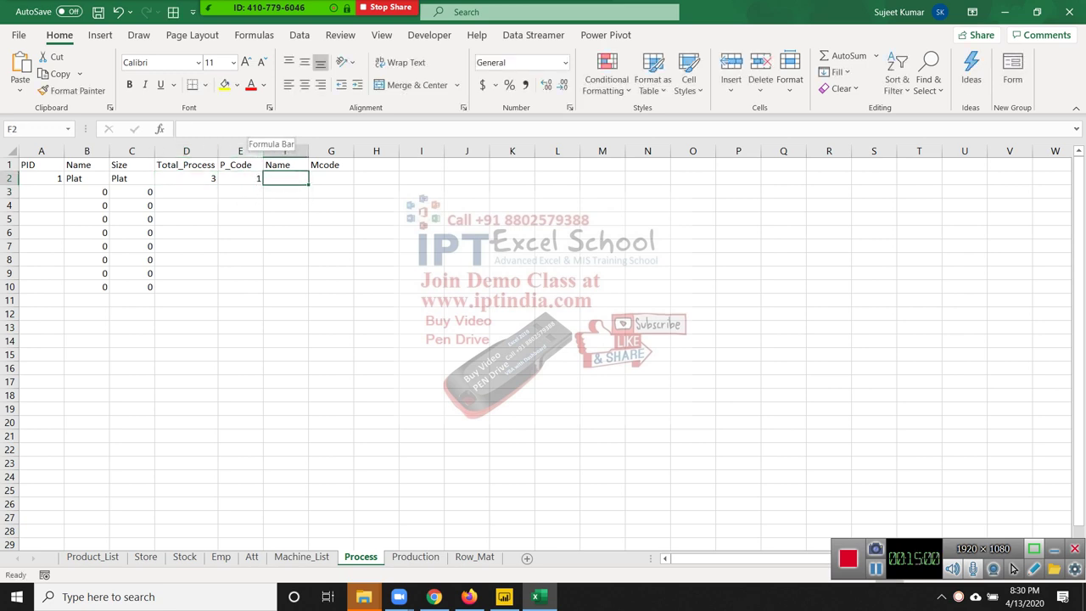
pyautogui.write('Cutti')
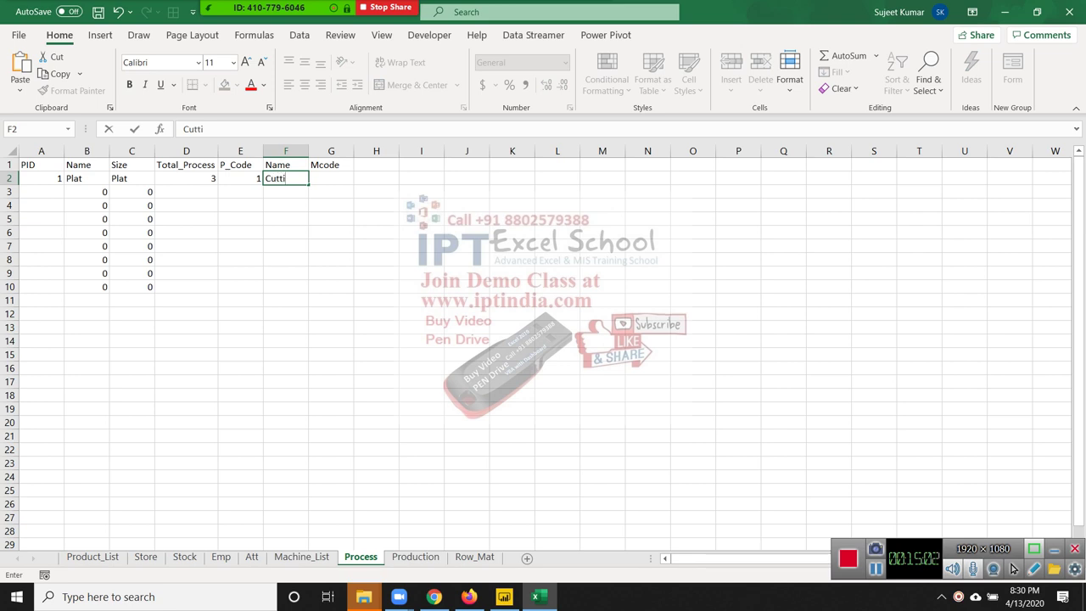
pyautogui.write('ng')
pyautogui.press('Tab')
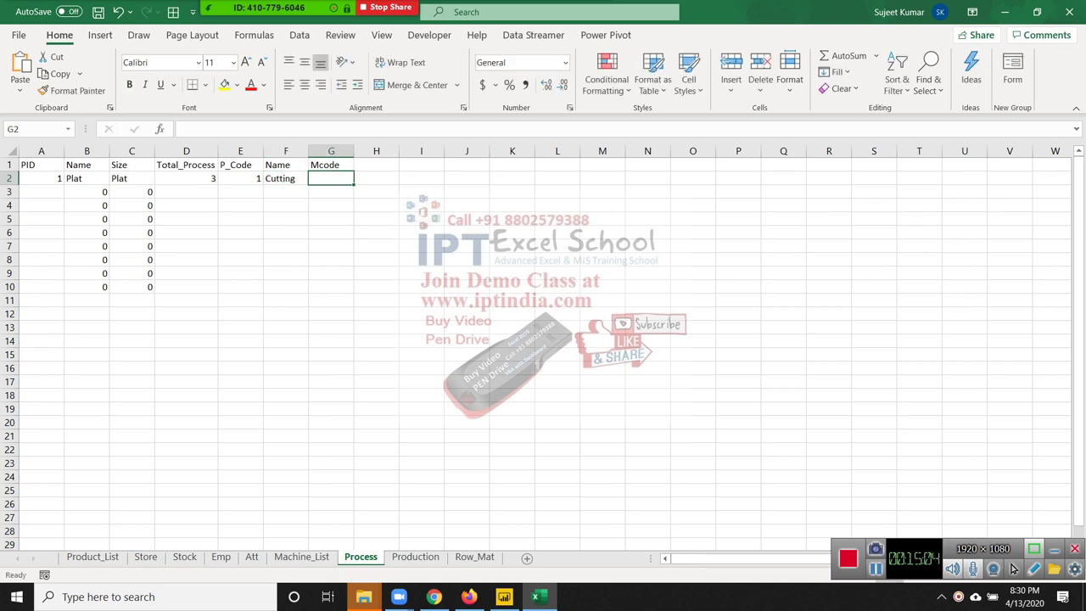
pyautogui.write('1')
pyautogui.press('Return')
# - Clear the PID formulas from A3 downward
pyautogui.press('Left')
pyautogui.press('Left')
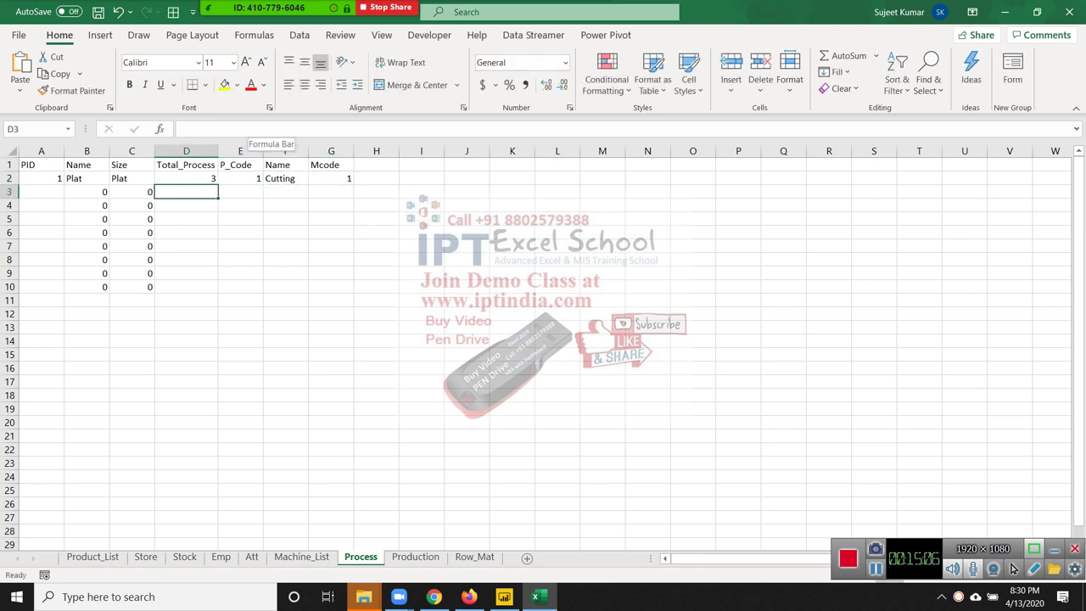
pyautogui.press('Left')
pyautogui.press('Left')
pyautogui.press('Left')
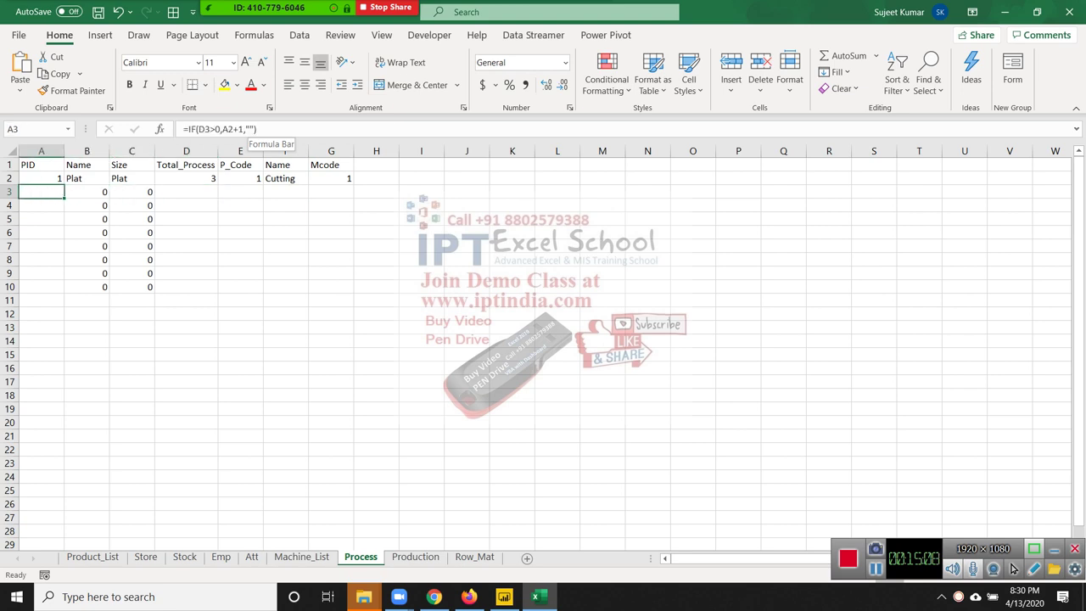
pyautogui.write('1')
pyautogui.press('Escape')
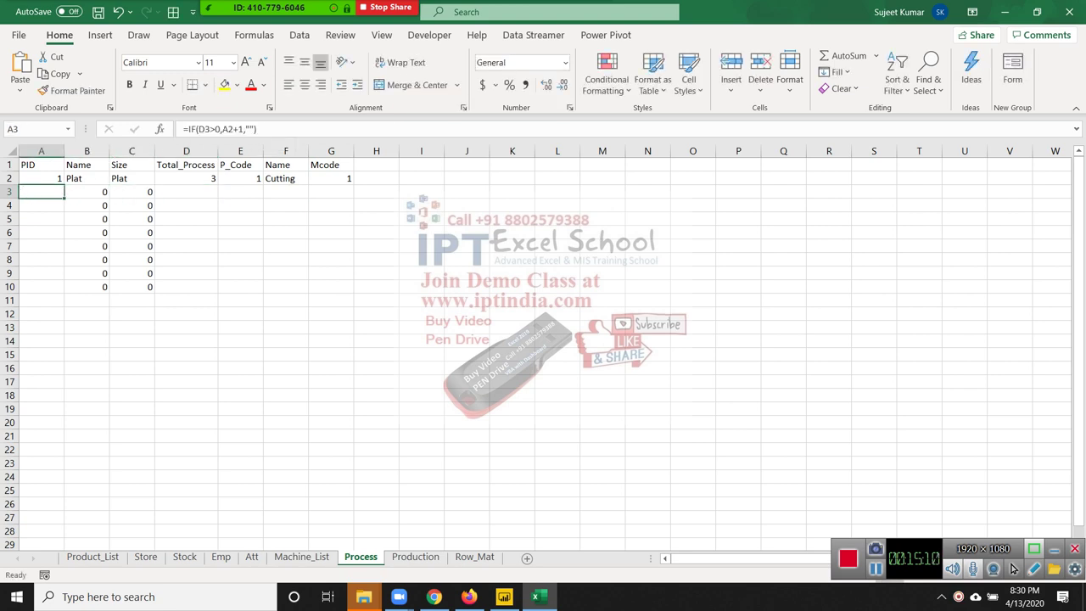
pyautogui.hotkey('ctrl', 'shift', 'Down')
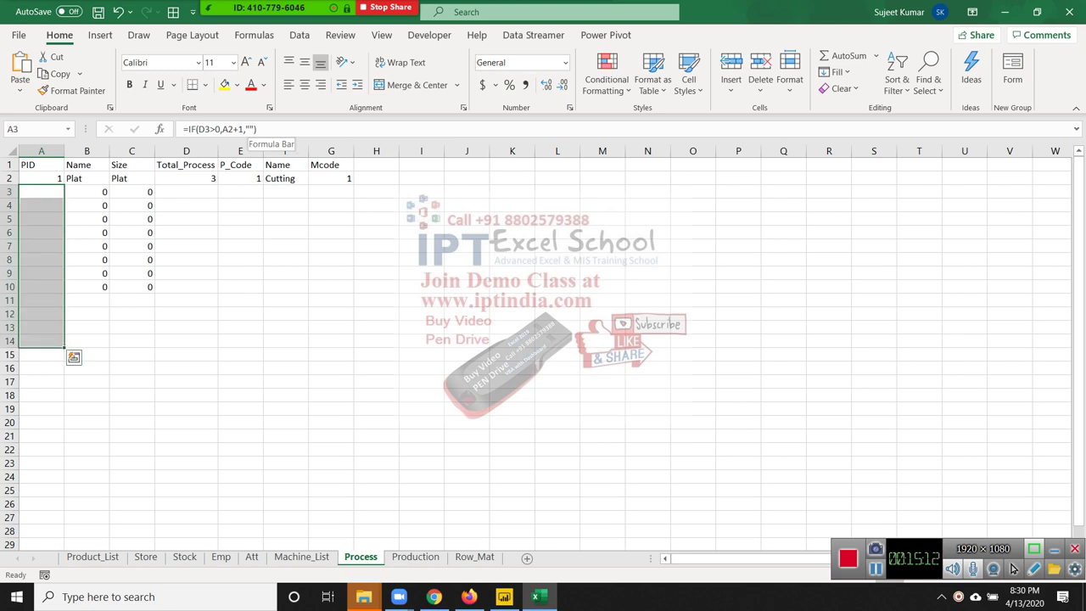
pyautogui.press('Delete')
pyautogui.press('Up')
pyautogui.press('Down')
# - Wrap the Size lookup in C3 in IFERROR with a "" fallback
pyautogui.press('Right')
pyautogui.press('Right')
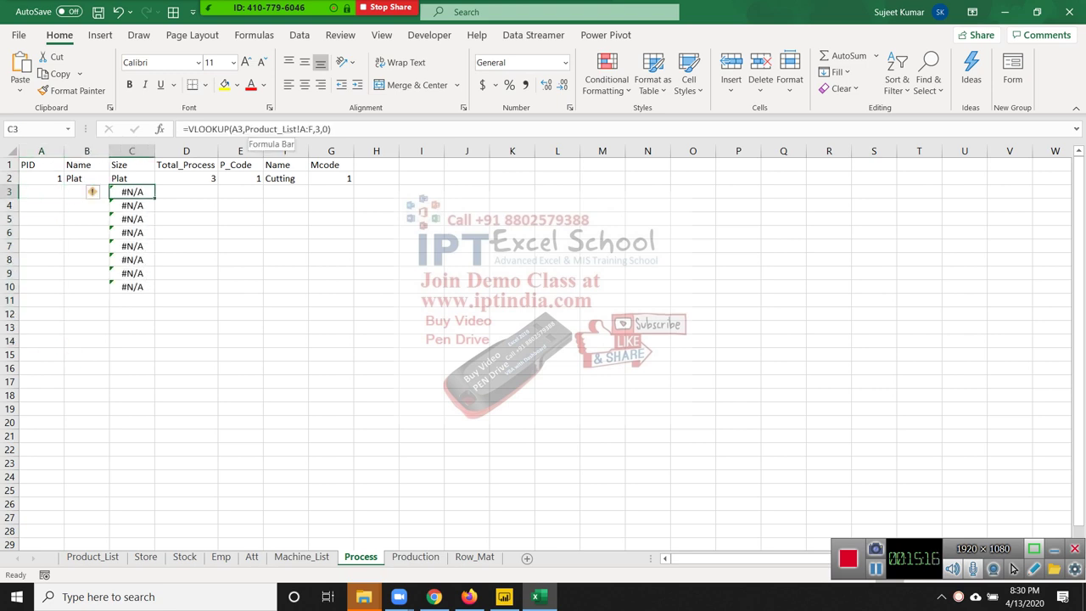
pyautogui.click(185, 129)
pyautogui.write('IF')
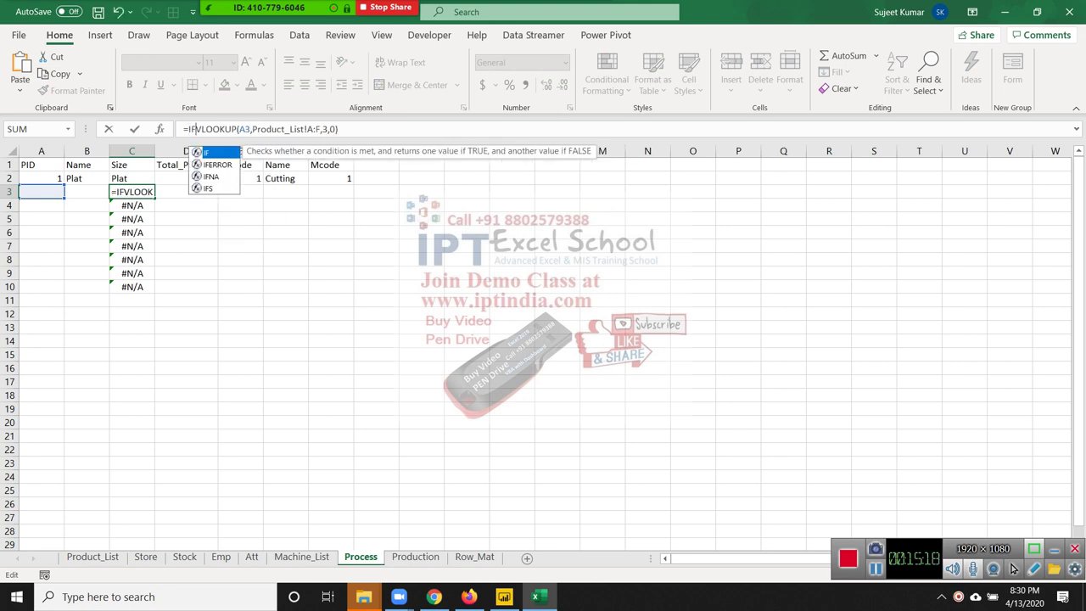
pyautogui.write('E')
pyautogui.press('Tab')
pyautogui.click(370, 129)
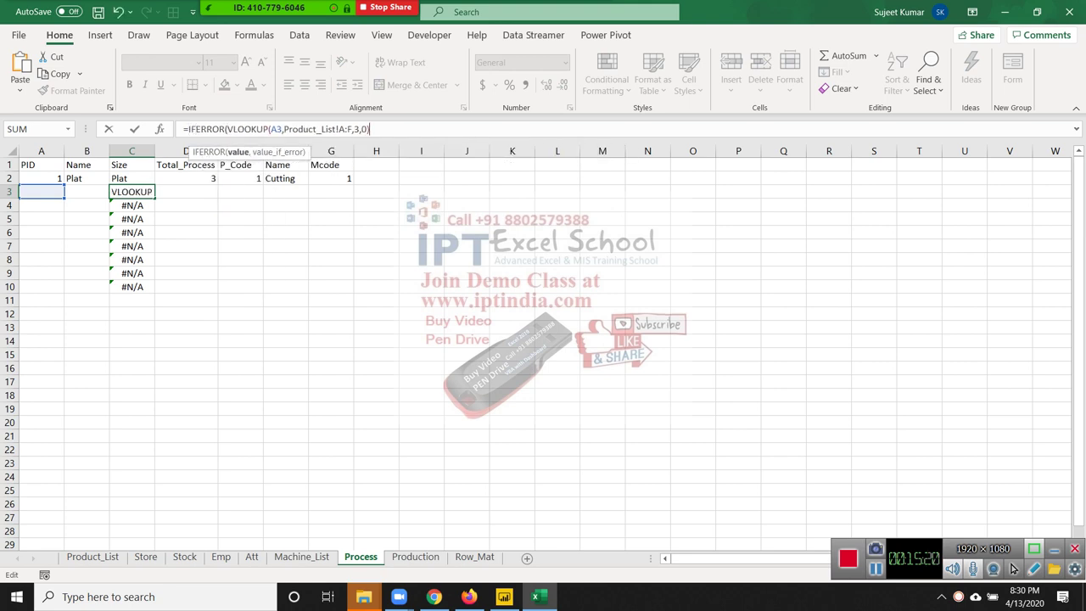
pyautogui.write(',')
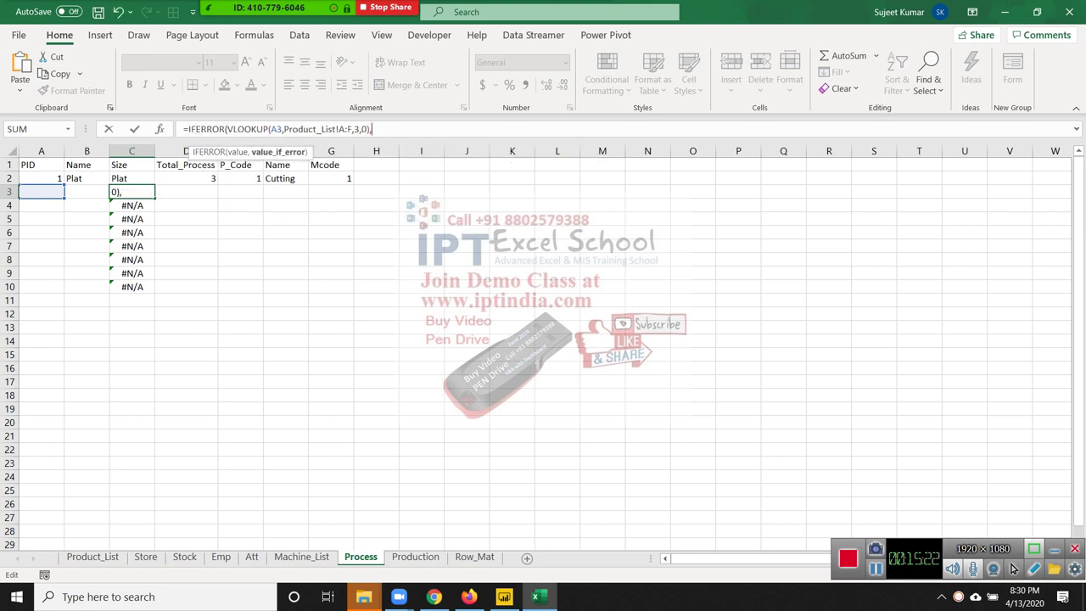
pyautogui.write('""')
pyautogui.write(')')
pyautogui.press('Return')
# - Clear the #N/A entries in C3:C10
pyautogui.press('Up')
pyautogui.hotkey('ctrl', 'shift', 'Down')
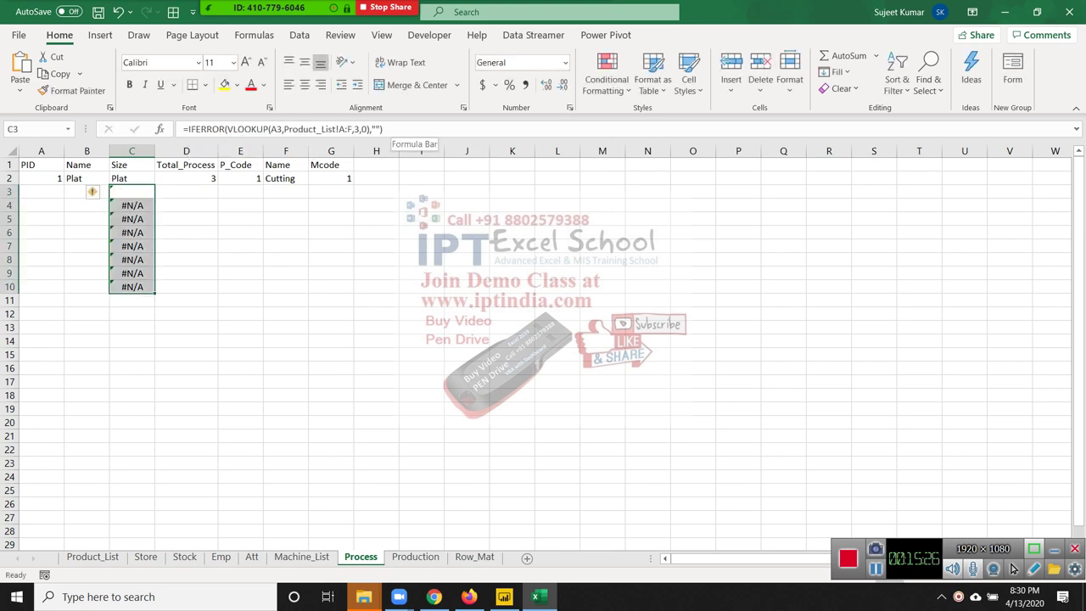
pyautogui.press('Delete')
pyautogui.press('Up')
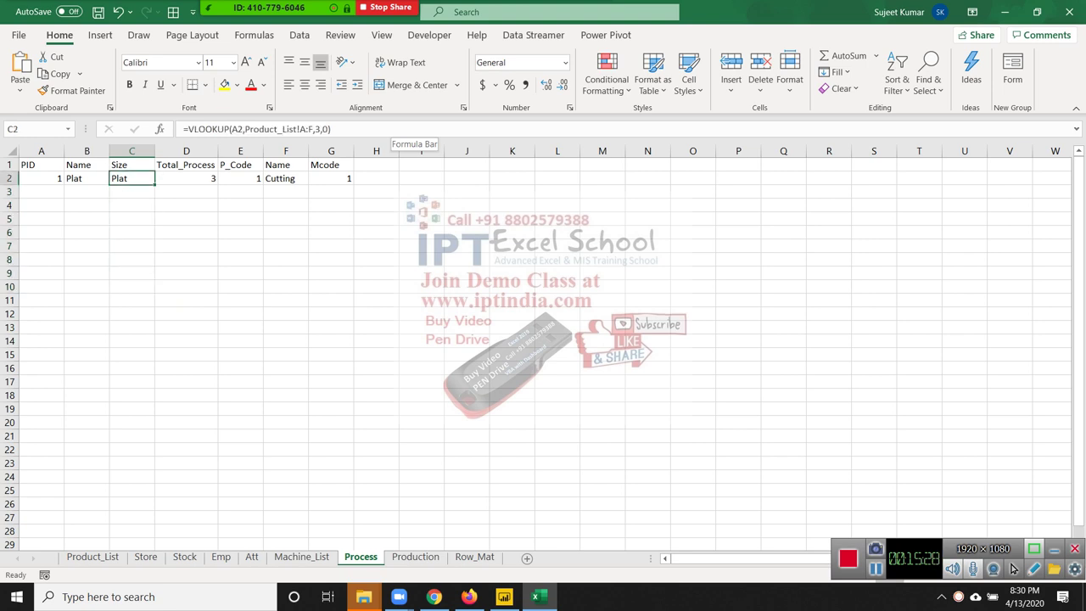
pyautogui.press('Down')
pyautogui.press('Left')
pyautogui.press('Left')
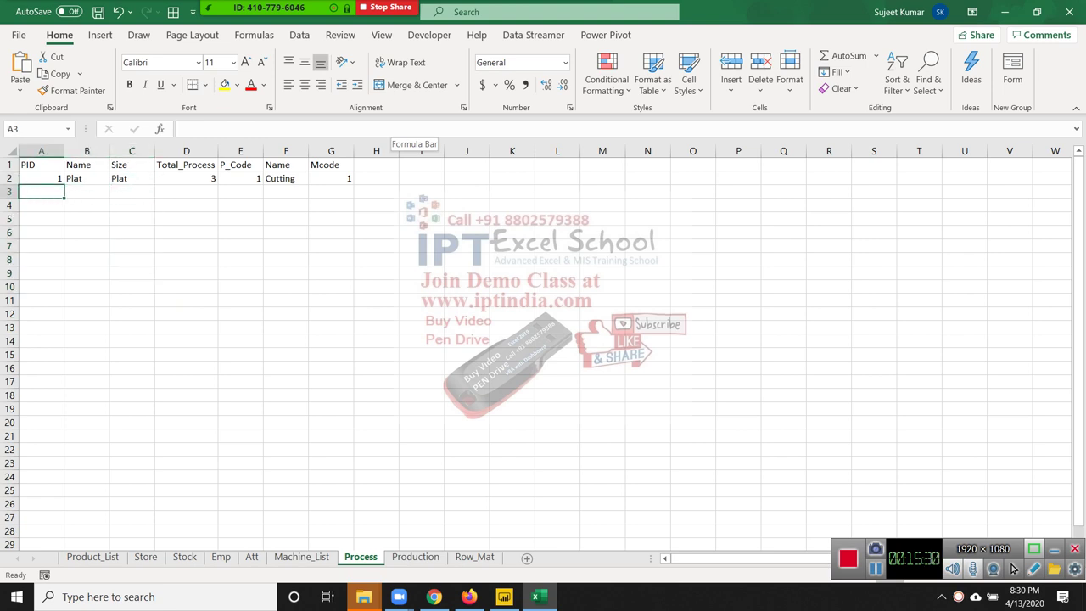
# - Enter PID 1 in A3, then try 1/3 and the text '3/1 as the Total_Process value in D2
pyautogui.write('1')
pyautogui.press('Tab')
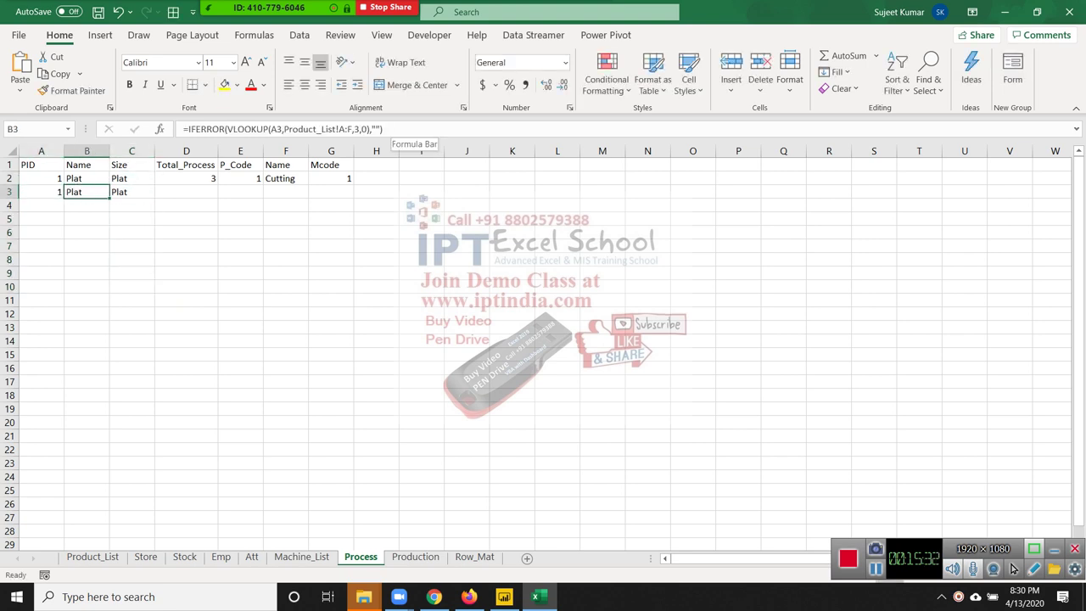
pyautogui.press('Tab')
pyautogui.press('Tab')
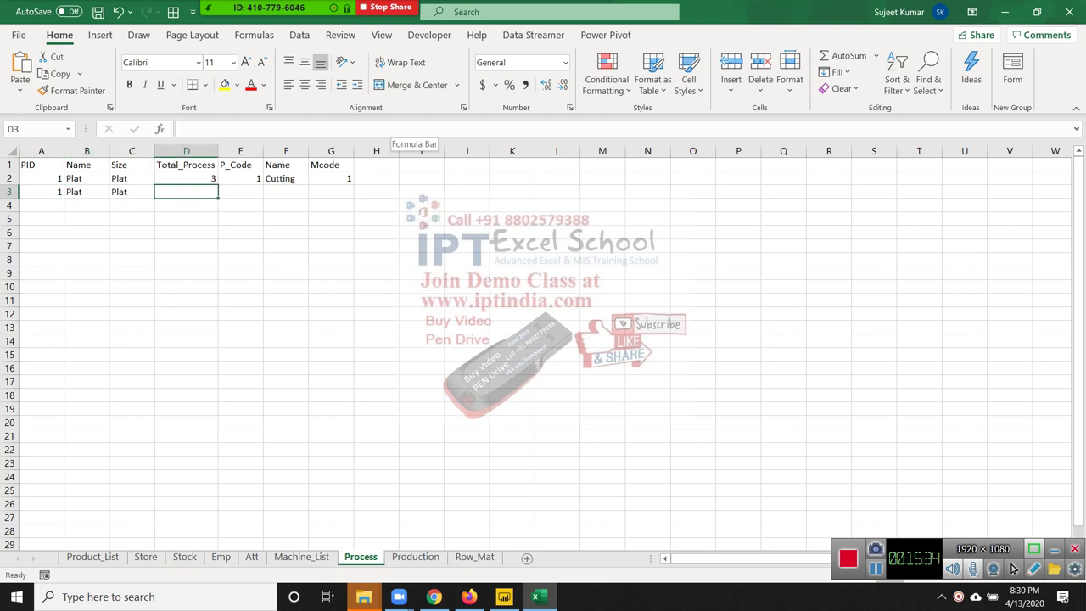
pyautogui.press('Up')
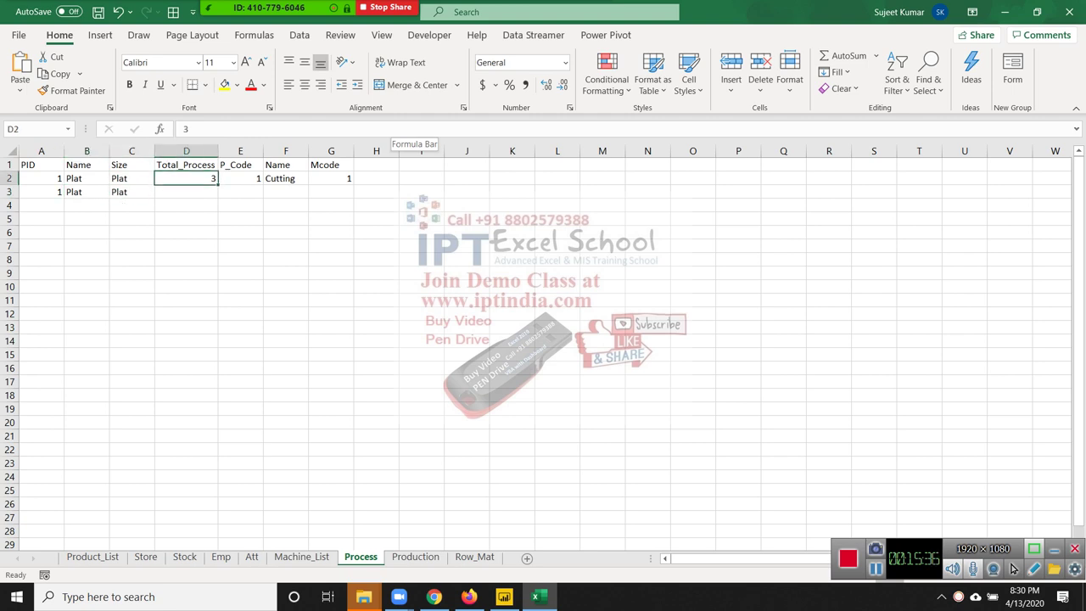
pyautogui.write('1/3')
pyautogui.press('Return')
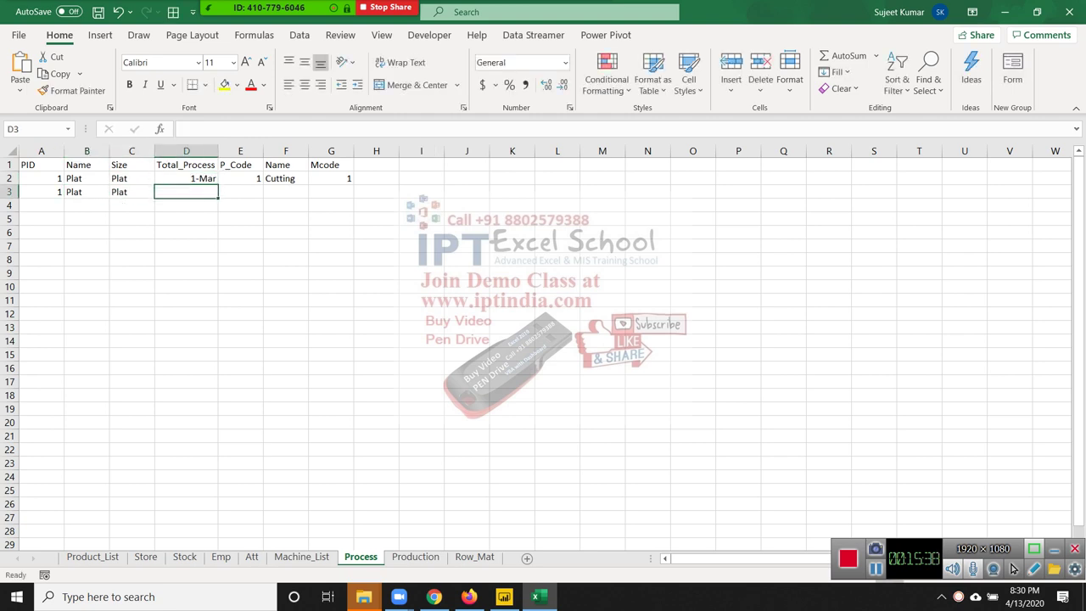
pyautogui.press('Up')
pyautogui.write("'")
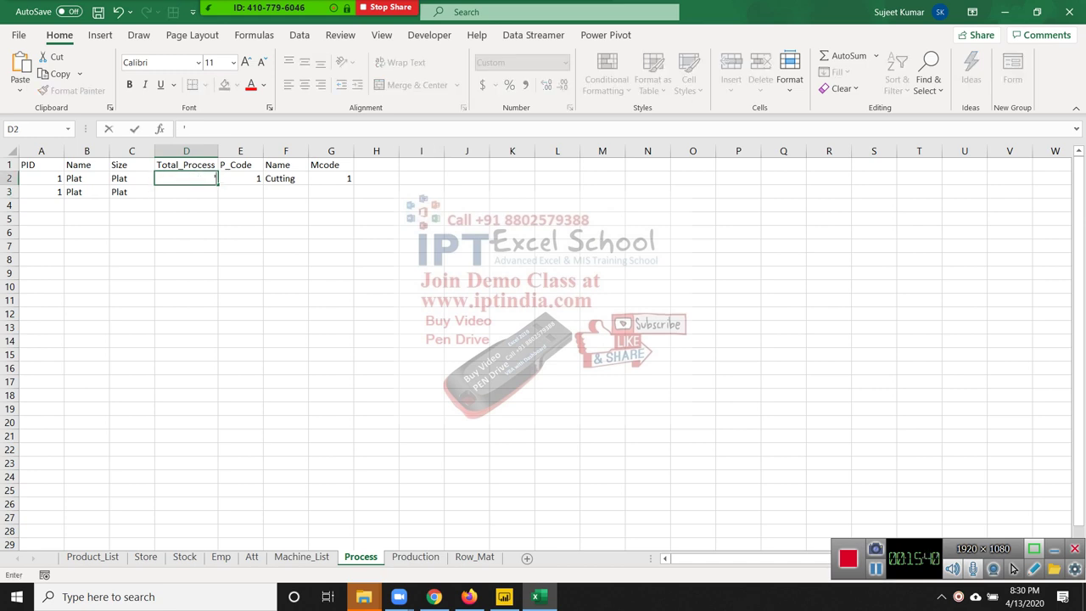
pyautogui.write('3/1')
pyautogui.press('Return')
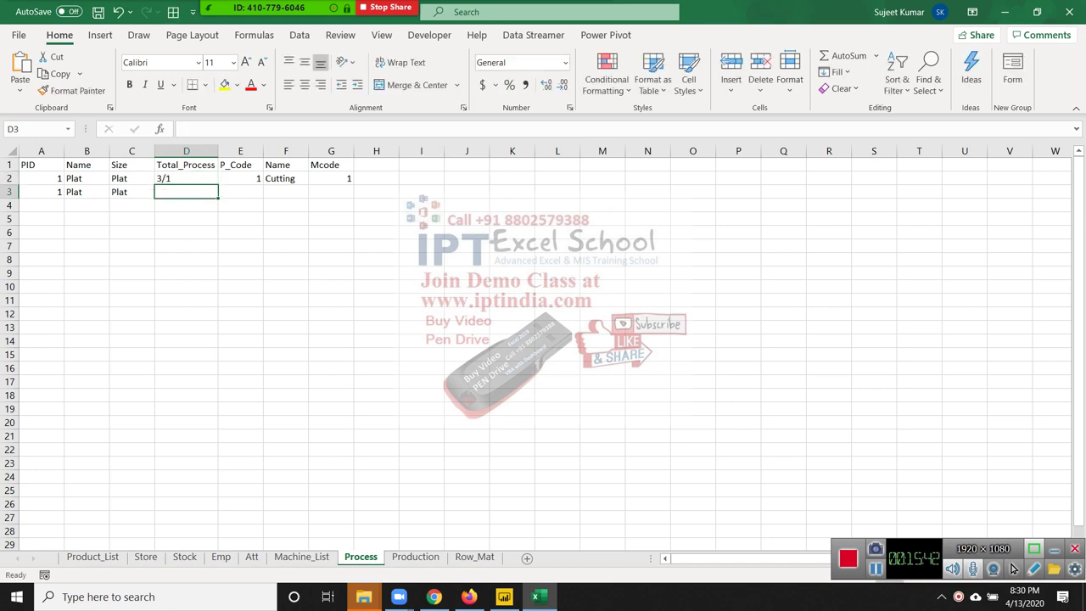
# - Undo the accidental date entries and set D2 to General format so it shows 3
pyautogui.write('3/2')
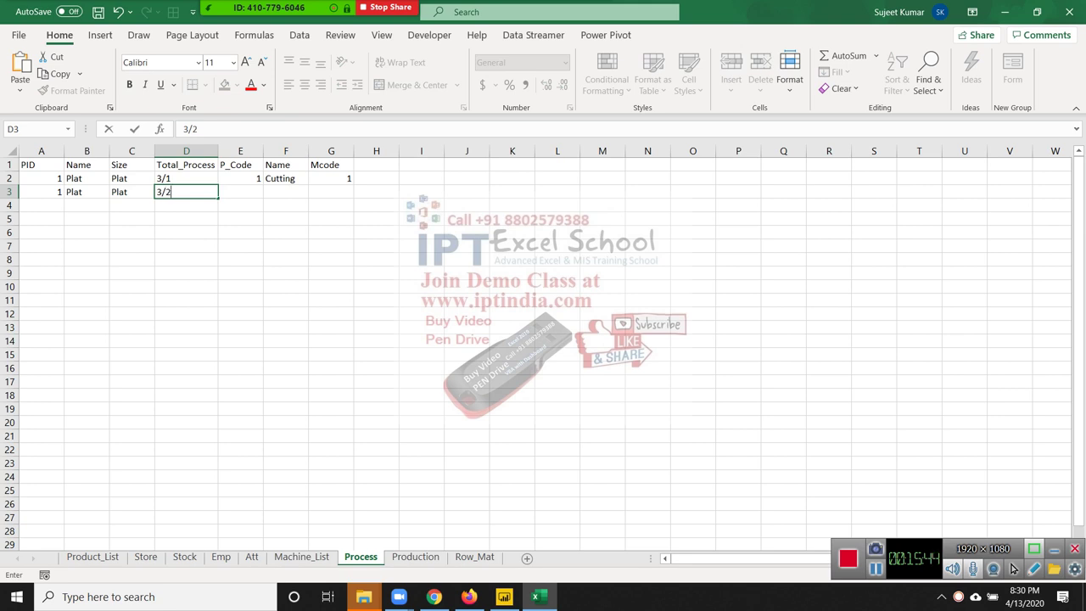
pyautogui.press('Tab')
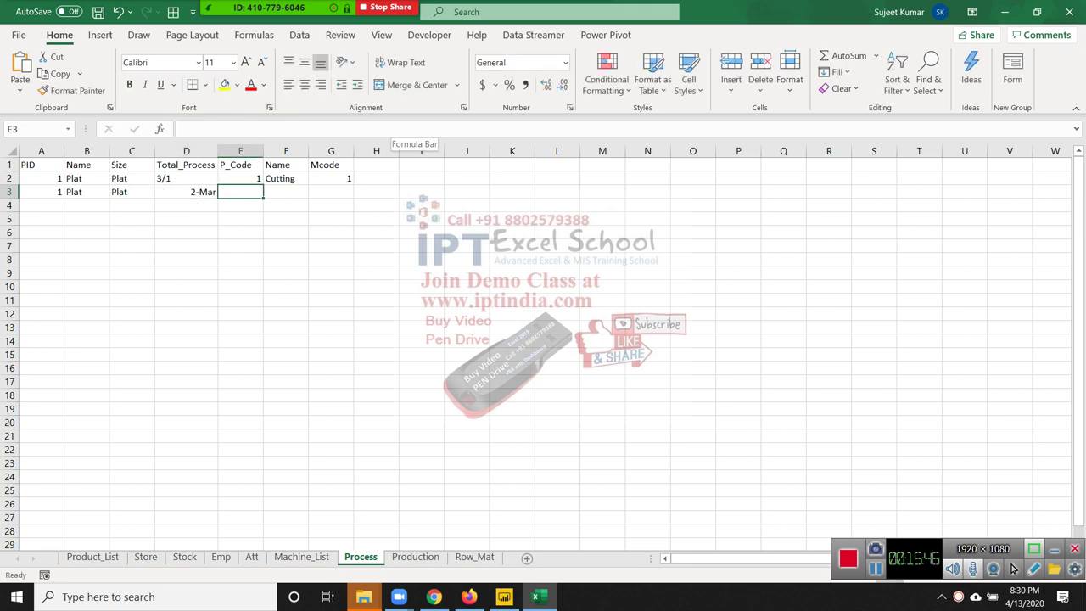
pyautogui.hotkey('ctrl', 'z')
pyautogui.press('Up')
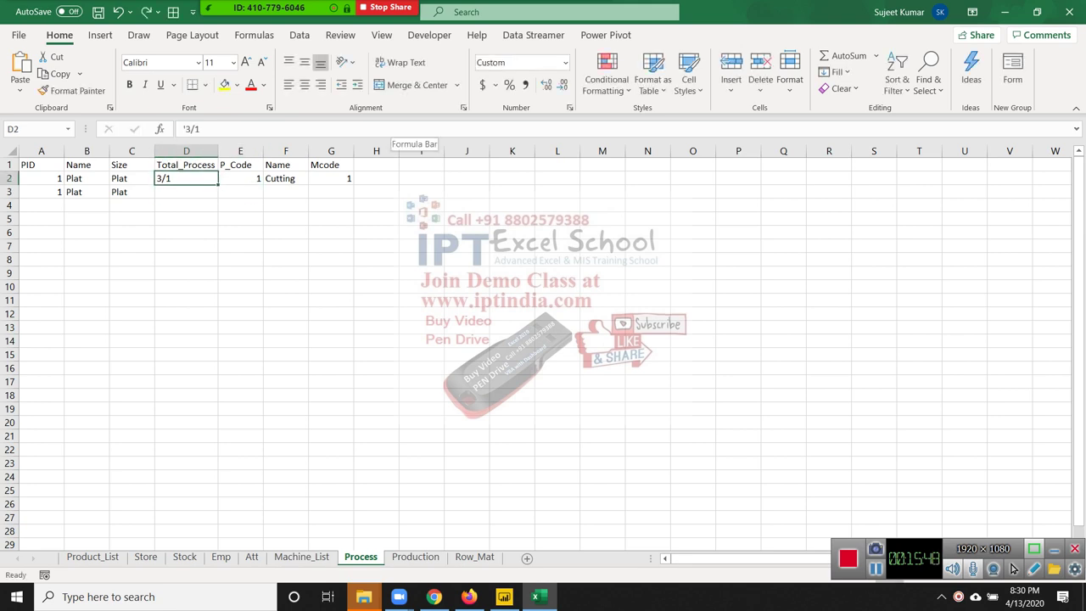
pyautogui.hotkey('ctrl', 'z')
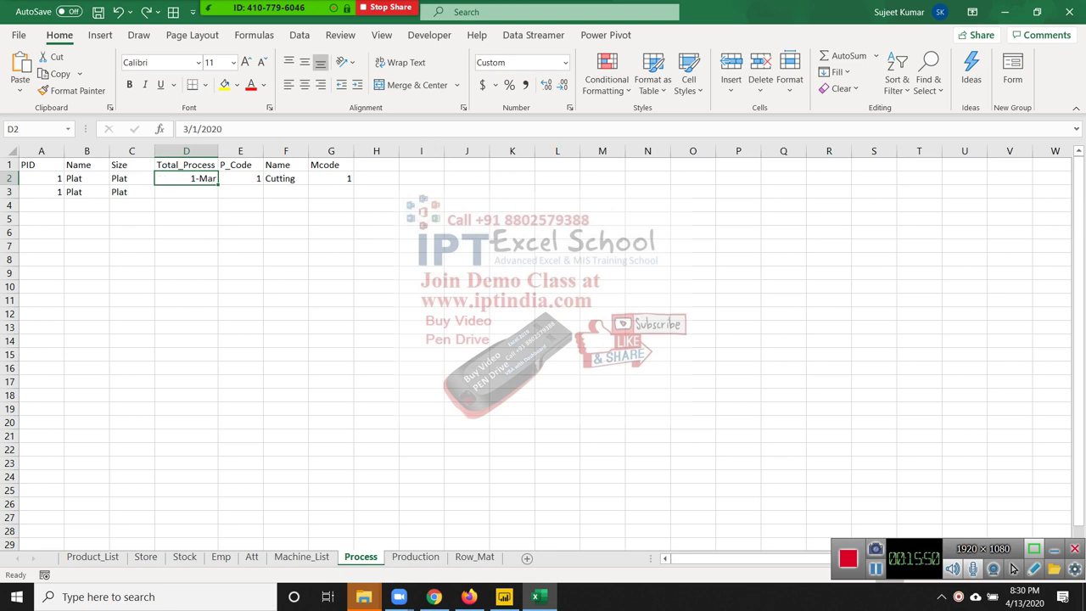
pyautogui.write('1/3')
pyautogui.press('Return')
pyautogui.press('Up')
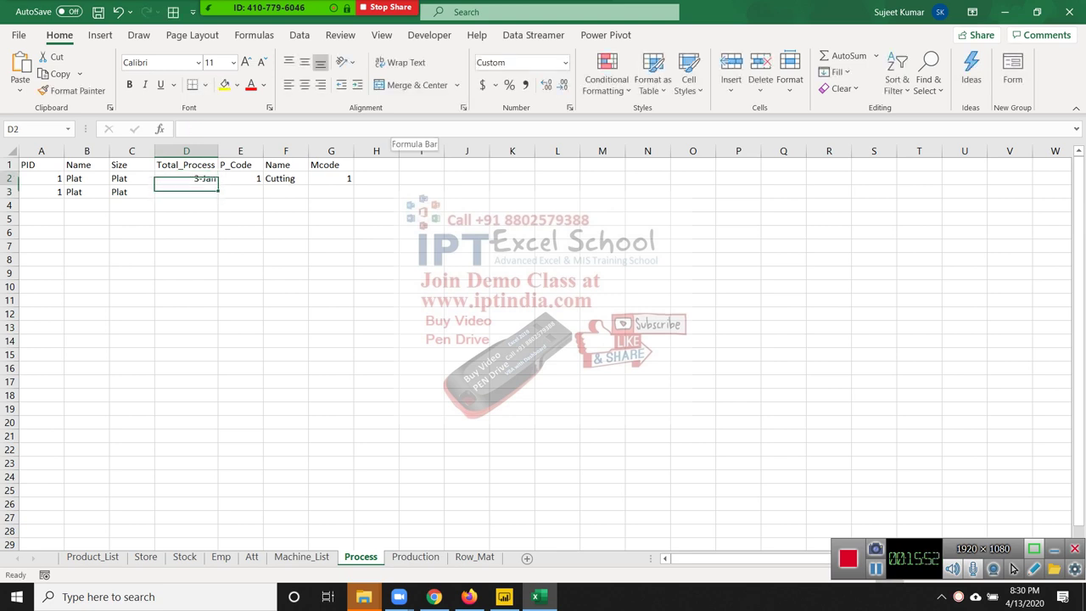
pyautogui.hotkey('ctrl', 'shift', '~')
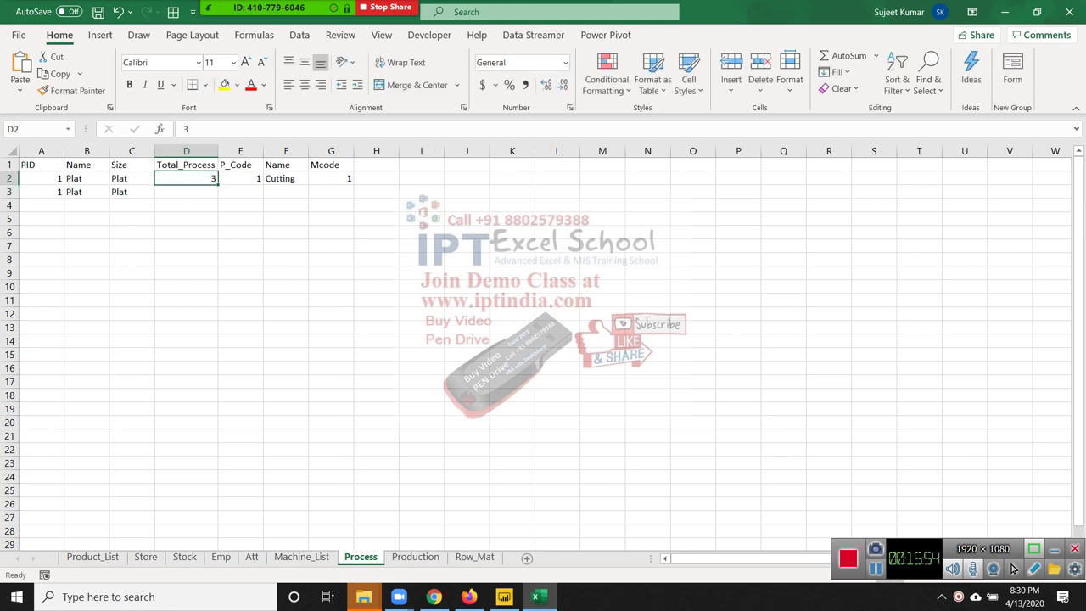
pyautogui.press('Down')
pyautogui.press('Right')
pyautogui.press('Right')
pyautogui.press('Right')
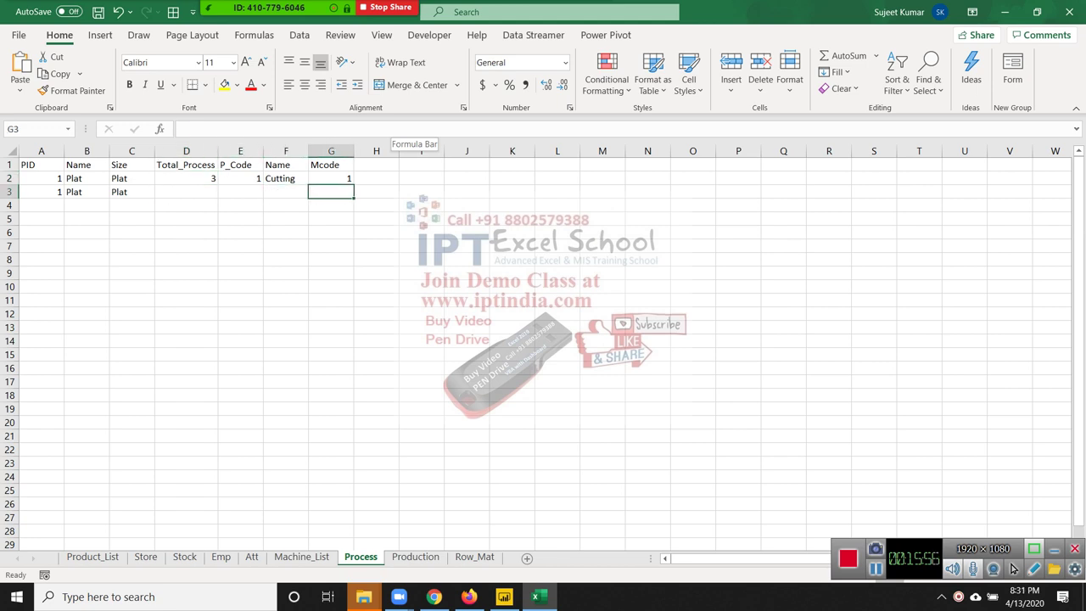
pyautogui.press('Up')
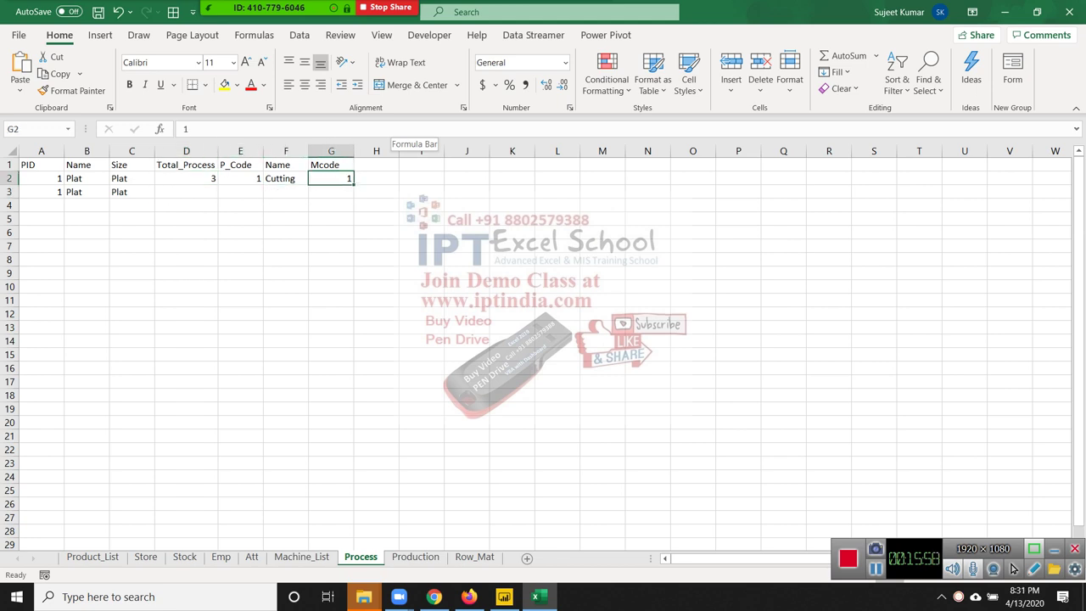
# - Check the Cutting machine's details on Machine_List, then go to P_Code cell E3 on Process
pyautogui.hotkey('ctrl', 'pageup')
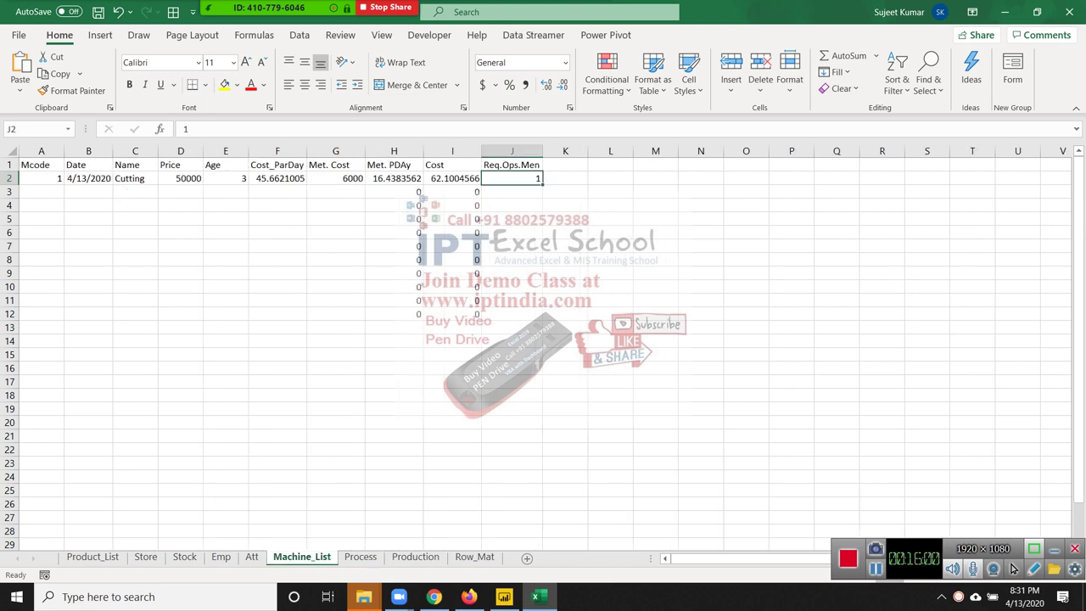
pyautogui.moveTo(135, 178); pyautogui.dragTo(511, 178)
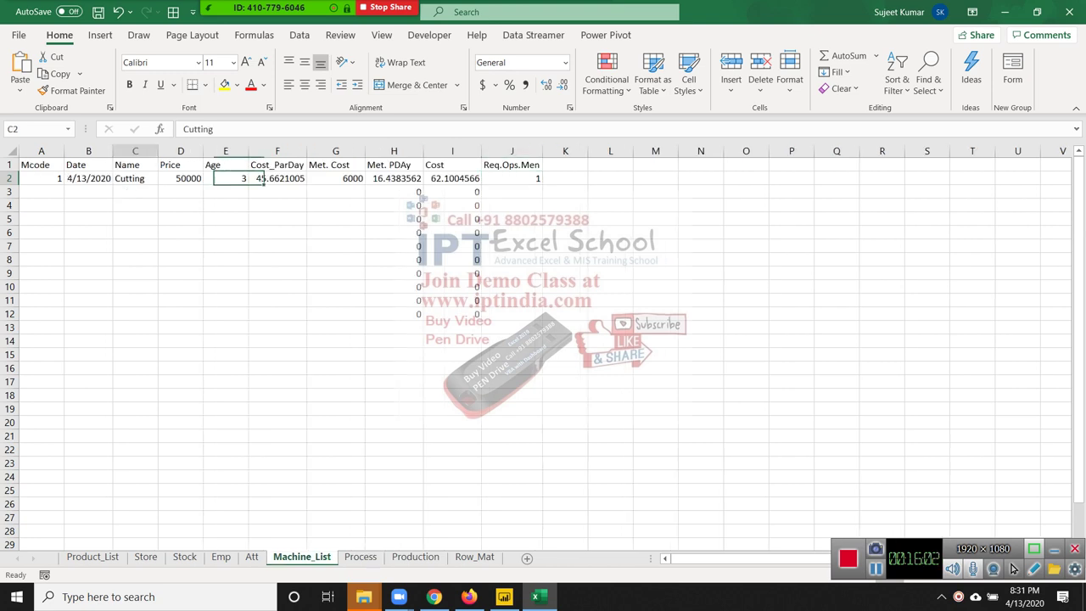
pyautogui.hotkey('ctrl', 'pagedown')
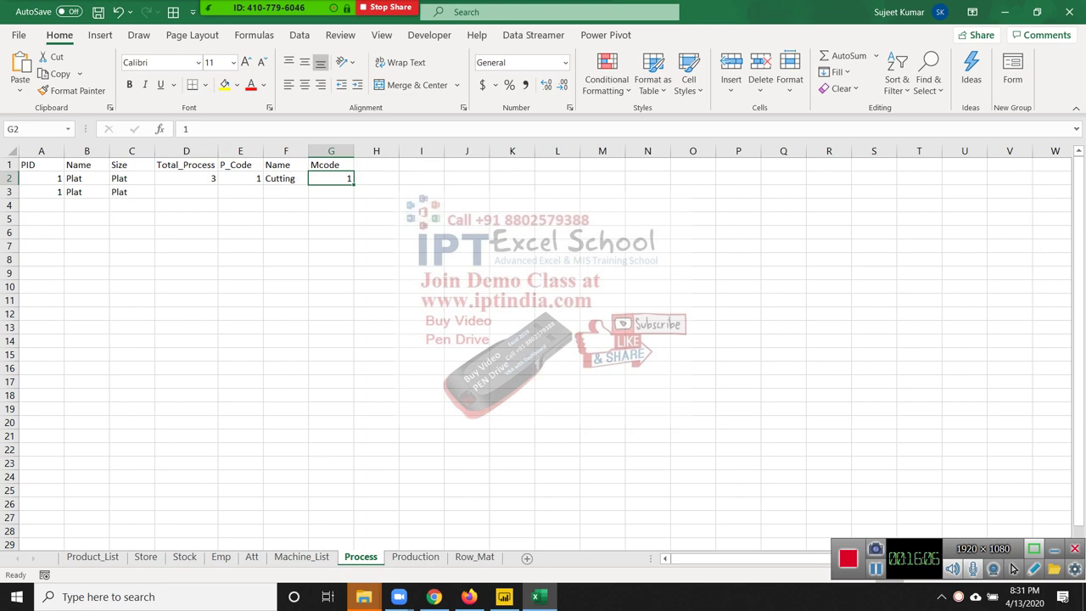
pyautogui.press('Left')
pyautogui.press('Left')
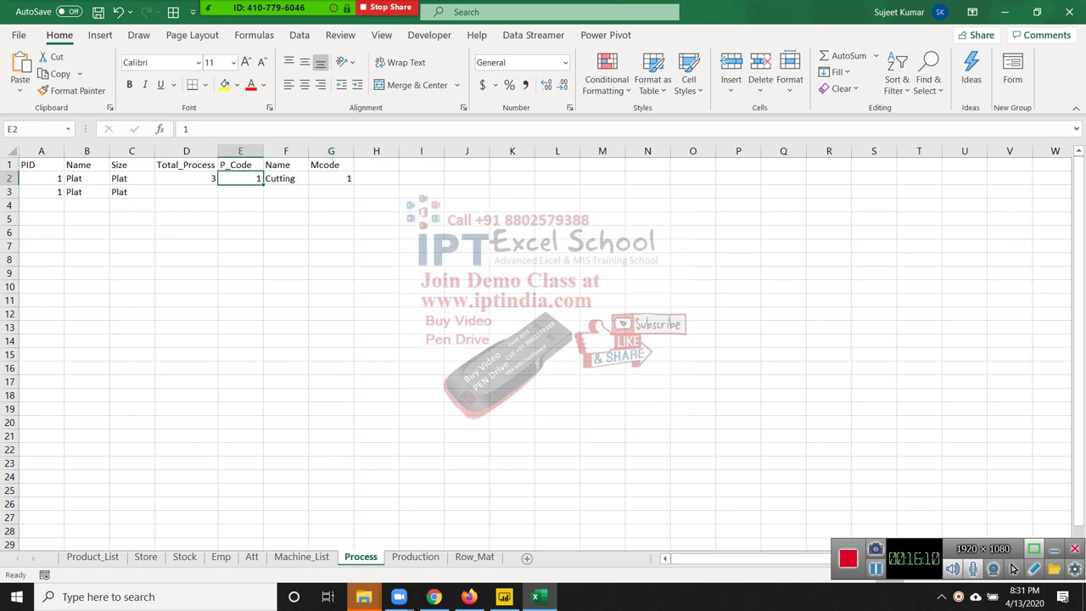
pyautogui.press('Down')
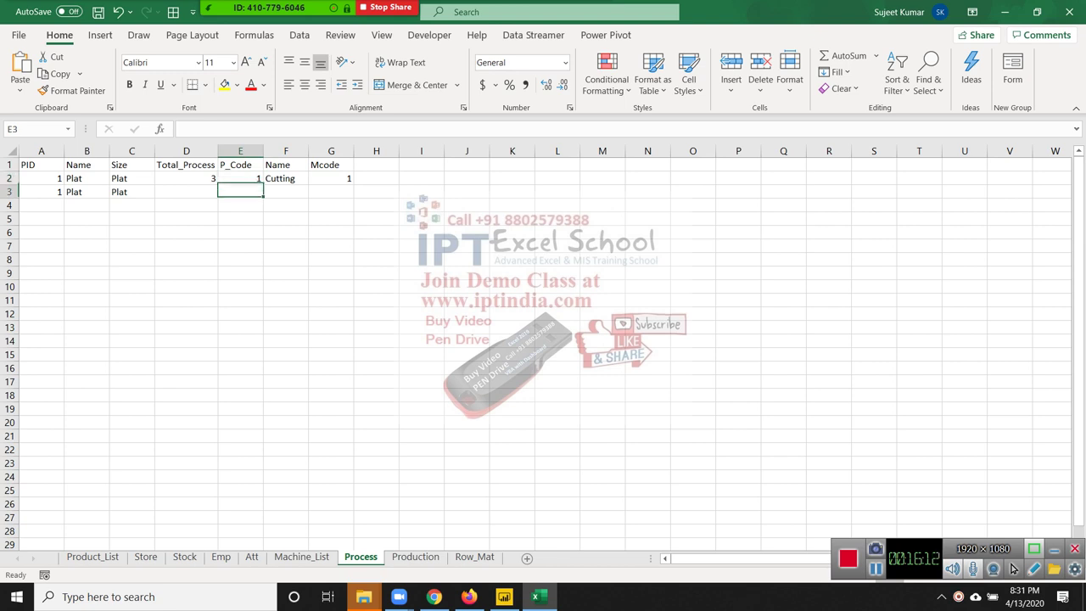
pyautogui.press('Up')
pyautogui.press('Down')
# - Enter =IF(F3>0,E2+1,"") in E3 and fill it down through E12
pyautogui.write('=')
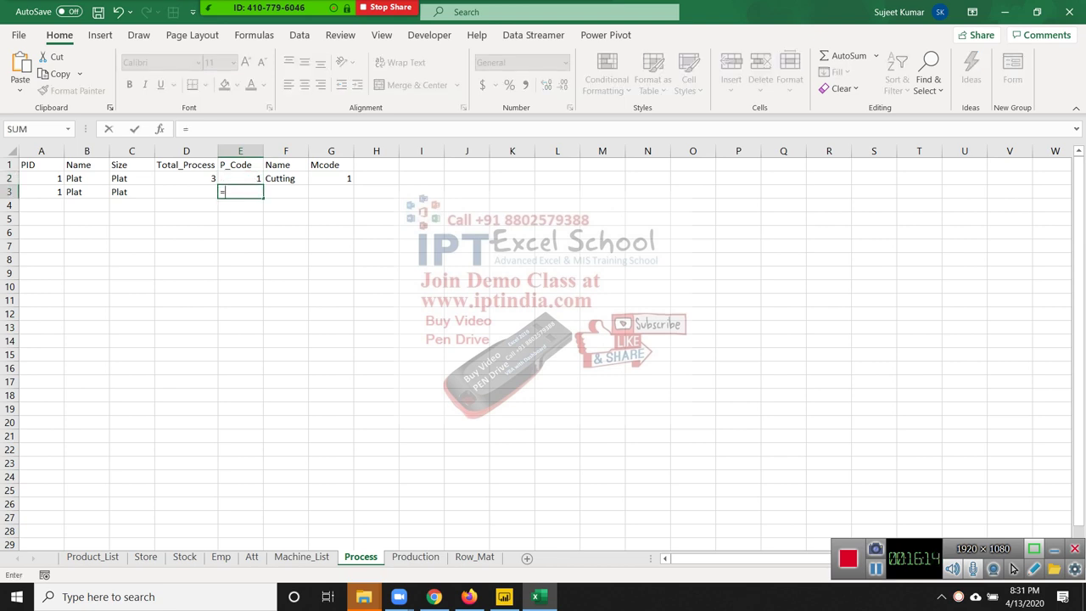
pyautogui.write('IF(')
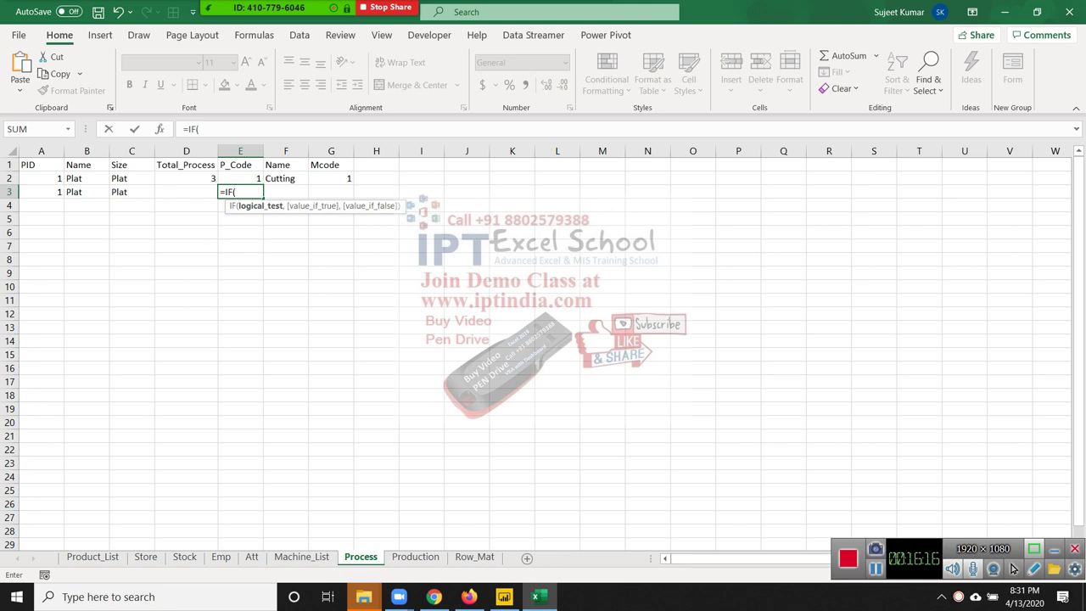
pyautogui.press('Right')
pyautogui.write('>0')
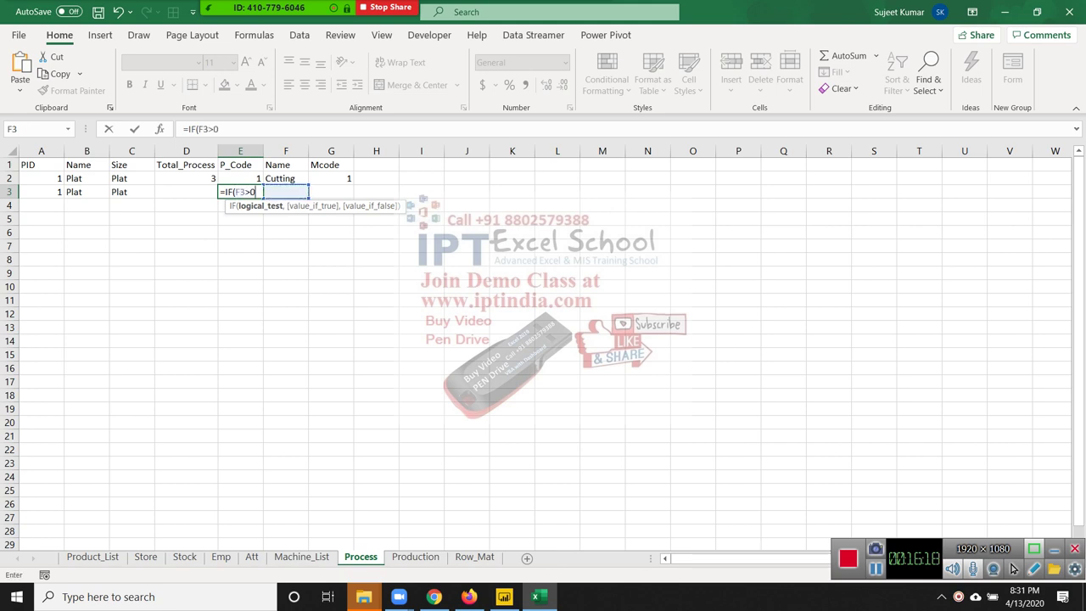
pyautogui.write(',')
pyautogui.press('Up')
pyautogui.write('+')
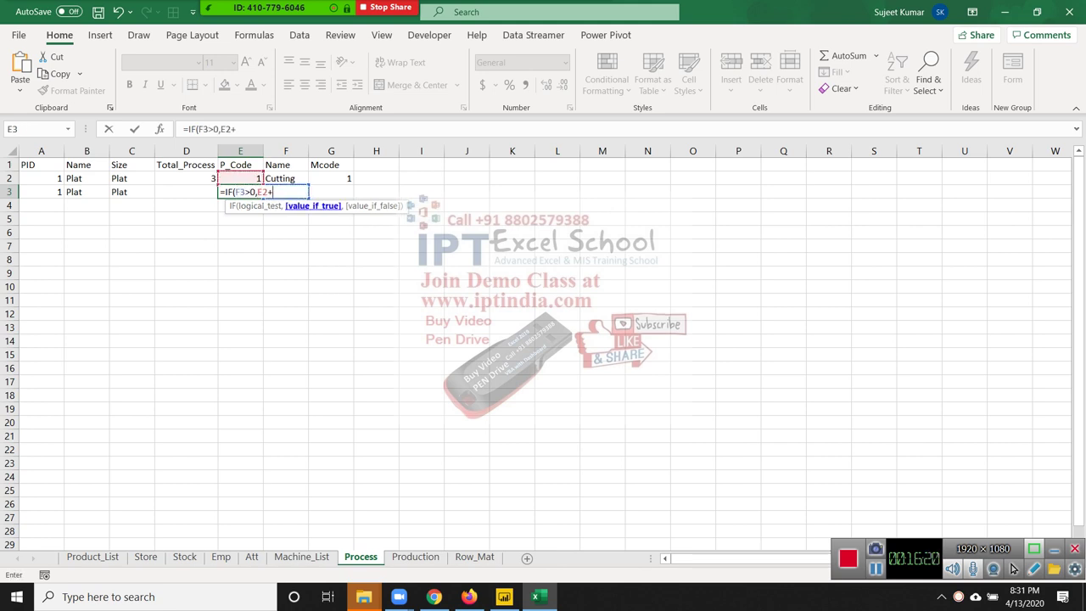
pyautogui.write('1,"")')
pyautogui.press('Return')
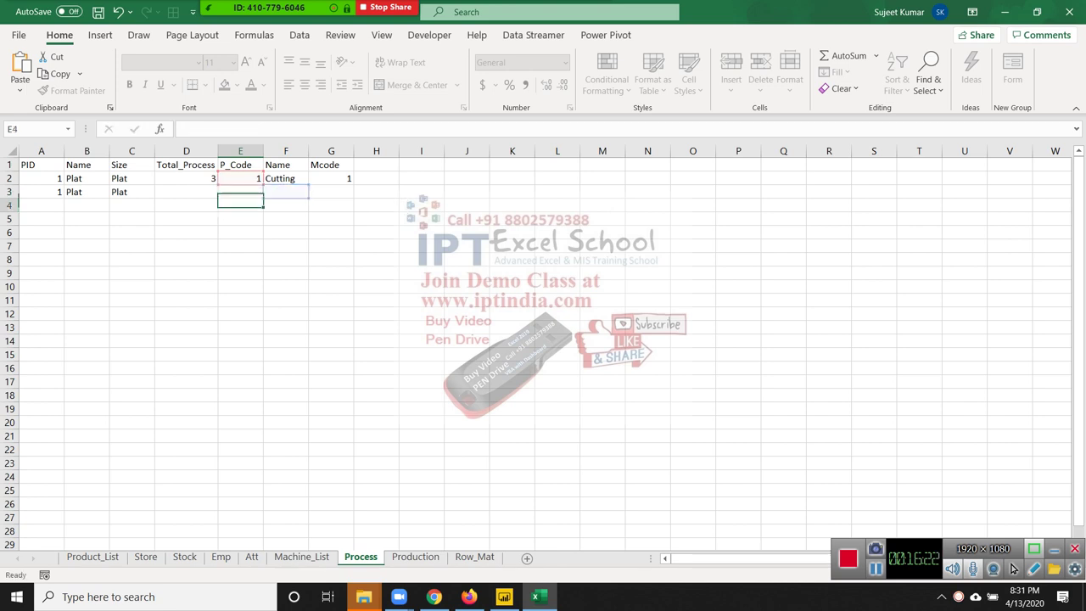
pyautogui.press('Up')
pyautogui.hotkey('shift', 'Down')
pyautogui.hotkey('shift', 'Down')
pyautogui.hotkey('shift', 'Down')
pyautogui.hotkey('shift', 'Down')
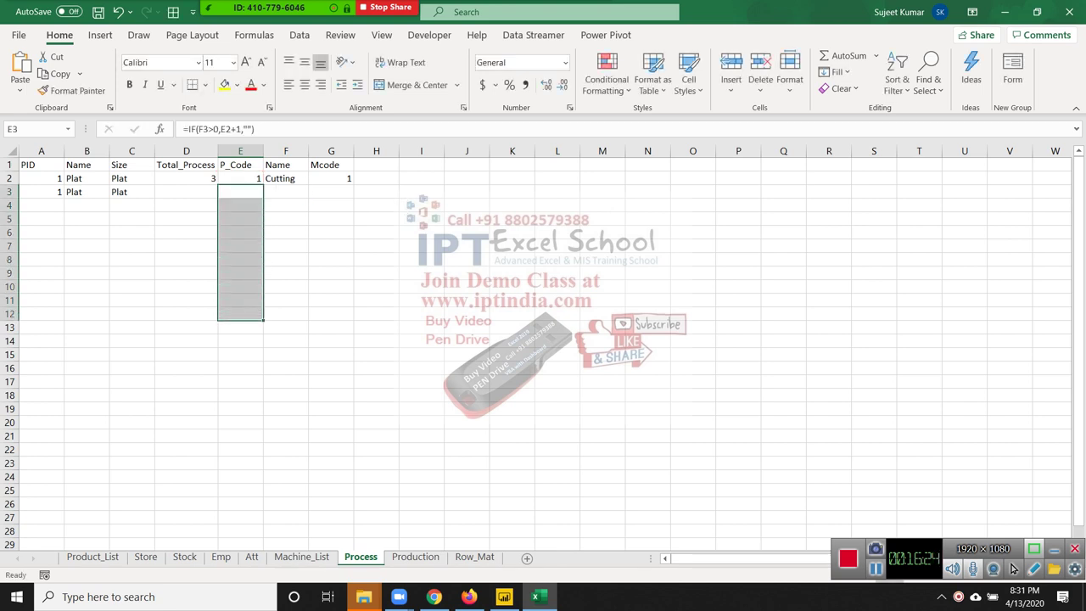
pyautogui.hotkey('ctrl', 'd')
# - Review the Name and Mcode values and the empty header cells H1:K1 on Process
pyautogui.press('Up')
pyautogui.press('Right')
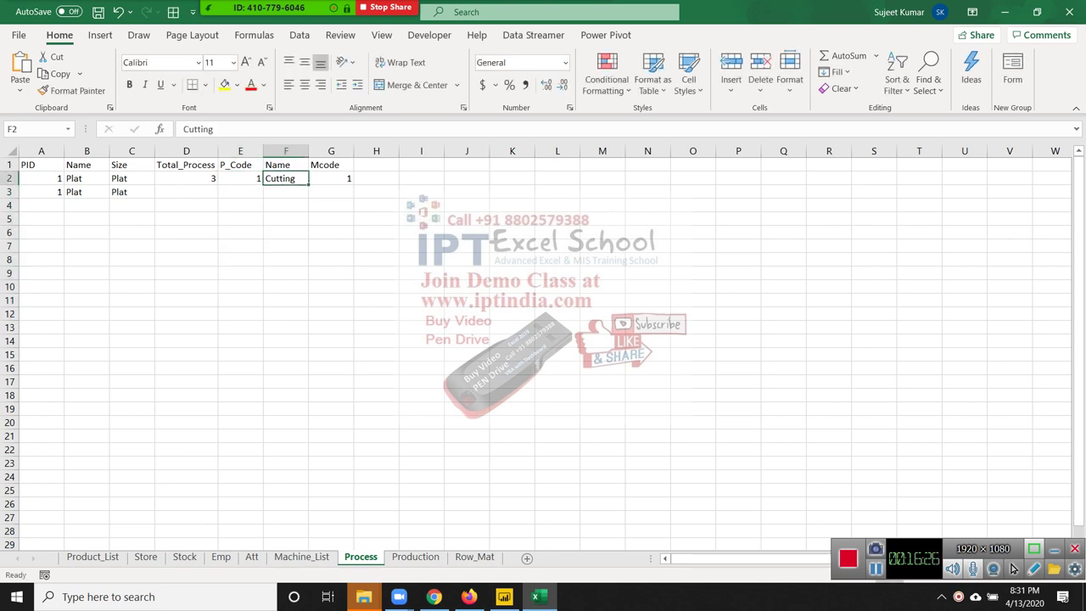
pyautogui.press('Down')
pyautogui.press('Right')
pyautogui.press('Up')
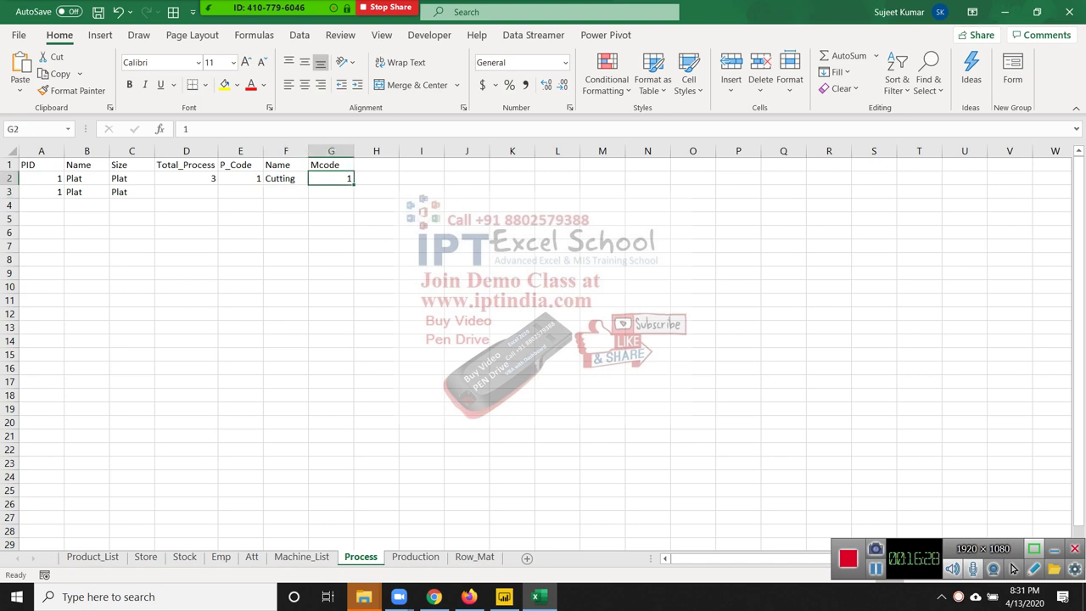
pyautogui.press('Down')
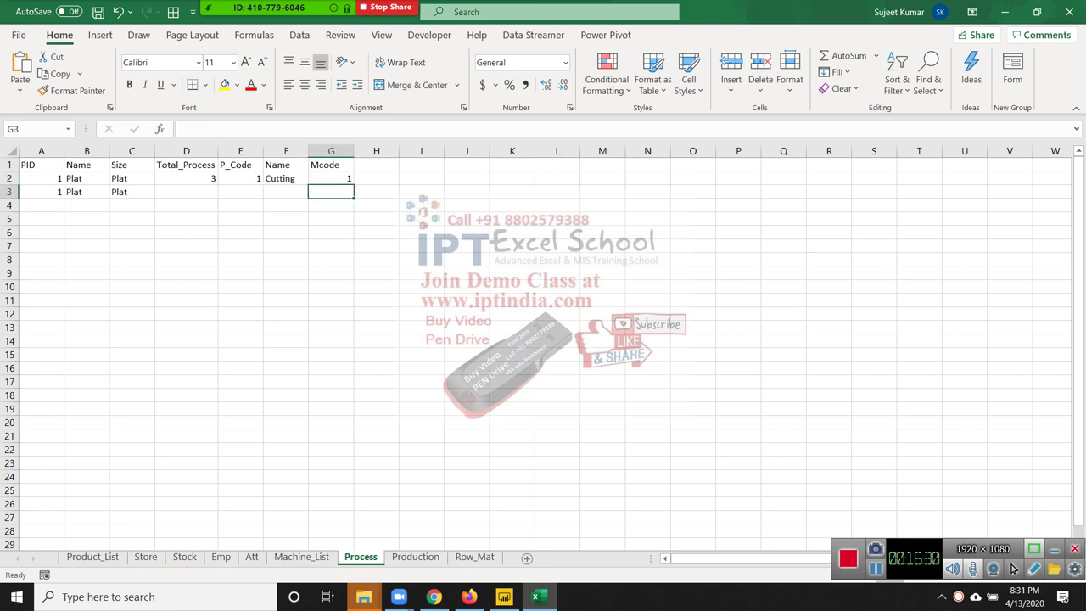
pyautogui.press('Up')
pyautogui.press('Up')
pyautogui.press('Right')
pyautogui.hotkey('shift', 'Right')
pyautogui.hotkey('shift', 'Right')
pyautogui.hotkey('shift', 'Right')
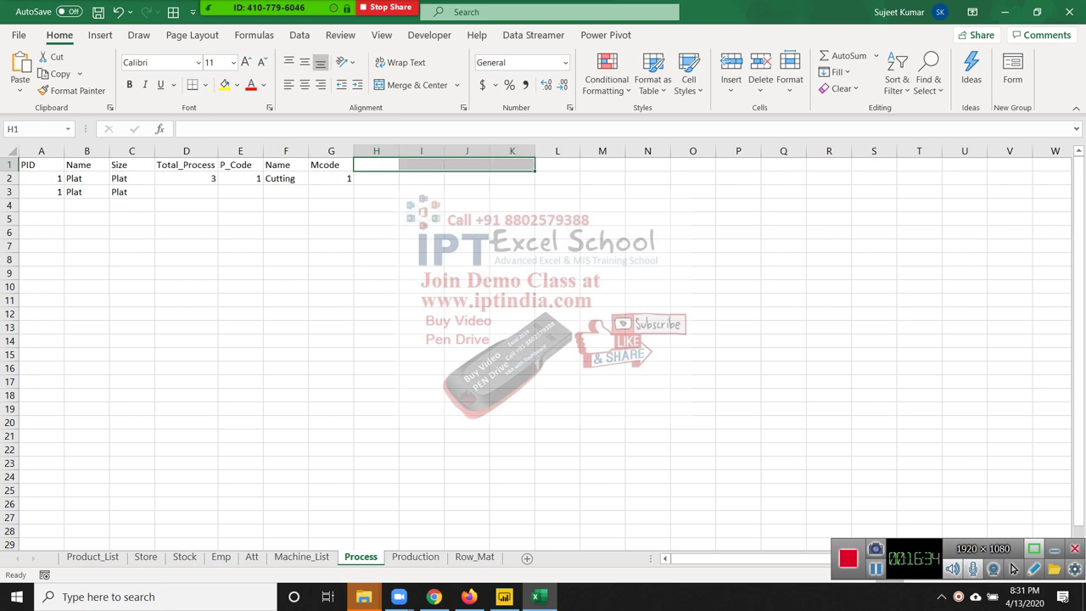
pyautogui.press('Left')
pyautogui.press('Left')
pyautogui.press('Down')
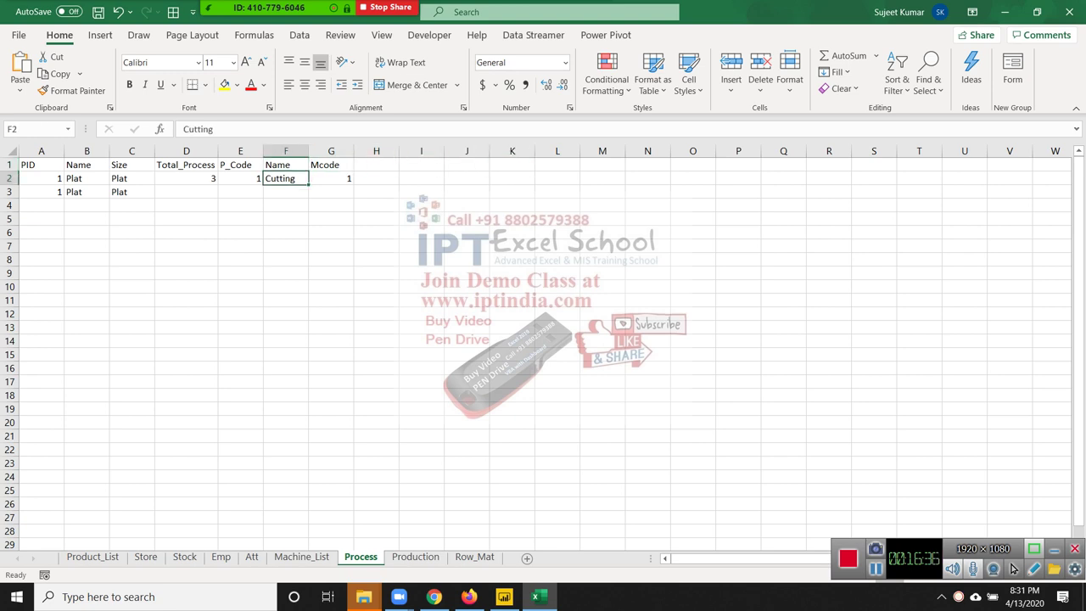
pyautogui.hotkey('ctrl', 'pagedown')
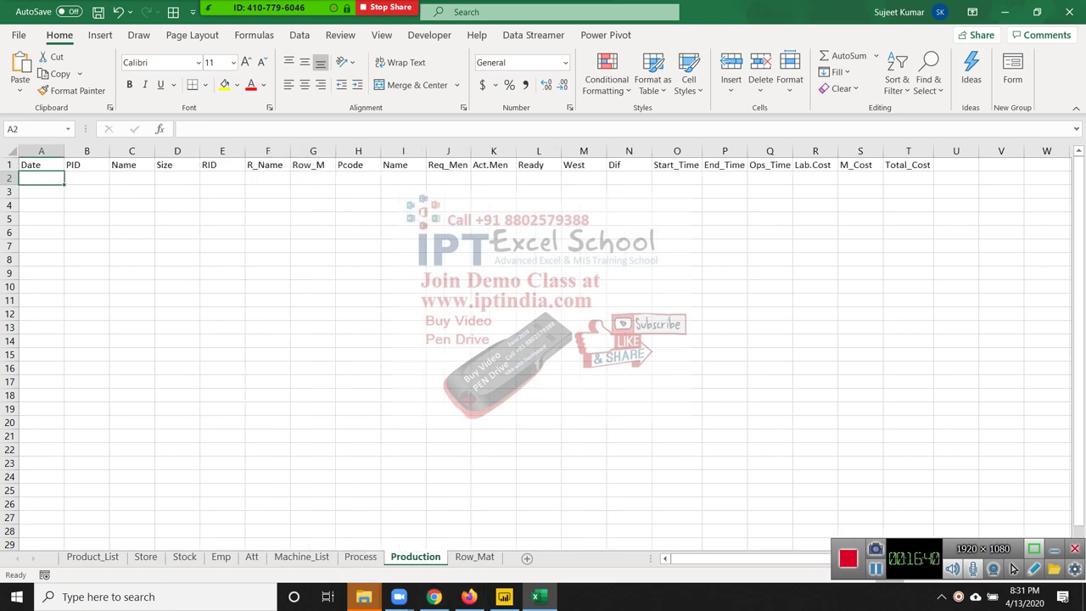
# - Enter today's date in A2 and PID 1 in B2 on Production
pyautogui.hotkey('ctrl', ';')
pyautogui.press('Tab')
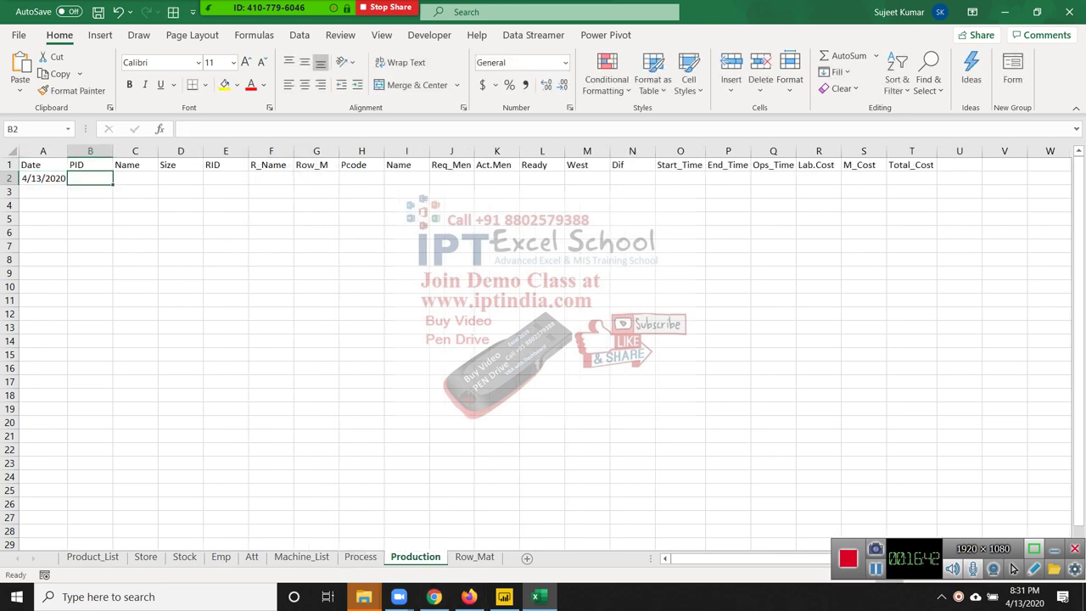
pyautogui.write('1')
pyautogui.press('Tab')
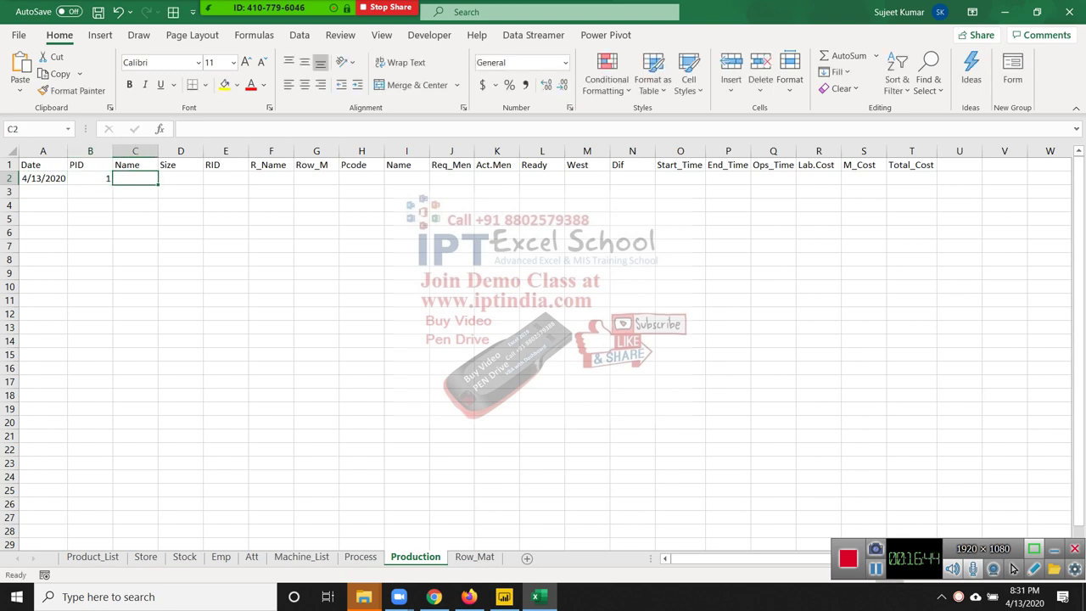
# - Look up the product name in C2 with VLOOKUP(B2,Product_List!A:F,3,0), returning Plat
pyautogui.write('=VLOOKUP(')
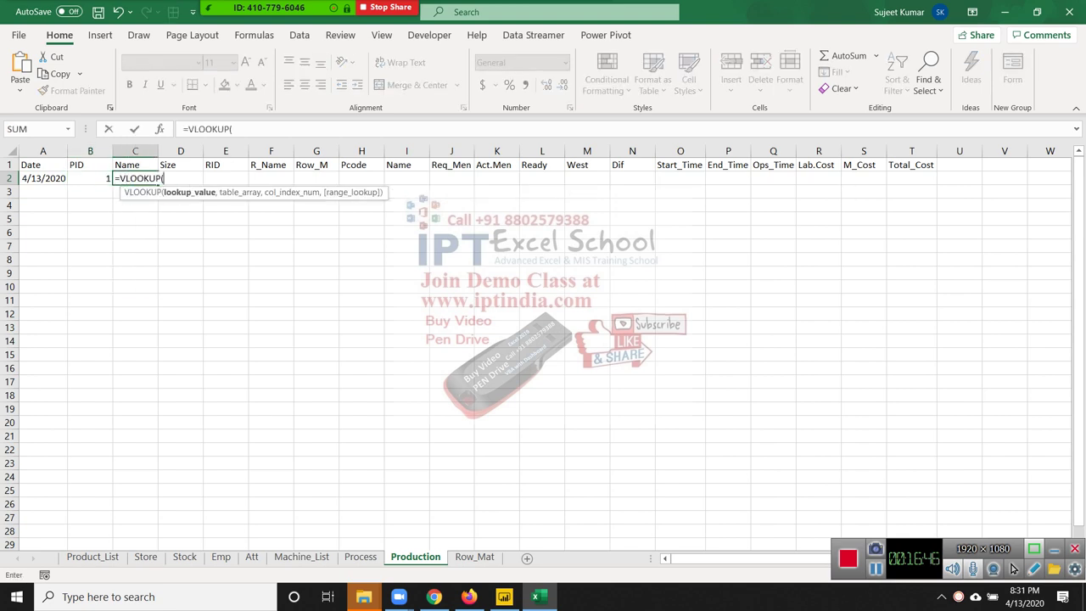
pyautogui.press('Left')
pyautogui.write(',')
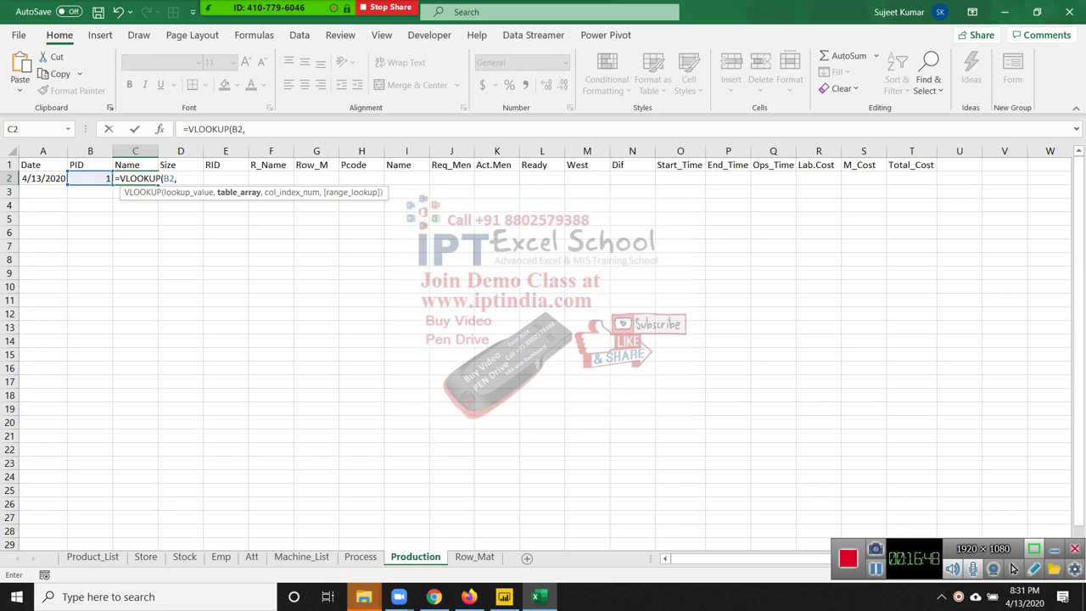
pyautogui.click(92, 557)
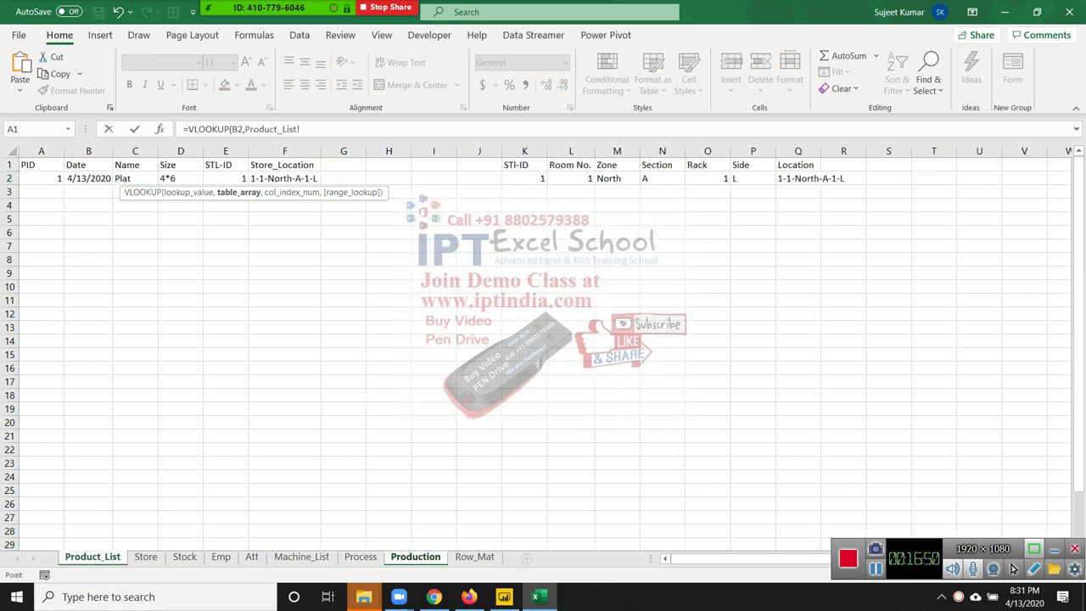
pyautogui.moveTo(41, 151); pyautogui.dragTo(285, 151)
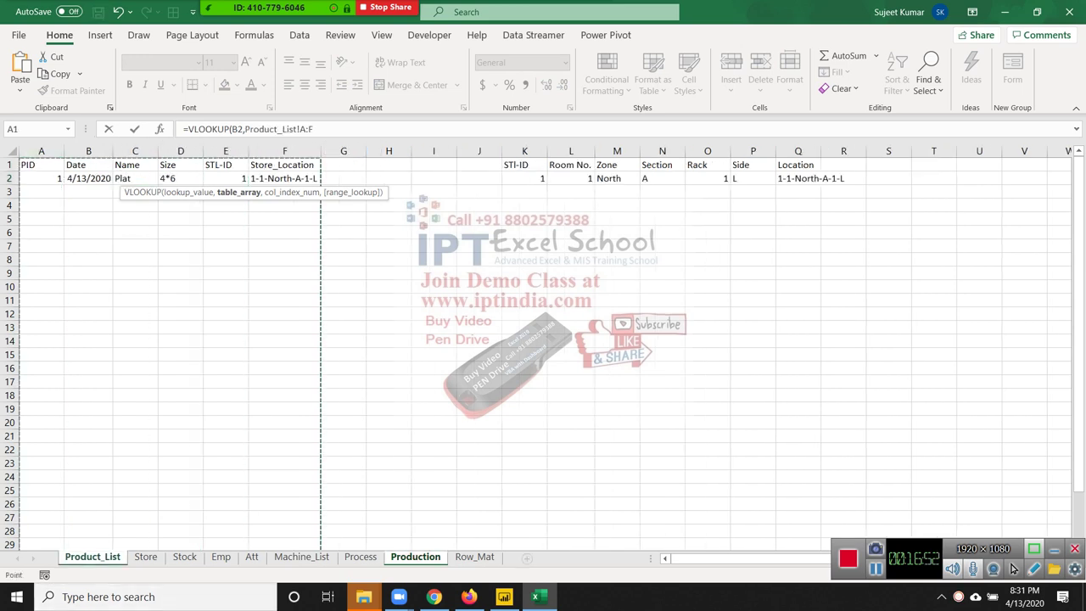
pyautogui.write(',2,')
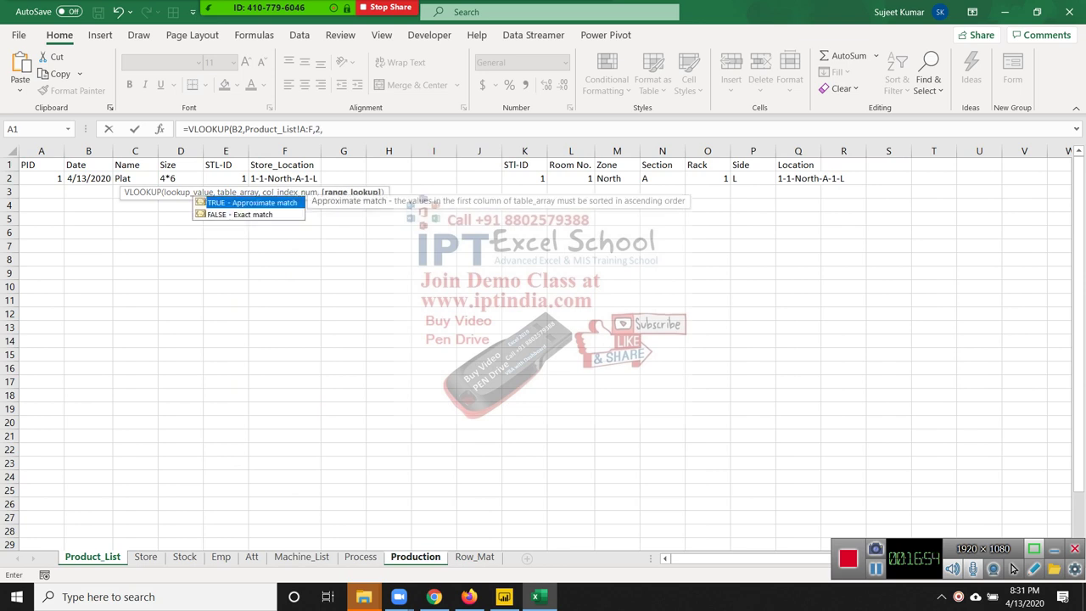
pyautogui.press('BackSpace')
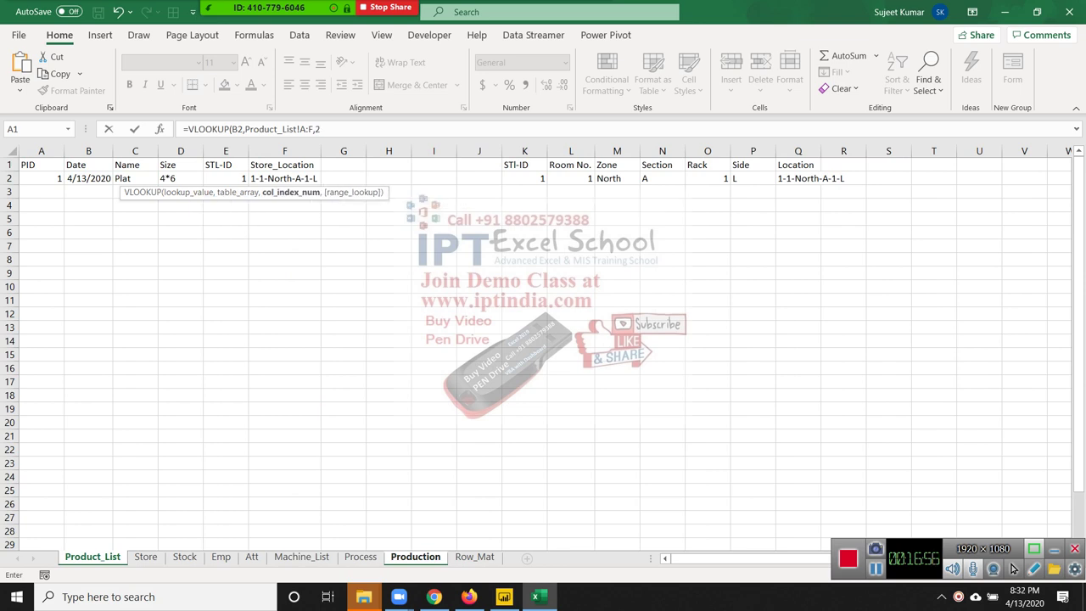
pyautogui.write('3,0')
pyautogui.press('Return')
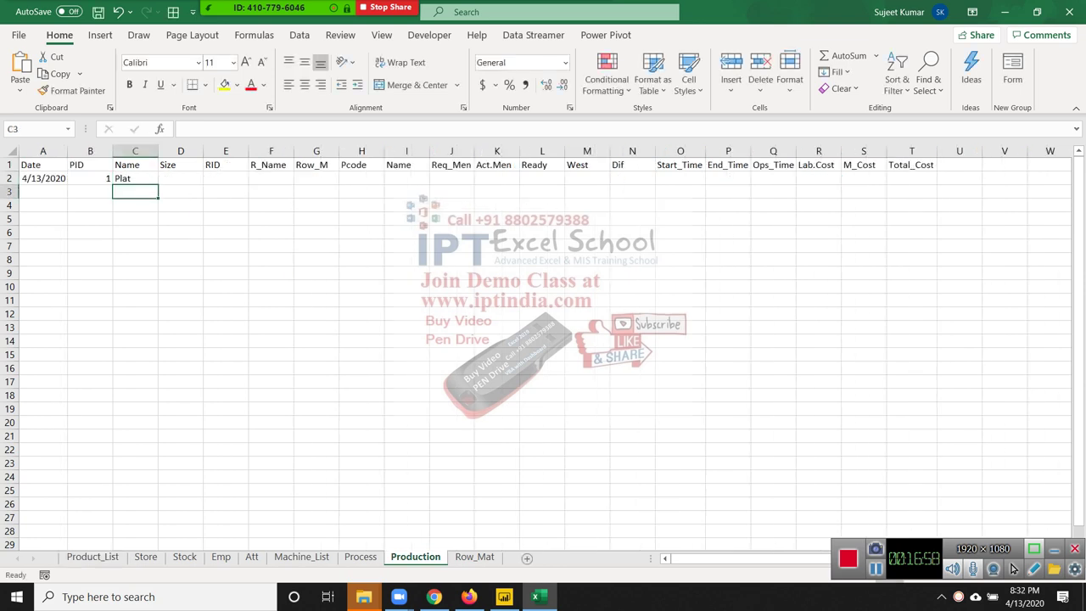
# - Wrap the C2 lookup in IFERROR returning blank and copy its formula text
pyautogui.press('Up')
pyautogui.press('Right')
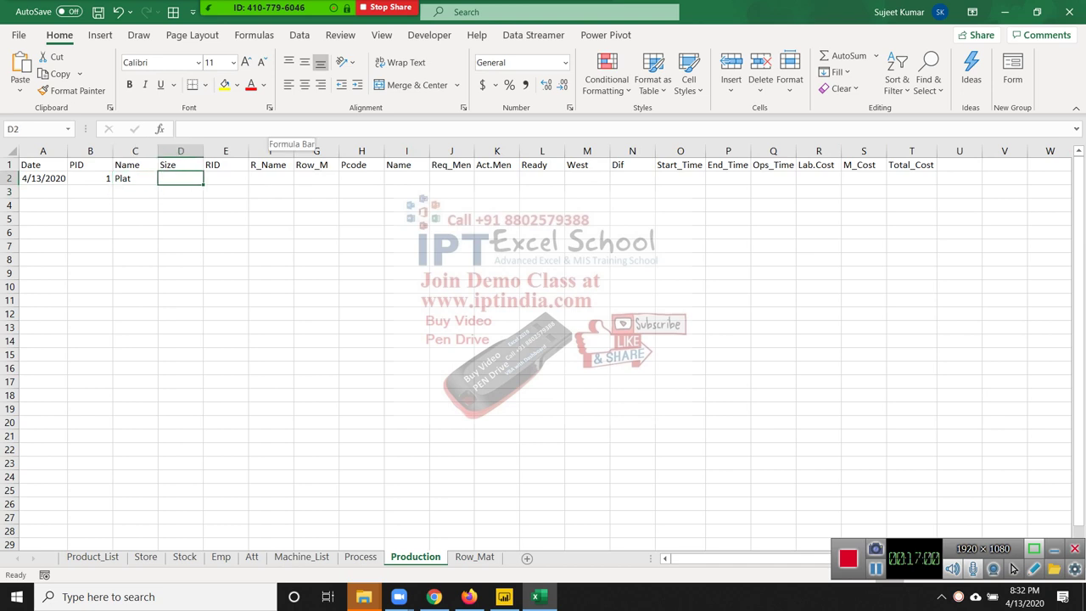
pyautogui.press('Left')
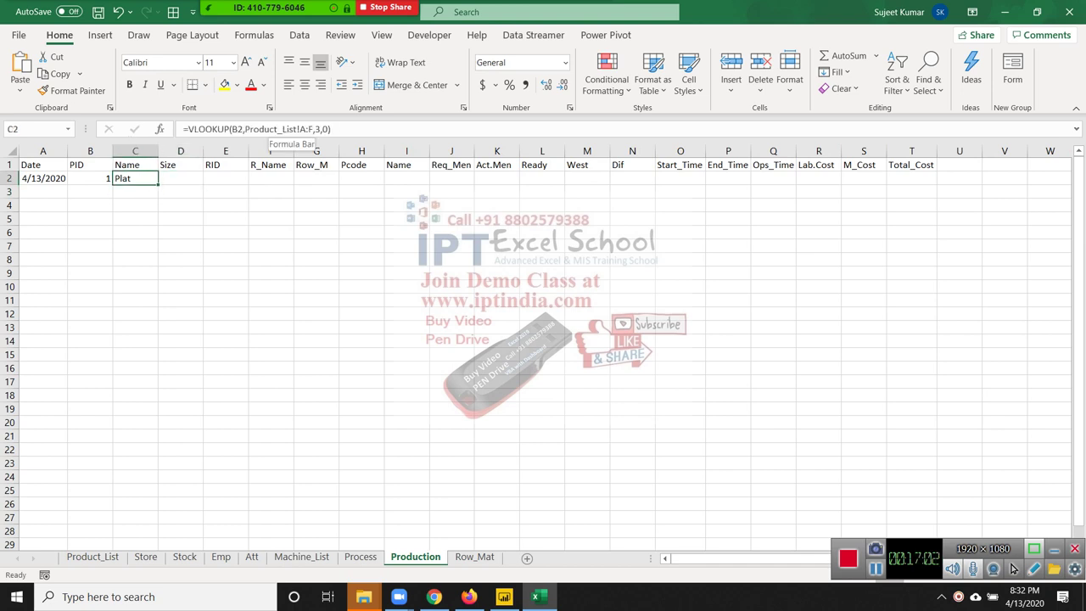
pyautogui.press('F2')
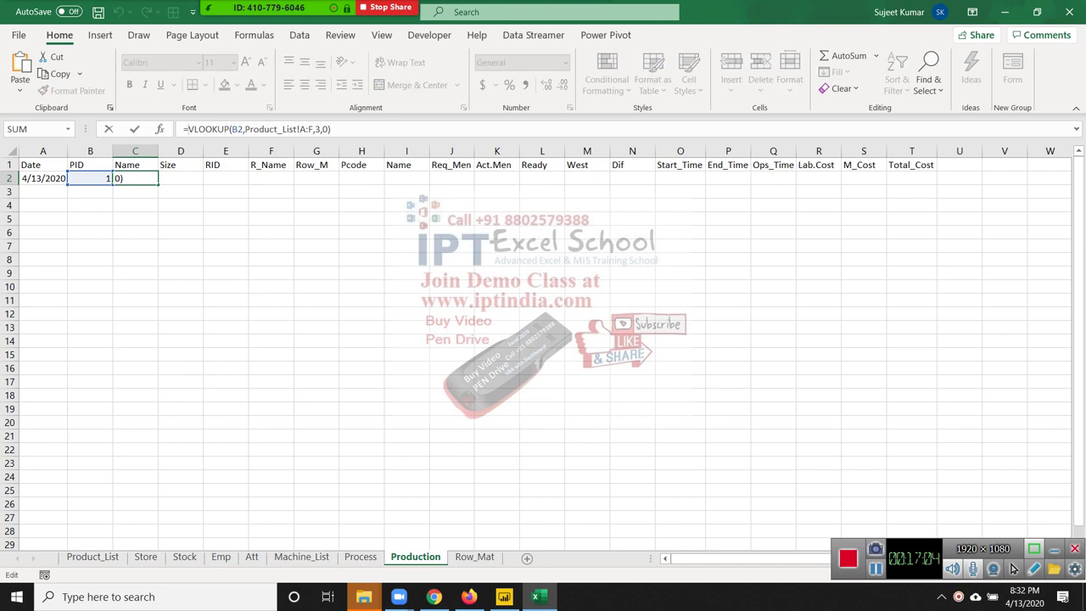
pyautogui.write('IF')
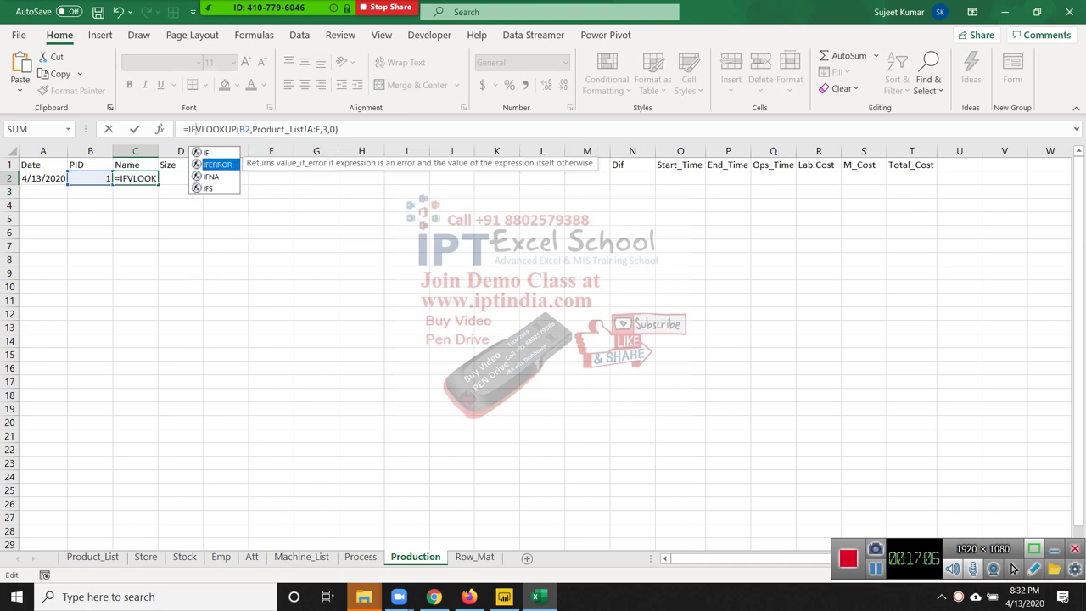
pyautogui.write('ERROR(')
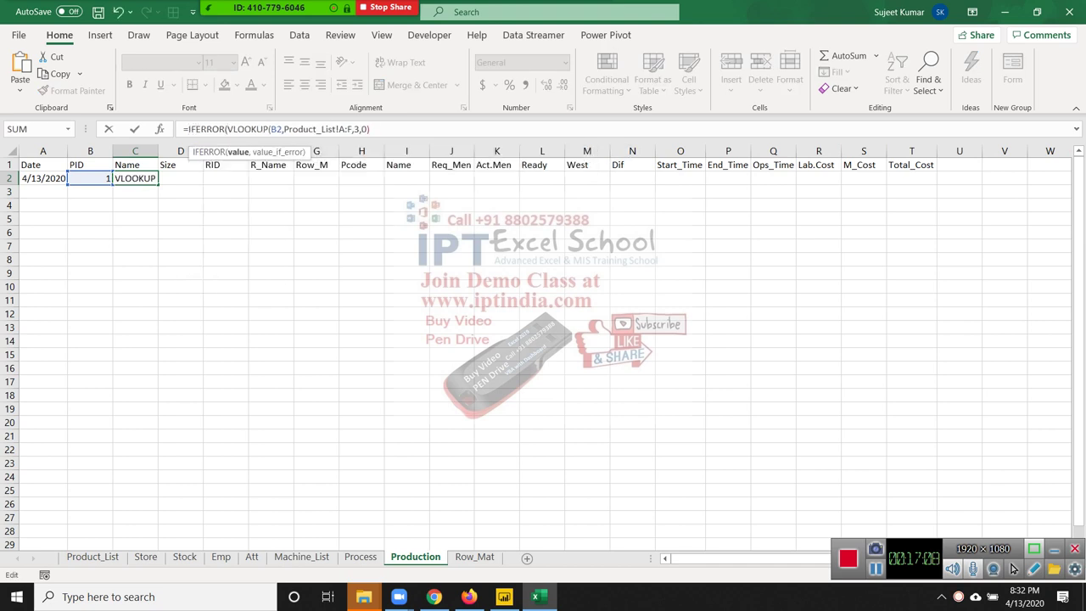
pyautogui.write('),')
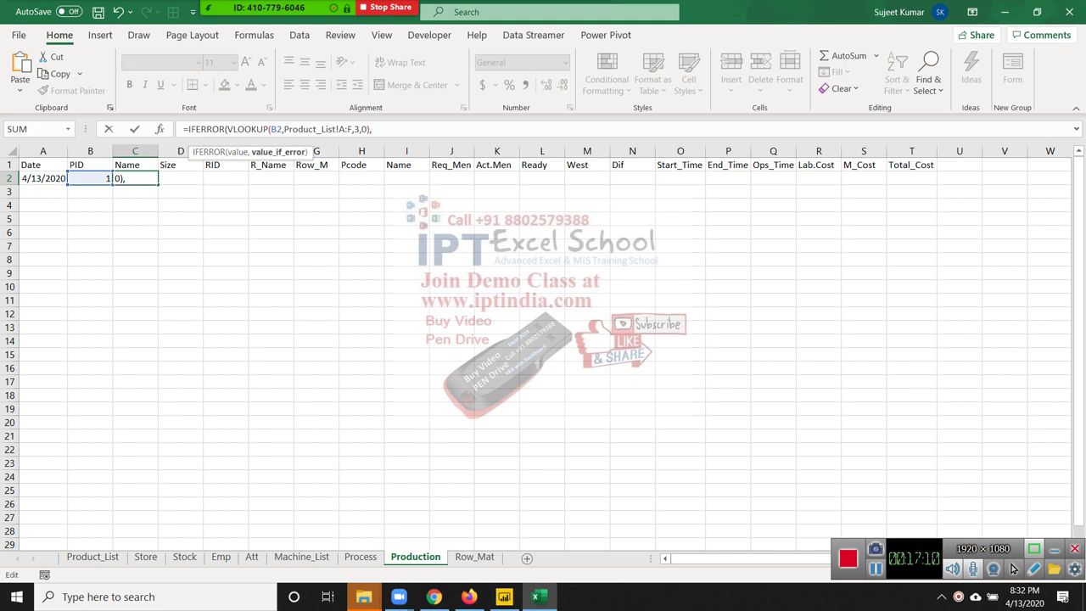
pyautogui.write('"')
pyautogui.hotkey('ctrl', 'Return')
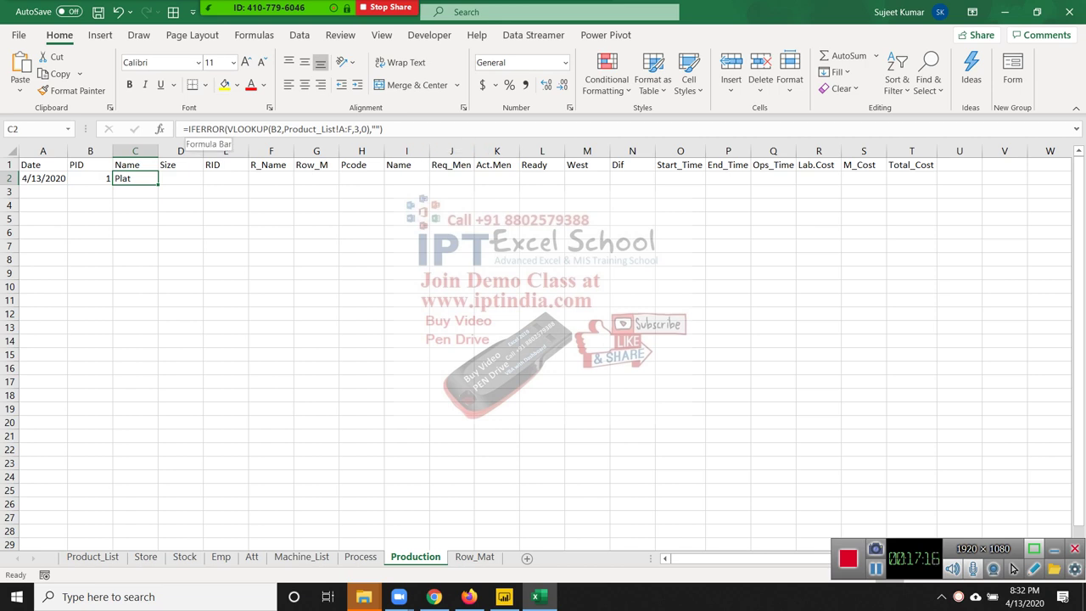
pyautogui.moveTo(188, 129); pyautogui.dragTo(384, 129)
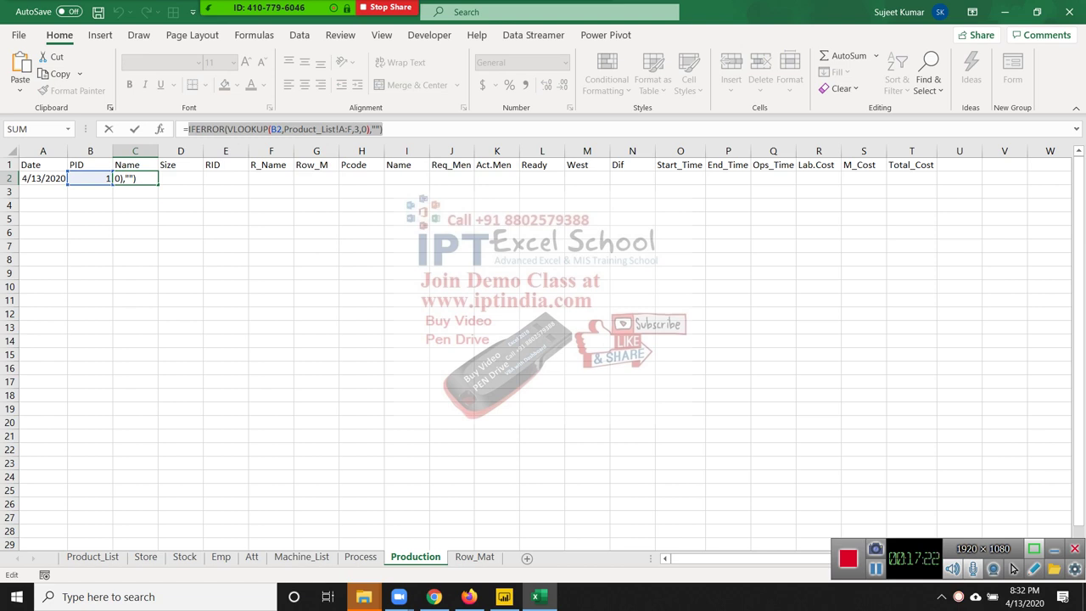
pyautogui.hotkey('ctrl', 'Return')
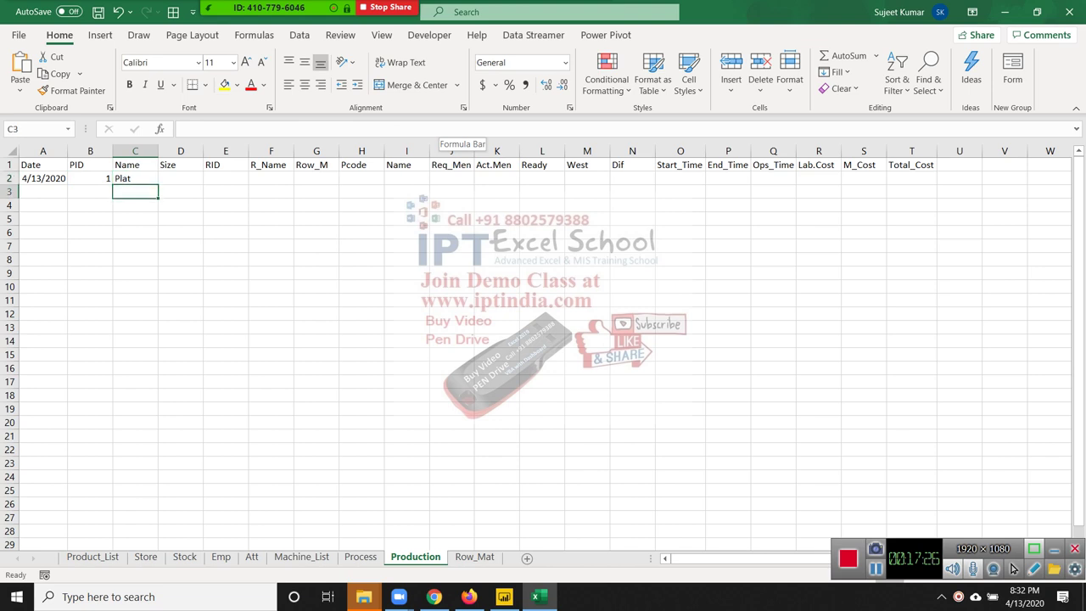
# - Paste the copied IFERROR lookup into Size cell D2 as a formula with a leading =
pyautogui.press('Right')
pyautogui.hotkey('ctrl', 'v')
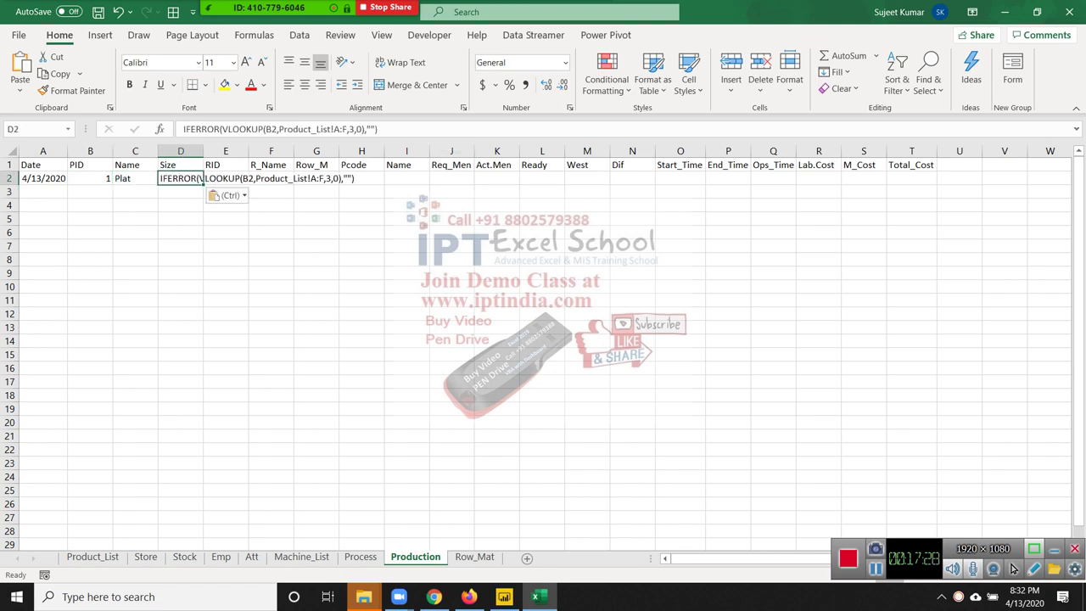
pyautogui.click(183, 129)
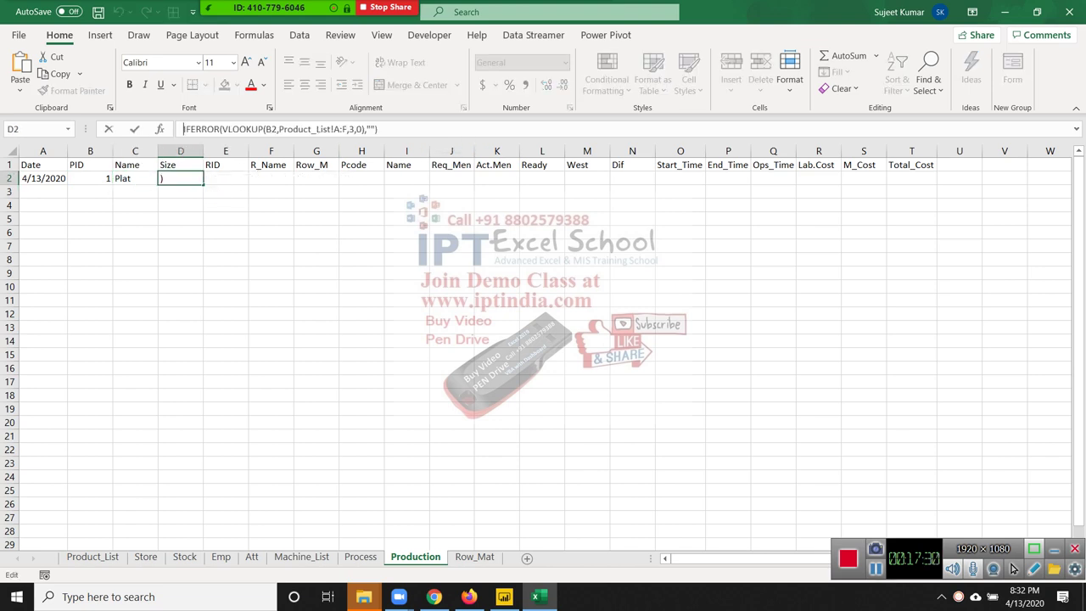
pyautogui.write('=')
pyautogui.press('Return')
pyautogui.press('Up')
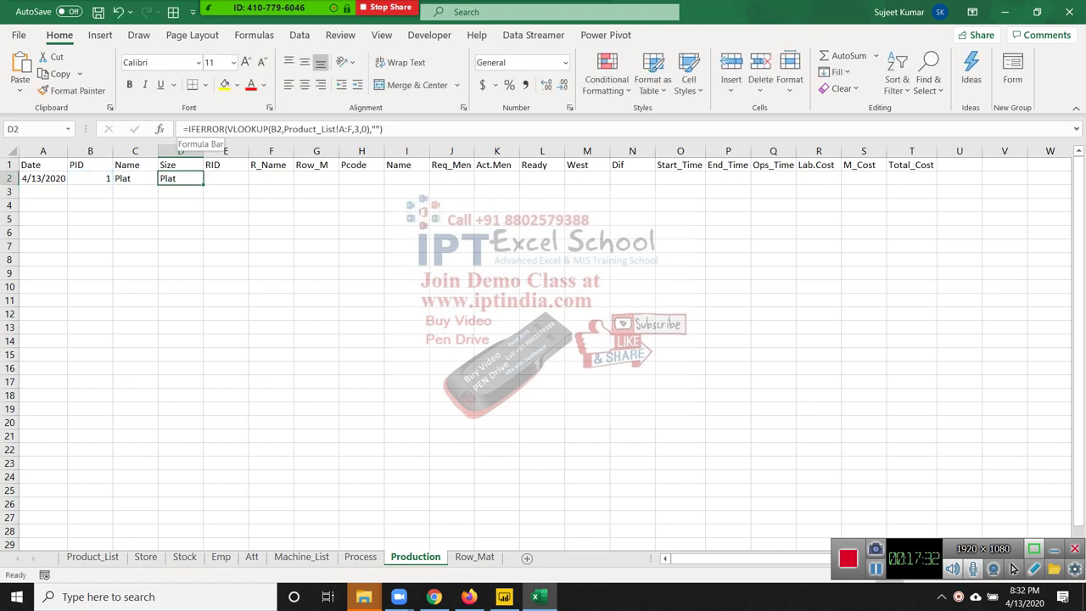
# - Change D2's column index from 3 to 4 so it shows 4*6
pyautogui.press('F2')
pyautogui.press('Left')
pyautogui.press('Left')
pyautogui.press('Left')
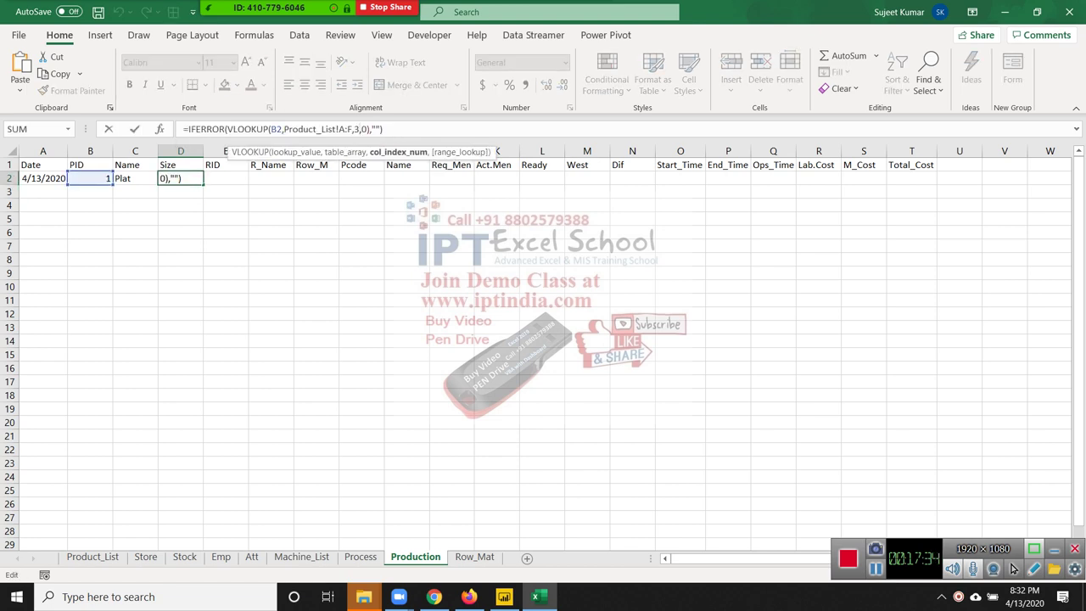
pyautogui.press('BackSpace')
pyautogui.write('4')
pyautogui.press('Return')
pyautogui.press('Up')
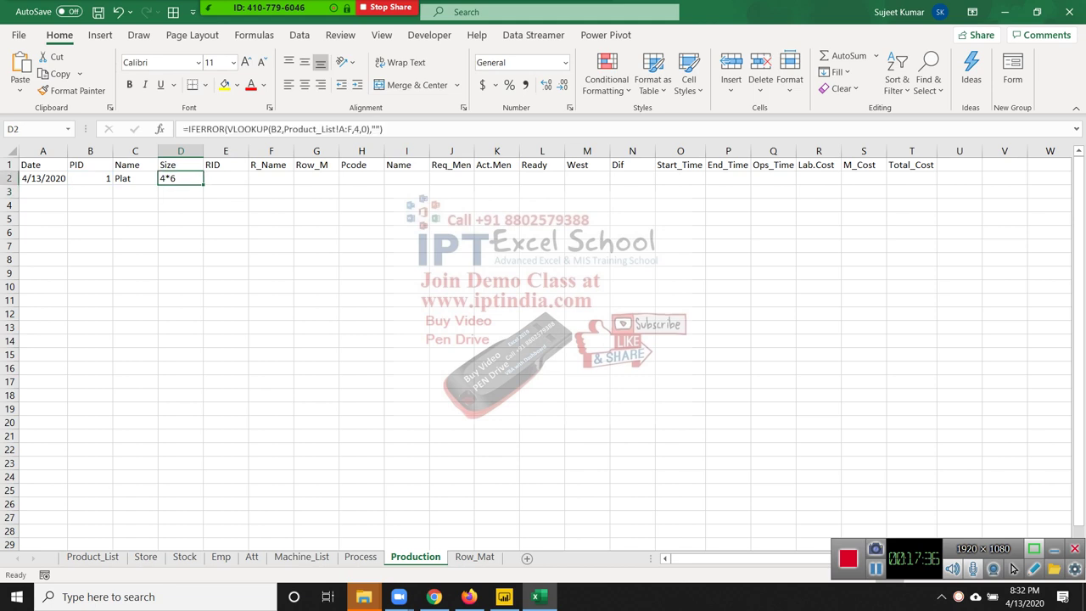
pyautogui.press('Right')
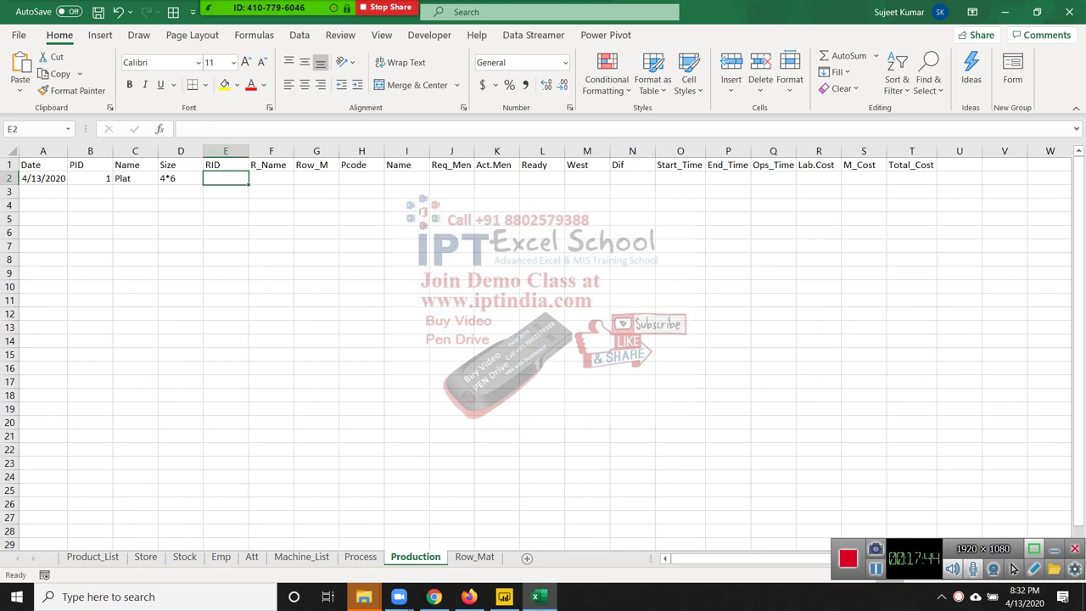
pyautogui.hotkey('ctrl', 'pagedown')
# - Look over Row_Mat's empty row 2 from RID through the Cost column
pyautogui.press('Home')
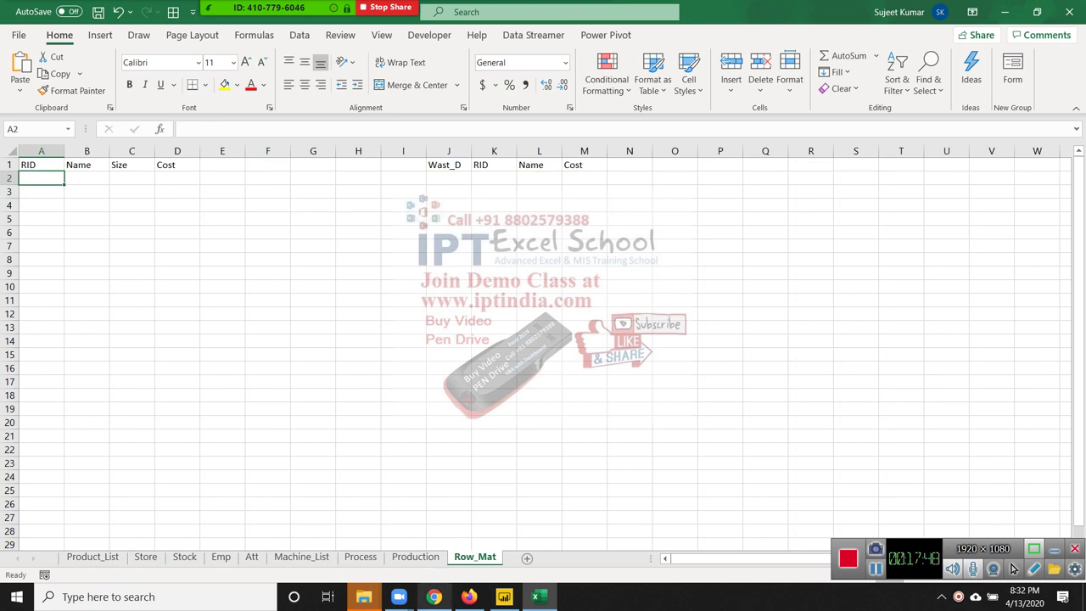
pyautogui.press('Right')
pyautogui.press('Right')
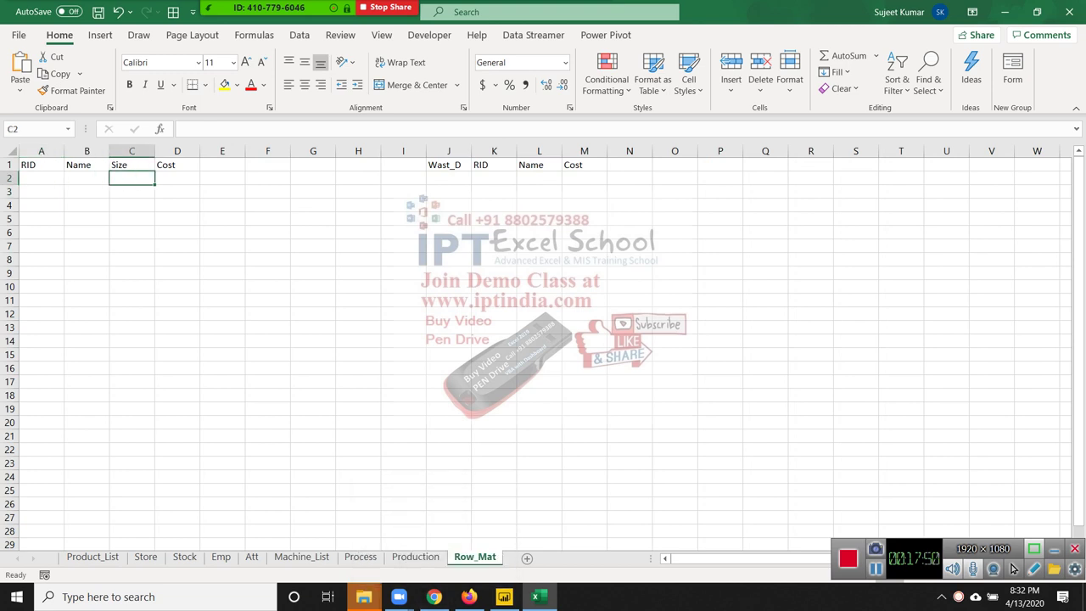
pyautogui.press('Right')
pyautogui.press('Left')
pyautogui.press('Left')
pyautogui.press('Left')
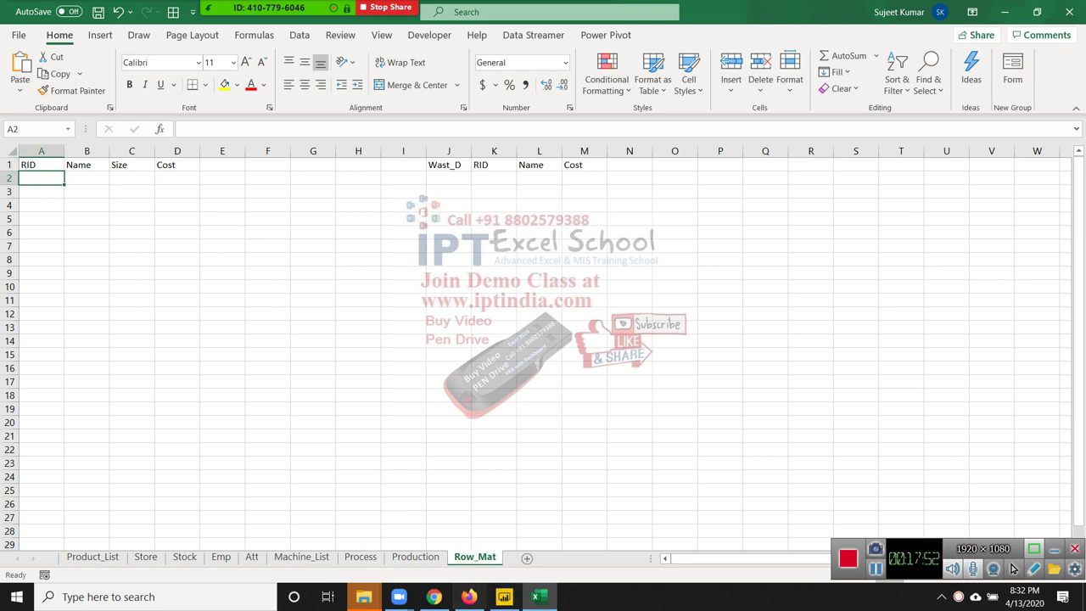
pyautogui.hotkey('ctrl', 'pageup')
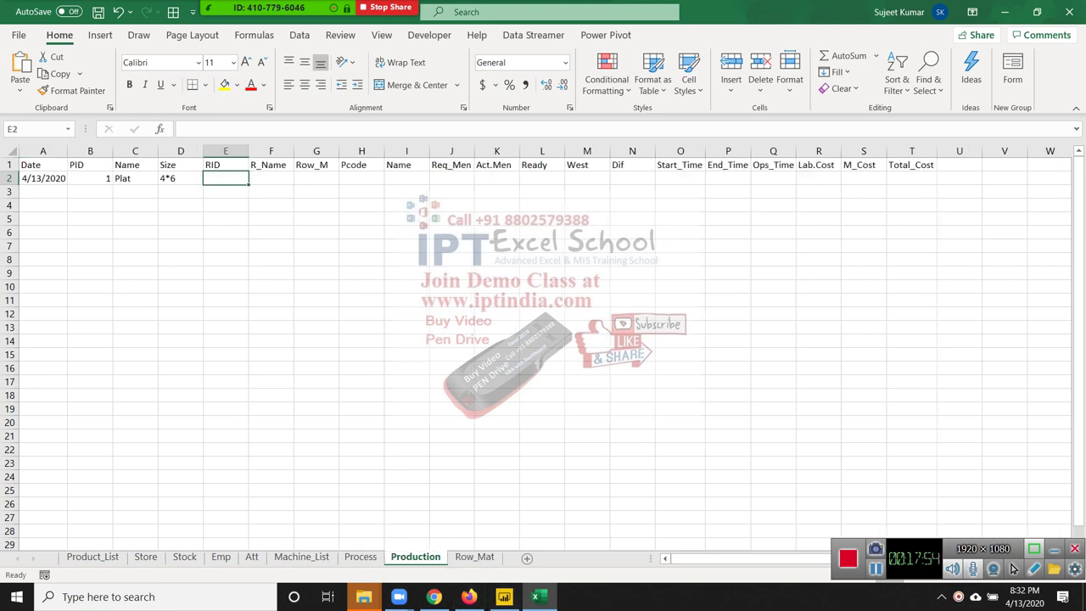
pyautogui.hotkey('ctrl', 'pagedown')
# - Enter RID 1, name Plat, size 4*2 and cost 20 in Row_Mat A2:D2
pyautogui.write('1')
pyautogui.press('Tab')
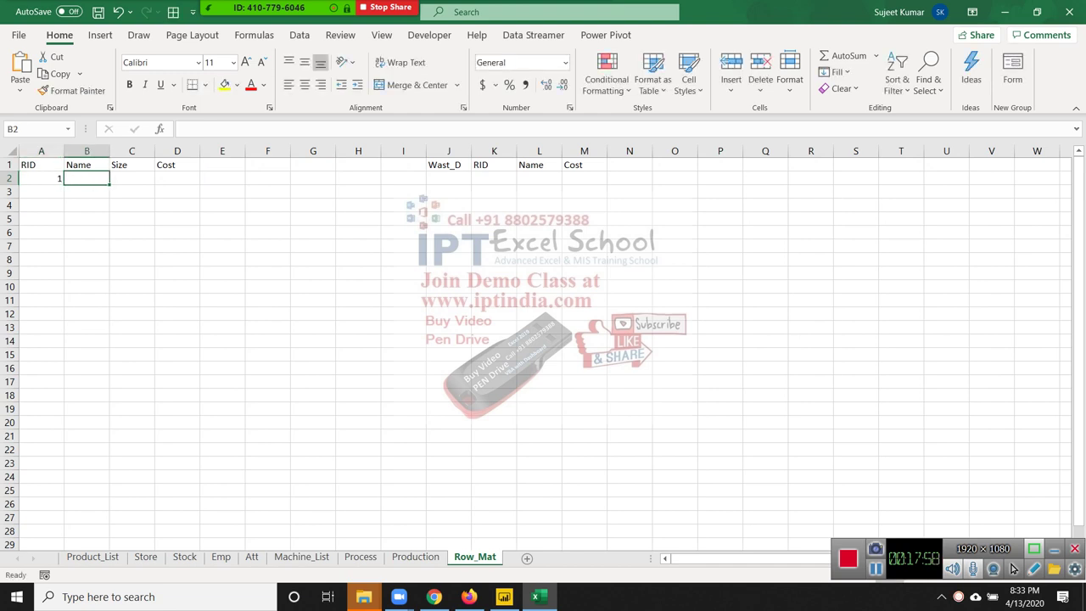
pyautogui.write('Plat')
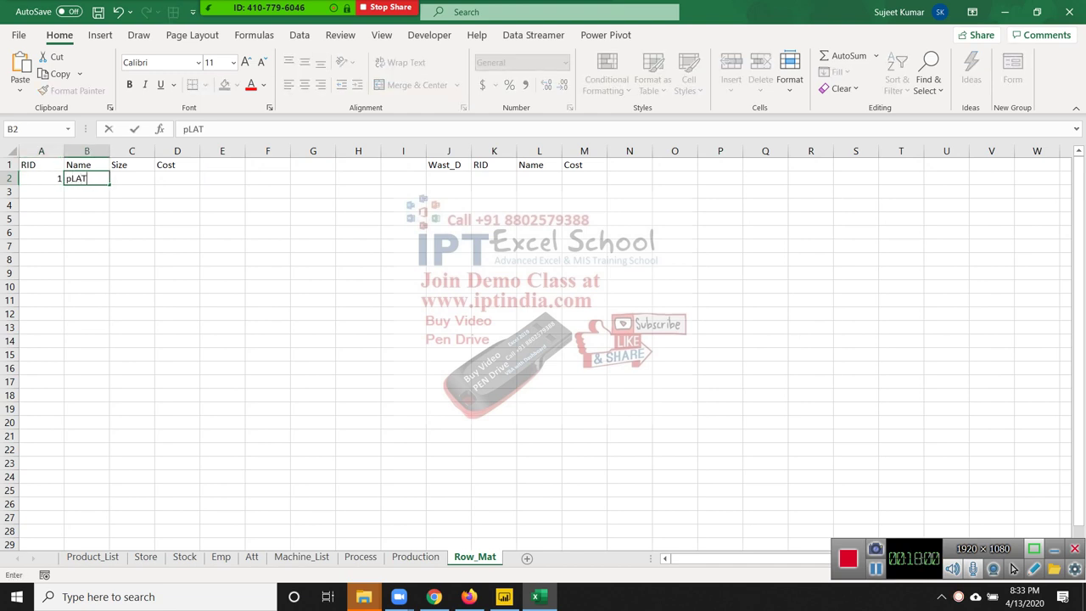
pyautogui.press('Tab')
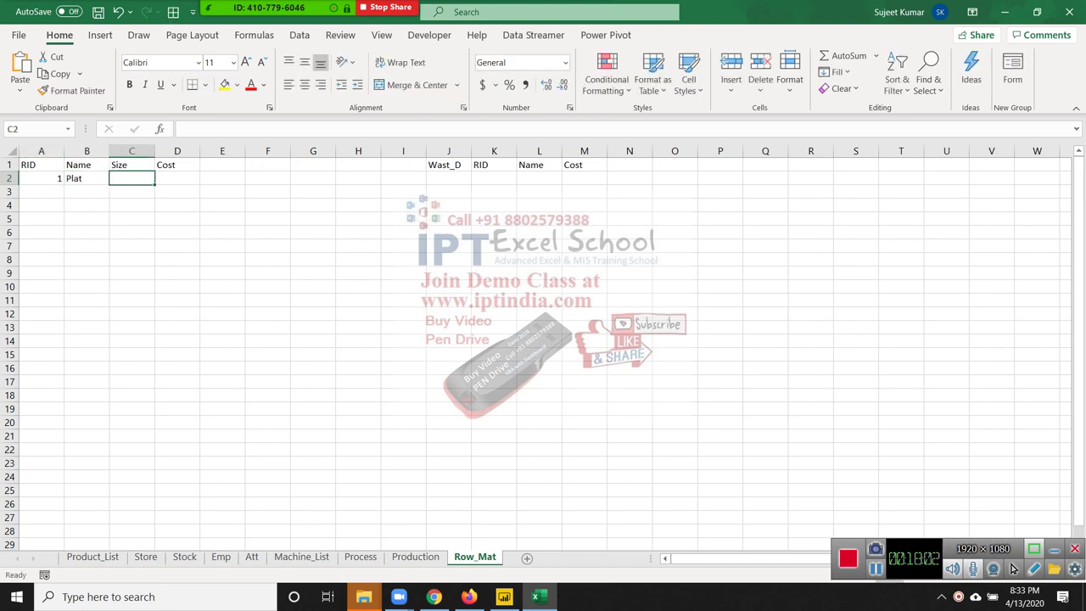
pyautogui.write('4*2')
pyautogui.press('Tab')
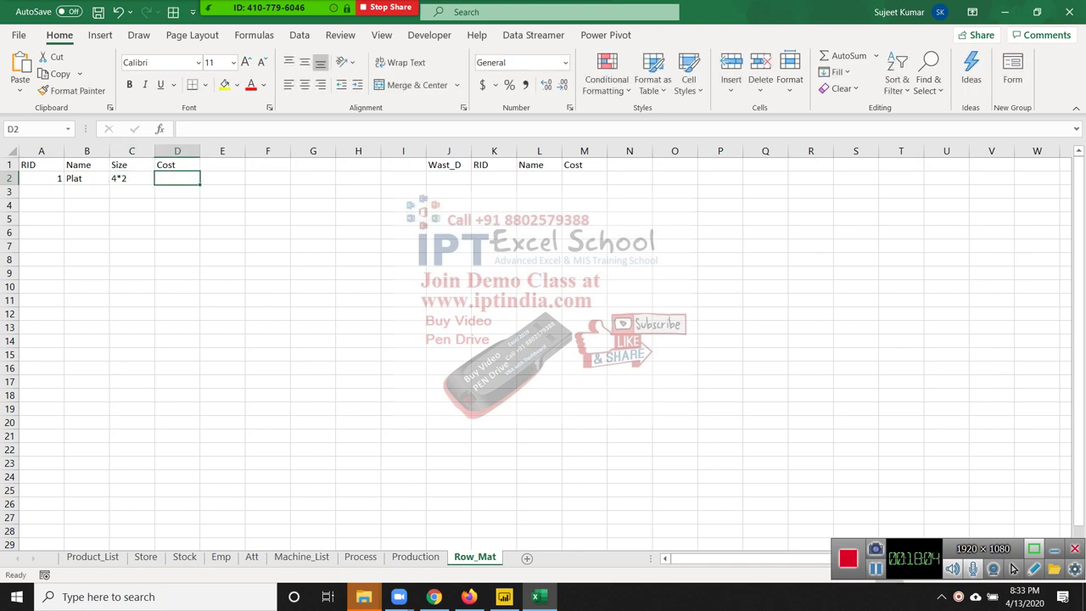
pyautogui.write('20')
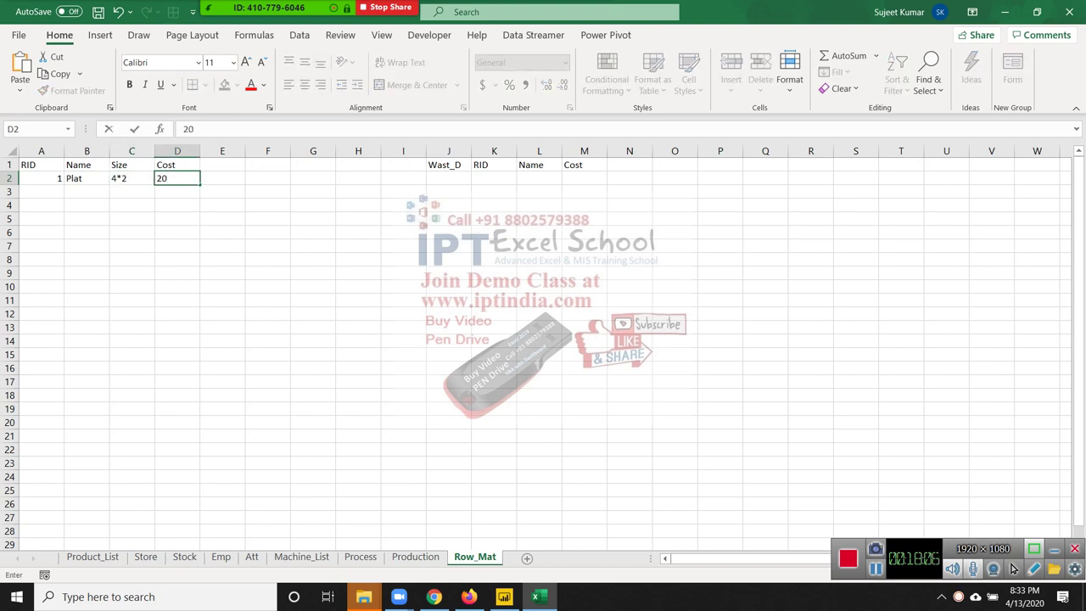
pyautogui.press('Return')
pyautogui.press('Up')
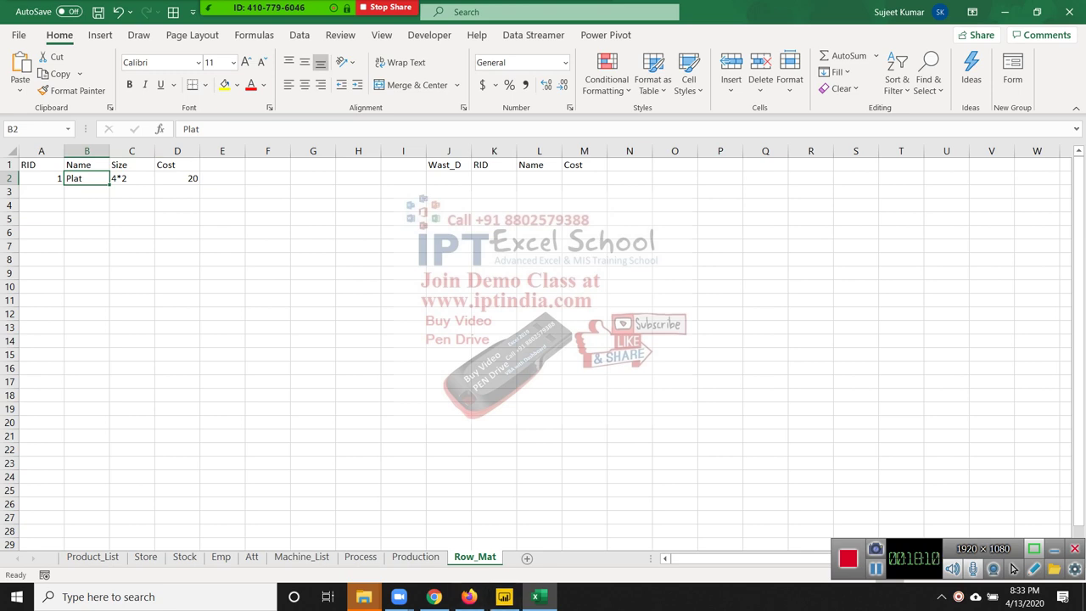
pyautogui.hotkey('ctrl', 'pageup')
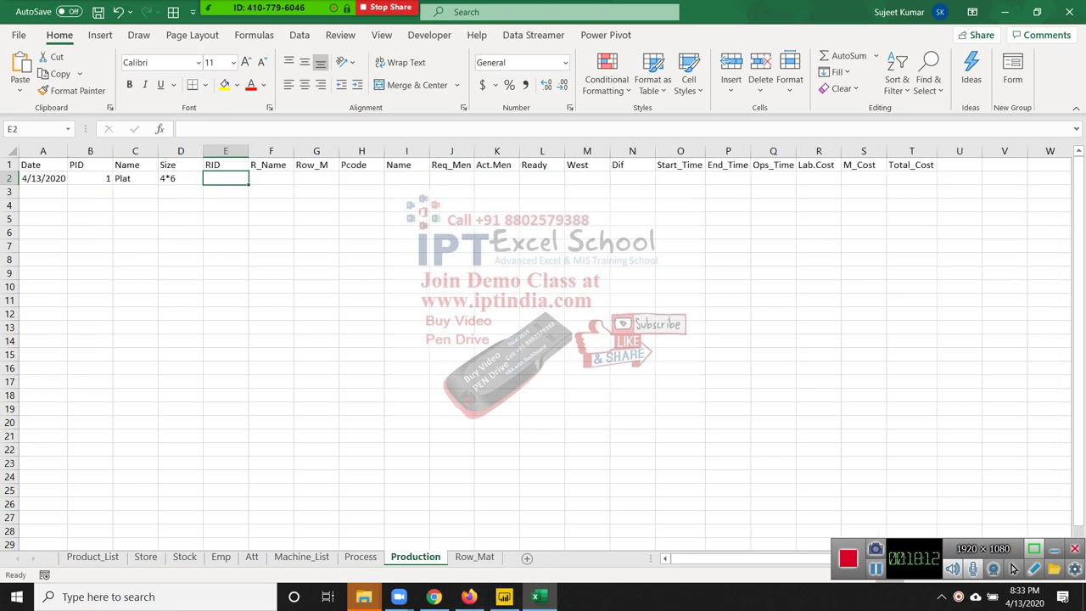
# - Cancel the unfinished lookup in E2 and enter RID 1 there instead
pyautogui.write('=vl')
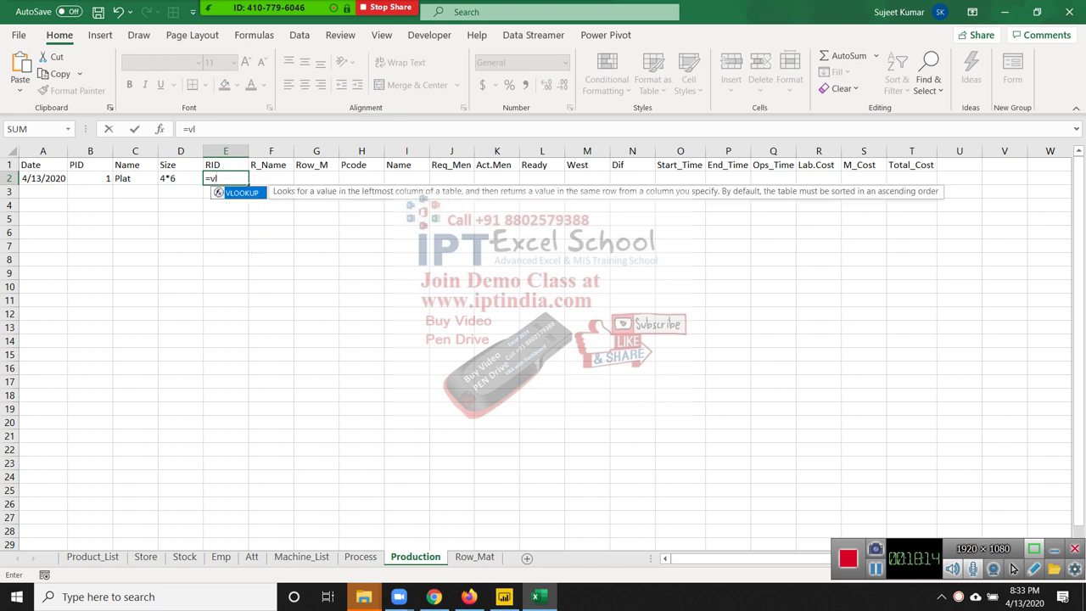
pyautogui.press('Escape')
pyautogui.press('Escape')
pyautogui.write('1')
pyautogui.press('Tab')
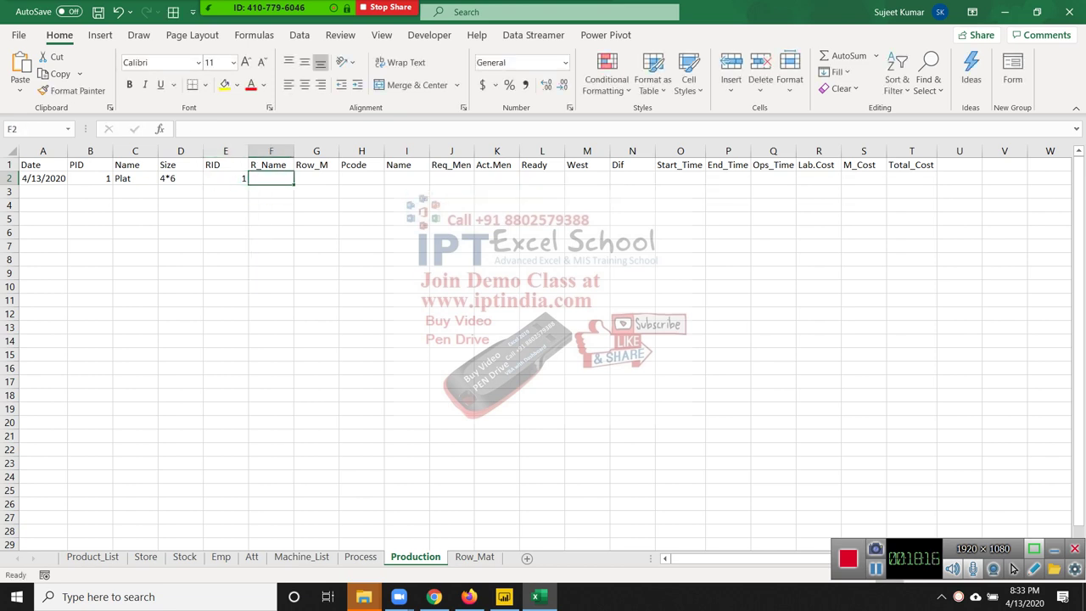
# - Enter =VLOOKUP(E2,Row_Mat!A:D,2,0) in F2 to return the material name
pyautogui.write('=vl')
pyautogui.press('Tab')
pyautogui.press('Left')
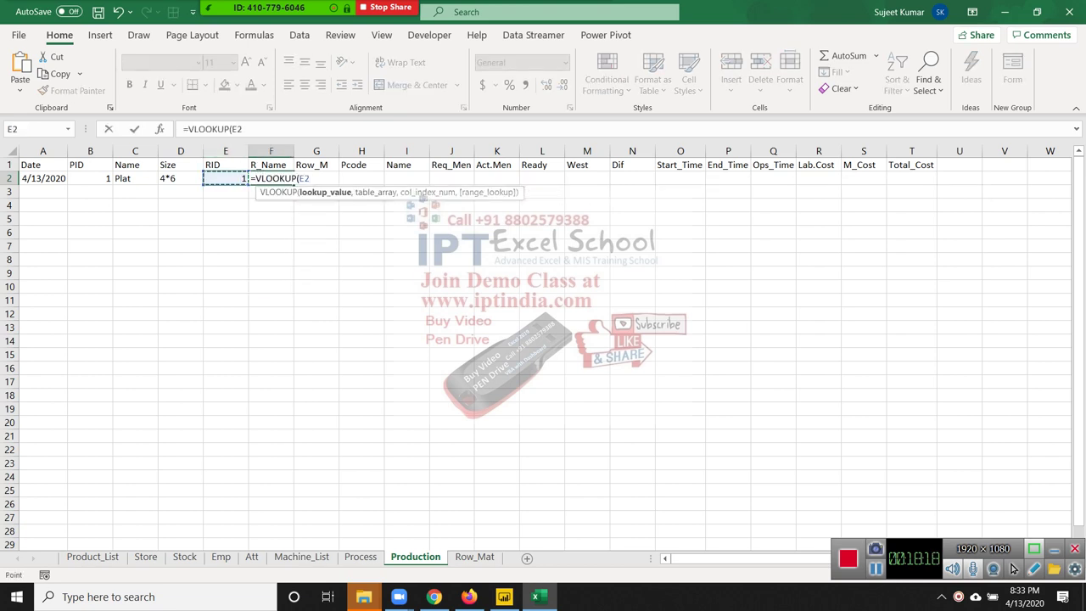
pyautogui.write(',')
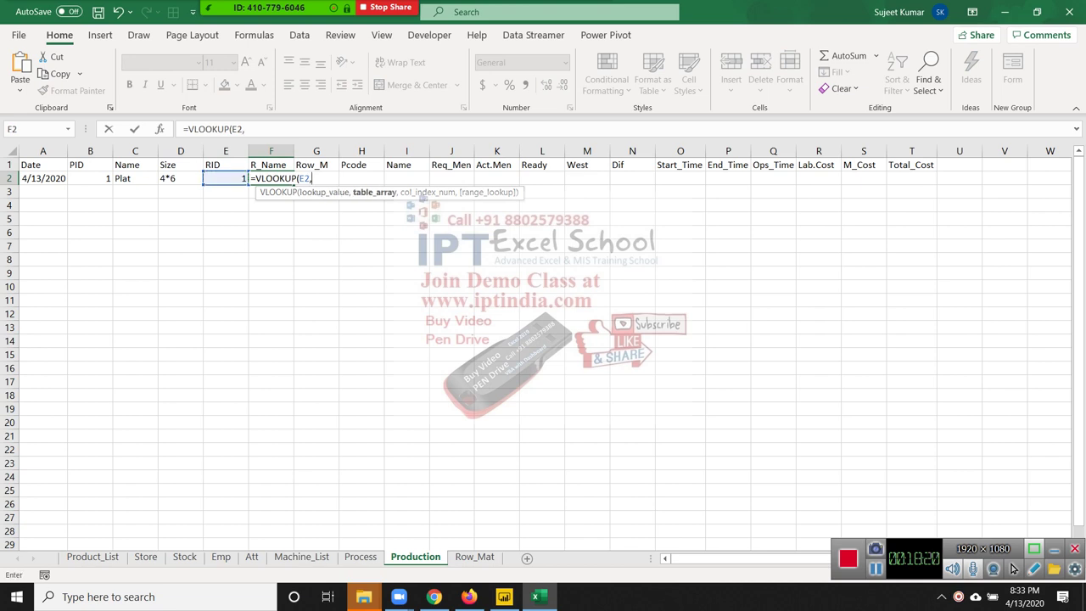
pyautogui.click(474, 556)
pyautogui.moveTo(41, 151); pyautogui.dragTo(177, 151)
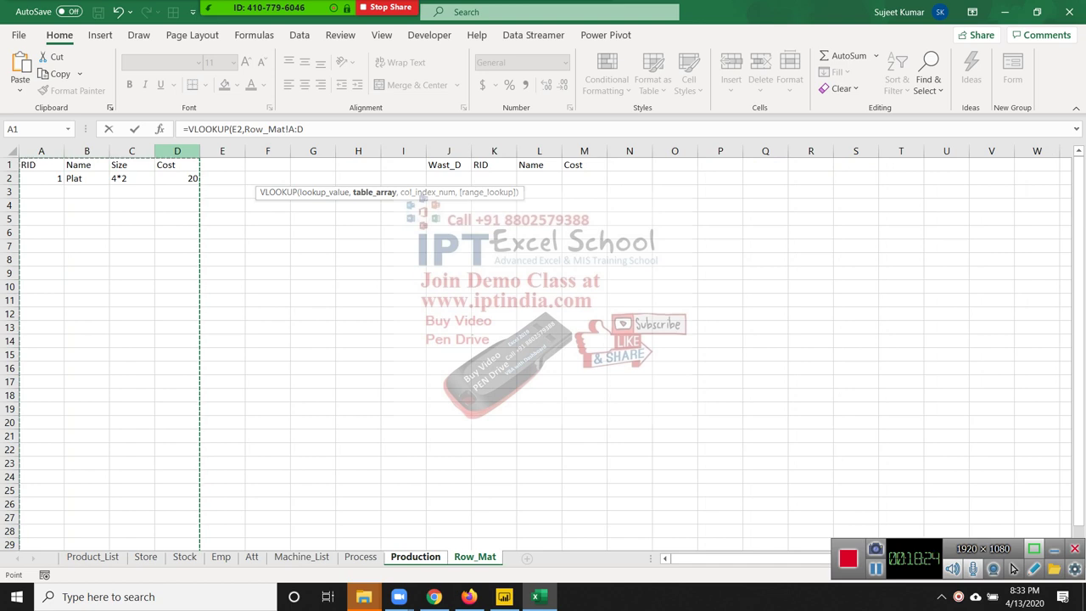
pyautogui.write(',')
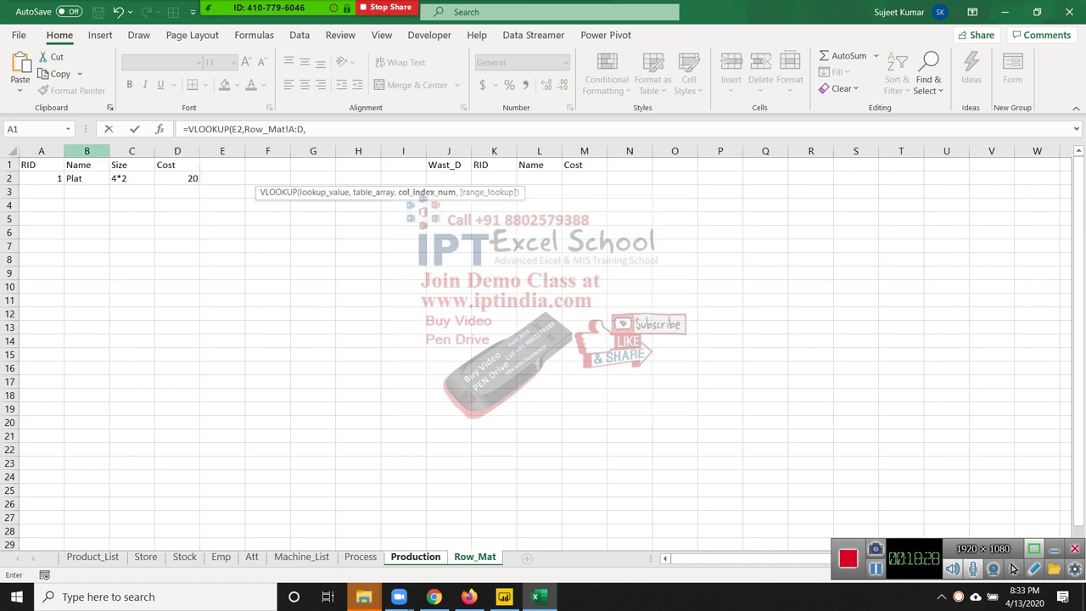
pyautogui.write('2,')
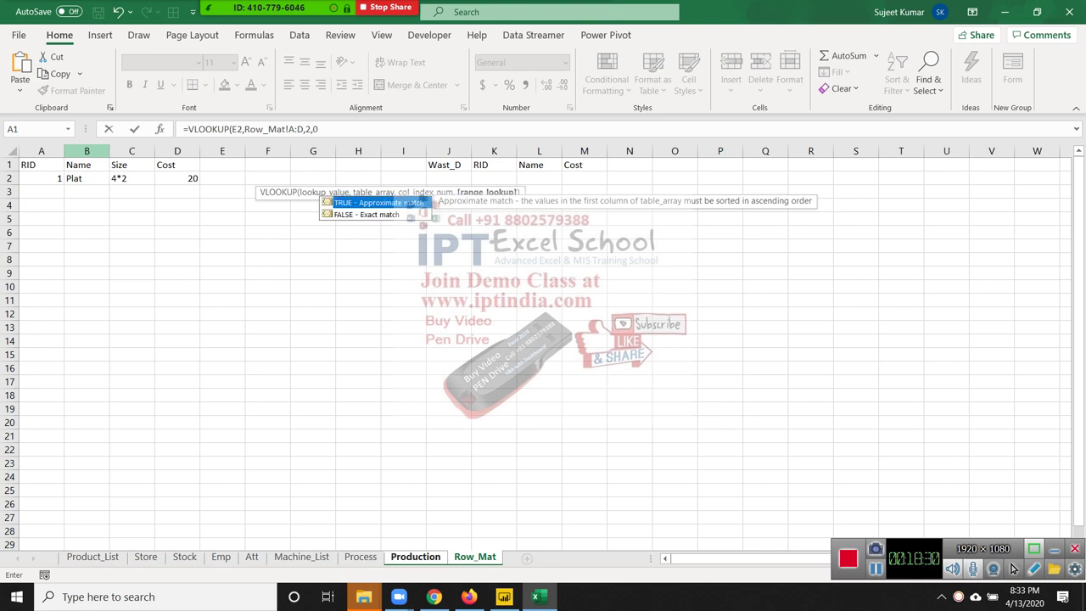
pyautogui.write('0')
pyautogui.press('Return')
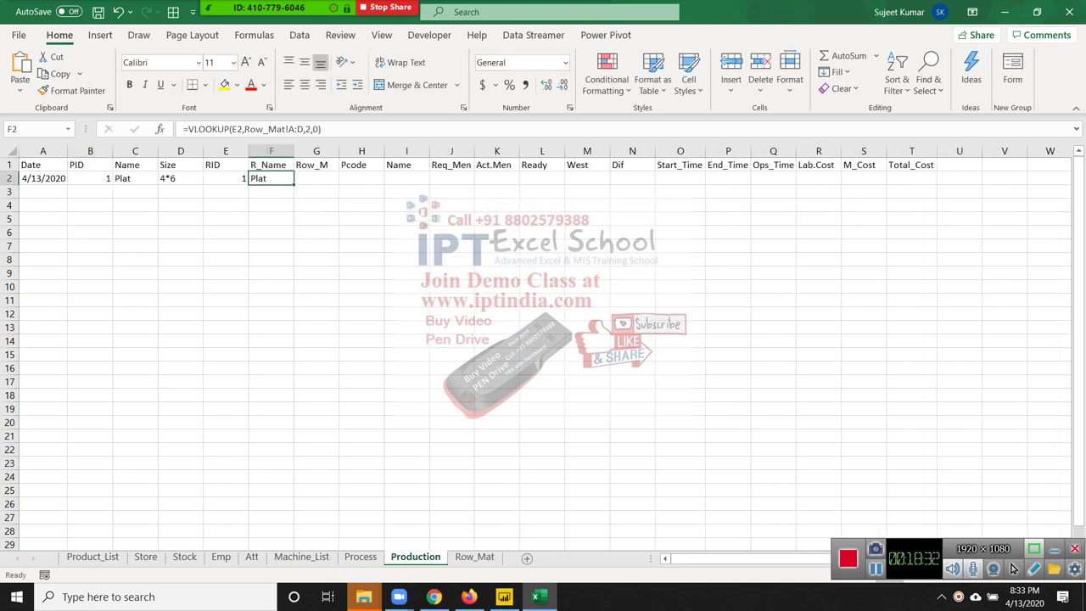
# - Wrap the F2 lookup in IFERROR so it returns blank when nothing matches
pyautogui.press('F2')
pyautogui.press('Home')
pyautogui.press('Right')
pyautogui.write('I')
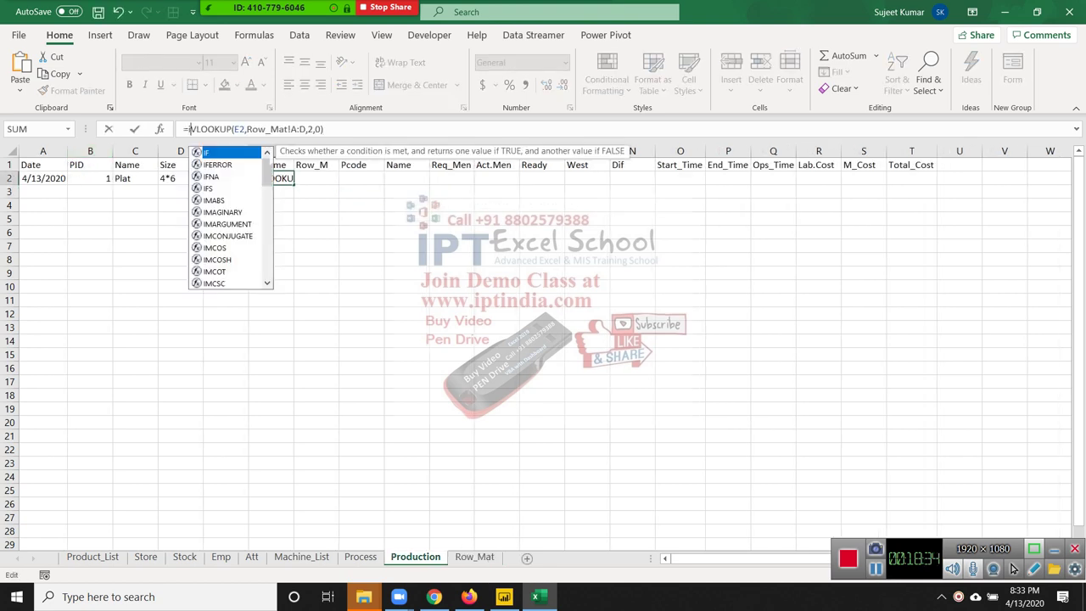
pyautogui.write('FERROR(')
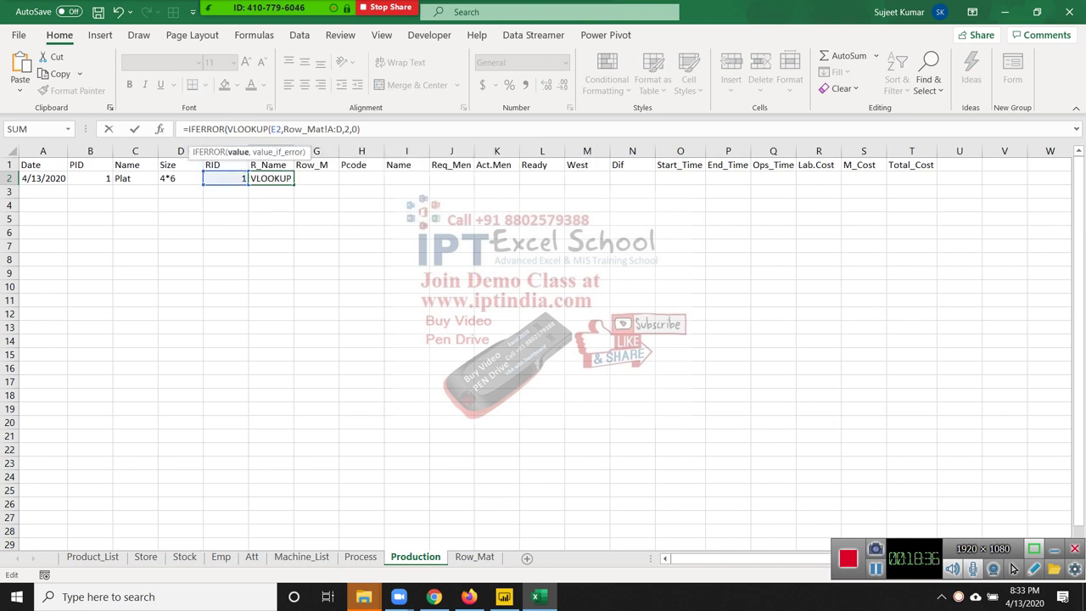
pyautogui.write(',""')
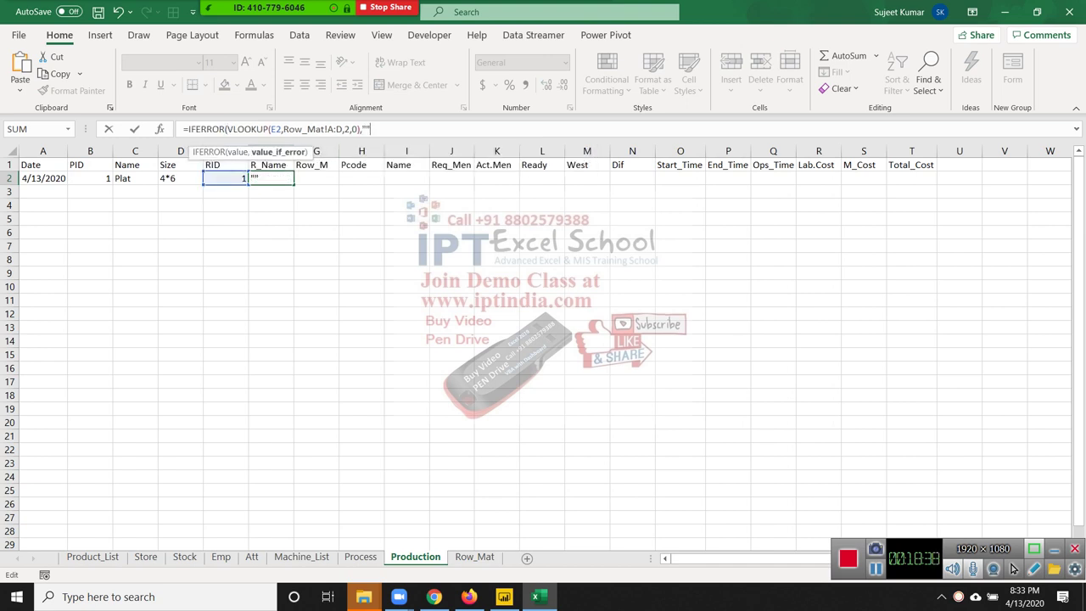
pyautogui.write(')')
pyautogui.press('Return')
pyautogui.press('Up')
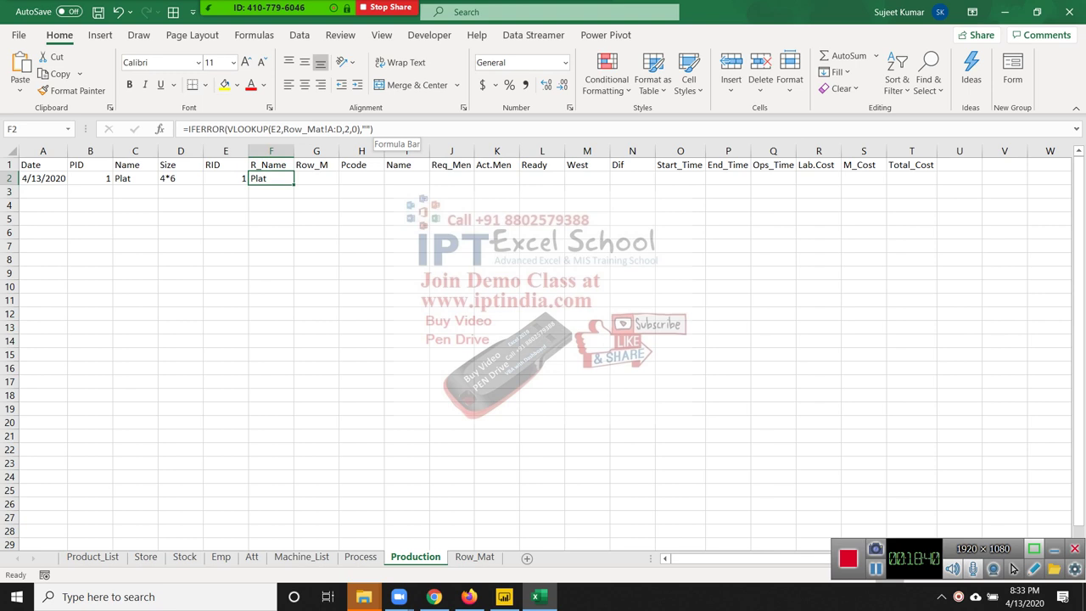
# - Select the F2 formula text for copying, leaving the formula unchanged
pyautogui.hotkey('shift', 'Down')
pyautogui.hotkey('shift', 'Down')
pyautogui.hotkey('shift', 'Down')
pyautogui.hotkey('shift', 'Down')
pyautogui.hotkey('shift', 'Down')
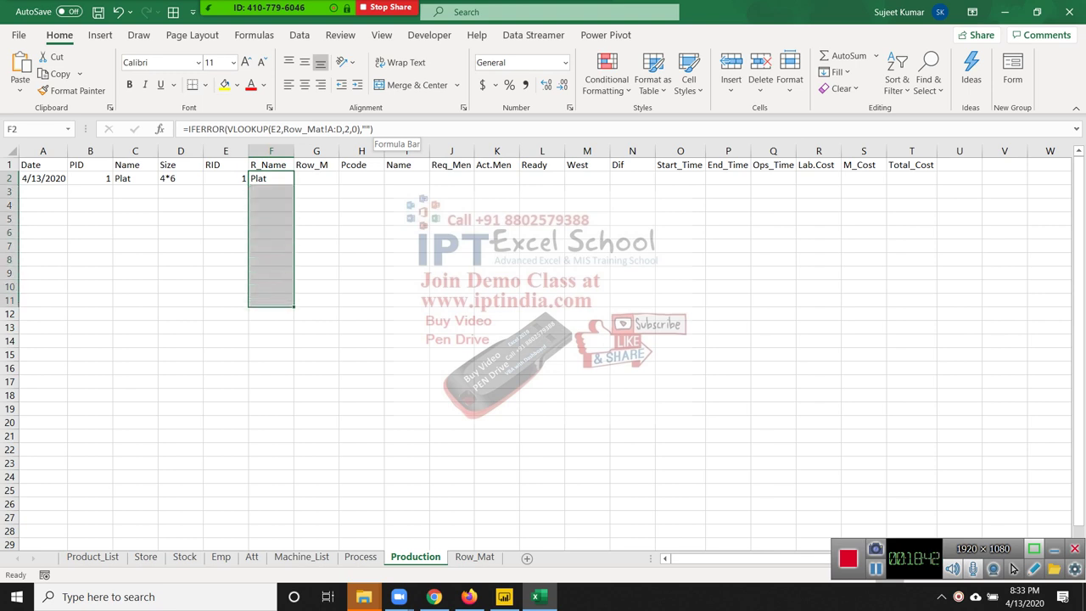
pyautogui.press('Up')
pyautogui.press('Down')
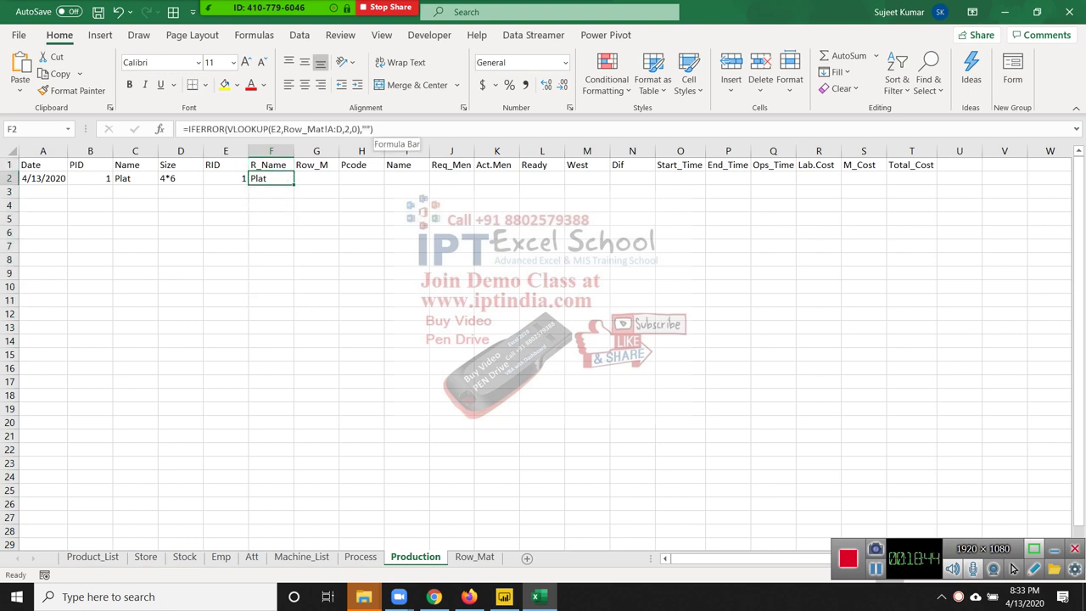
pyautogui.press('F2')
pyautogui.hotkey('shift', 'Home')
pyautogui.hotkey('ctrl', 'c')
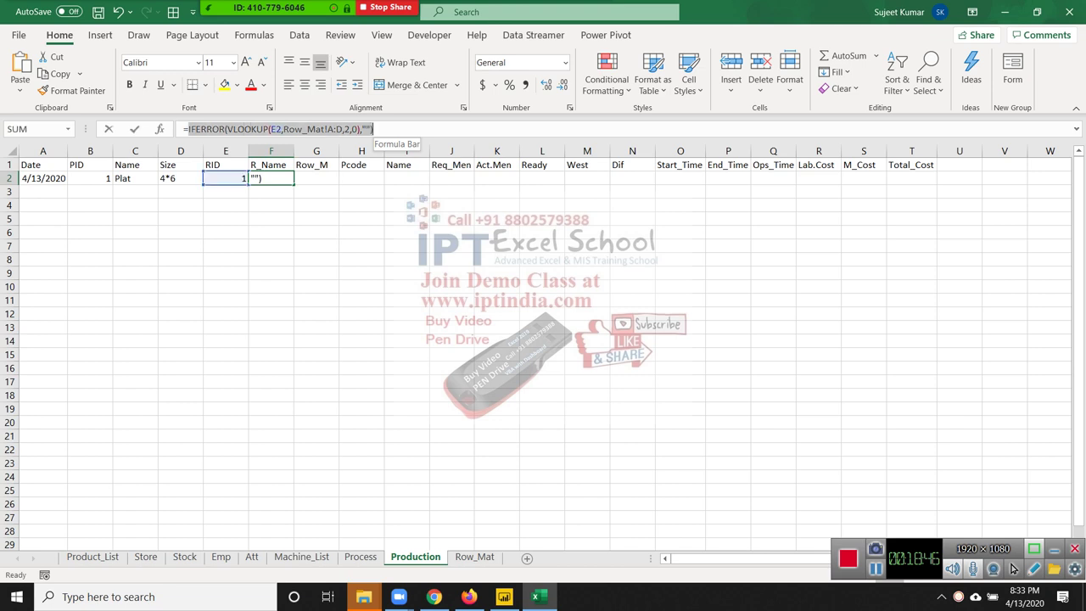
pyautogui.press('Escape')
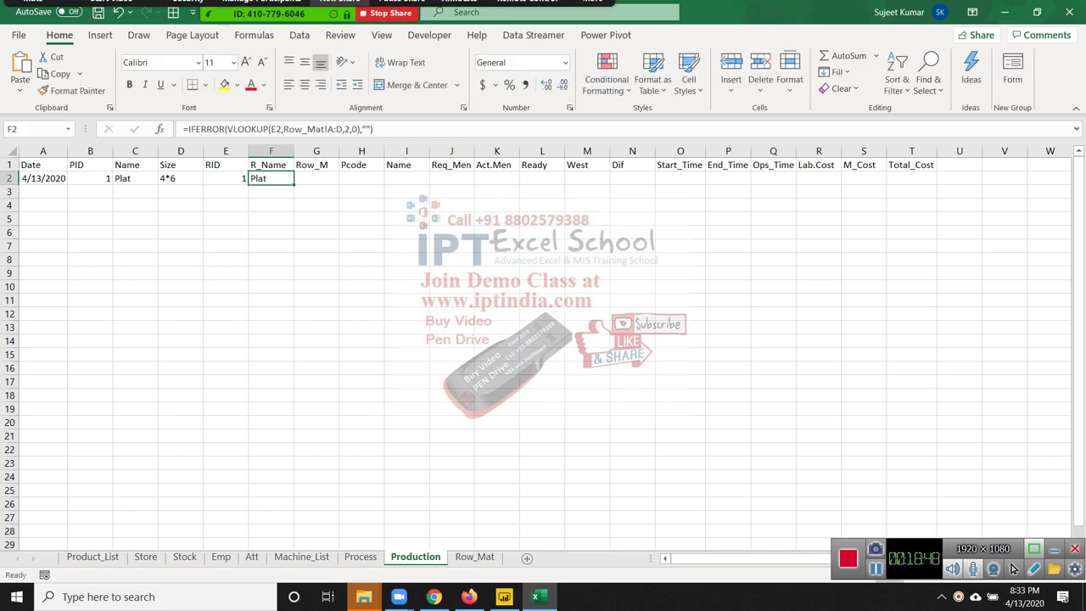
pyautogui.hotkey('alt', 'u')
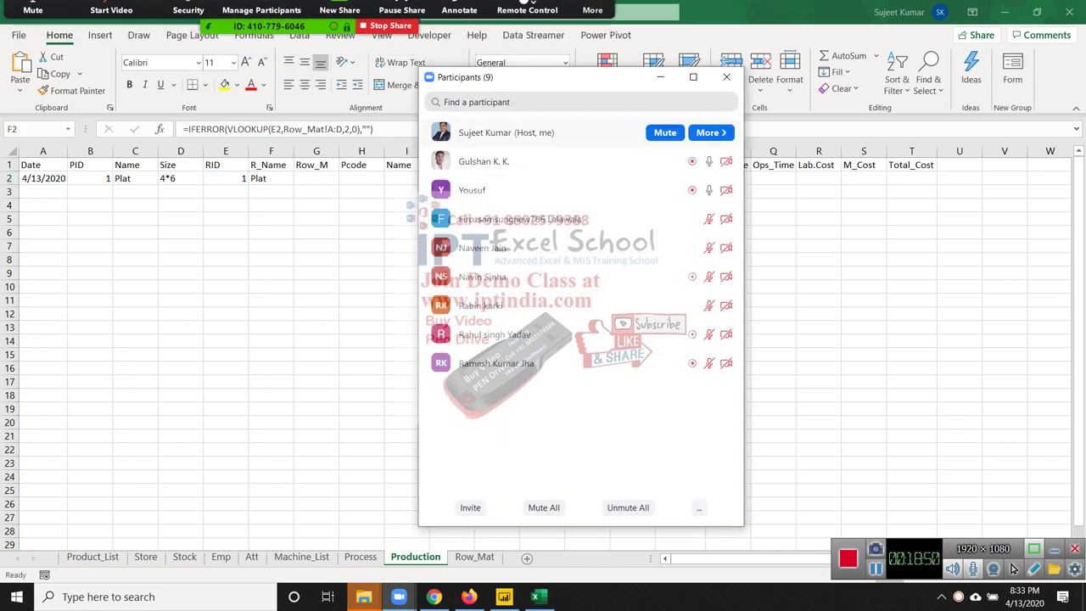
pyautogui.hotkey('alt', 'u')
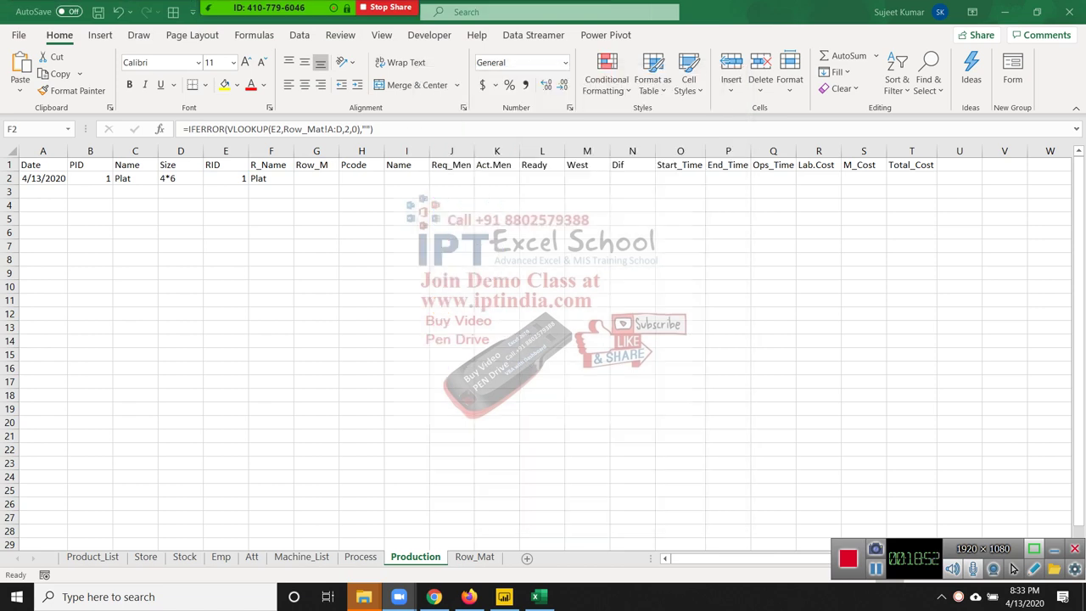
pyautogui.press('Right')
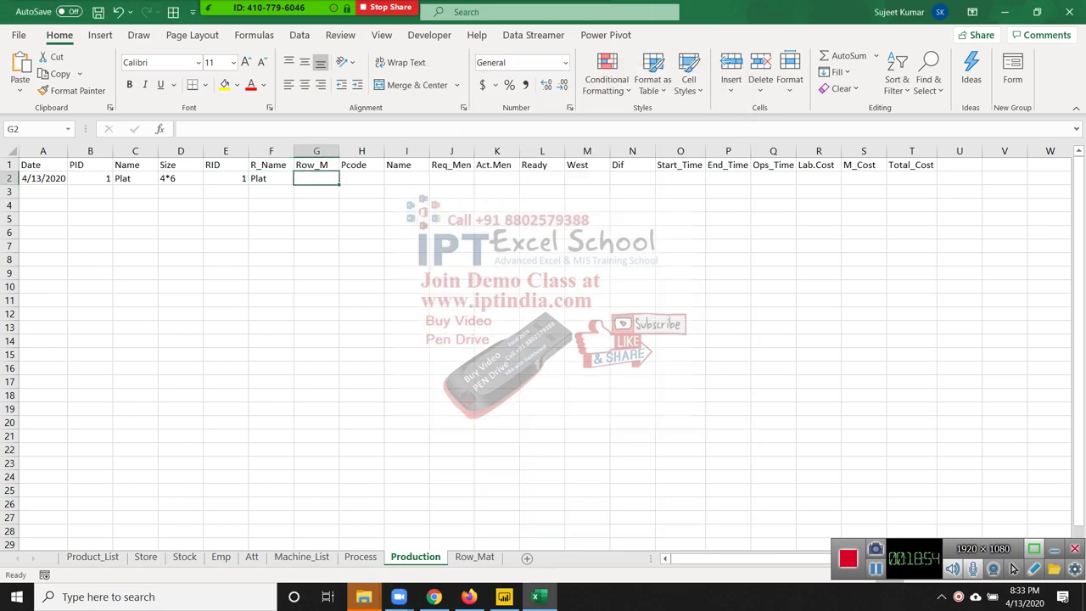
# - Check the RID and R_Name cells and the Row_Mat sheet, leaving G2 empty
pyautogui.write('=')
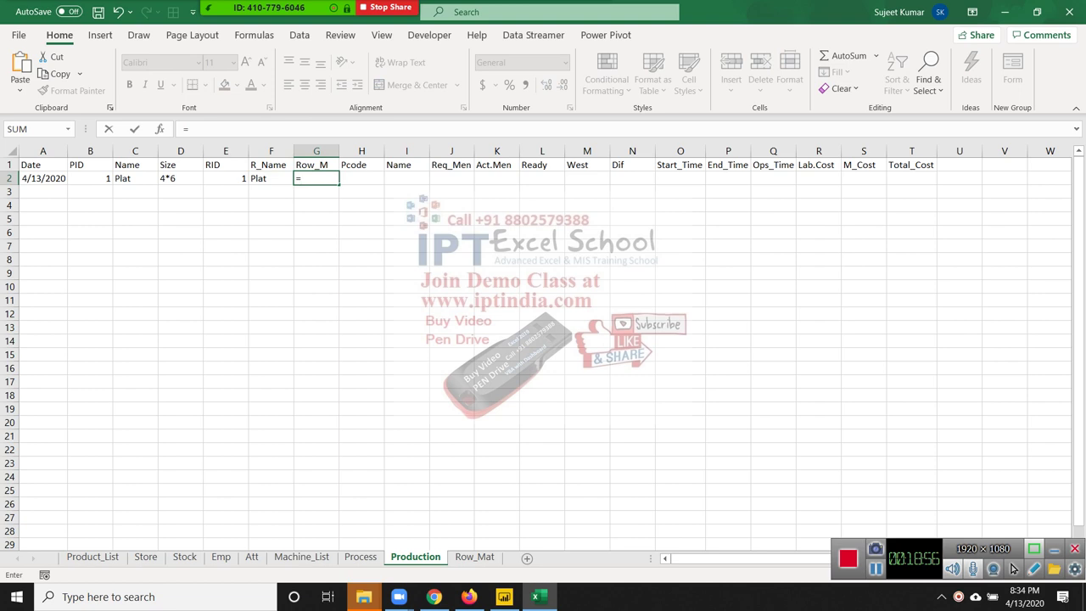
pyautogui.press('Escape')
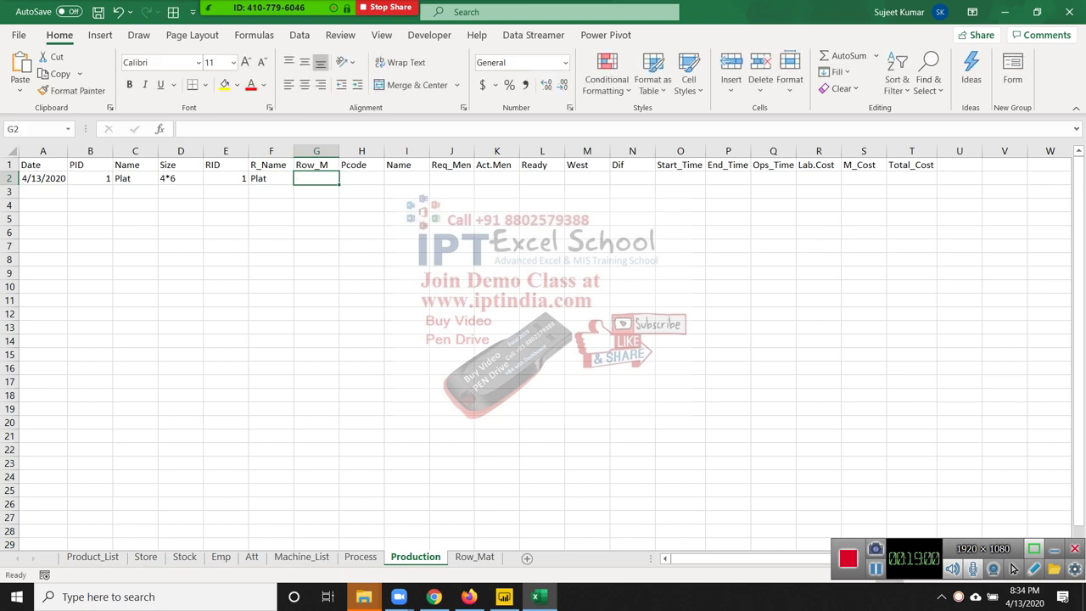
pyautogui.press('Left')
pyautogui.press('Left')
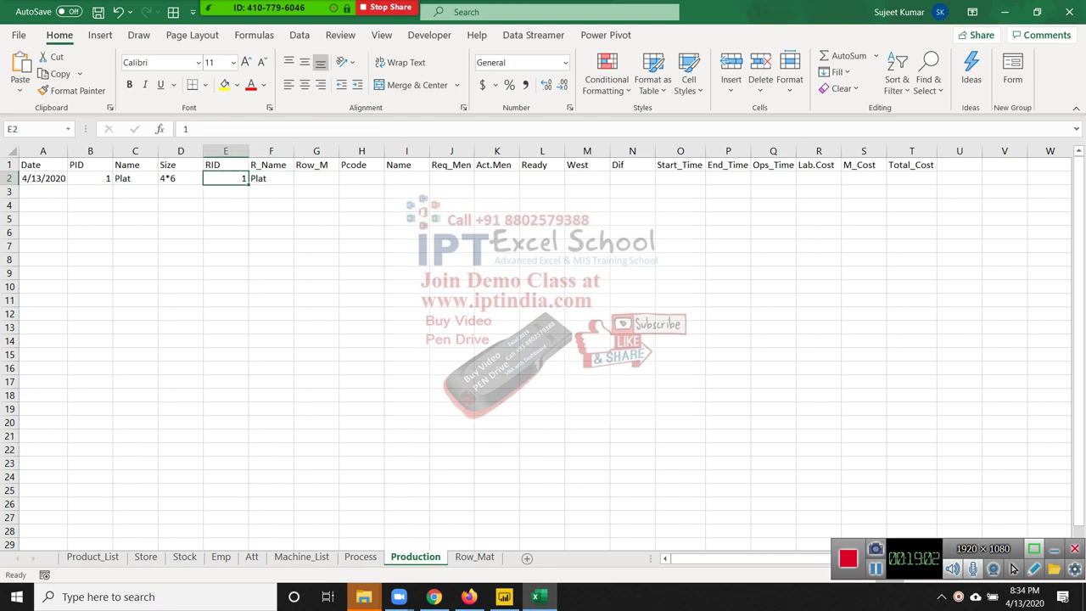
pyautogui.press('Right')
pyautogui.press('Right')
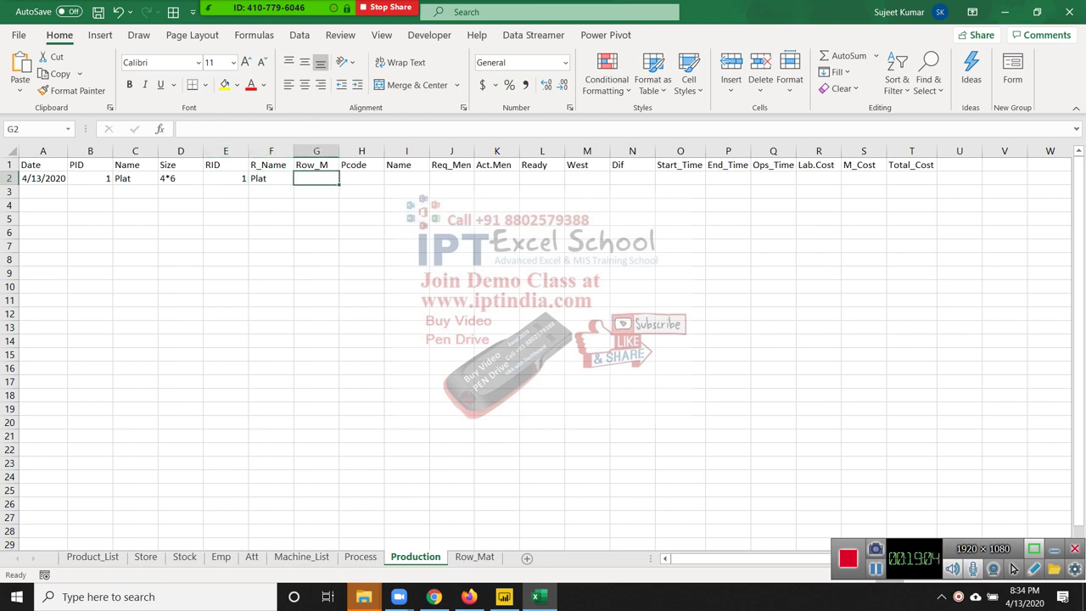
pyautogui.hotkey('ctrl', 'pagedown')
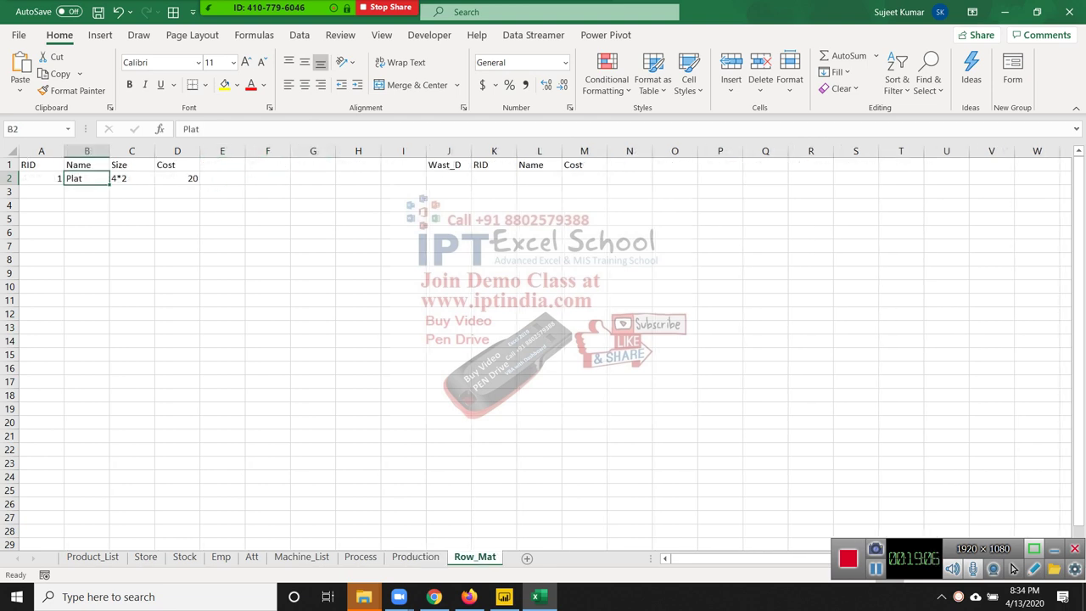
pyautogui.hotkey('ctrl', 'pageup')
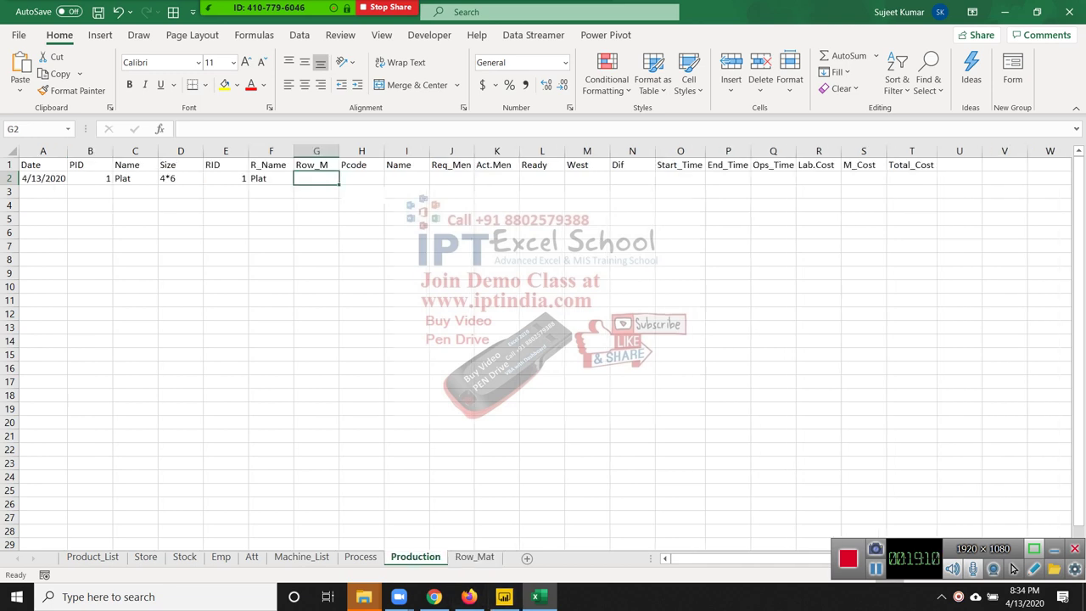
pyautogui.hotkey('ctrl', 'v')
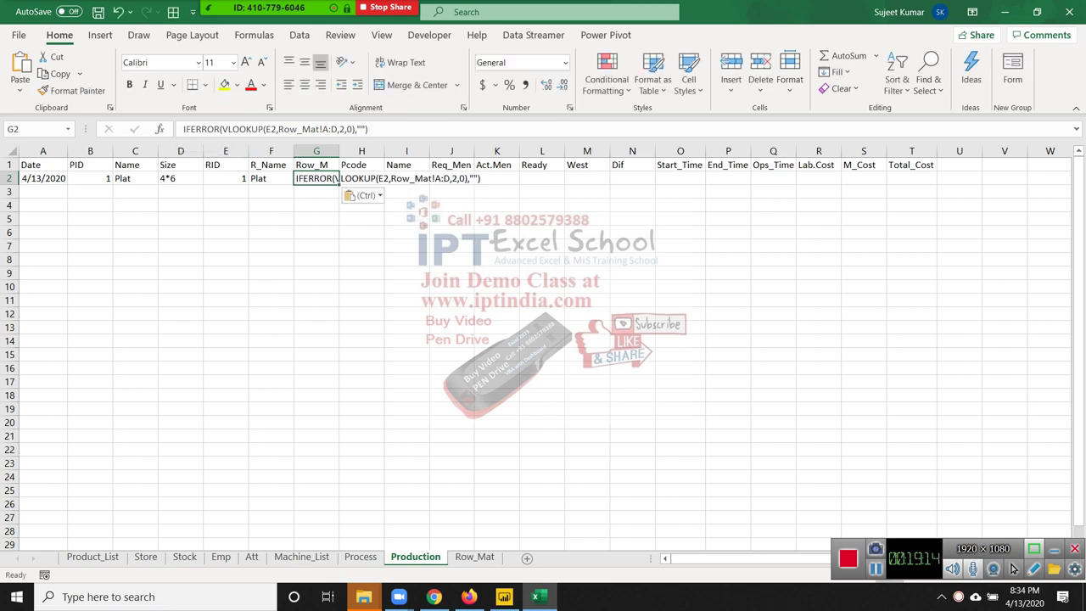
pyautogui.press('Delete')
pyautogui.press('Up')
pyautogui.press('Down')
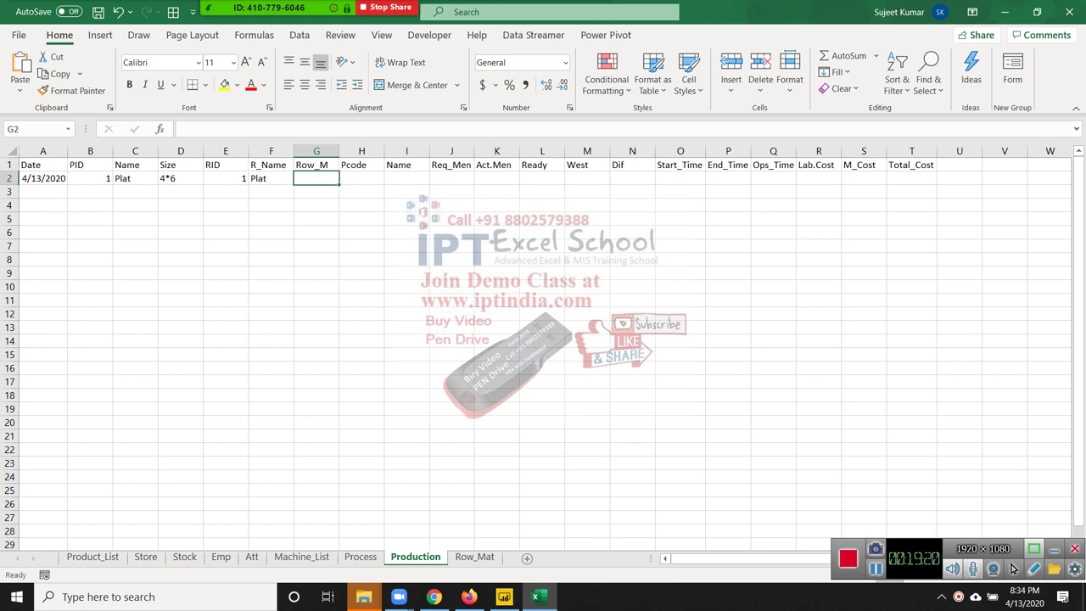
# - Enter 50 as Row_M in G2 and 1 as Pcode in H2
pyautogui.write('50')
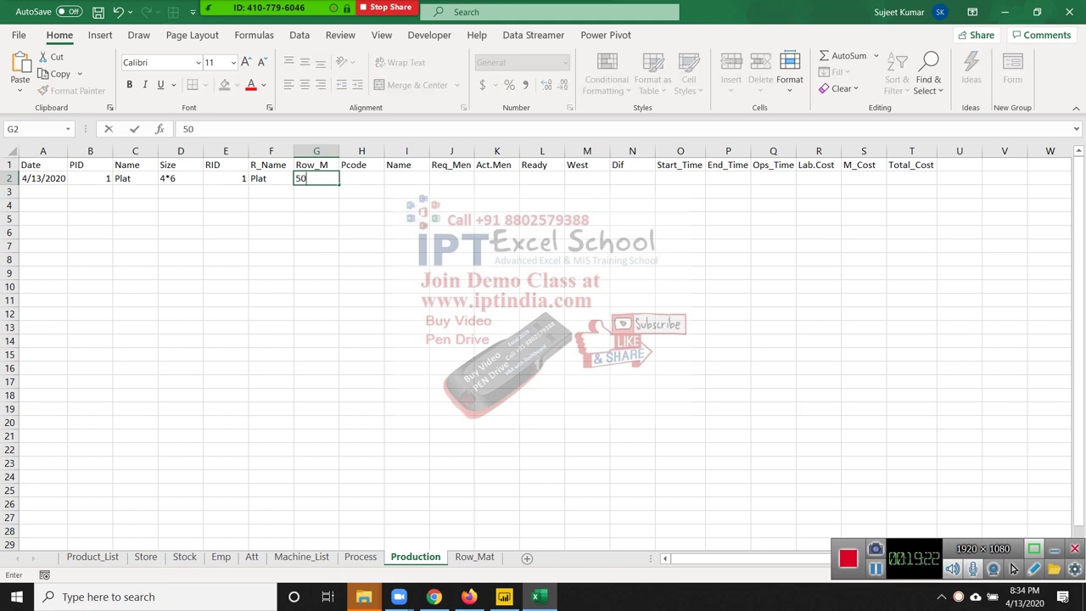
pyautogui.press('Tab')
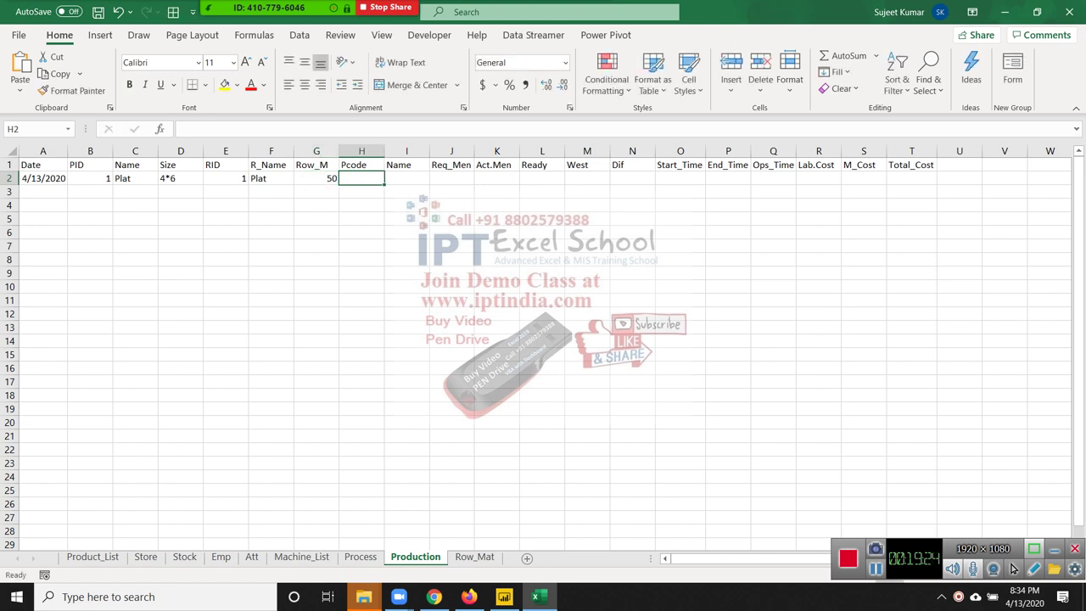
pyautogui.write('1')
pyautogui.press('Tab')
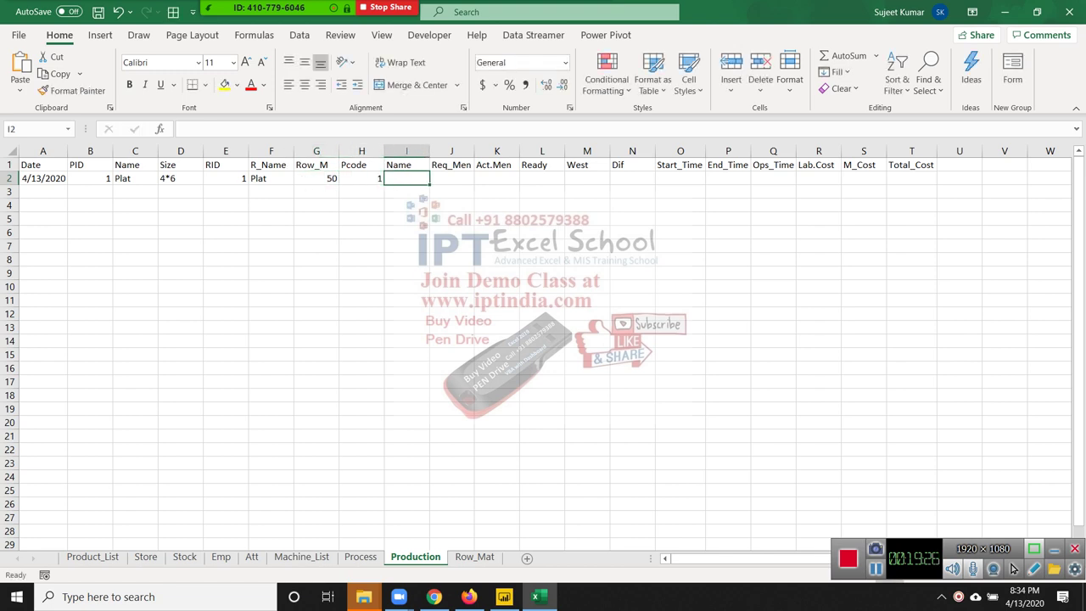
# - In I2, look up Pcode H2 in Process columns E:G, returning column 2 with exact match
pyautogui.write('=')
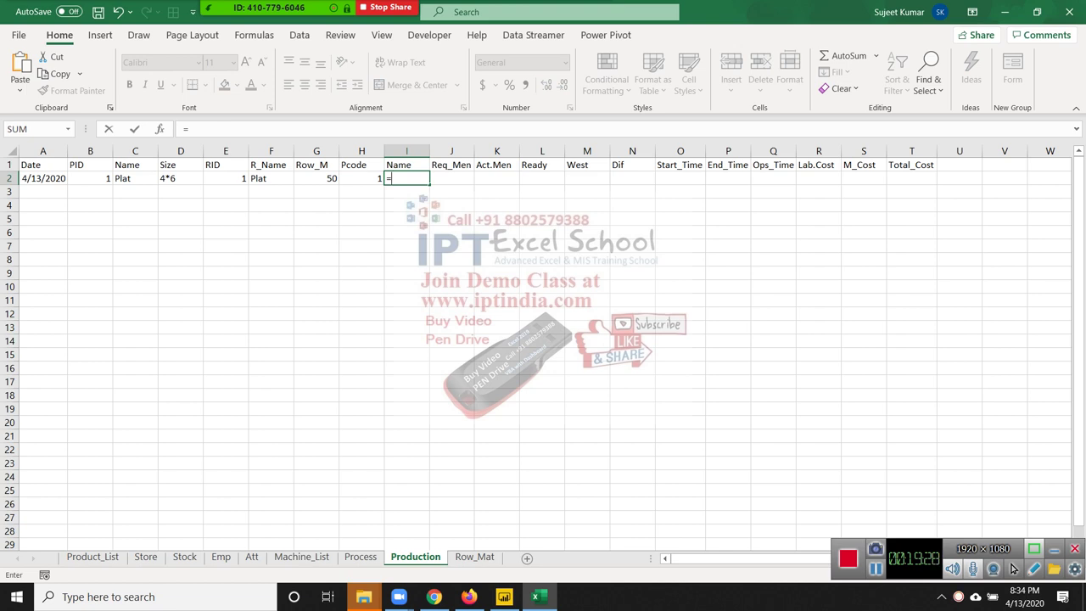
pyautogui.press('Escape')
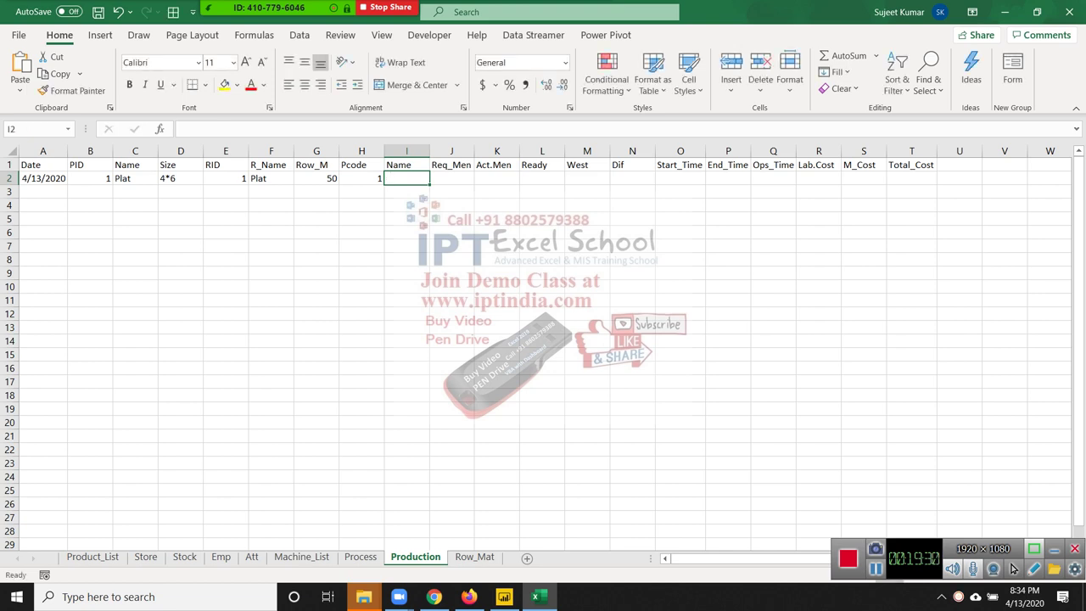
pyautogui.press('Left')
pyautogui.press('Right')
pyautogui.write('=vl')
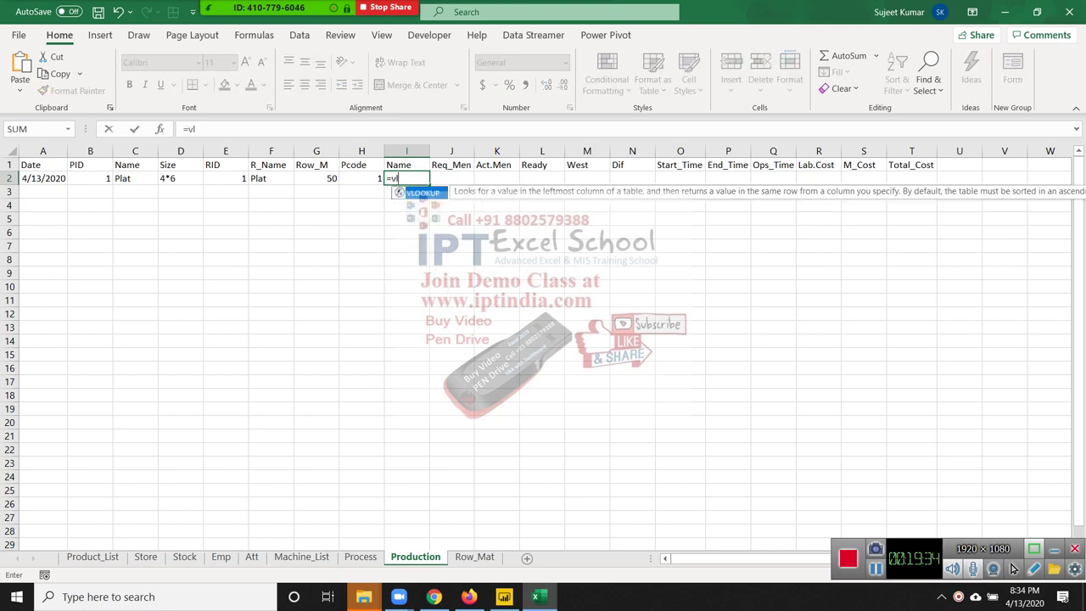
pyautogui.press('Tab')
pyautogui.press('Left')
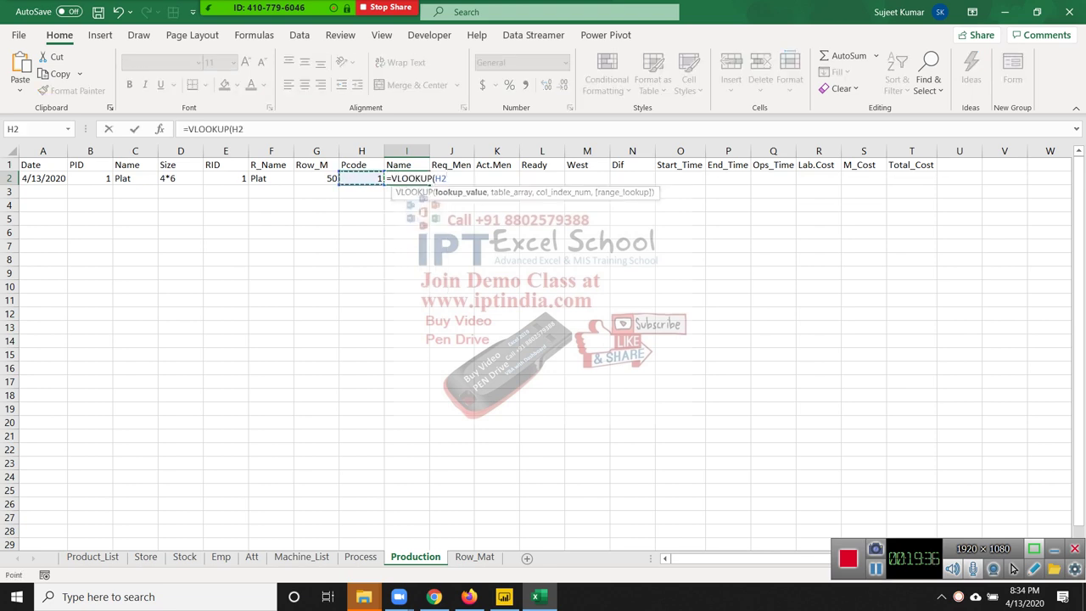
pyautogui.write(',')
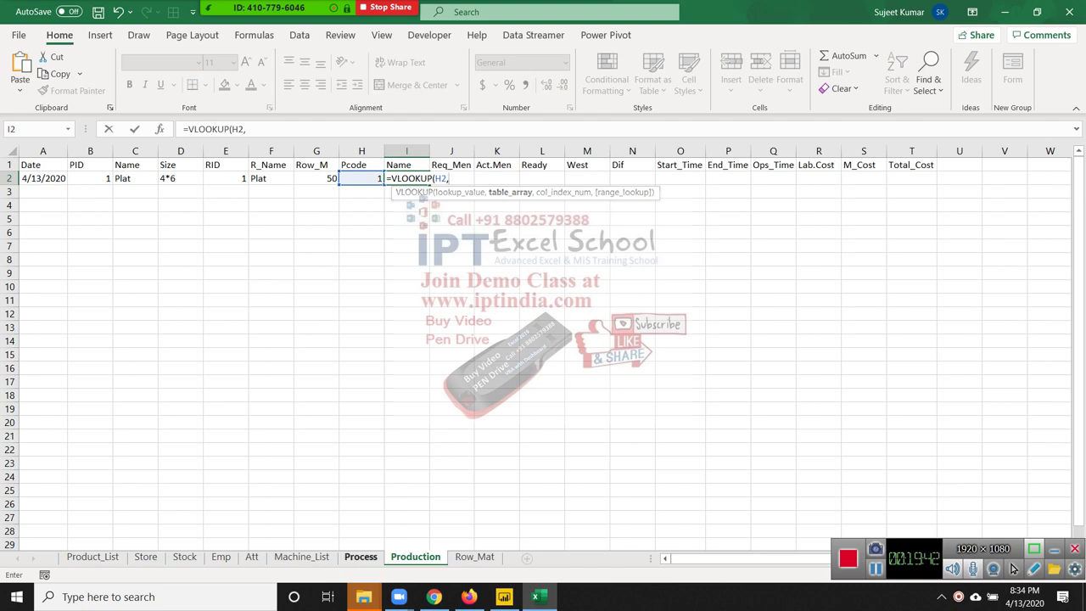
pyautogui.hotkey('ctrl', 'pageup')
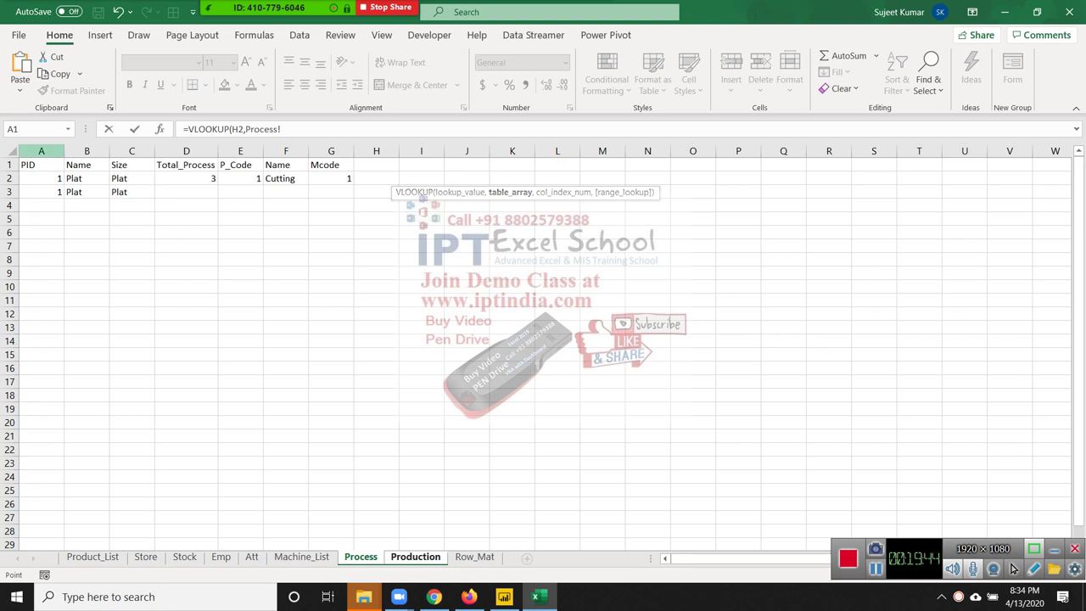
pyautogui.press('Right')
pyautogui.press('Right')
pyautogui.press('Right')
pyautogui.press('Right')
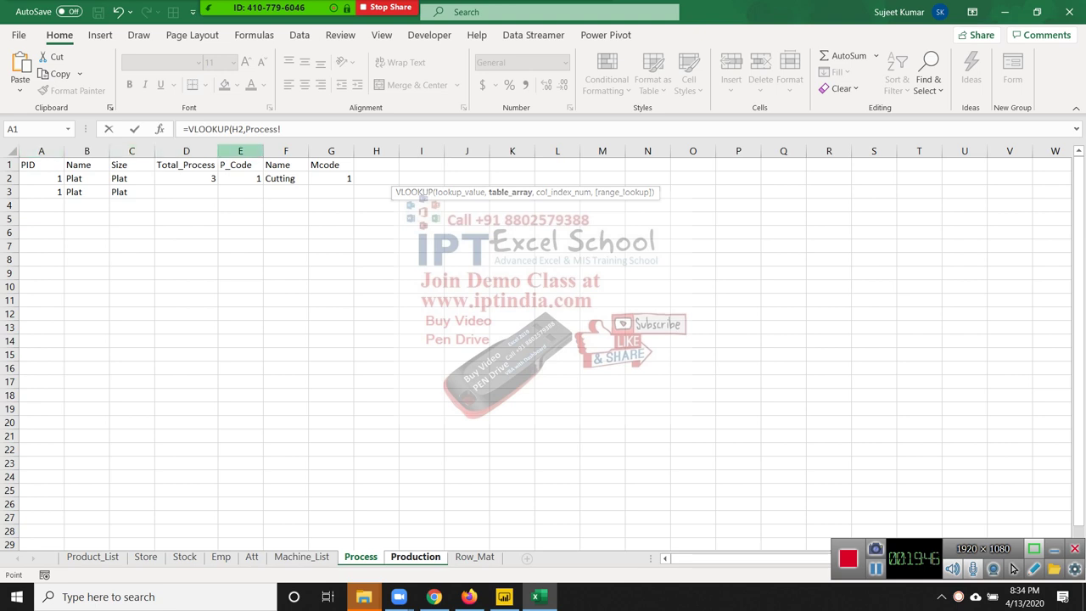
pyautogui.hotkey('ctrl', 'space')
pyautogui.hotkey('shift', 'Right')
pyautogui.hotkey('shift', 'Right')
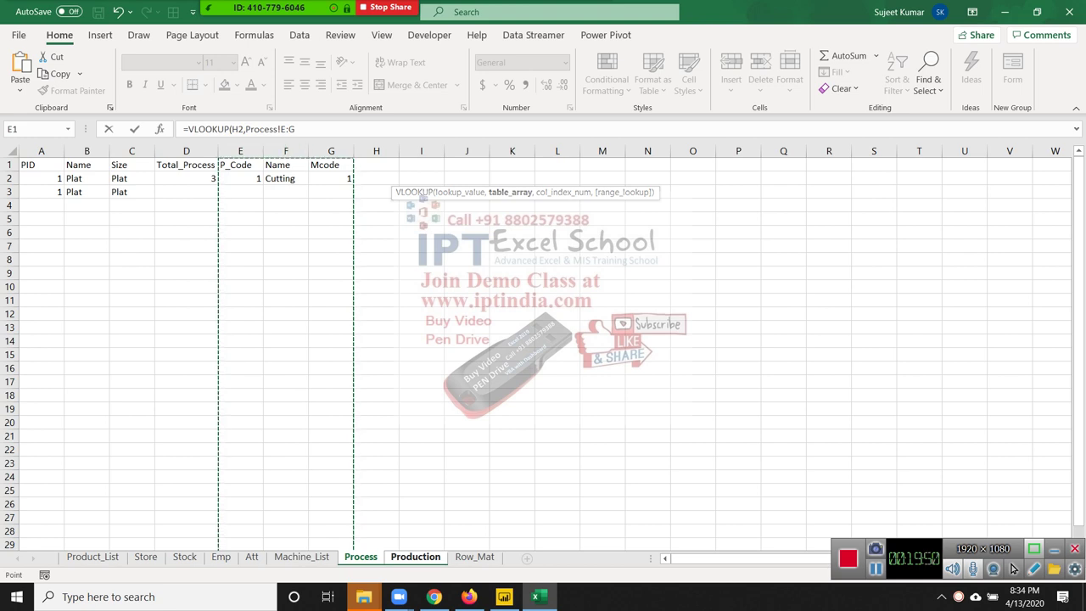
pyautogui.write(',2,0')
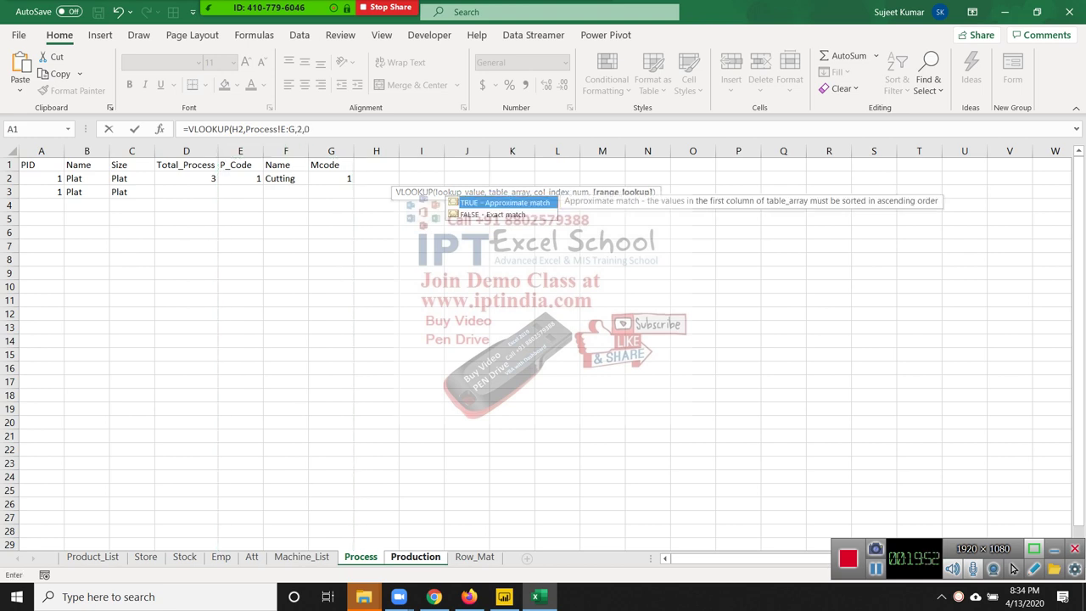
pyautogui.write(')')
pyautogui.press('Return')
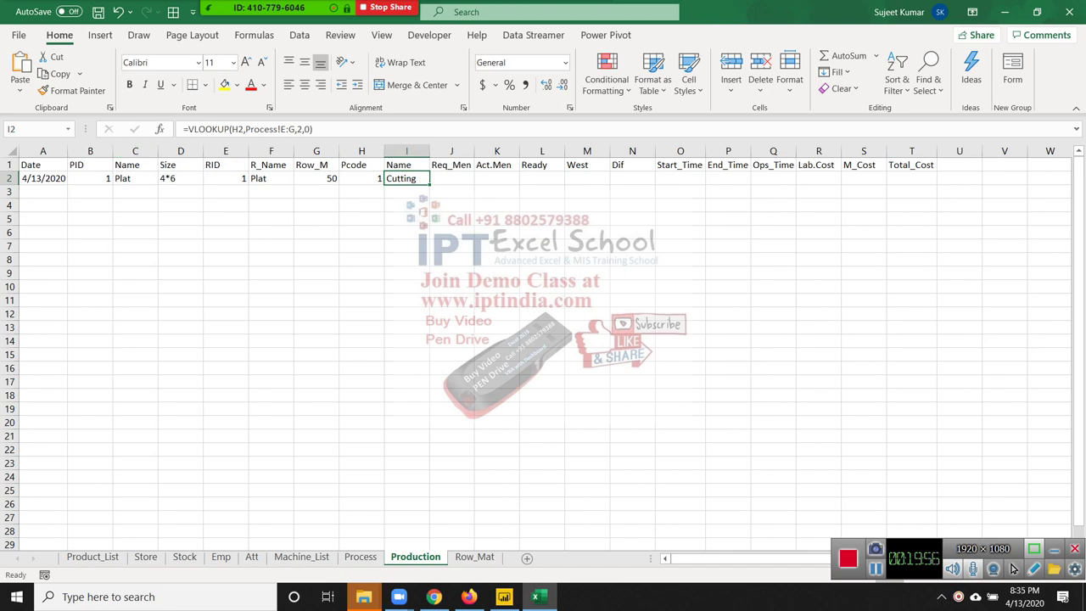
# - Wrap the I2 lookup in IFERROR with a blank "" fallback
pyautogui.press('F2')
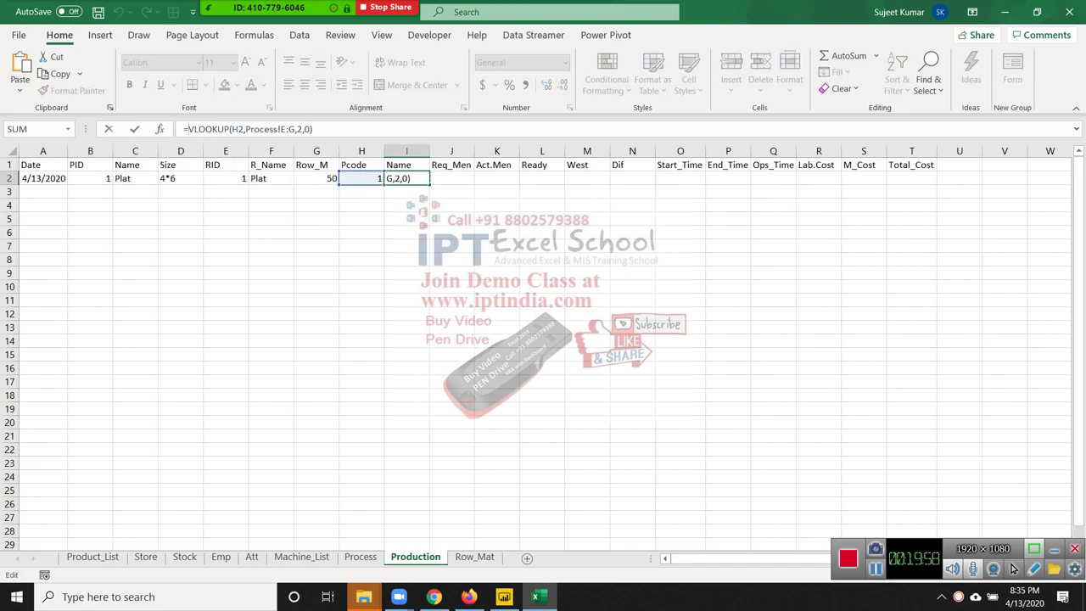
pyautogui.write('if')
pyautogui.press('Tab')
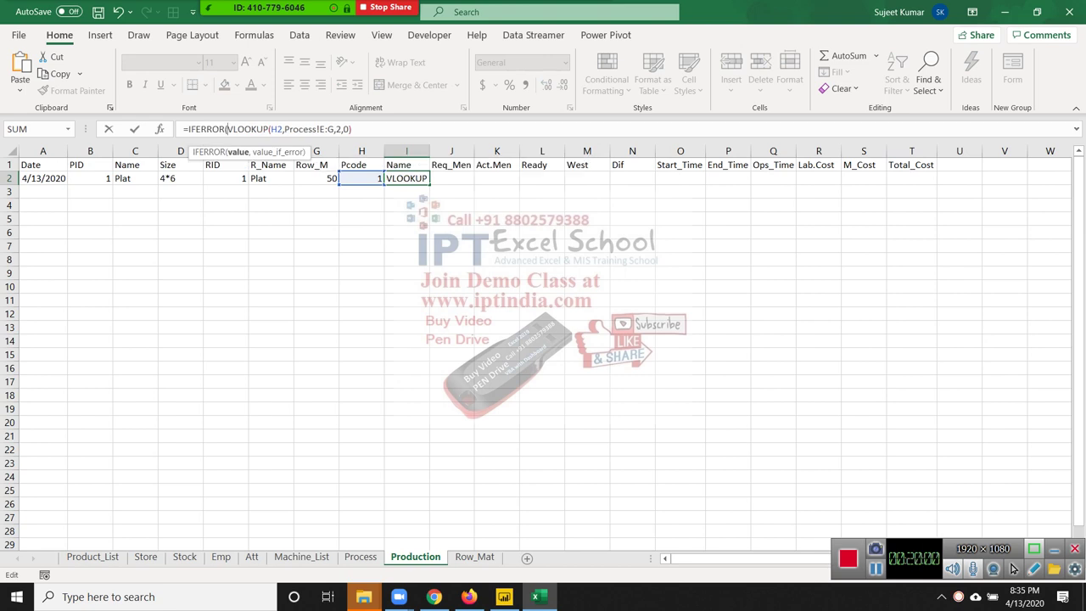
pyautogui.write(',')
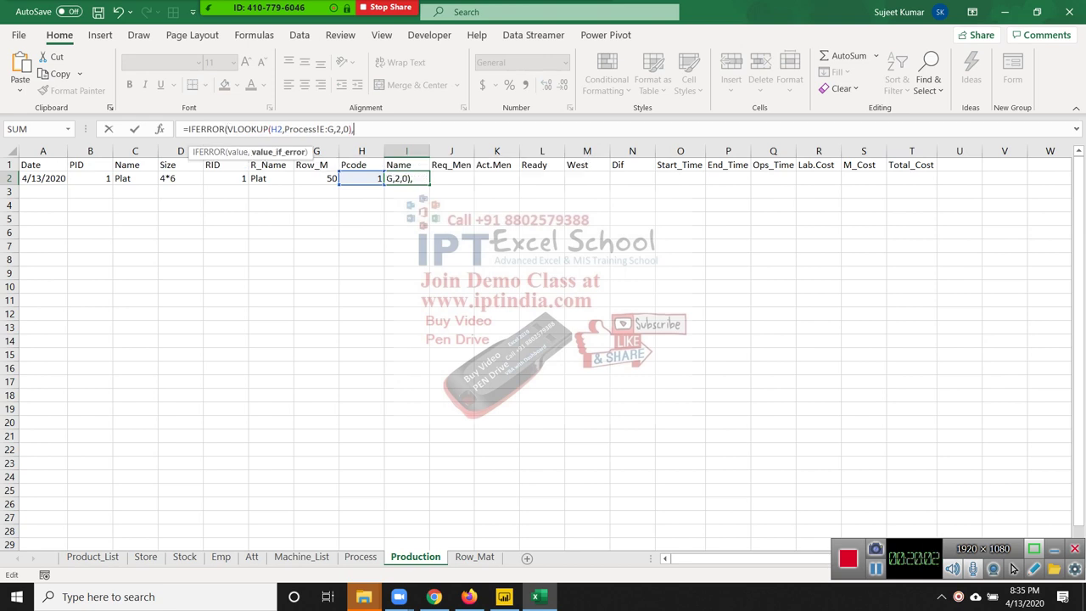
pyautogui.write('""')
pyautogui.hotkey('ctrl', 'Return')
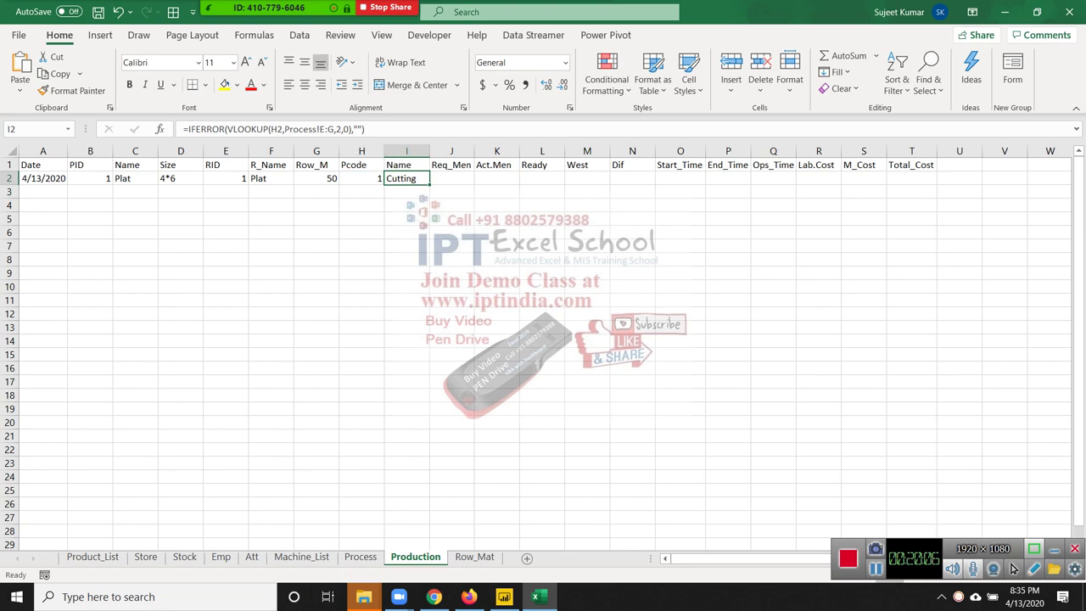
# - Copy the IFERROR lookup formula from I2 into the Req_Men cell J2
pyautogui.tripleClick(356, 129)
pyautogui.hotkey('ctrl', 'c')
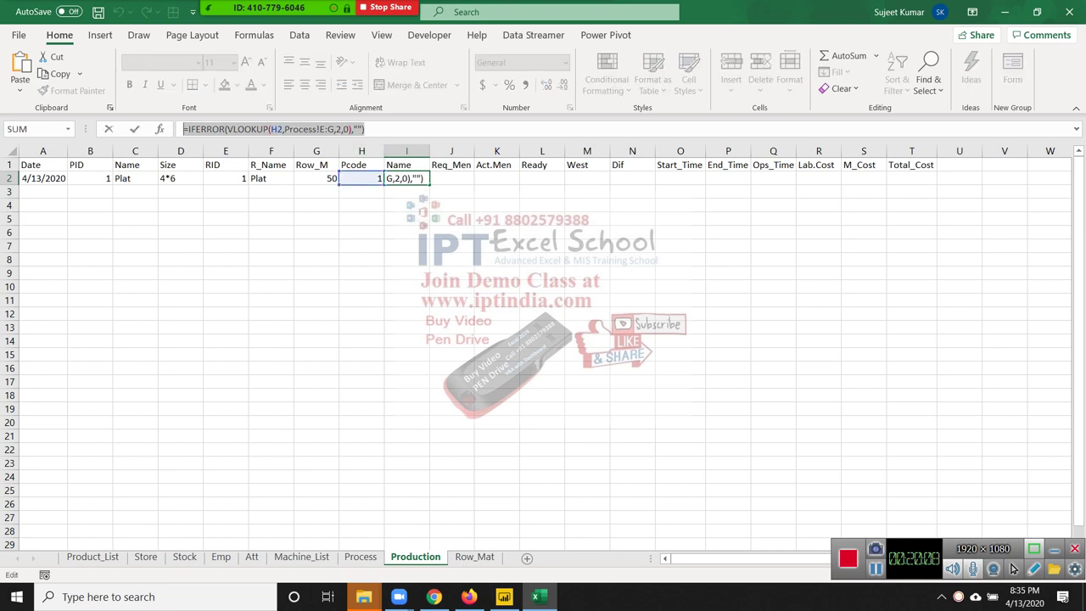
pyautogui.press('Escape')
pyautogui.press('Right')
pyautogui.hotkey('ctrl', 'v')
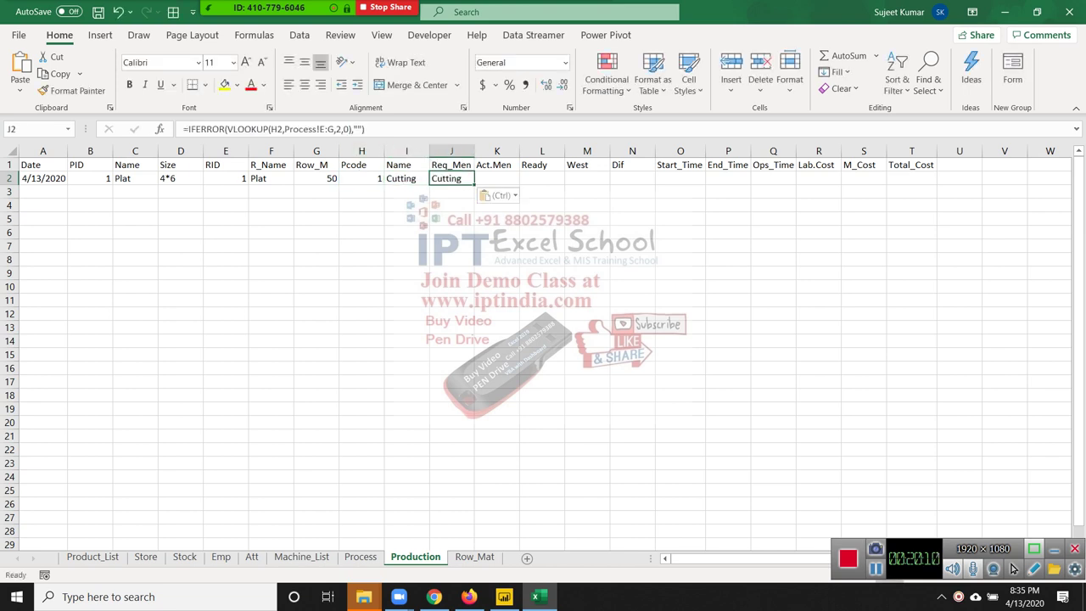
# - Change J2's lookup column index from 2 to 3 so Req_Men returns 1
pyautogui.hotkey('ctrl', 'pageup')
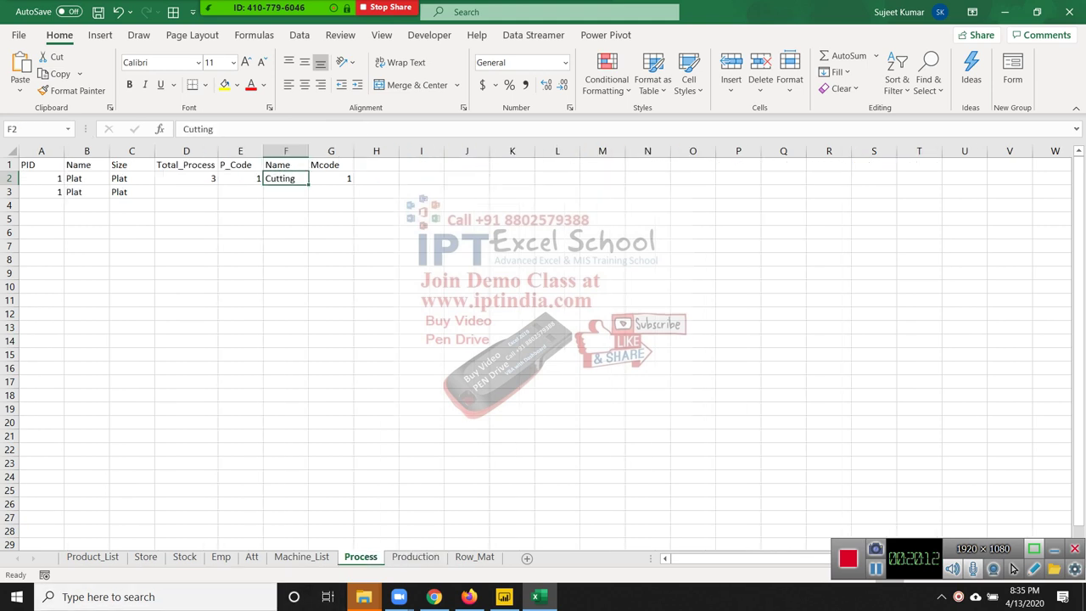
pyautogui.hotkey('ctrl', 'pagedown')
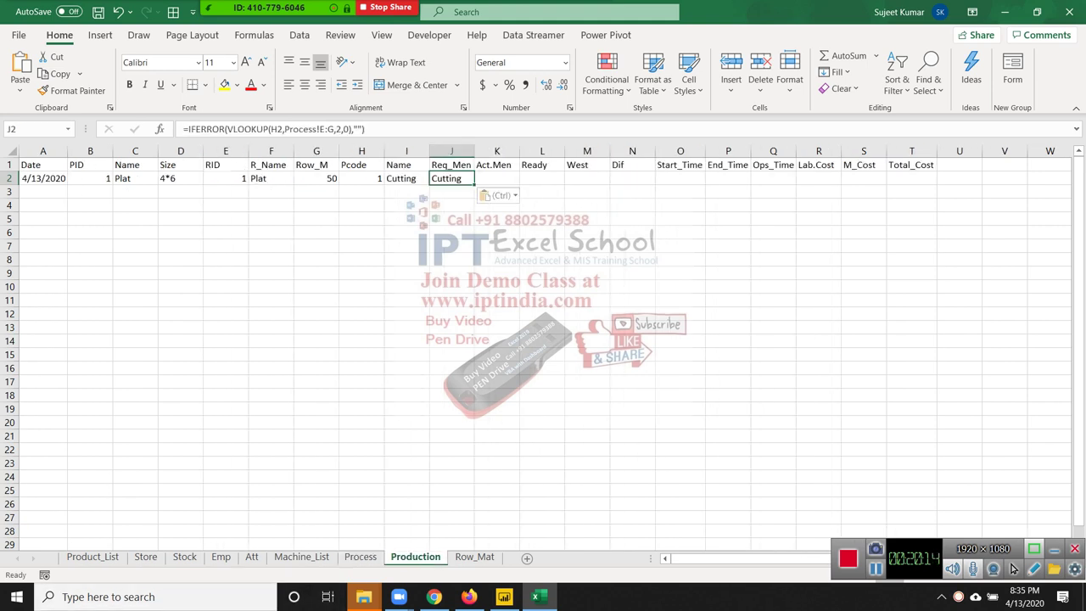
pyautogui.click(336, 129)
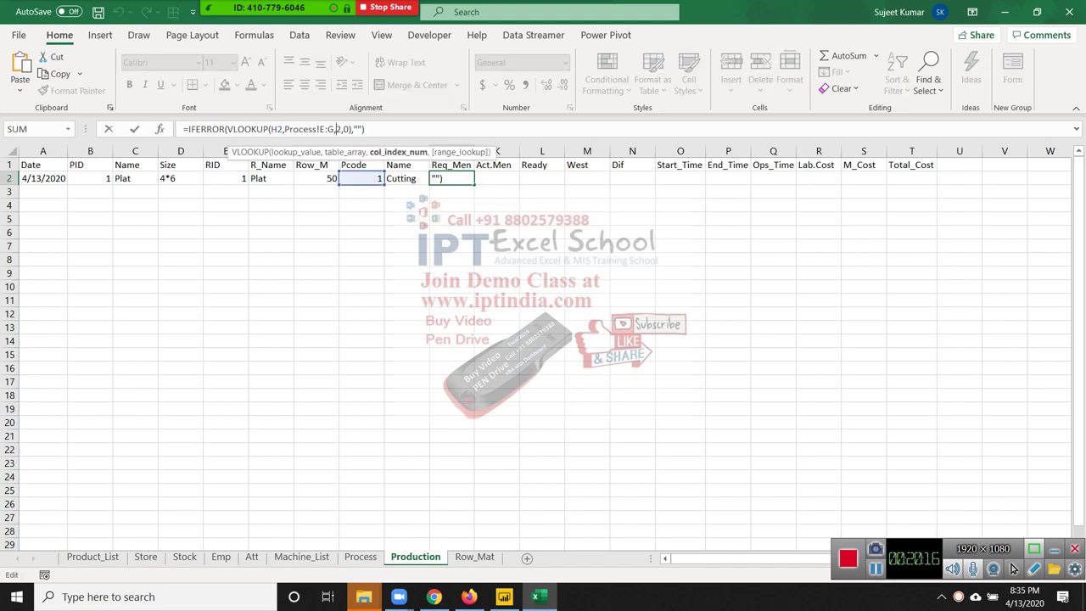
pyautogui.press('BackSpace')
pyautogui.write('3')
pyautogui.press('Return')
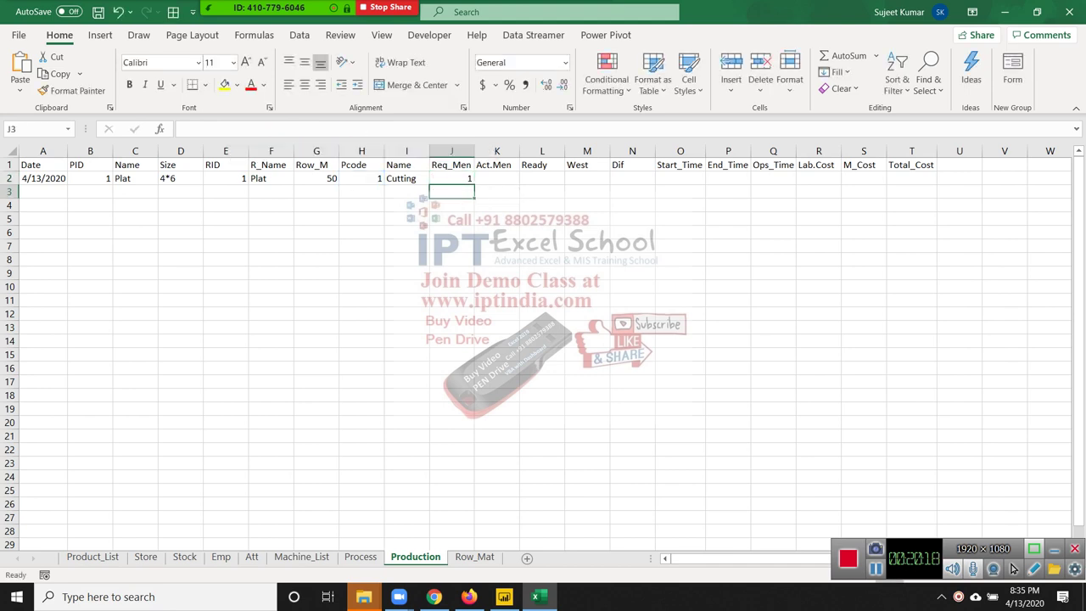
pyautogui.press('Up')
pyautogui.press('Right')
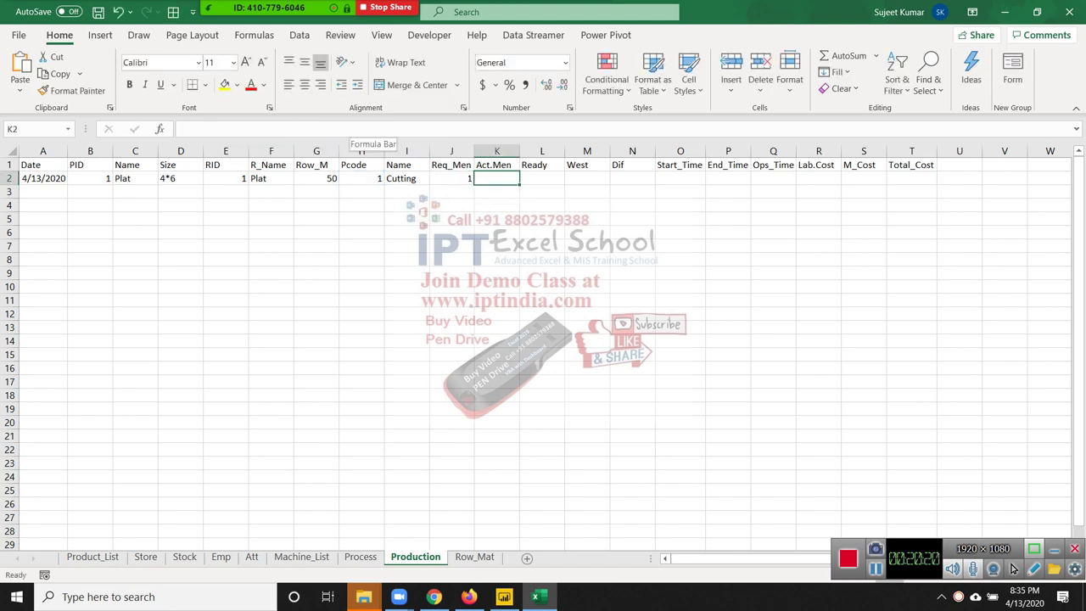
pyautogui.press('Up')
pyautogui.press('Down')
# - Start the Dif formula in N2 by pointing at Row_M G2 and Ready L2
pyautogui.press('Right')
pyautogui.press('Right')
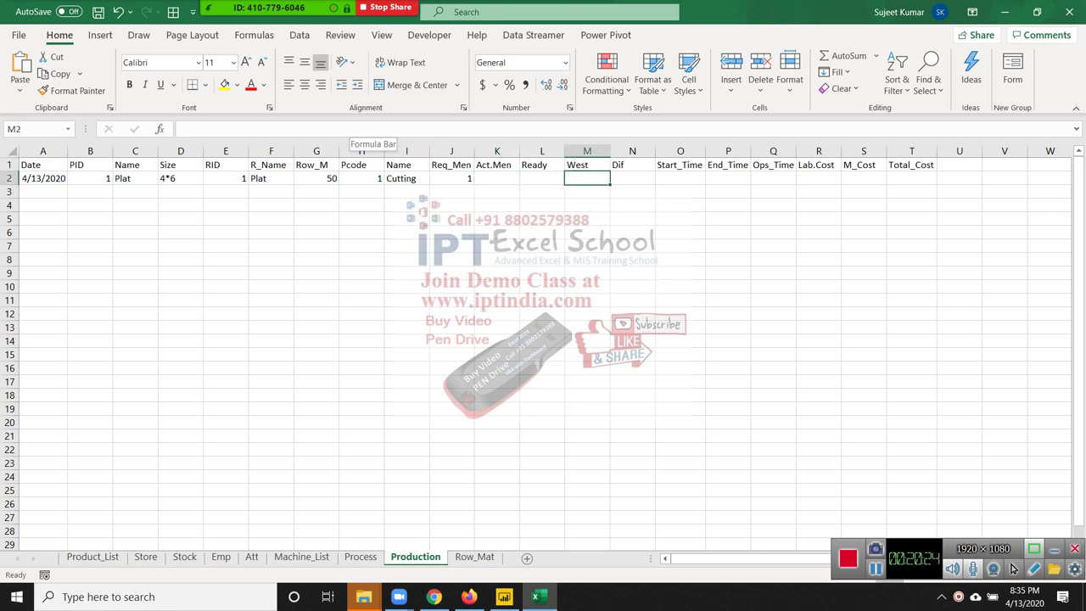
pyautogui.press('Down')
pyautogui.press('Up')
pyautogui.press('Right')
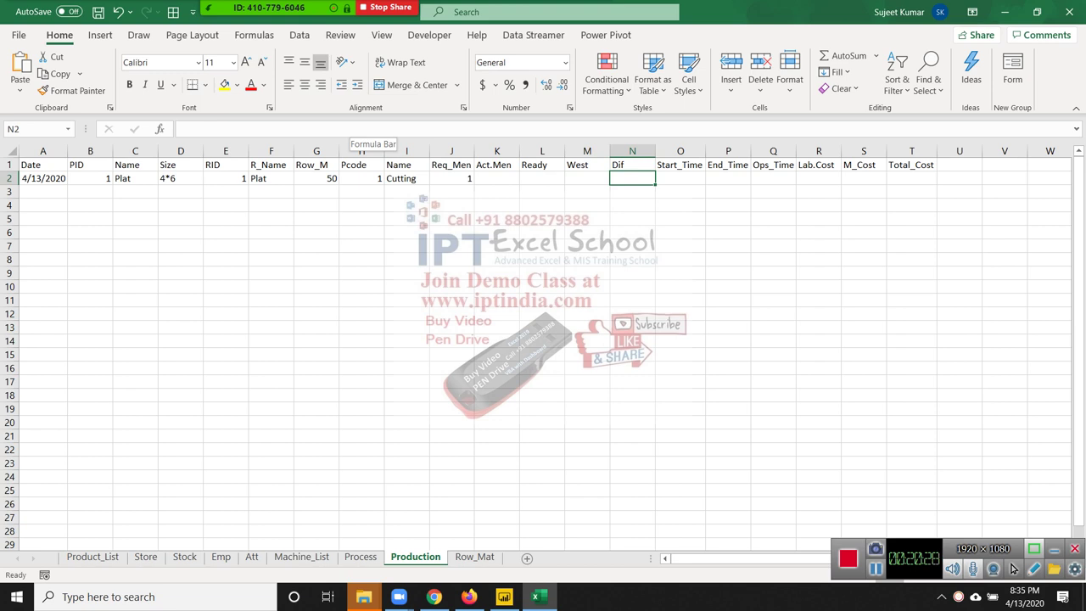
pyautogui.write('=')
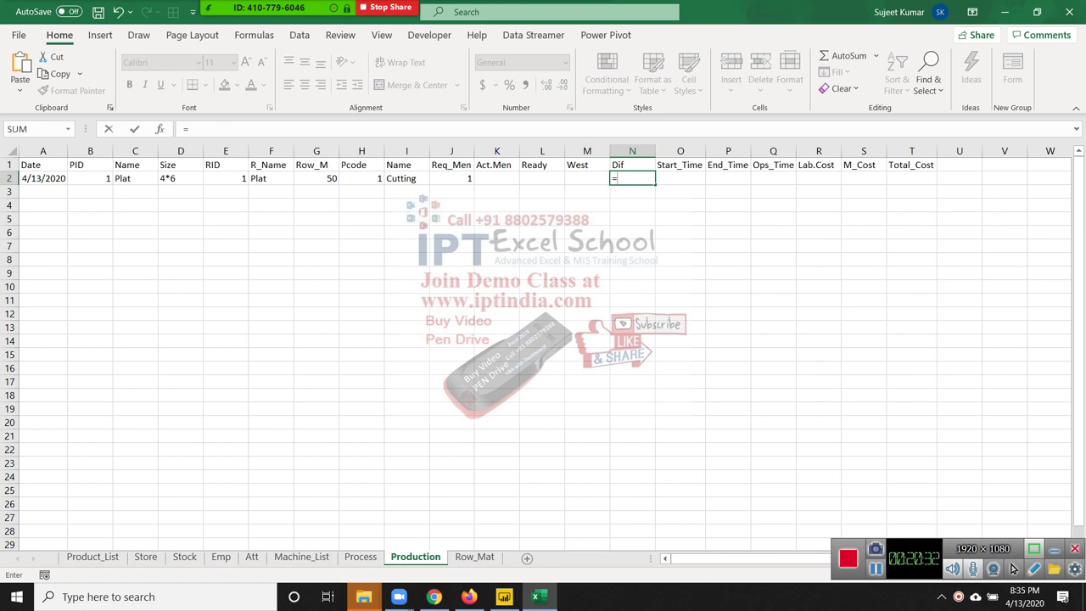
pyautogui.press('Left')
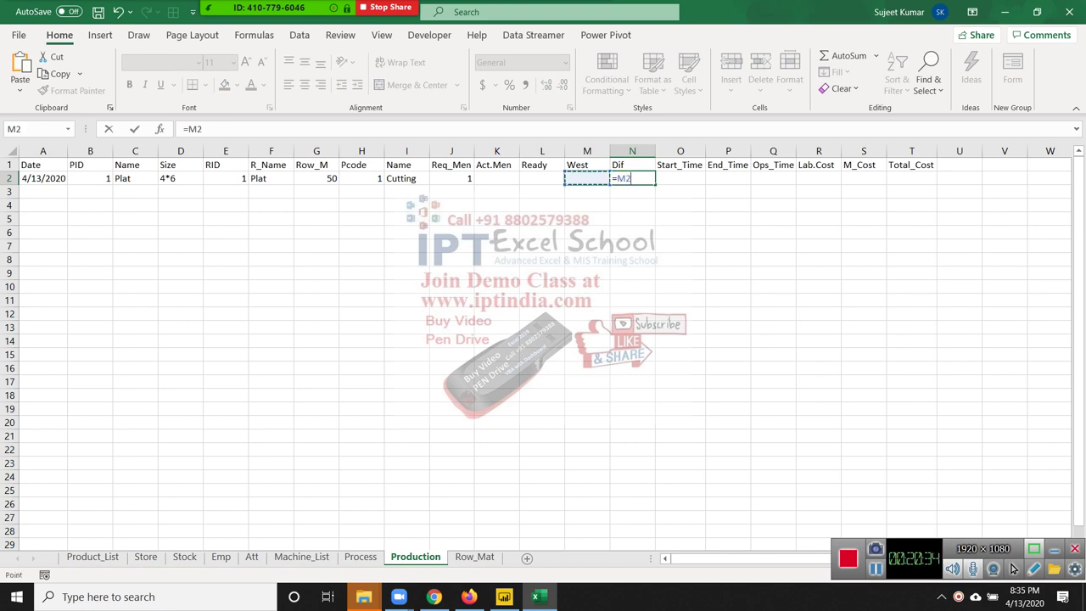
pyautogui.press('Left')
pyautogui.press('Left')
pyautogui.press('Left')
pyautogui.press('Left')
pyautogui.press('Left')
pyautogui.press('Left')
pyautogui.write('-')
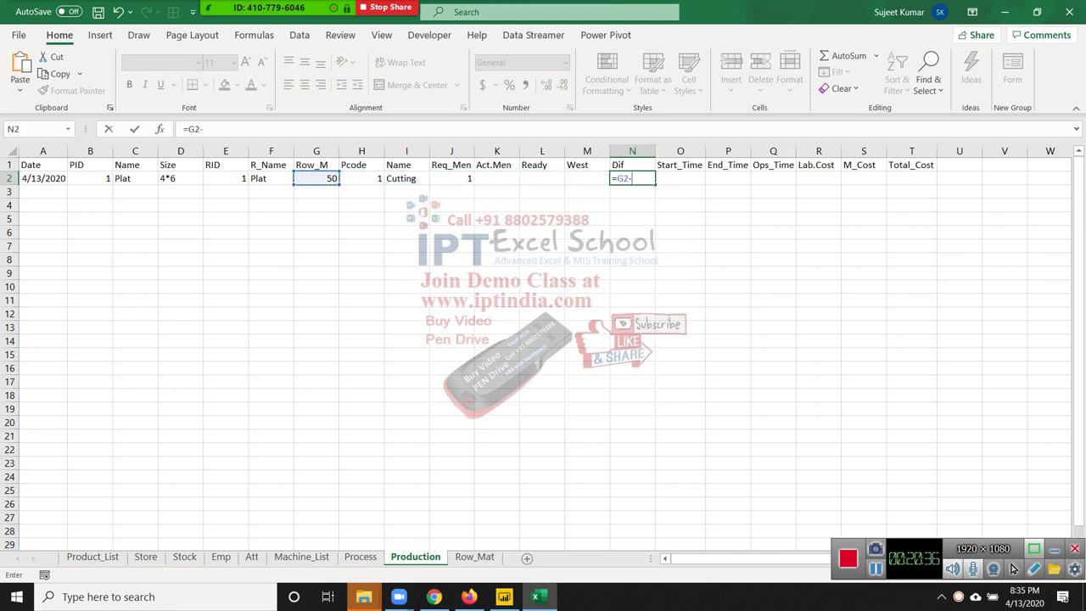
pyautogui.press('Left')
pyautogui.press('Left')
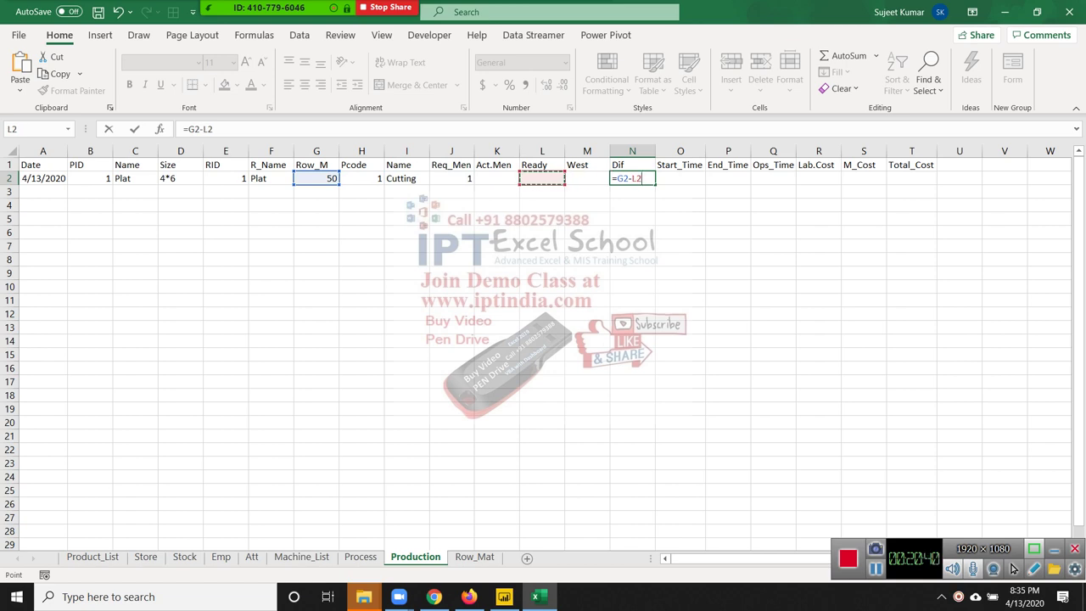
# - Complete the Dif formula as =(G2-L2)-M2
pyautogui.press('F2')
pyautogui.press('Home')
pyautogui.press('Right')
pyautogui.write('(')
pyautogui.press('Right')
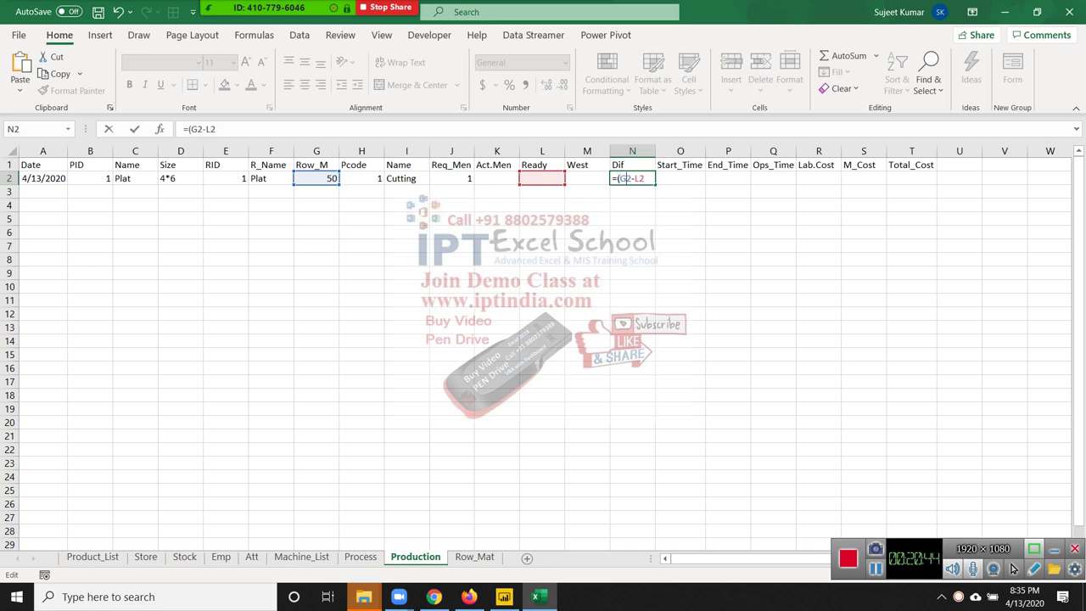
pyautogui.press('Right')
pyautogui.press('Right')
pyautogui.press('Right')
pyautogui.press('Right')
pyautogui.write(')')
pyautogui.write('-M2')
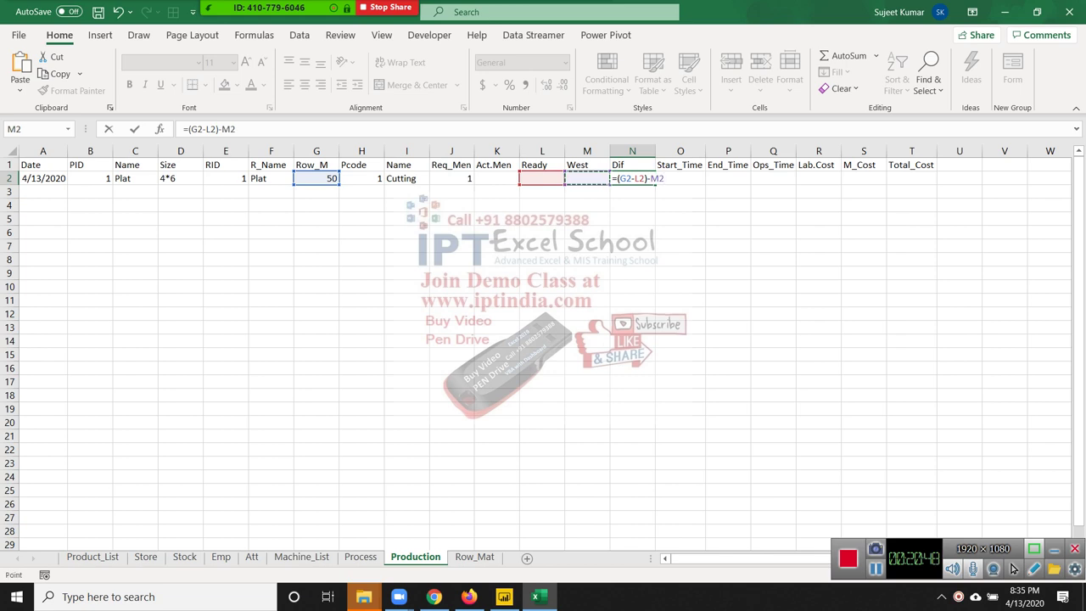
pyautogui.press('Return')
# - Enter Act.Men 1, Ready 35 and West 13 in K2:M2, making Dif show 2
pyautogui.click(316, 164)
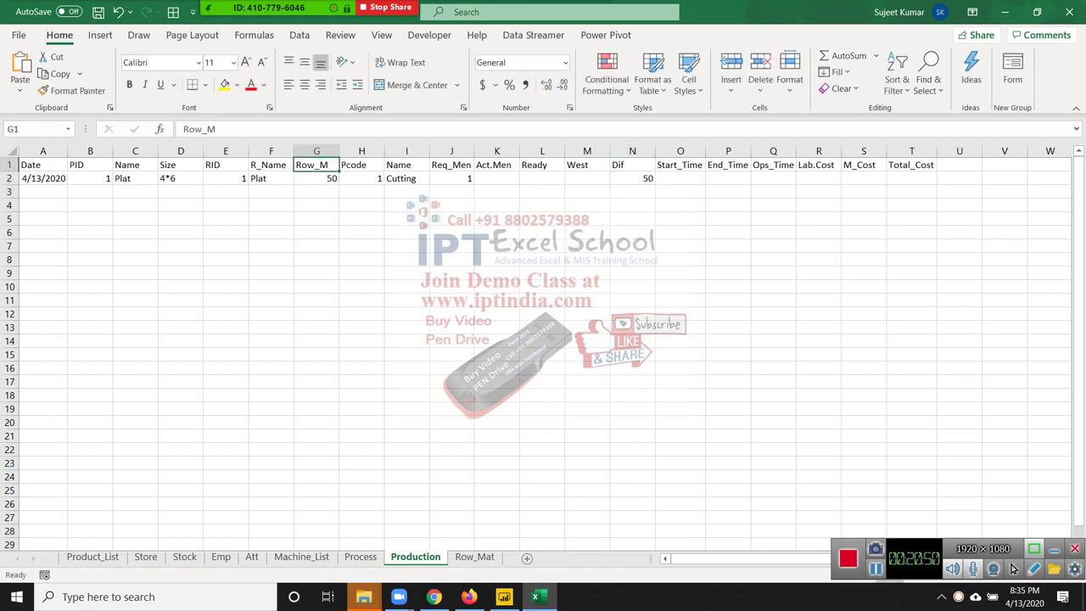
pyautogui.press('Down')
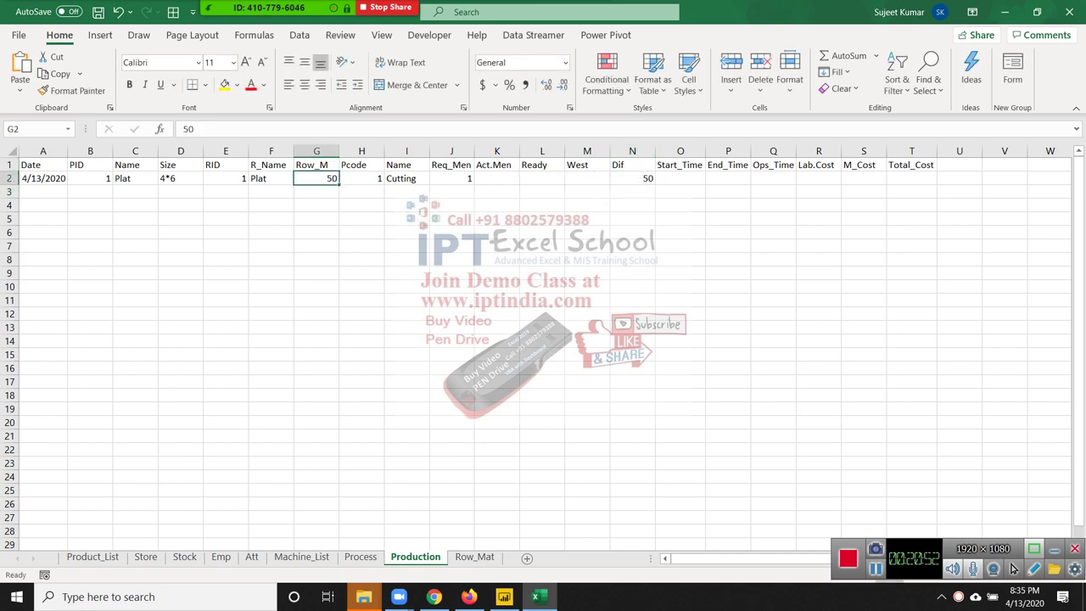
pyautogui.press('Right')
pyautogui.press('Right')
pyautogui.press('Right')
pyautogui.write('1')
pyautogui.press('Tab')
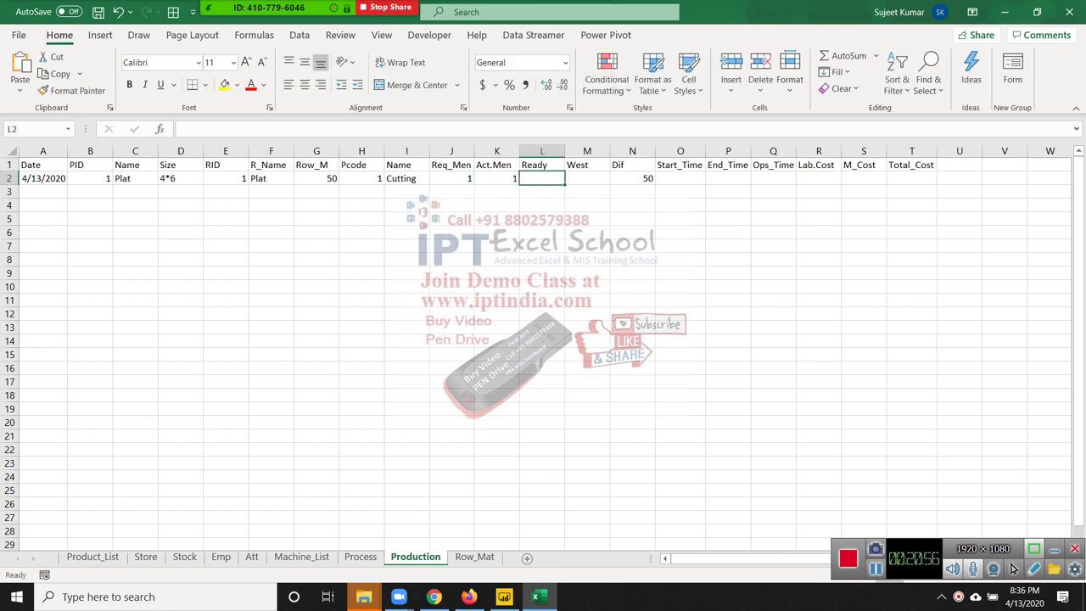
pyautogui.write('35')
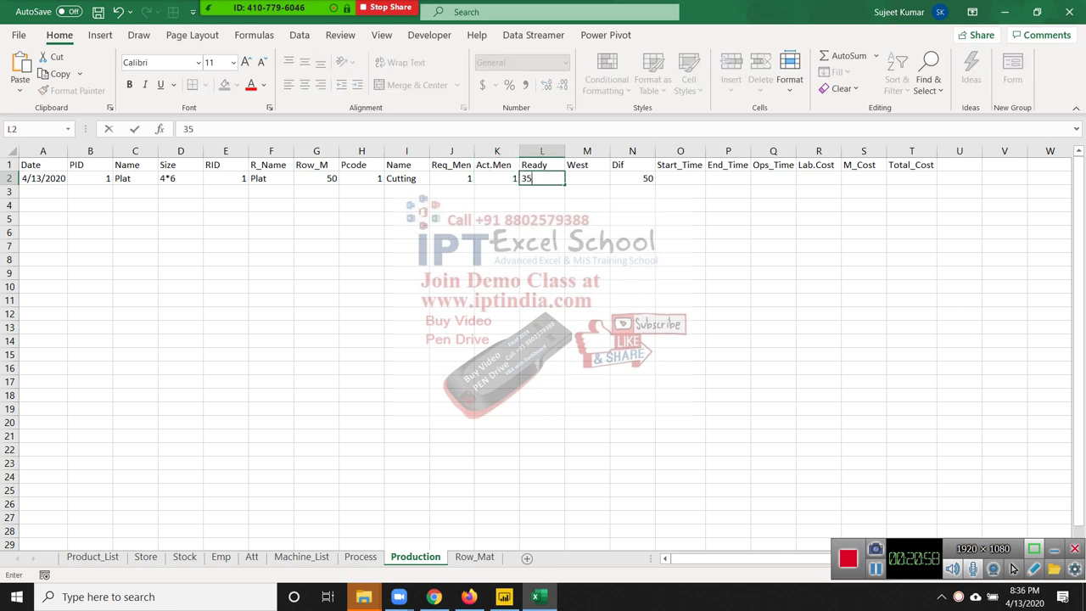
pyautogui.press('Tab')
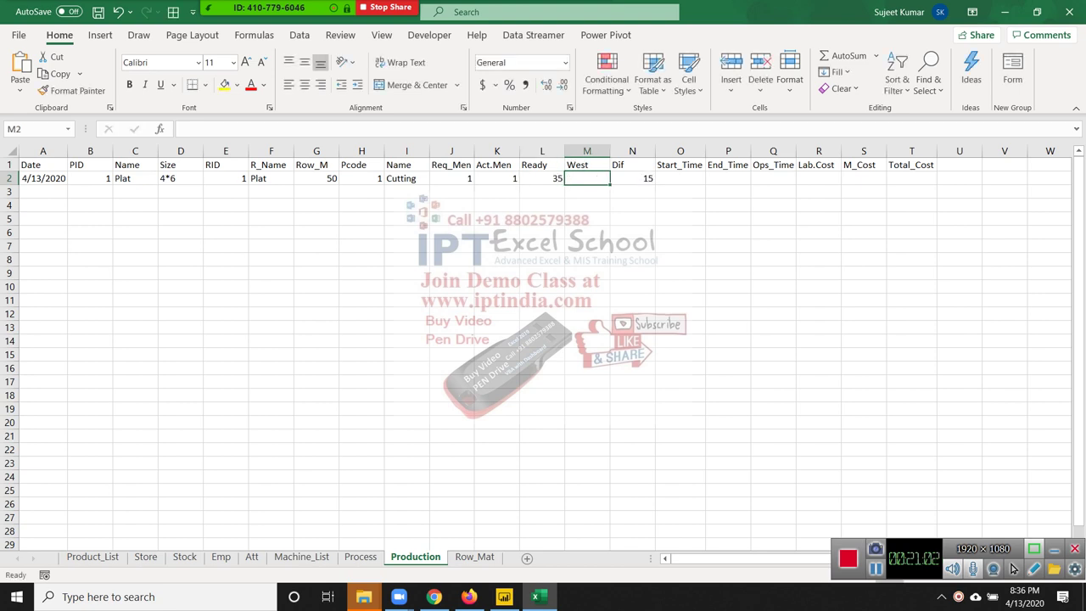
pyautogui.write('1')
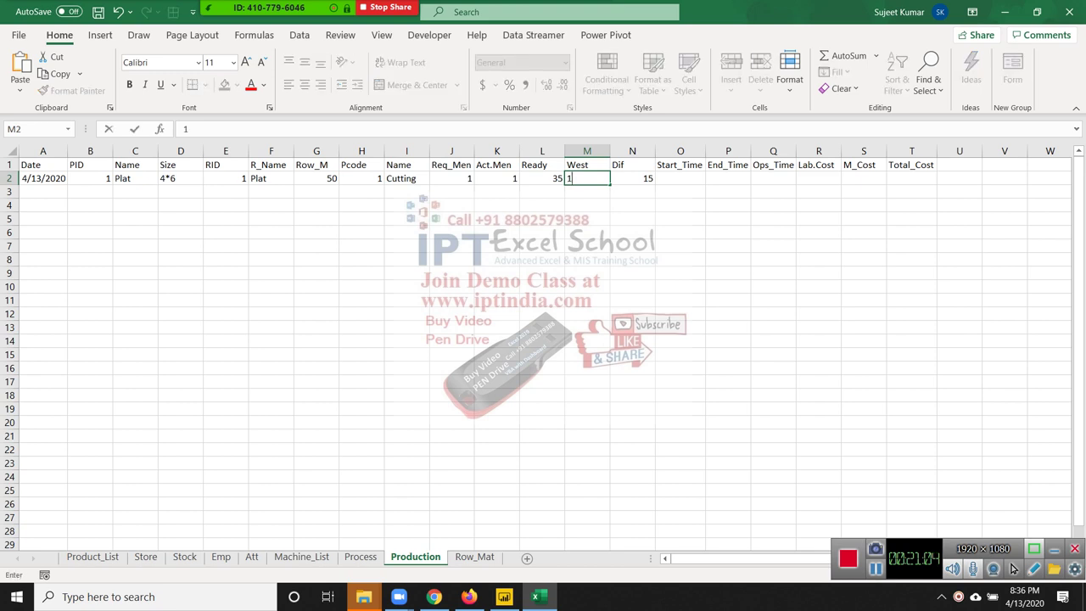
pyautogui.write('3')
pyautogui.press('Tab')
pyautogui.press('F2')
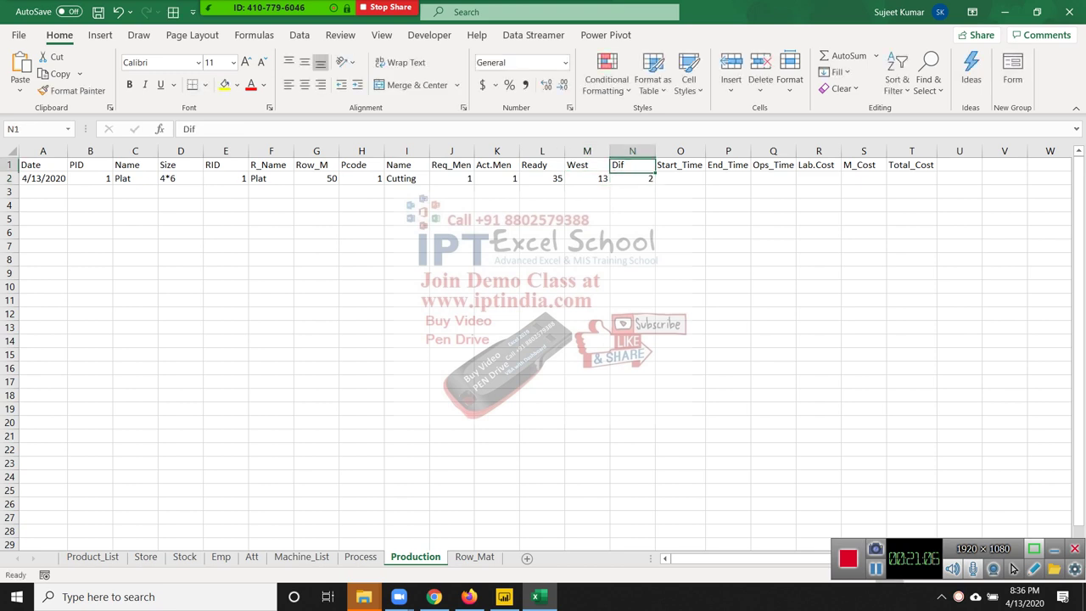
pyautogui.press('Escape')
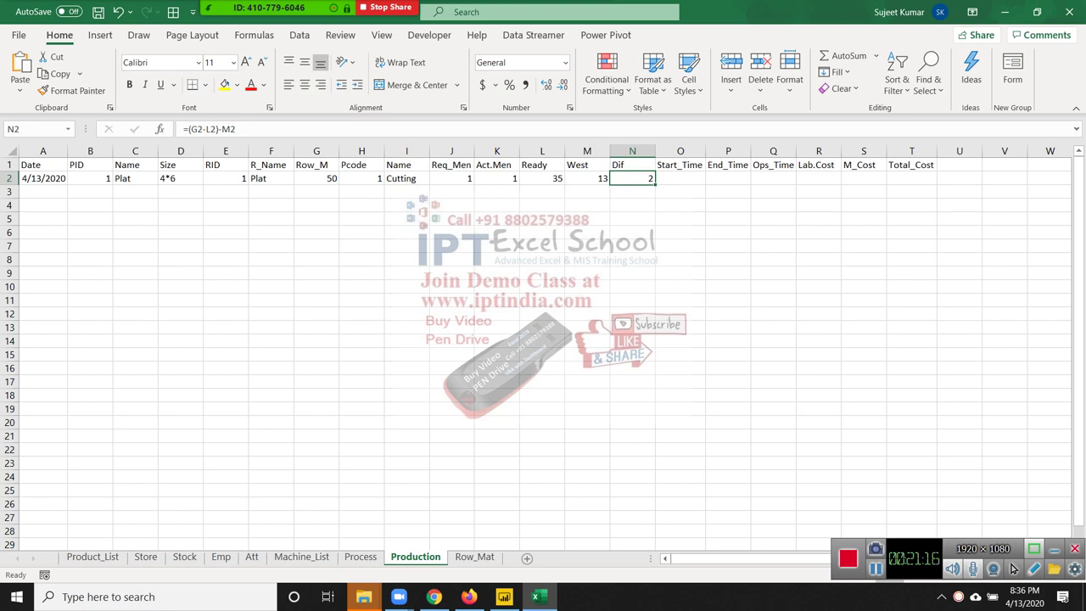
# - Enter Start_Time 10:30 in O2 and End_Time 12:00 in P2
pyautogui.press('Right')
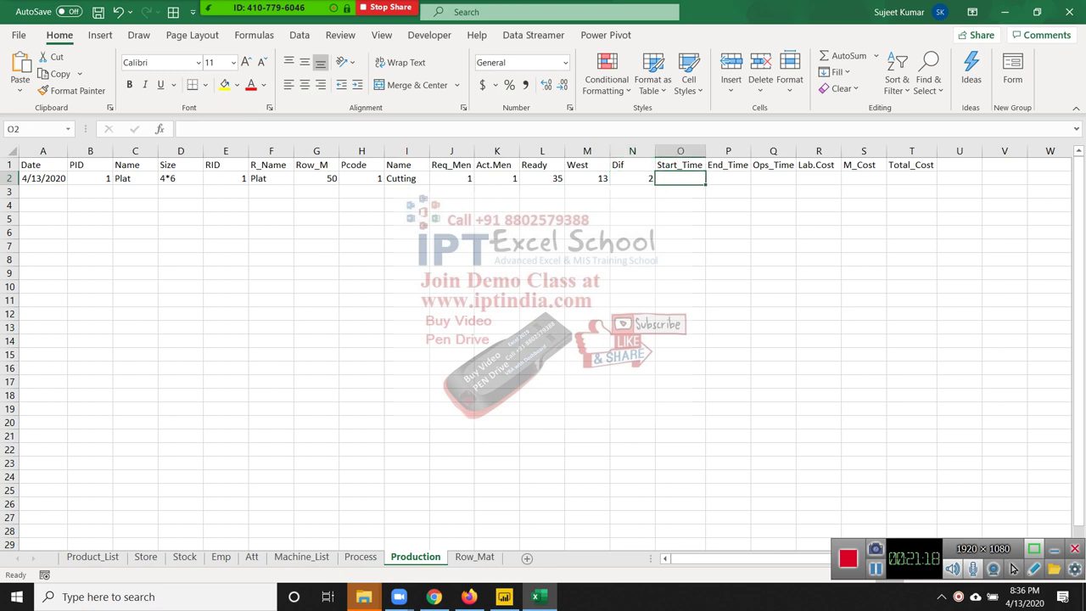
pyautogui.write('10')
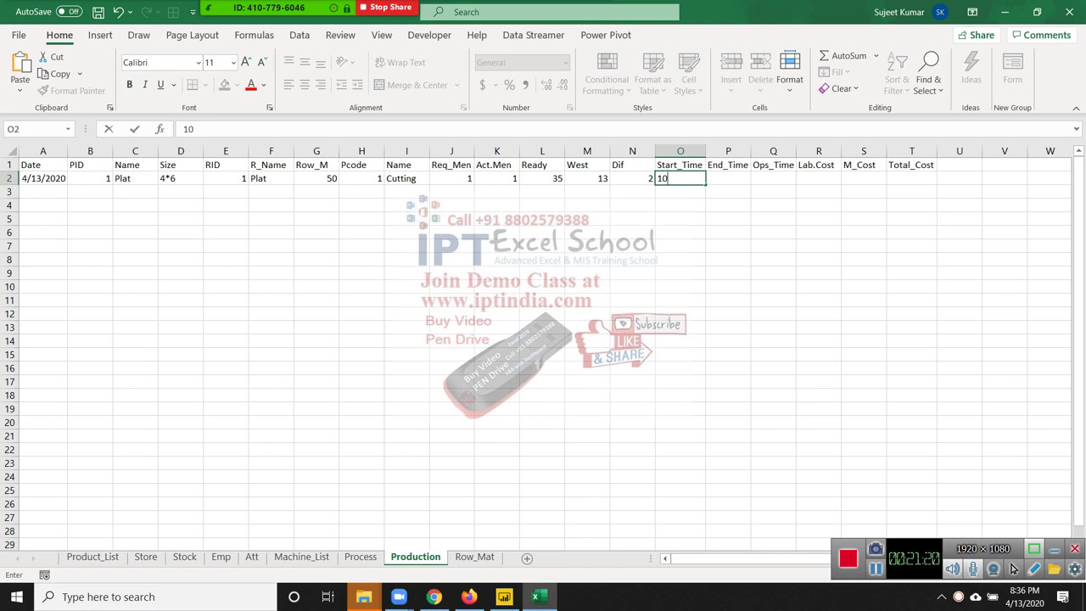
pyautogui.write(':30')
pyautogui.press('Right')
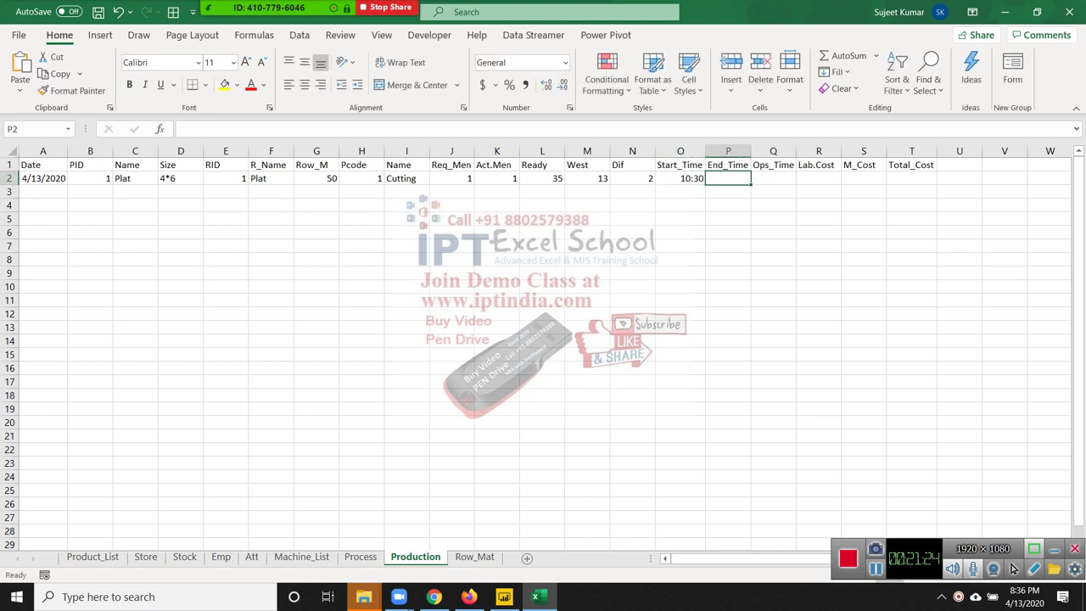
pyautogui.write('12')
pyautogui.write(':00')
pyautogui.press('Right')
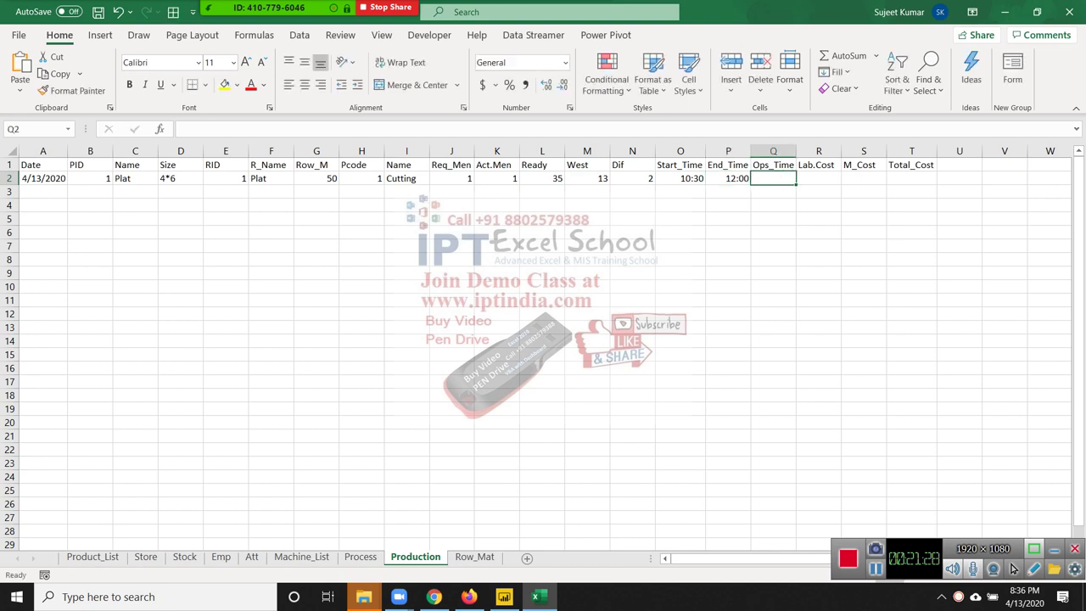
# - Give Ops_Time in Q2 the formula =P2-O2
pyautogui.write('=')
pyautogui.press('Left')
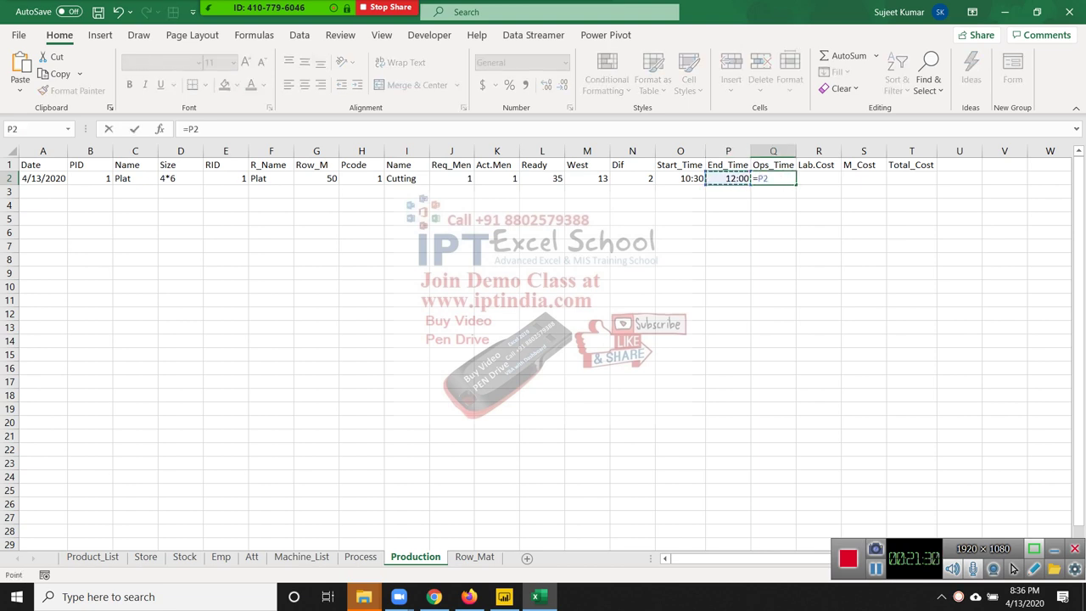
pyautogui.write('-')
pyautogui.press('Left')
pyautogui.press('Left')
pyautogui.press('Return')
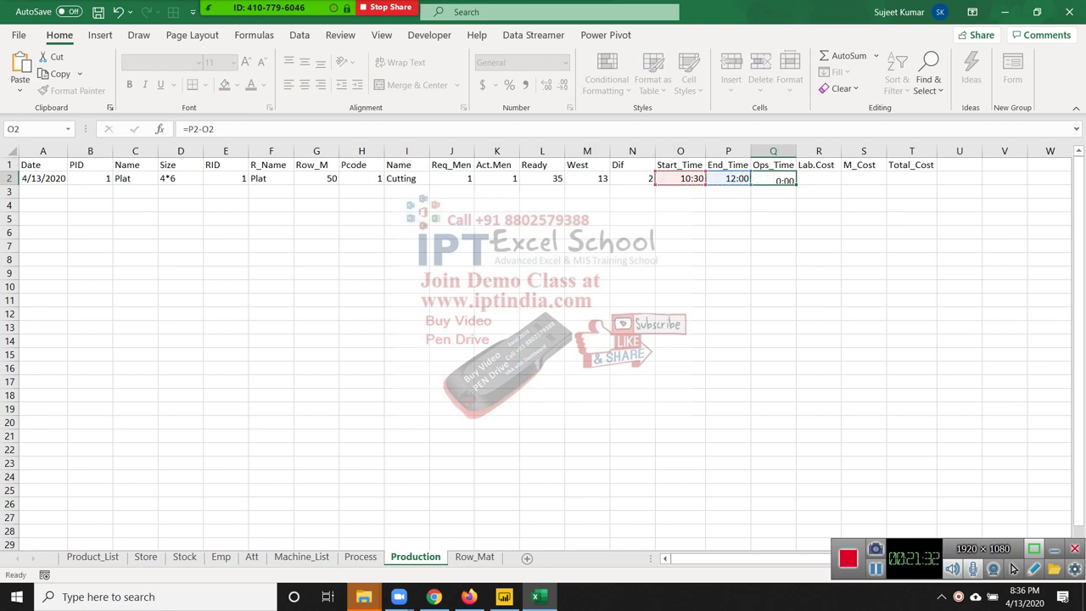
pyautogui.press('Up')
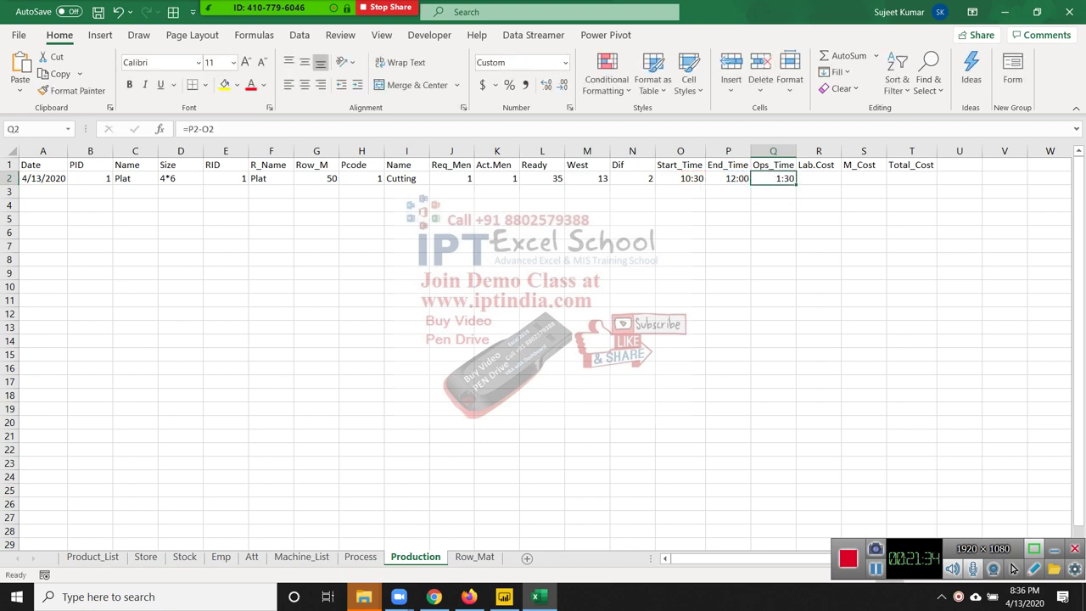
# - Change Q2 to =TEXT(P2-O2,"[m]") so Ops_Time shows 90 minutes
pyautogui.press('F2')
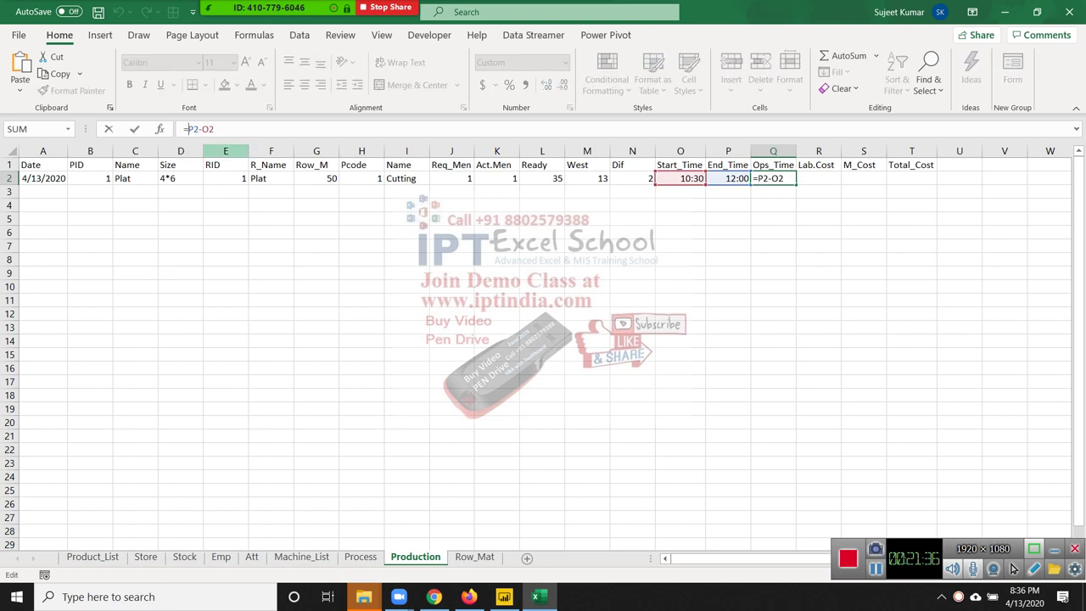
pyautogui.write('te')
pyautogui.press('Tab')
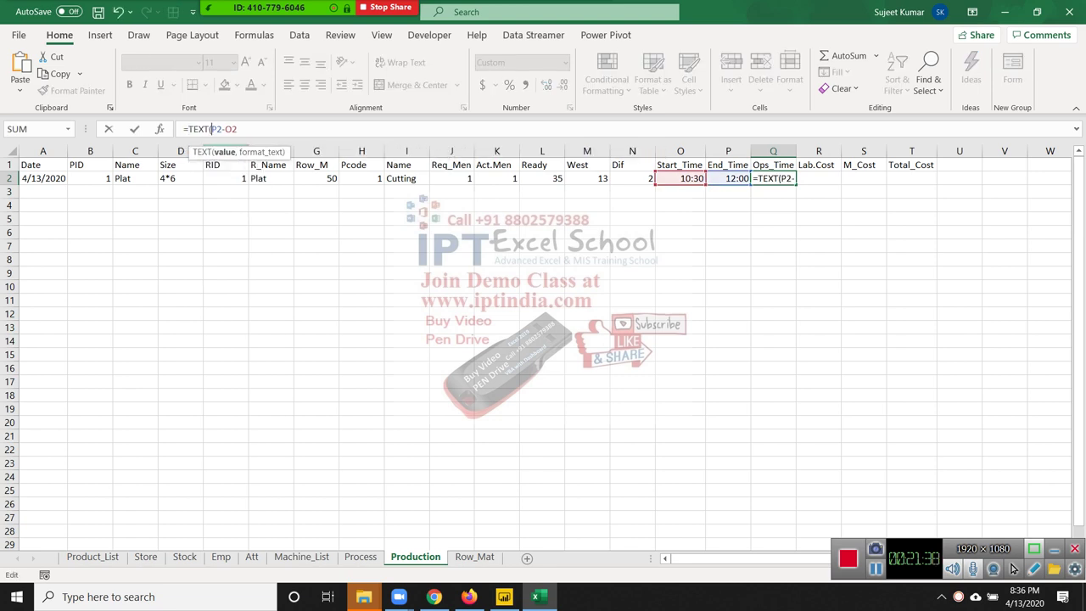
pyautogui.write(',')
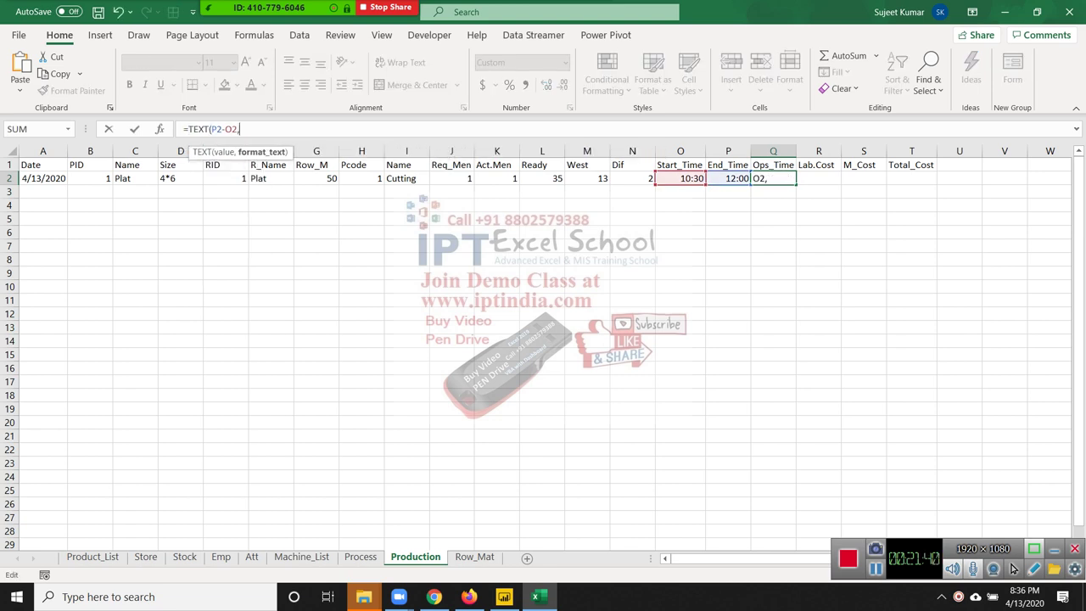
pyautogui.write('"')
pyautogui.write('[m]')
pyautogui.press('Return')
pyautogui.press('Up')
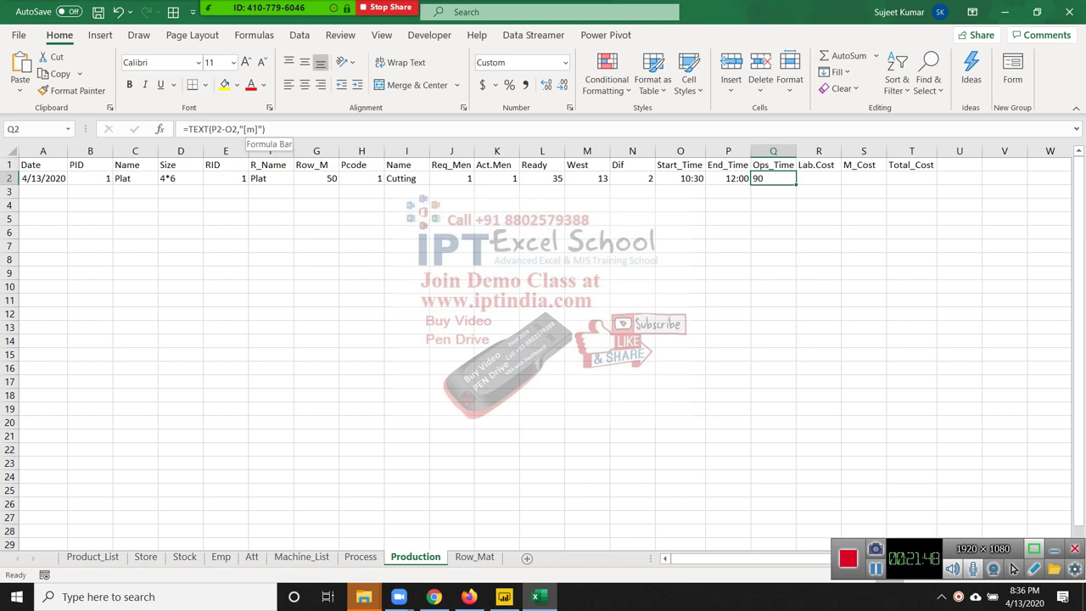
pyautogui.press('Right')
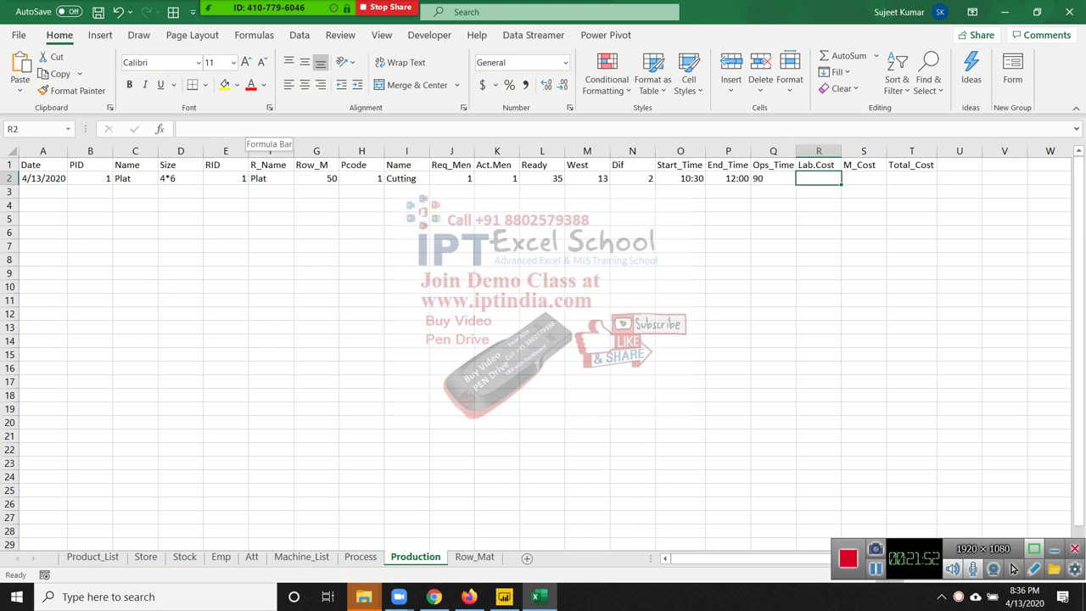
# - Abandon the Lab.Cost VLOOKUP in R2 and switch to the Emp sheet
pyautogui.write('=')
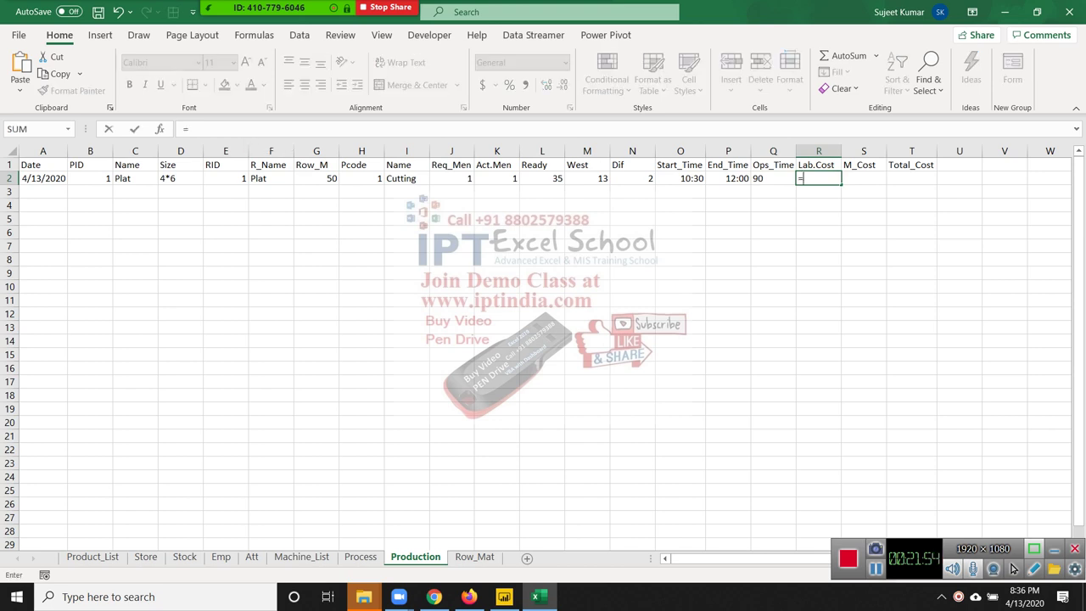
pyautogui.write('vl')
pyautogui.press('Tab')
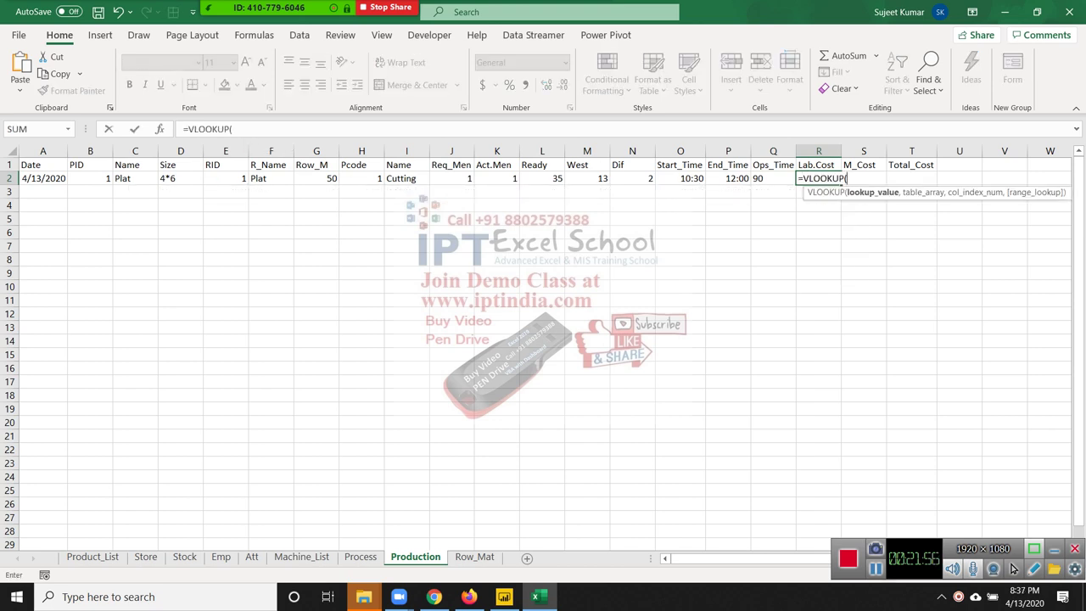
pyautogui.press('Escape')
pyautogui.press('Left')
pyautogui.press('Left')
pyautogui.press('Left')
pyautogui.press('Left')
pyautogui.press('Left')
pyautogui.press('Left')
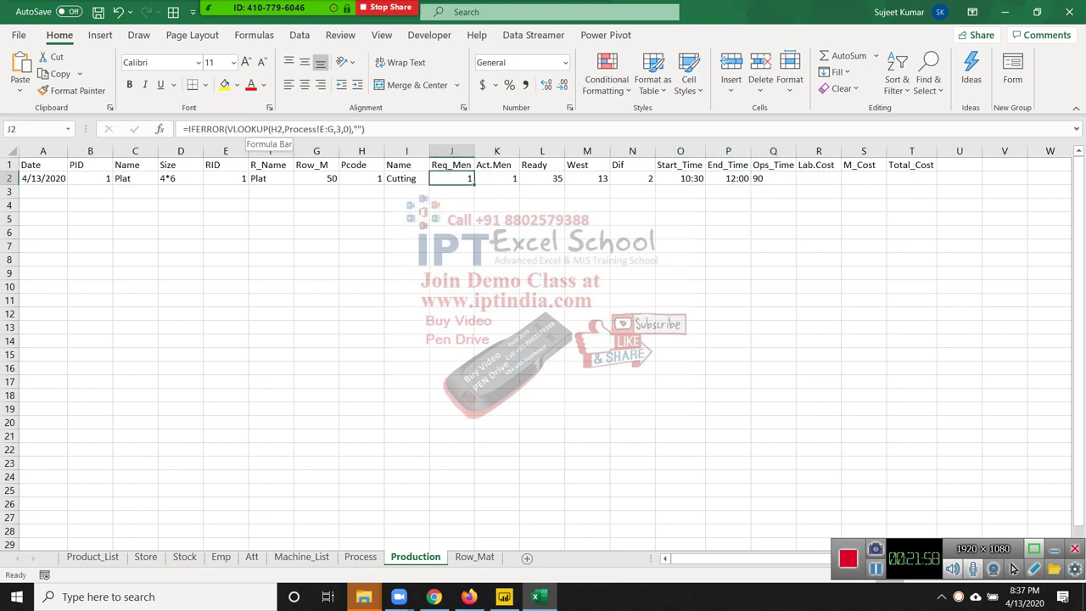
pyautogui.press('Right')
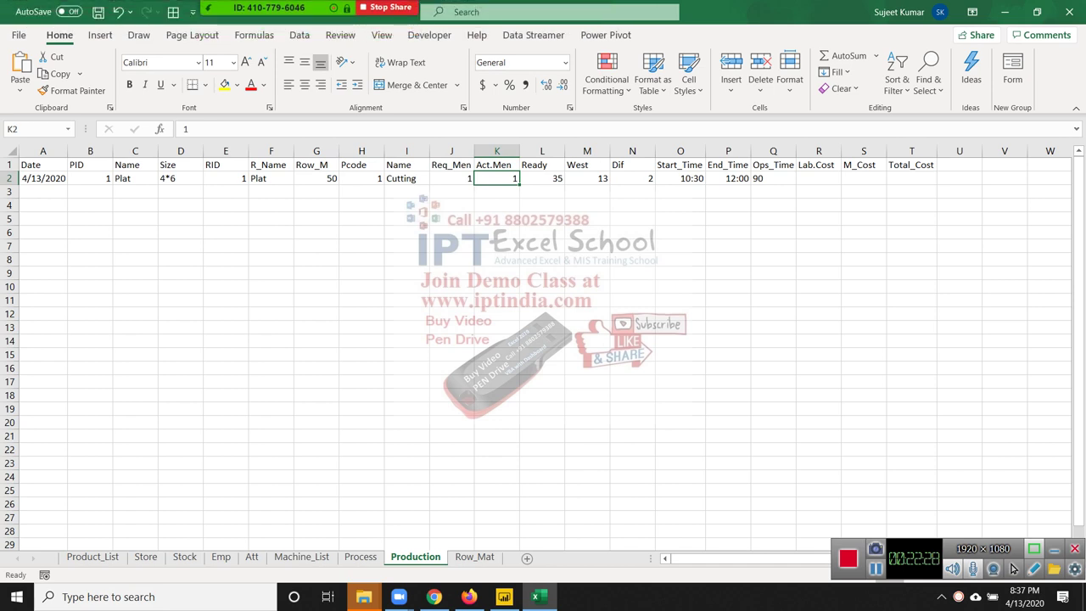
pyautogui.hotkey('ctrl', 'pageup')
pyautogui.hotkey('ctrl', 'pageup')
pyautogui.hotkey('ctrl', 'pageup')
pyautogui.hotkey('ctrl', 'pageup')
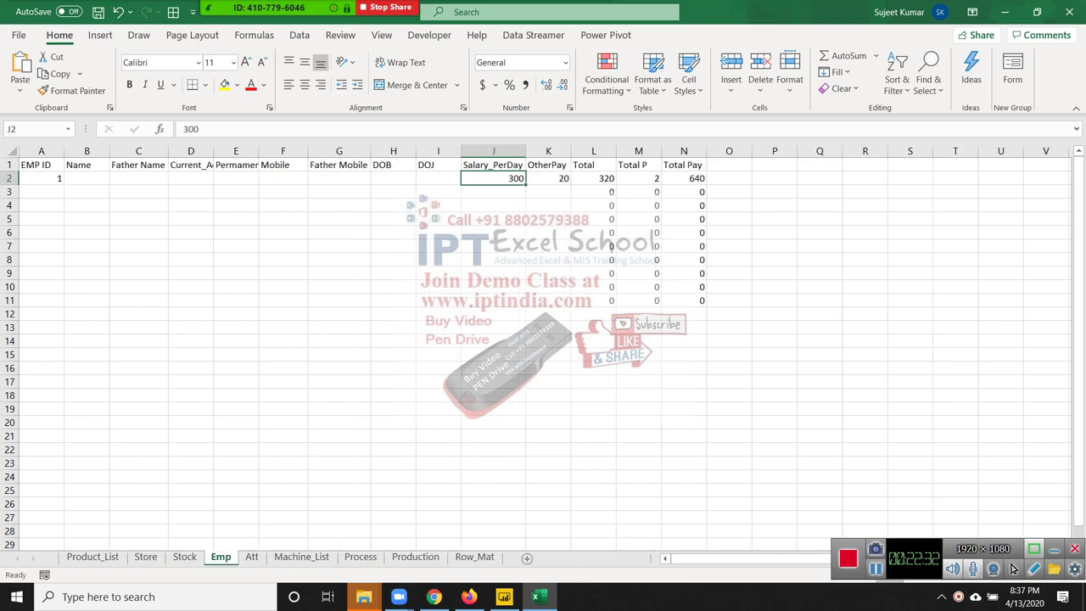
pyautogui.hotkey('alt', 'u')
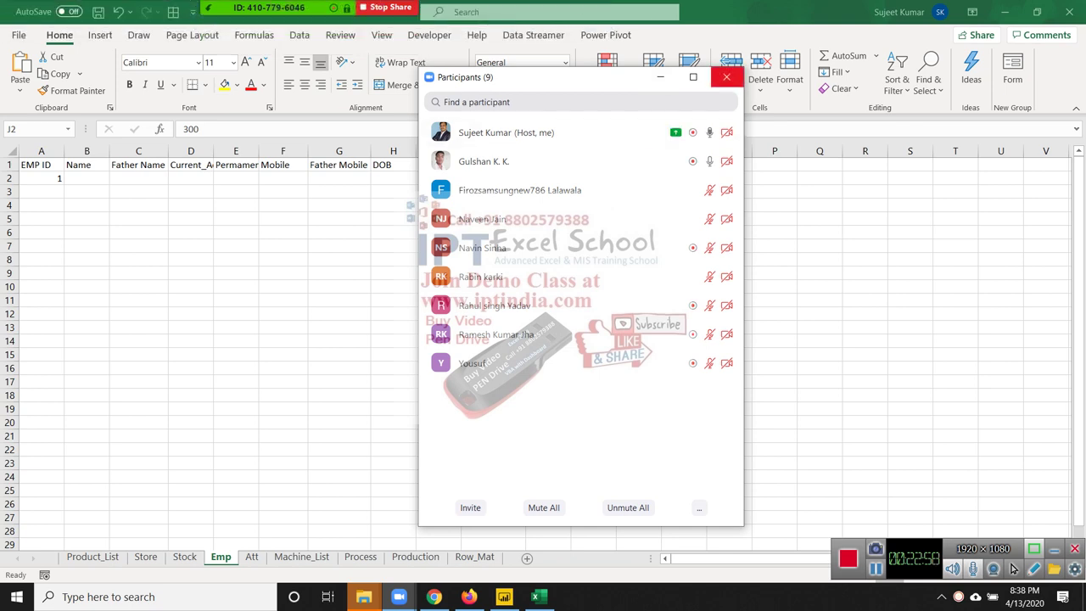
pyautogui.click(726, 77)
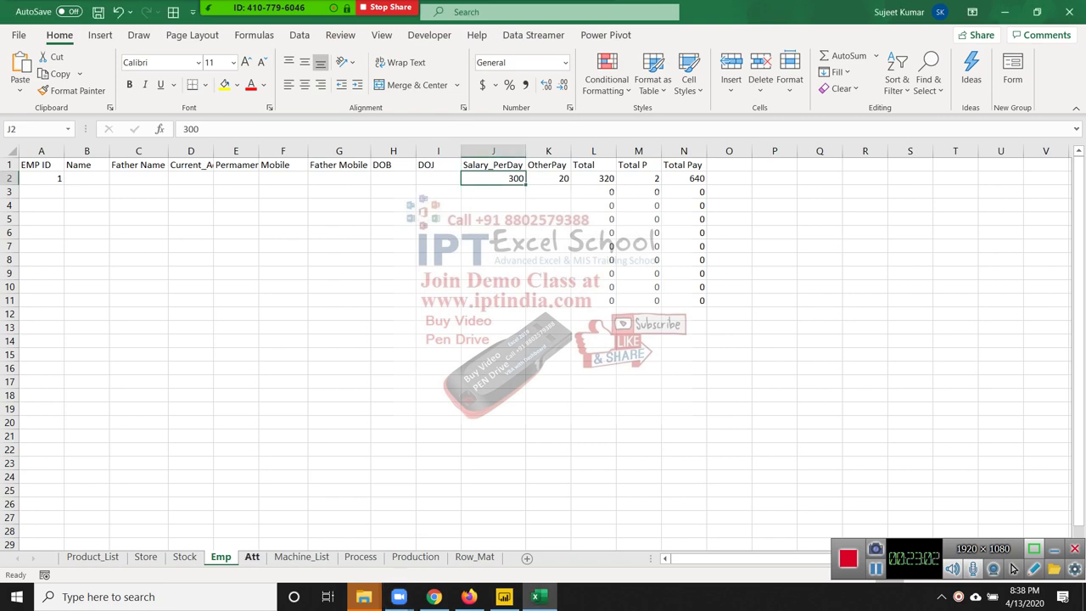
pyautogui.click(393, 340)
pyautogui.moveTo(138, 178); pyautogui.dragTo(493, 178)
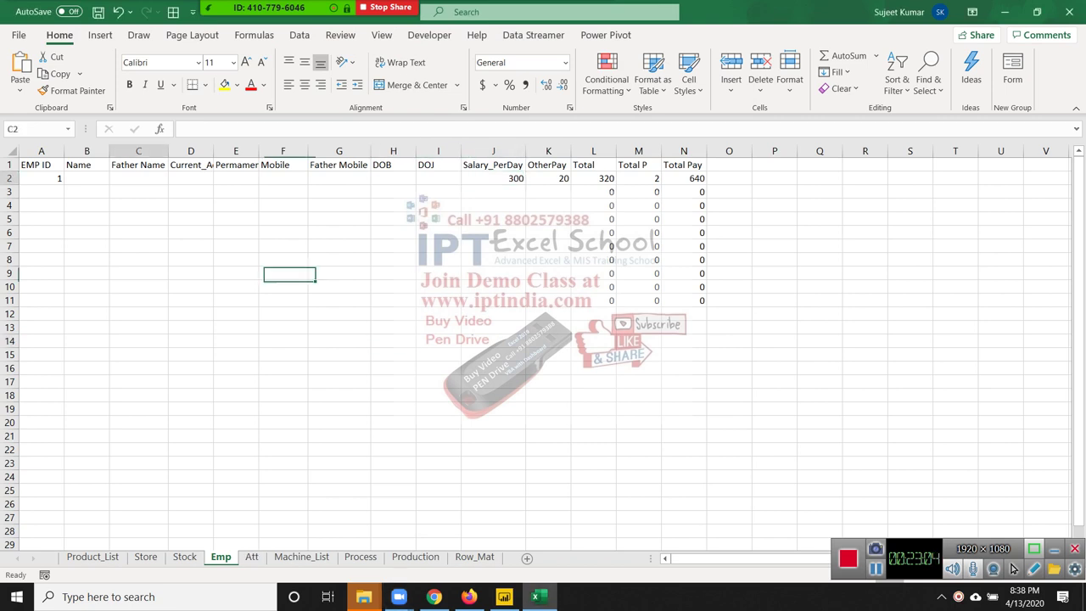
pyautogui.click(493, 179)
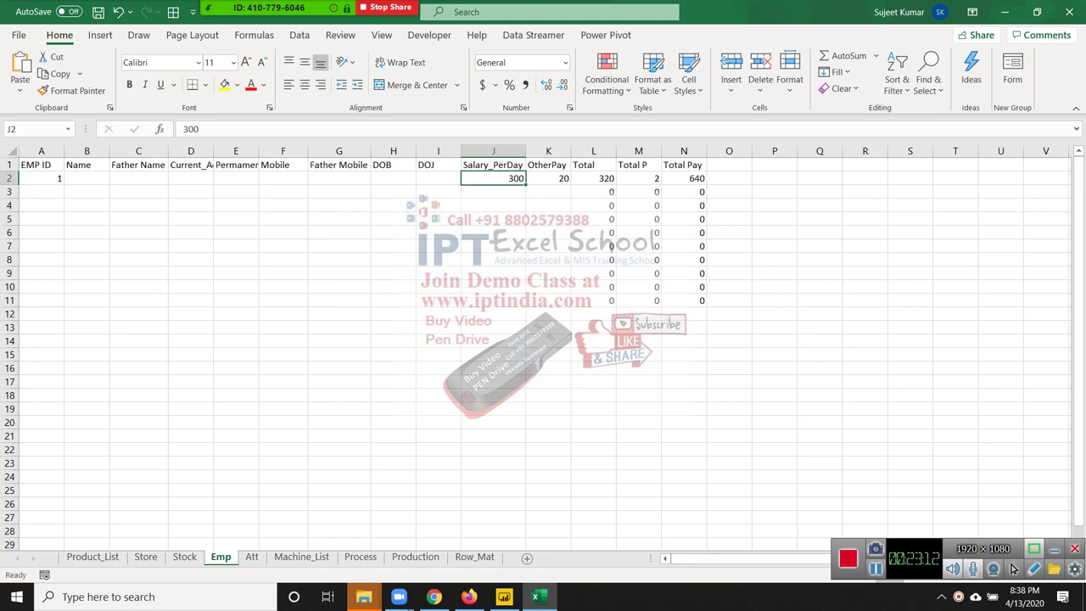
pyautogui.hotkey('ctrl', 'pagedown')
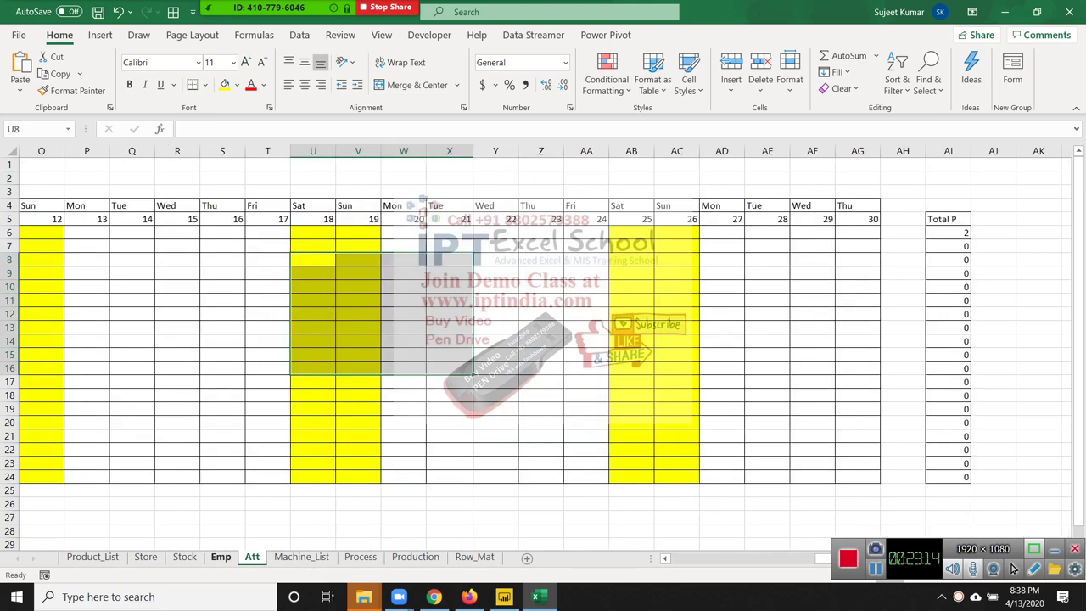
pyautogui.hotkey('ctrl', 'pageup')
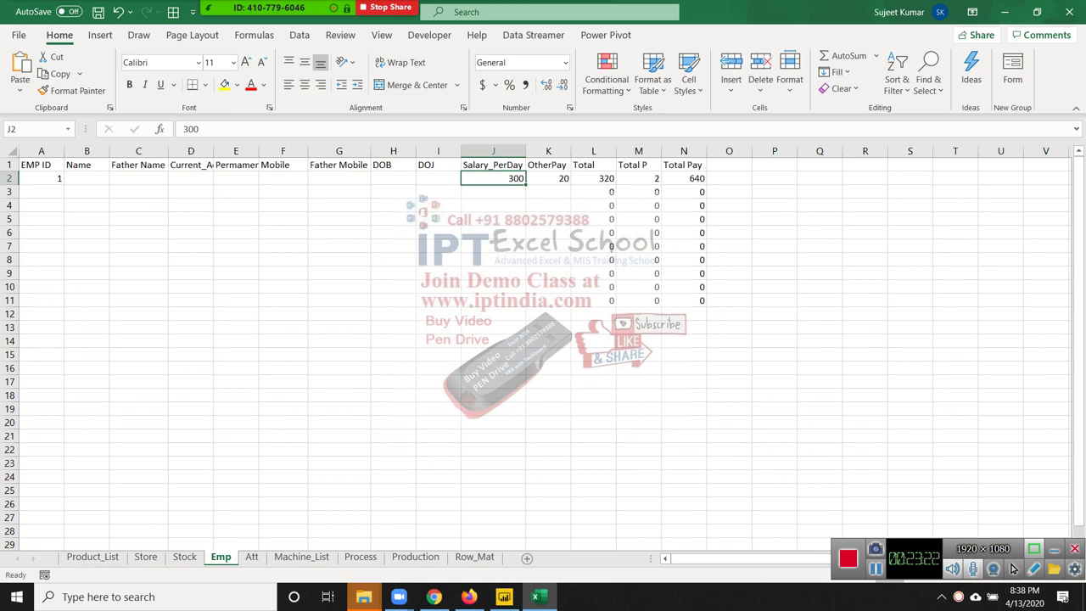
# - Add a new worksheet named Lab-Cost, placed after Row_Mat
pyautogui.click(526, 558)
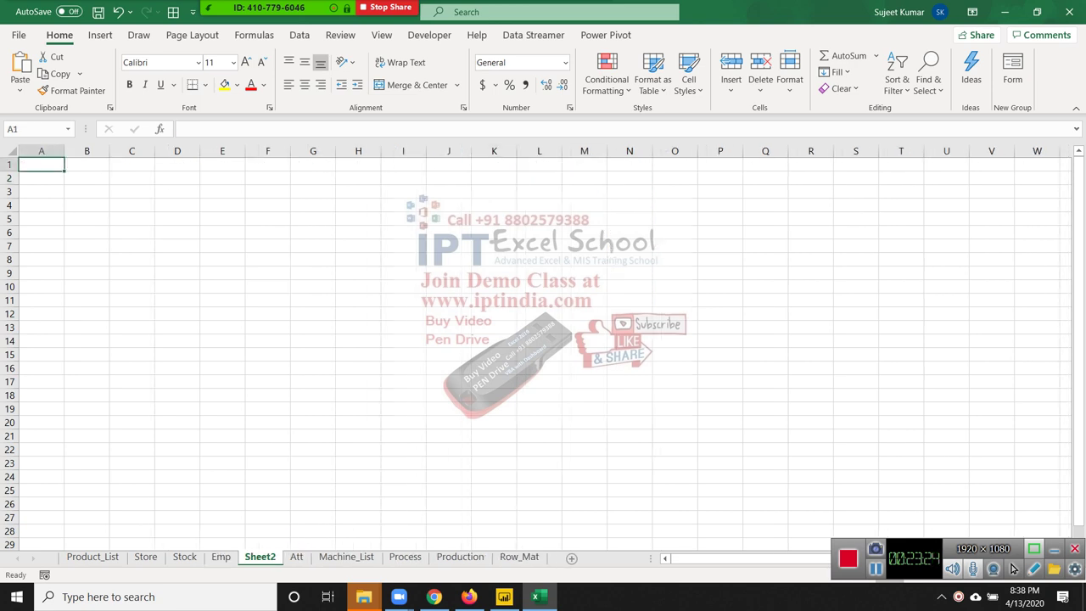
pyautogui.hotkey('ctrl', 'pageup')
pyautogui.hotkey('ctrl', 'pagedown')
pyautogui.moveTo(429, 556); pyautogui.dragTo(547, 556)
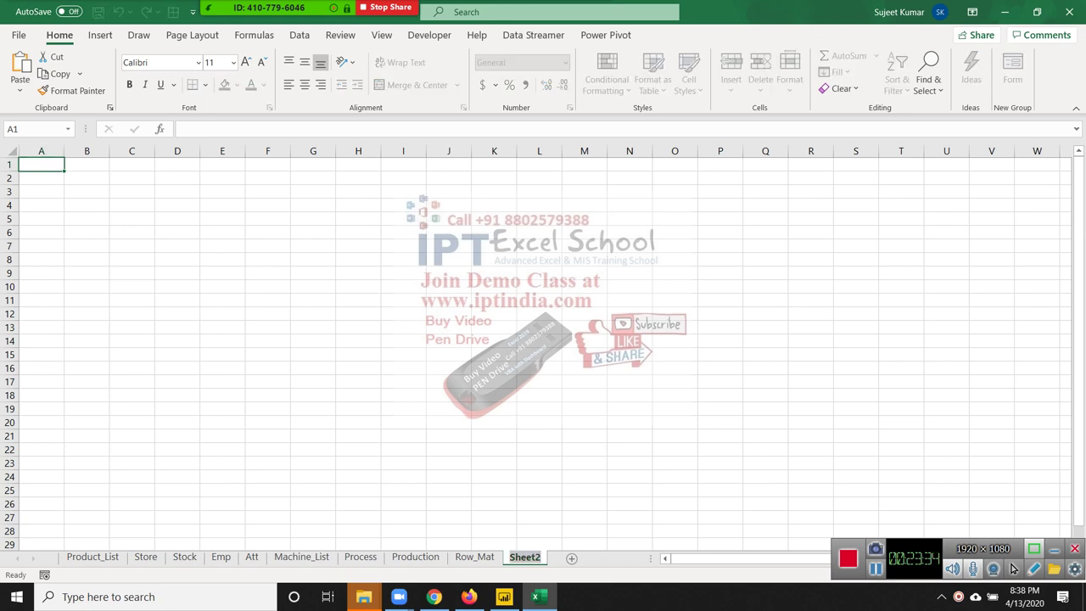
pyautogui.write('L')
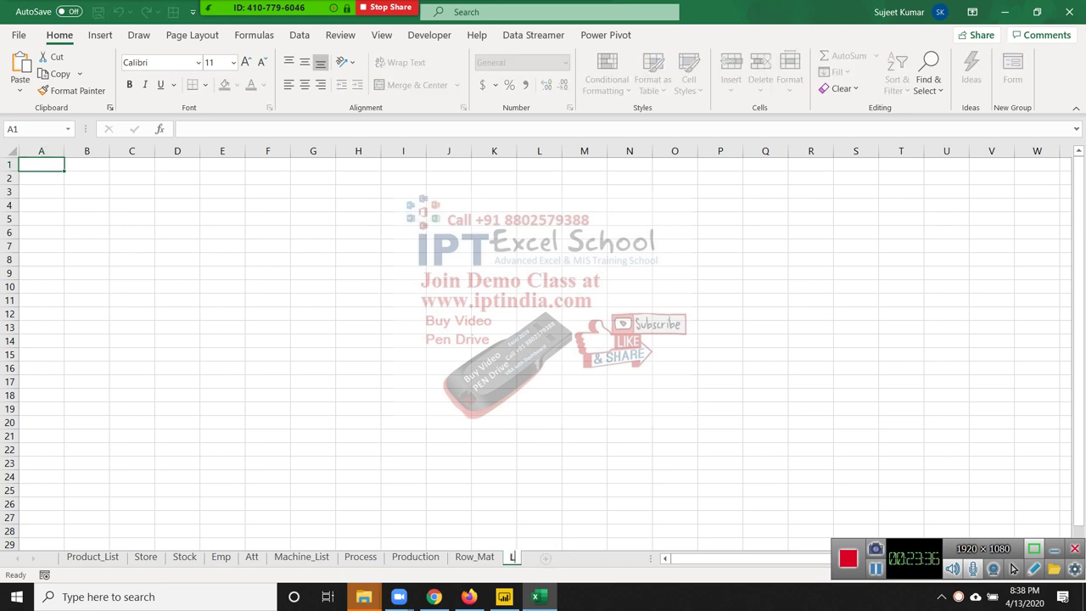
pyautogui.write('ab-')
pyautogui.write('Cost')
pyautogui.click(539, 449)
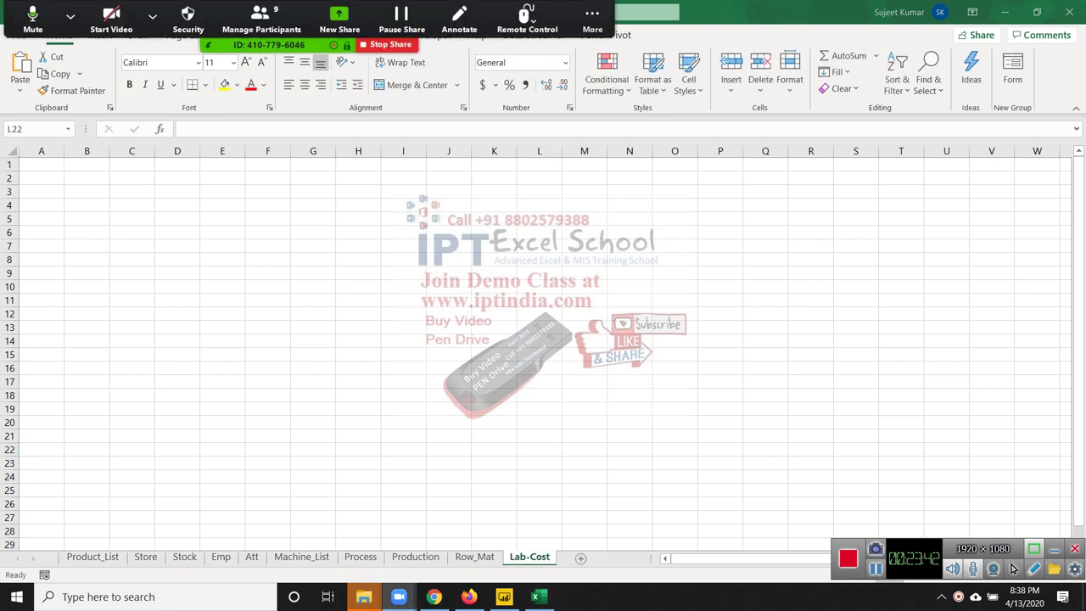
# - Close the meeting participants list and go back to review Production's J2 and Q2 formulas
pyautogui.click(261, 21)
pyautogui.click(727, 77)
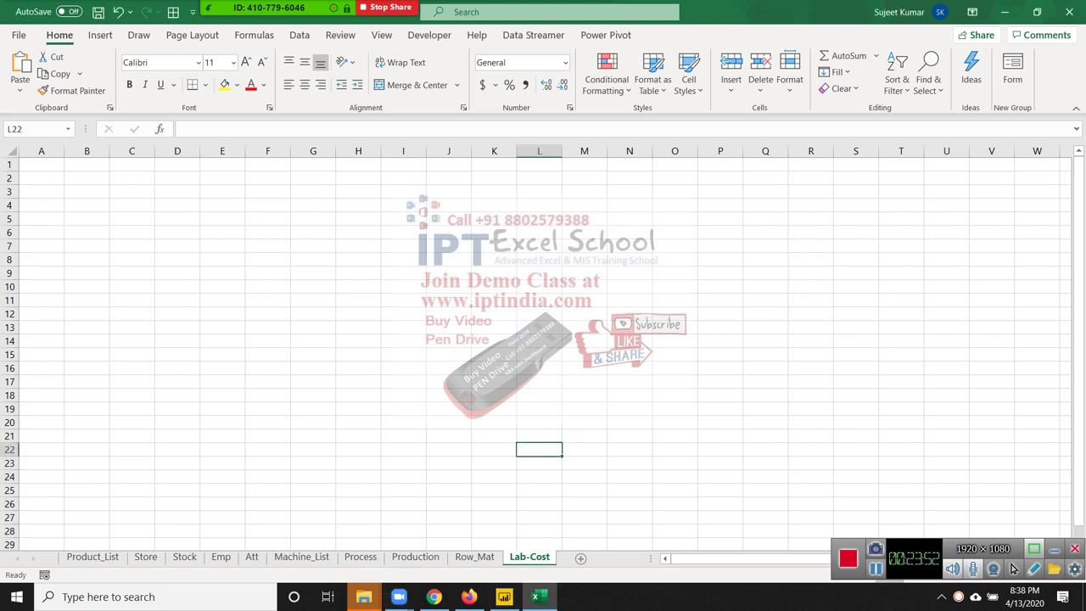
pyautogui.hotkey('ctrl', 'pageup')
pyautogui.hotkey('ctrl', 'pageup')
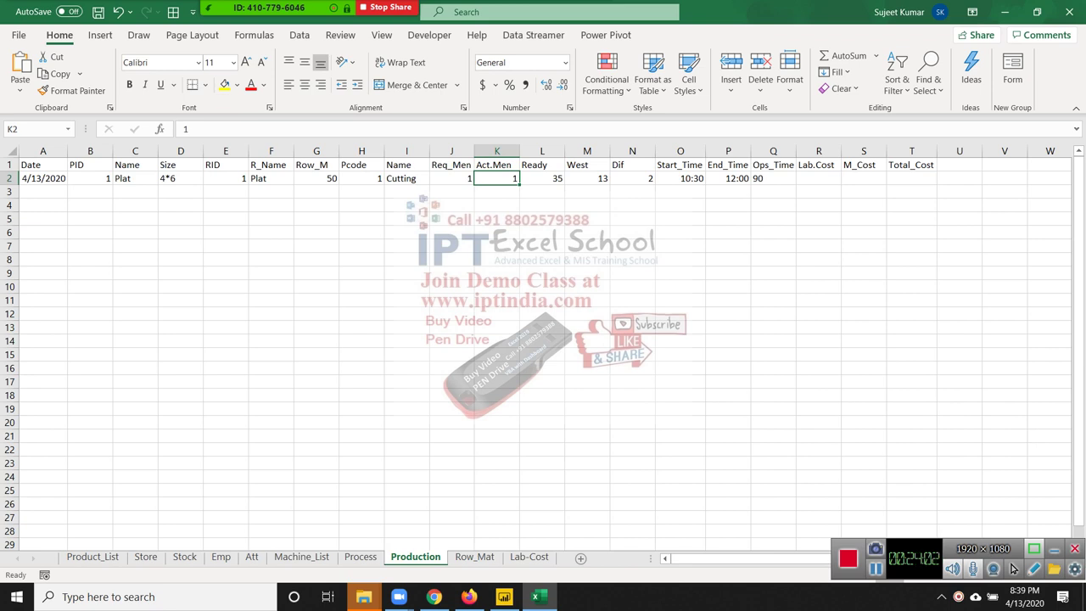
pyautogui.press('Left')
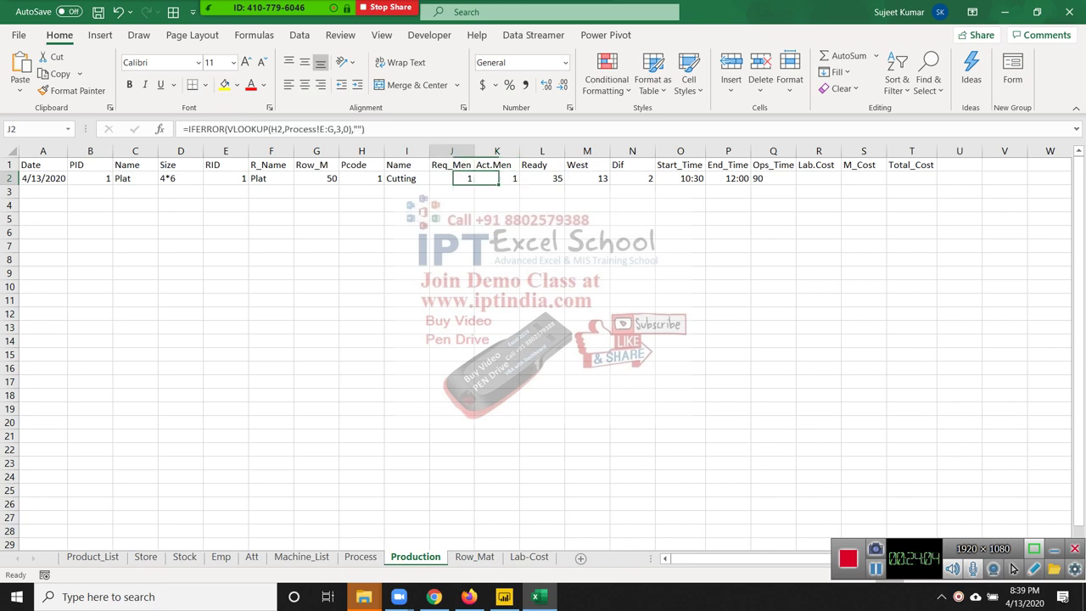
pyautogui.press('Right')
pyautogui.press('Right')
pyautogui.press('Right')
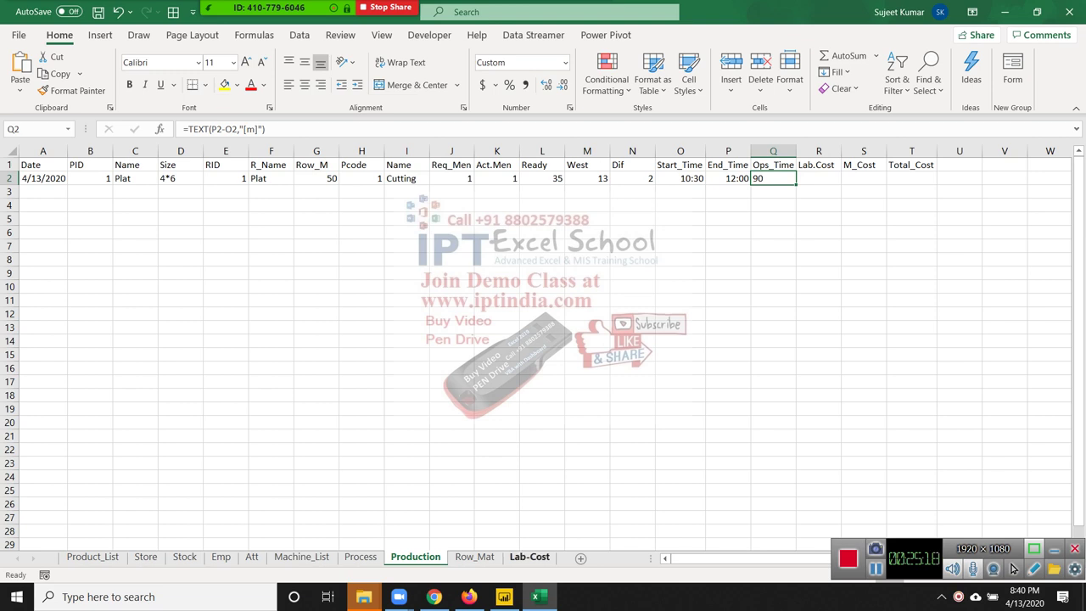
# - On the Lab-Cost sheet, enter the headers Date, Emp and Pcode in A1:C1
pyautogui.click(529, 557)
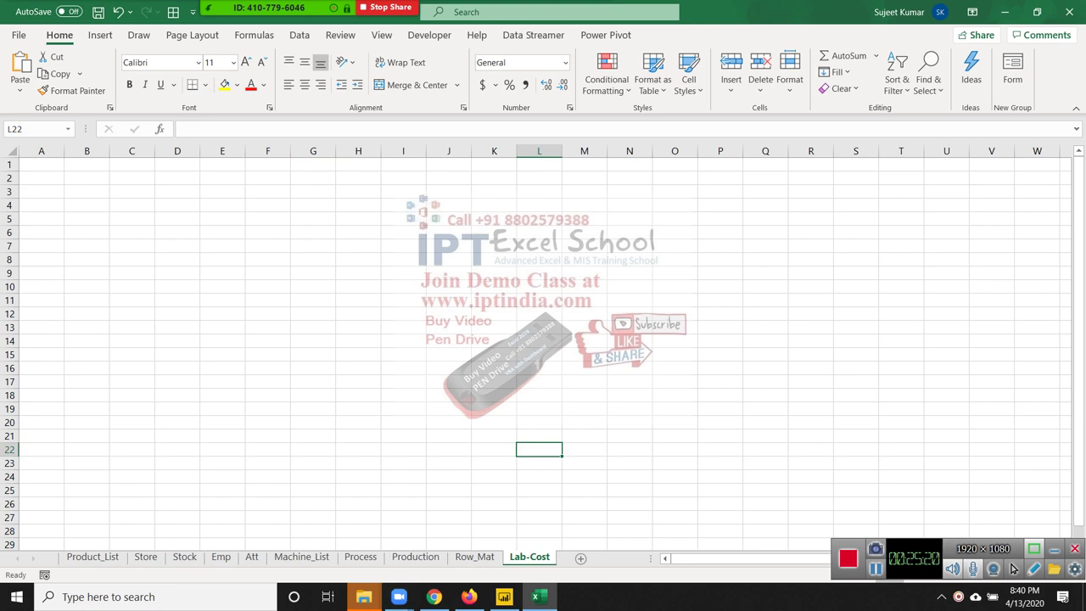
pyautogui.hotkey('ctrl', 'Home')
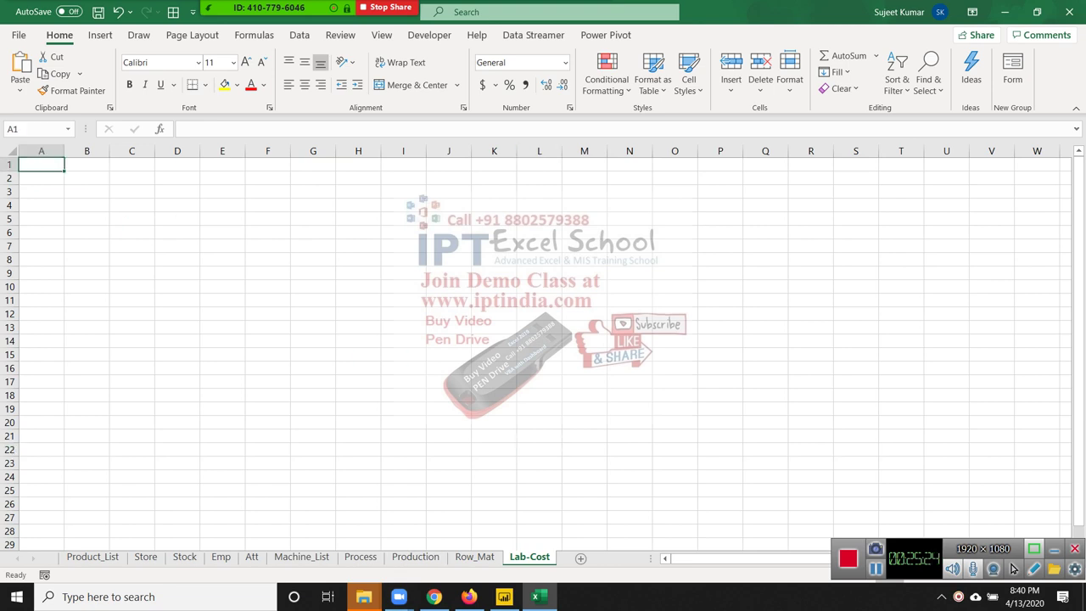
pyautogui.write('Date')
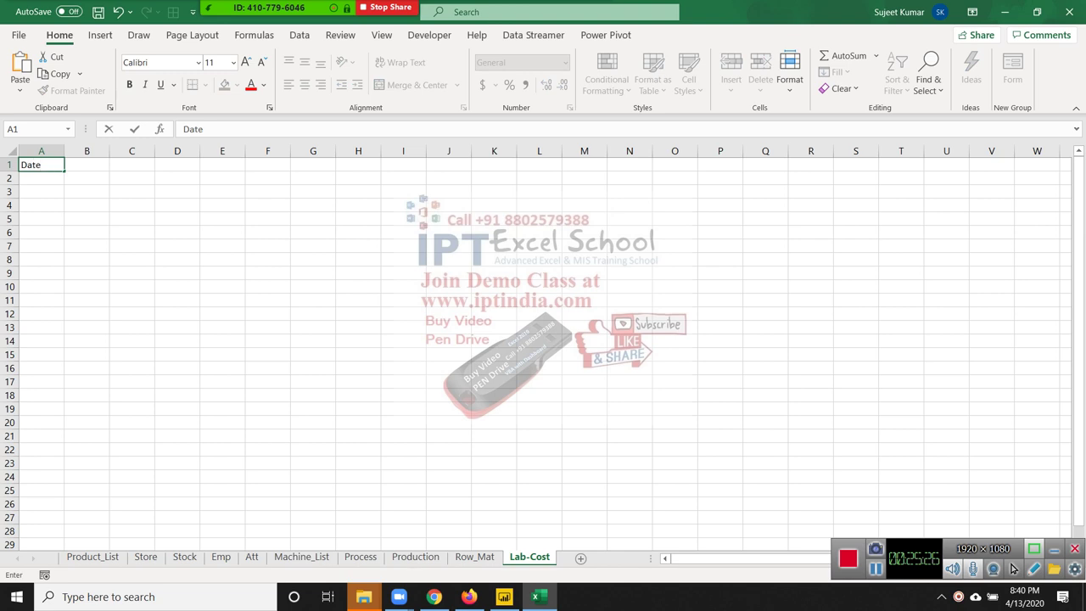
pyautogui.press('Tab')
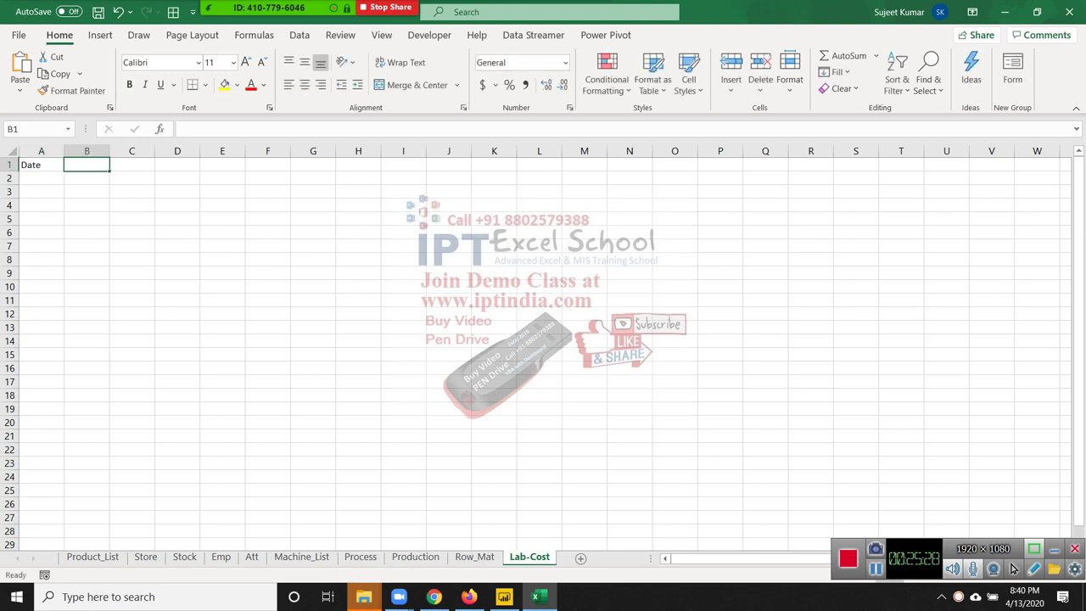
pyautogui.write('Emp')
pyautogui.press('Tab')
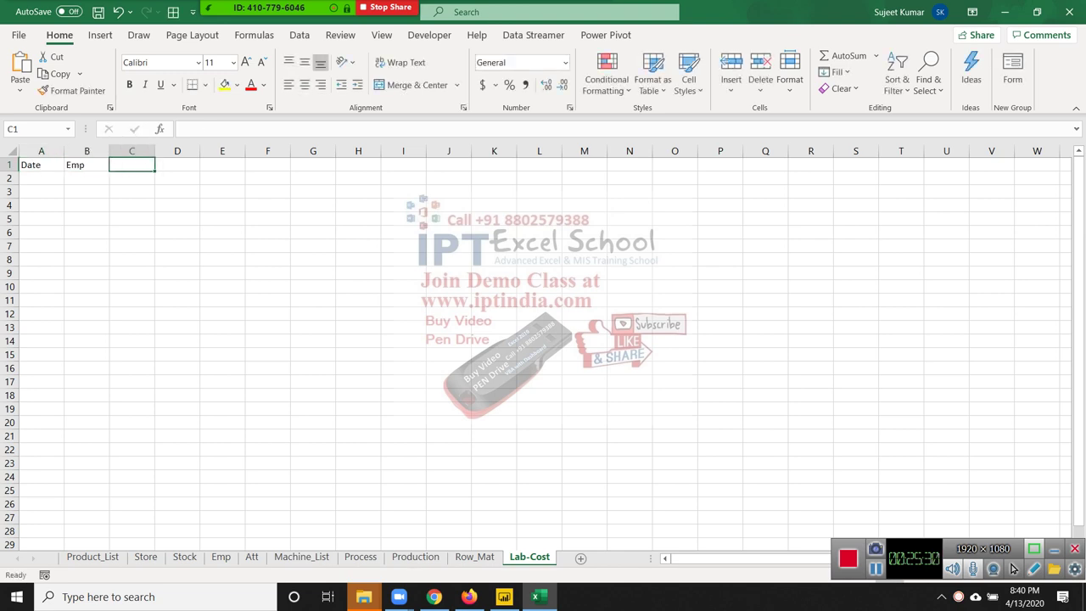
pyautogui.write('P')
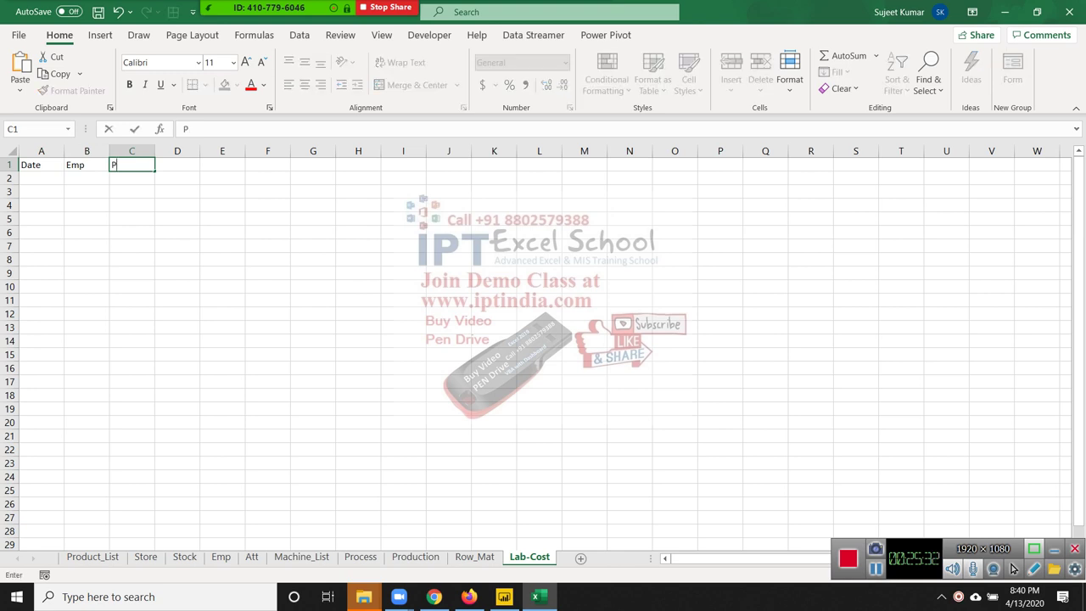
pyautogui.write('ro')
pyautogui.write('cess')
pyautogui.press('Return')
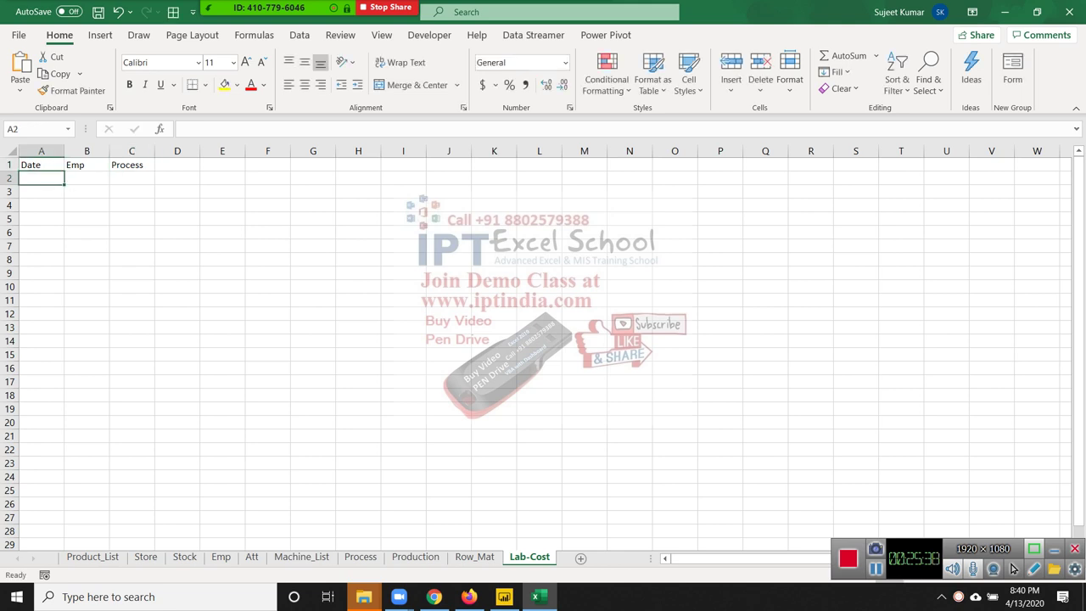
pyautogui.press('Right')
pyautogui.press('Right')
pyautogui.press('Up')
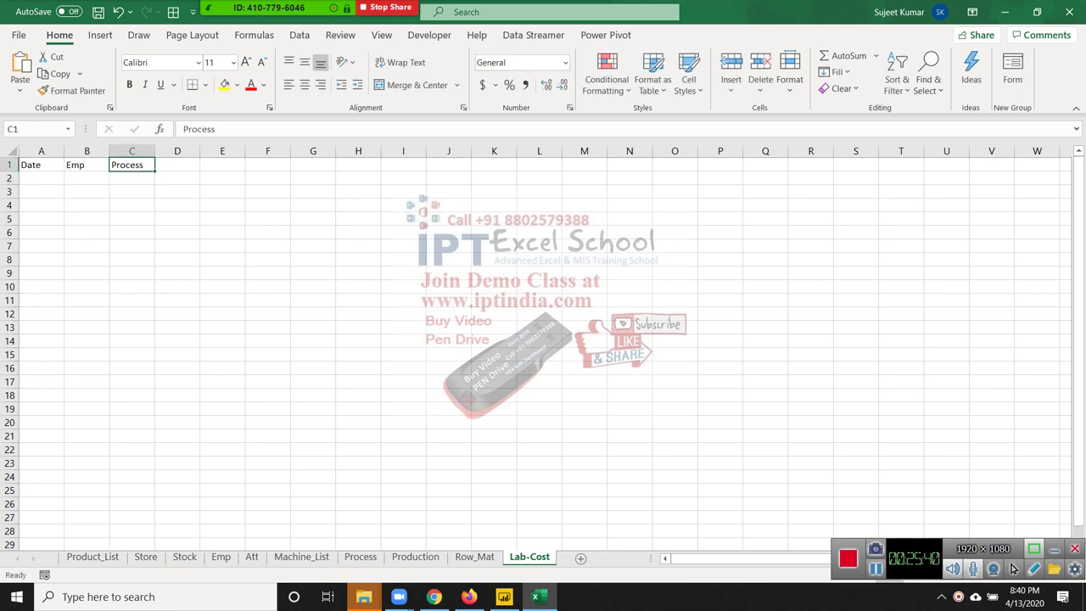
pyautogui.write('PCo')
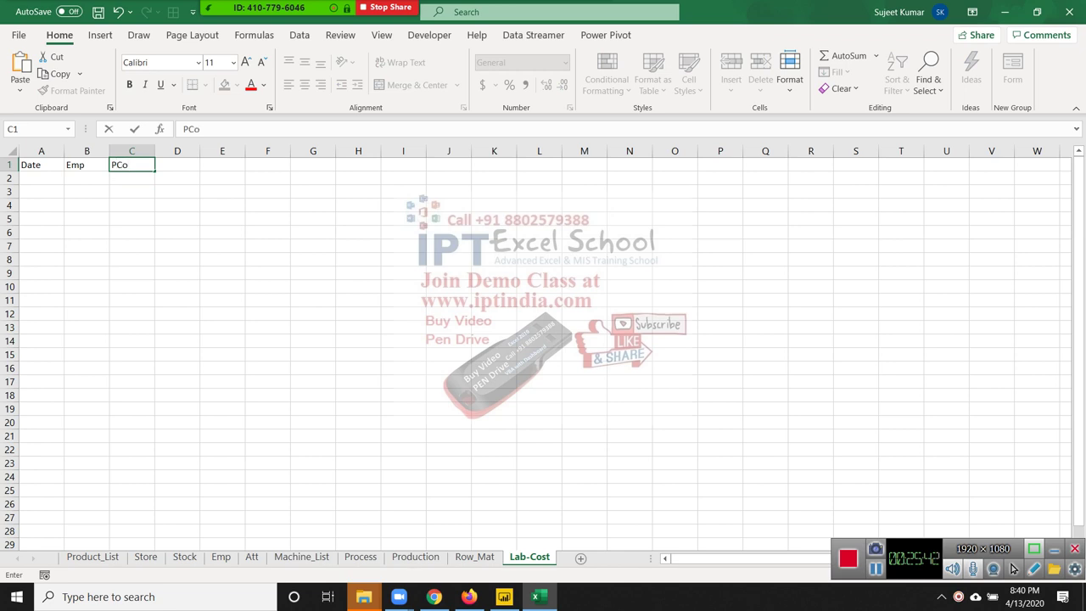
pyautogui.write('de')
pyautogui.press('Return')
# - Add the PPDay and PPM headers in D1:E1
pyautogui.press('Up')
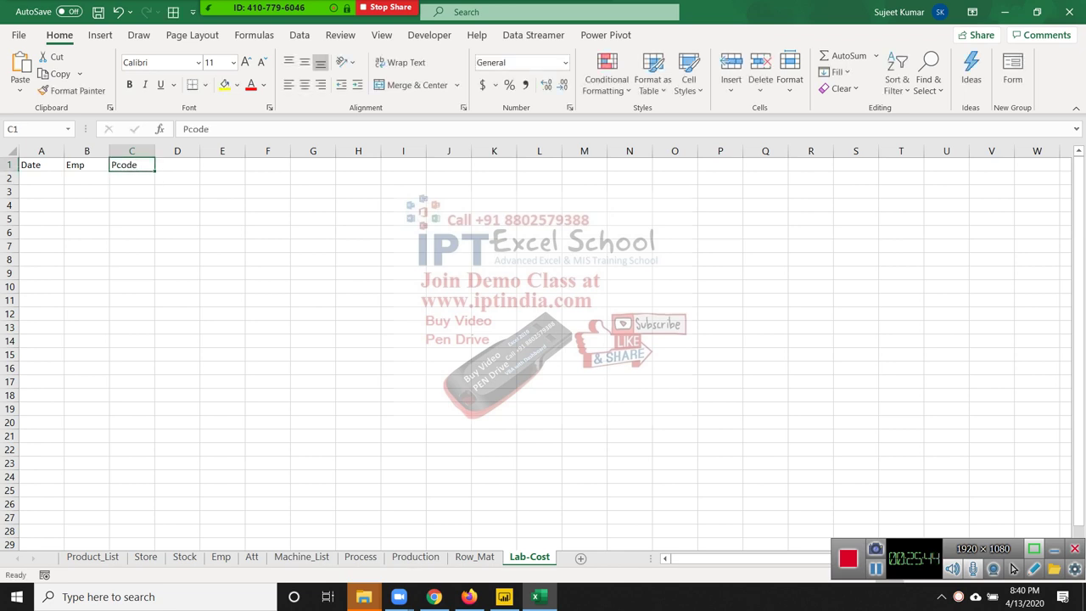
pyautogui.press('Left')
pyautogui.press('Right')
pyautogui.press('Right')
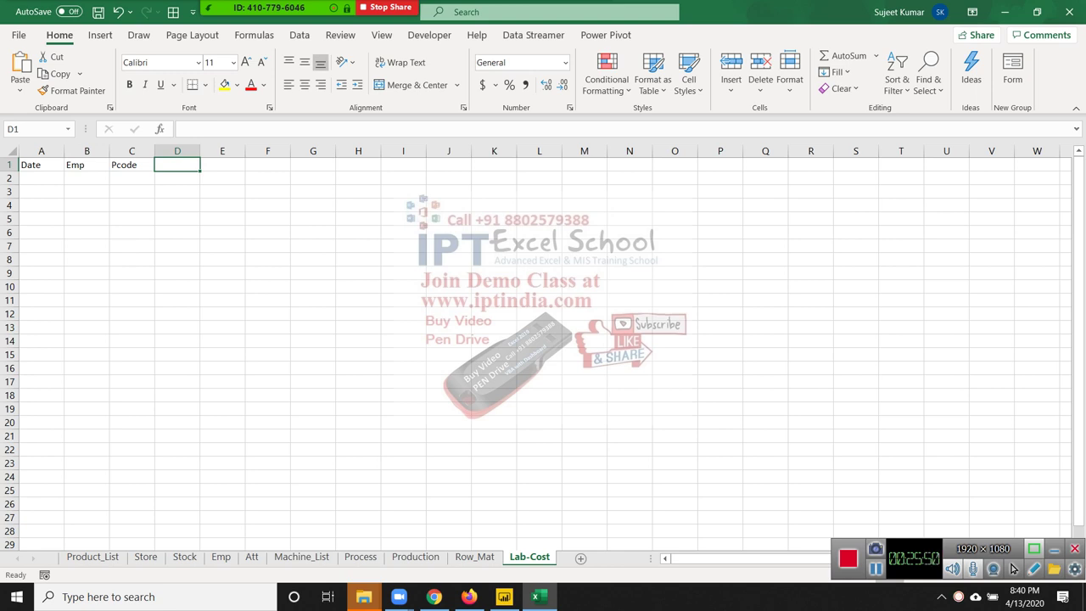
pyautogui.write('Pay-')
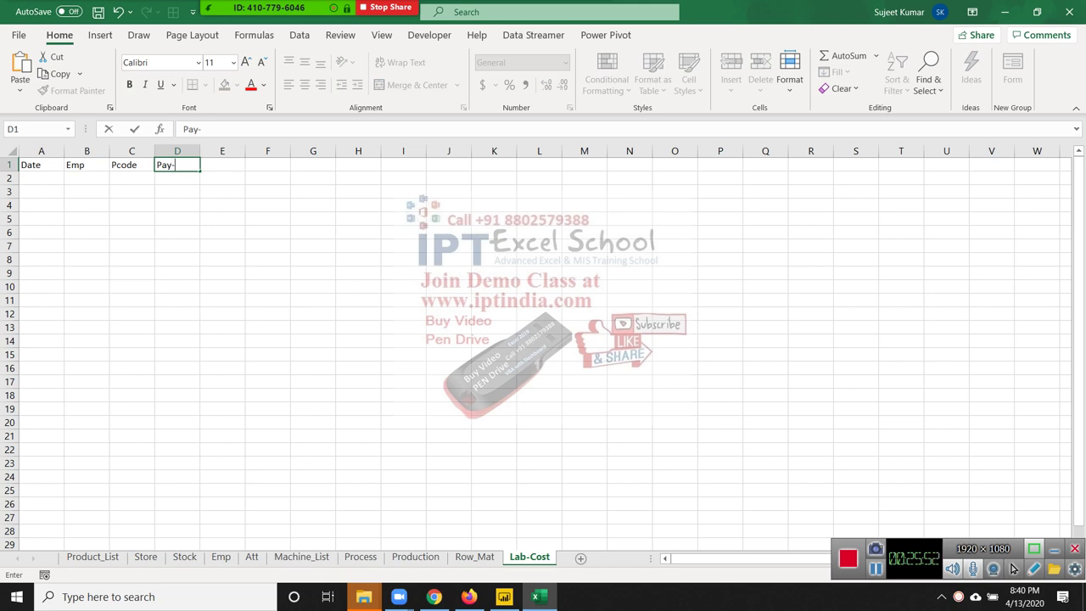
pyautogui.press('BackSpace')
pyautogui.press('BackSpace')
pyautogui.press('BackSpace')
pyautogui.write('PDay')
pyautogui.press('Tab')
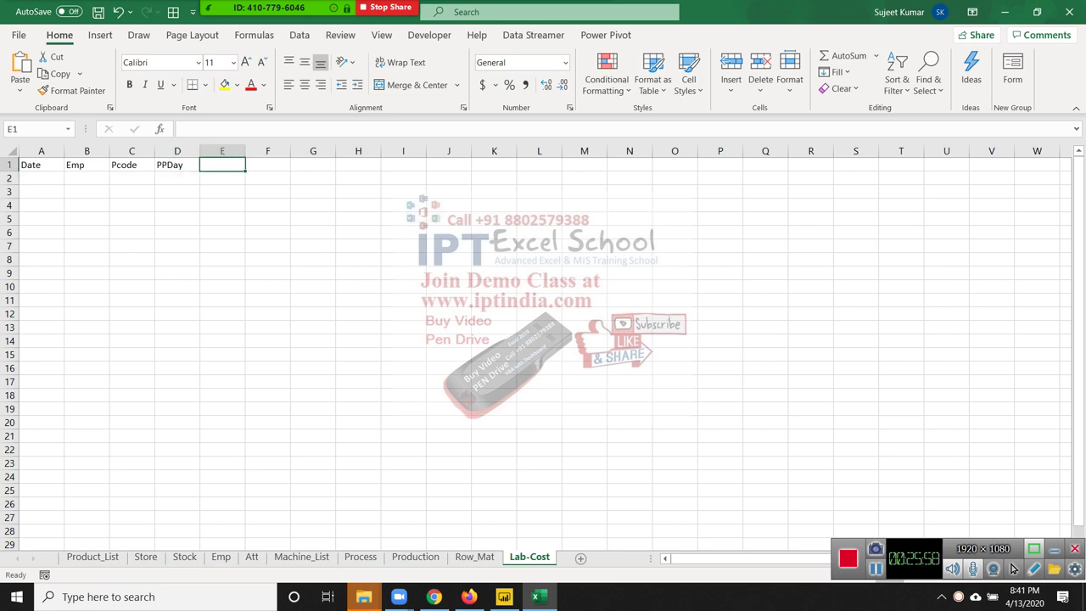
pyautogui.write('PPM')
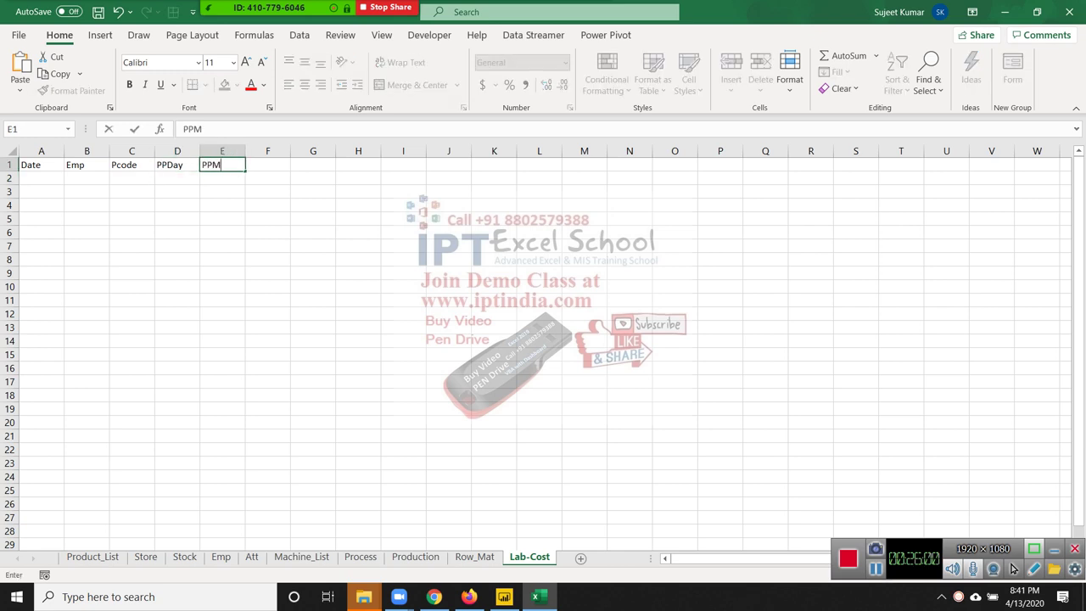
pyautogui.press('Return')
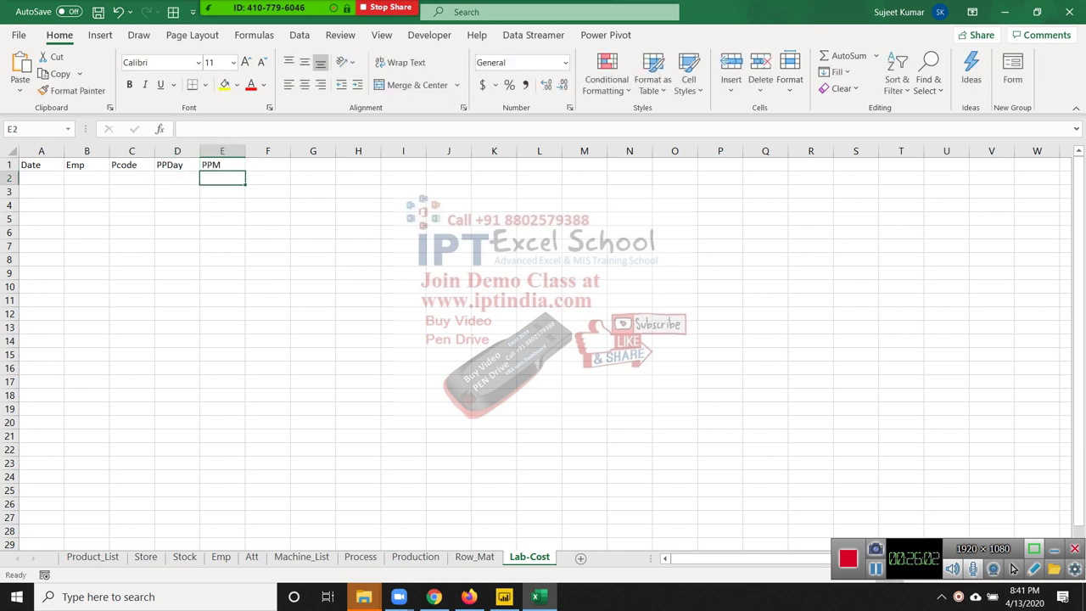
pyautogui.press('Left')
pyautogui.press('Left')
pyautogui.press('Left')
pyautogui.press('Left')
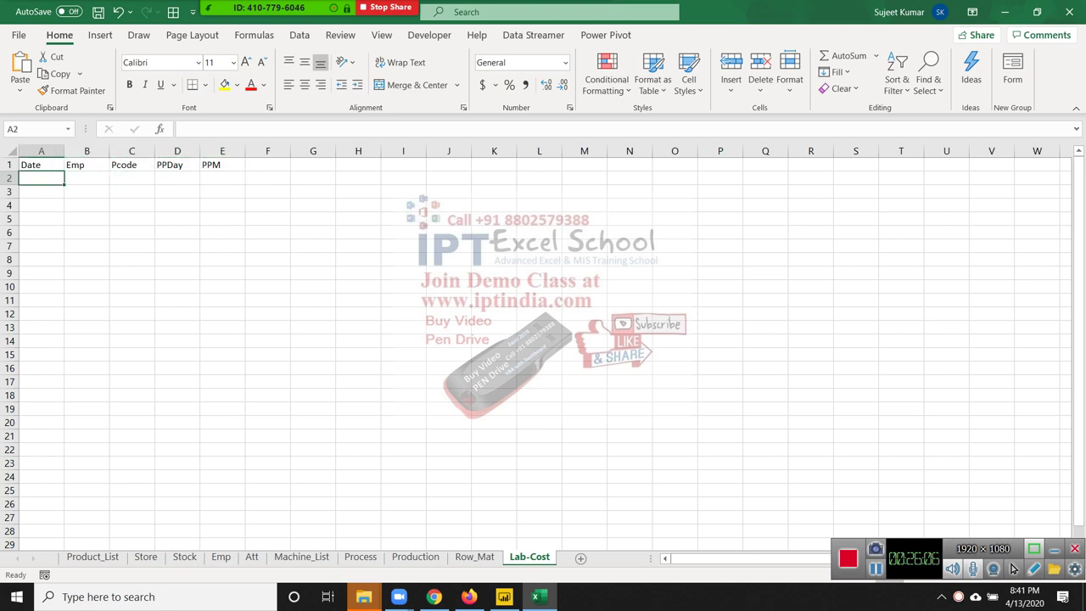
# - Enter date 1-Jan, employee 1 and Pcode 1 in Lab-Cost A2:C2
pyautogui.write('1/1')
pyautogui.press('Tab')
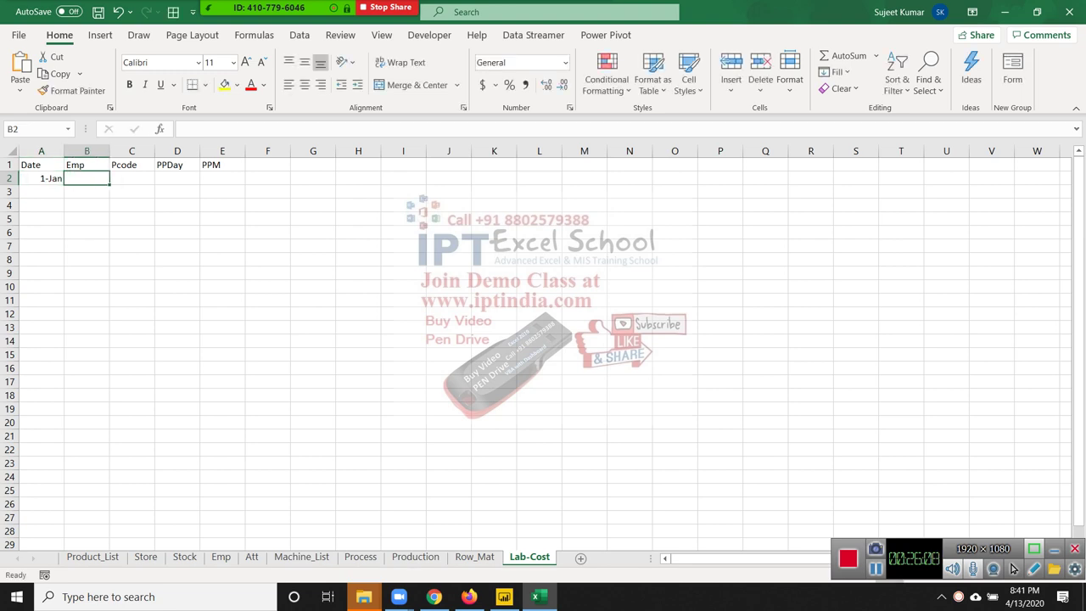
pyautogui.write('1')
pyautogui.press('Tab')
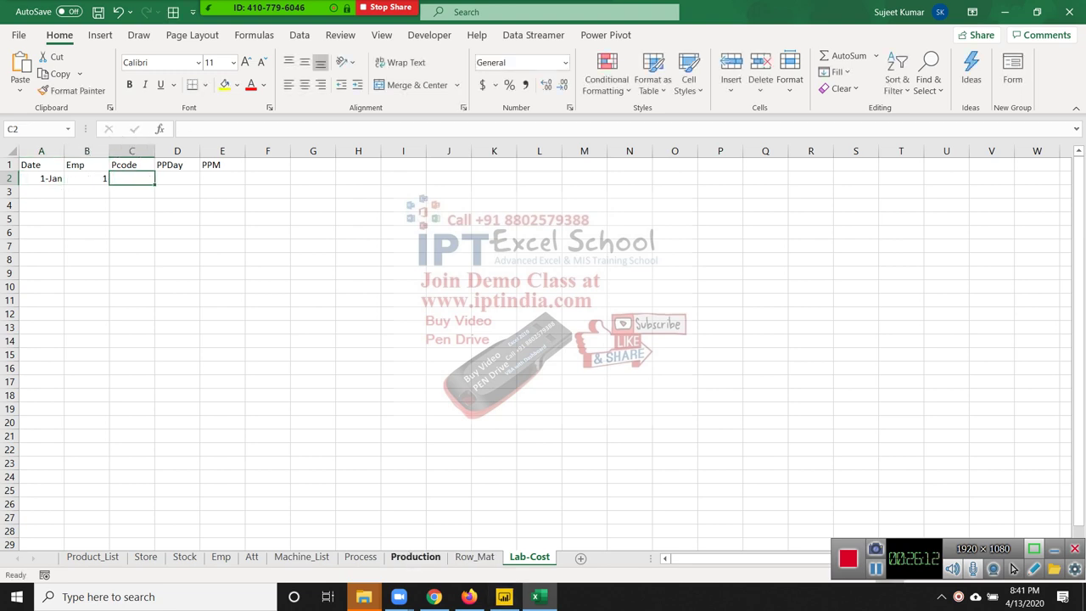
pyautogui.click(361, 557)
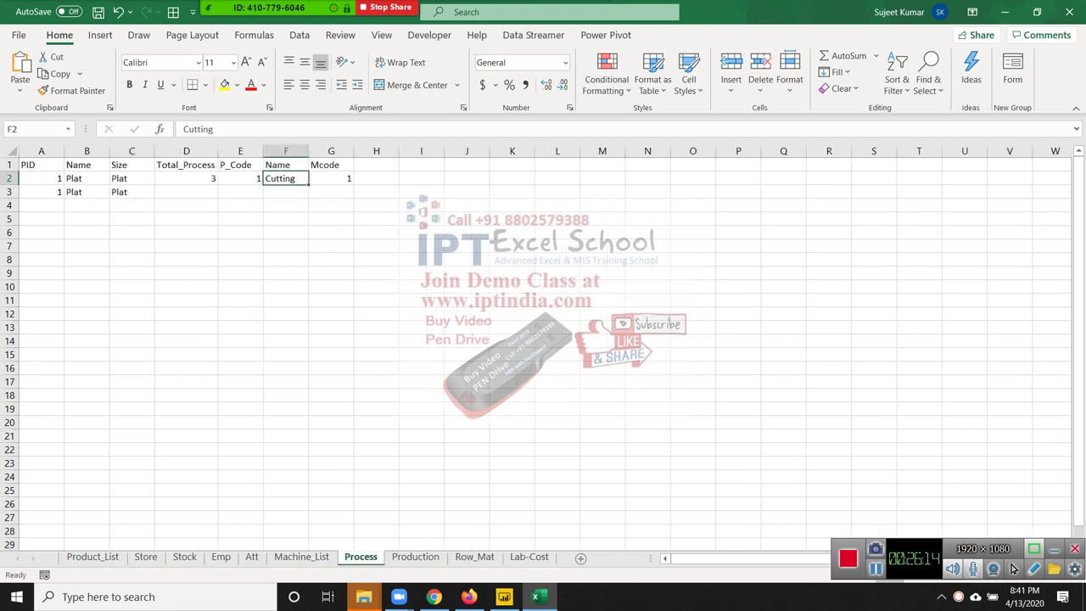
pyautogui.press('Left')
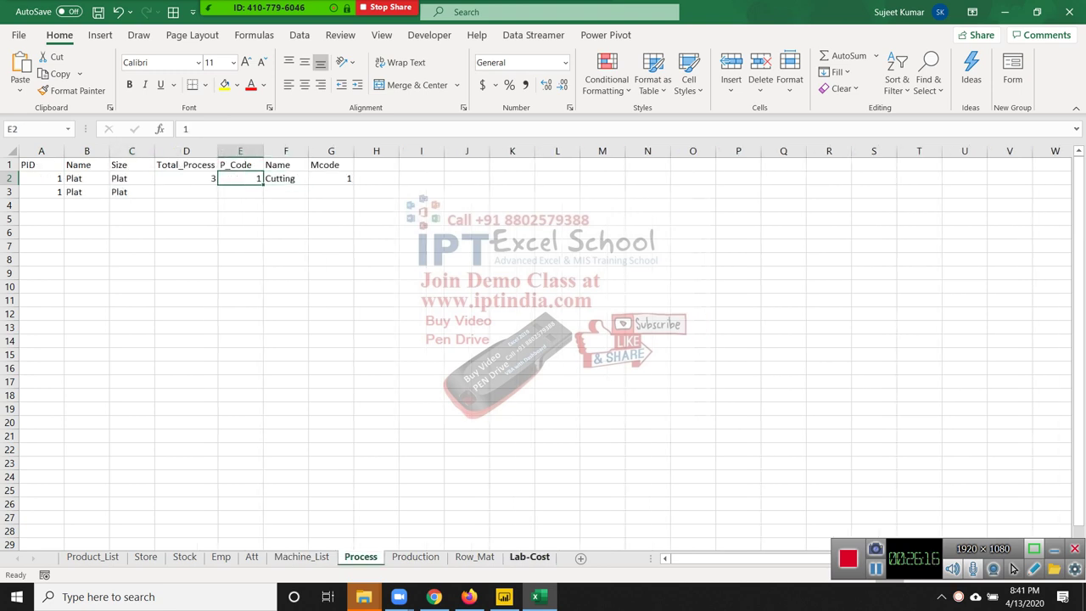
pyautogui.click(529, 556)
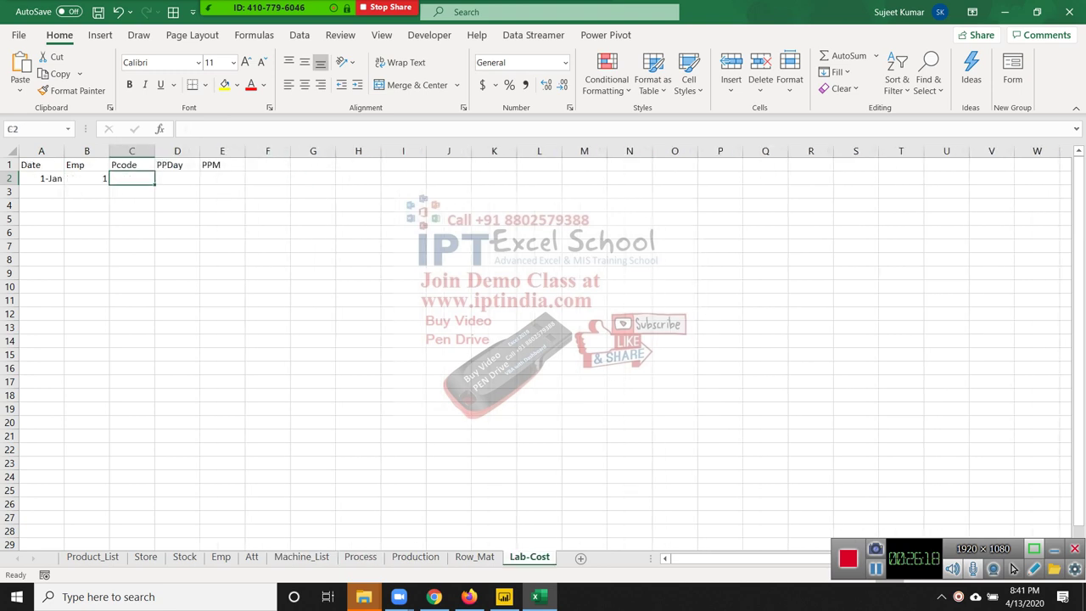
pyautogui.write('1')
pyautogui.press('Tab')
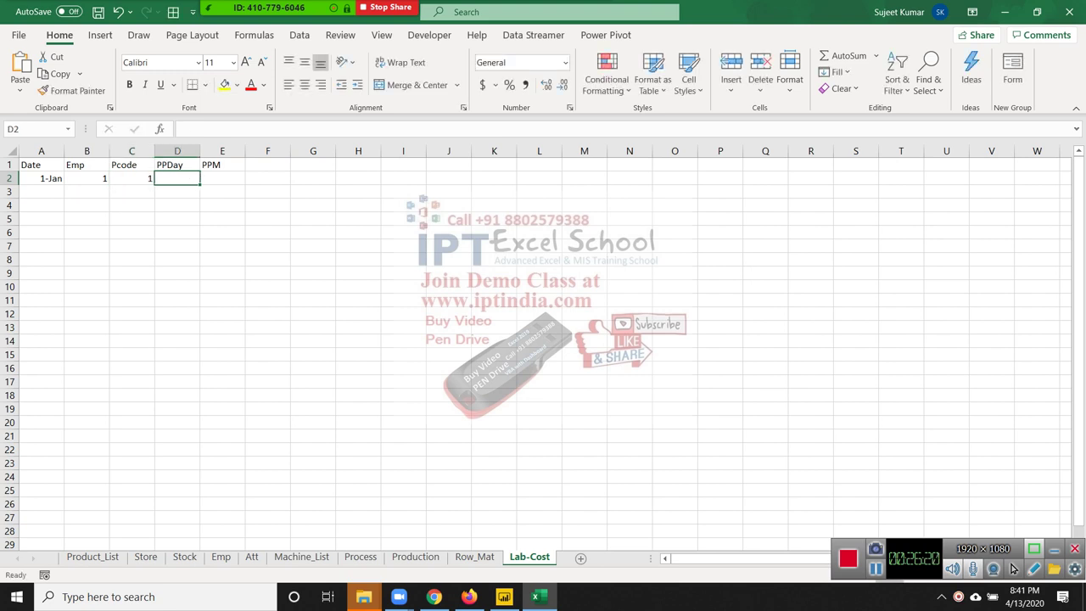
# - In D2, enter =VLOOKUP(B2,Emp!A:L,12,0) to pull PPDay 320
pyautogui.write('=vl')
pyautogui.press('Tab')
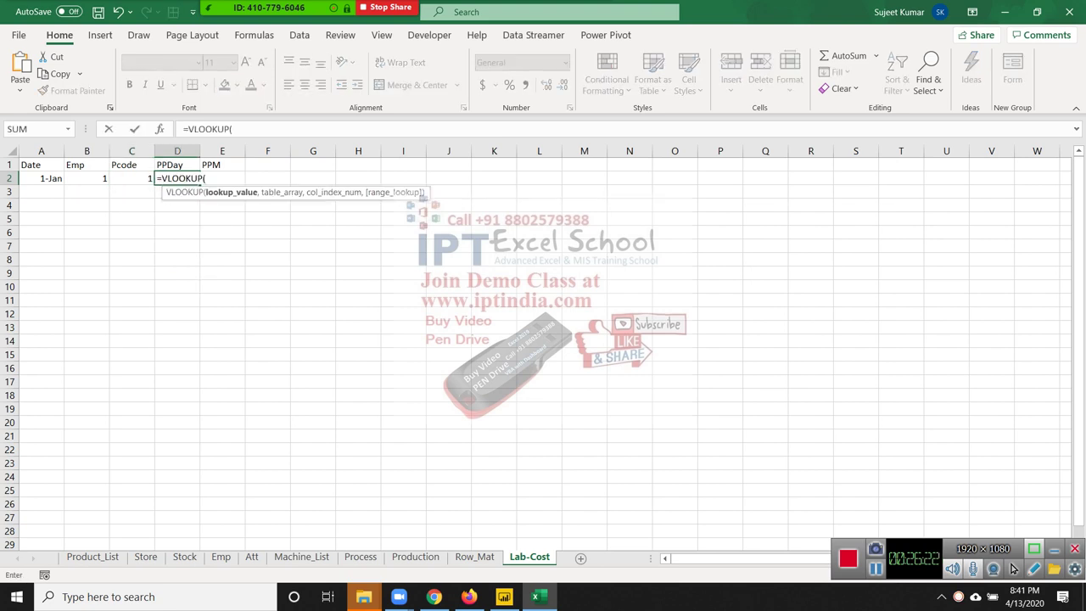
pyautogui.press('Left')
pyautogui.press('Left')
pyautogui.write(',')
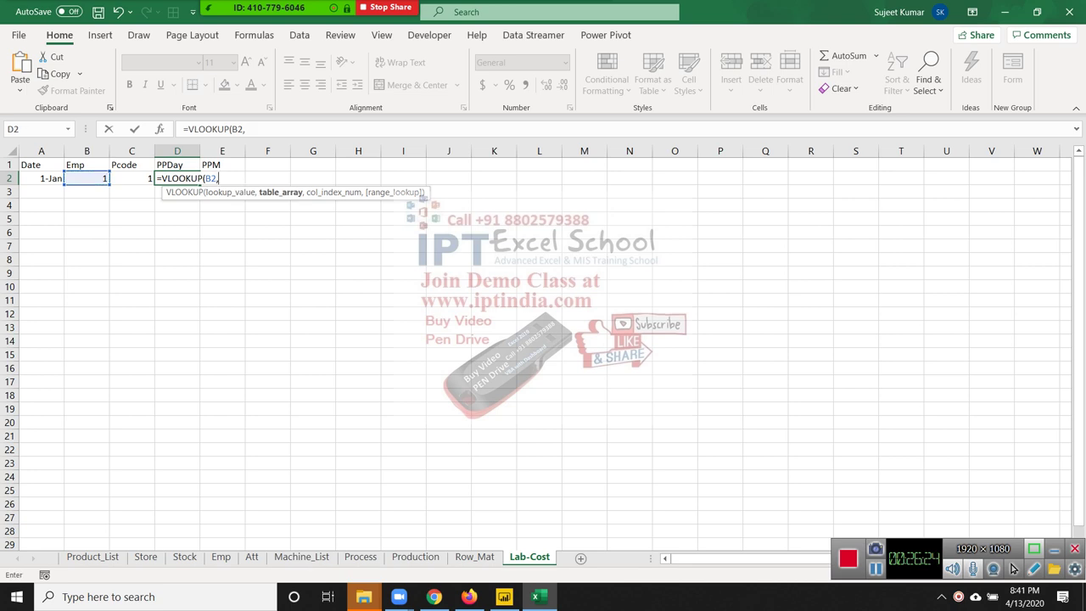
pyautogui.hotkey('ctrl', 'pageup')
pyautogui.hotkey('ctrl', 'pageup')
pyautogui.hotkey('ctrl', 'pageup')
pyautogui.hotkey('ctrl', 'space')
pyautogui.hotkey('shift', 'Right')
pyautogui.hotkey('shift', 'Right')
pyautogui.hotkey('shift', 'Right')
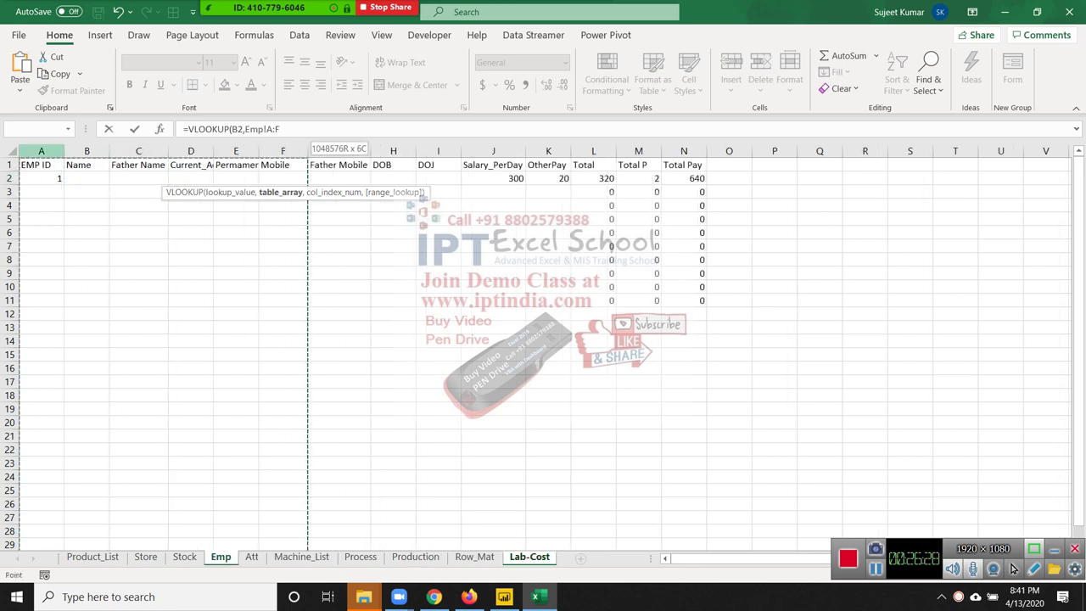
pyautogui.hotkey('shift', 'Right')
pyautogui.hotkey('shift', 'Right')
pyautogui.hotkey('shift', 'Right')
pyautogui.hotkey('shift', 'Right')
pyautogui.hotkey('shift', 'Right')
pyautogui.hotkey('shift', 'Right')
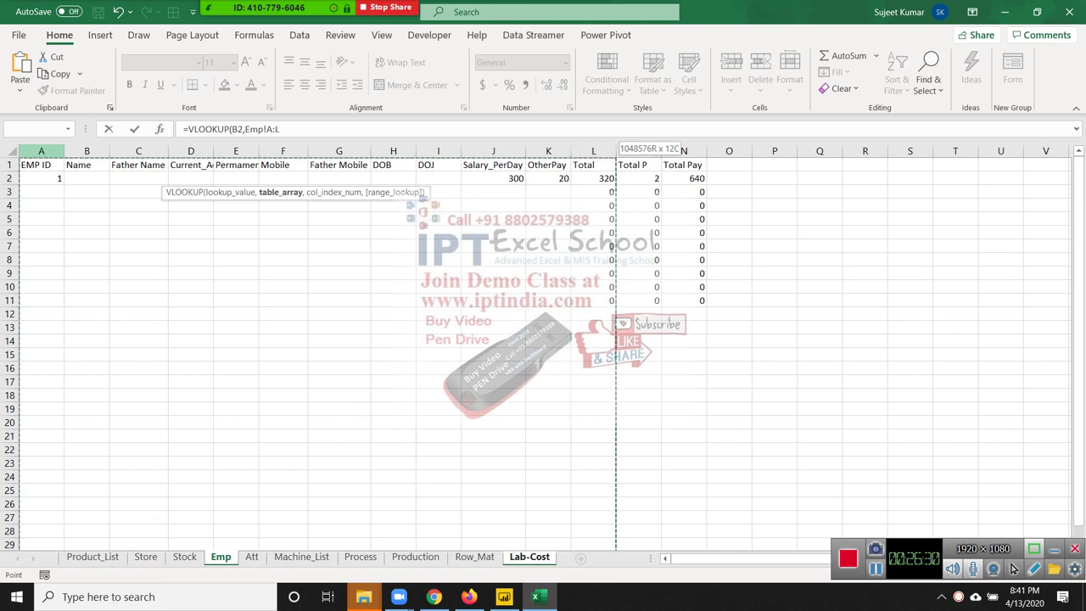
pyautogui.write(',')
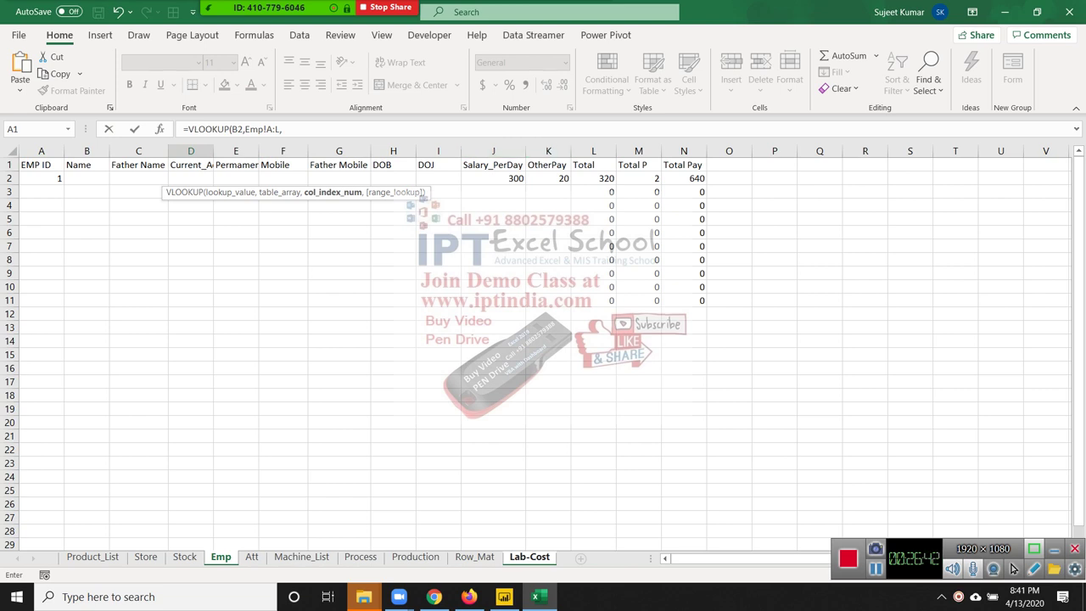
pyautogui.write('12,0')
pyautogui.press('Return')
pyautogui.press('Up')
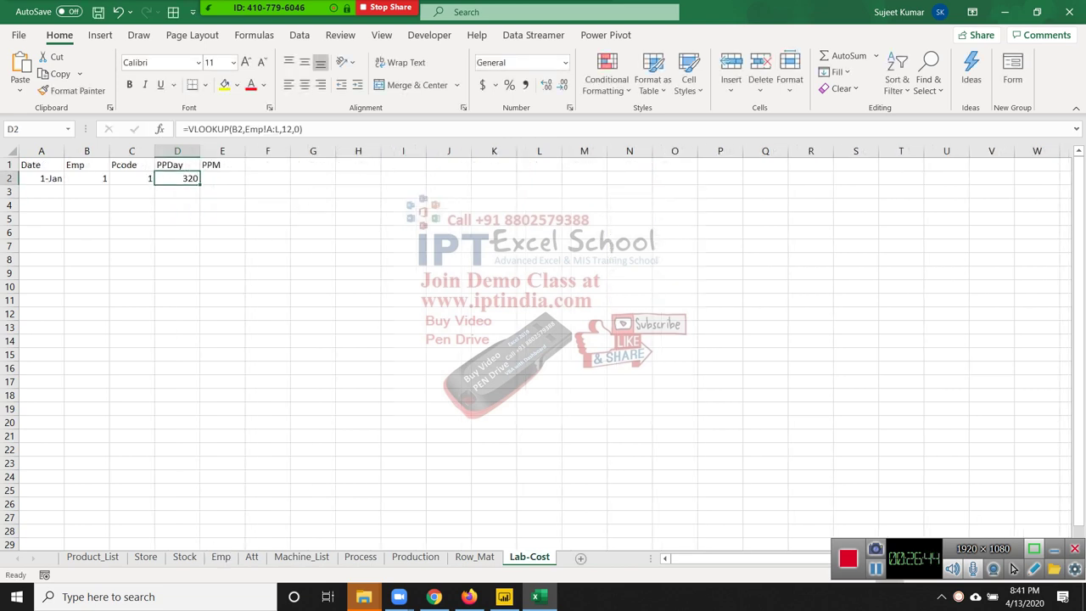
pyautogui.press('Right')
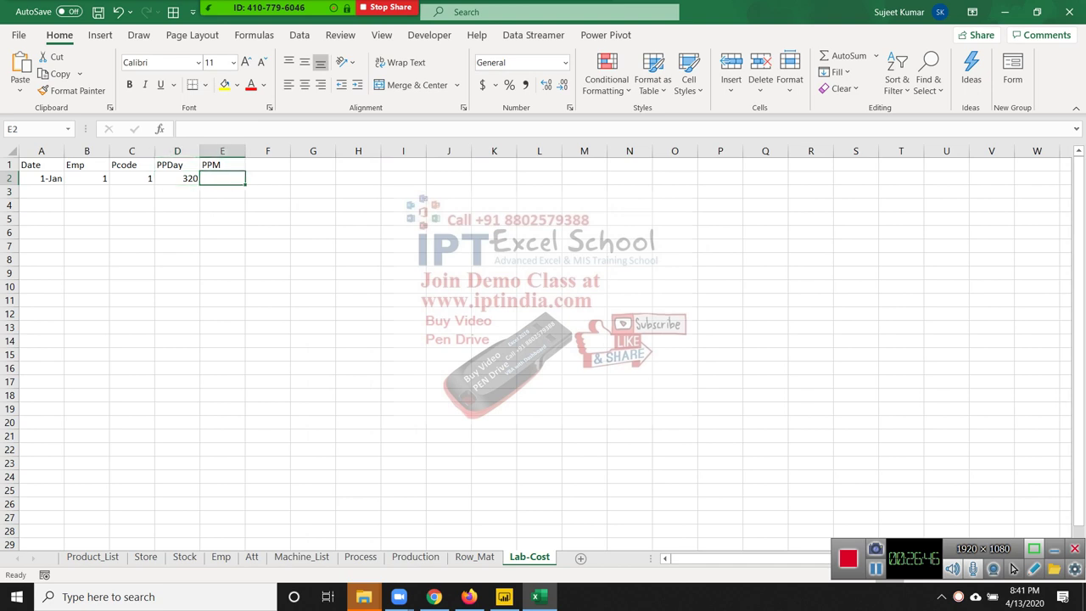
# - Enter the bracketed calculation =(12*60), giving 720, in PPM cell E2
pyautogui.write('=')
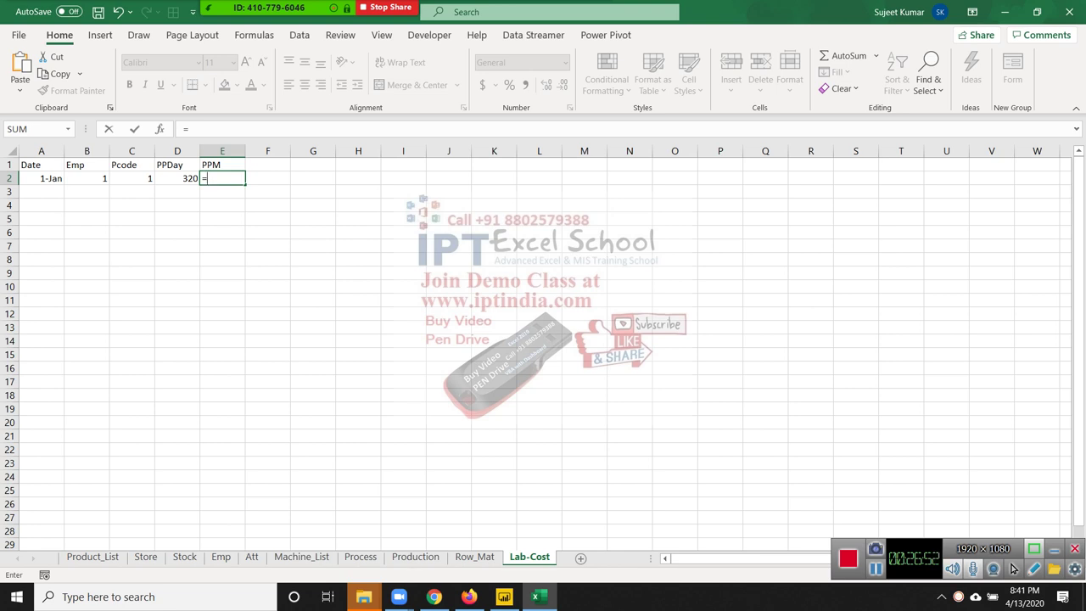
pyautogui.write('1')
pyautogui.write('2*')
pyautogui.write('60')
pyautogui.hotkey('ctrl', 'Return')
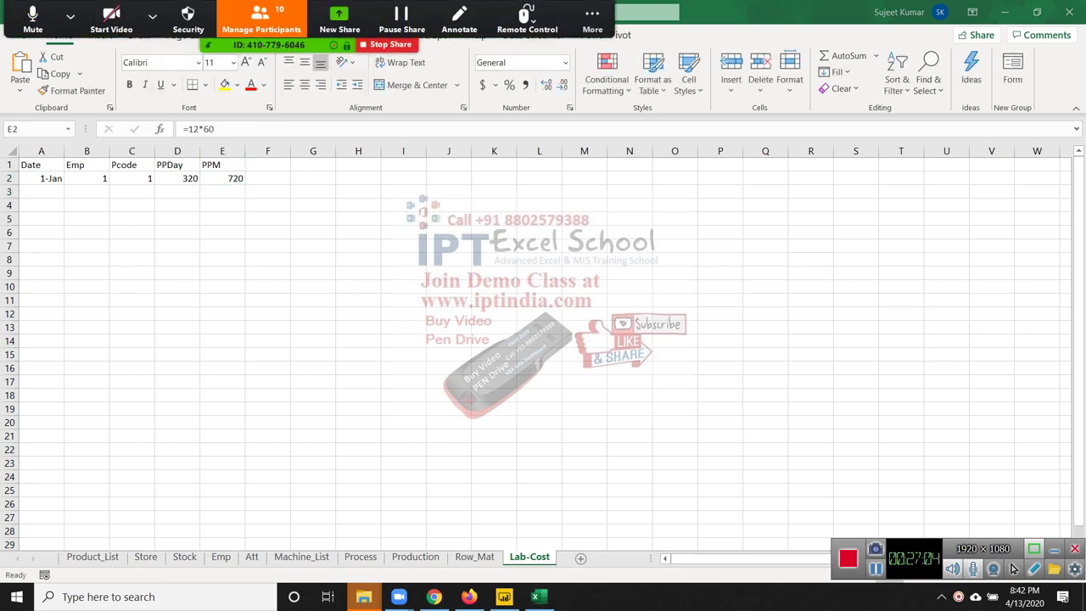
pyautogui.press('F2')
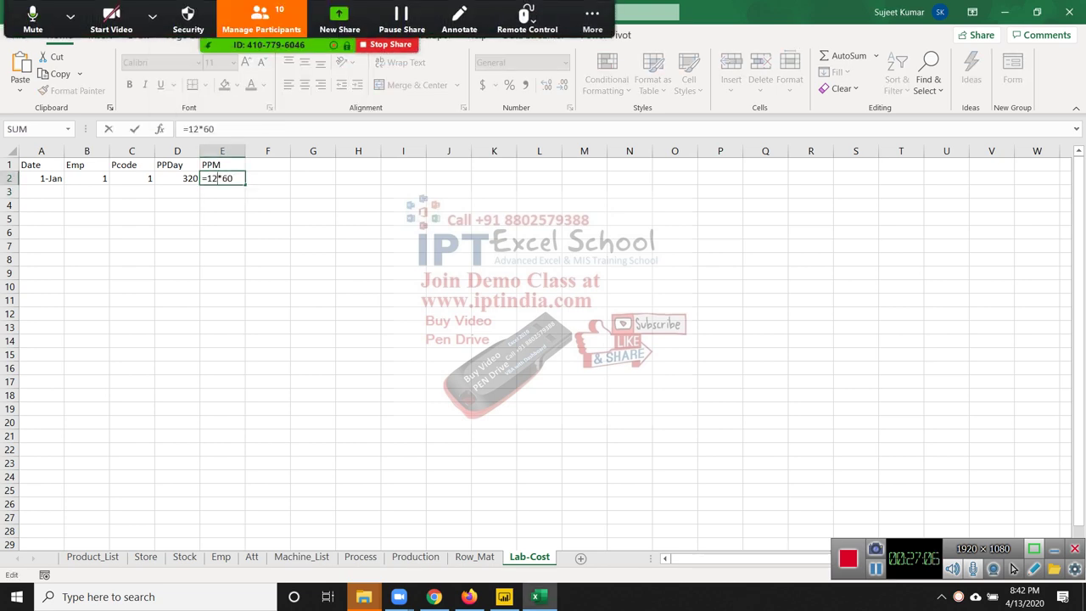
pyautogui.press('Home')
pyautogui.press('Right')
pyautogui.write('(')
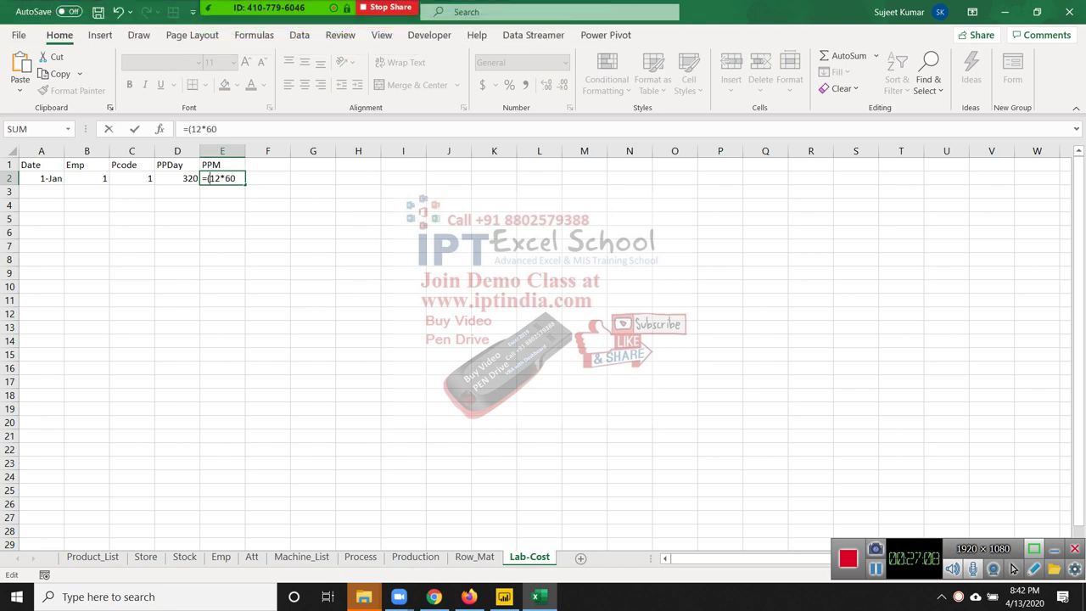
pyautogui.press('Right')
pyautogui.press('Right')
pyautogui.press('Right')
pyautogui.press('Right')
pyautogui.press('Right')
pyautogui.write(')')
pyautogui.hotkey('ctrl', 'Return')
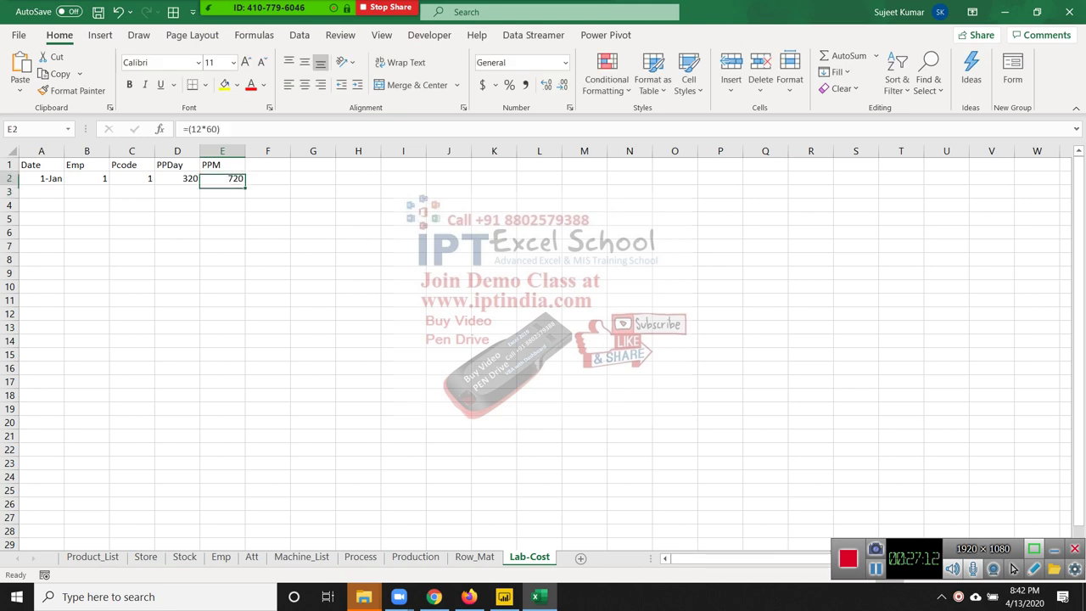
# - Divide E2 by PPDay so it reads =(12*60)/D2 (2.25), then go to Production
pyautogui.press('F2')
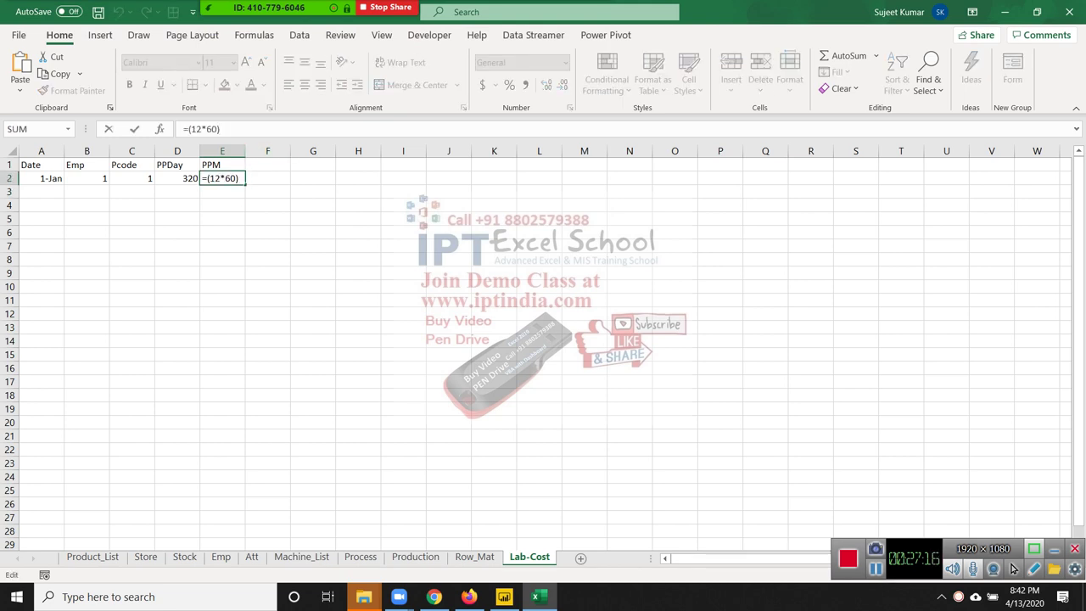
pyautogui.write('/')
pyautogui.write('D2')
pyautogui.hotkey('ctrl', 'Return')
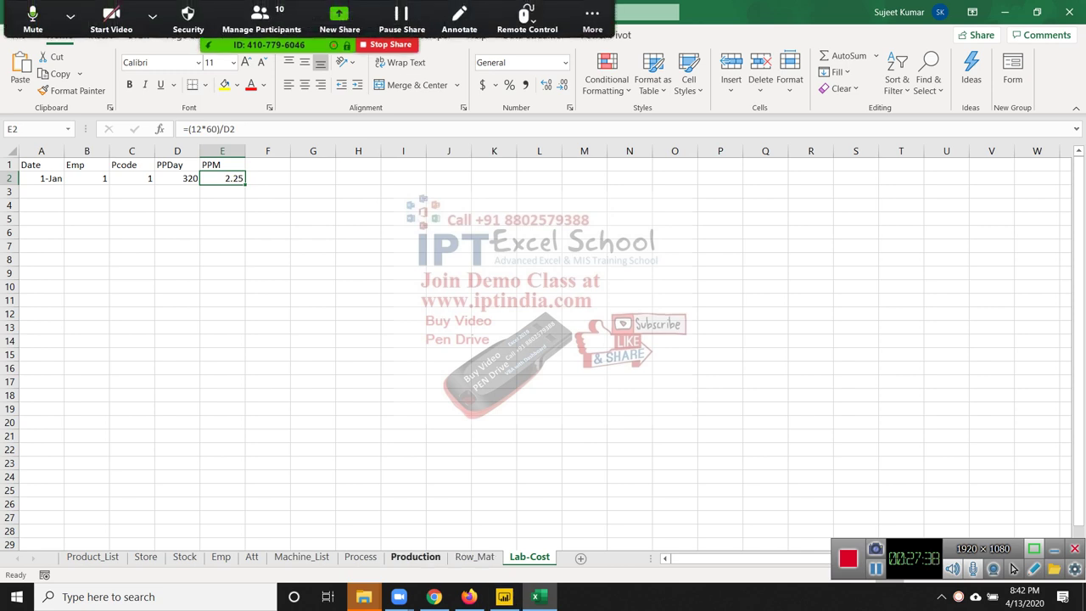
pyautogui.click(415, 557)
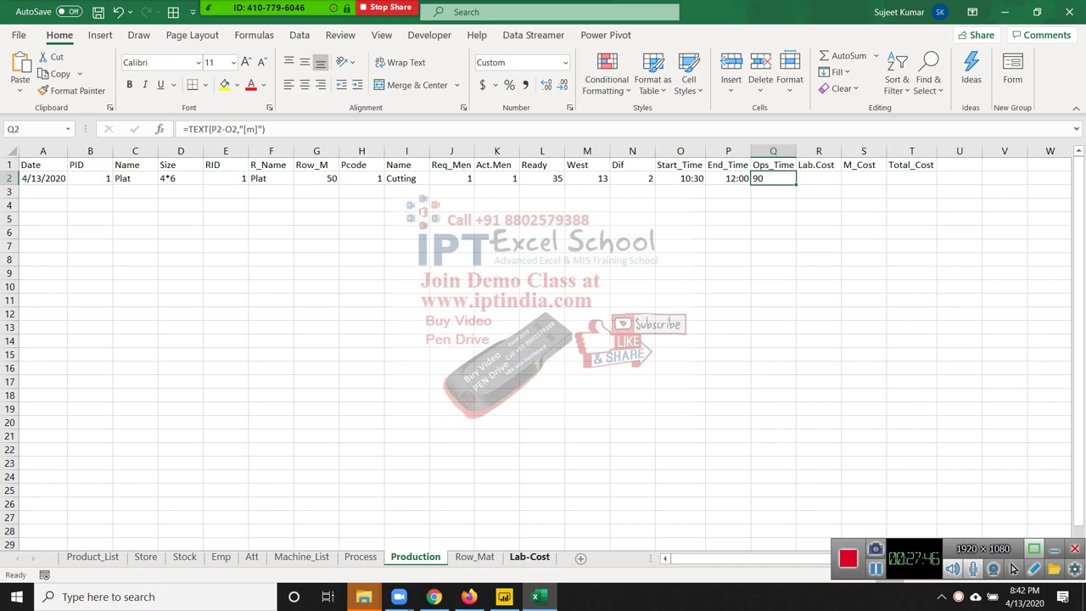
pyautogui.press('Right')
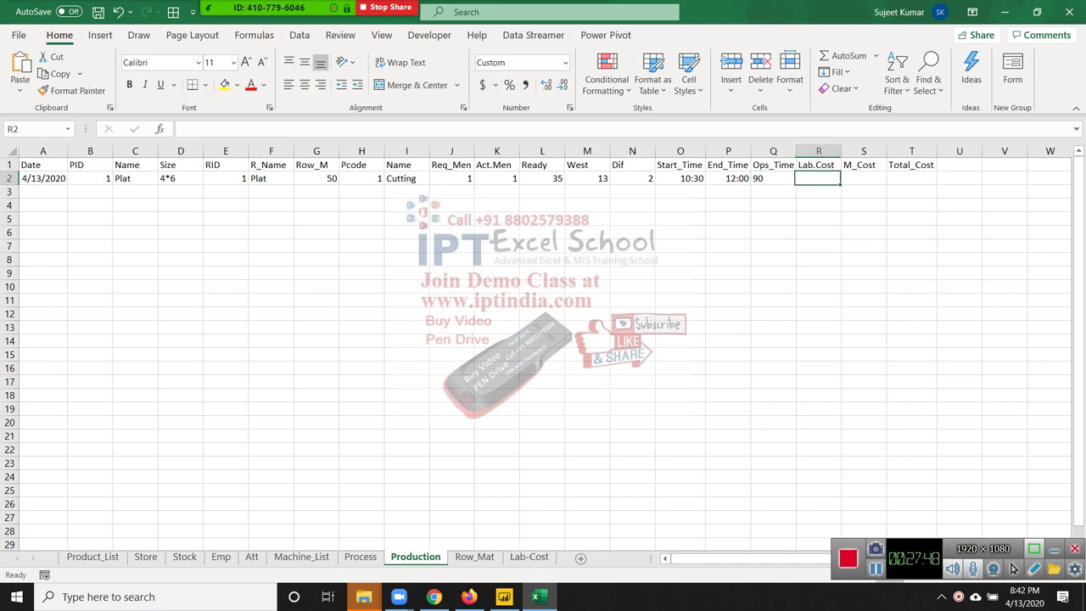
pyautogui.write('=')
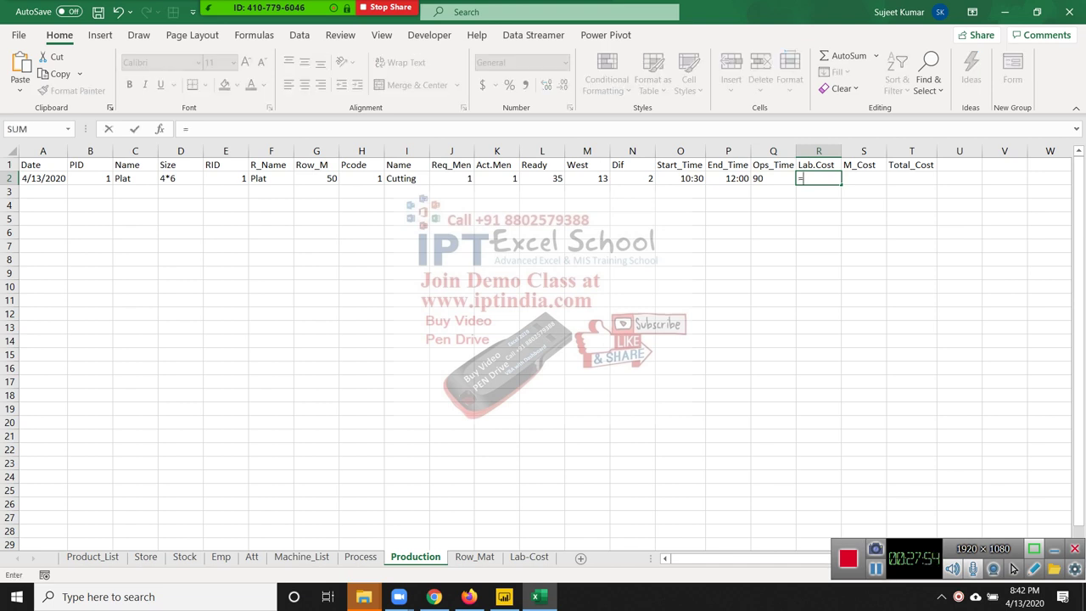
pyautogui.press('Escape')
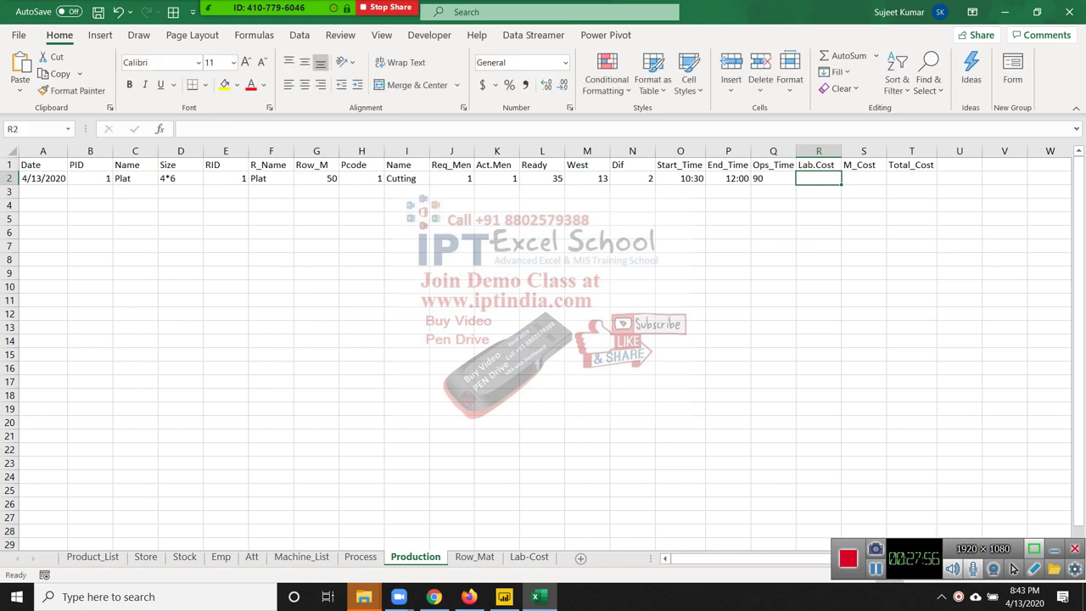
pyautogui.hotkey('ctrl', 'pagedown')
pyautogui.hotkey('ctrl', 'pagedown')
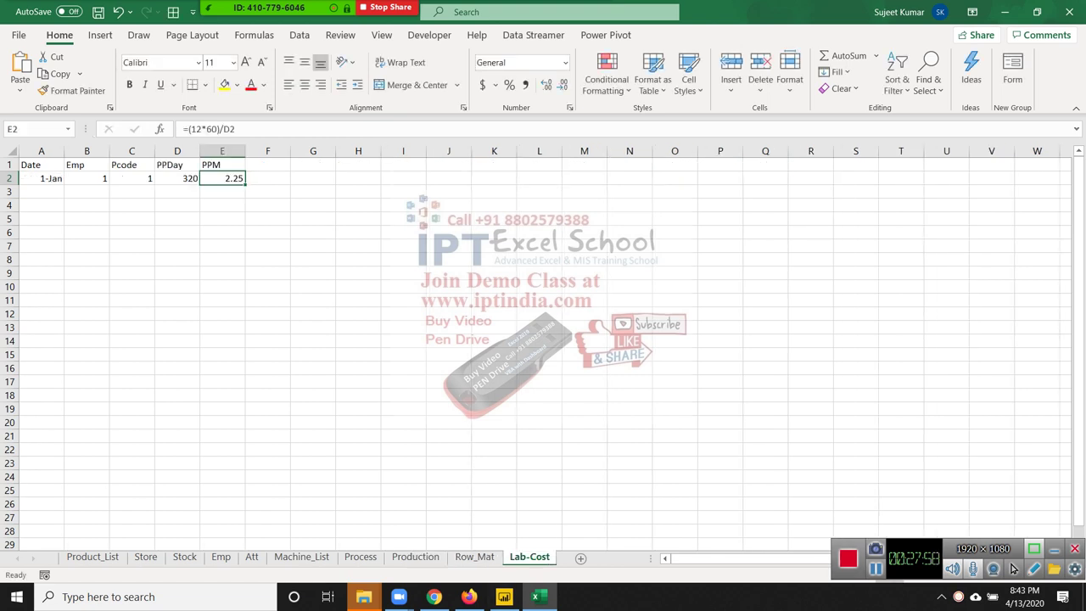
pyautogui.press('Left')
pyautogui.press('Left')
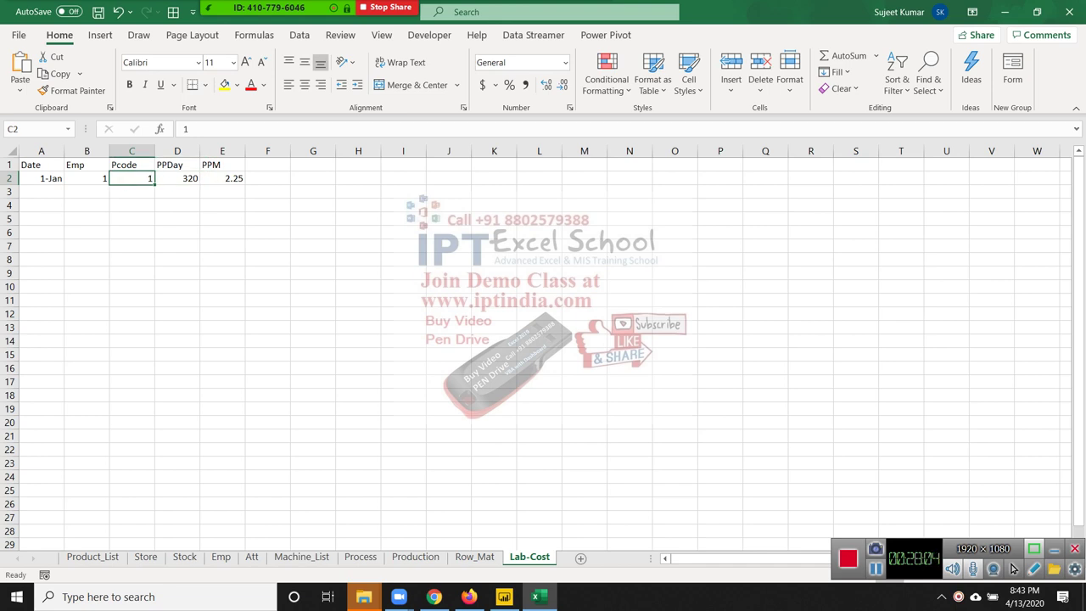
pyautogui.hotkey('ctrl', 'pageup')
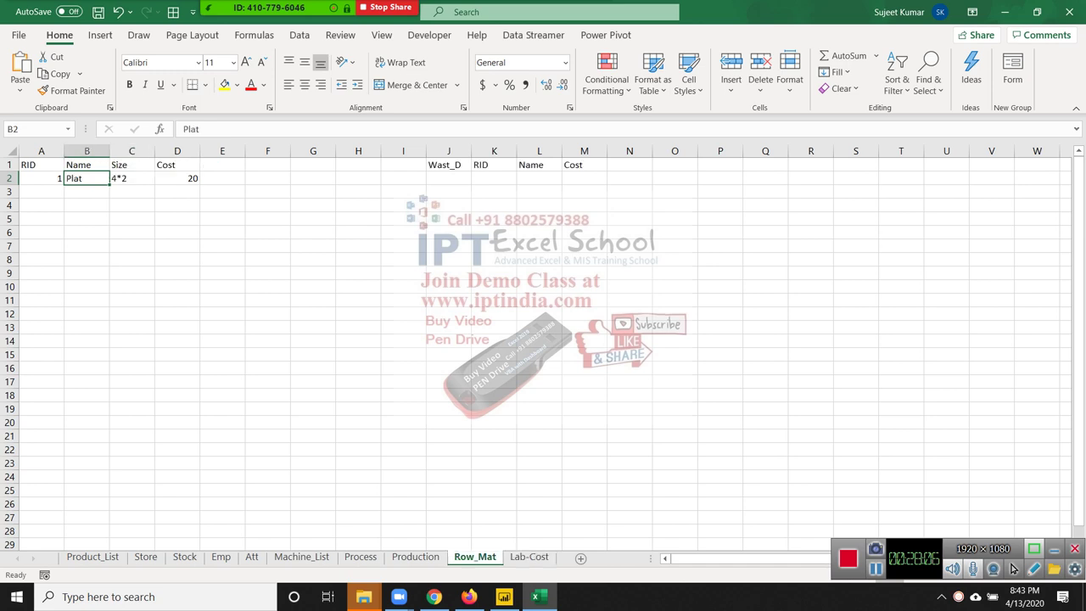
pyautogui.hotkey('ctrl', 'pageup')
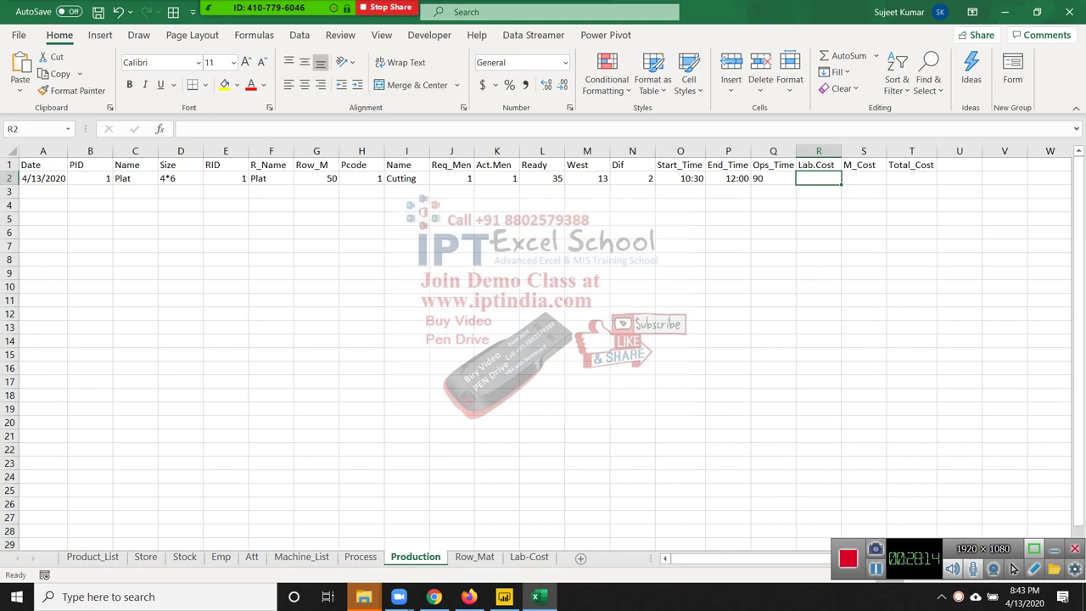
# - Start a SUMIFS in Production R2 summing the Lab-Cost PPM column E
pyautogui.write('=vl')
pyautogui.press('Tab')
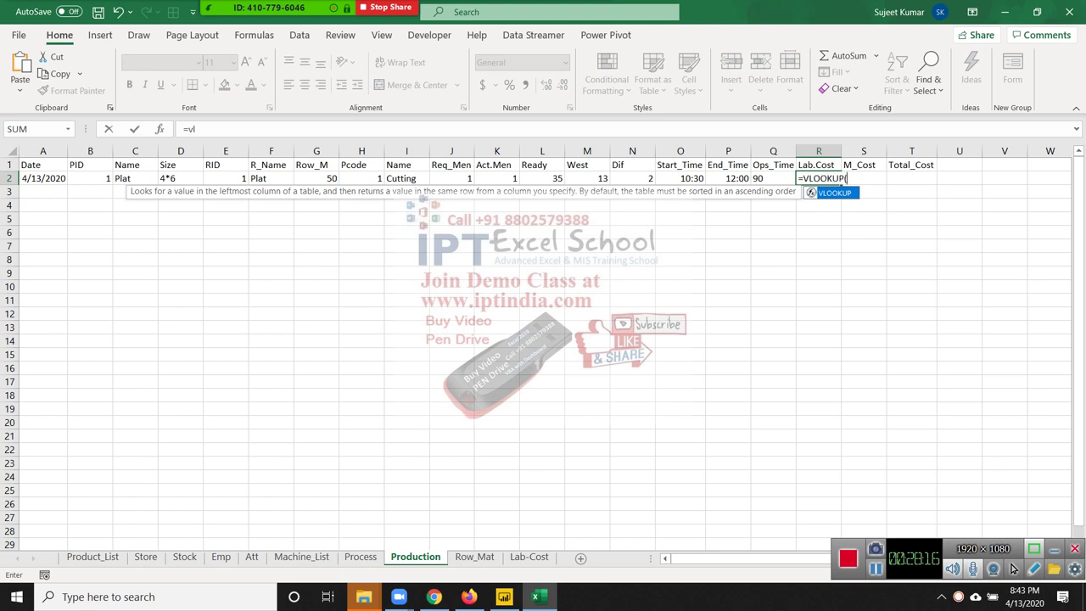
pyautogui.press('Escape')
pyautogui.write('=')
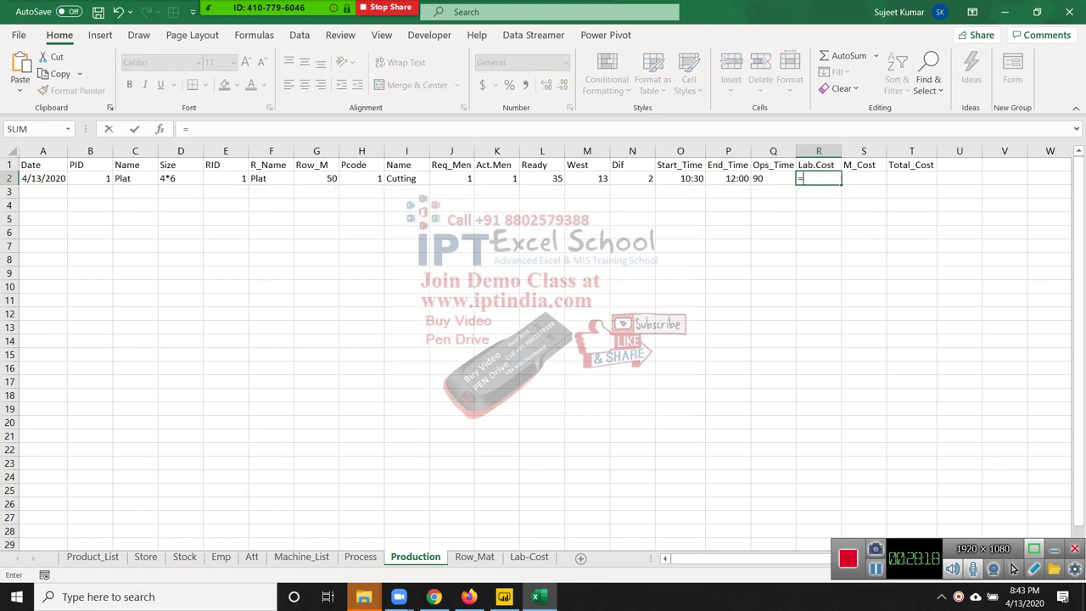
pyautogui.write('sum')
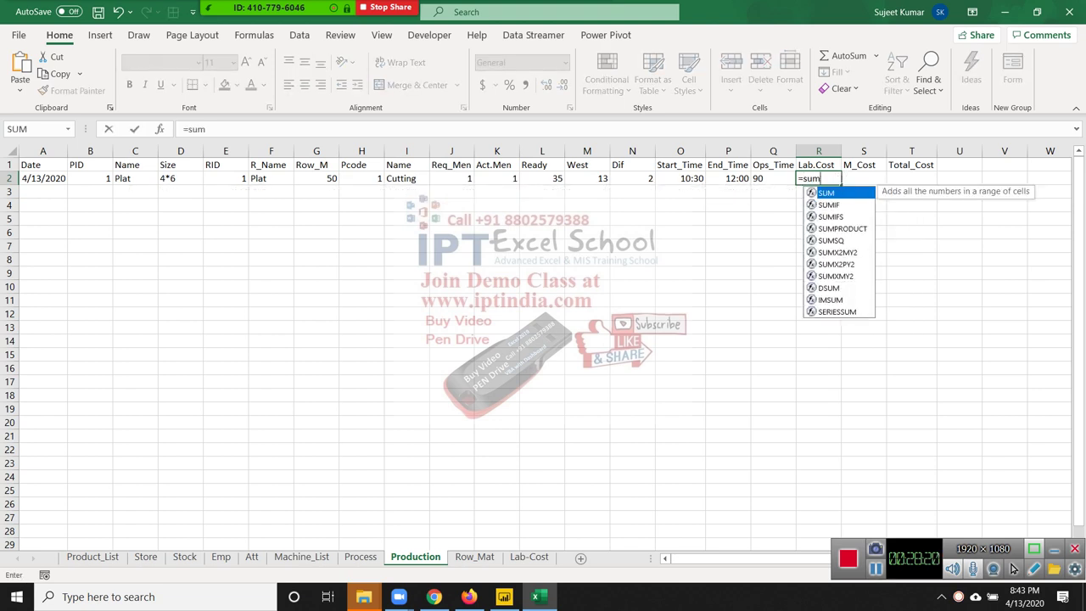
pyautogui.press('Down')
pyautogui.press('Down')
pyautogui.press('Tab')
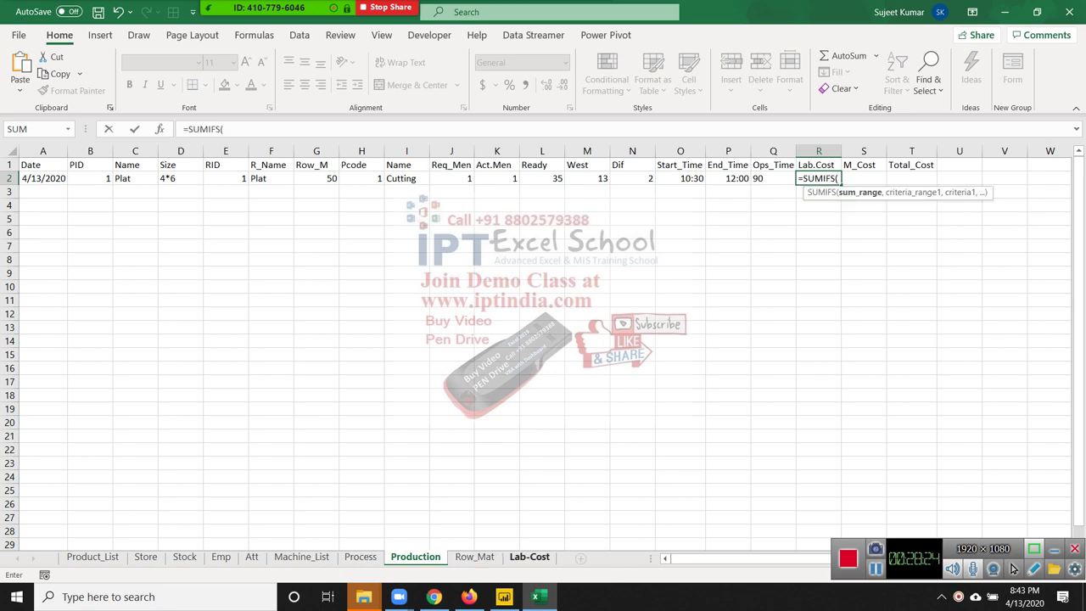
pyautogui.click(530, 557)
pyautogui.click(223, 151)
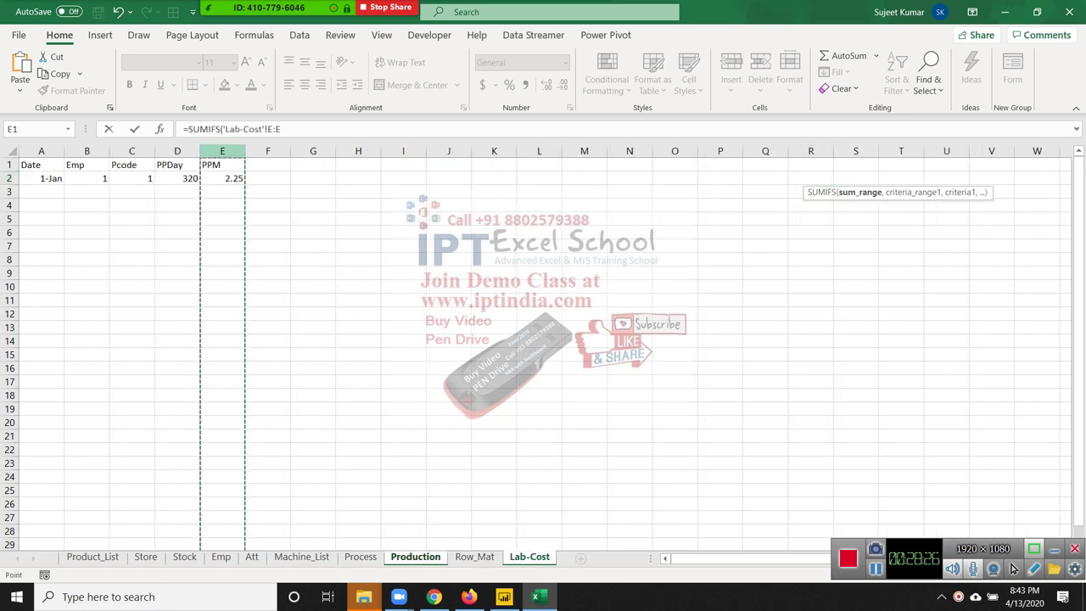
pyautogui.write(',')
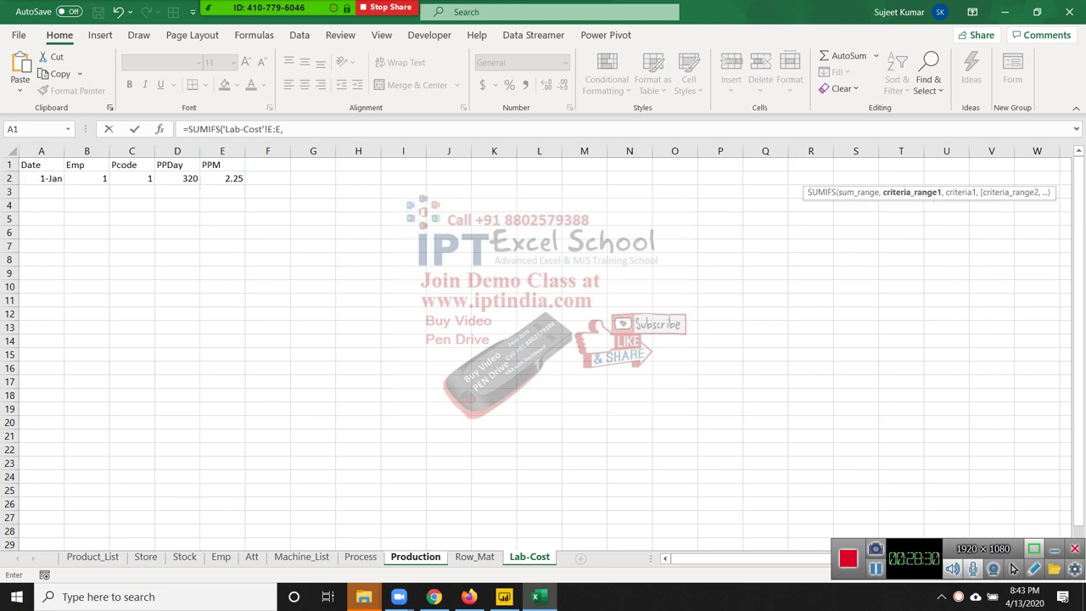
pyautogui.hotkey('ctrl', 'pageup')
pyautogui.hotkey('ctrl', 'pageup')
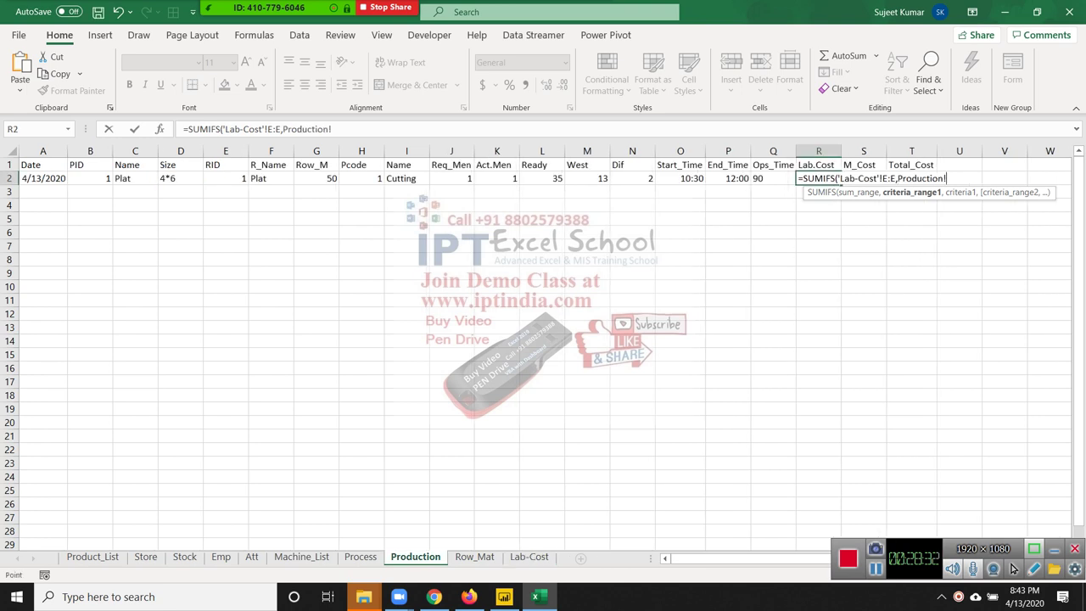
pyautogui.moveTo(704, 558); pyautogui.dragTo(704, 559)
# - Add the first criterion: Lab-Cost Date column A matching Production A2
pyautogui.hotkey('ctrl', 'pagedown')
pyautogui.hotkey('ctrl', 'pagedown')
pyautogui.hotkey('ctrl', 'space')
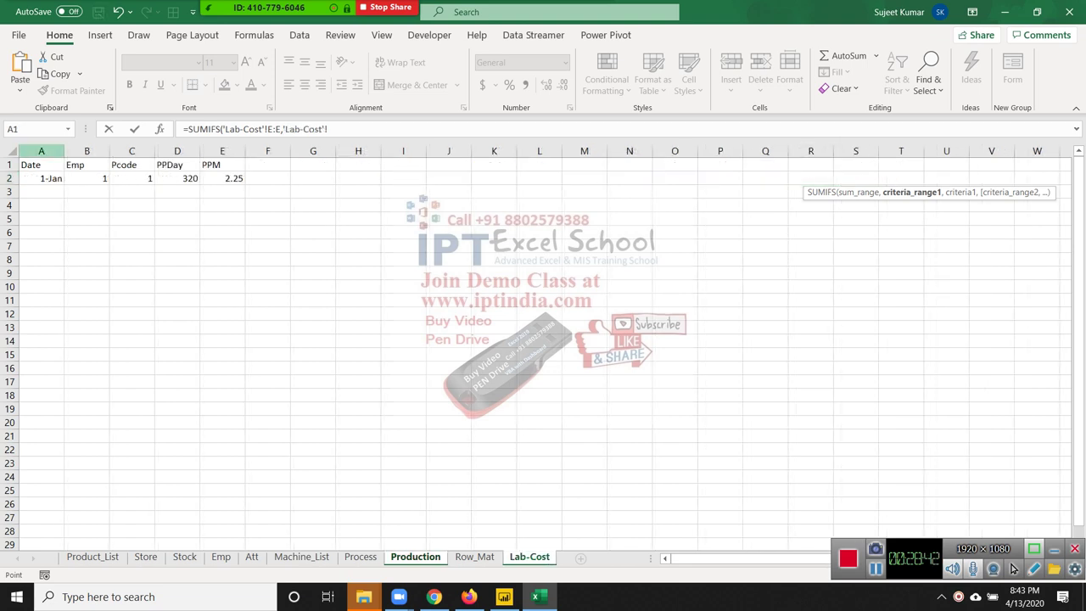
pyautogui.write(',')
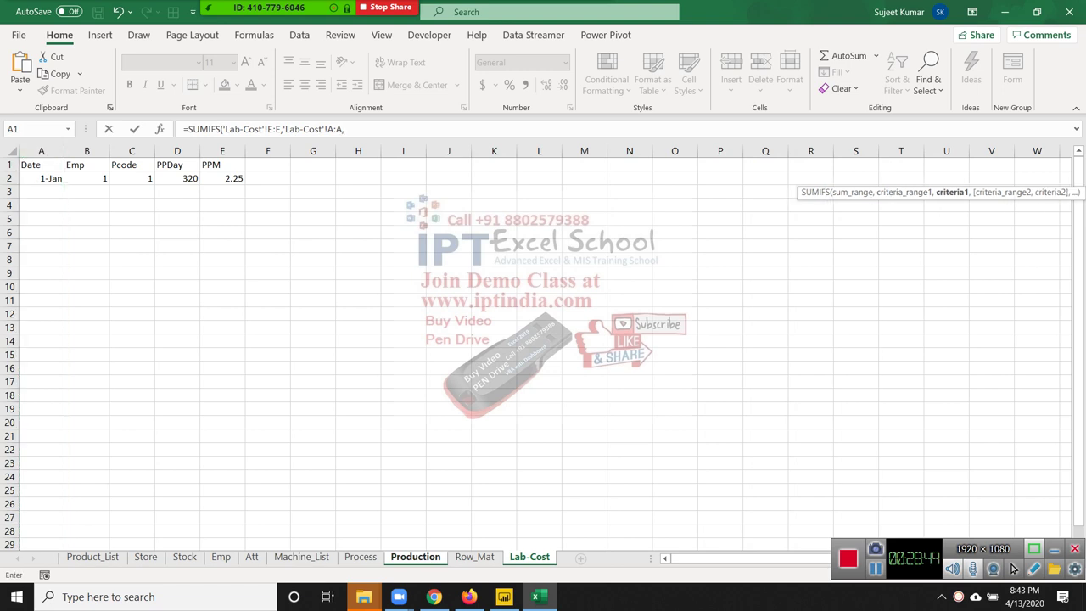
pyautogui.hotkey('ctrl', 'pageup')
pyautogui.hotkey('ctrl', 'pageup')
pyautogui.hotkey('ctrl', 'Left')
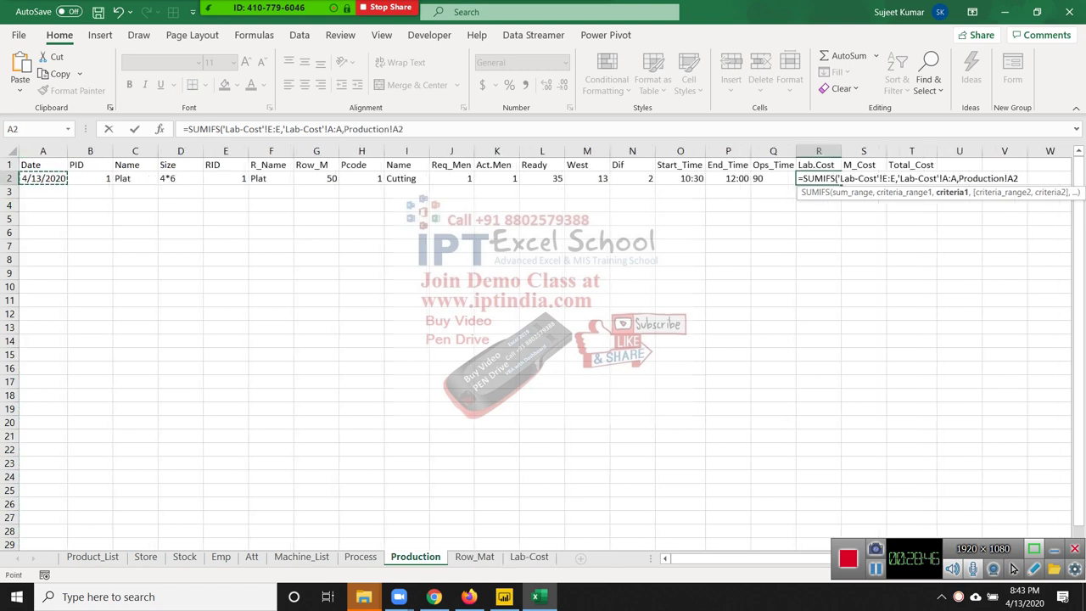
pyautogui.write(',')
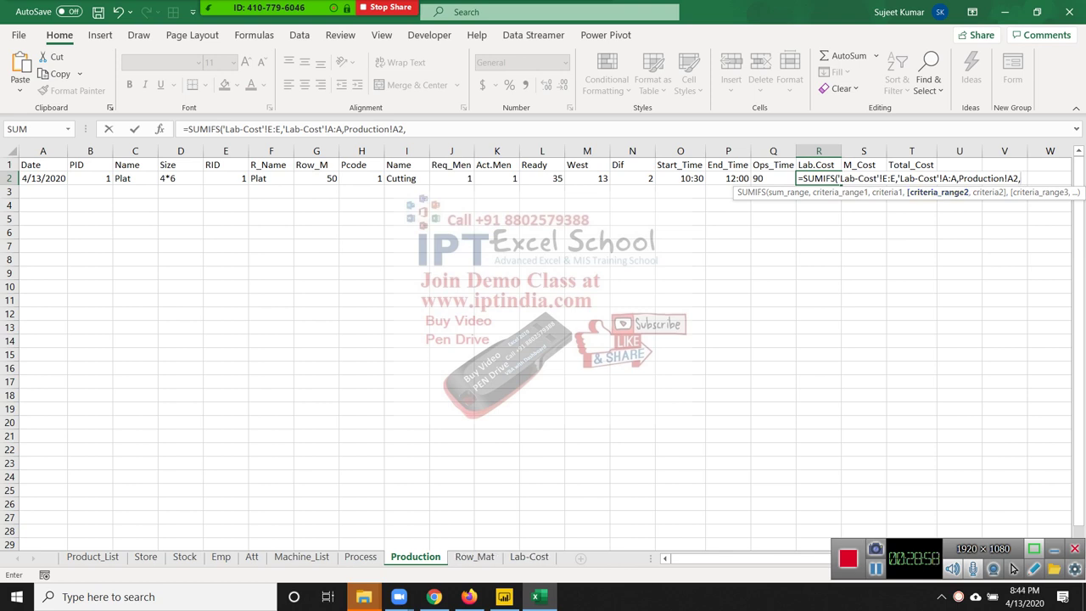
# - Add the second criterion, Lab-Cost Pcode column C matching H2, and enter the formula
pyautogui.click(529, 557)
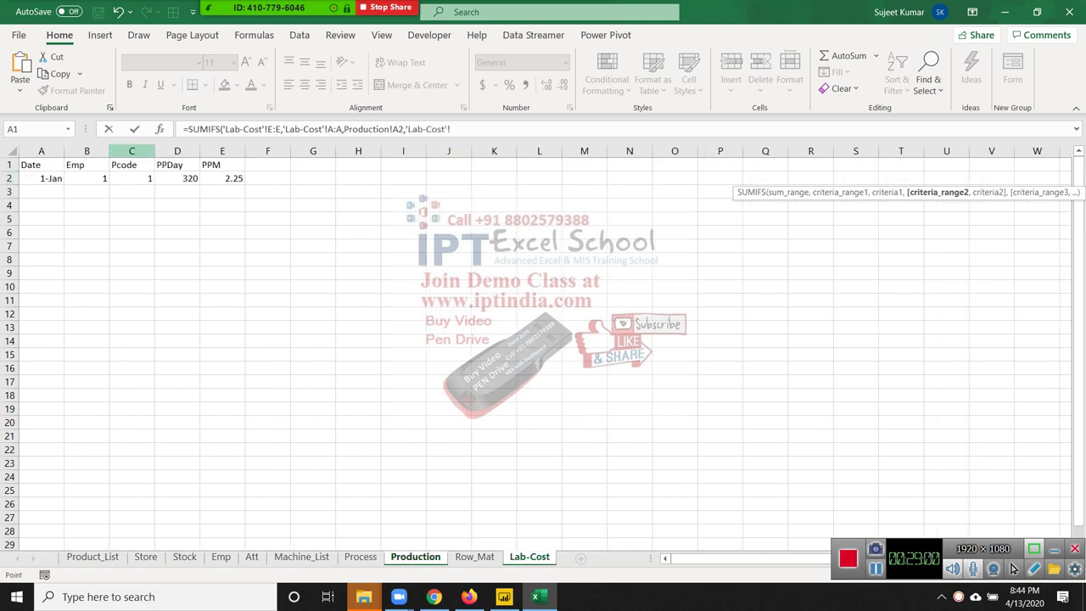
pyautogui.click(131, 151)
pyautogui.write(',')
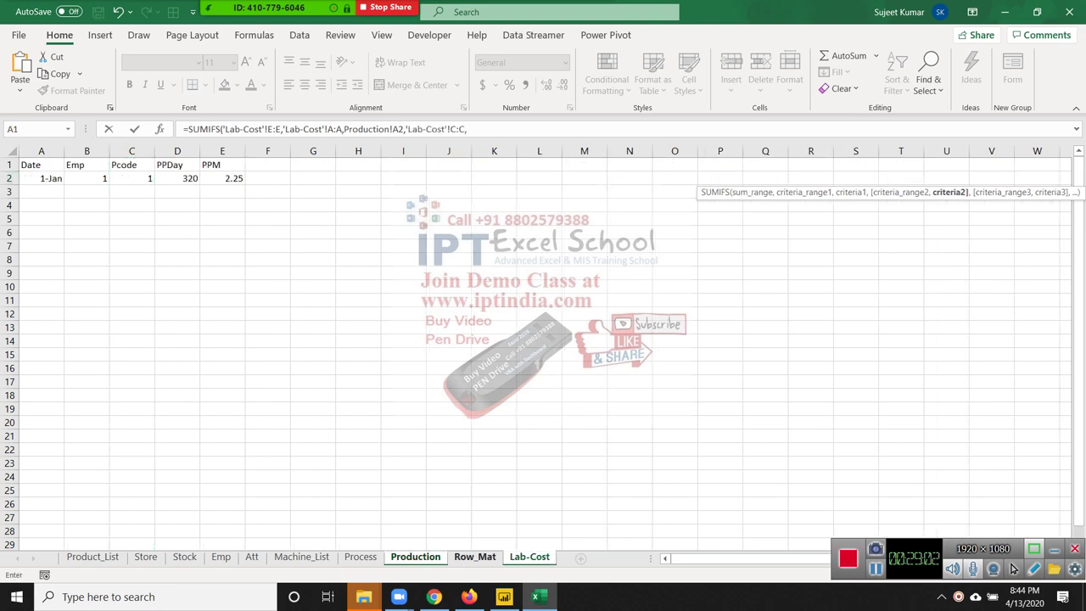
pyautogui.hotkey('ctrl', 'pageup')
pyautogui.hotkey('ctrl', 'pageup')
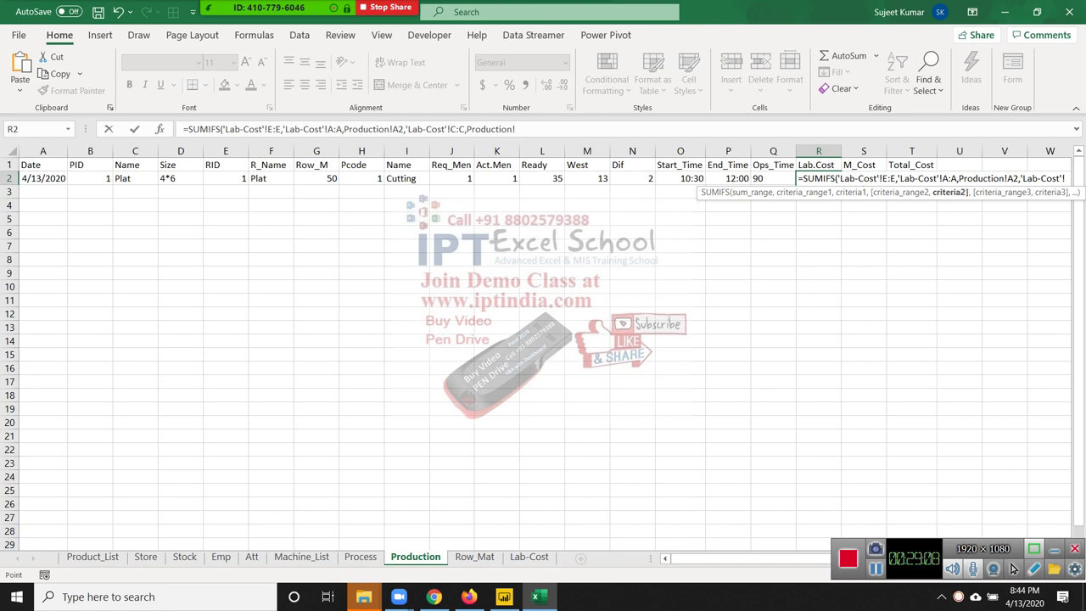
pyautogui.click(362, 178)
pyautogui.press('Return')
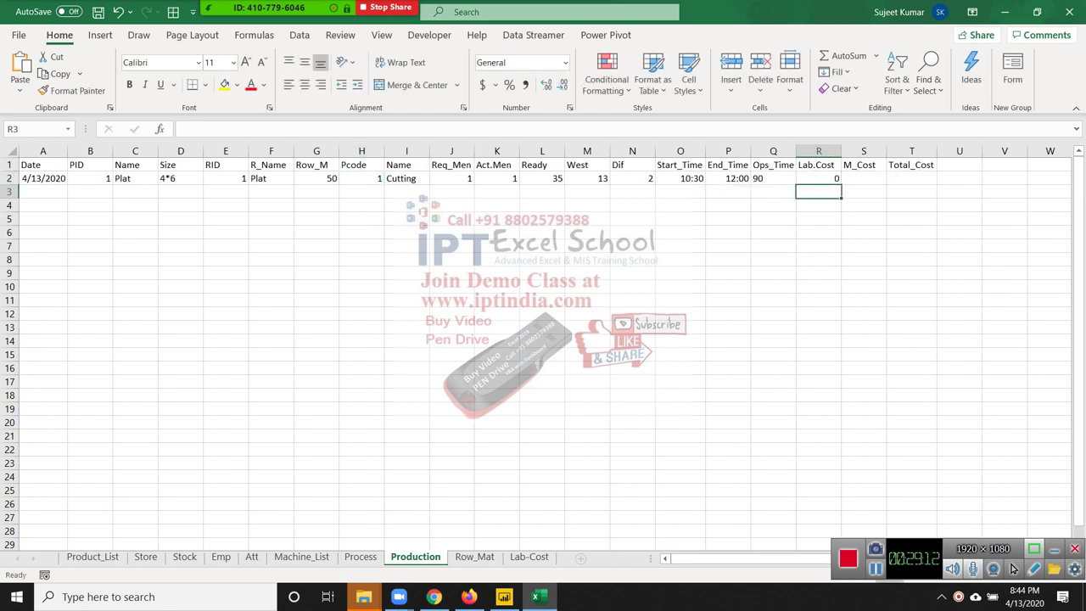
# - Change the Production date in A2 to 1/1/2020
pyautogui.press('Up')
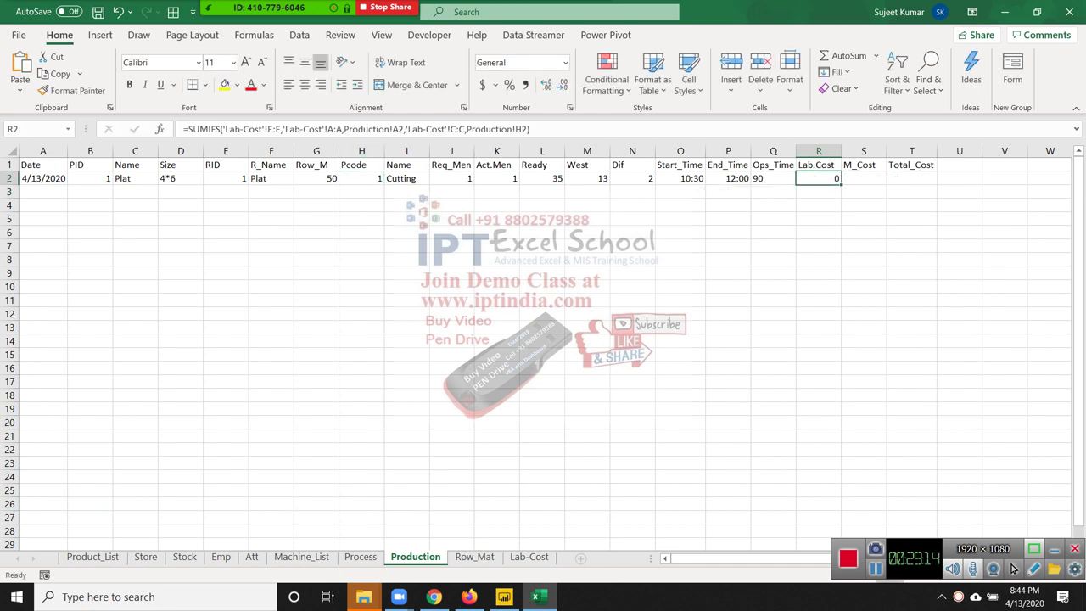
pyautogui.press('Home')
pyautogui.write('1/1')
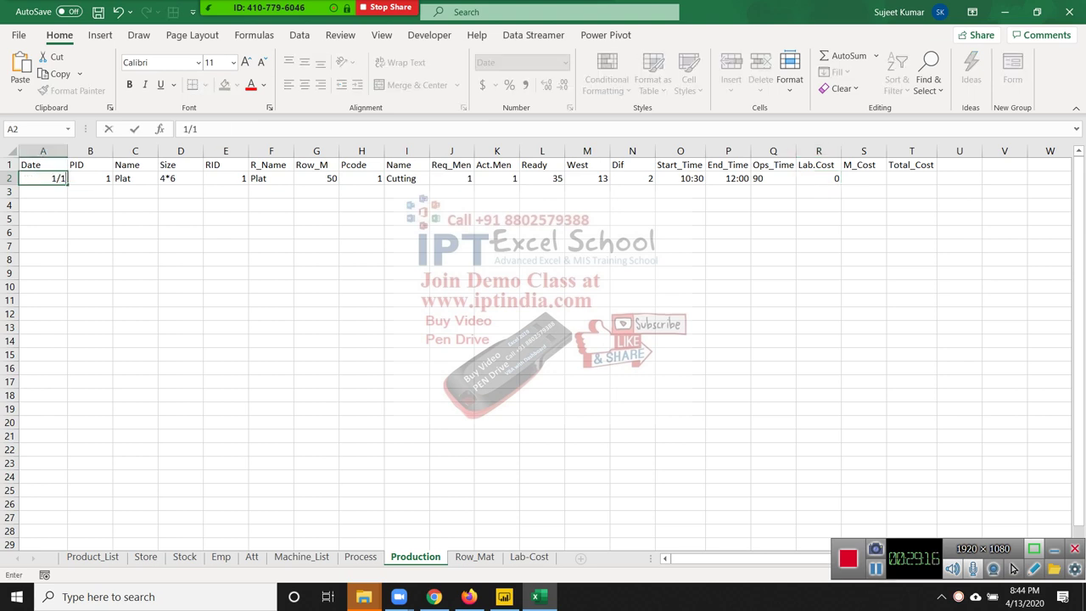
pyautogui.press('Return')
# - Set the Act.Men value in K2 to 2
pyautogui.press('Up')
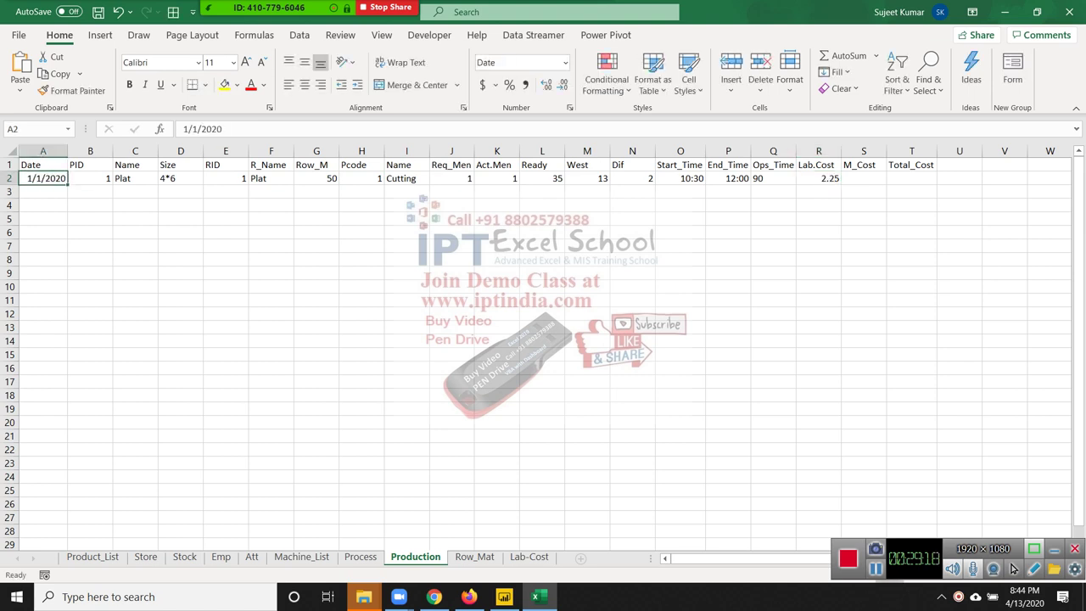
pyautogui.press('Right')
pyautogui.press('Right')
pyautogui.press('Right')
pyautogui.press('Right')
pyautogui.press('Right')
pyautogui.press('Right')
pyautogui.press('Right')
pyautogui.press('Right')
pyautogui.press('Right')
pyautogui.press('Right')
pyautogui.press('Right')
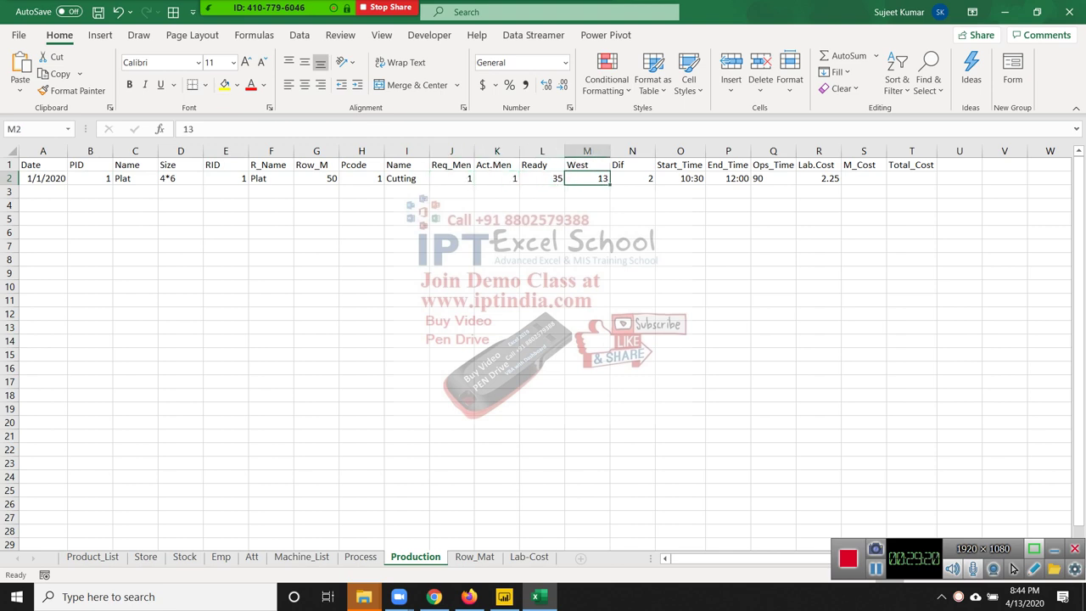
pyautogui.press('Right')
pyautogui.press('Right')
pyautogui.press('Right')
pyautogui.press('Right')
pyautogui.press('Right')
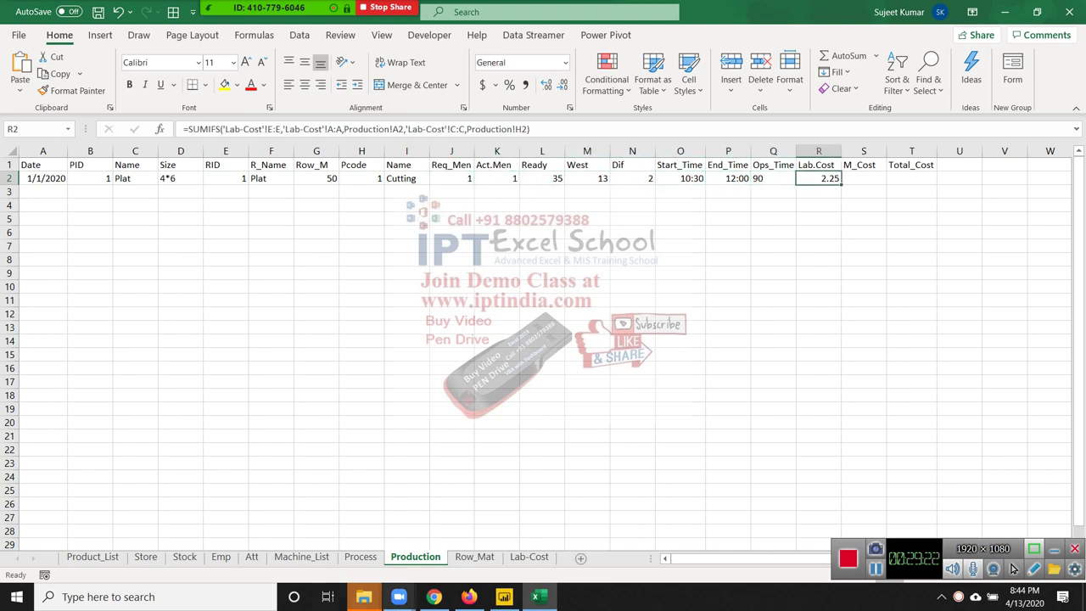
pyautogui.press('Left')
pyautogui.press('Left')
pyautogui.press('Left')
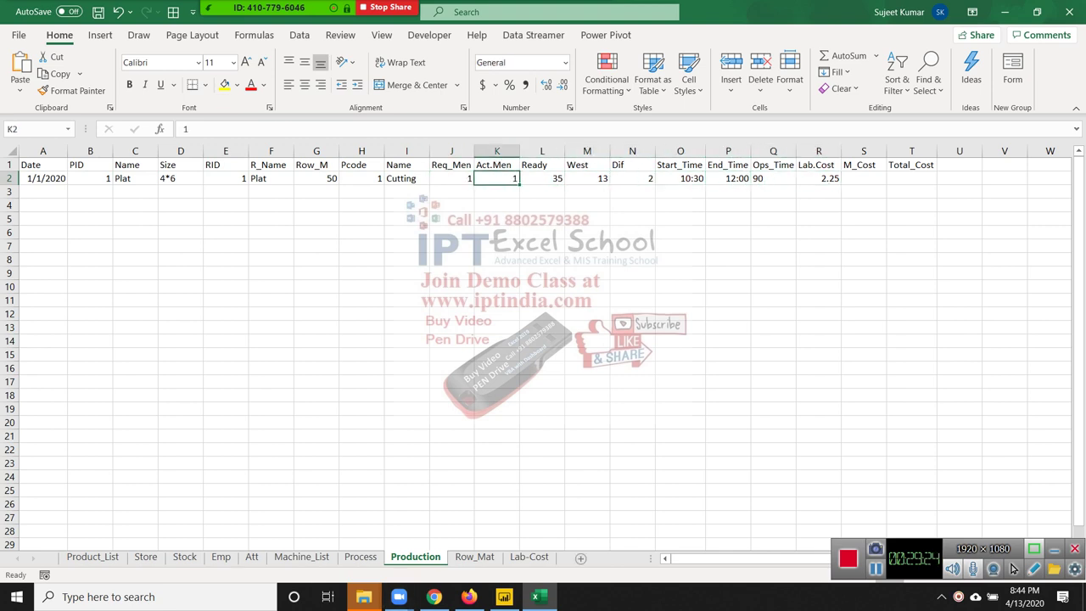
pyautogui.write('2')
pyautogui.press('Return')
# - On Lab-Cost, add a test row 3 with the copied date, employee 2 and Pcode 1
pyautogui.hotkey('ctrl', 'pagedown')
pyautogui.hotkey('ctrl', 'pagedown')
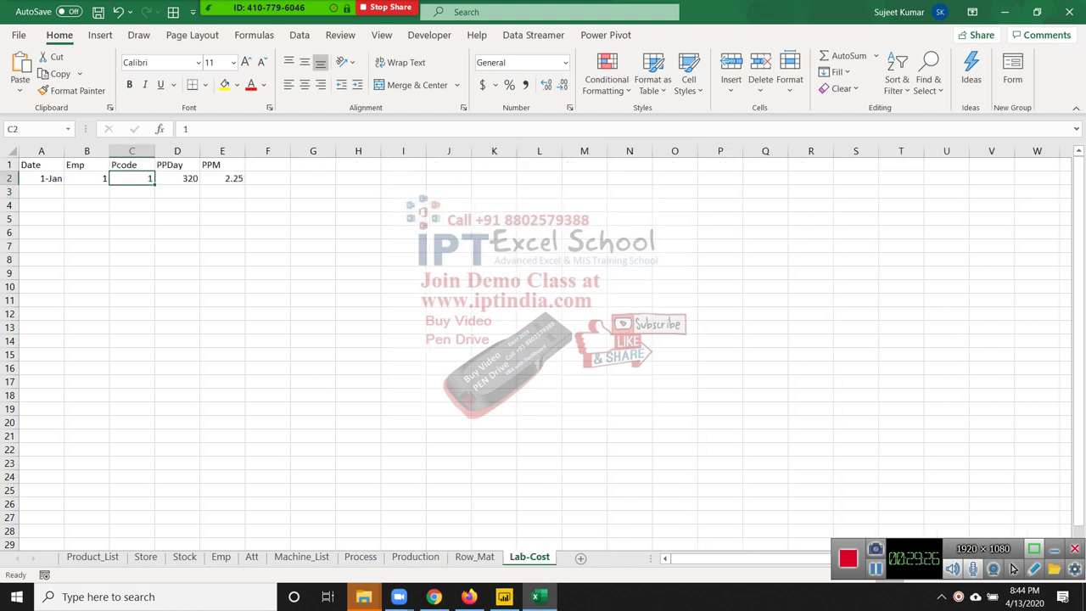
pyautogui.press('Left')
pyautogui.press('Left')
pyautogui.press('Down')
pyautogui.hotkey('ctrl', 'd')
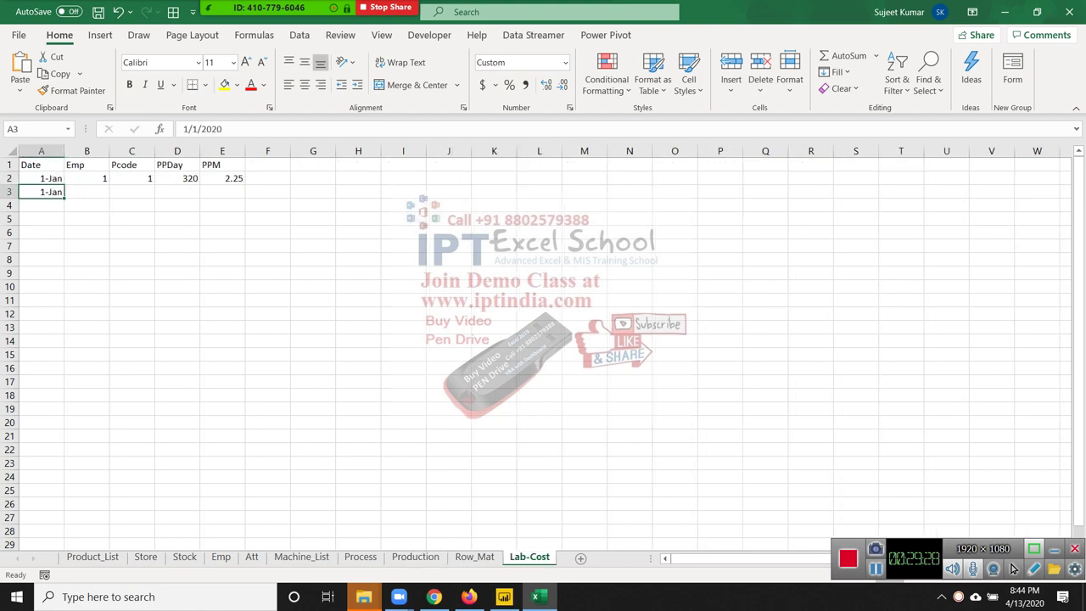
pyautogui.press('Right')
pyautogui.write('2')
pyautogui.press('Tab')
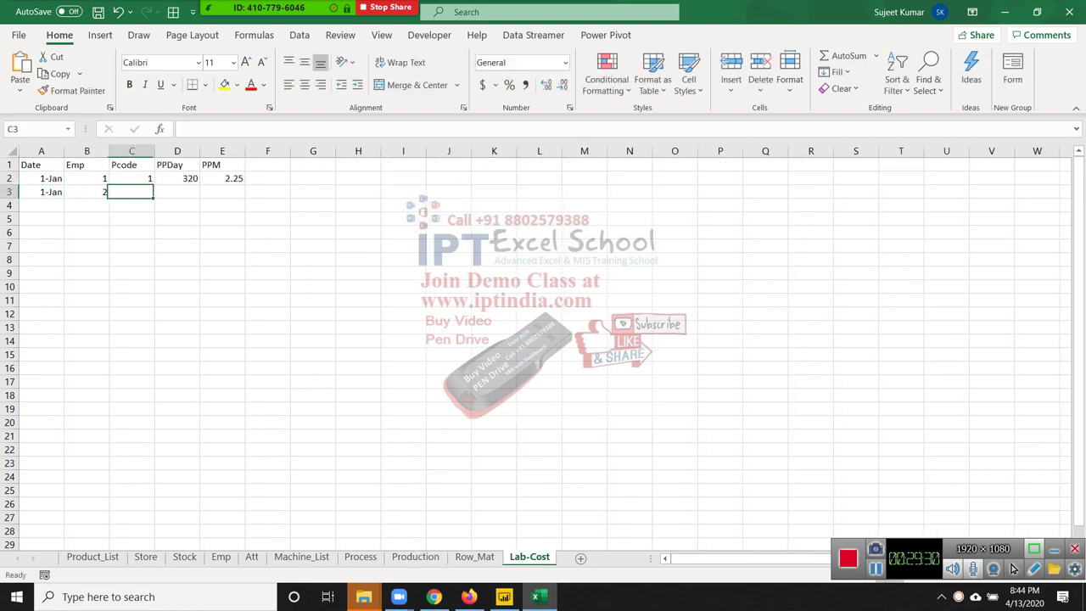
pyautogui.write('1')
pyautogui.press('Tab')
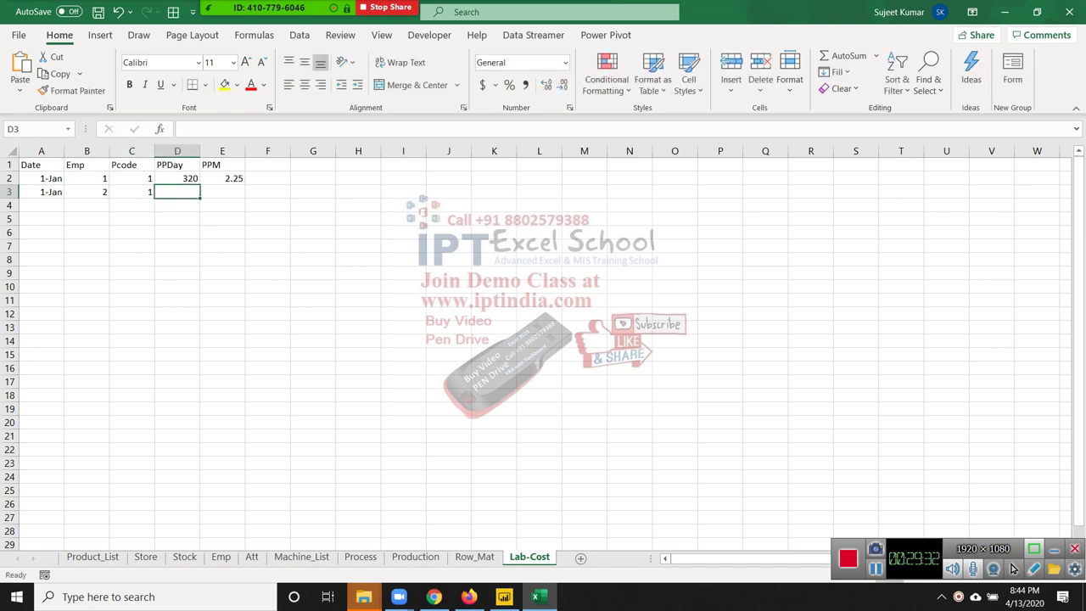
# - Fill the PPDay and PPM formulas from D2:E2 down into row 3
pyautogui.press('Up')
pyautogui.hotkey('shift', 'Right')
pyautogui.hotkey('shift', 'Down')
pyautogui.hotkey('ctrl', 'd')
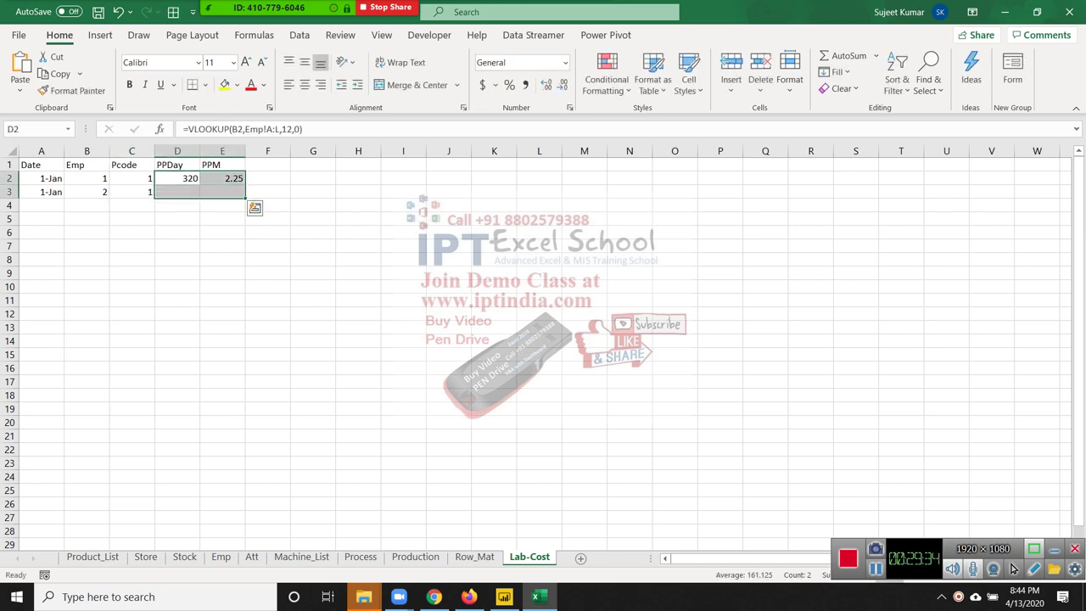
pyautogui.click(87, 205)
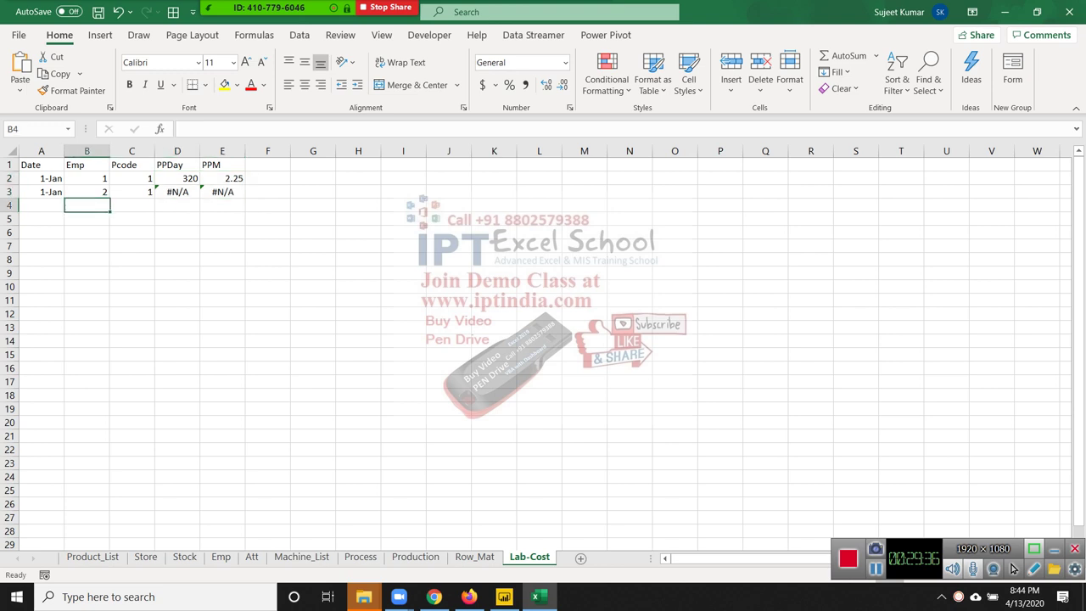
# - Check Production's Lab.Cost in R2, then clear Lab-Cost A3:C3 and return to Production
pyautogui.hotkey('ctrl', 'pageup')
pyautogui.hotkey('ctrl', 'pageup')
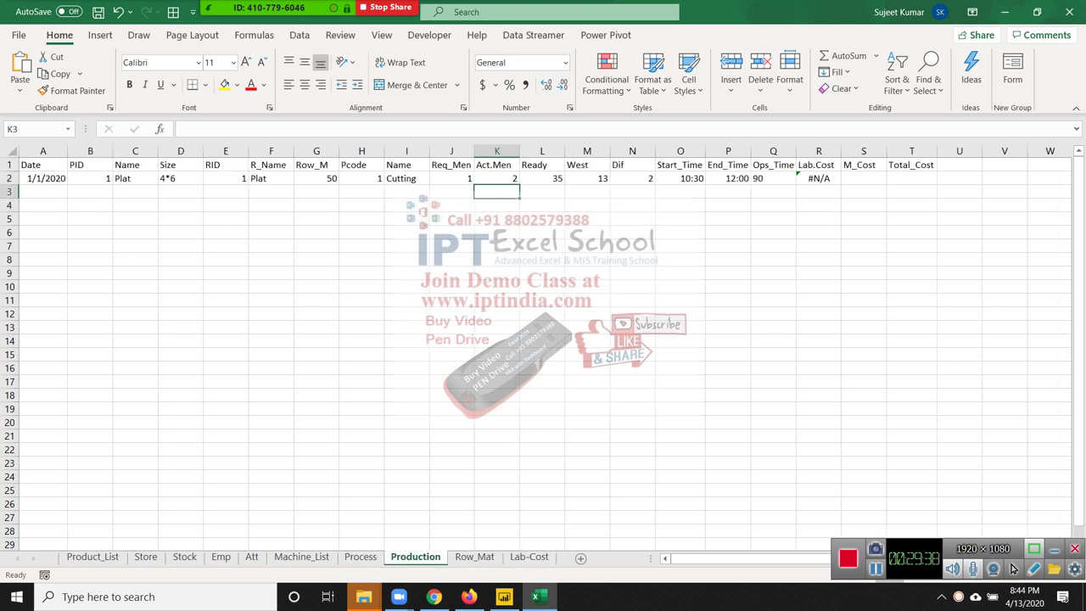
pyautogui.click(819, 178)
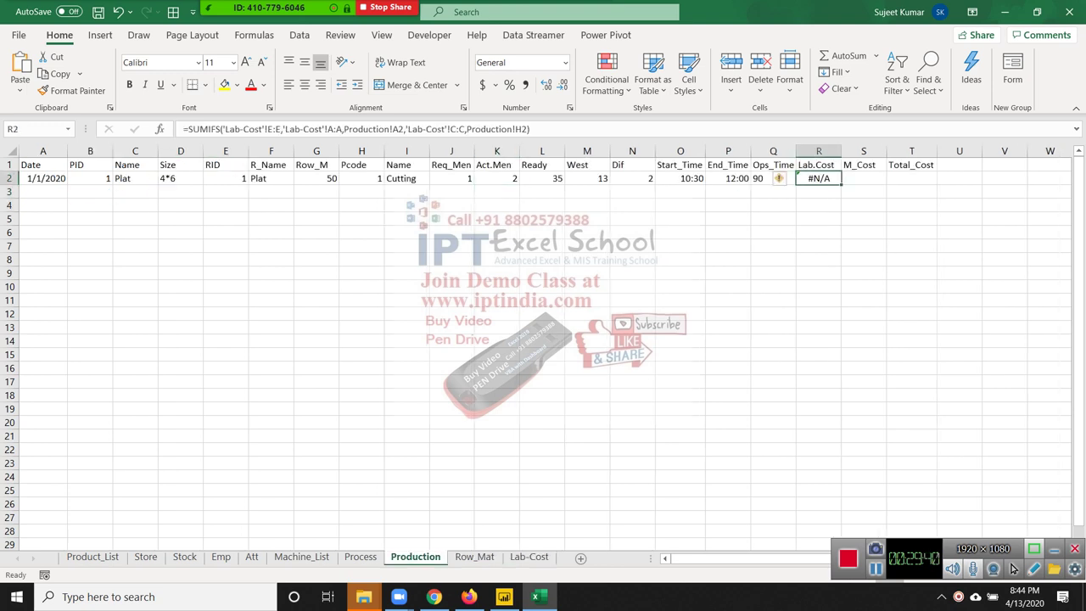
pyautogui.hotkey('ctrl', 'pagedown')
pyautogui.hotkey('ctrl', 'pagedown')
pyautogui.press('Up')
pyautogui.press('Left')
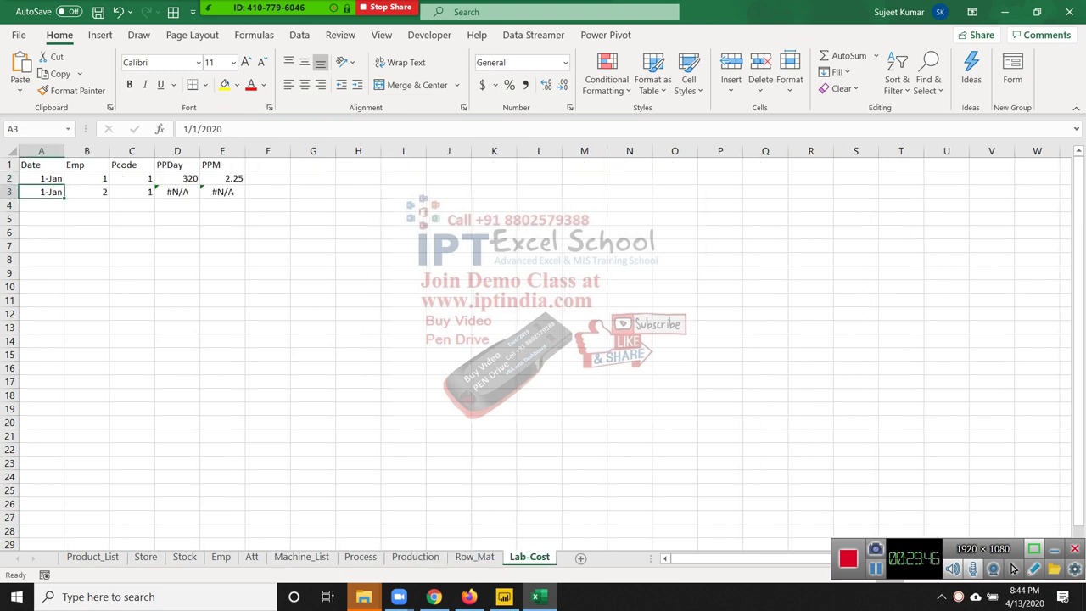
pyautogui.hotkey('shift', 'Right')
pyautogui.hotkey('shift', 'Right')
pyautogui.hotkey('shift', 'Right')
pyautogui.hotkey('shift', 'Left')
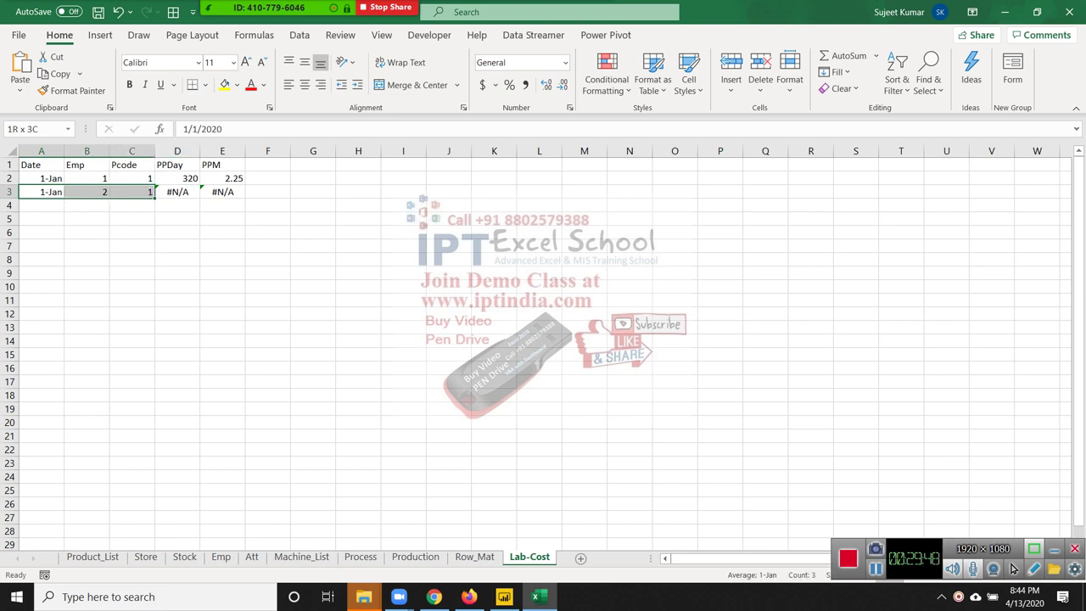
pyautogui.press('Delete')
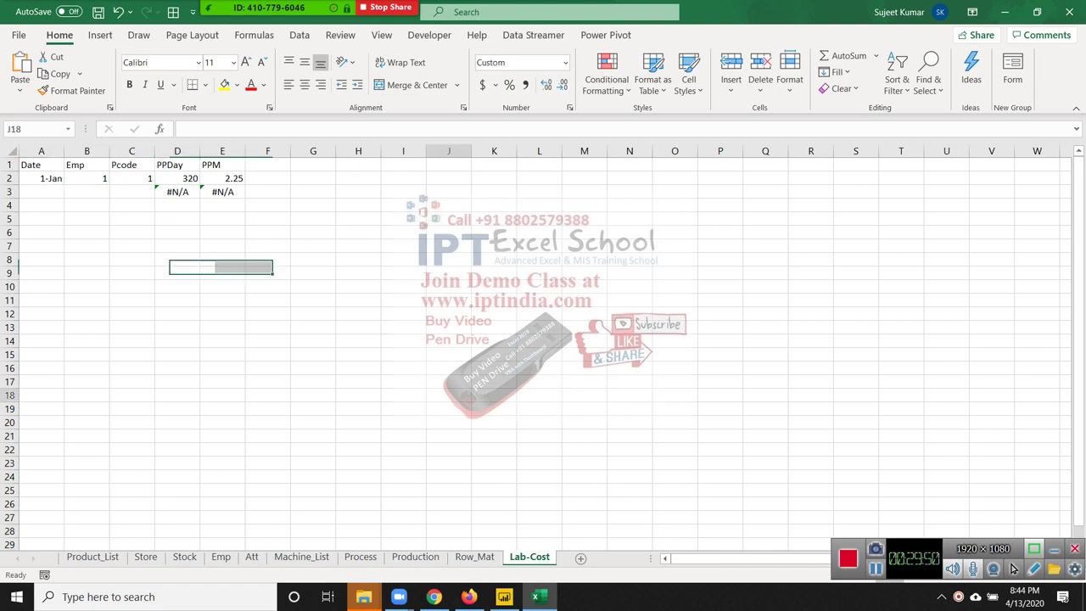
pyautogui.hotkey('ctrl', 'pageup')
pyautogui.hotkey('ctrl', 'pageup')
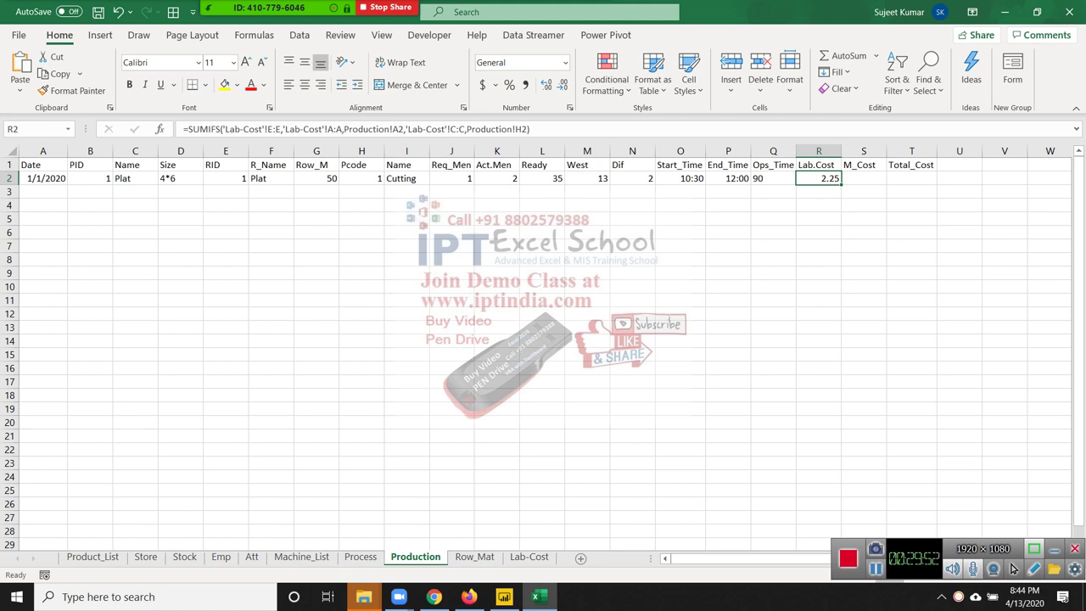
# - Wrap R2's SUMIFS in parentheses times Q2, showing 202.5 in General number format
pyautogui.press('F2')
pyautogui.press('Home')
pyautogui.press('Right')
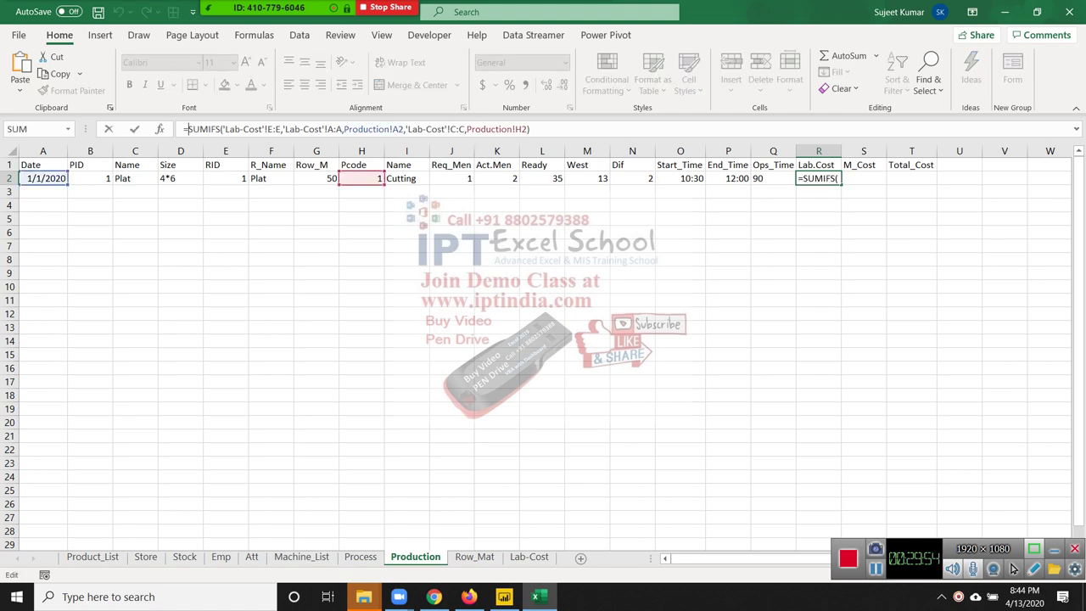
pyautogui.write('(')
pyautogui.press('End')
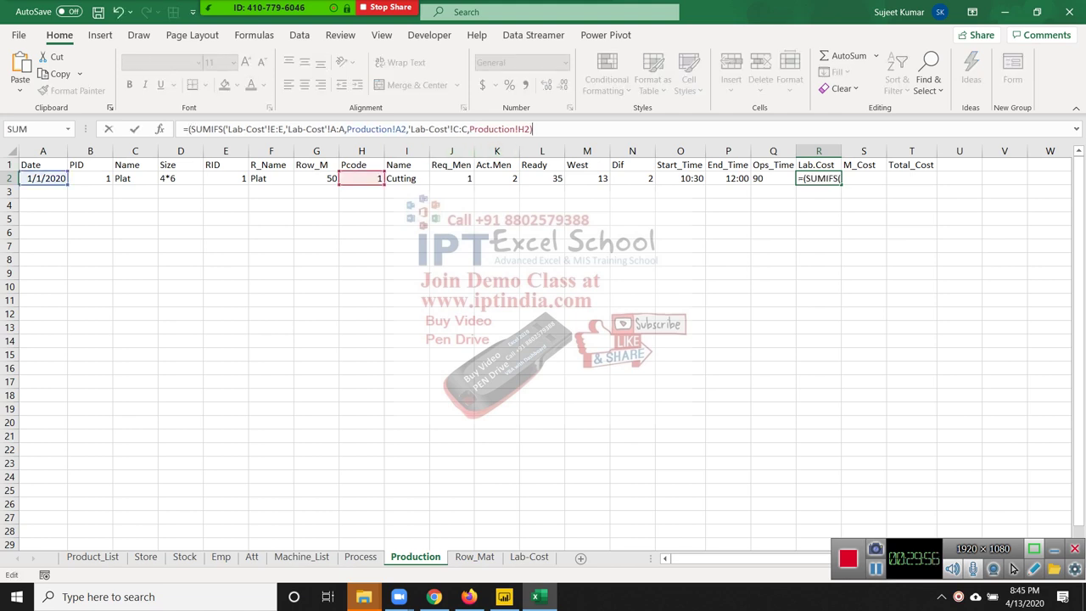
pyautogui.write(')*')
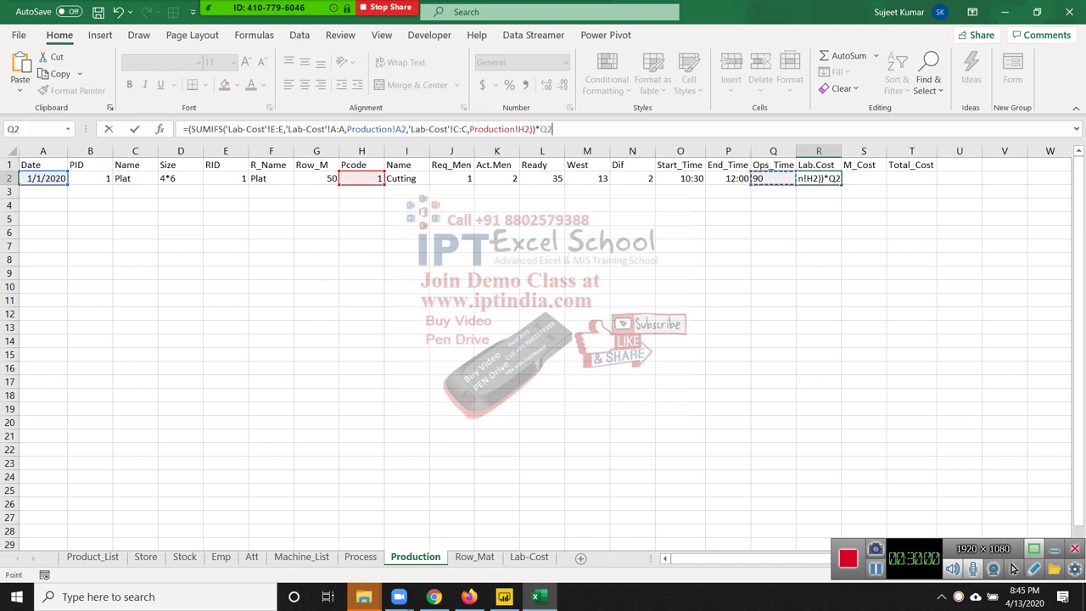
pyautogui.hotkey('ctrl', 'Return')
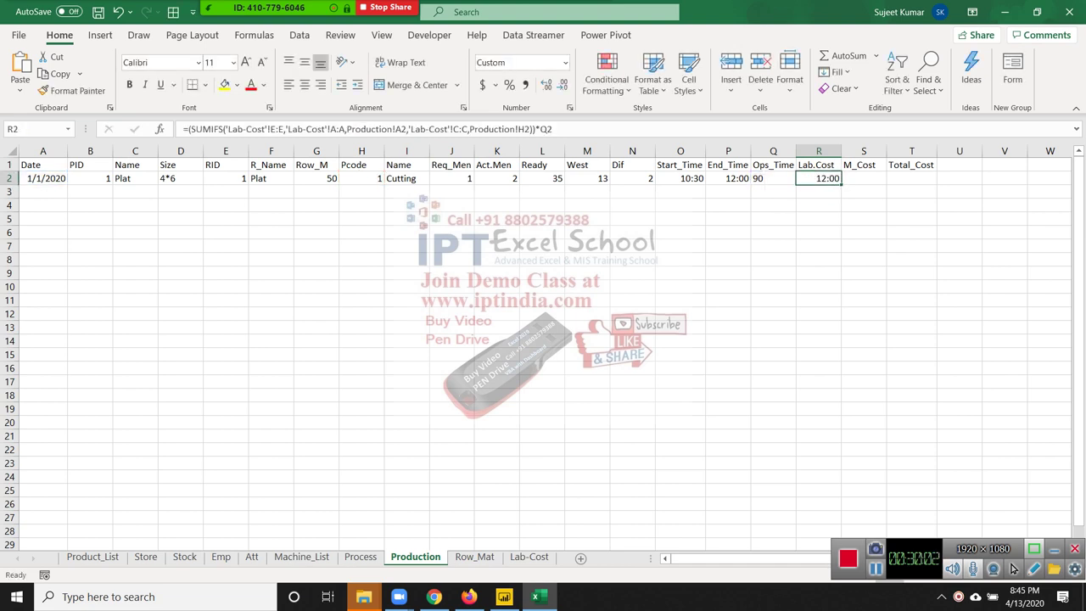
pyautogui.hotkey('ctrl', 'shift', '`')
pyautogui.press('Right')
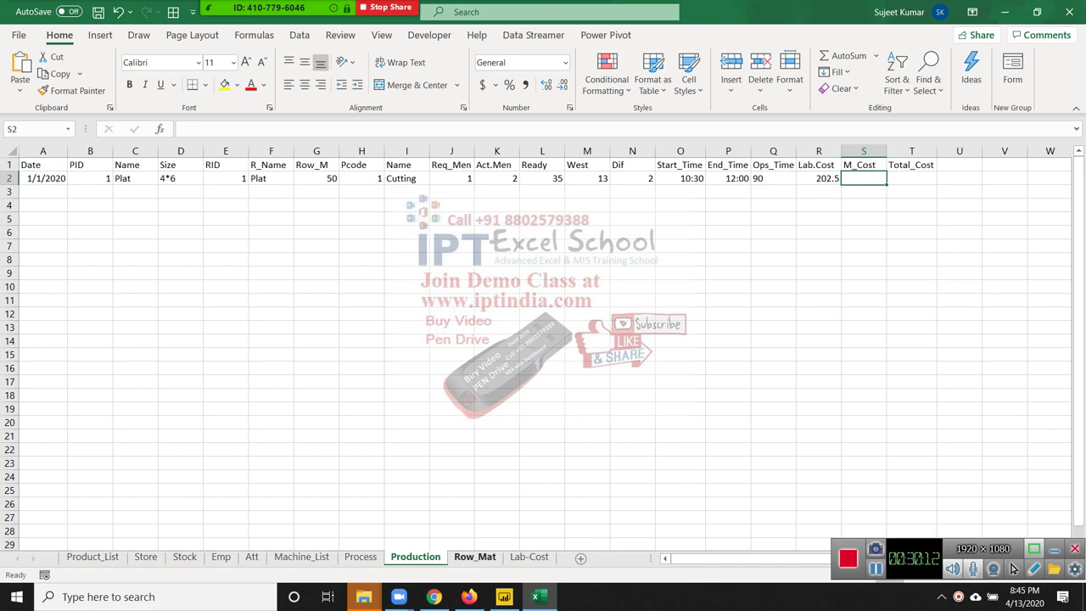
# - Inspect the Machine_List Cost formulas in column I (62.1004566), then return to Production
pyautogui.click(302, 557)
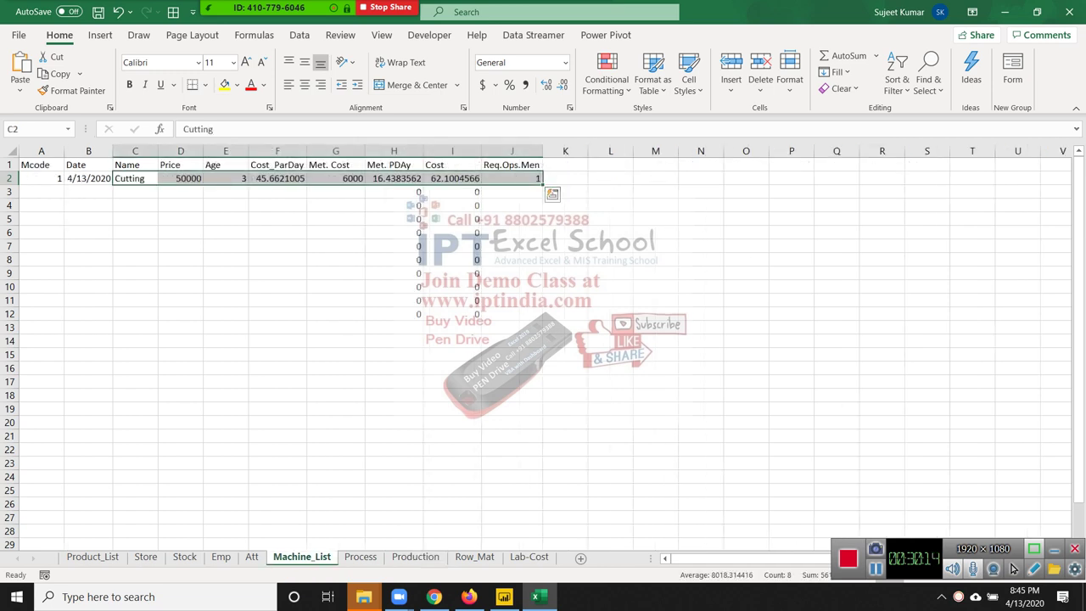
pyautogui.click(452, 205)
pyautogui.press('Up')
pyautogui.press('Up')
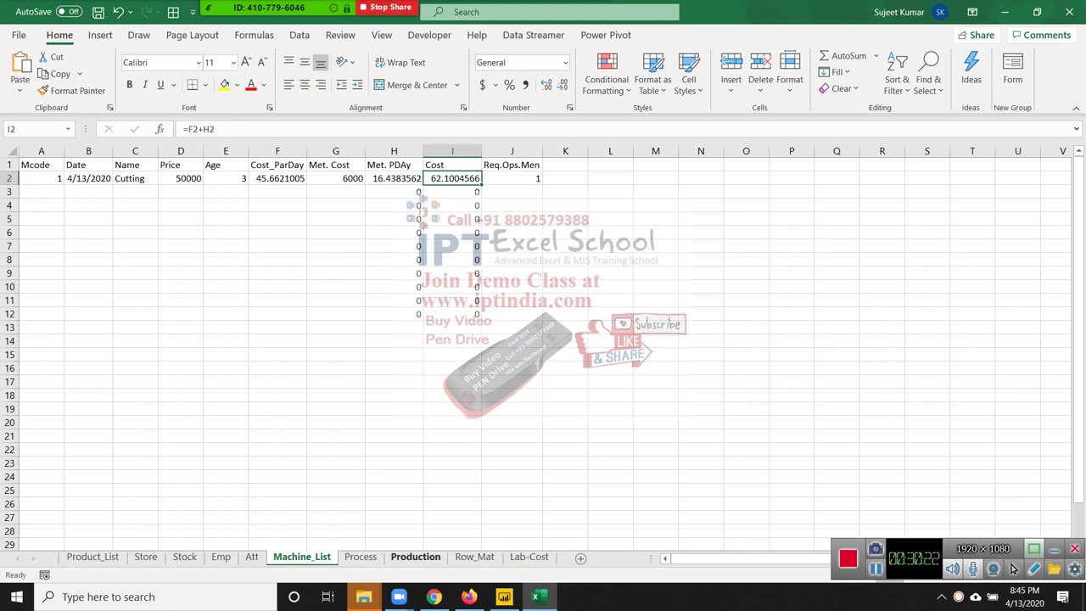
pyautogui.click(415, 557)
# - Abandon the unfinished VLOOKUP and review row 2's Pcode, Name, Req_Men and Act.Men cells
pyautogui.write('=')
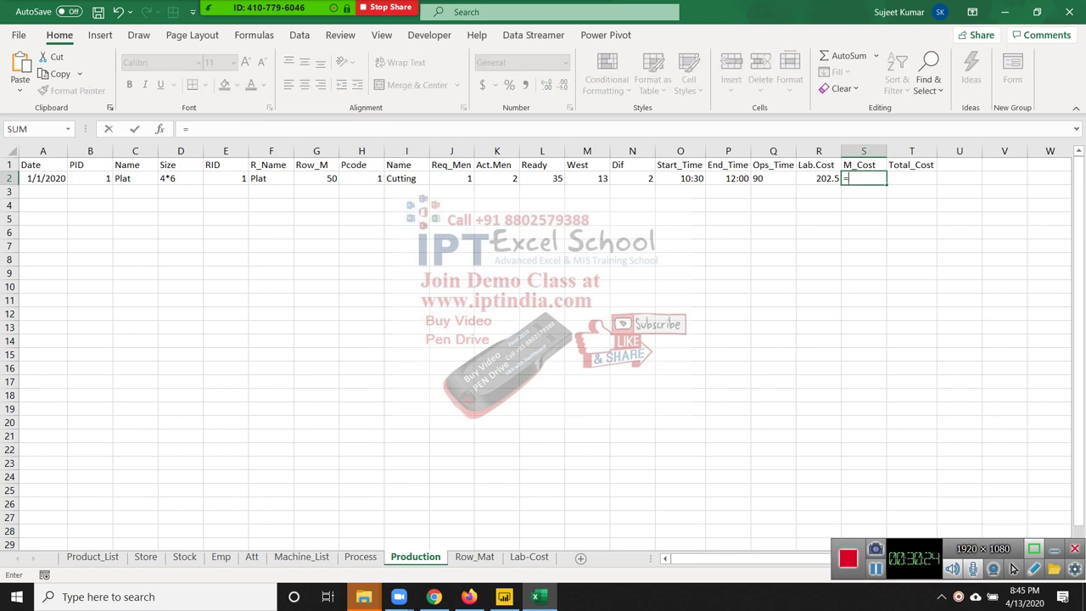
pyautogui.write('vl')
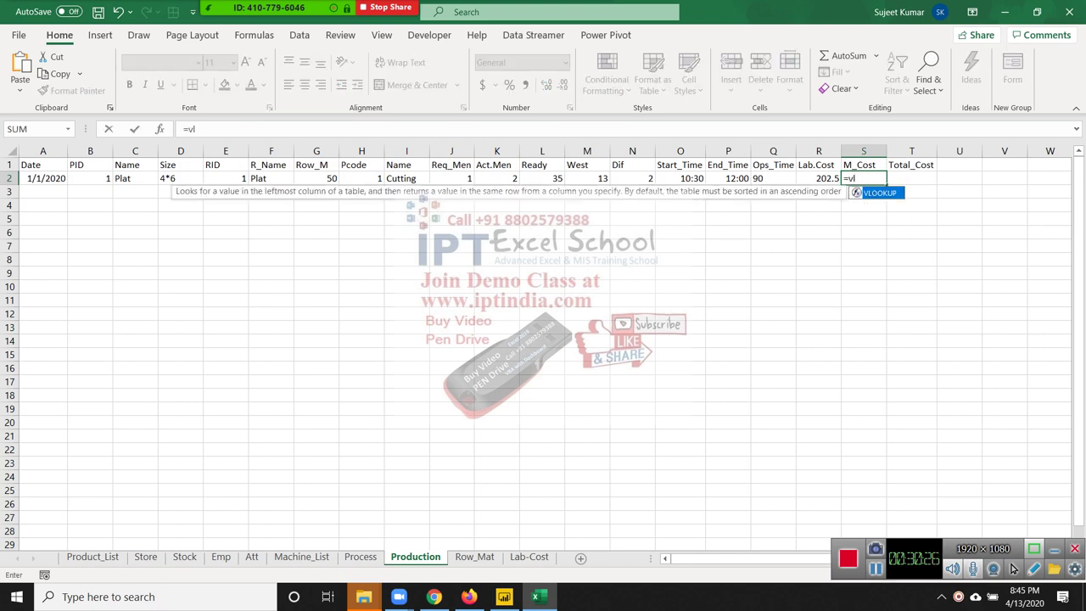
pyautogui.press('Tab')
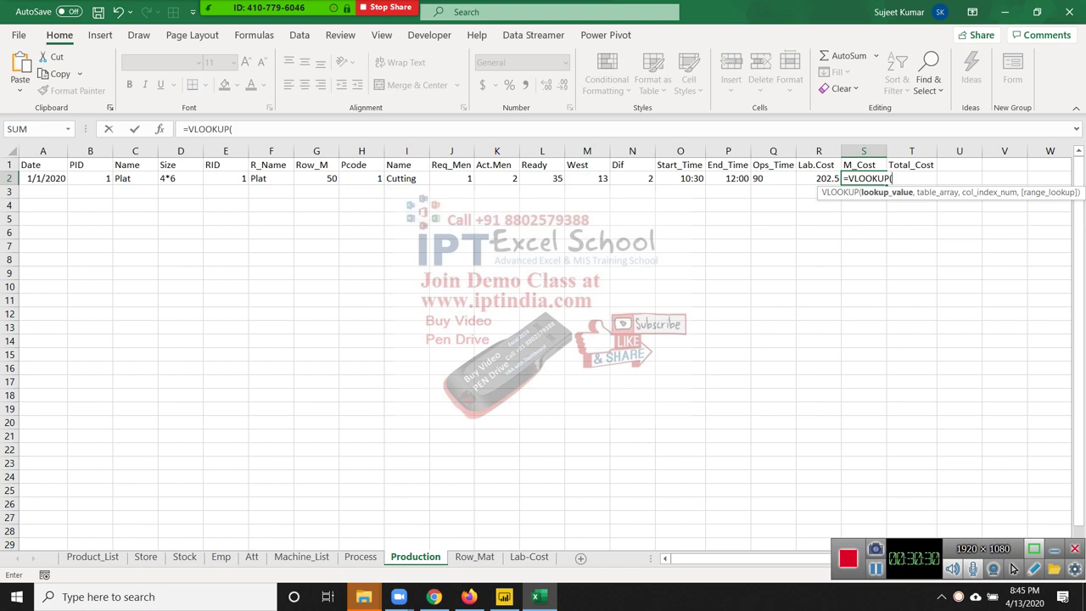
pyautogui.press('Escape')
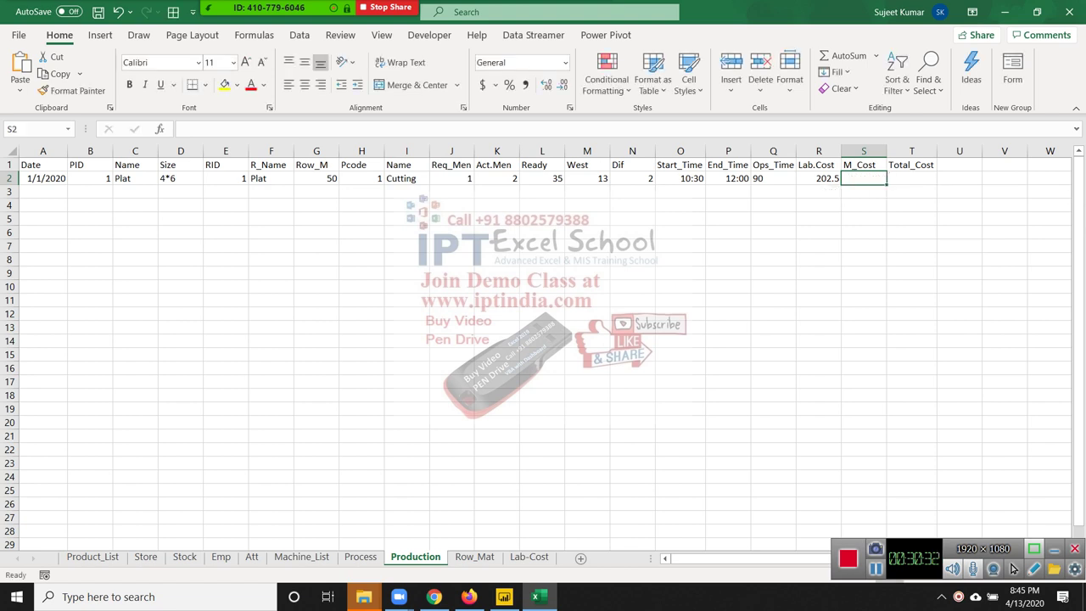
pyautogui.press('Left')
pyautogui.press('Left')
pyautogui.press('Left')
pyautogui.press('Left')
pyautogui.press('Left')
pyautogui.press('Left')
pyautogui.press('Left')
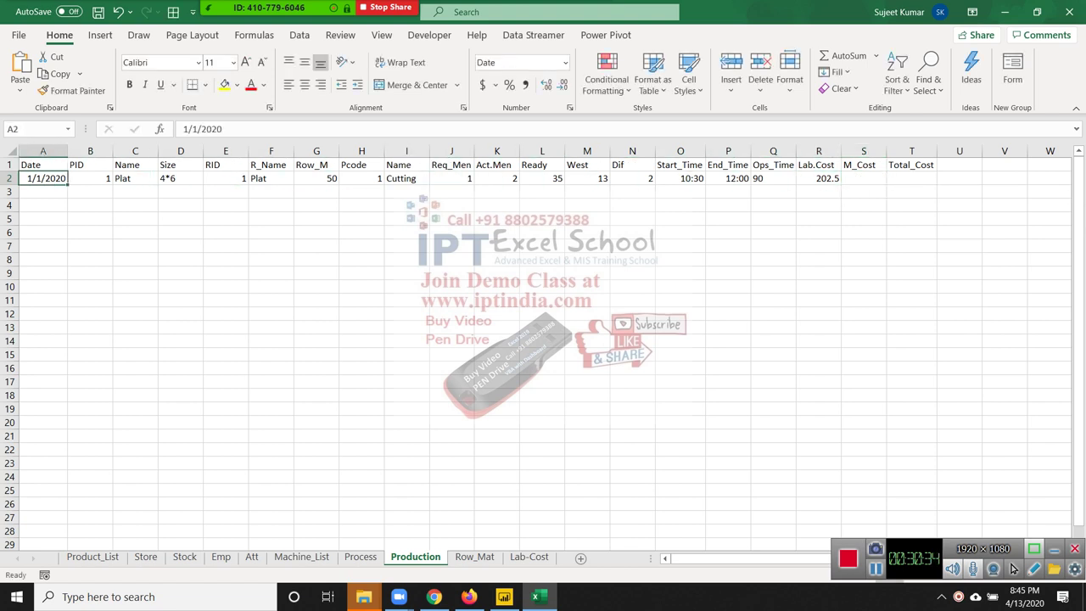
pyautogui.press('Right')
pyautogui.press('Right')
pyautogui.press('Right')
pyautogui.press('Right')
pyautogui.press('Right')
pyautogui.press('Right')
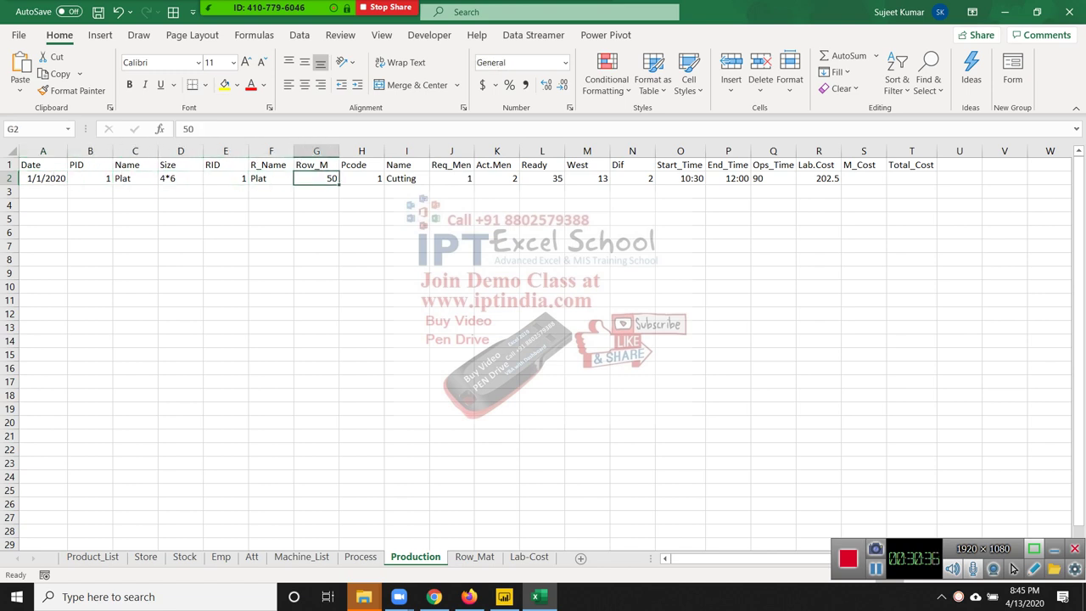
pyautogui.press('Right')
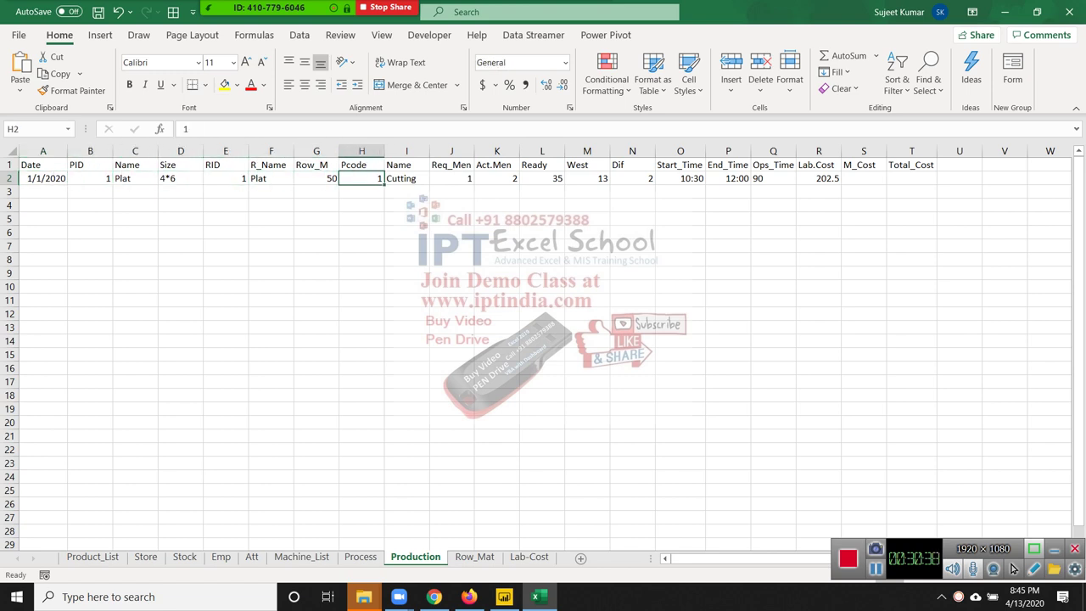
pyautogui.press('Right')
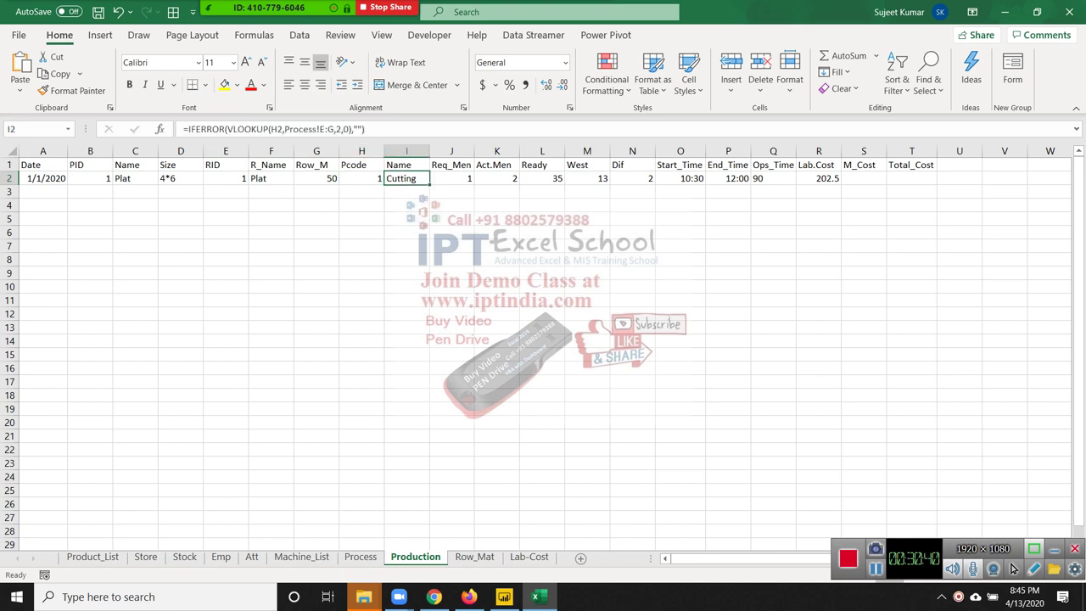
pyautogui.press('Right')
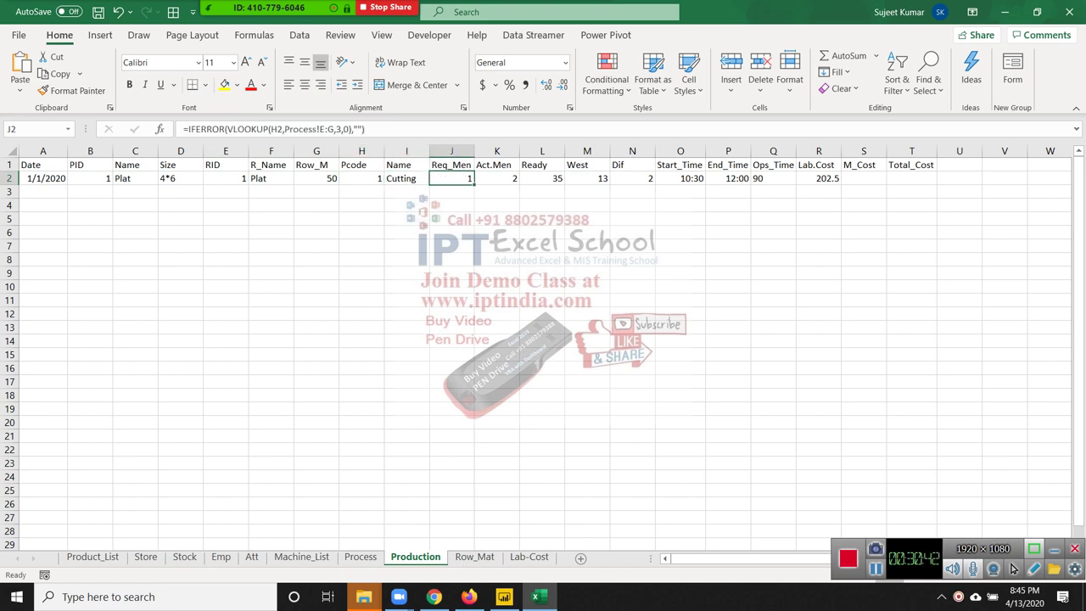
pyautogui.hotkey('ctrl', 'shift', 'Down')
pyautogui.press('Right')
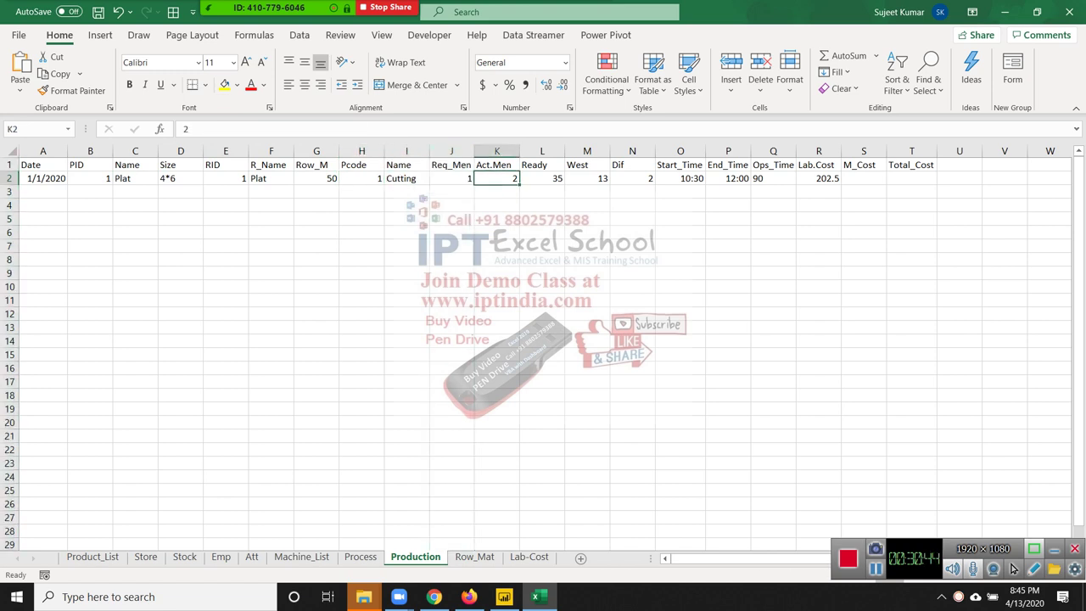
pyautogui.press('Right')
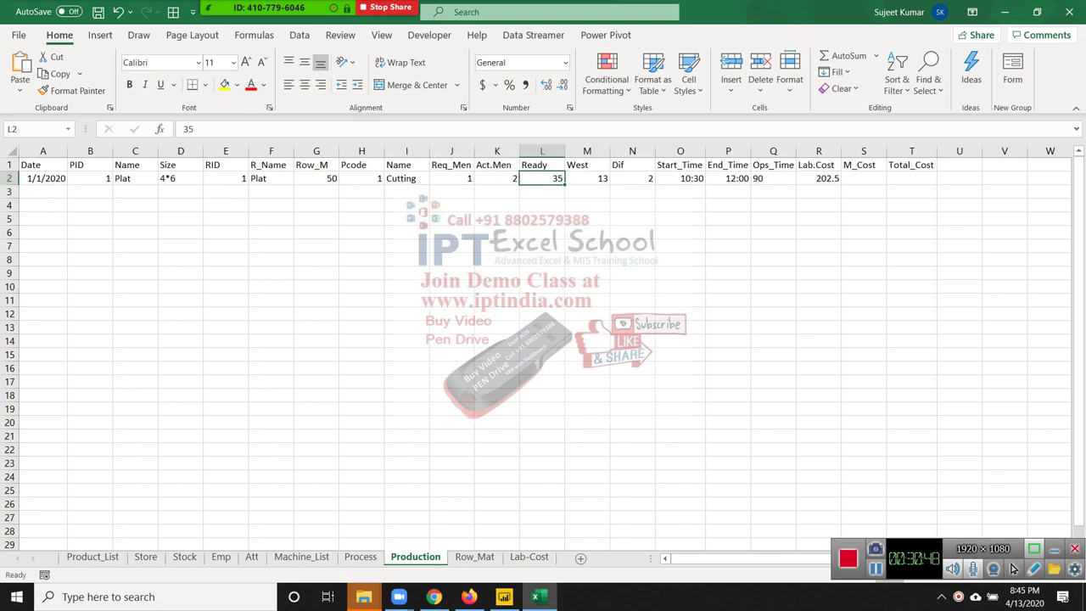
pyautogui.press('Right')
pyautogui.press('Right')
pyautogui.press('Right')
pyautogui.press('Right')
pyautogui.press('Right')
pyautogui.press('Right')
# - Insert a blank column S before M_Cost and enter the header Mcode in S1
pyautogui.press('Left')
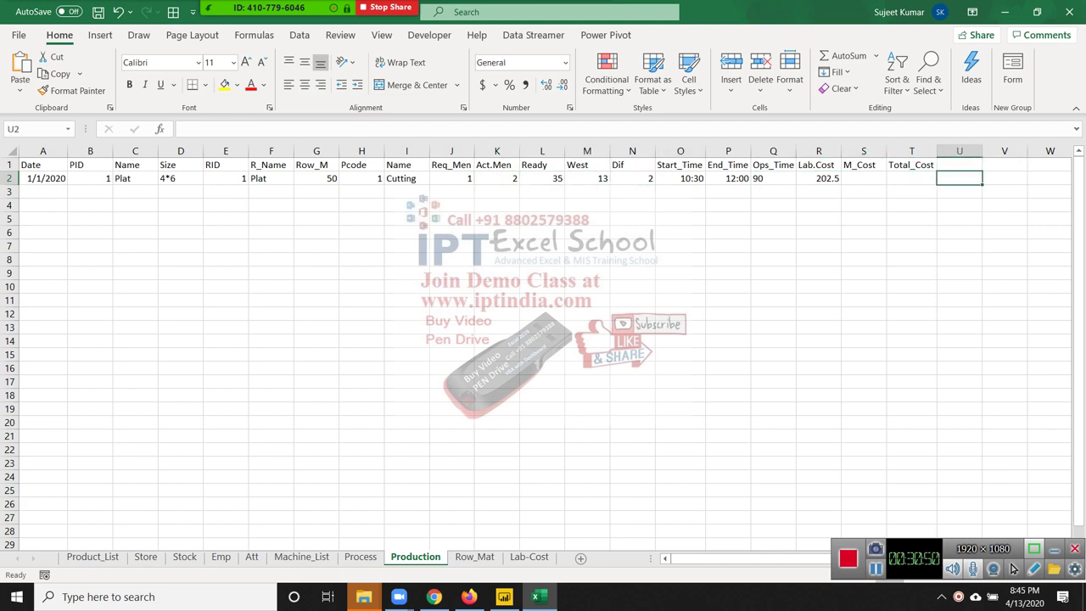
pyautogui.press('Left')
pyautogui.press('Left')
pyautogui.hotkey('ctrl', 'space')
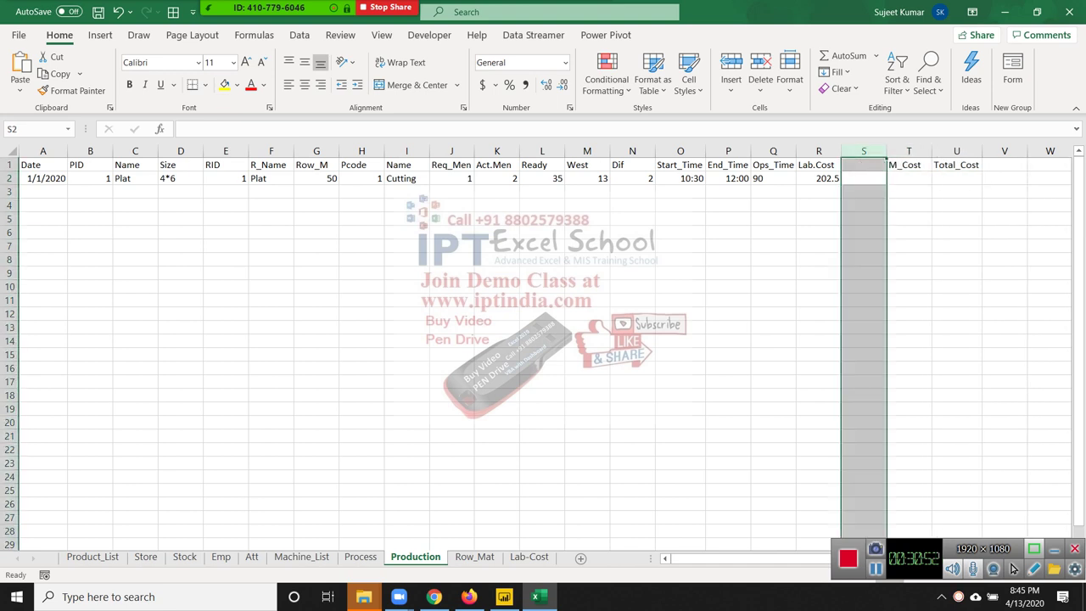
pyautogui.hotkey('ctrl', 'shift', '+')
pyautogui.press('Up')
pyautogui.write('MC')
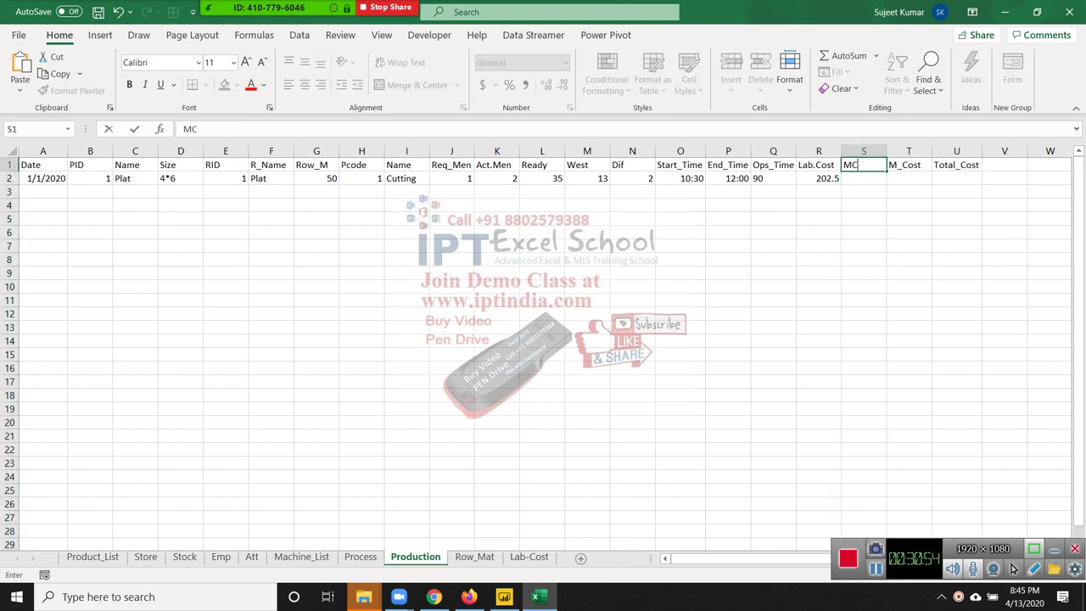
pyautogui.press('BackSpace')
pyautogui.write('C')
pyautogui.write('ode')
pyautogui.press('Return')
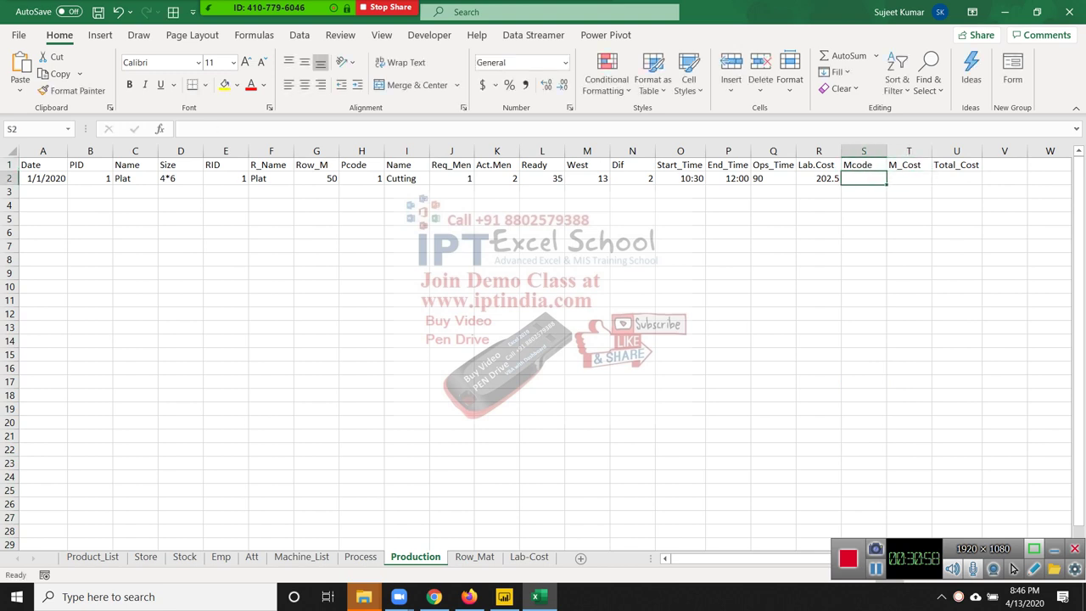
pyautogui.write('=')
pyautogui.press('Escape')
# - In T2, enter =VLOOKUP(S2,Machine_List!A:J,9,0) to fetch the machine cost
pyautogui.press('Right')
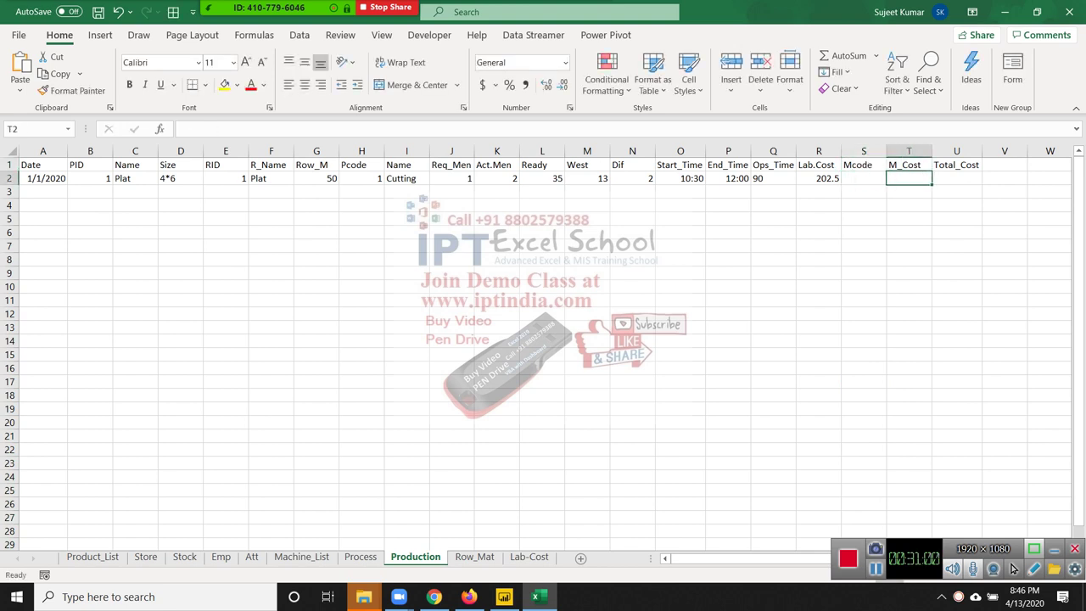
pyautogui.write('=vl')
pyautogui.press('Tab')
pyautogui.press('Left')
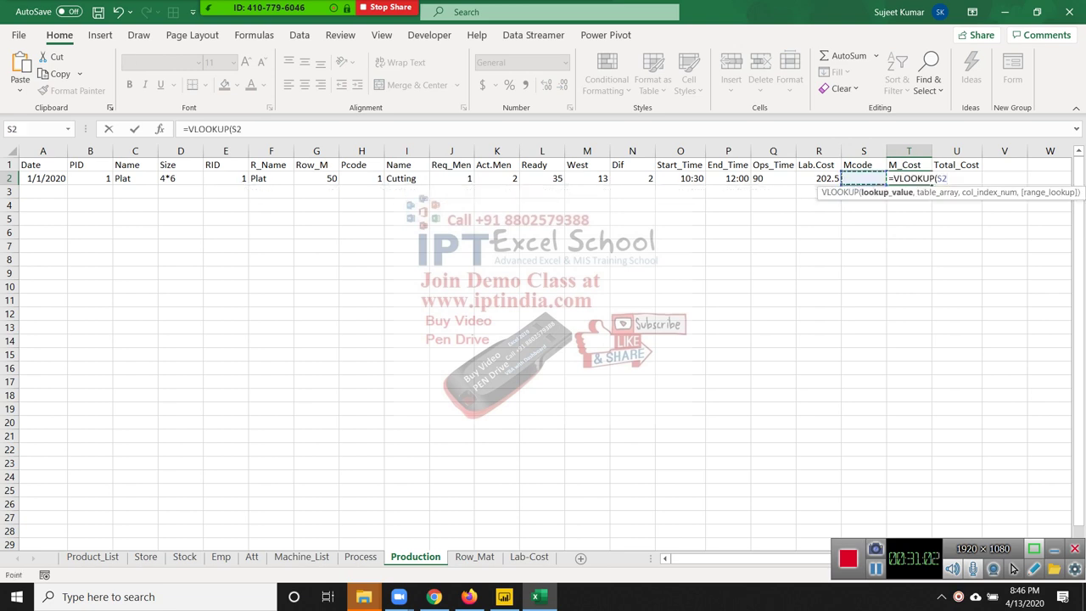
pyautogui.write(',')
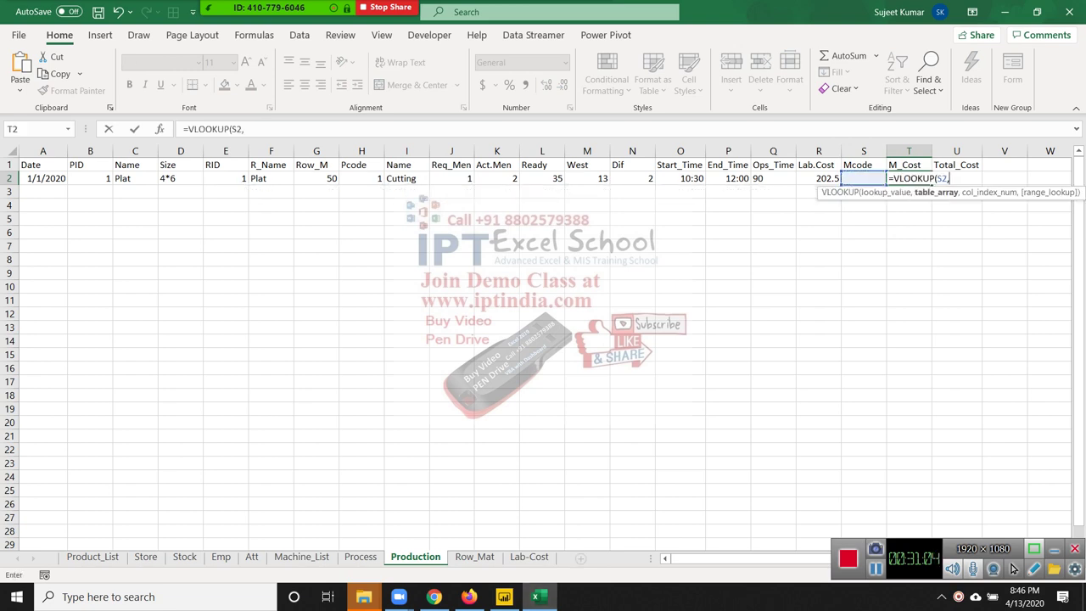
pyautogui.hotkey('ctrl', 'pagedown')
pyautogui.hotkey('ctrl', 'pagedown')
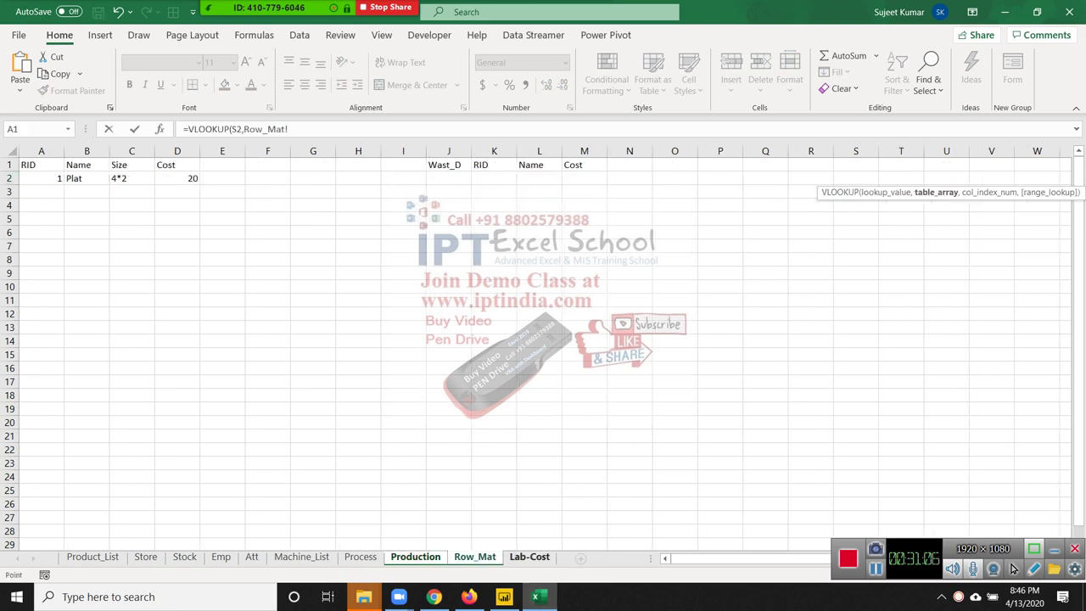
pyautogui.hotkey('ctrl', 'pageup')
pyautogui.hotkey('ctrl', 'pageup')
pyautogui.hotkey('ctrl', 'pageup')
pyautogui.hotkey('ctrl', 'pageup')
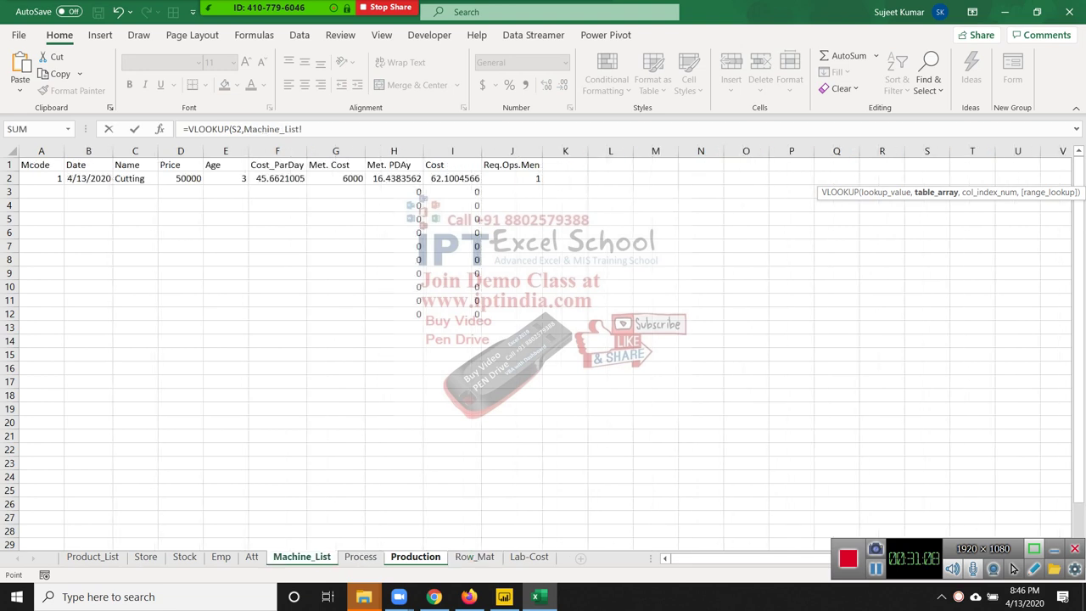
pyautogui.hotkey('ctrl', 'space')
pyautogui.hotkey('shift', 'Right')
pyautogui.hotkey('shift', 'Right')
pyautogui.hotkey('shift', 'Right')
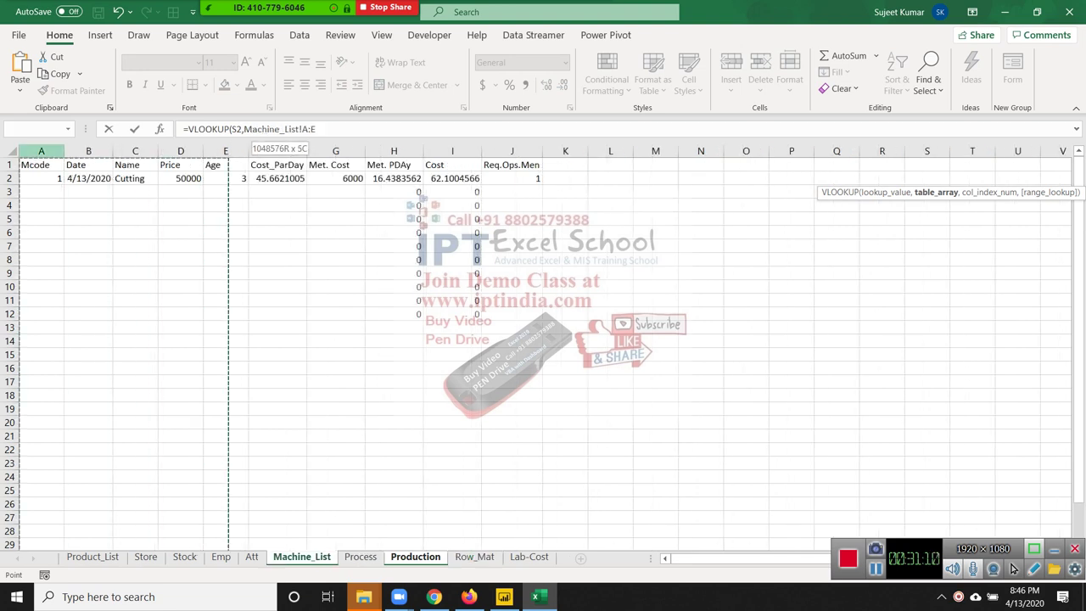
pyautogui.hotkey('shift', 'Right')
pyautogui.hotkey('shift', 'Right')
pyautogui.hotkey('shift', 'Right')
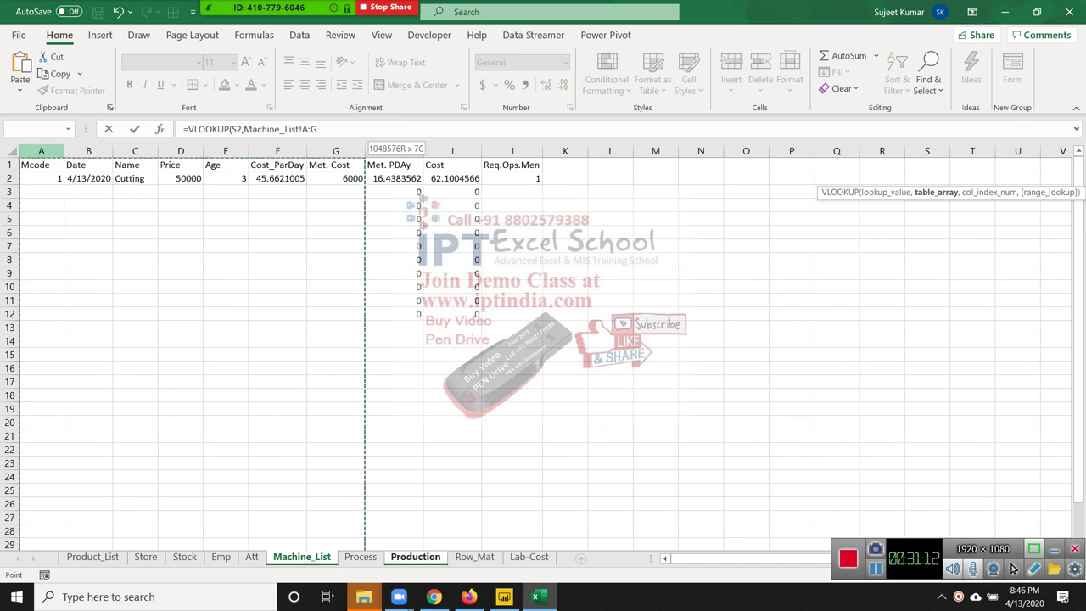
pyautogui.hotkey('shift', 'Right')
pyautogui.hotkey('shift', 'Right')
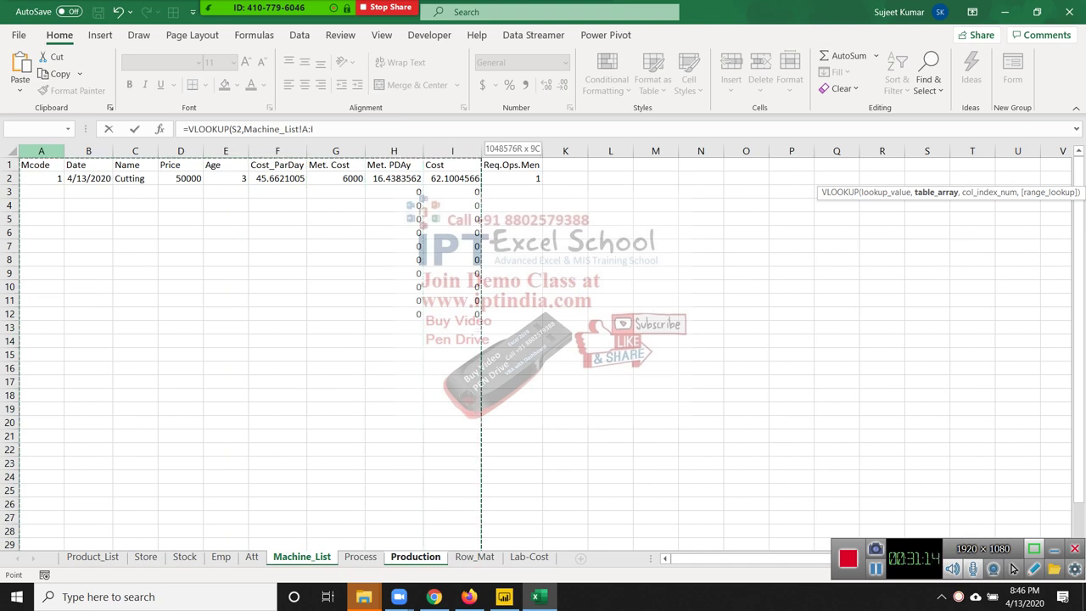
pyautogui.hotkey('shift', 'Right')
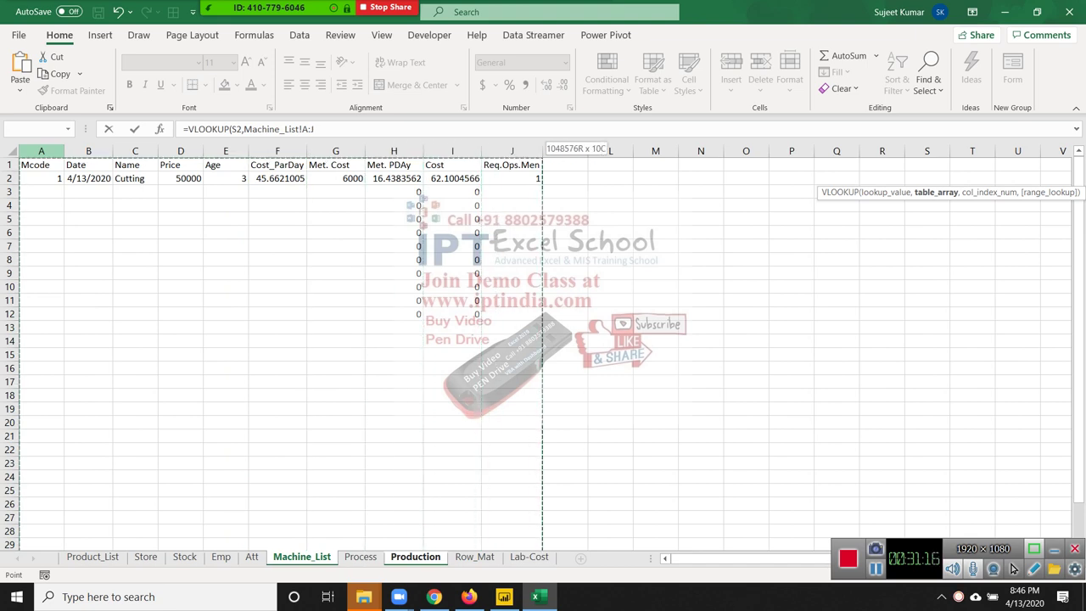
pyautogui.write(',9,')
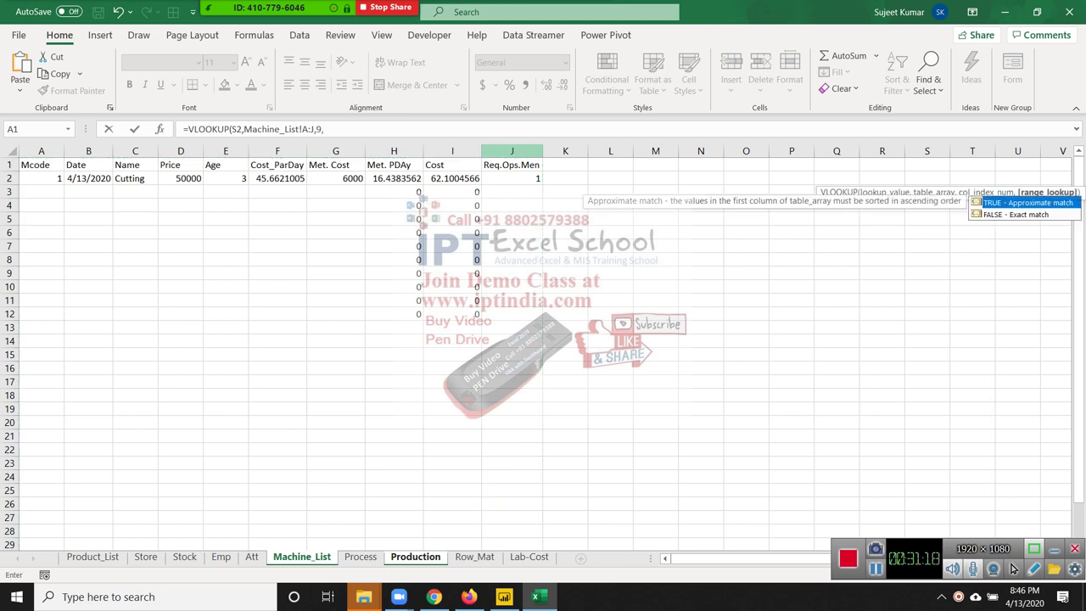
pyautogui.write('0)')
pyautogui.press('Return')
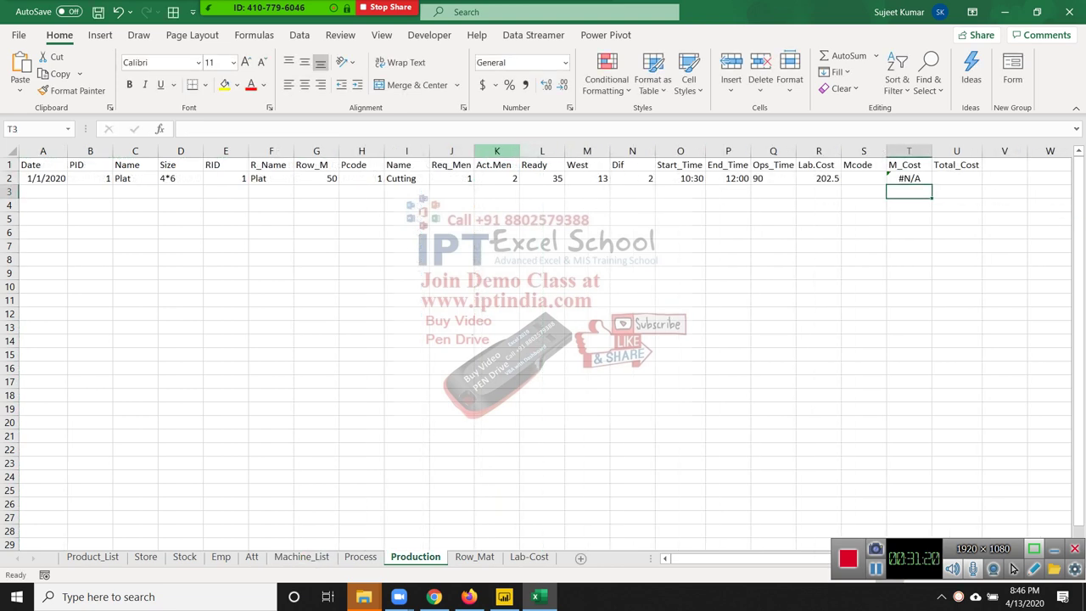
# - Enter Mcode 1 in S2 and confirm M_Cost returns 62.10046
pyautogui.press('Left')
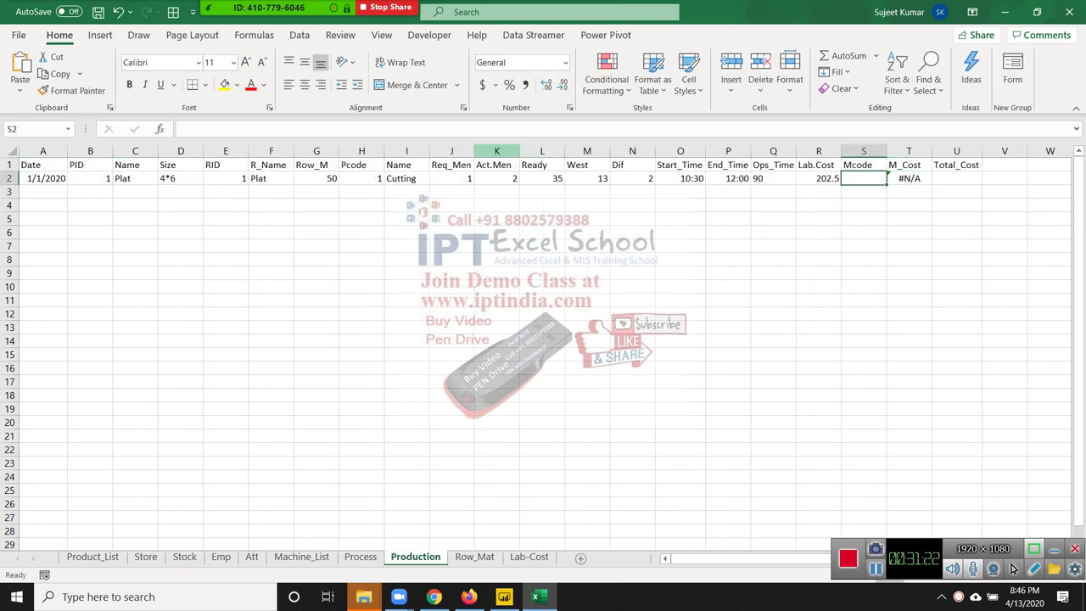
pyautogui.write('1')
pyautogui.press('Return')
pyautogui.press('Up')
pyautogui.press('Right')
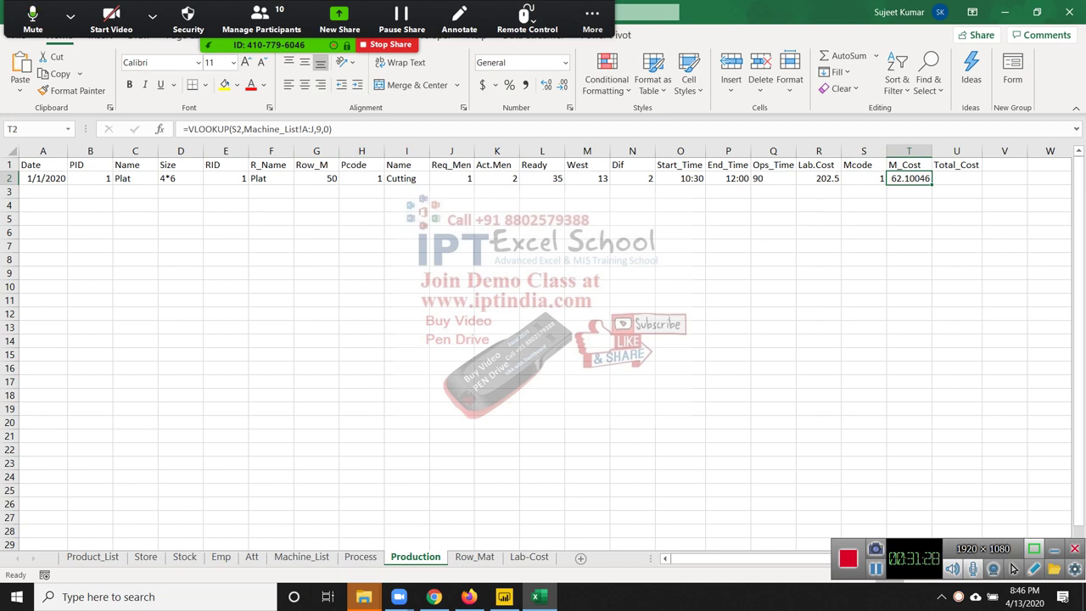
pyautogui.click(339, 129)
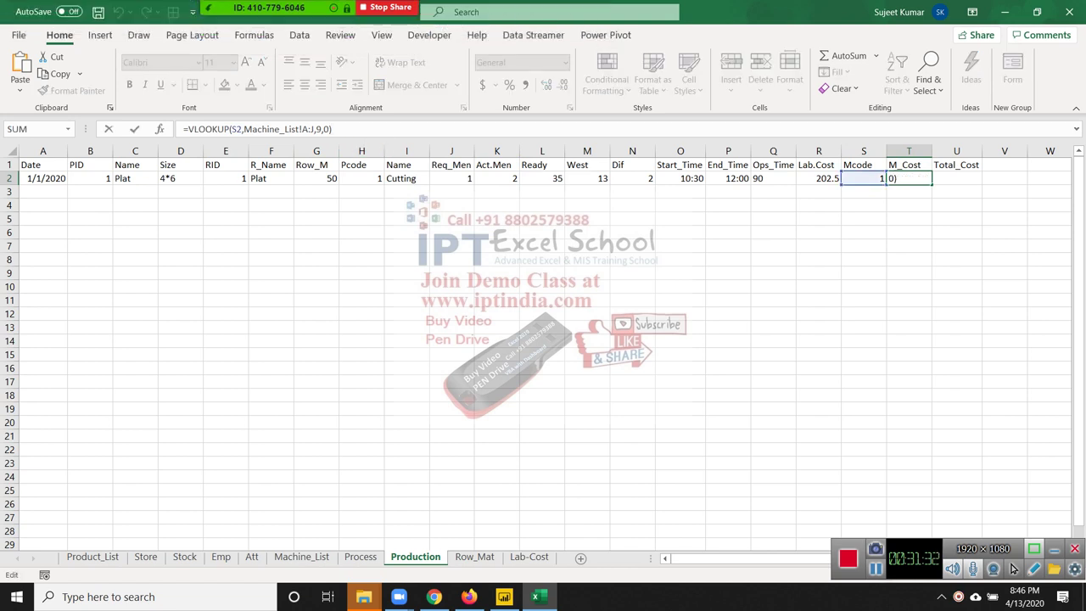
pyautogui.hotkey('ctrl', 'Return')
pyautogui.click(530, 556)
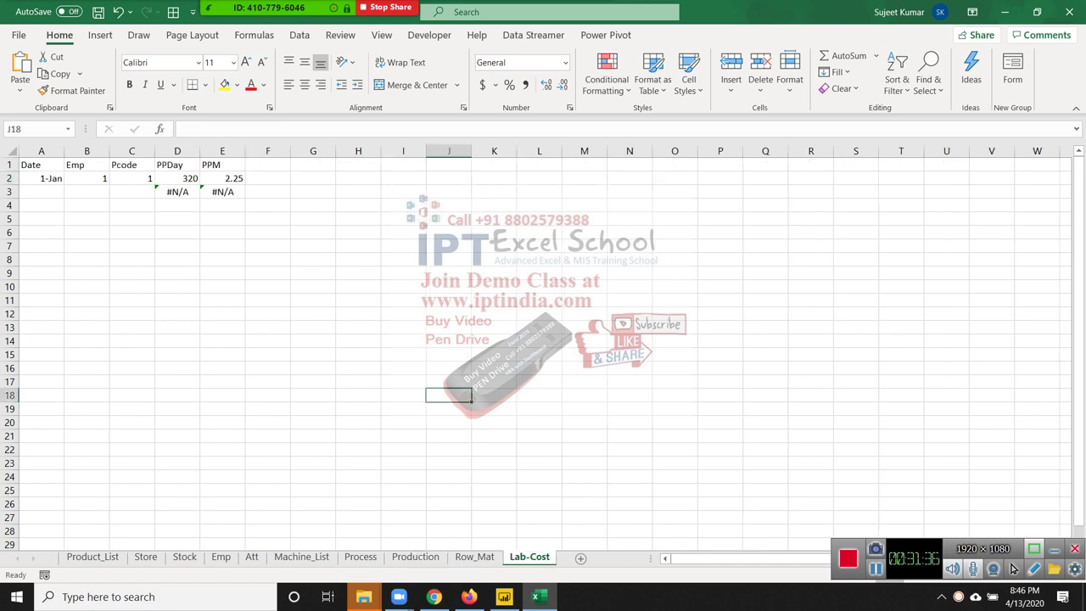
pyautogui.click(222, 178)
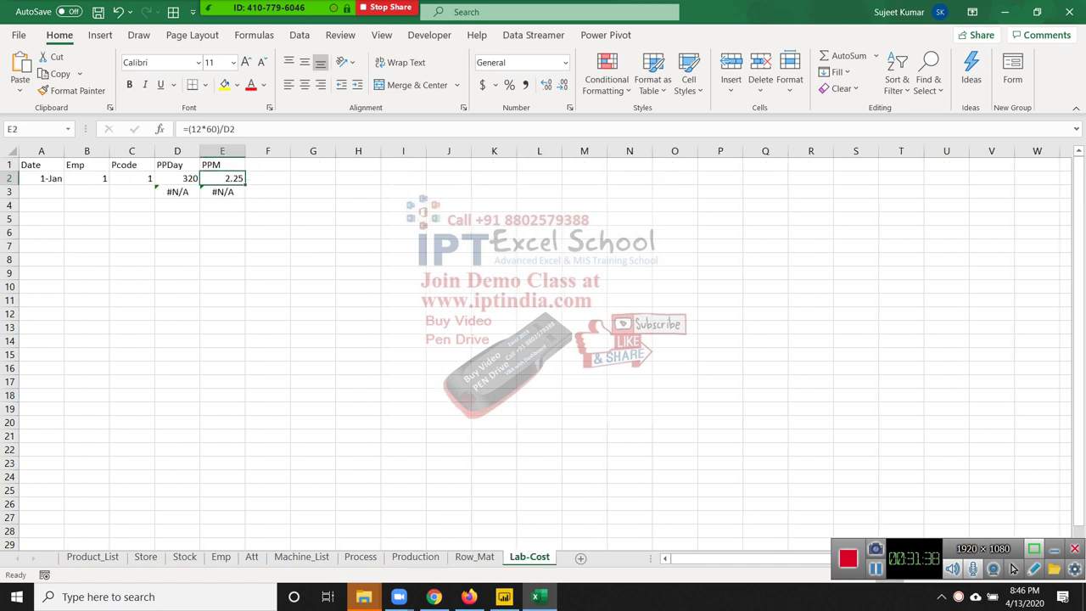
pyautogui.press('F2')
pyautogui.press('BackSpace')
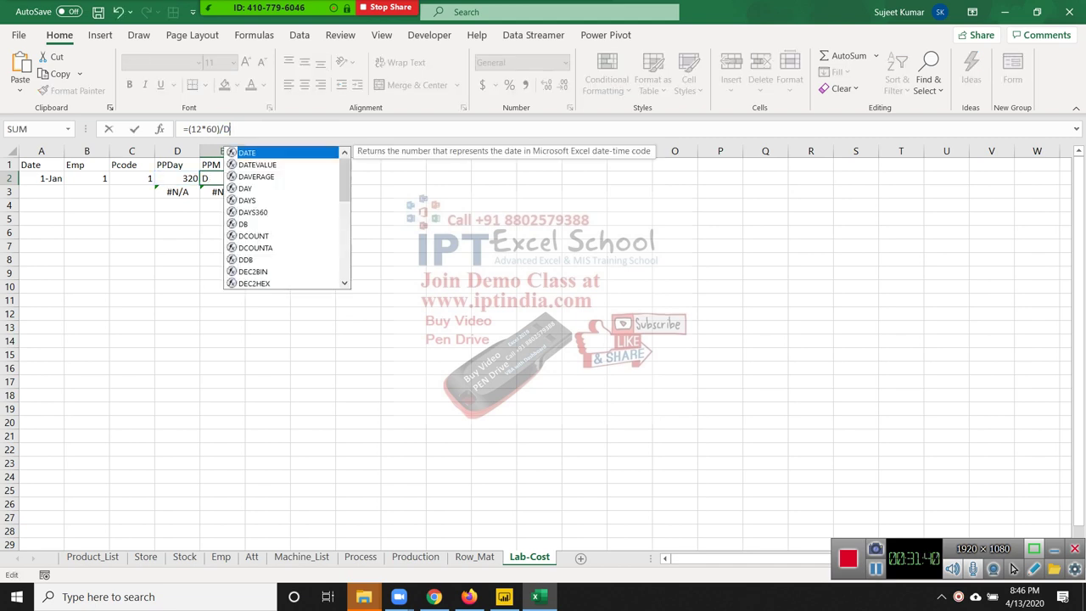
pyautogui.press('BackSpace')
pyautogui.write('D2')
pyautogui.press('Return')
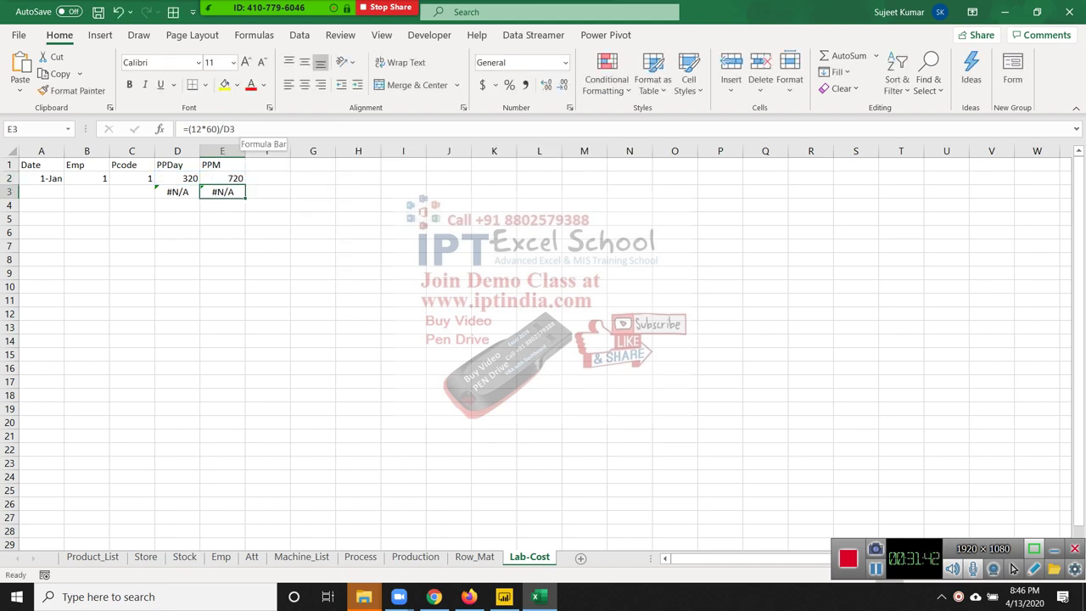
pyautogui.press('Up')
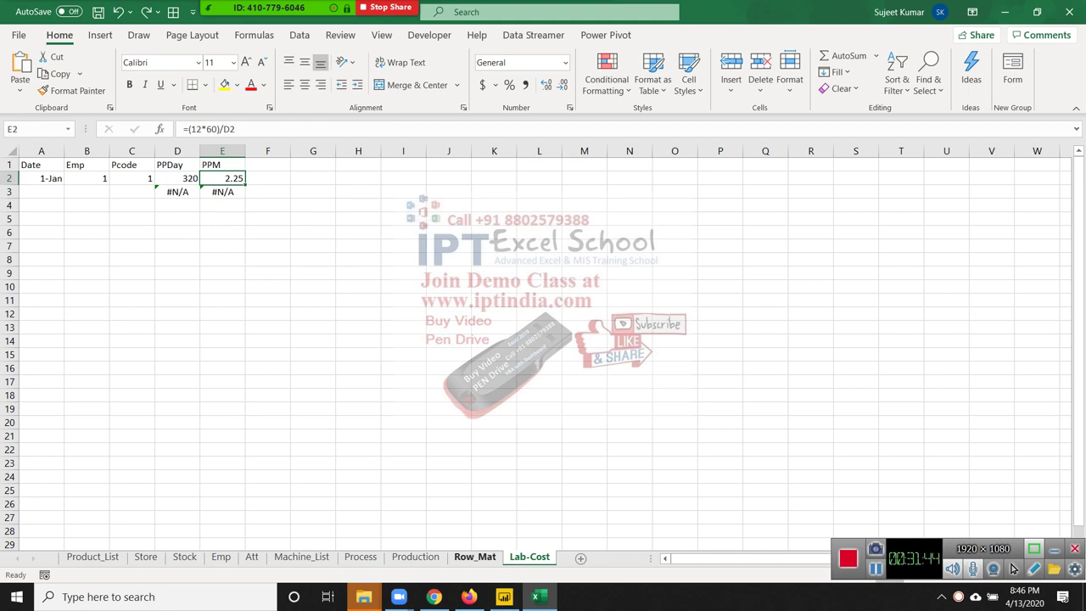
pyautogui.click(415, 557)
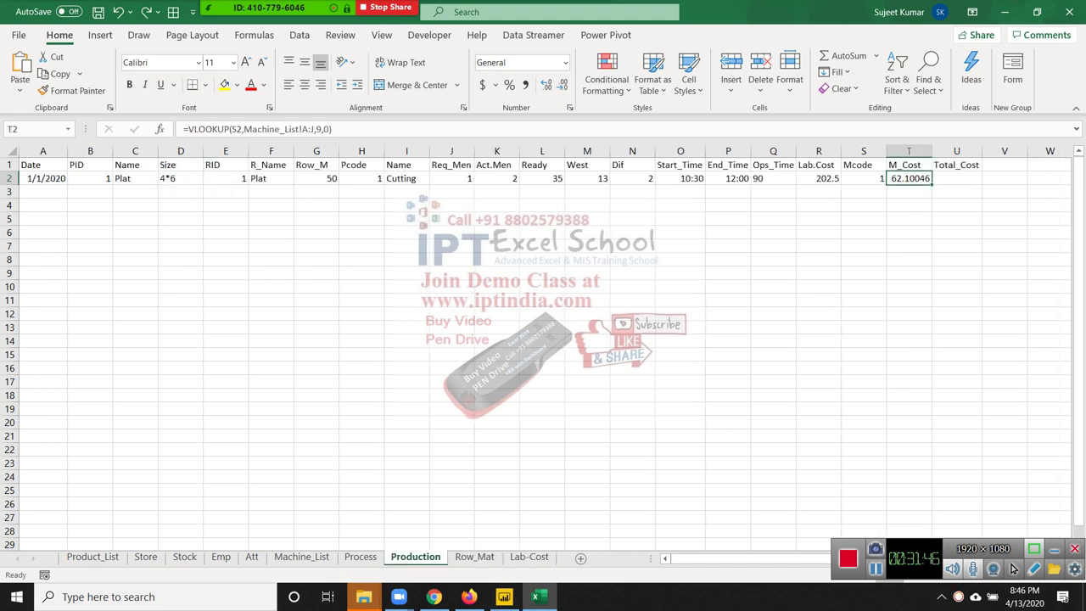
# - Wrap the M_Cost lookup in parentheses and divide it by 720
pyautogui.press('F2')
pyautogui.press('Home')
pyautogui.press('Right')
pyautogui.write('(')
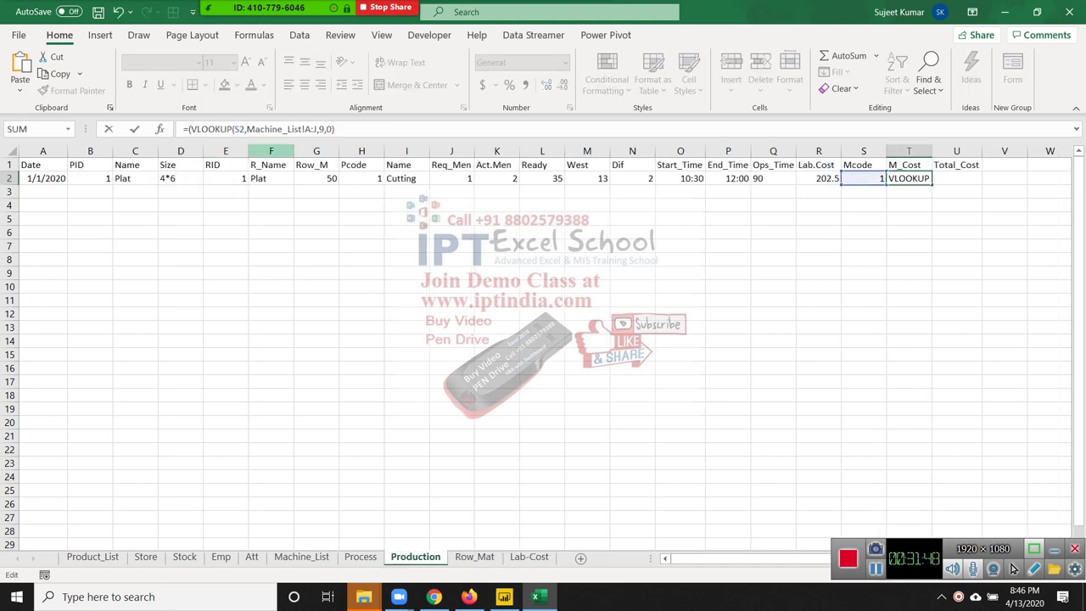
pyautogui.press('End')
pyautogui.write(')')
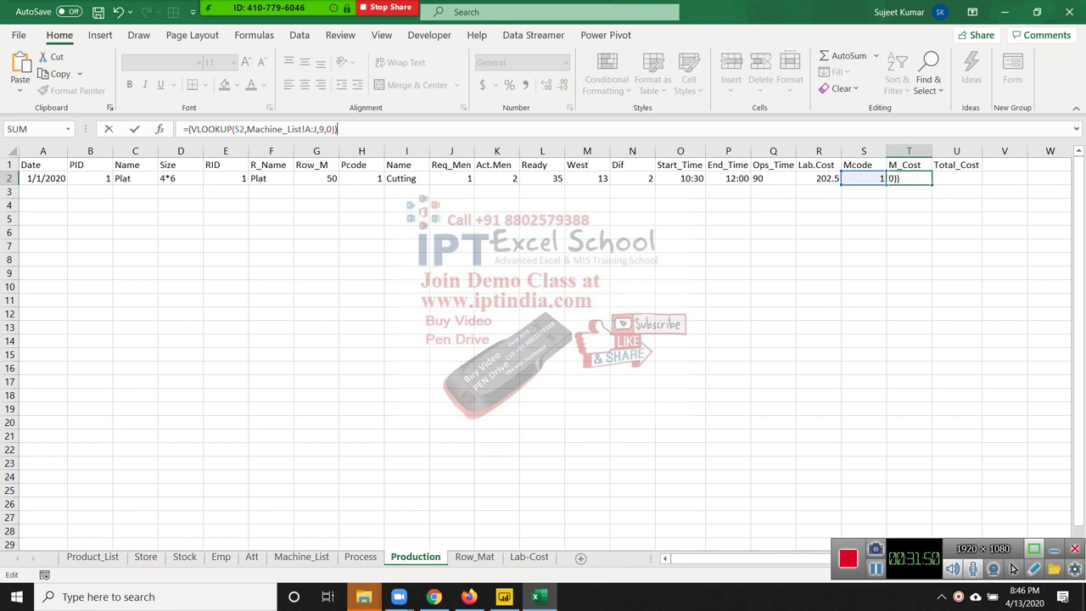
pyautogui.write('/720')
pyautogui.hotkey('ctrl', 'Return')
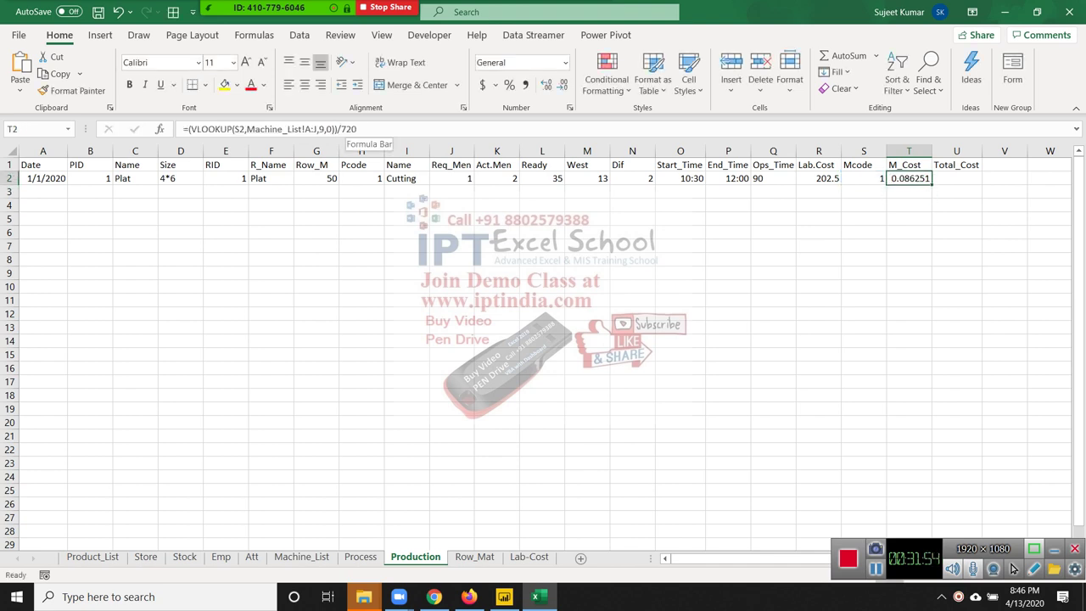
# - Multiply the M_Cost result by Ops_Time in Q2, replacing a temporary fixed 9
pyautogui.click(187, 129)
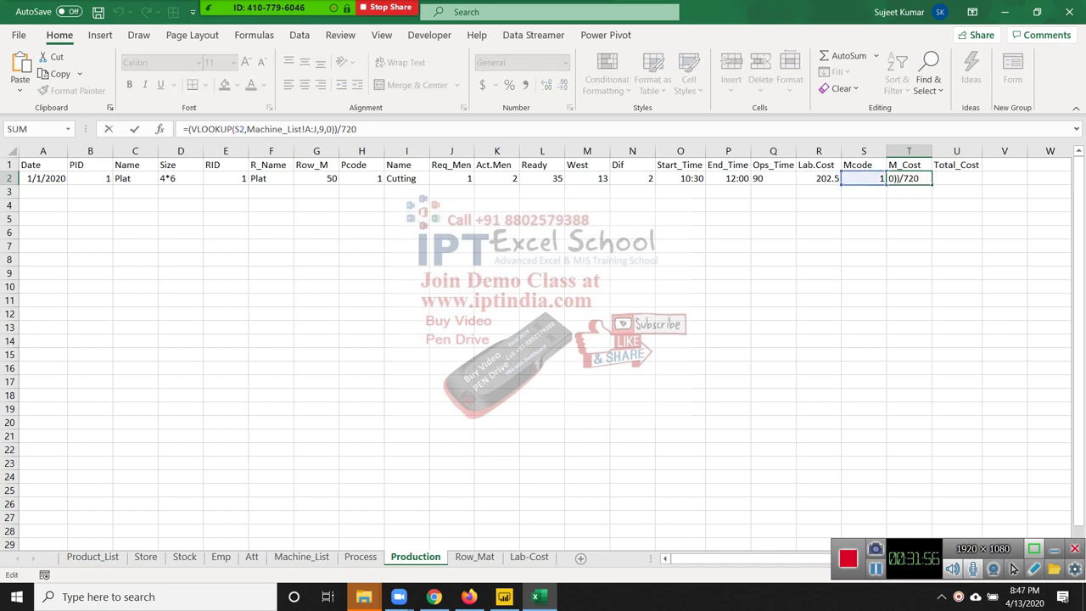
pyautogui.write('(')
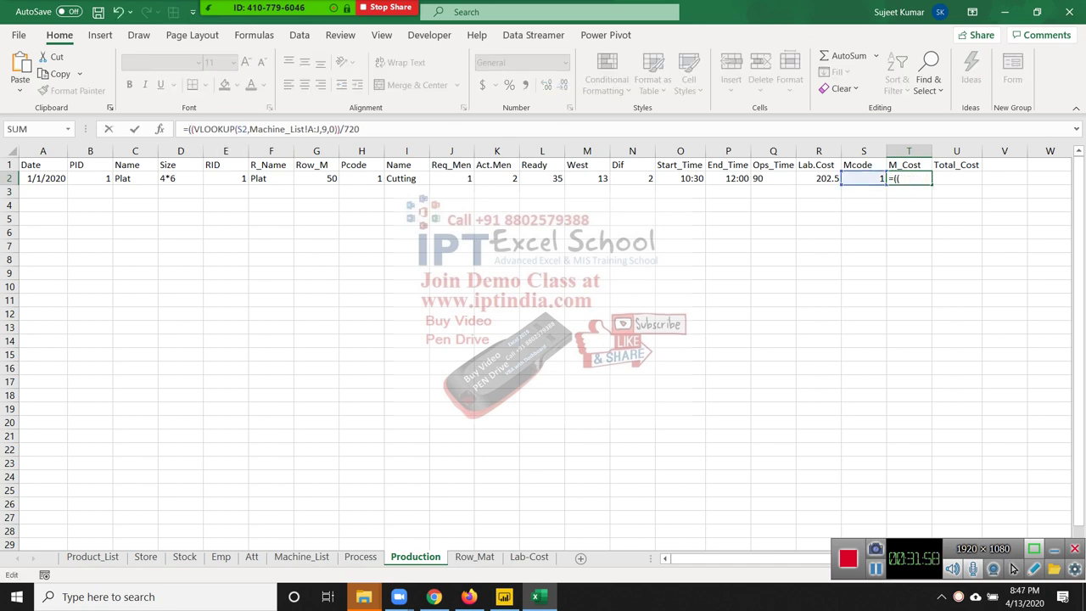
pyautogui.press('End')
pyautogui.write(')*9')
pyautogui.click(773, 178)
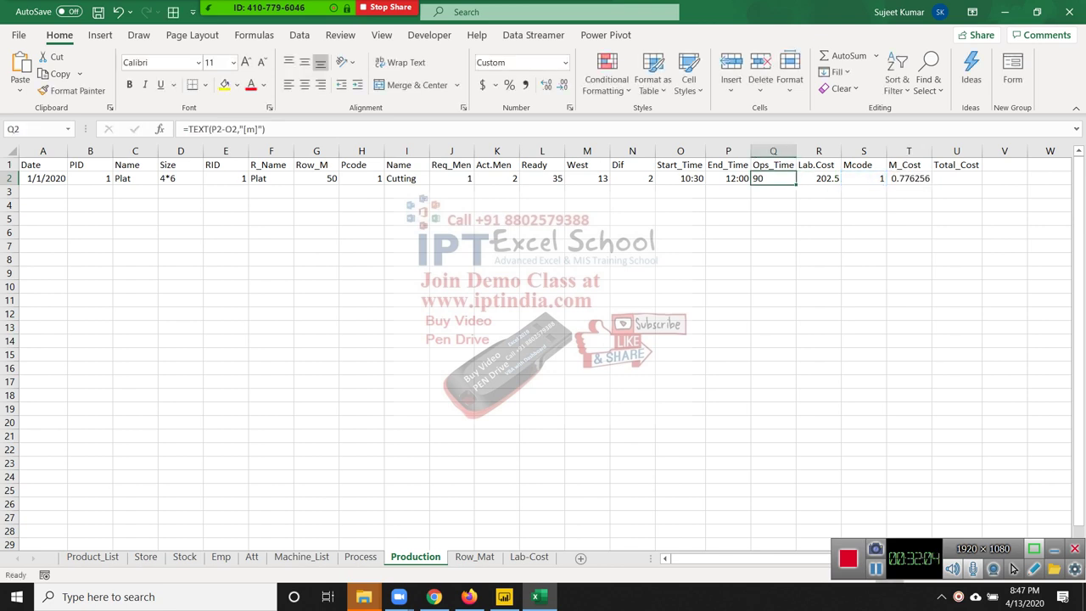
pyautogui.click(908, 178)
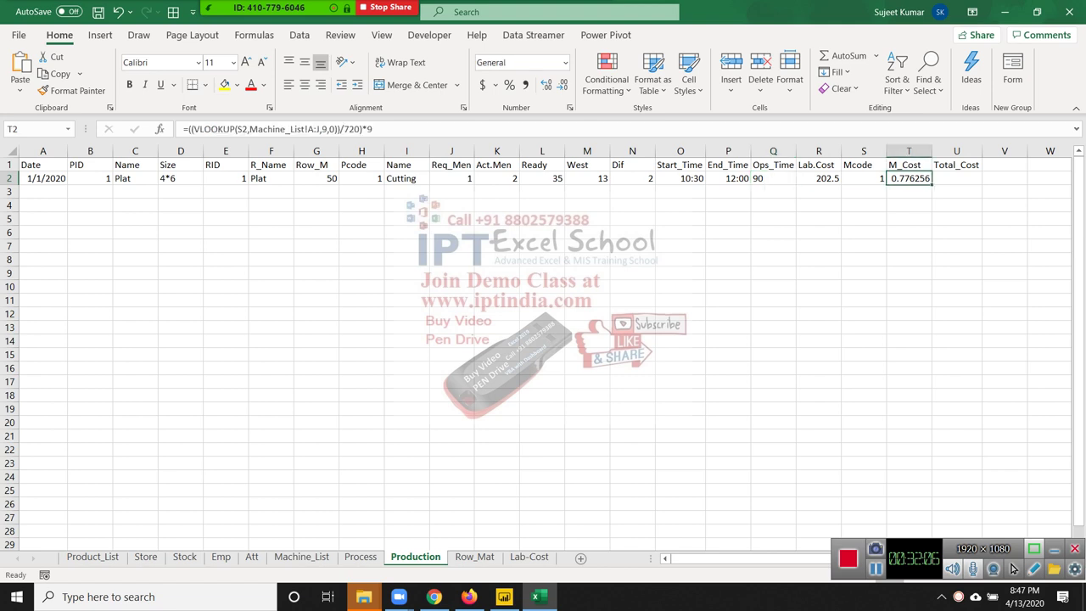
pyautogui.press('F2')
pyautogui.press('BackSpace')
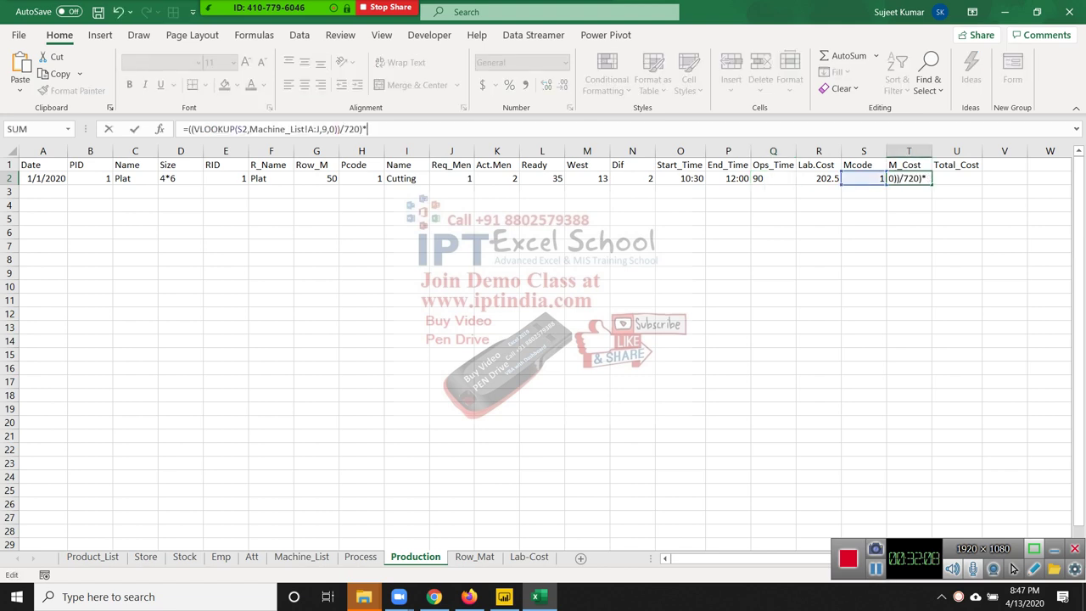
pyautogui.write('q2')
pyautogui.press('Return')
pyautogui.press('Up')
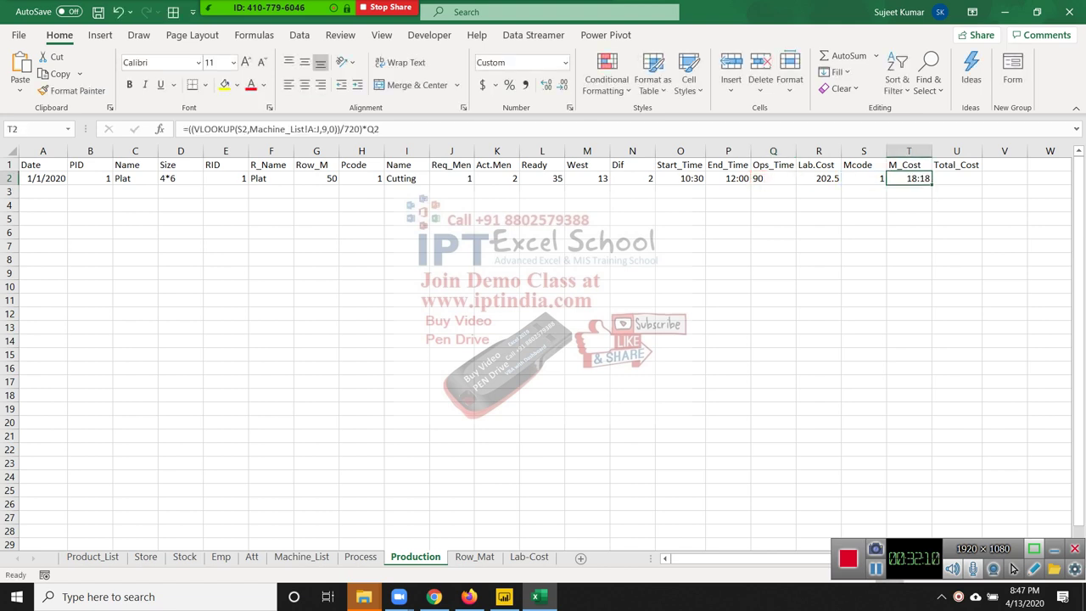
pyautogui.press('Right')
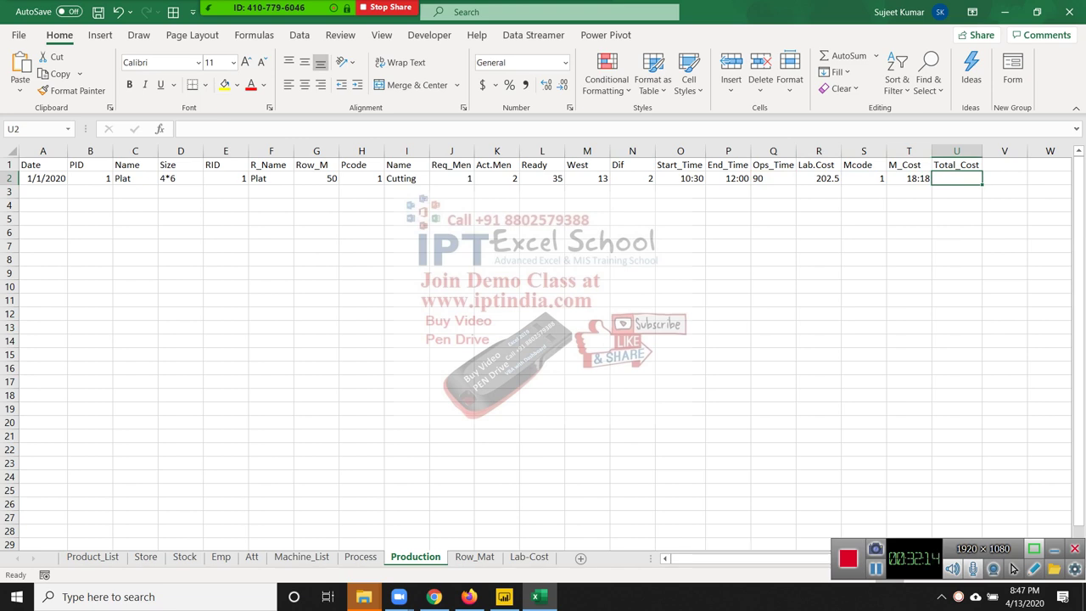
# - Enter =R2+T2 in U2 so Total_Cost adds Lab.Cost and M_Cost
pyautogui.write('=')
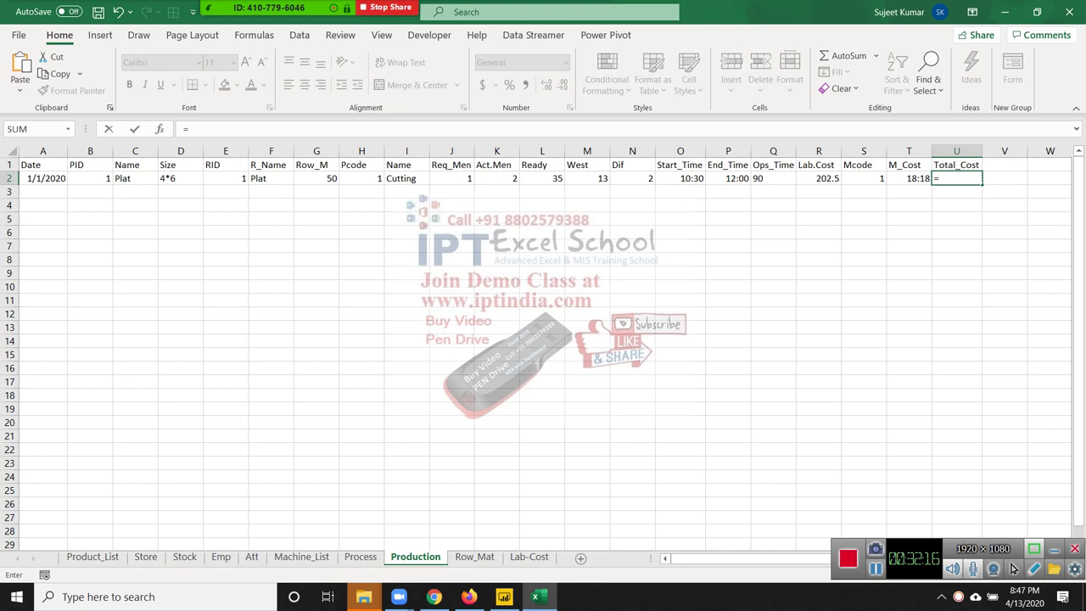
pyautogui.press('Left')
pyautogui.press('Left')
pyautogui.press('Left')
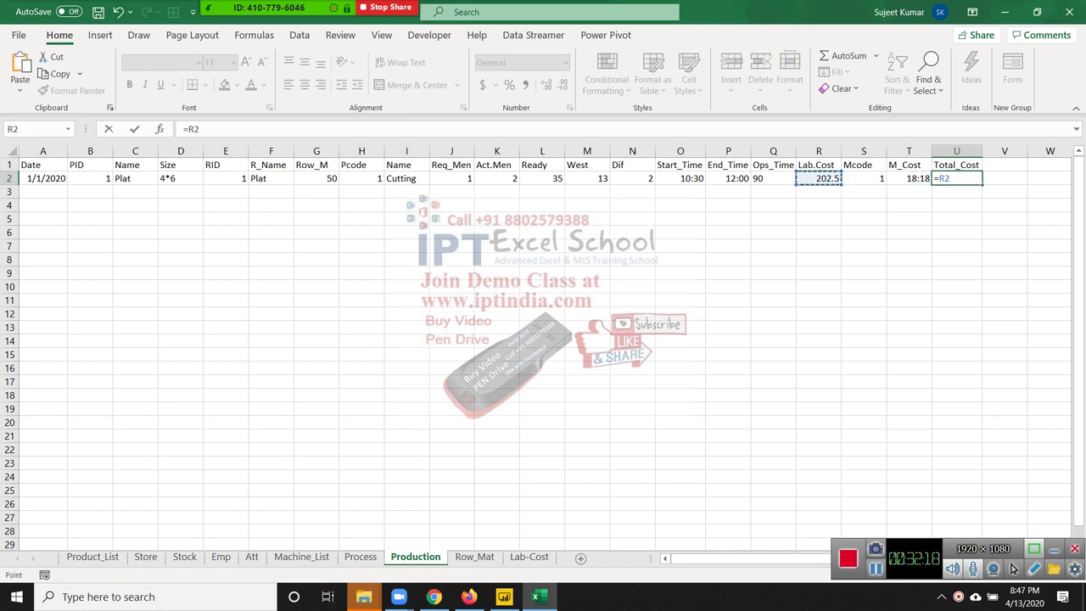
pyautogui.write('+')
pyautogui.press('Left')
pyautogui.press('Return')
pyautogui.press('Up')
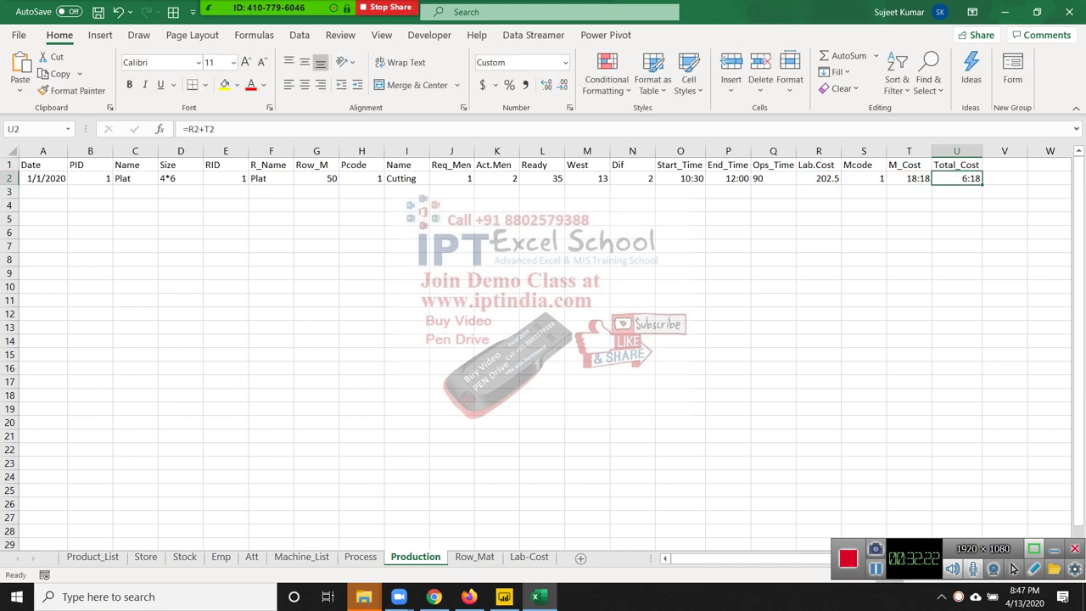
pyautogui.press('Right')
pyautogui.press('Up')
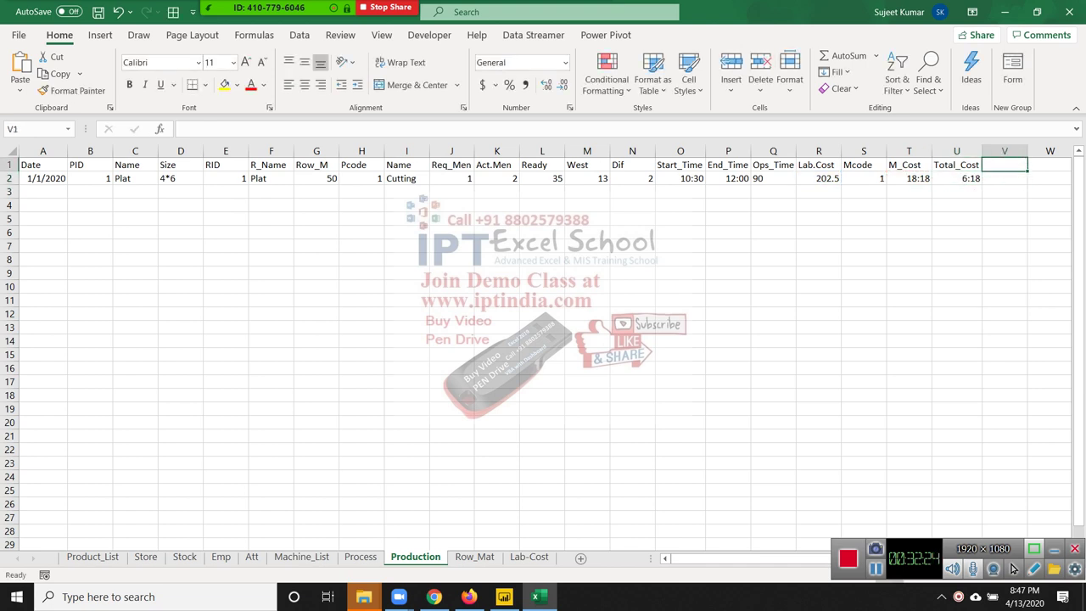
# - After checking Row_Mat, format M_Cost and Total_Cost as General numbers (7.762557, 210.26256)
pyautogui.hotkey('ctrl', 'pagedown')
pyautogui.hotkey('ctrl', 'pageup')
pyautogui.hscroll(1, 1012, 568)
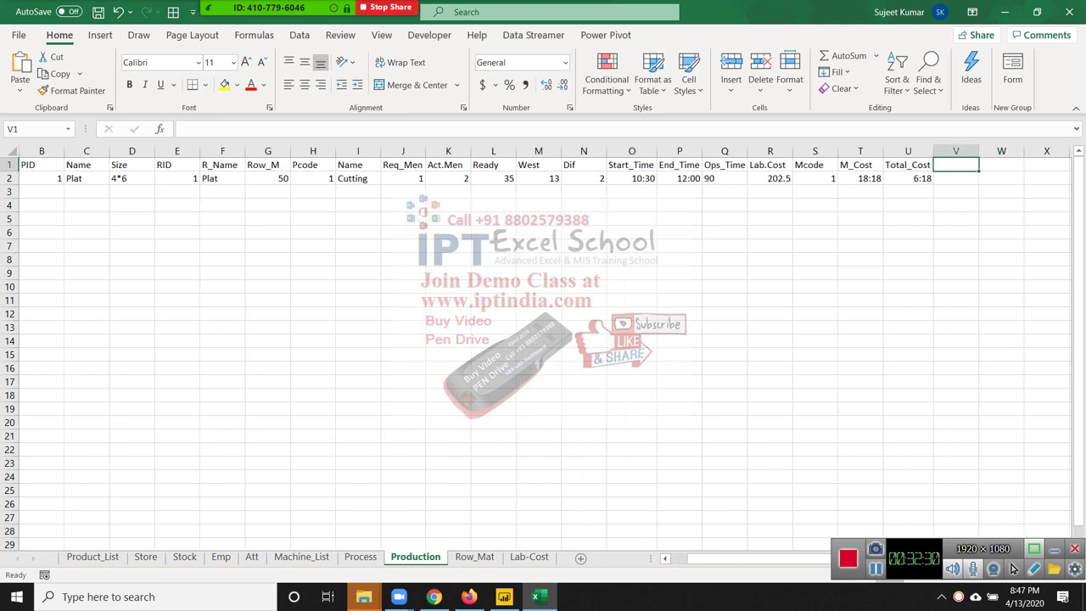
pyautogui.hotkey('ctrl', 'pagedown')
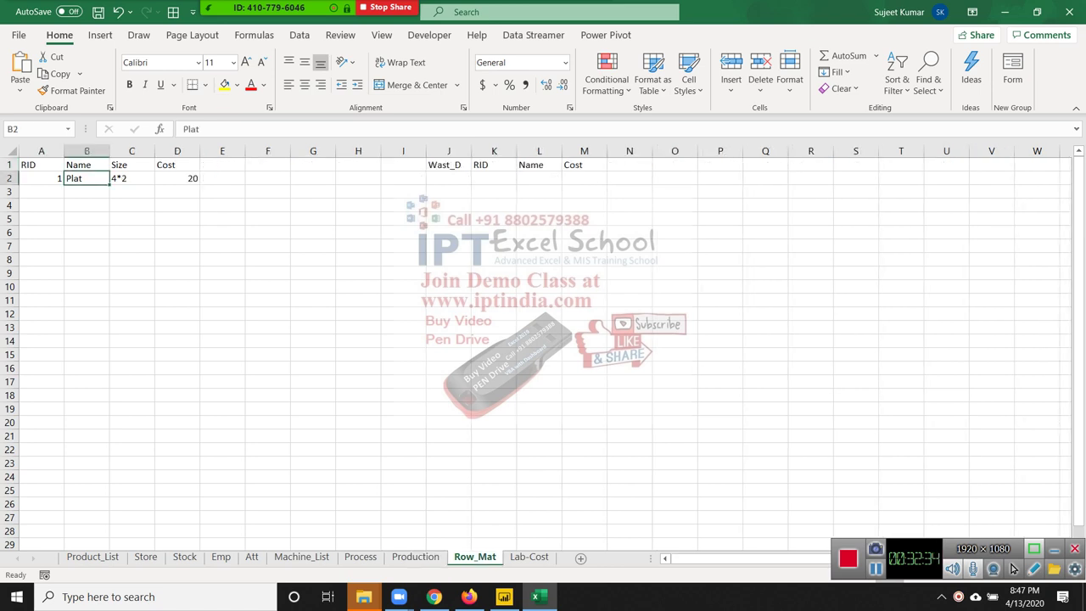
pyautogui.hotkey('ctrl', 'pageup')
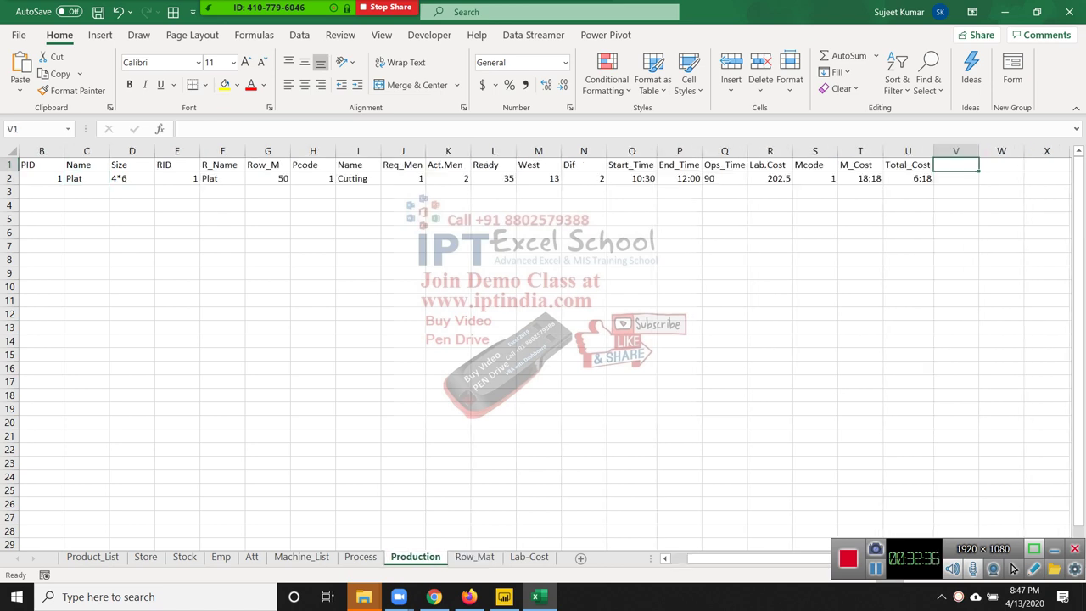
pyautogui.press('Down')
pyautogui.press('Left')
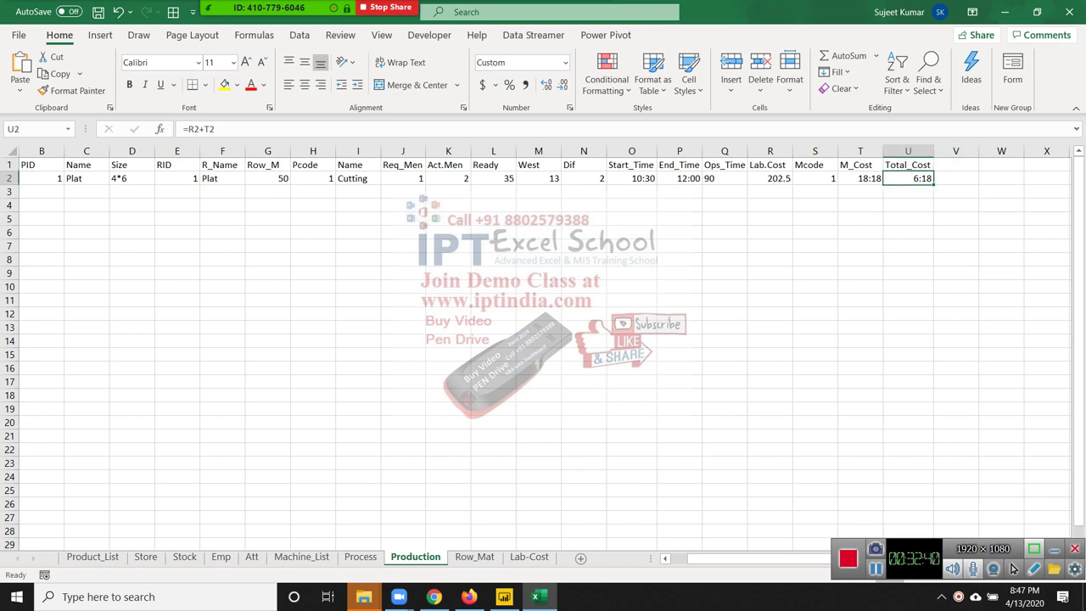
pyautogui.press('Left')
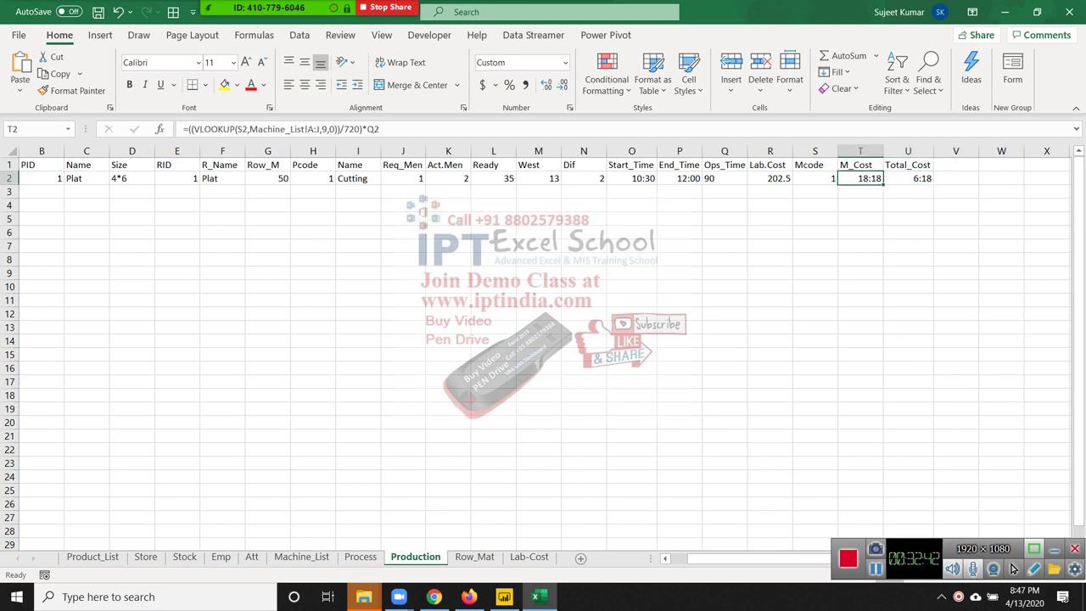
pyautogui.hotkey('ctrl', 'shift', '~')
pyautogui.press('Right')
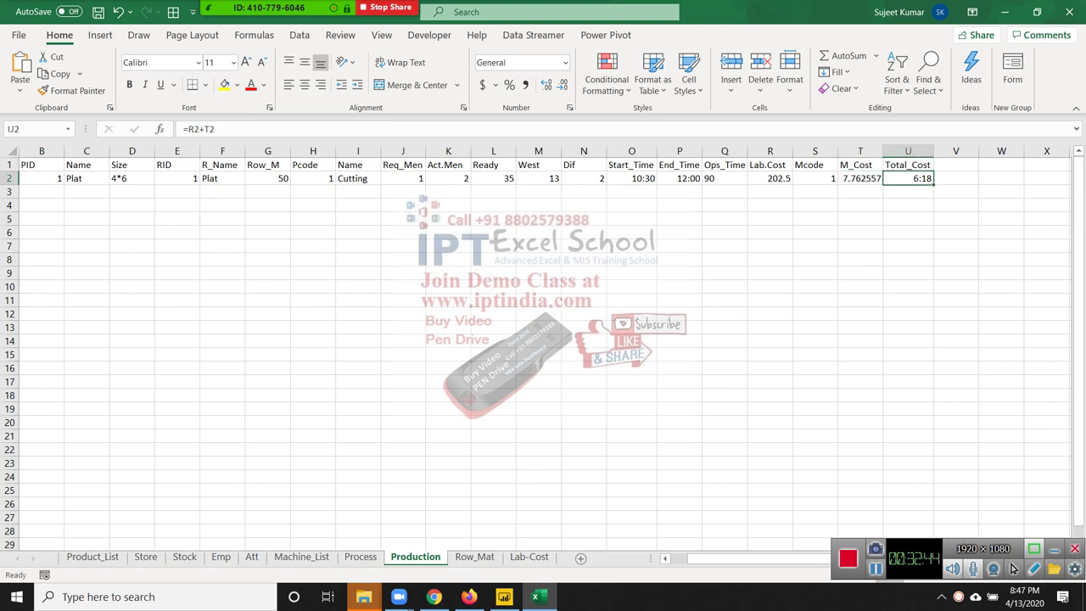
pyautogui.hotkey('ctrl', 'shift', '~')
# - Add headers RID and Code in V1:W1 and enter RID 1 in V2
pyautogui.press('Up')
pyautogui.press('Right')
pyautogui.write('R')
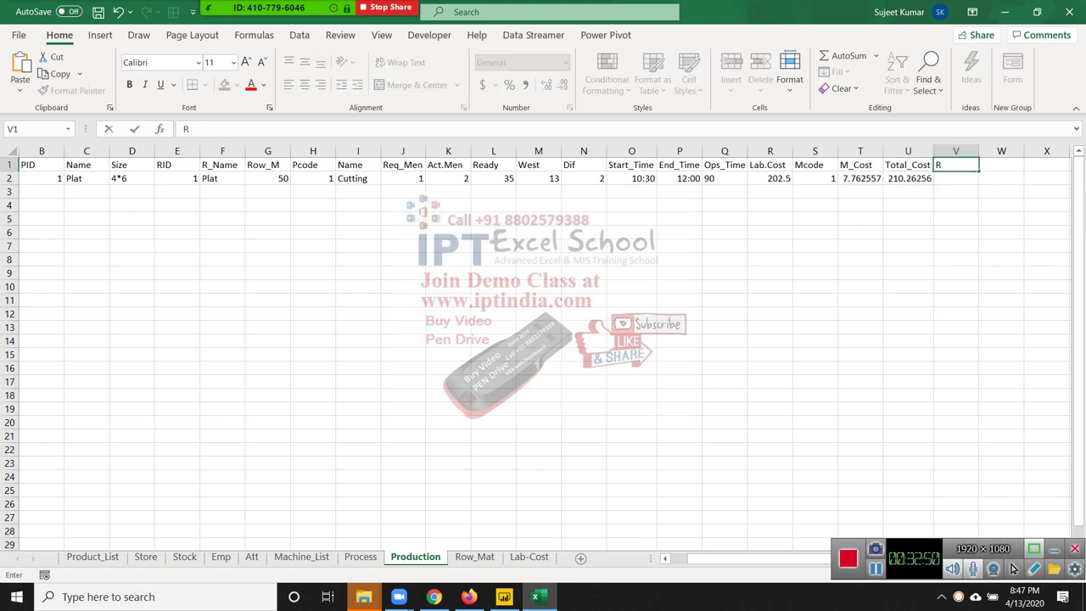
pyautogui.write('ID')
pyautogui.press('Tab')
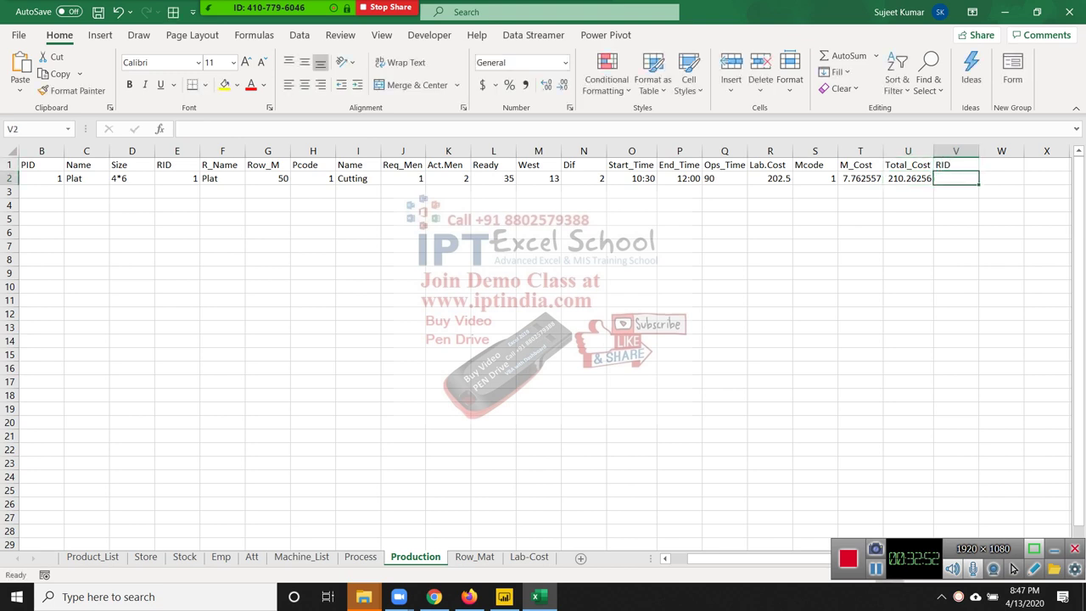
pyautogui.write('Code')
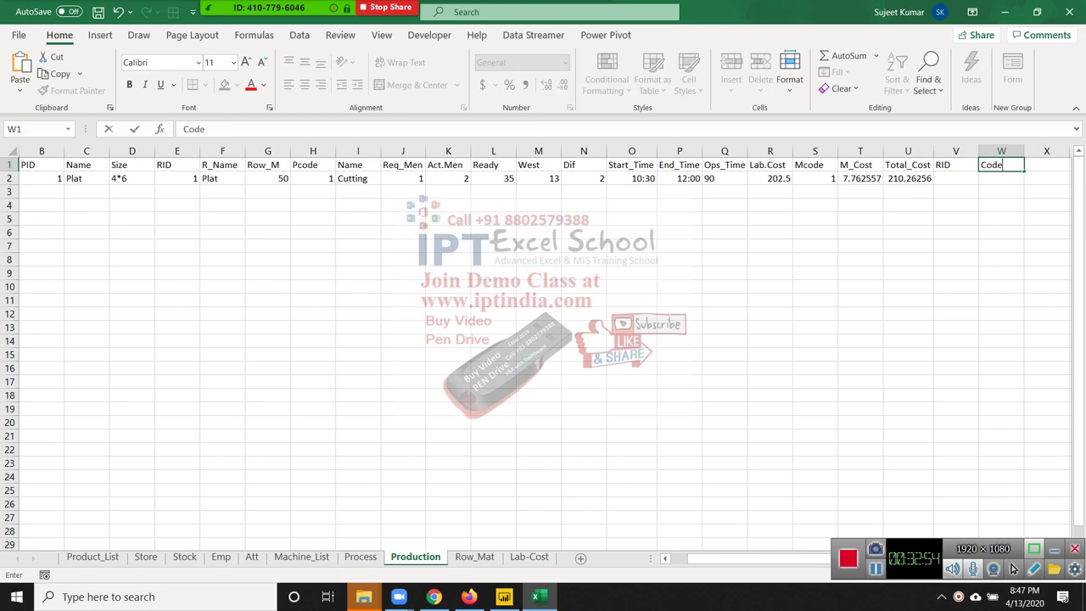
pyautogui.press('Return')
pyautogui.write('1')
pyautogui.press('Tab')
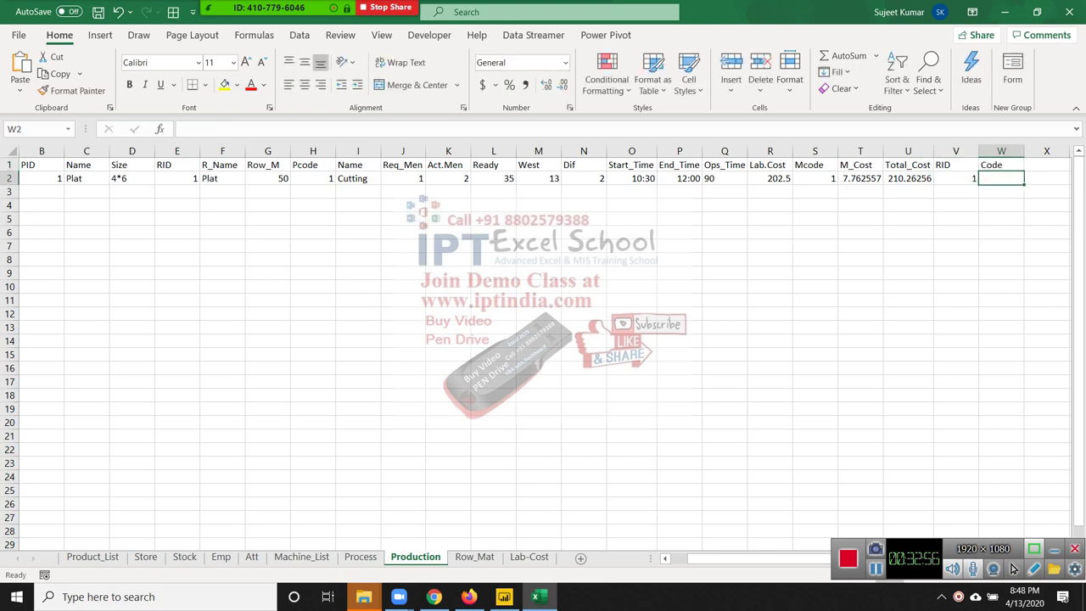
# - In W2, enter =VLOOKUP(V2,Row_Mat!A:D,4,0), returning a cost of 20
pyautogui.write('=vl')
pyautogui.press('Tab')
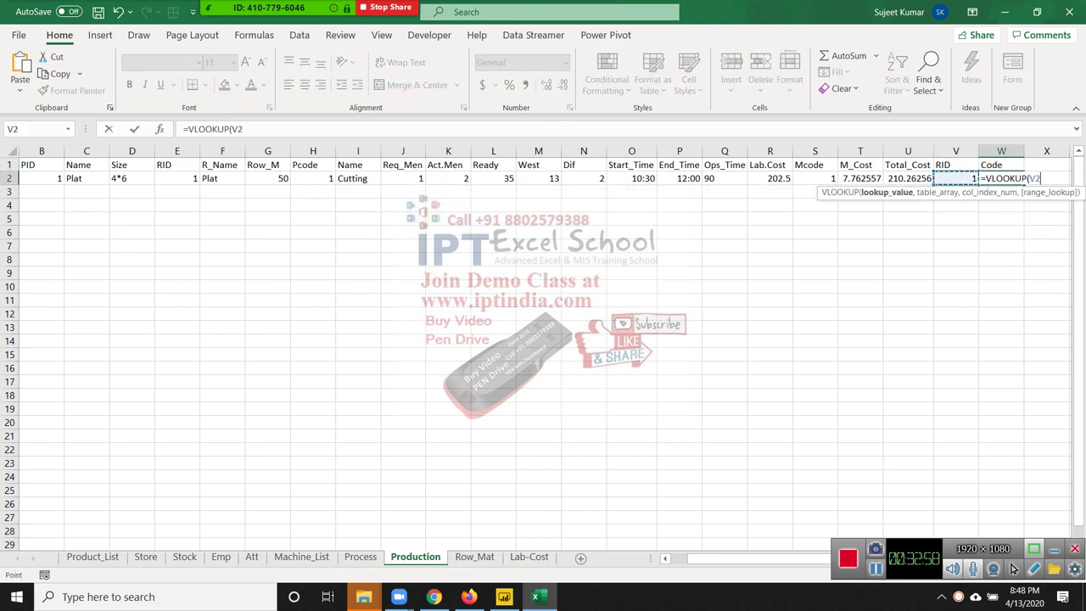
pyautogui.press('Left')
pyautogui.write(',')
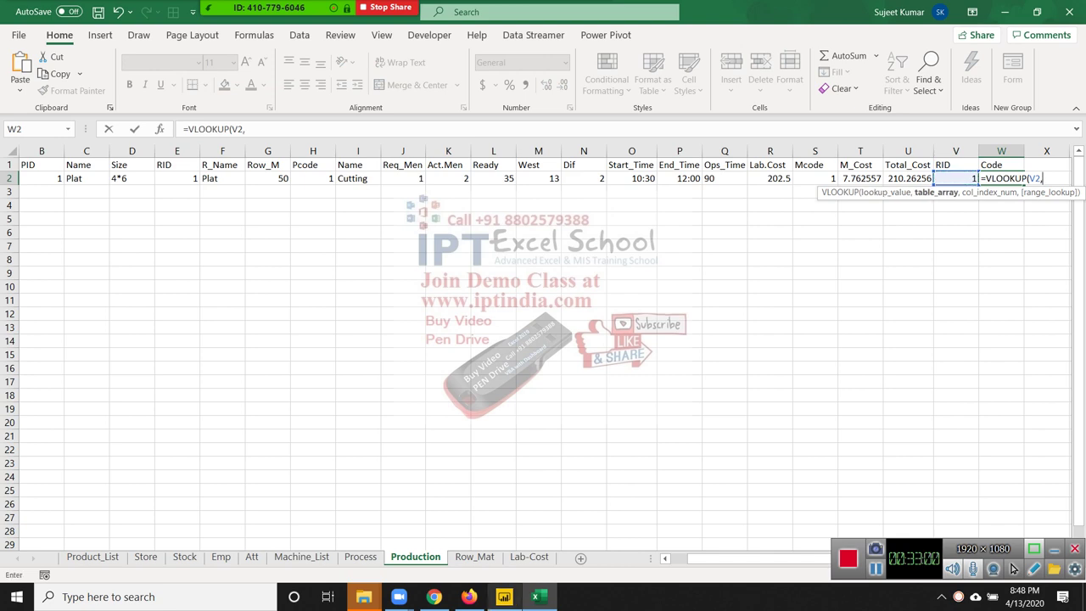
pyautogui.click(474, 557)
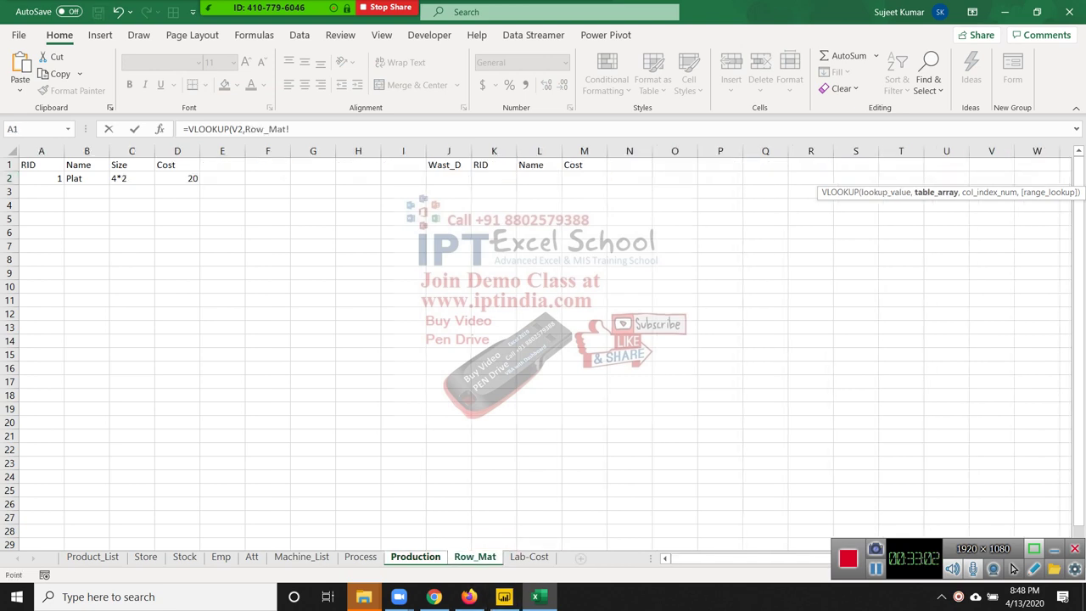
pyautogui.moveTo(41, 151); pyautogui.dragTo(98, 151)
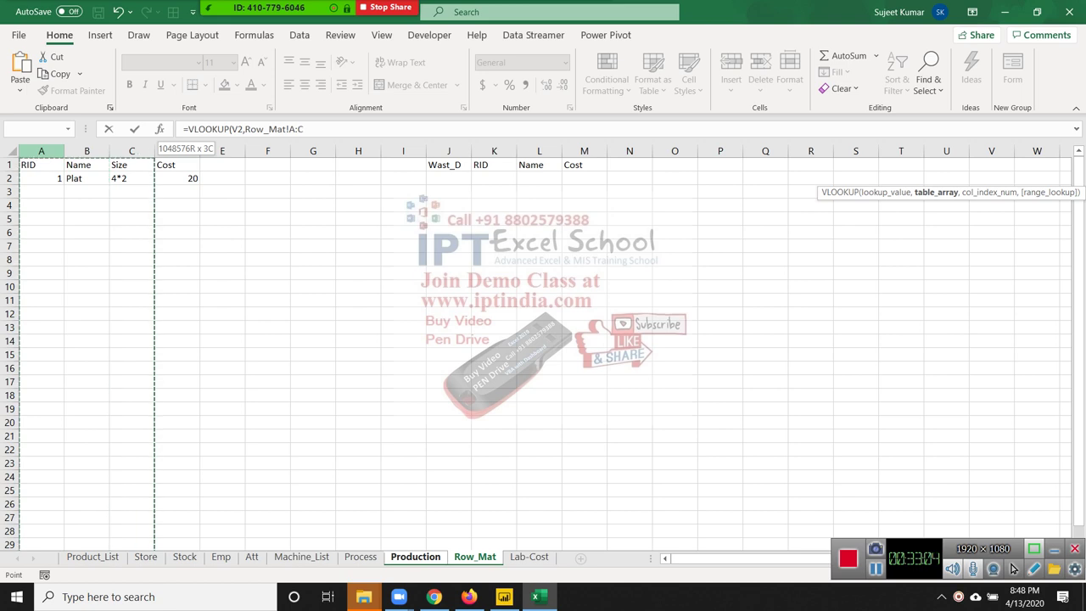
pyautogui.moveTo(97, 151); pyautogui.dragTo(177, 151)
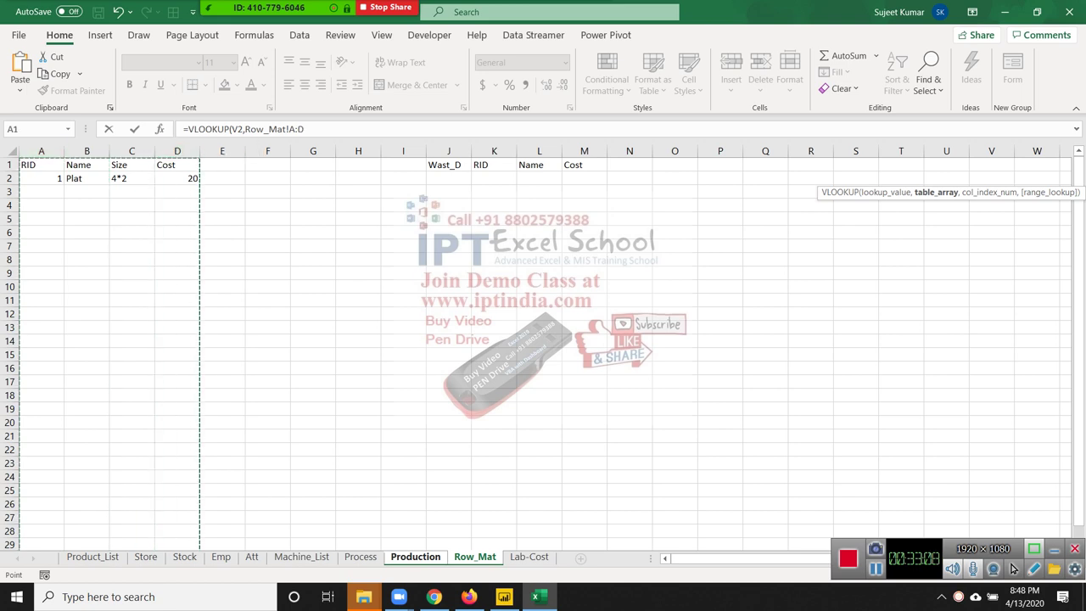
pyautogui.write(',4,0')
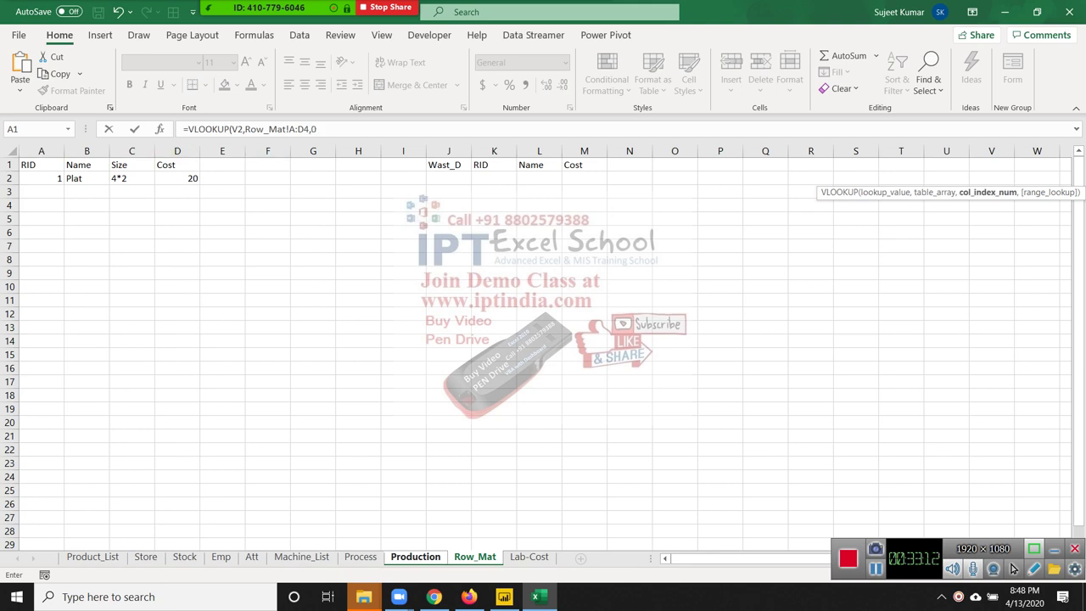
pyautogui.click(303, 129)
pyautogui.write(',')
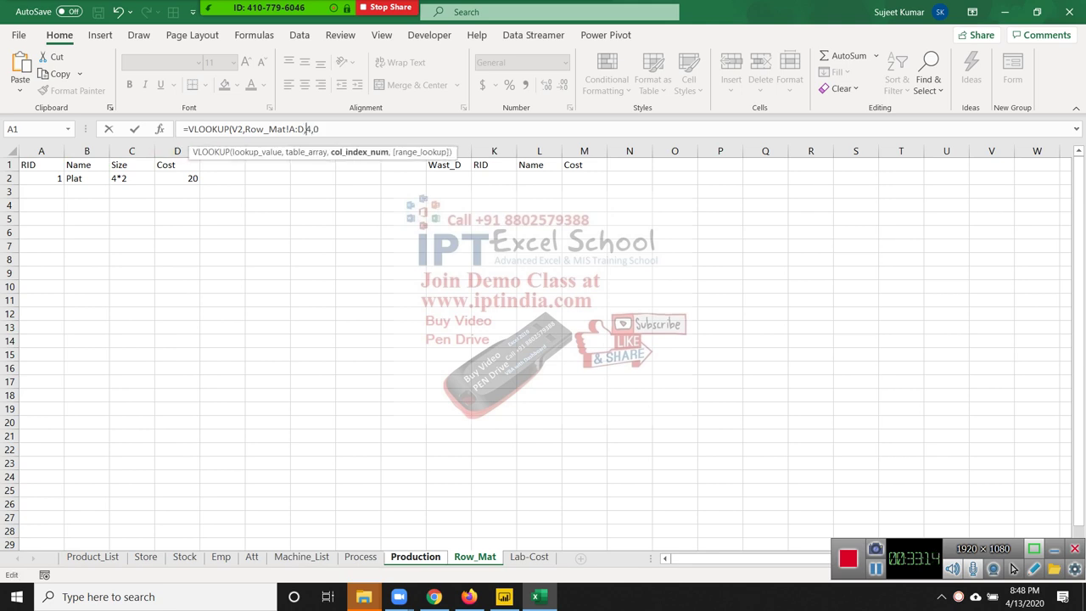
pyautogui.press('Return')
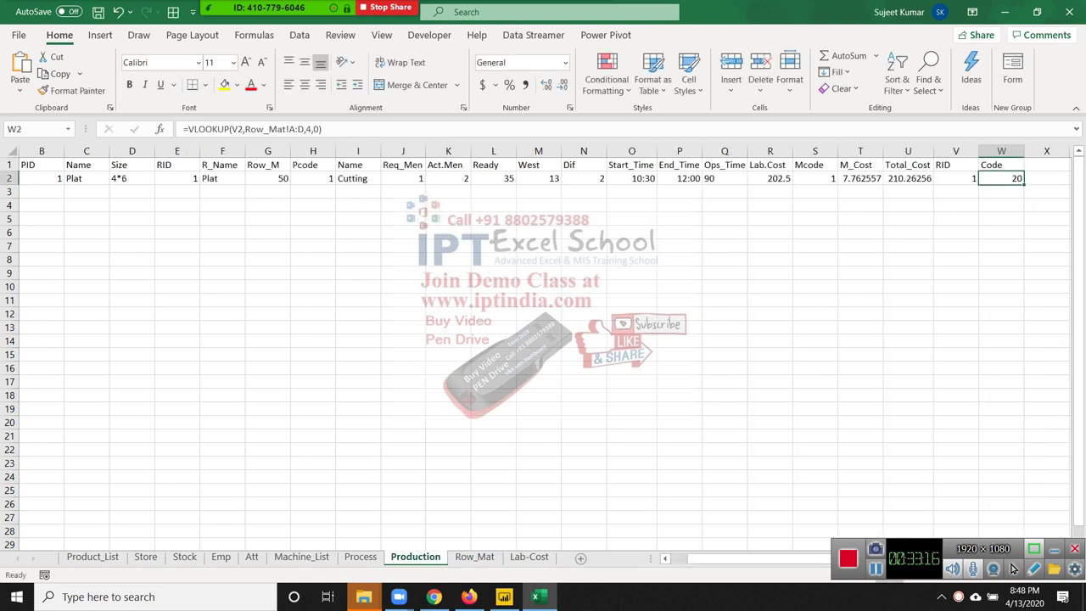
# - Multiply the W2 cost lookup by Row_M in G2
pyautogui.press('F2')
pyautogui.press('Home')
pyautogui.press('Right')
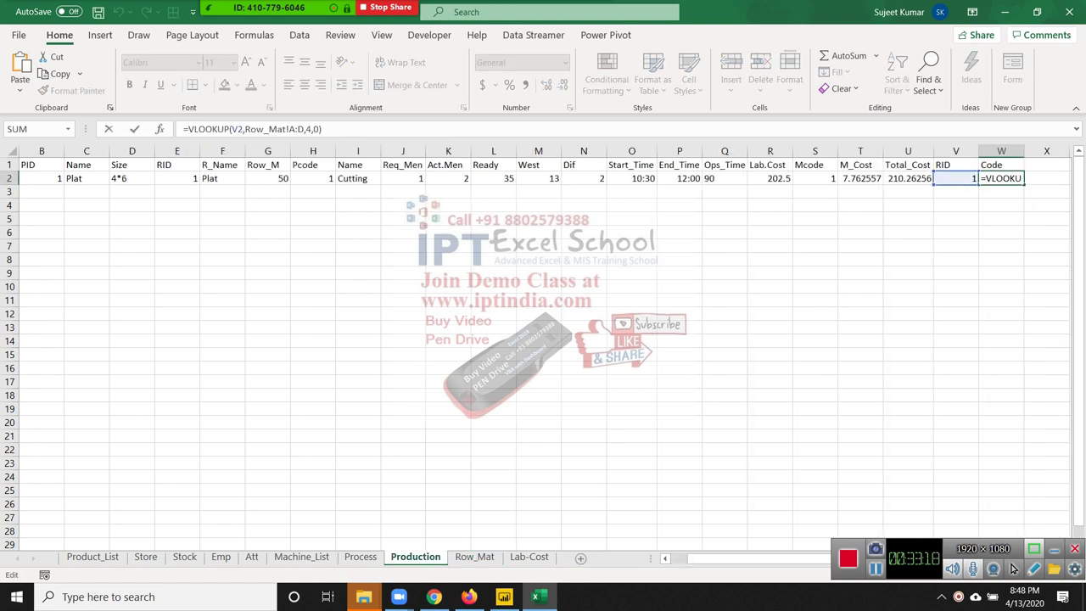
pyautogui.write('(')
pyautogui.press('End')
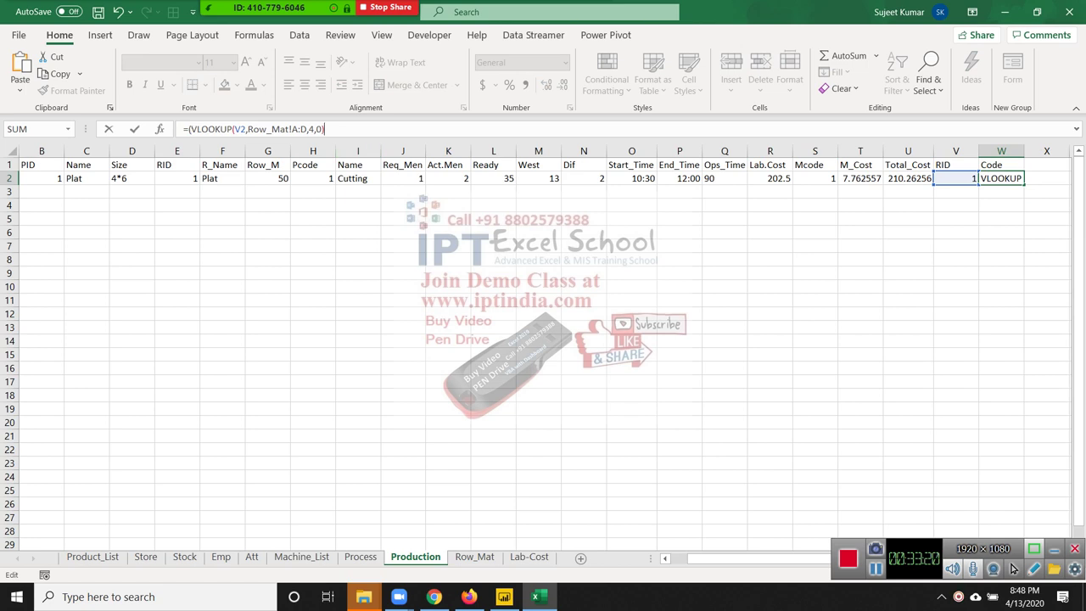
pyautogui.write(')*')
pyautogui.click(268, 178)
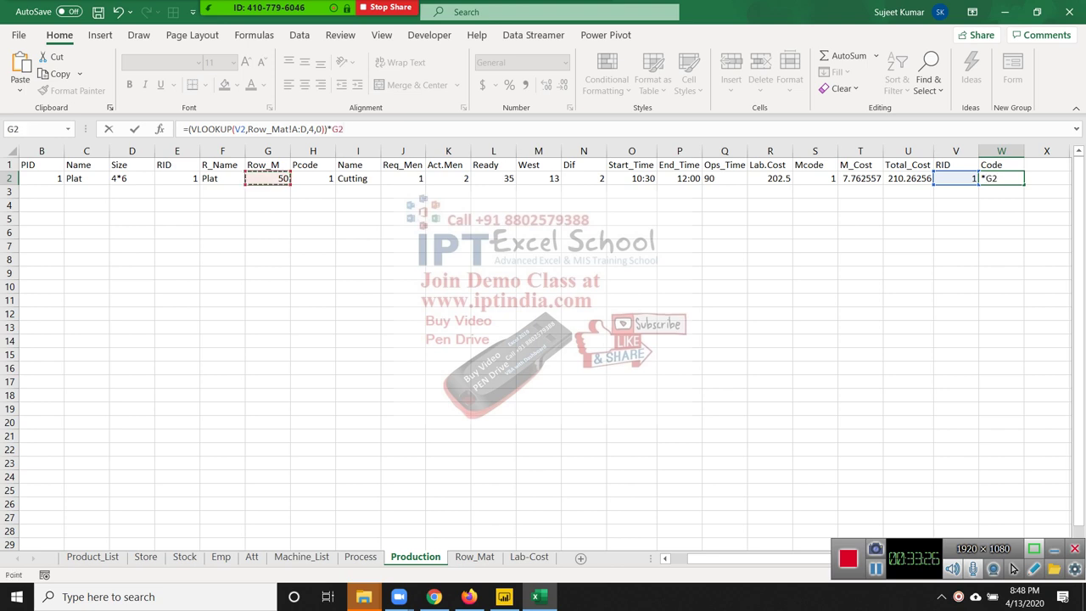
pyautogui.press('Return')
# - Subtract a second VLOOKUP of V2 on Row_Mat columns K:M, returning column 3
pyautogui.press('Up')
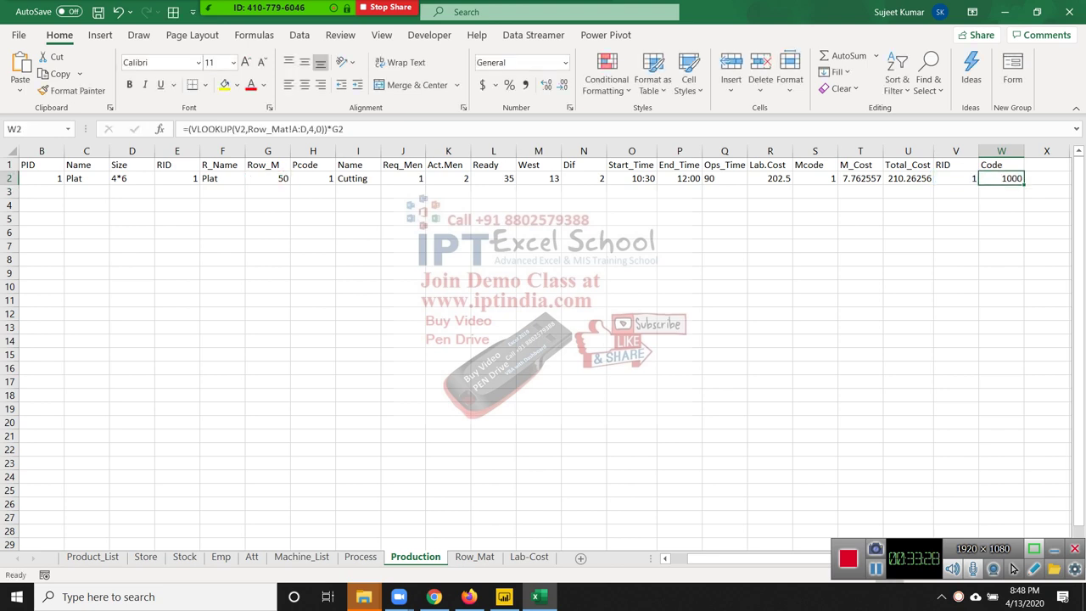
pyautogui.press('F2')
pyautogui.press('Home')
pyautogui.press('Right')
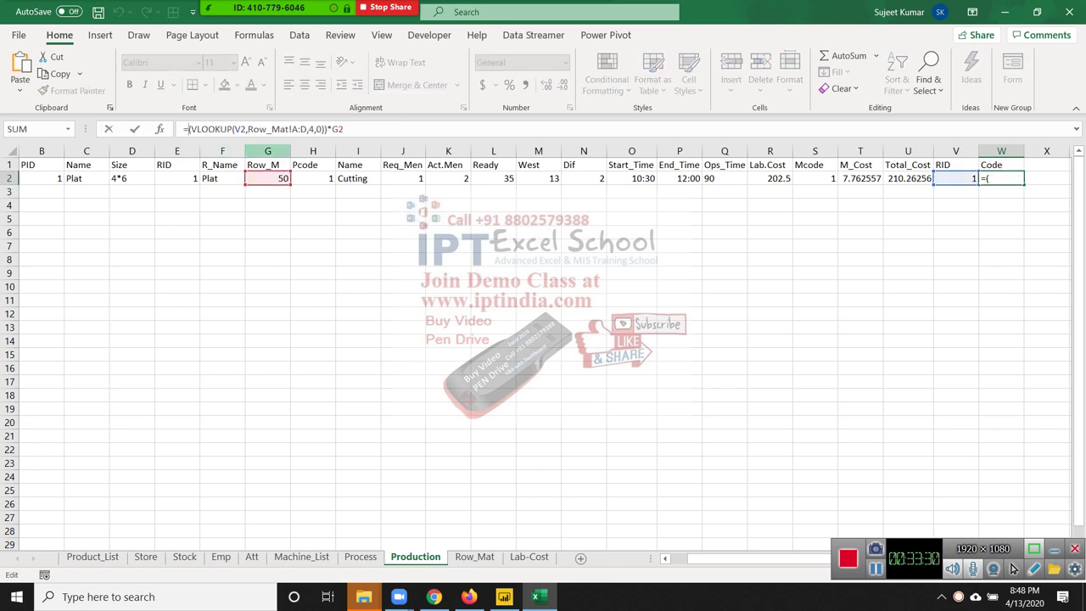
pyautogui.write('(')
pyautogui.press('End')
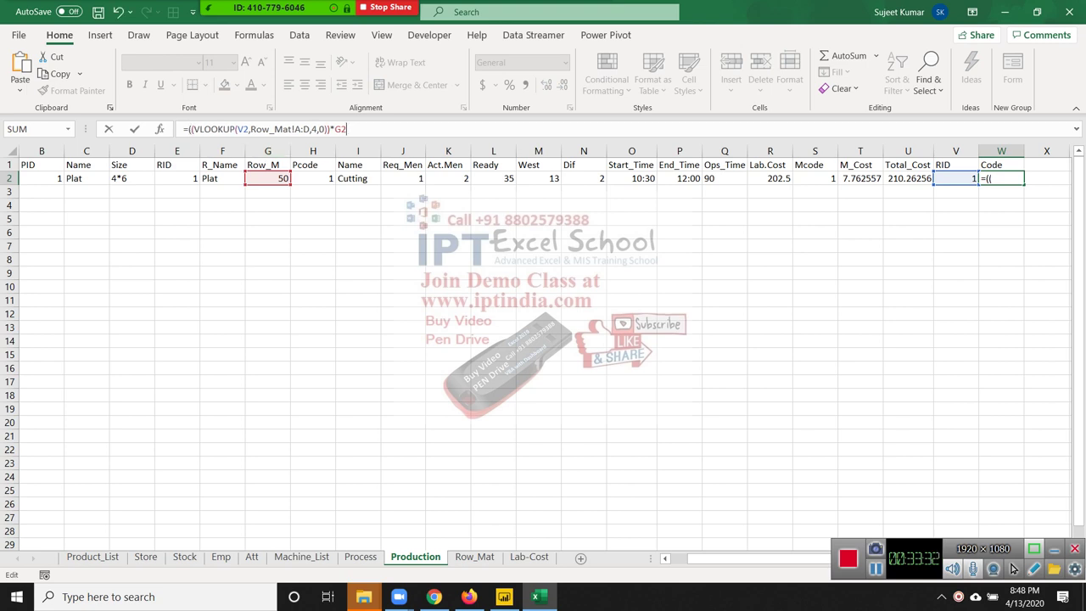
pyautogui.write(')')
pyautogui.write('-vl')
pyautogui.press('Tab')
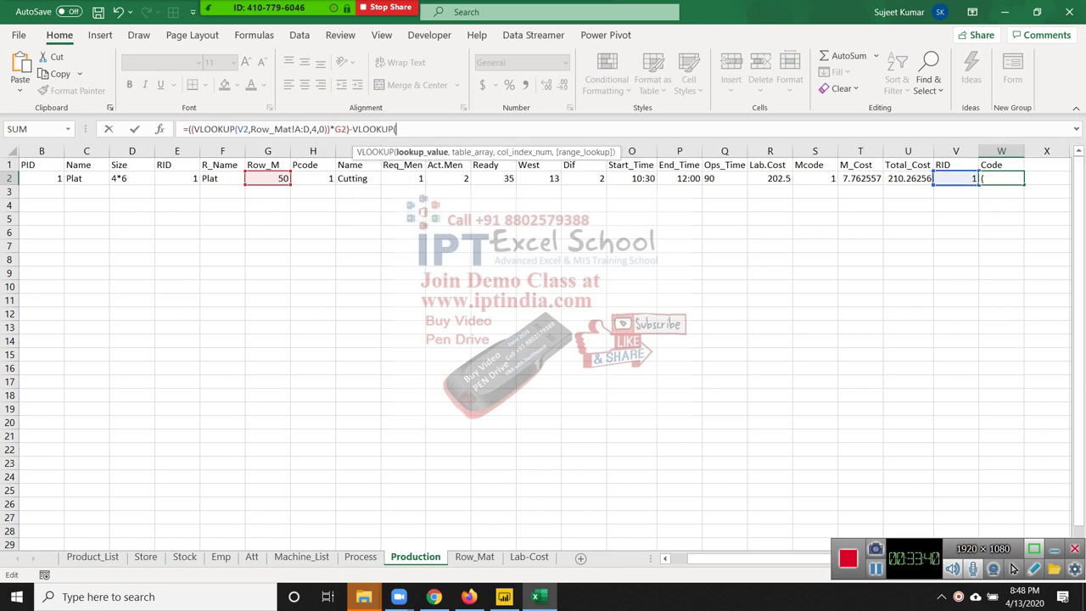
pyautogui.click(956, 179)
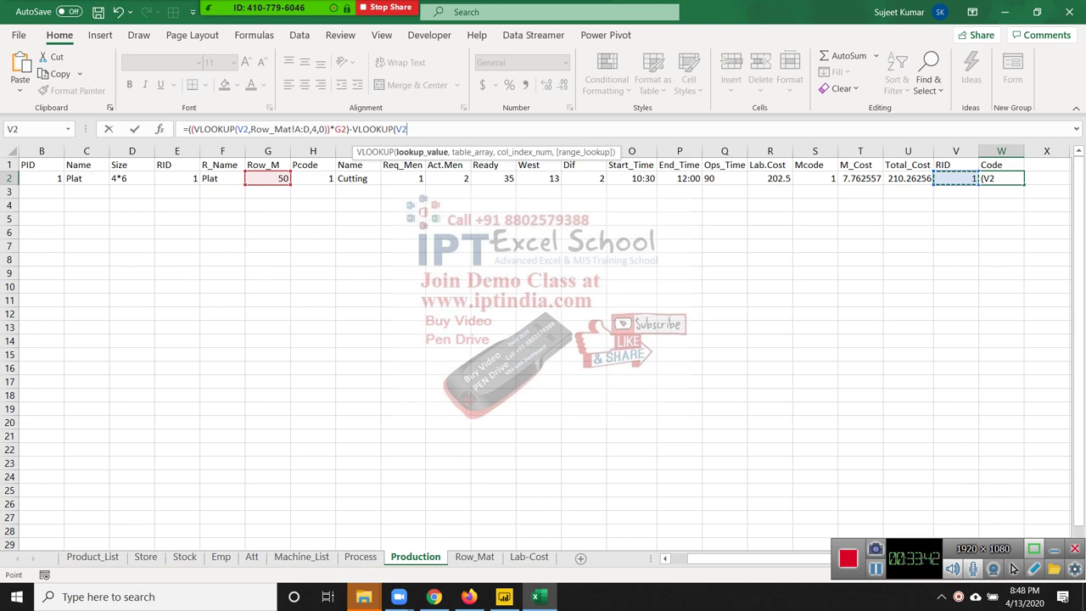
pyautogui.write(',')
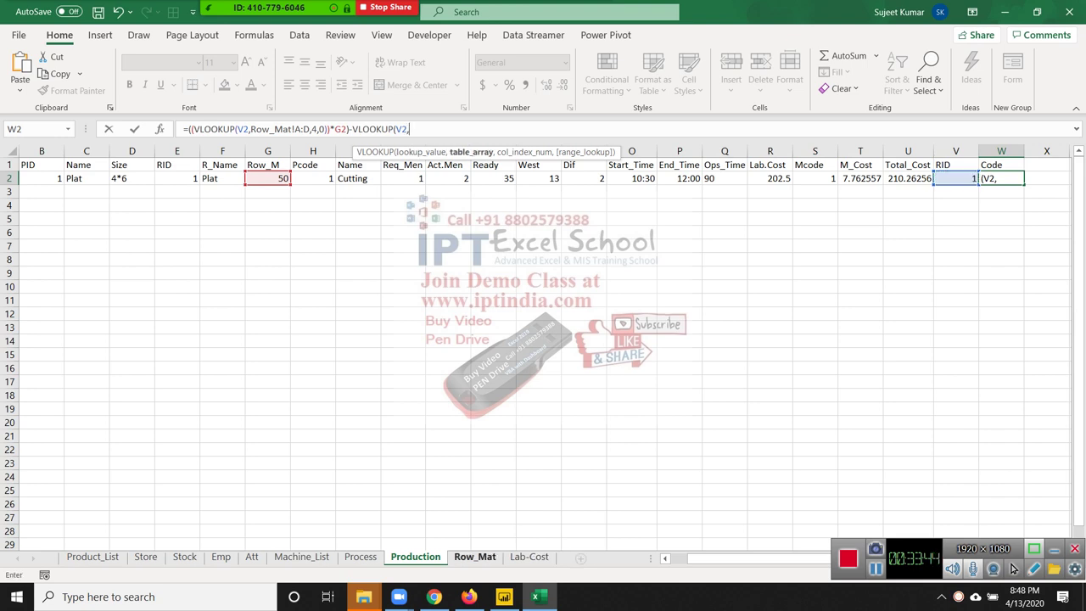
pyautogui.click(475, 557)
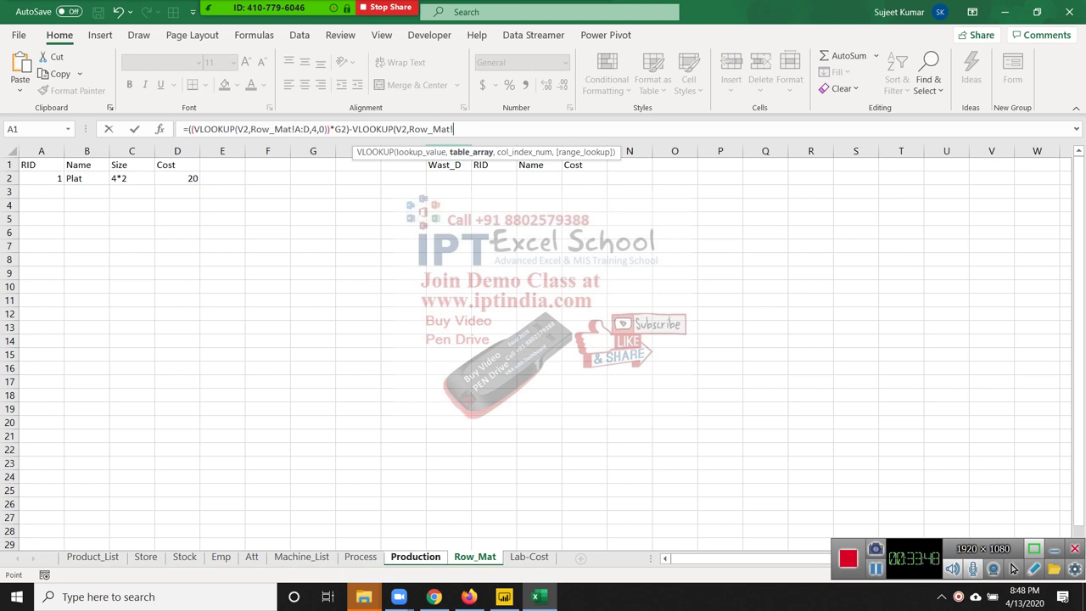
pyautogui.click(471, 152)
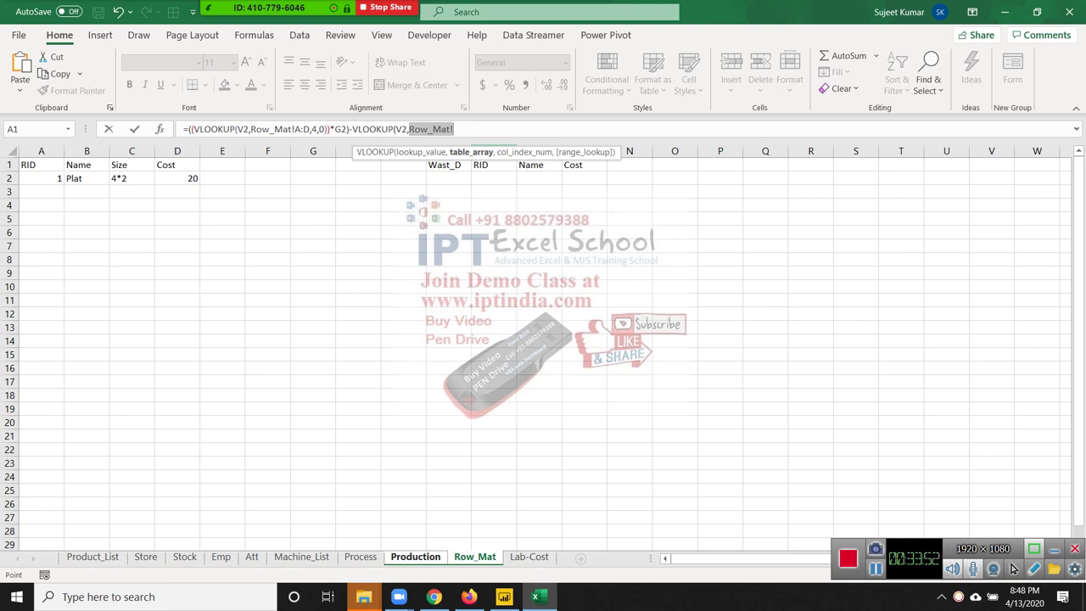
pyautogui.moveTo(494, 151); pyautogui.dragTo(585, 151)
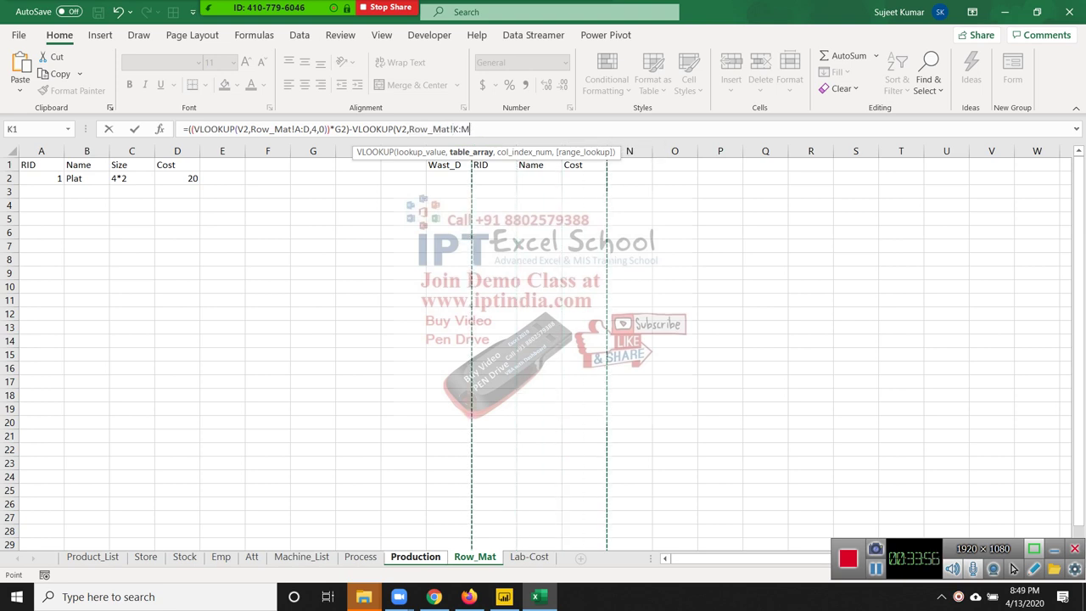
pyautogui.write(',3,0')
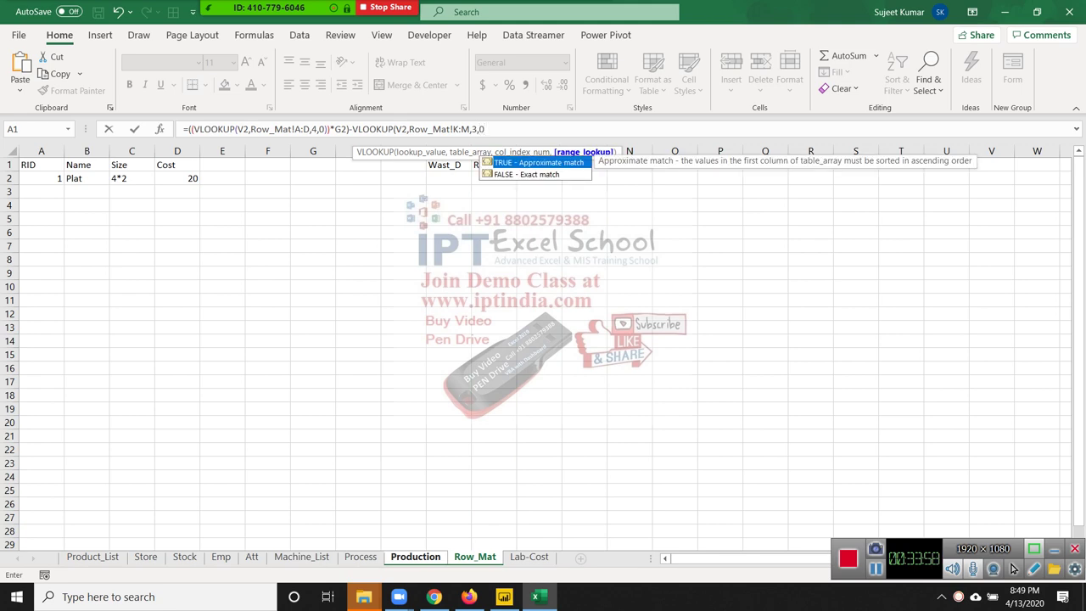
pyautogui.write(')')
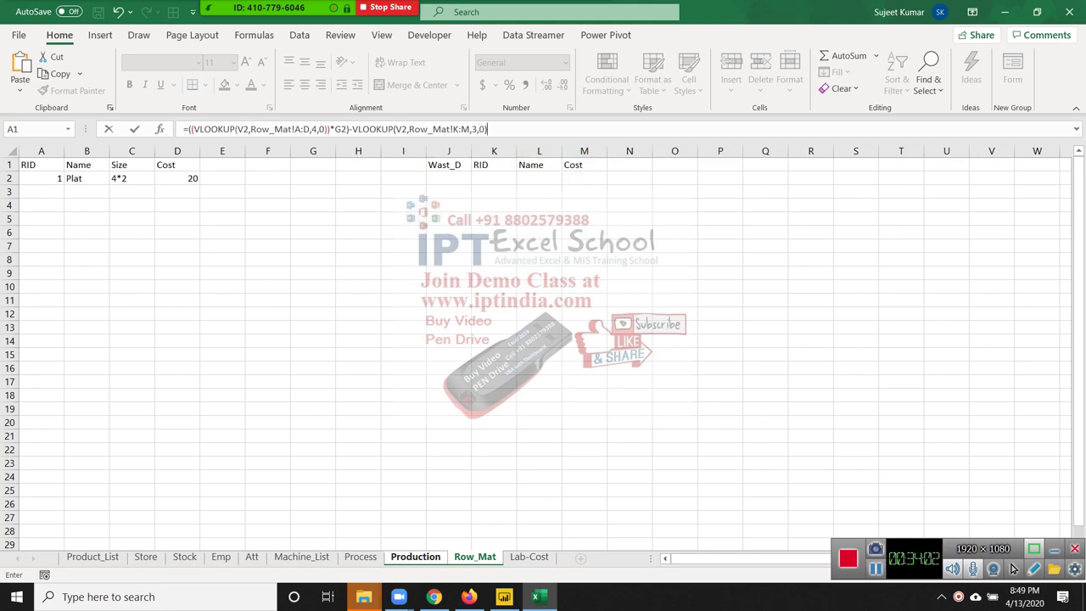
# - Multiply the wastage lookup by A2 and commit the W2 formula
pyautogui.click(352, 129)
pyautogui.write('(')
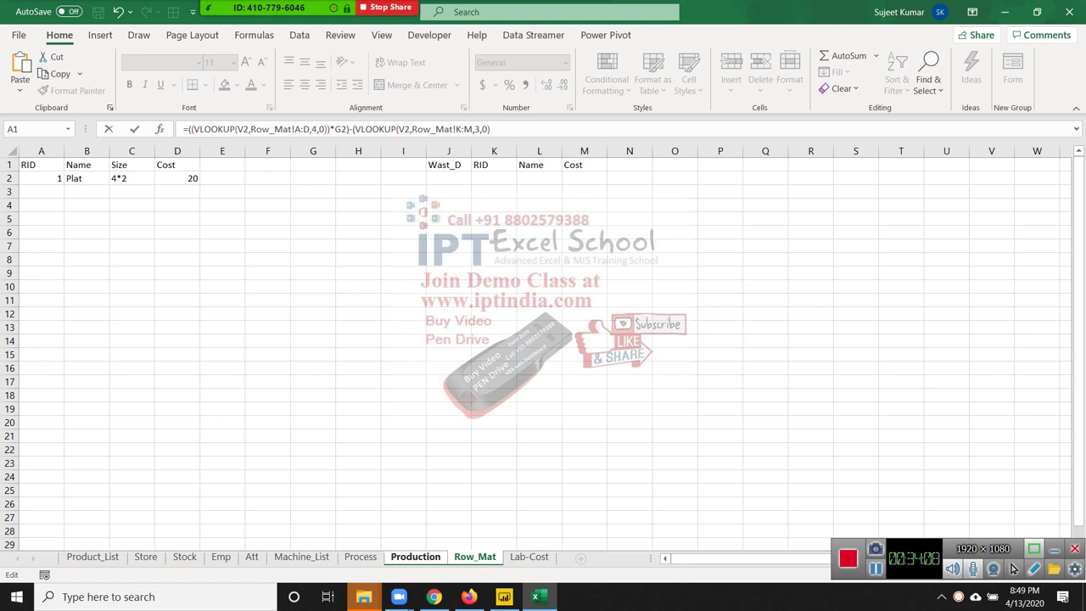
pyautogui.press('End')
pyautogui.write('*a2')
pyautogui.write(')')
pyautogui.press('Return')
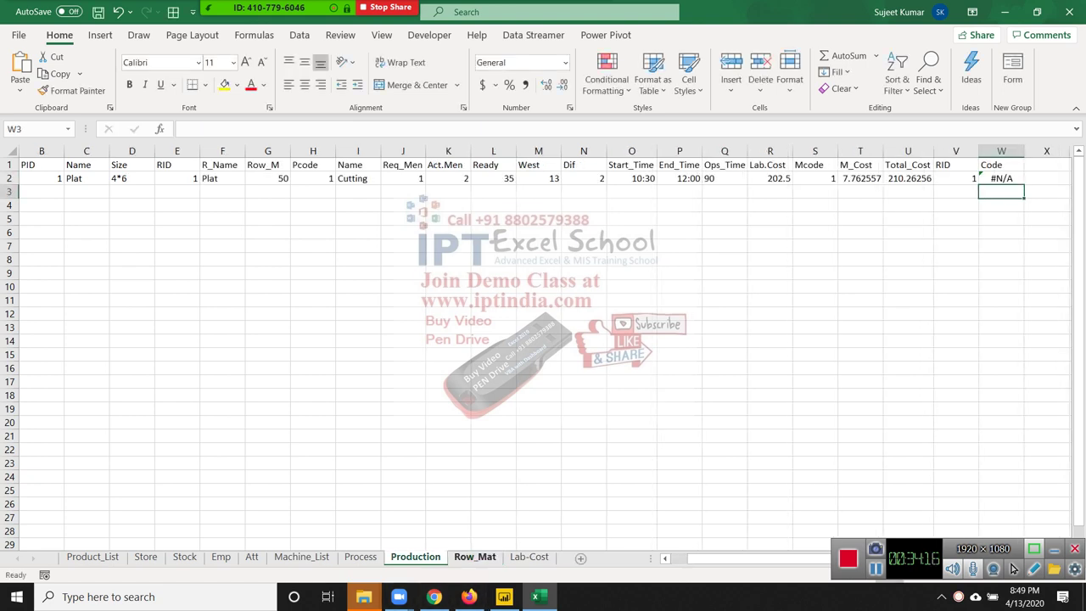
# - On Row_Mat, enter the wastage row 1, 1, Plat, 8 in J2:M2
pyautogui.click(474, 557)
pyautogui.click(449, 178)
pyautogui.write('1')
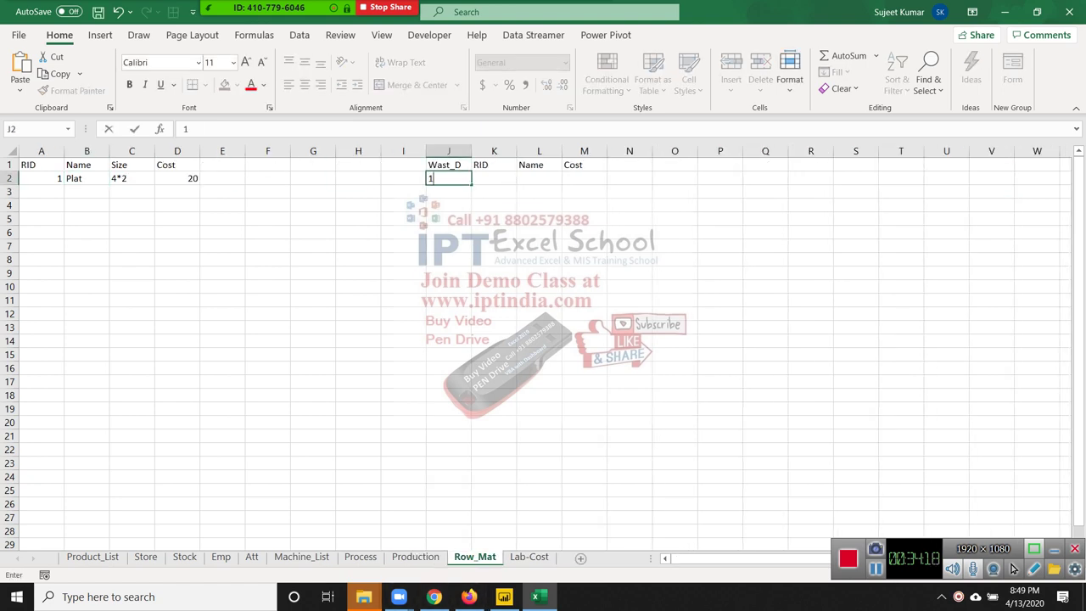
pyautogui.press('Tab')
pyautogui.write('1')
pyautogui.press('Tab')
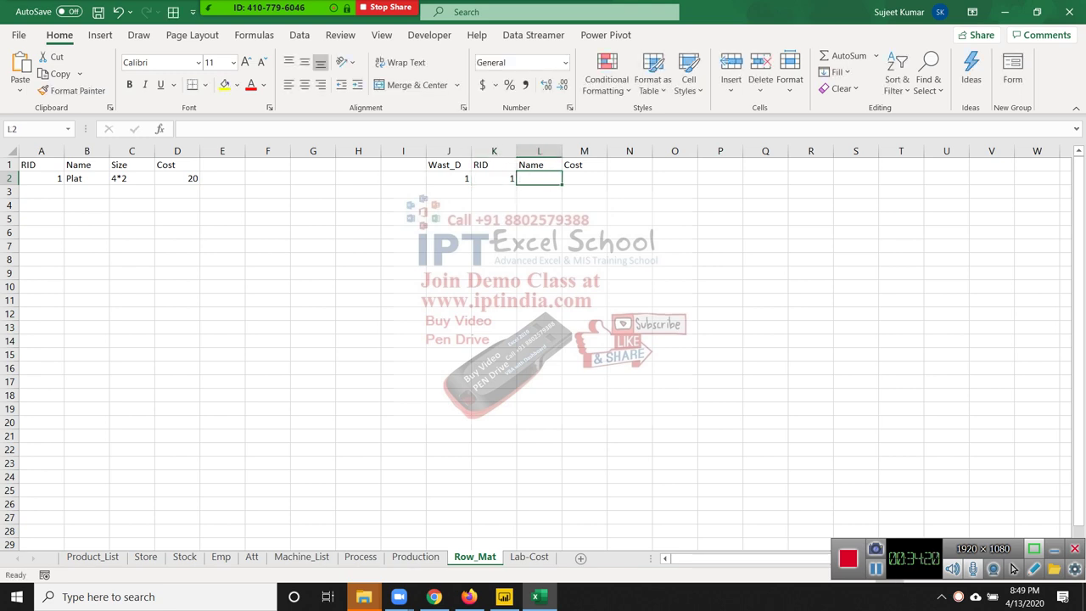
pyautogui.write('Pl')
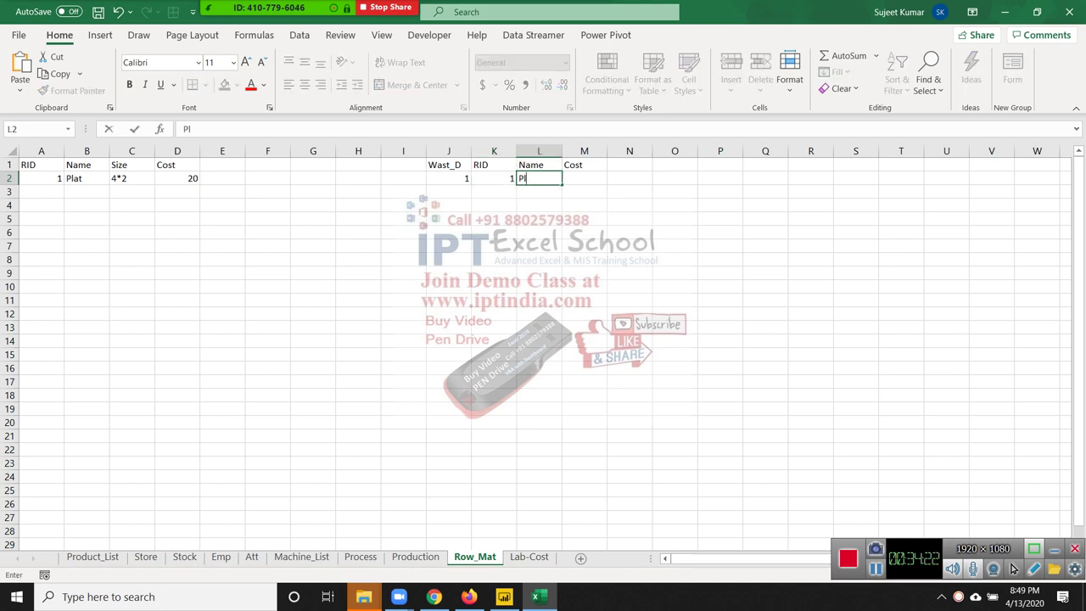
pyautogui.write('at')
pyautogui.press('Tab')
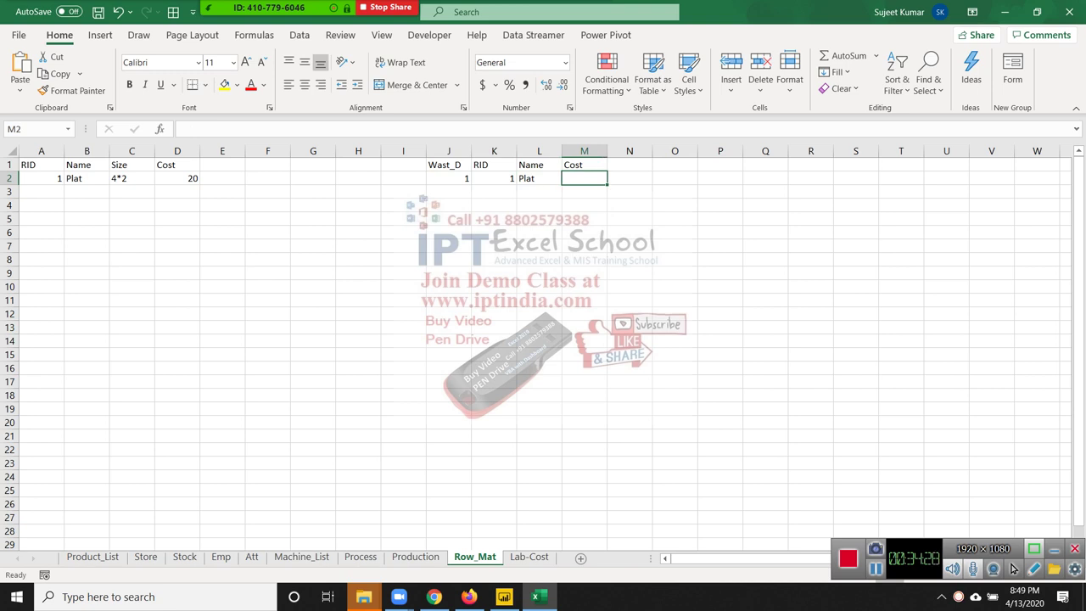
pyautogui.write('8')
pyautogui.press('Return')
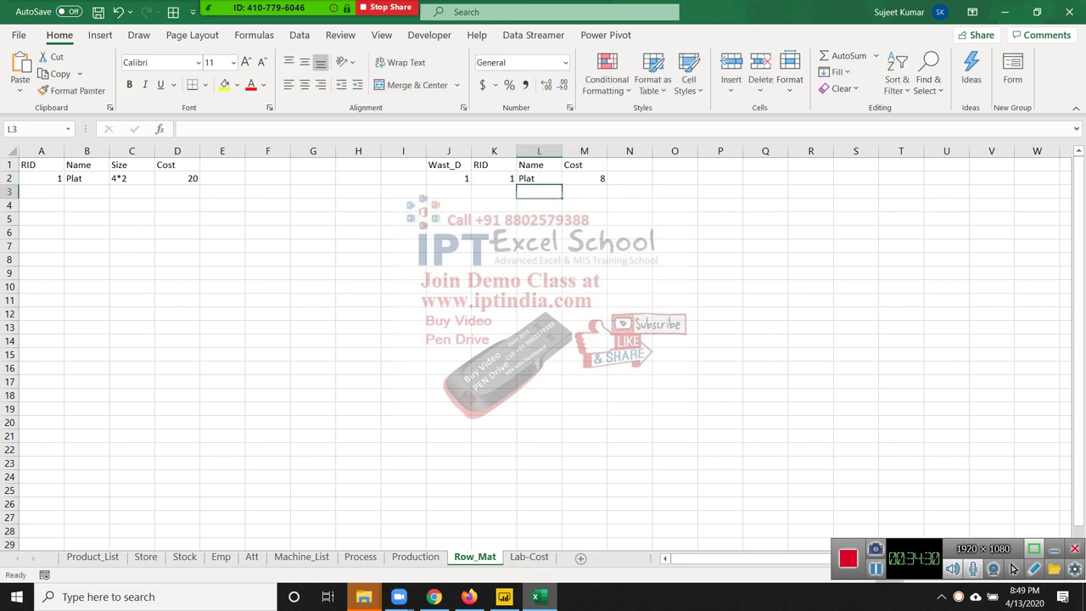
pyautogui.hotkey('ctrl', 'pageup')
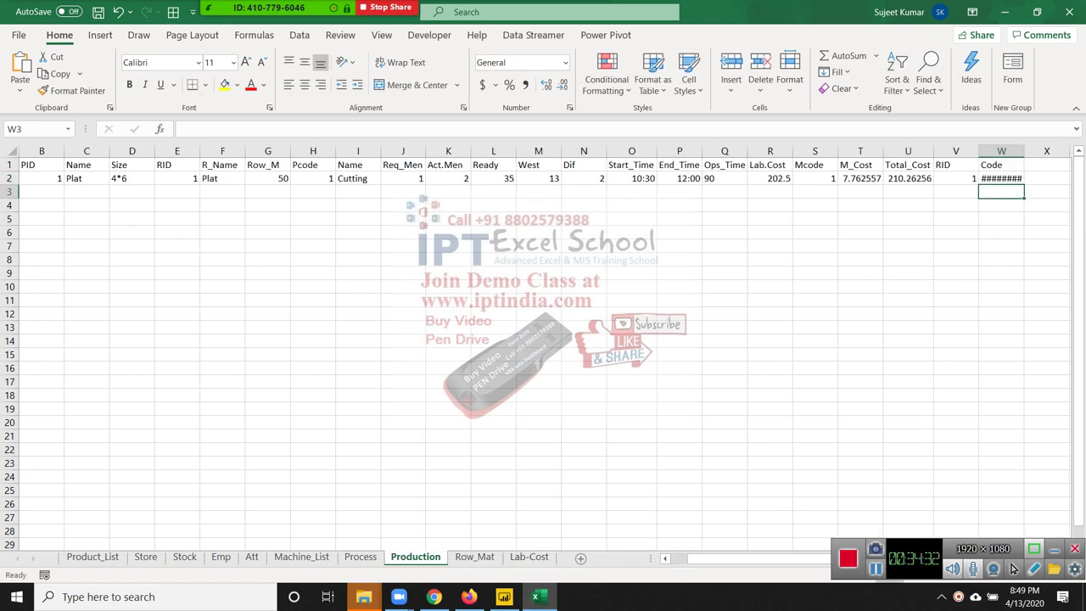
# - Change W2's formula to multiply the looked-up wastage cost by M2, shown in General format as 896
pyautogui.press('Up')
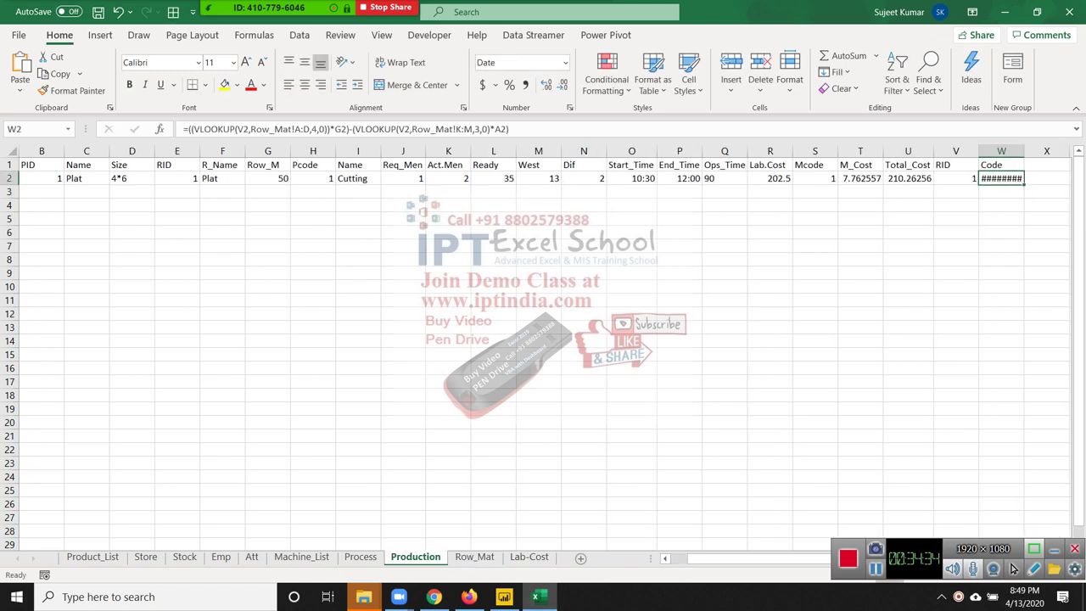
pyautogui.hotkey('alt', 'h')
pyautogui.press('o')
pyautogui.press('i')
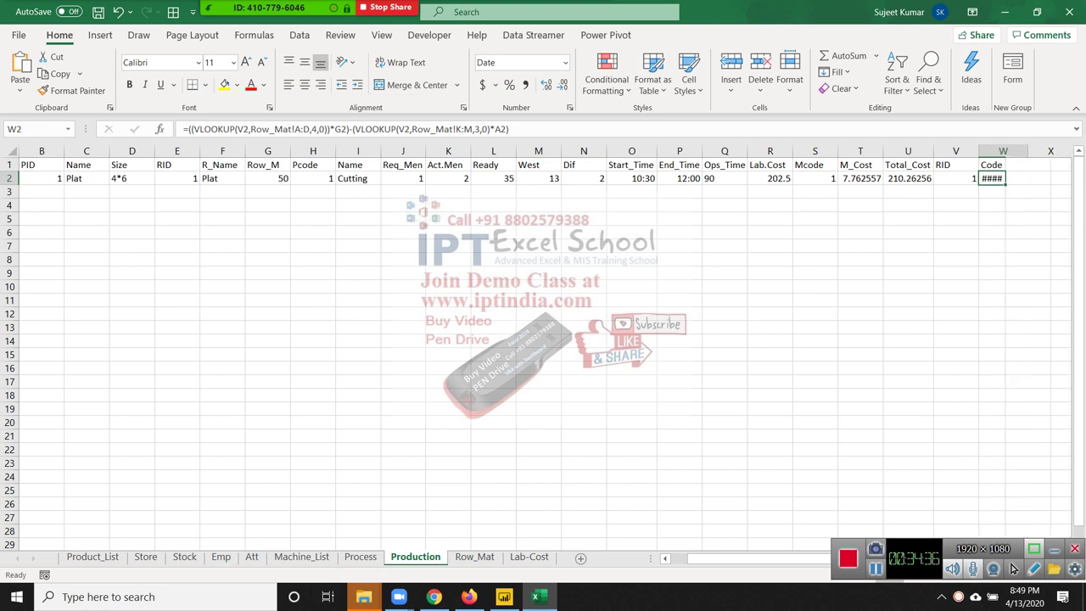
pyautogui.hotkey('ctrl', 'z')
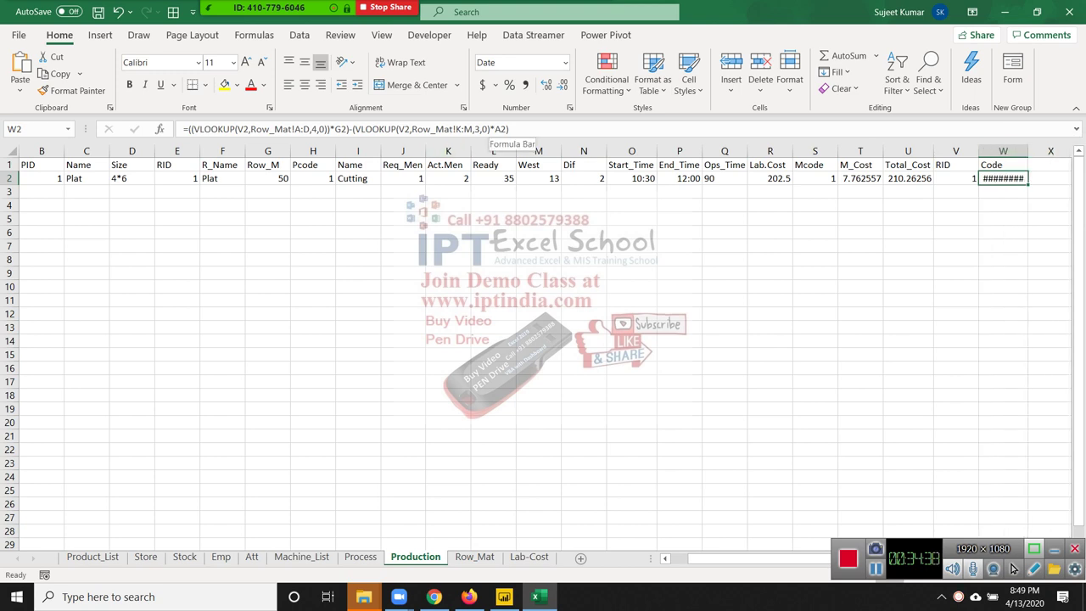
pyautogui.press('F2')
pyautogui.press('Delete')
pyautogui.press('Delete')
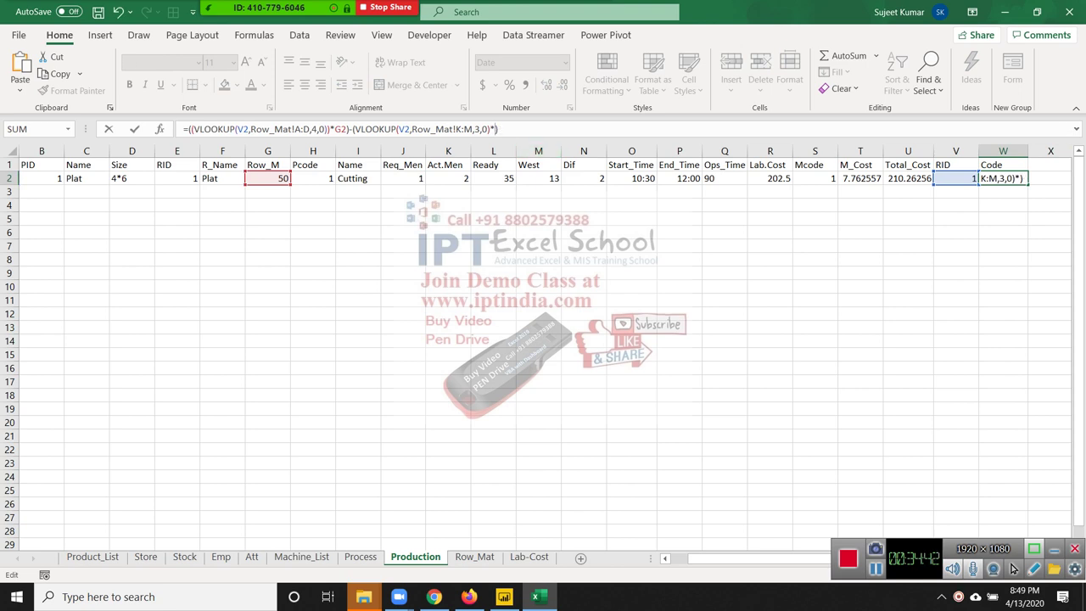
pyautogui.click(538, 178)
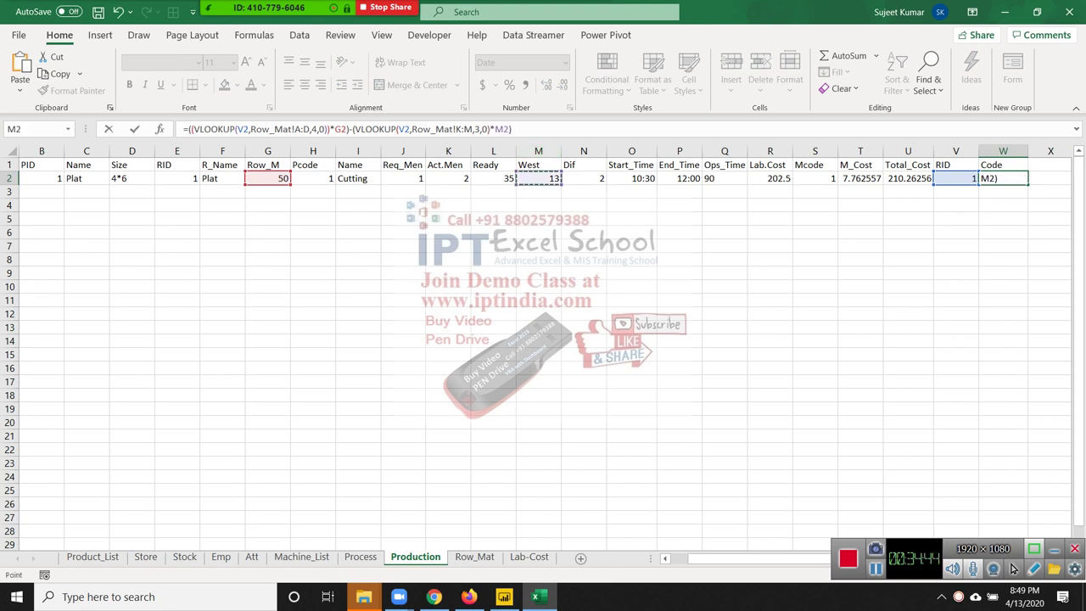
pyautogui.hotkey('ctrl', 'Return')
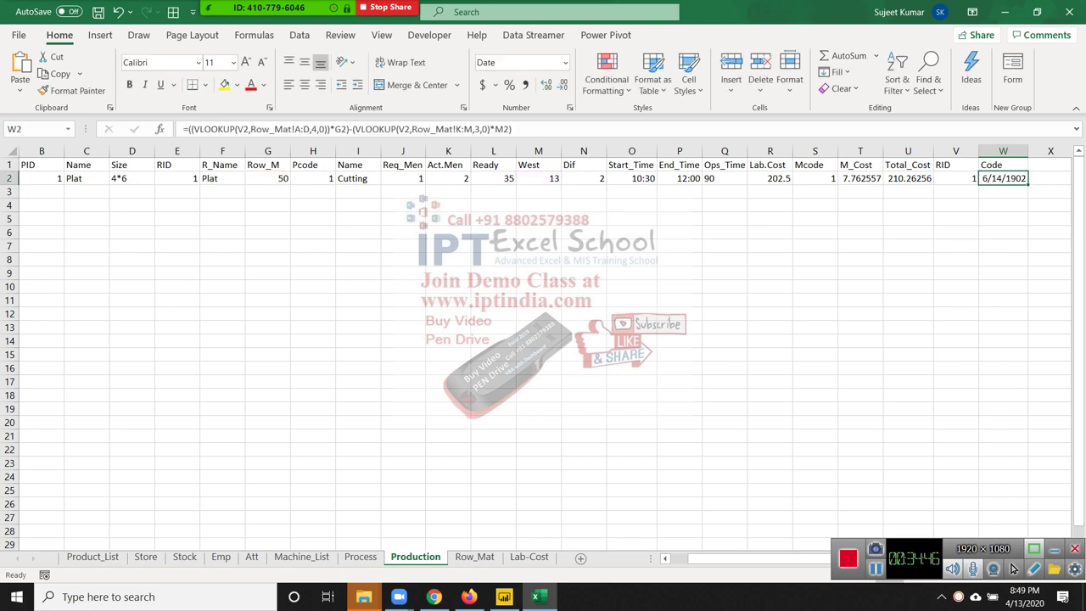
pyautogui.hotkey('ctrl', 'shift', '~')
# - Rename the W1 column header to M_Cost
pyautogui.press('Right')
pyautogui.press('Left')
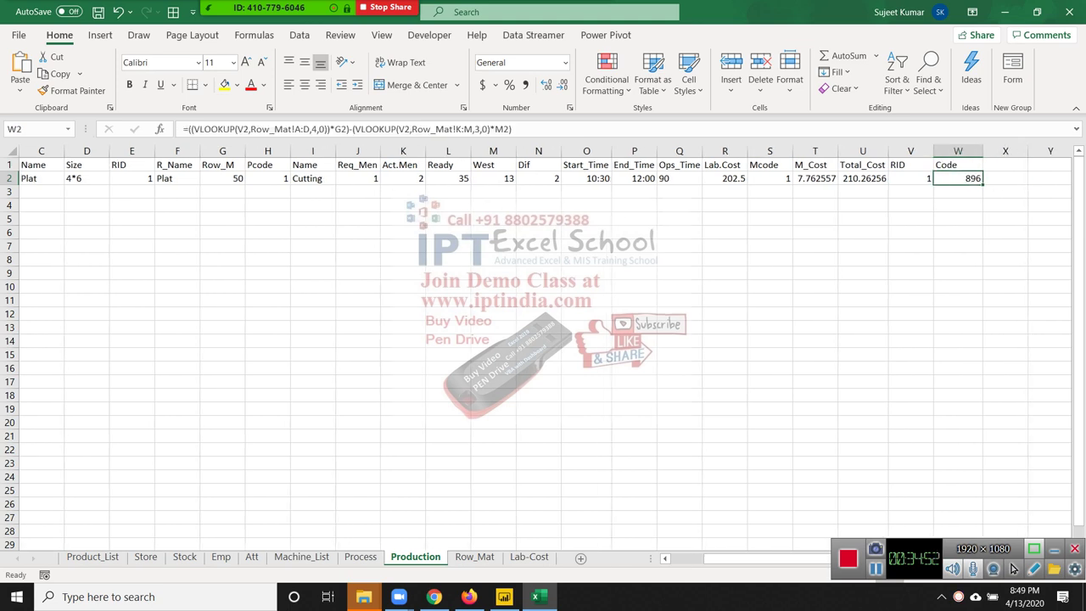
pyautogui.press('Up')
pyautogui.write('M')
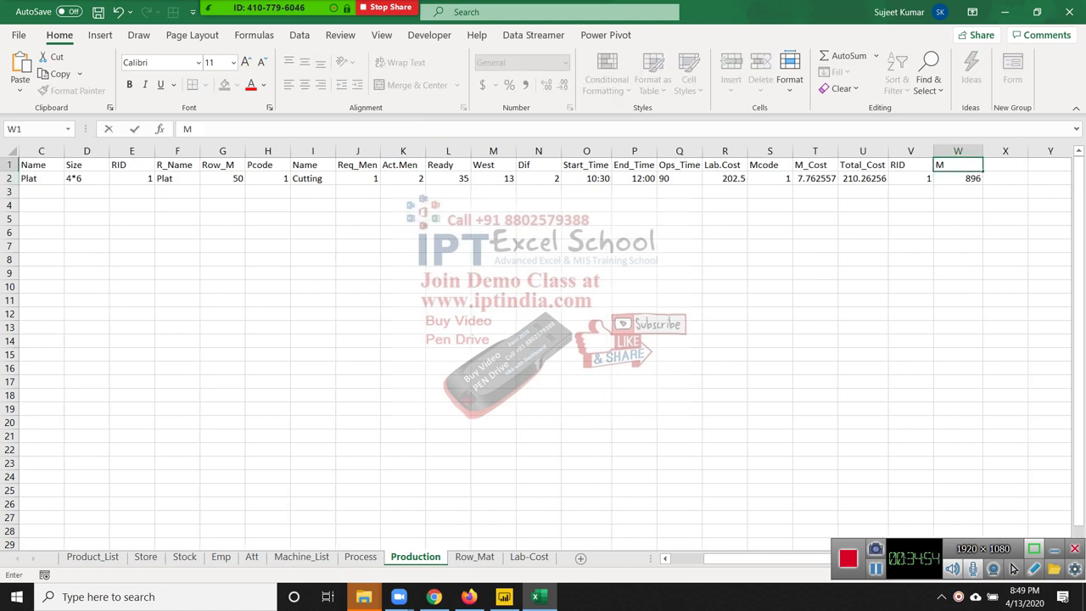
pyautogui.press('Escape')
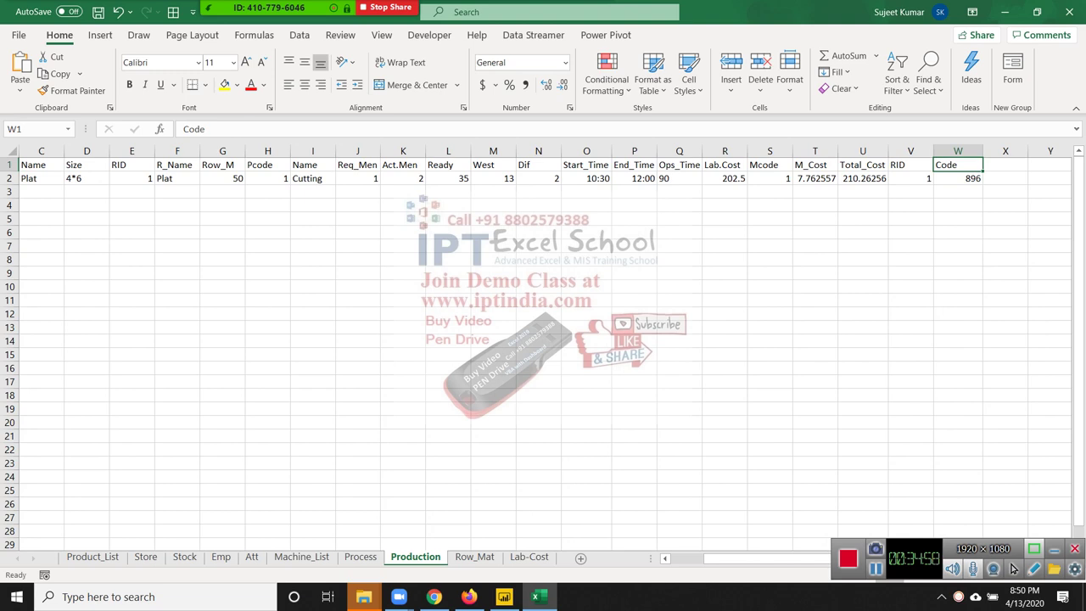
pyautogui.write('M_Co')
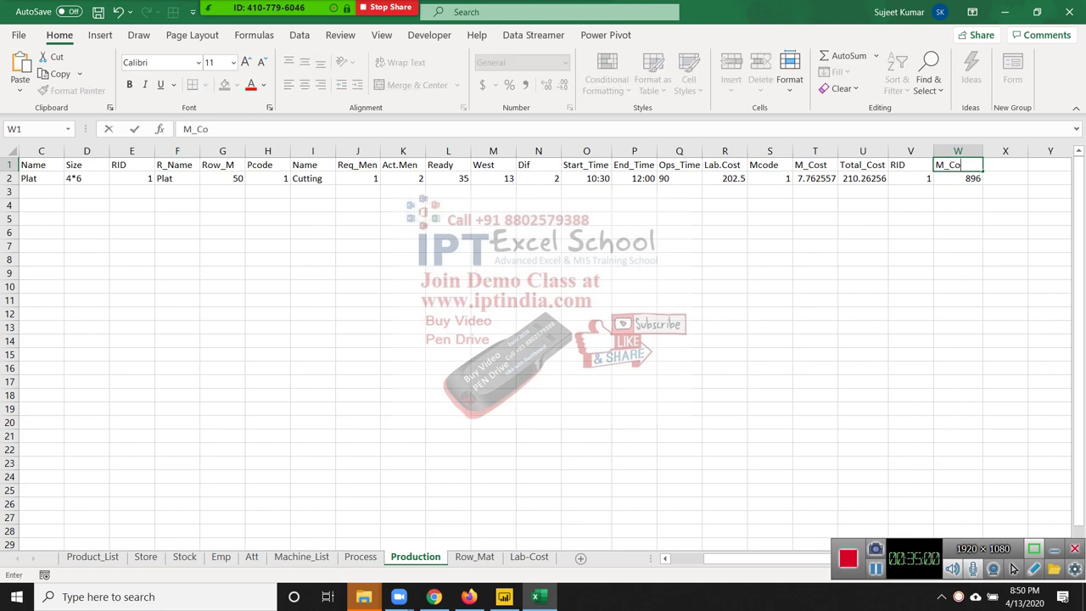
pyautogui.write('sr')
pyautogui.write('t')
pyautogui.press('Return')
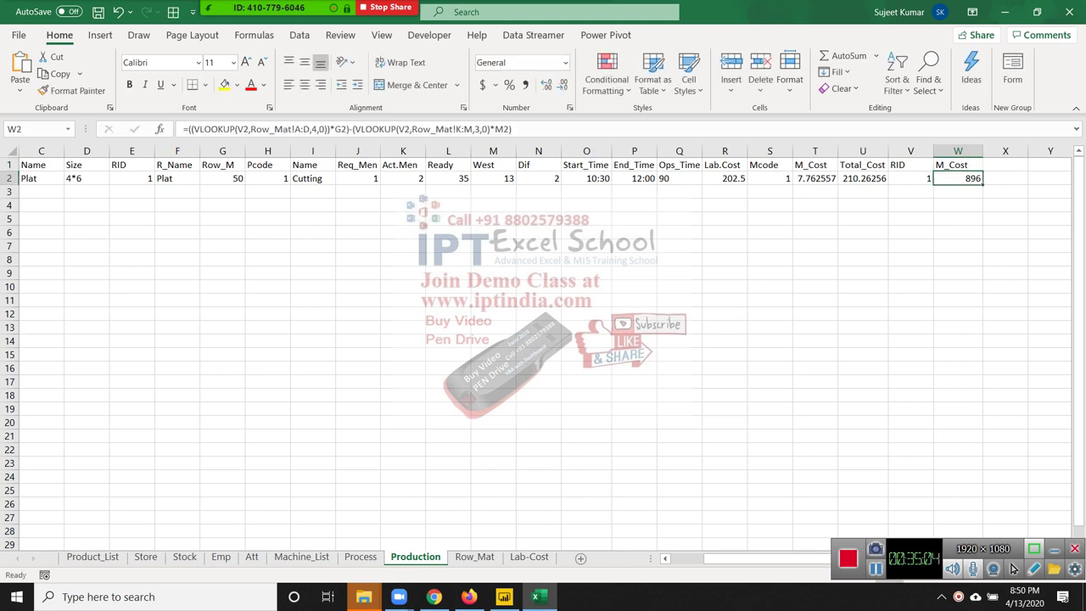
pyautogui.press('Left')
pyautogui.press('Left')
pyautogui.press('Left')
pyautogui.press('Left')
pyautogui.press('Left')
pyautogui.press('Left')
pyautogui.press('Left')
pyautogui.press('Left')
pyautogui.press('Left')
pyautogui.press('Left')
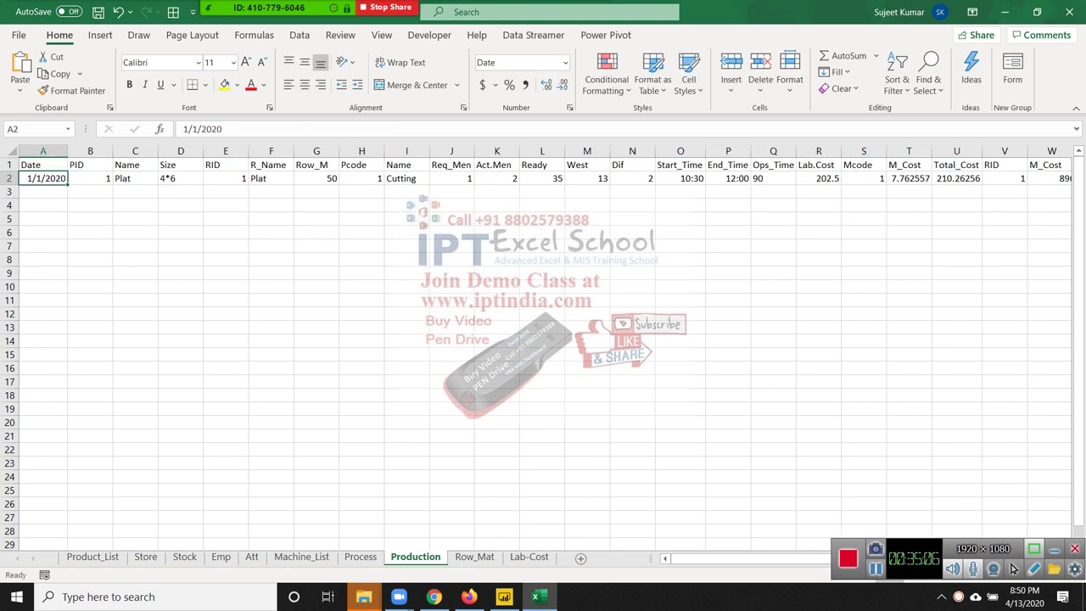
# - Switch to Product_List and select the empty rows of its product table
pyautogui.hotkey('ctrl', 'pageup')
pyautogui.hotkey('ctrl', 'pageup')
pyautogui.hotkey('ctrl', 'pageup')
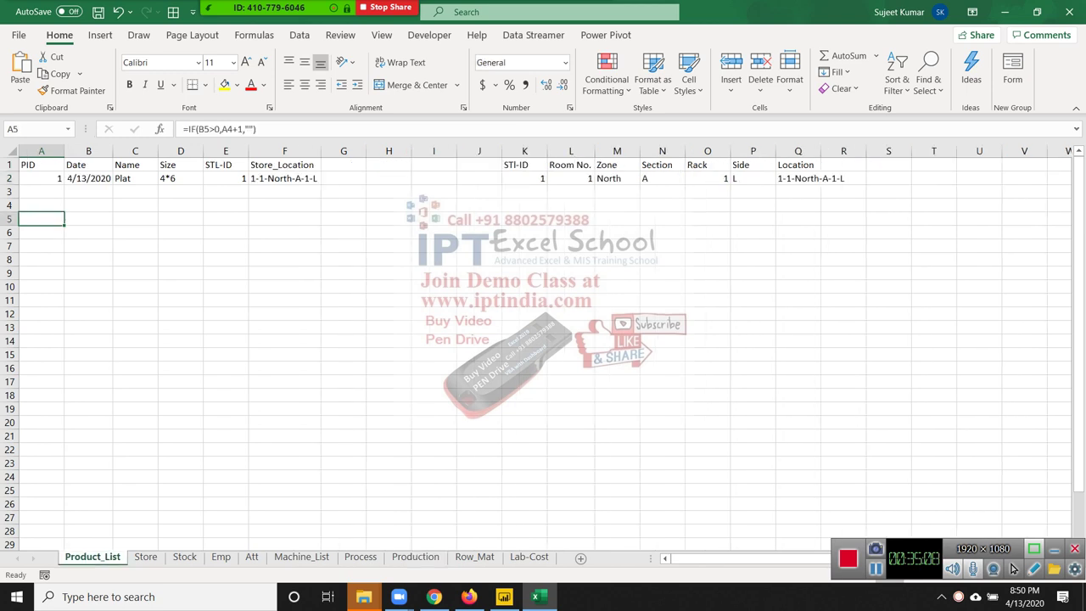
pyautogui.press('Up')
pyautogui.press('Up')
pyautogui.hotkey('shift', 'Down')
pyautogui.hotkey('shift', 'Down')
pyautogui.hotkey('shift', 'Down')
pyautogui.hotkey('shift', 'Right')
pyautogui.hotkey('shift', 'Right')
pyautogui.hotkey('shift', 'Right')
pyautogui.hotkey('shift', 'Right')
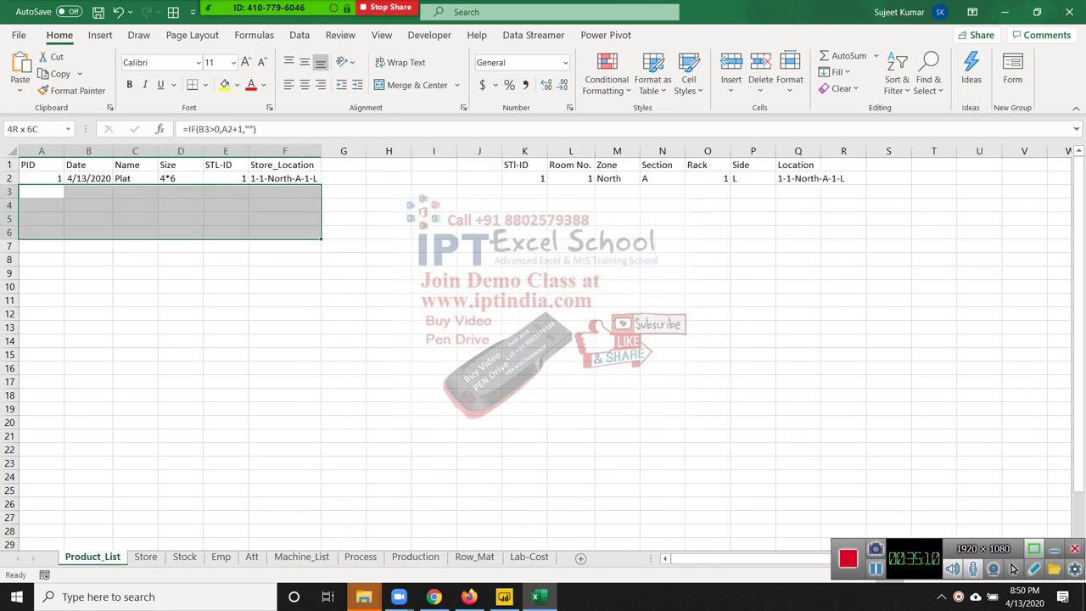
pyautogui.hotkey('shift', 'Down')
pyautogui.hotkey('shift', 'Down')
pyautogui.hotkey('shift', 'Down')
pyautogui.hotkey('shift', 'Down')
pyautogui.hotkey('shift', 'Down')
pyautogui.hotkey('shift', 'Down')
pyautogui.hotkey('shift', 'Down')
pyautogui.hotkey('shift', 'Down')
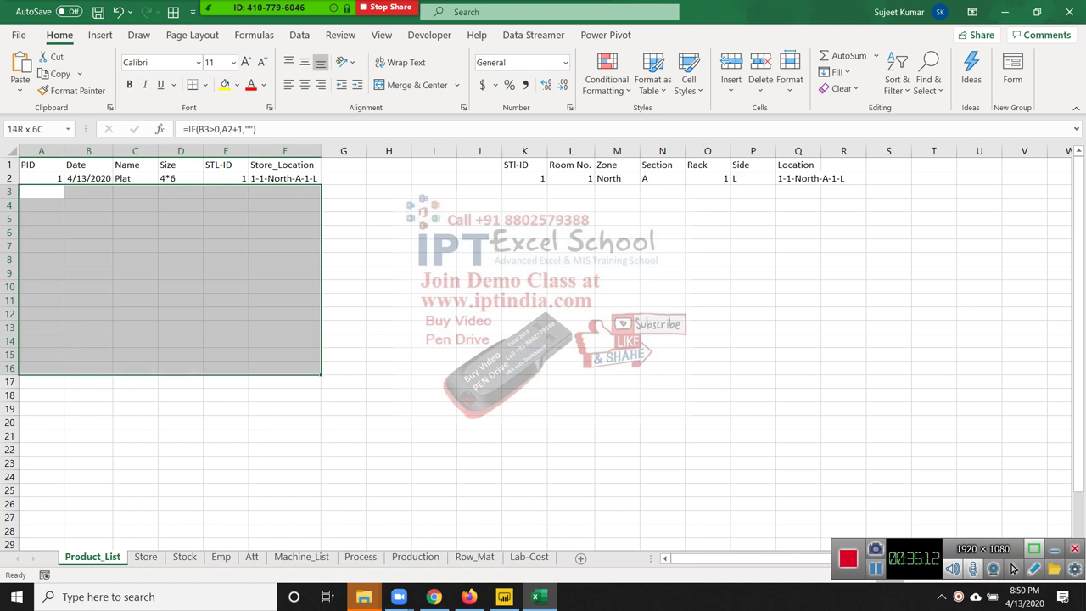
pyautogui.hotkey('shift', 'Down')
pyautogui.hotkey('shift', 'Down')
pyautogui.hotkey('shift', 'Down')
pyautogui.hotkey('shift', 'Down')
pyautogui.hotkey('shift', 'Down')
pyautogui.hotkey('shift', 'Down')
pyautogui.hotkey('shift', 'Down')
pyautogui.hotkey('shift', 'Down')
pyautogui.hotkey('shift', 'Down')
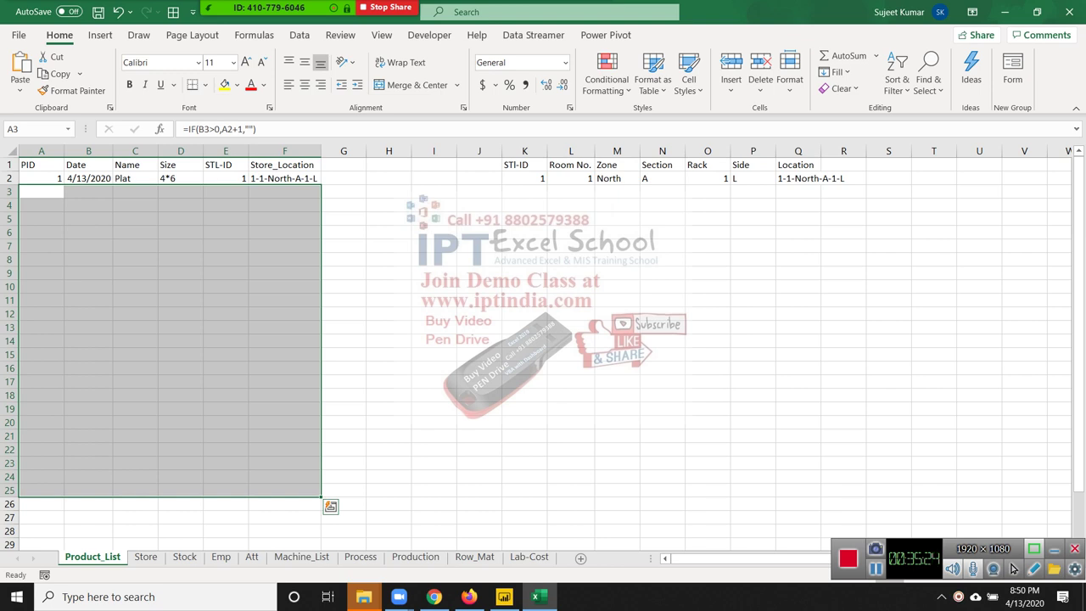
# - Review the store-location table values from STI-ID across to the Location formula
pyautogui.click(225, 381)
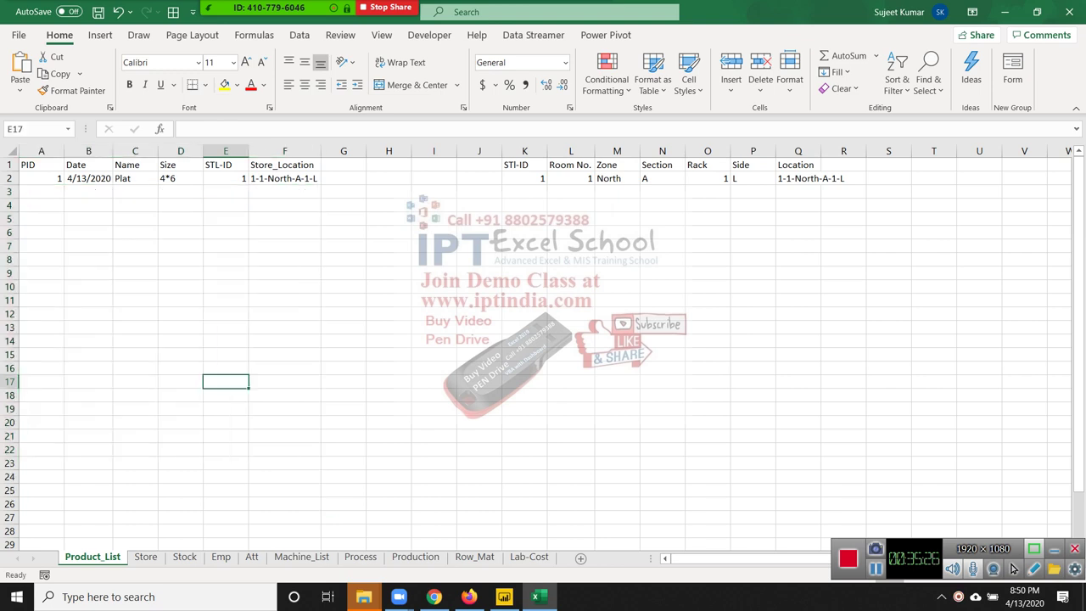
pyautogui.moveTo(524, 178)
pyautogui.mouseDown()
pyautogui.moveTo(798, 259)
pyautogui.moveTo(798, 395)
pyautogui.mouseUp()
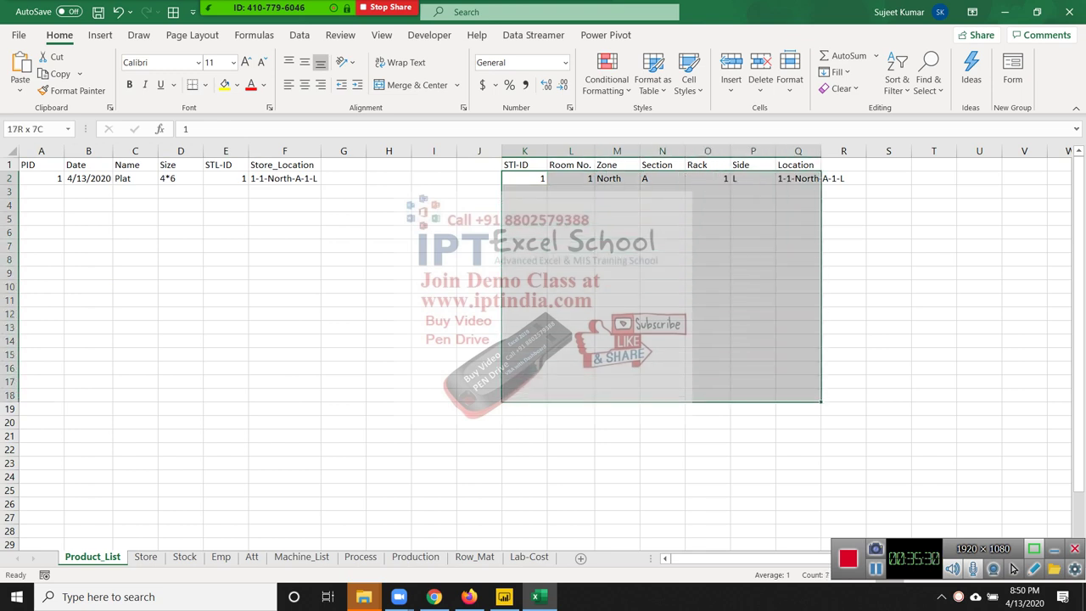
pyautogui.click(524, 178)
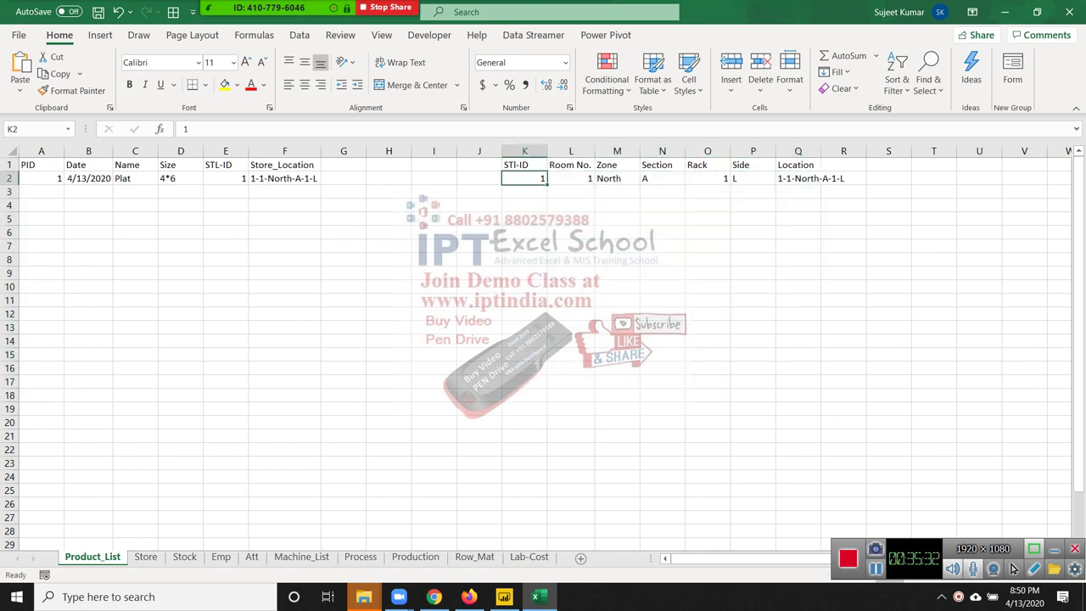
pyautogui.press('Return')
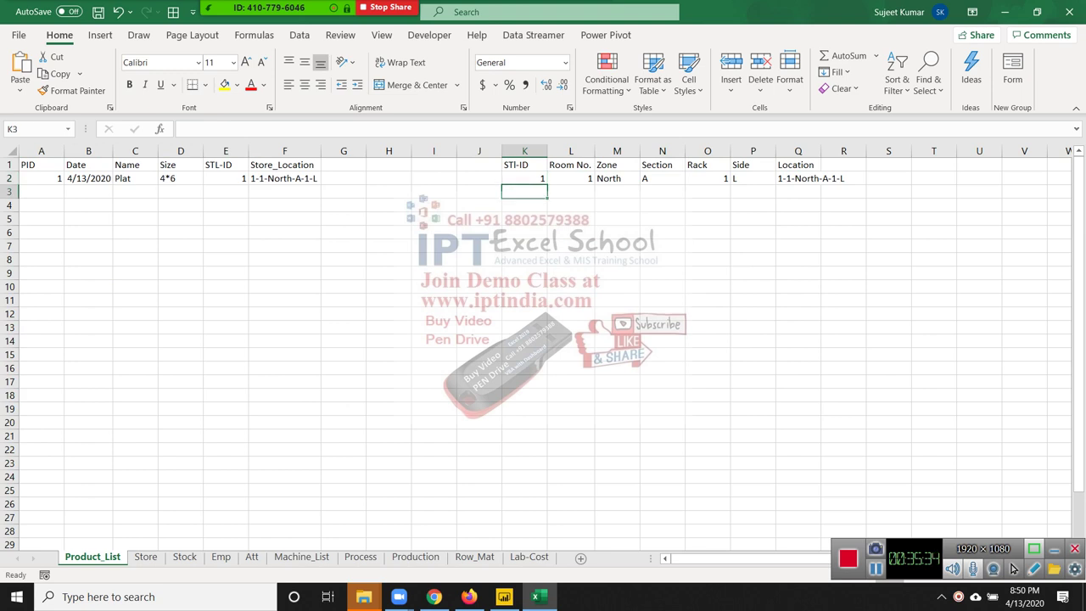
pyautogui.click(571, 178)
pyautogui.press('Right')
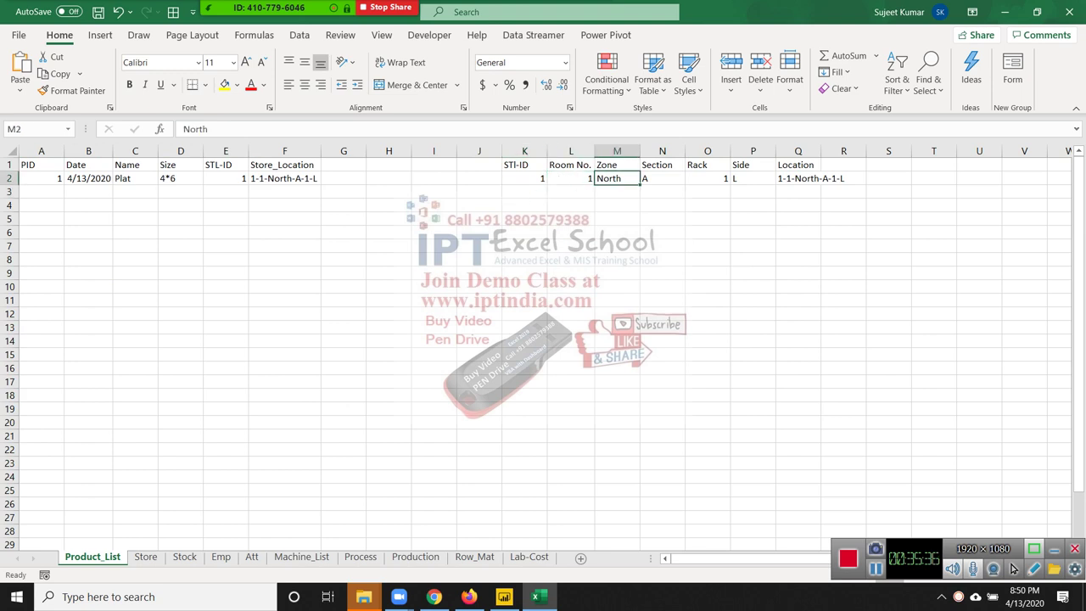
pyautogui.press('Right')
pyautogui.press('Right')
pyautogui.press('Down')
pyautogui.press('Up')
pyautogui.press('Right')
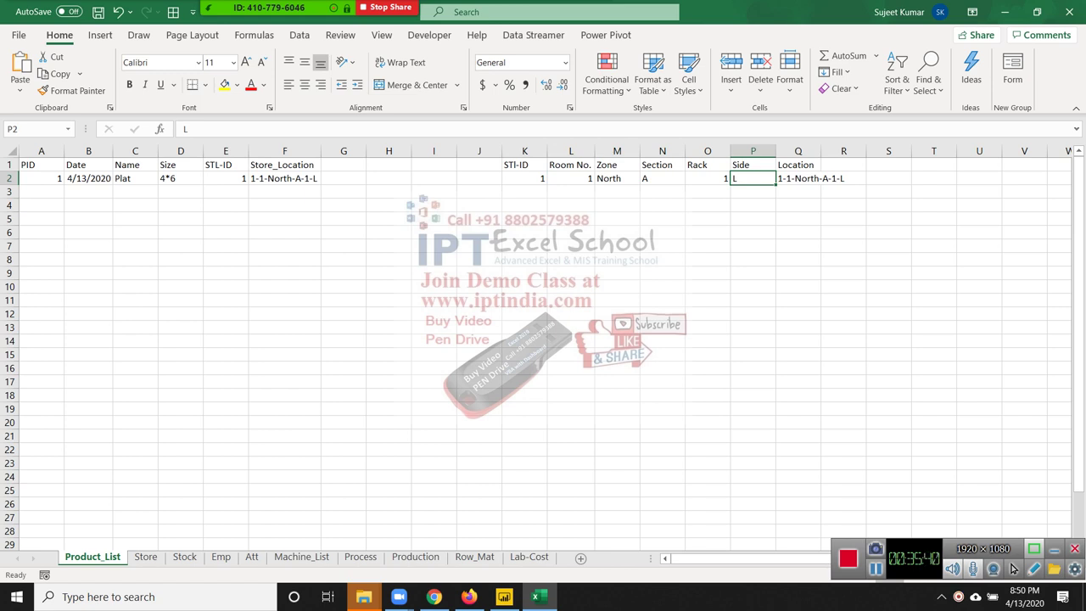
pyautogui.press('Right')
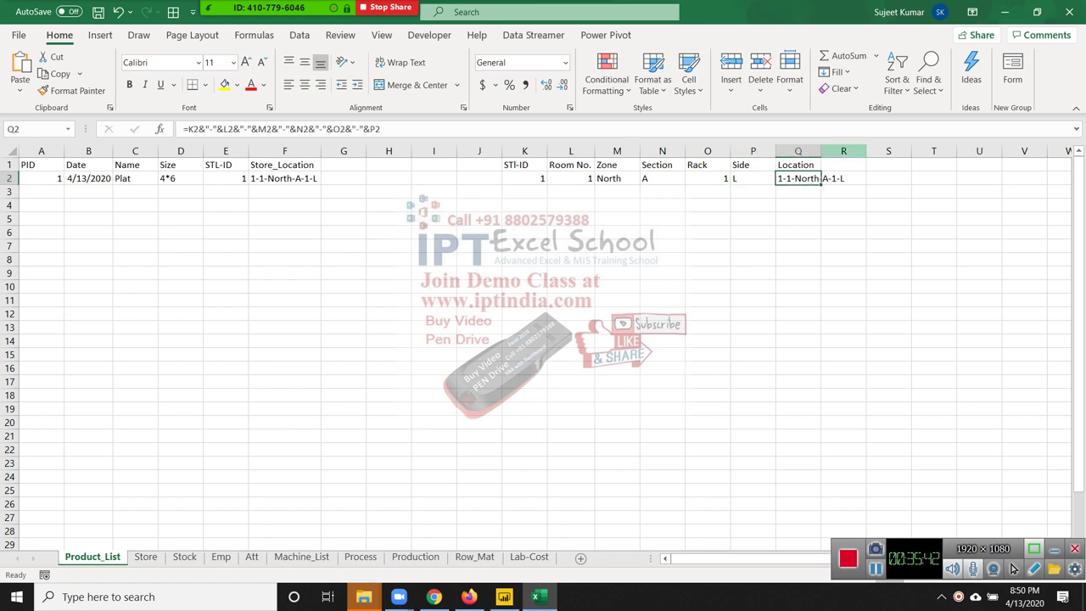
# - AutoFit the Location column so 1-1-North-A-1-L fits, then select entry rows A3:F11
pyautogui.hotkey('alt', 'h')
pyautogui.press('o')
pyautogui.press('i')
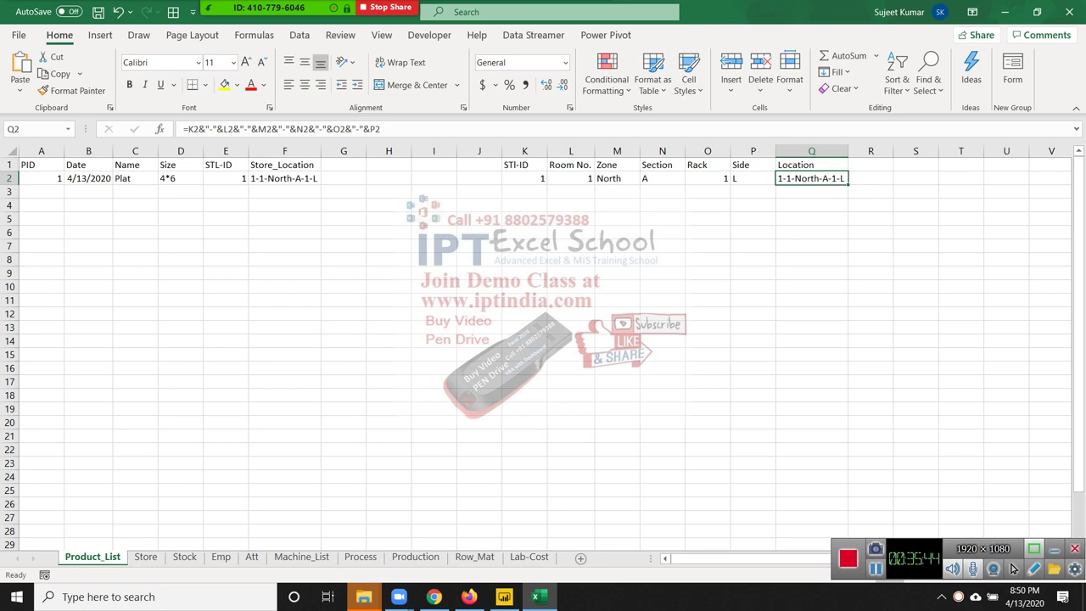
pyautogui.hotkey('ctrl', 'Left')
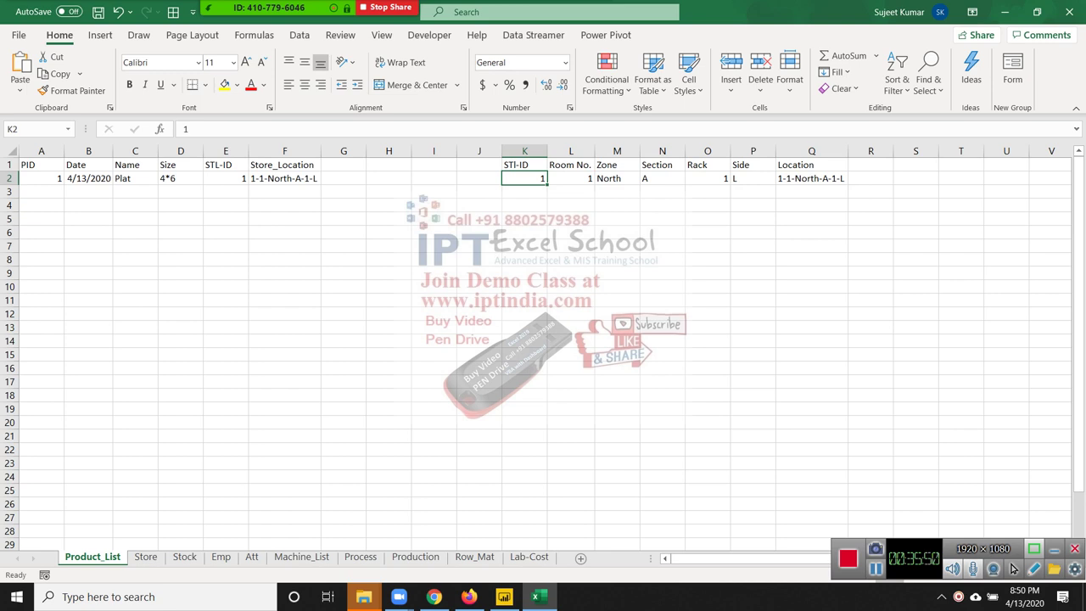
pyautogui.moveTo(41, 191)
pyautogui.mouseDown()
pyautogui.moveTo(284, 300)
pyautogui.moveTo(225, 300)
pyautogui.mouseUp()
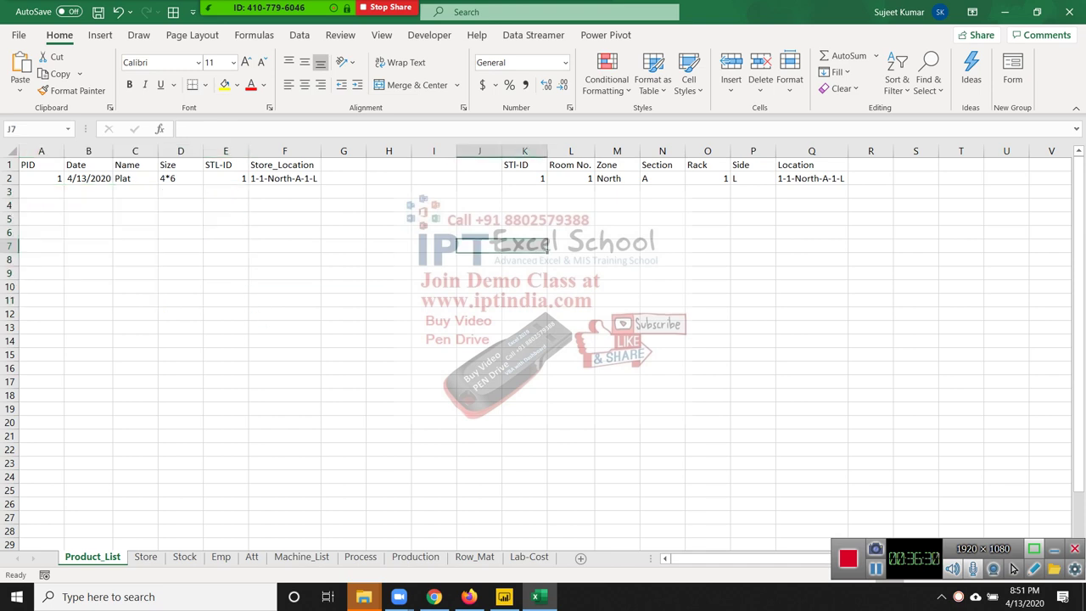
# - Select the empty Room No., Zone, Rack and Side cells in the location table
pyautogui.moveTo(570, 178); pyautogui.dragTo(570, 232)
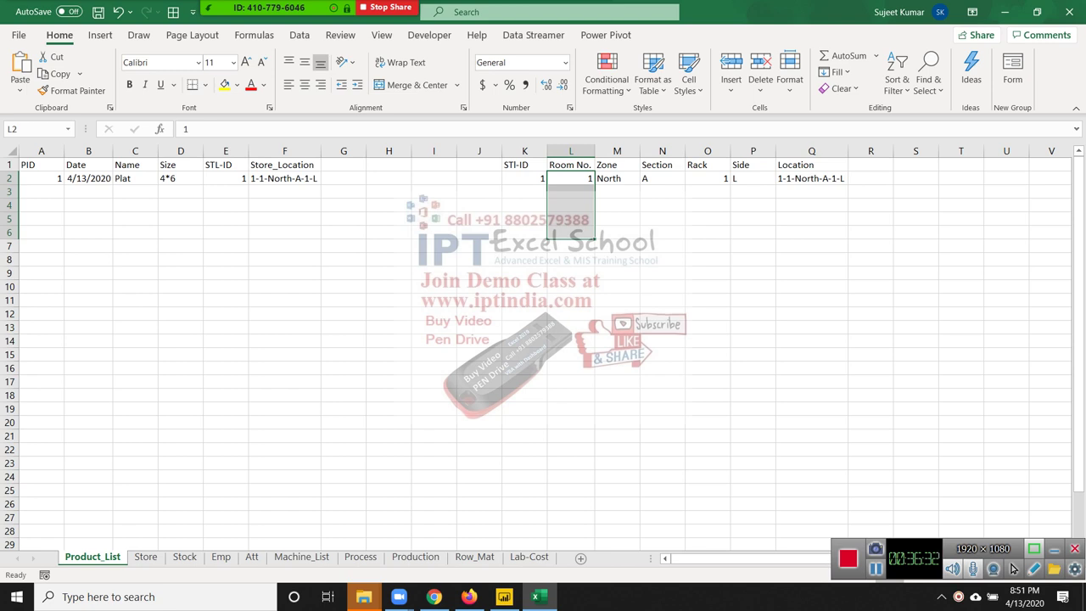
pyautogui.click(618, 192)
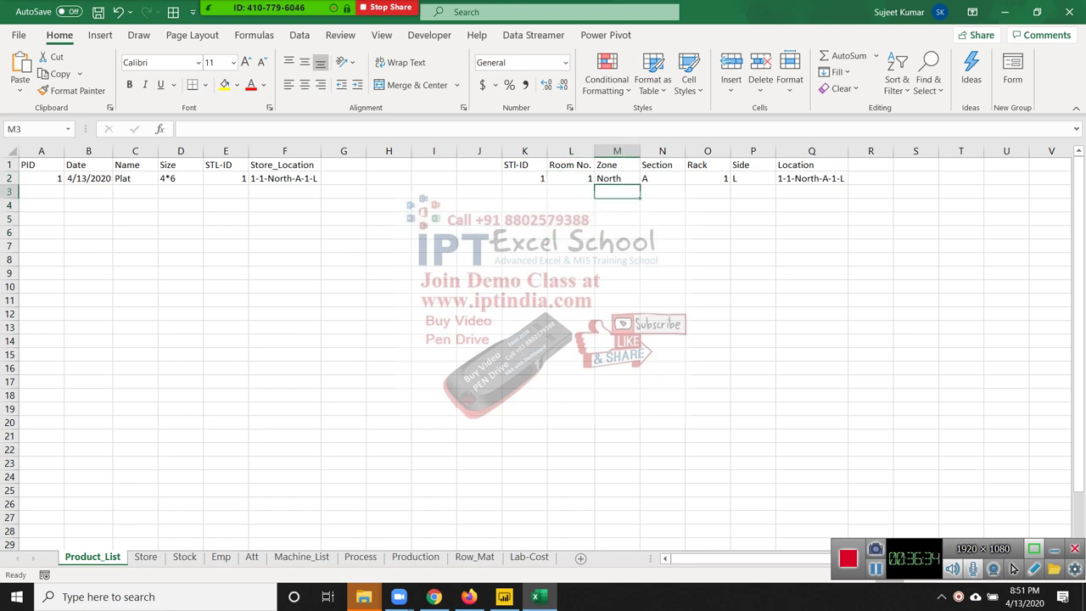
pyautogui.moveTo(618, 192); pyautogui.dragTo(618, 327)
pyautogui.moveTo(663, 192); pyautogui.dragTo(663, 232)
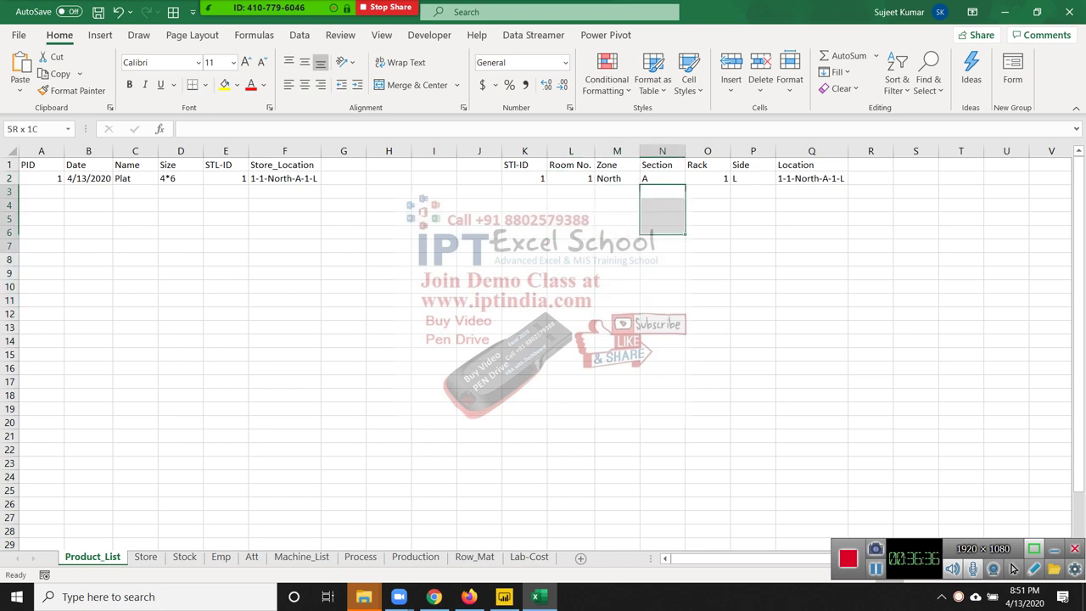
pyautogui.moveTo(708, 192)
pyautogui.mouseDown()
pyautogui.moveTo(707, 232)
pyautogui.moveTo(752, 232)
pyautogui.mouseUp()
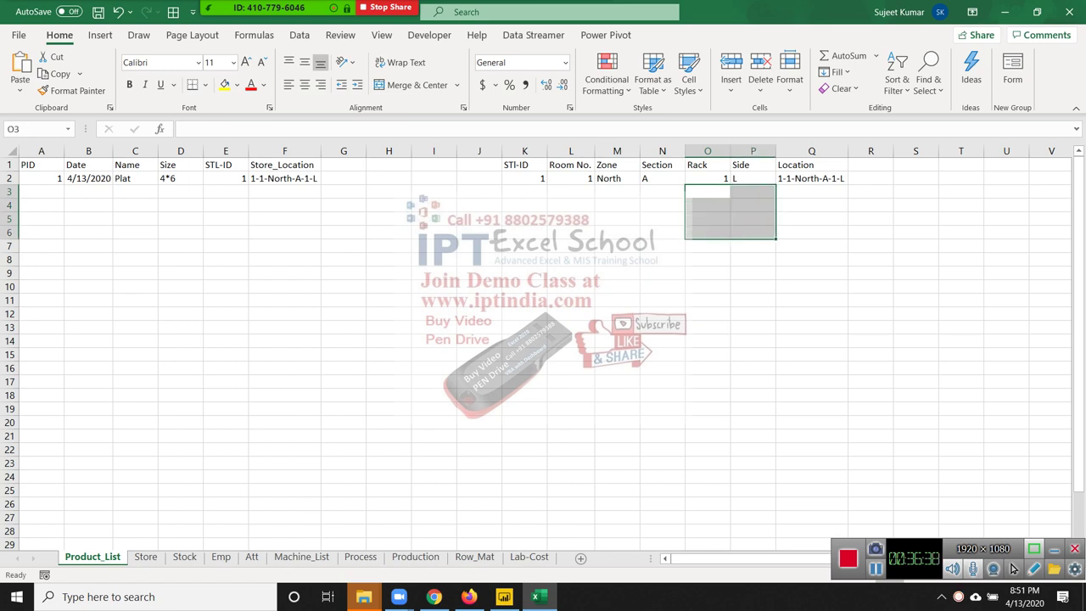
pyautogui.moveTo(753, 192); pyautogui.dragTo(753, 219)
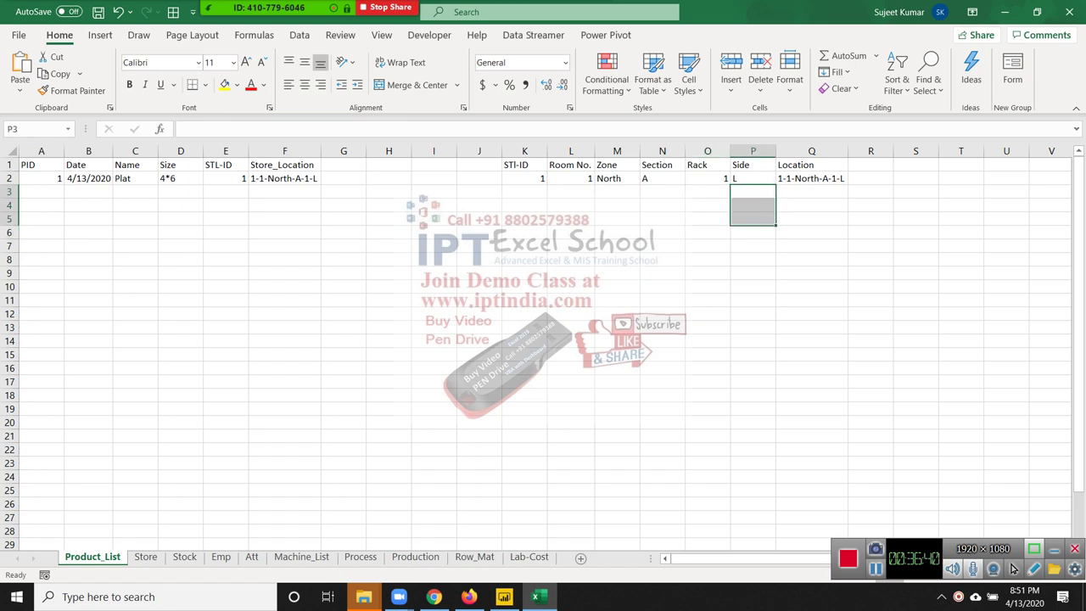
# - Extend the A–F row formulas on Product_List down through row 16
pyautogui.moveTo(41, 191); pyautogui.dragTo(284, 314)
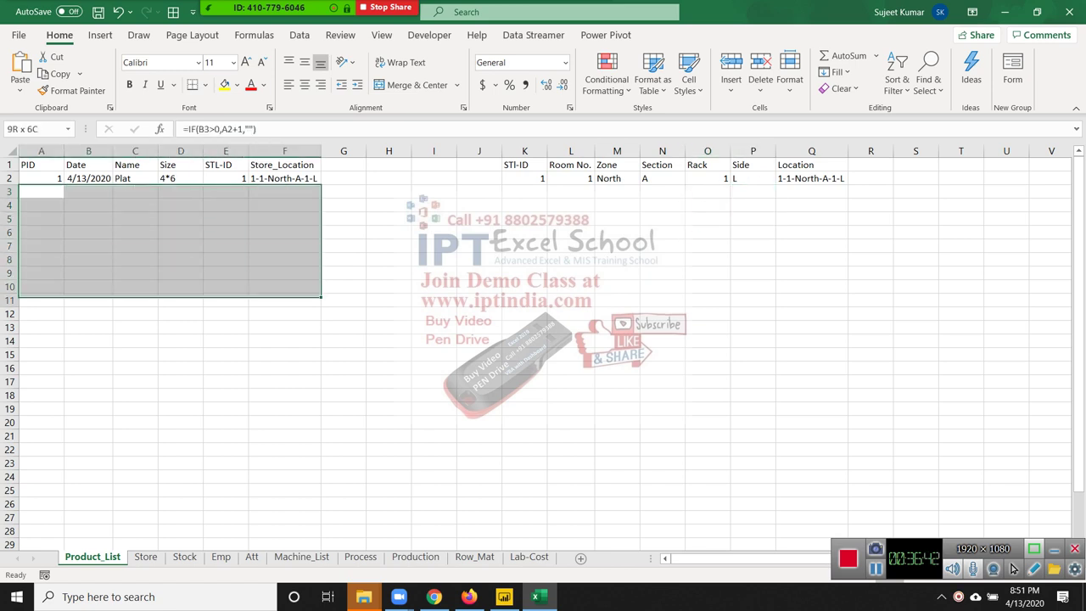
pyautogui.hotkey('ctrl', 'v')
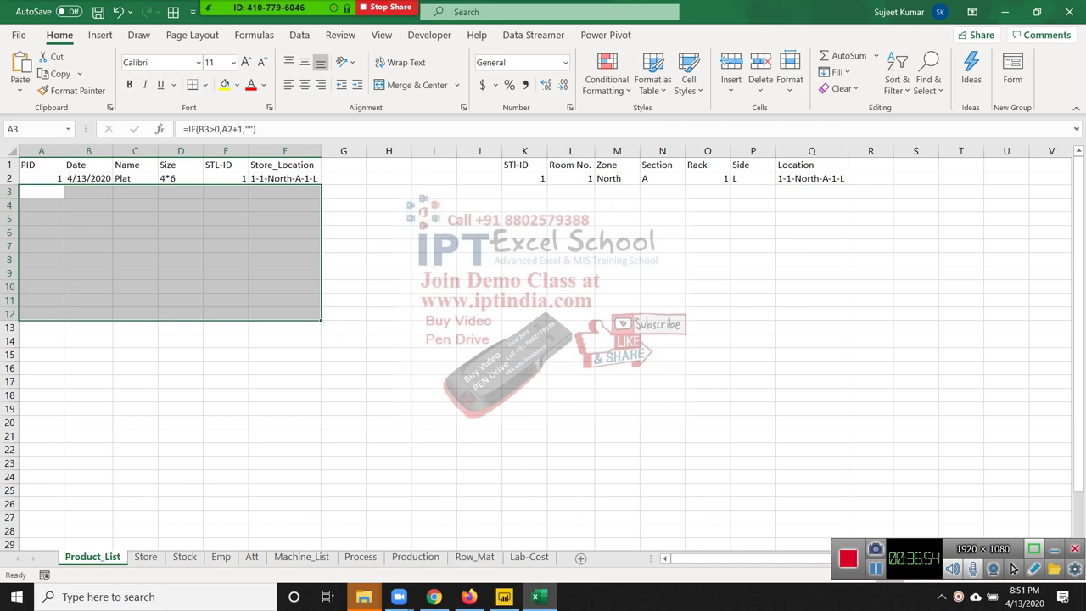
pyautogui.click(88, 218)
pyautogui.moveTo(41, 151); pyautogui.dragTo(882, 152)
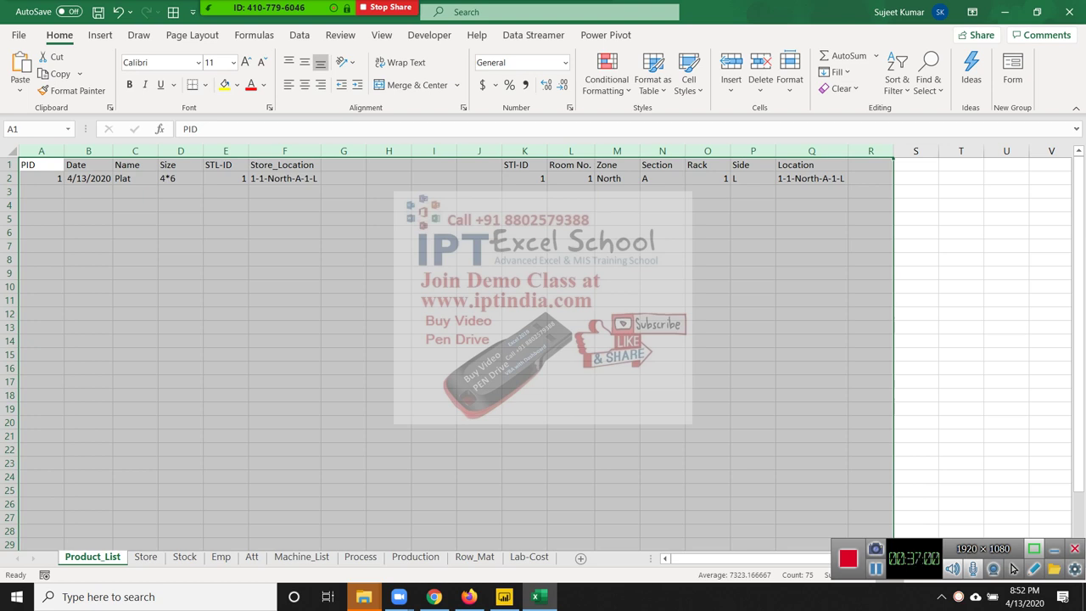
pyautogui.click(811, 219)
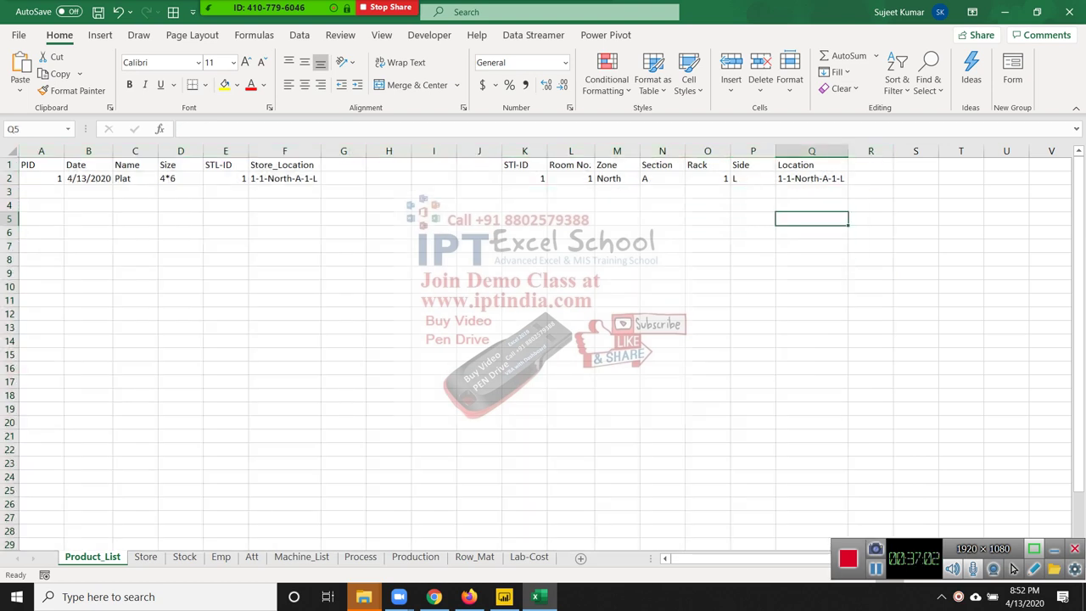
pyautogui.click(525, 192)
pyautogui.moveTo(525, 192); pyautogui.dragTo(811, 356)
pyautogui.click(570, 328)
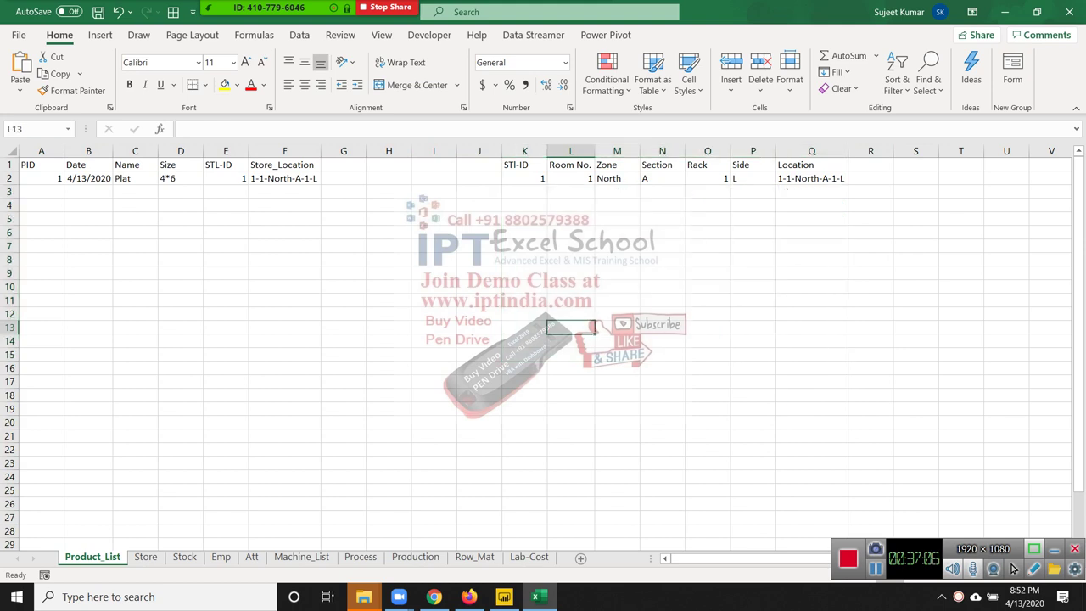
pyautogui.moveTo(41, 192); pyautogui.dragTo(285, 368)
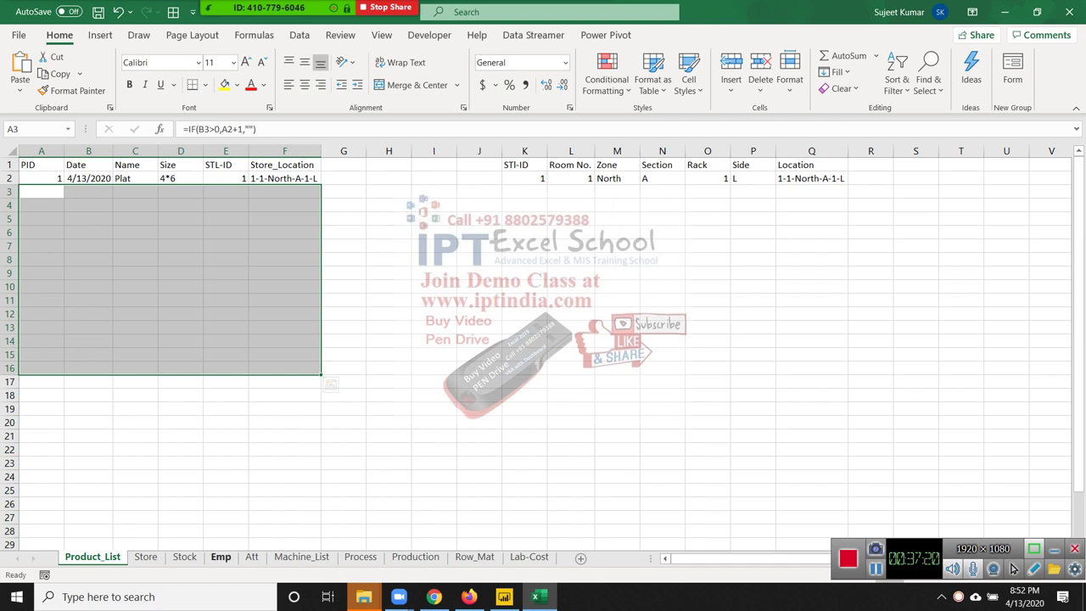
# - Return to the Store sheet and review its first PID entries
pyautogui.hotkey('ctrl', 'pagedown')
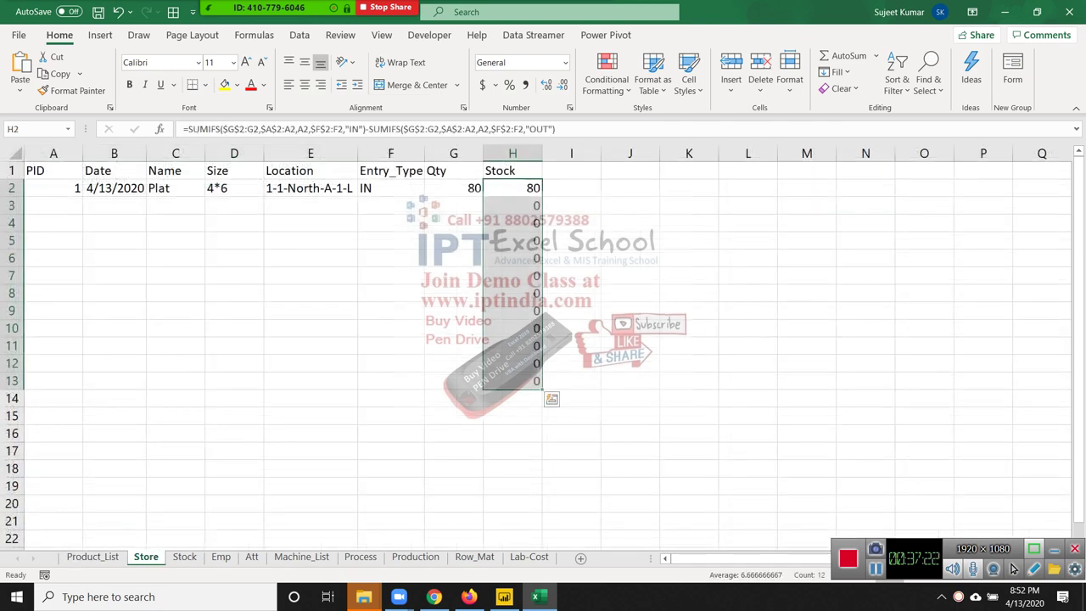
pyautogui.click(175, 485)
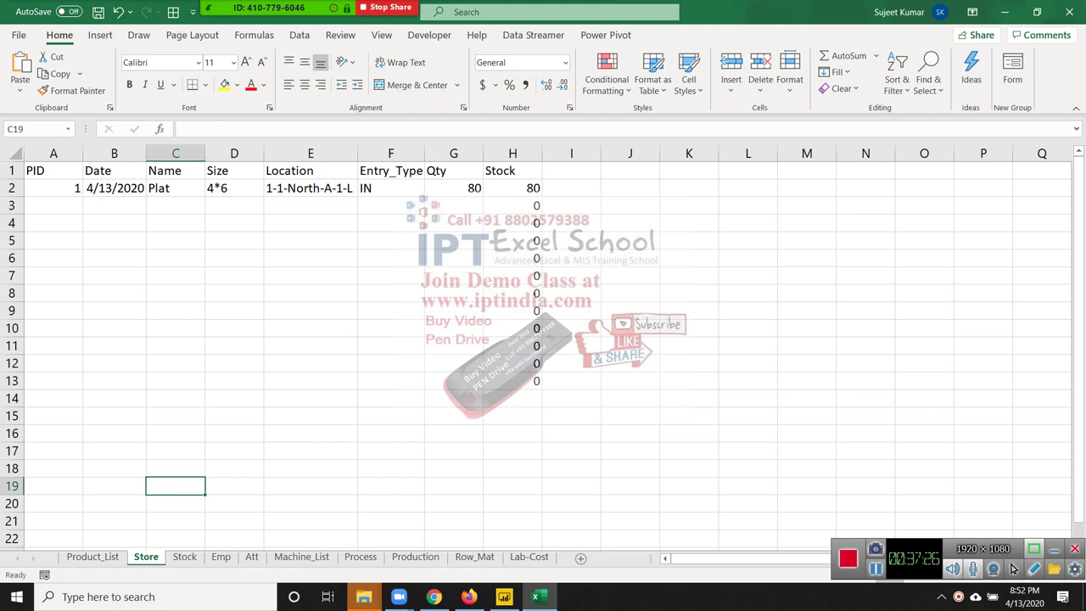
pyautogui.click(53, 205)
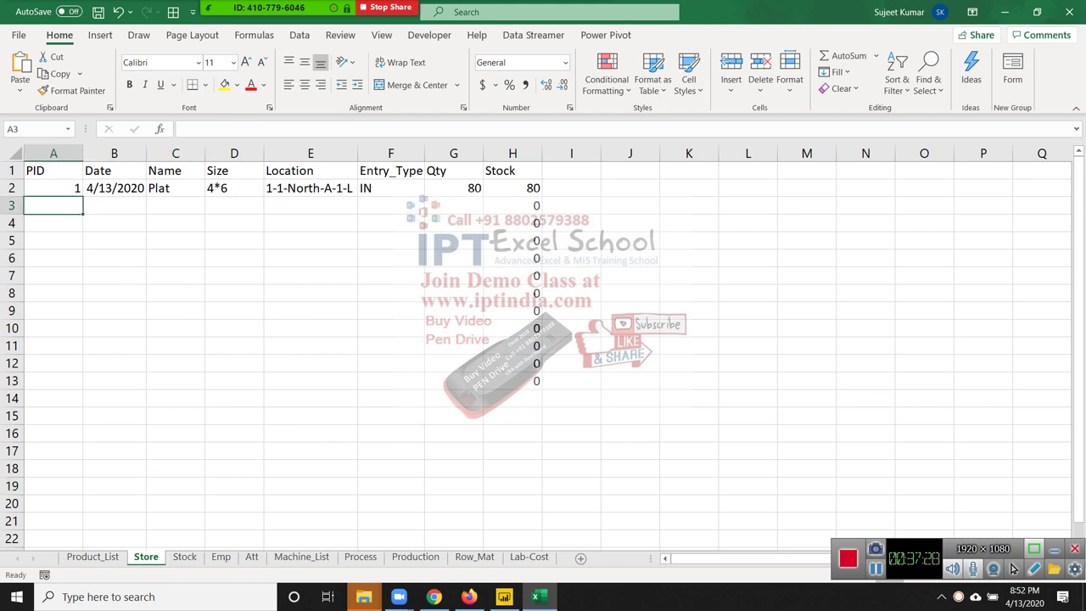
pyautogui.click(53, 187)
pyautogui.click(93, 557)
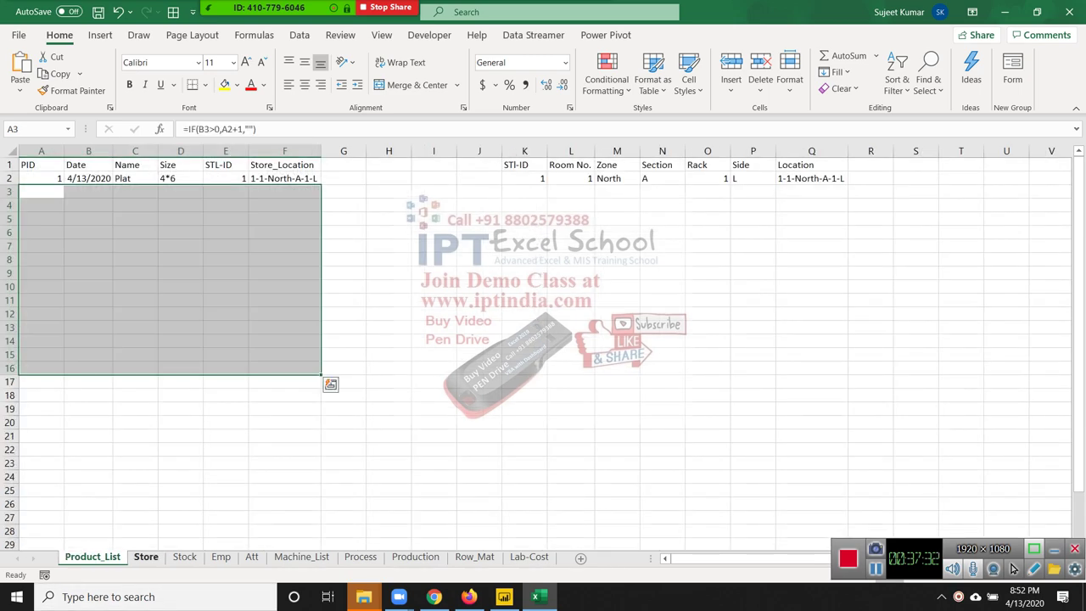
pyautogui.click(146, 556)
pyautogui.press('Right')
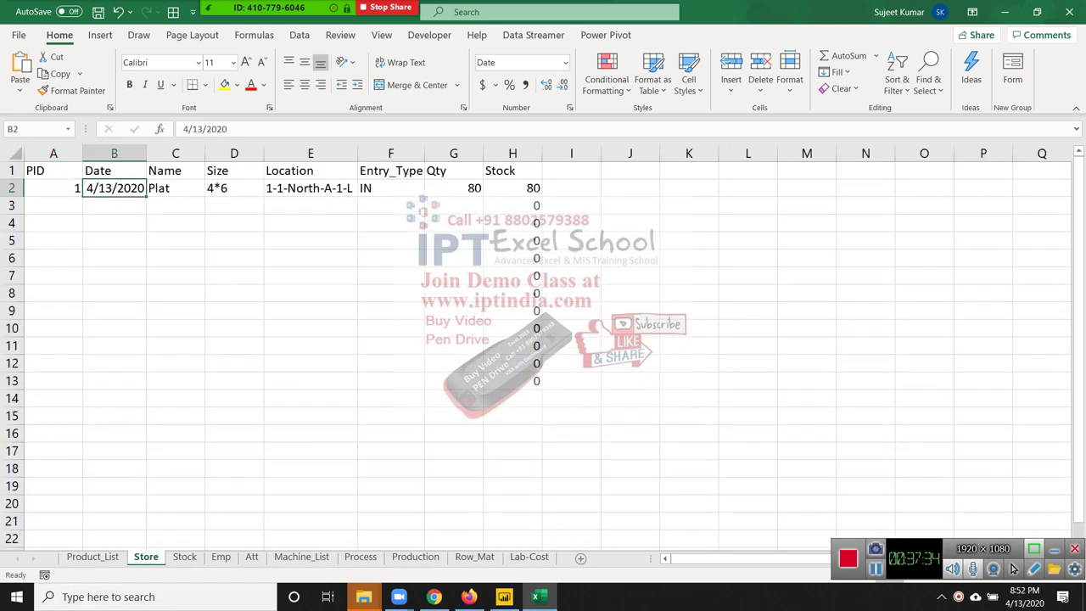
pyautogui.press('Right')
pyautogui.hotkey('shift', 'Right')
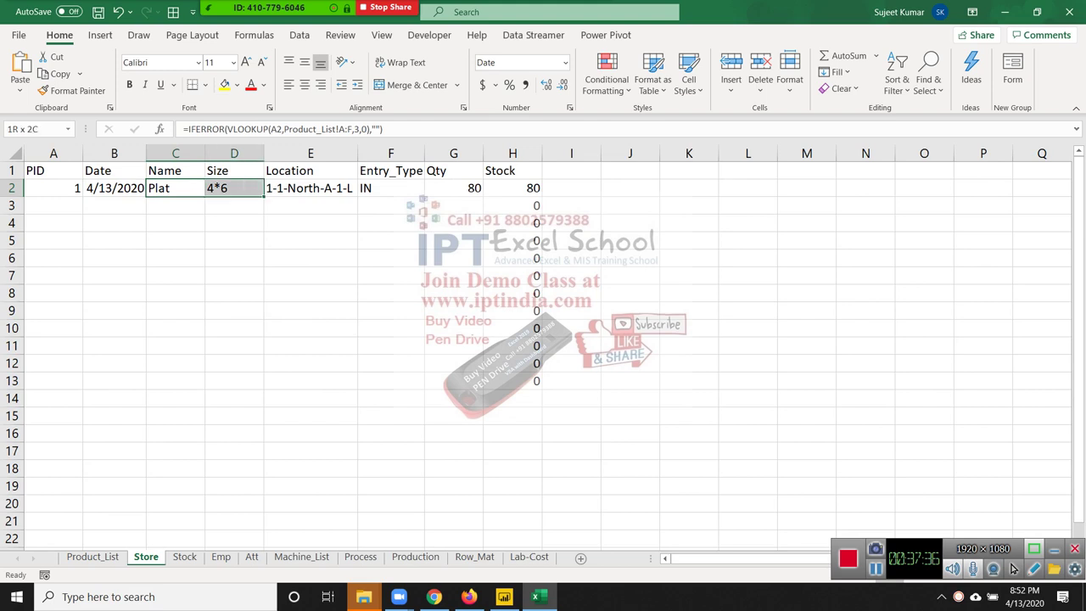
pyautogui.hotkey('shift', 'Right')
pyautogui.hotkey('ctrl', 'shift', 'pageup')
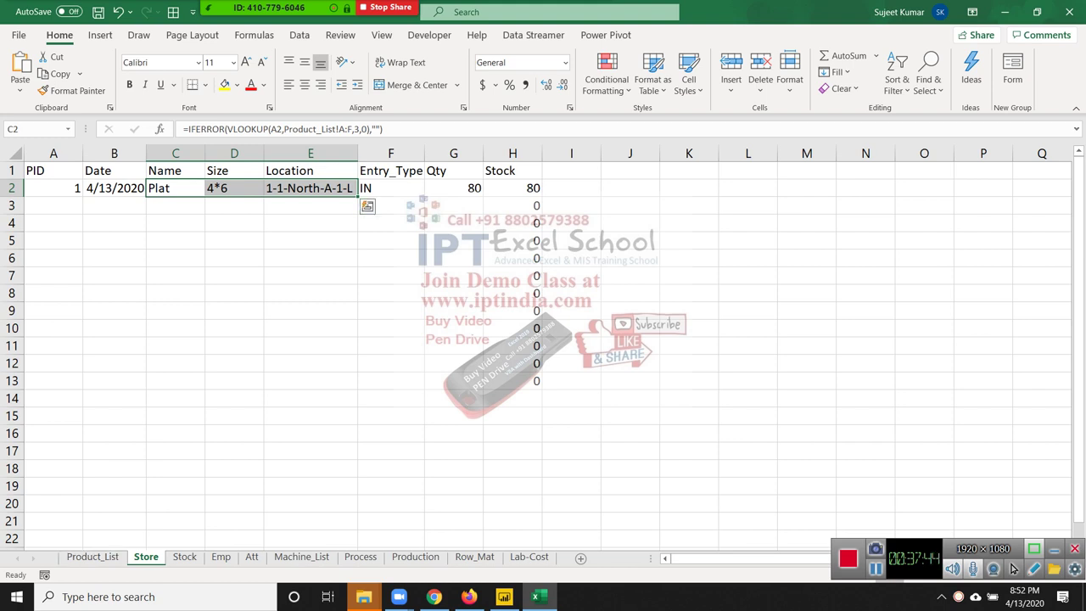
pyautogui.click(390, 188)
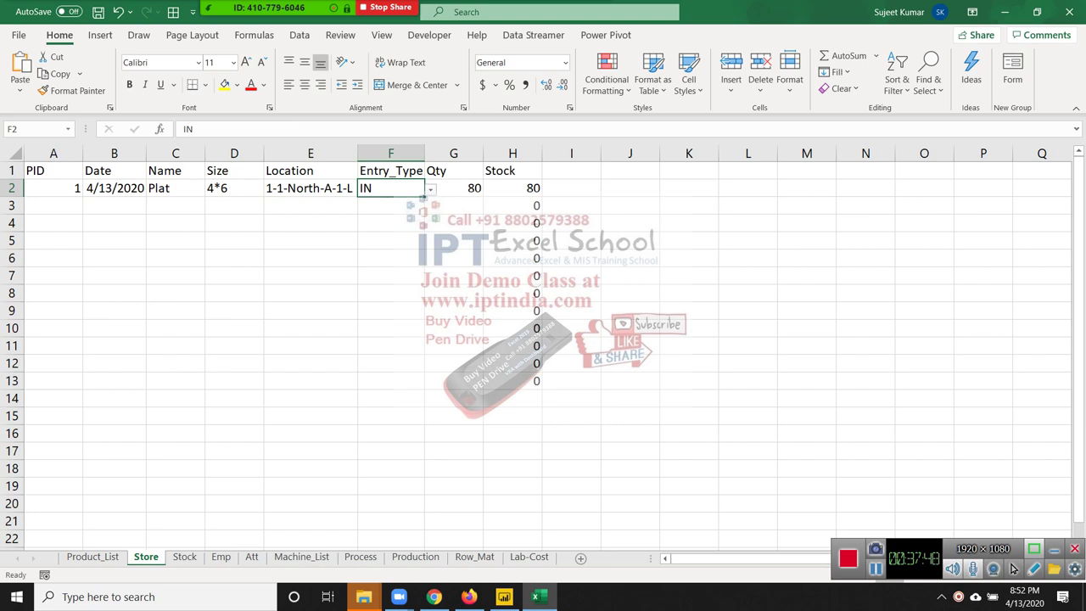
pyautogui.press('Right')
pyautogui.press('Right')
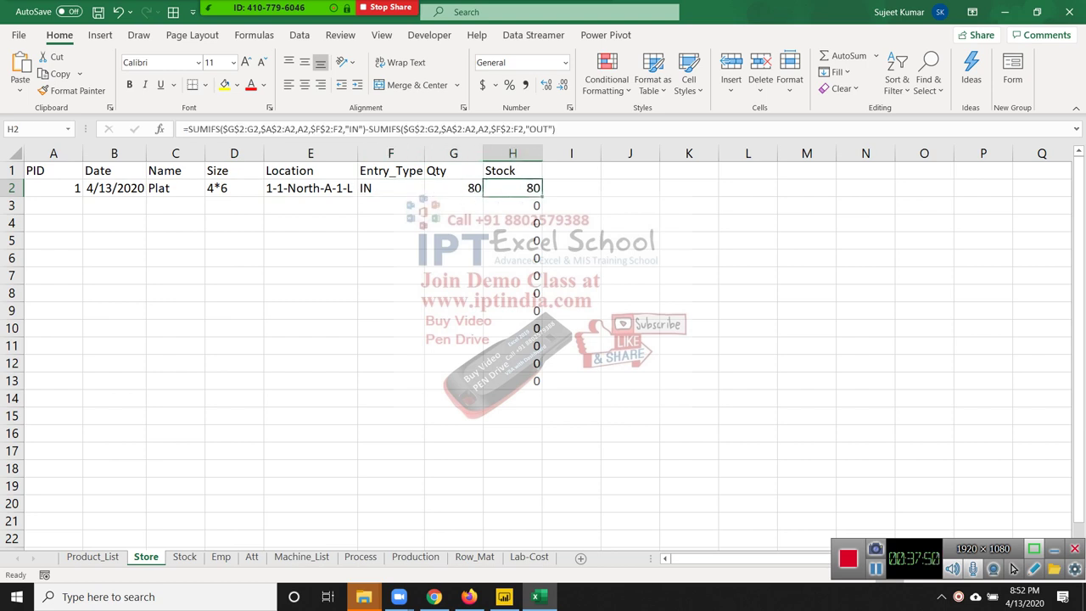
pyautogui.hotkey('shift', 'Down')
pyautogui.hotkey('shift', 'Down')
pyautogui.hotkey('shift', 'Down')
pyautogui.hotkey('shift', 'Down')
pyautogui.press('Down')
pyautogui.press('Down')
pyautogui.press('Down')
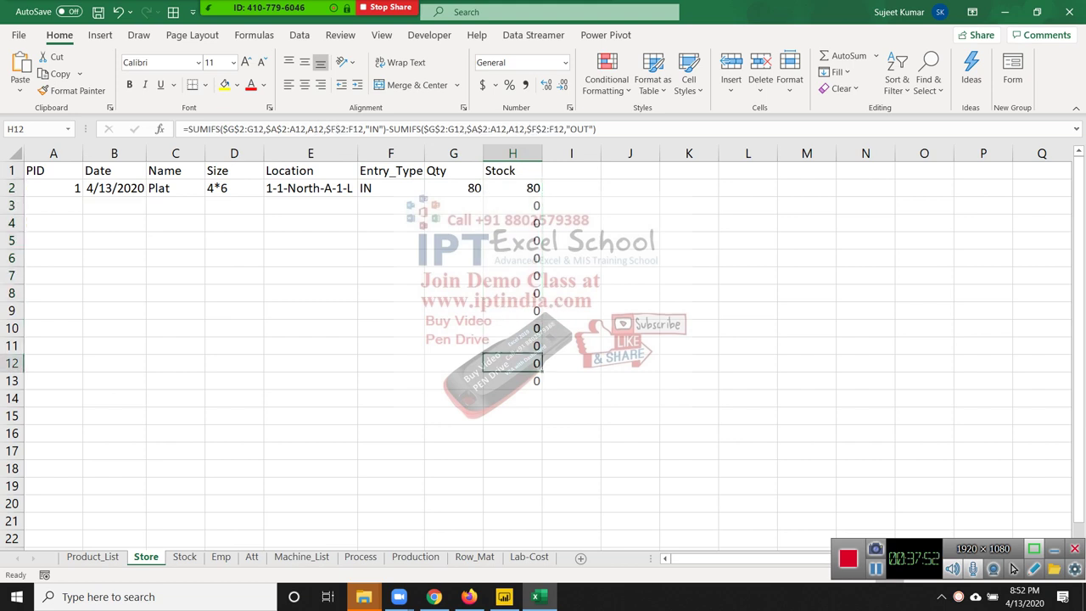
pyautogui.press('Down')
pyautogui.press('Up')
pyautogui.press('Up')
pyautogui.press('Up')
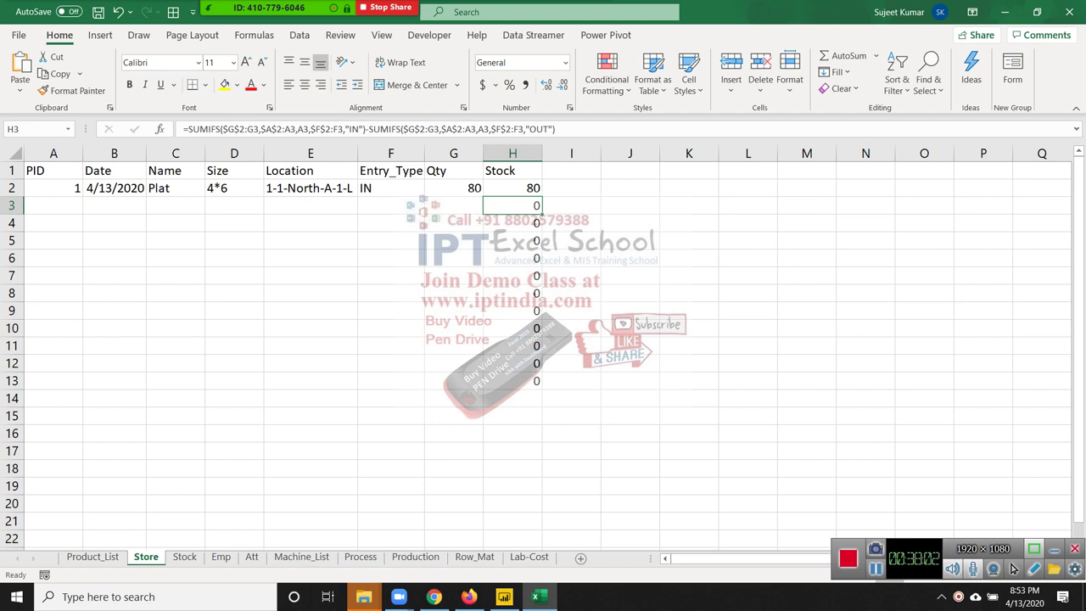
pyautogui.moveTo(51, 205); pyautogui.dragTo(454, 205)
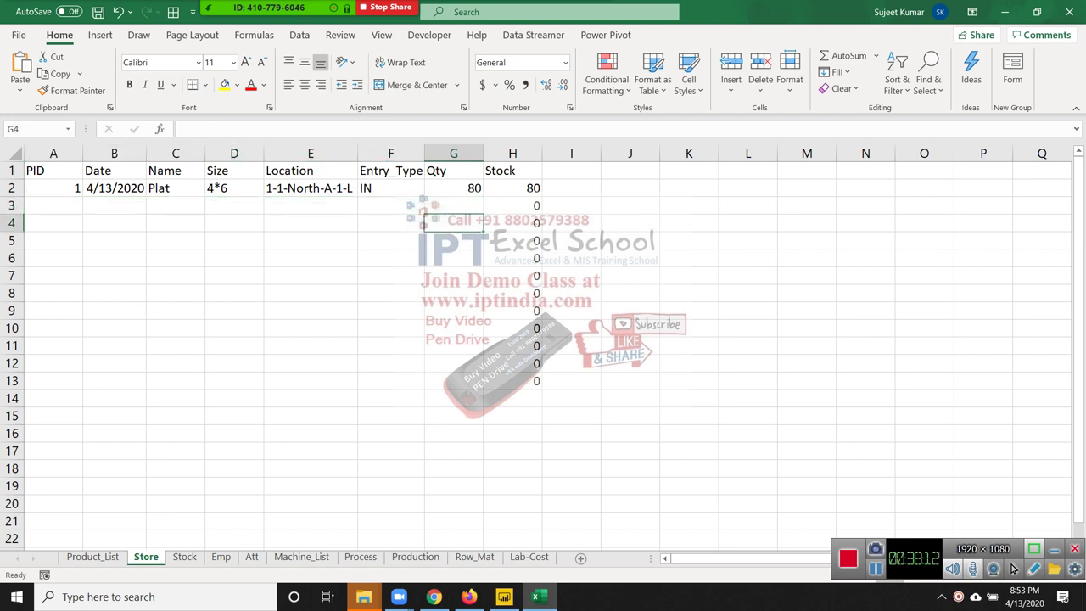
pyautogui.moveTo(53, 205)
pyautogui.mouseDown()
pyautogui.moveTo(114, 205)
pyautogui.moveTo(390, 293)
pyautogui.moveTo(390, 381)
pyautogui.mouseUp()
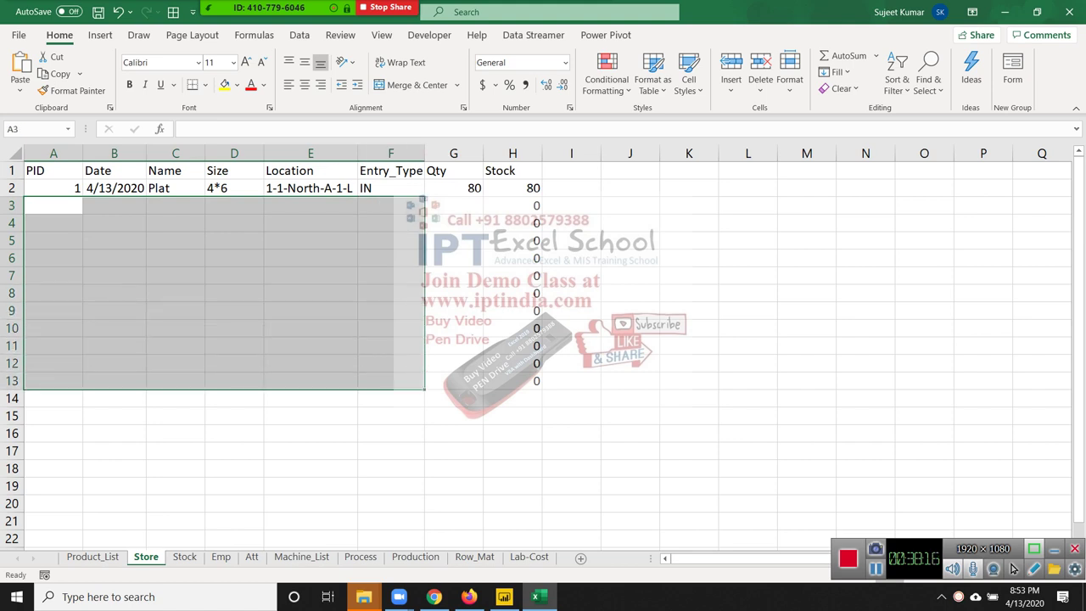
pyautogui.click(184, 557)
pyautogui.click(181, 225)
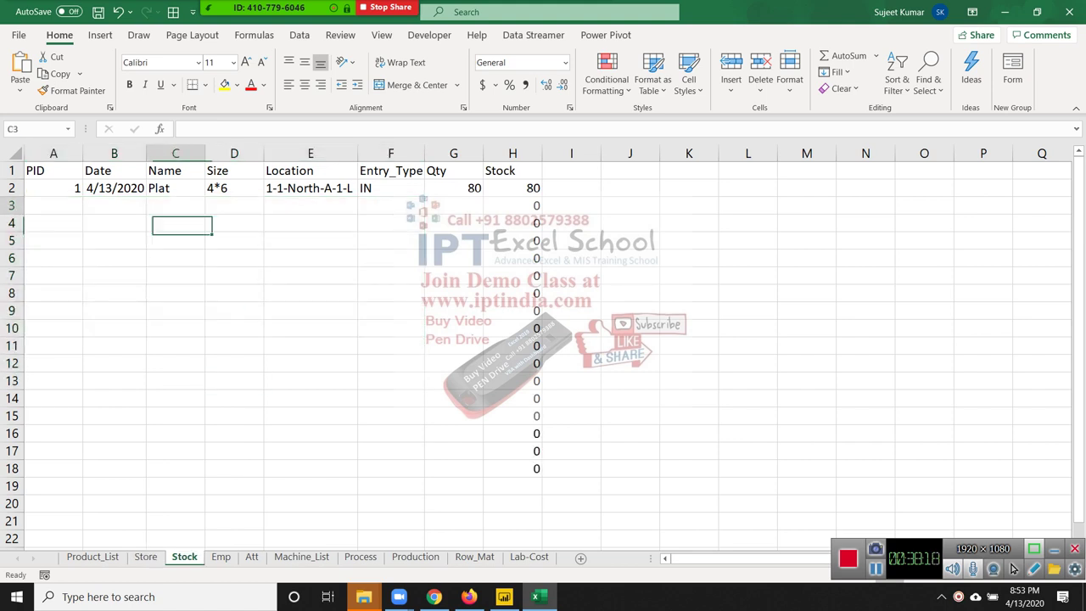
pyautogui.moveTo(176, 206); pyautogui.dragTo(484, 299)
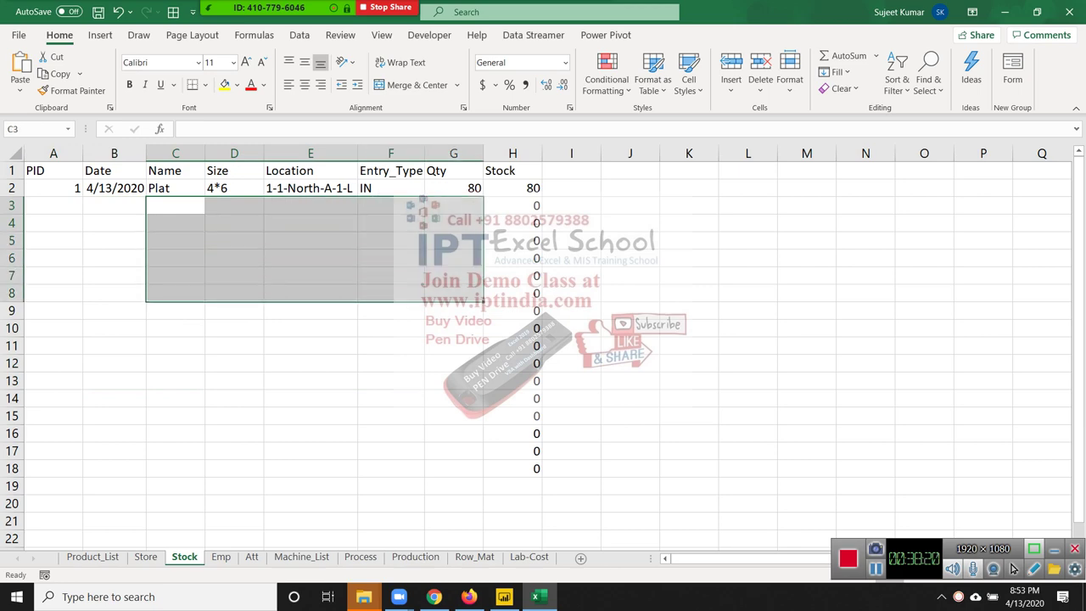
pyautogui.click(454, 414)
pyautogui.click(221, 556)
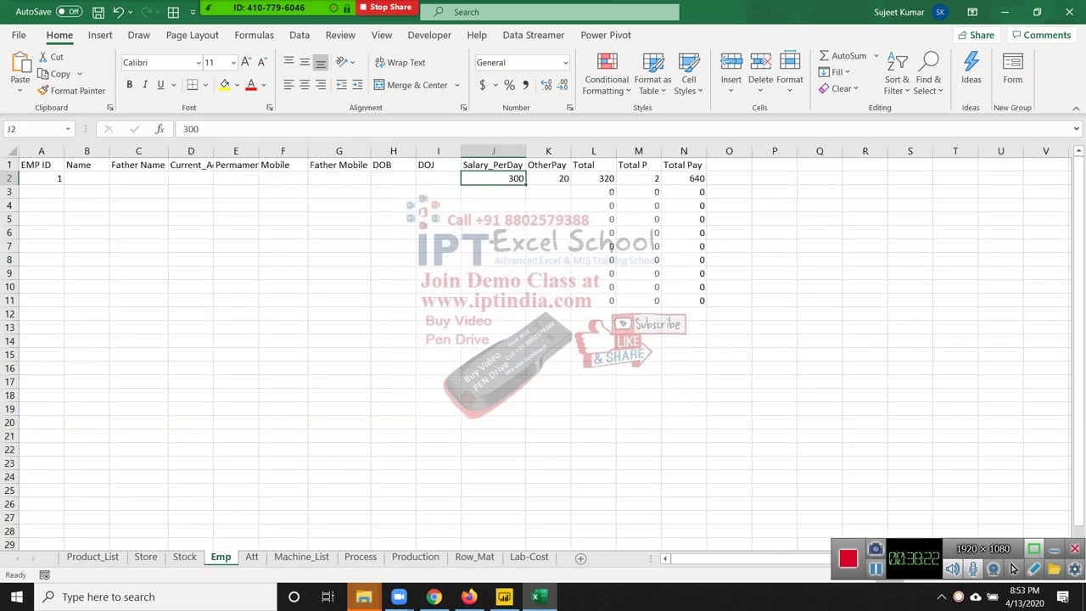
pyautogui.click(184, 556)
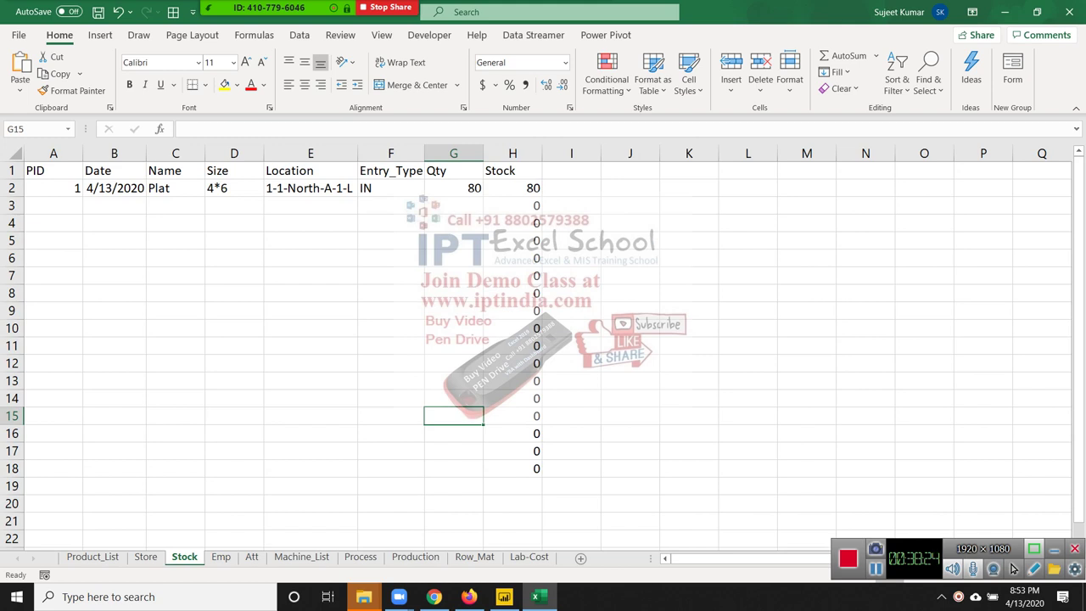
pyautogui.click(145, 557)
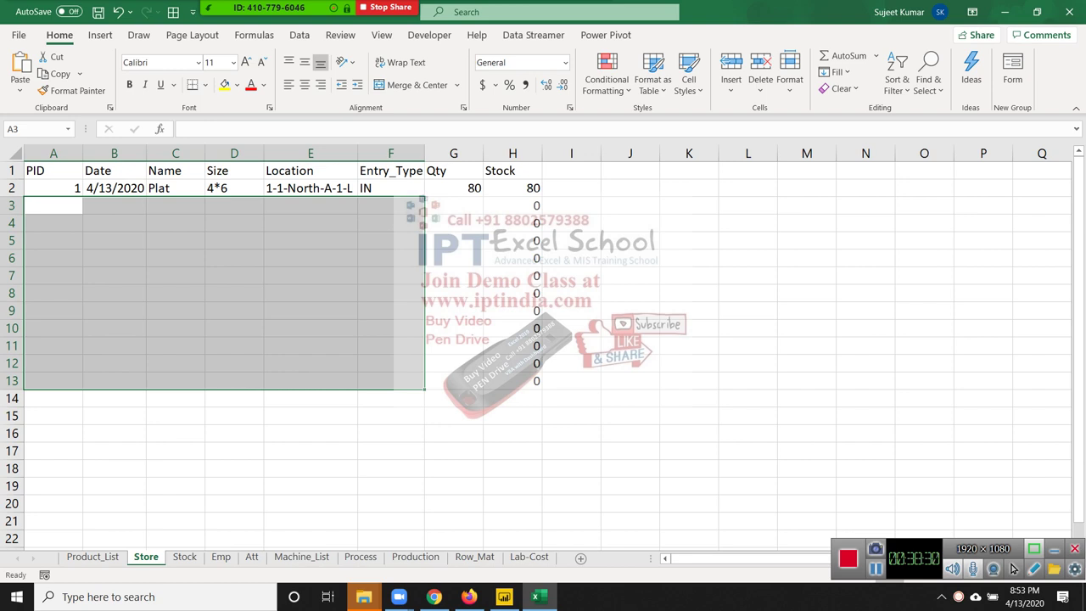
pyautogui.click(390, 415)
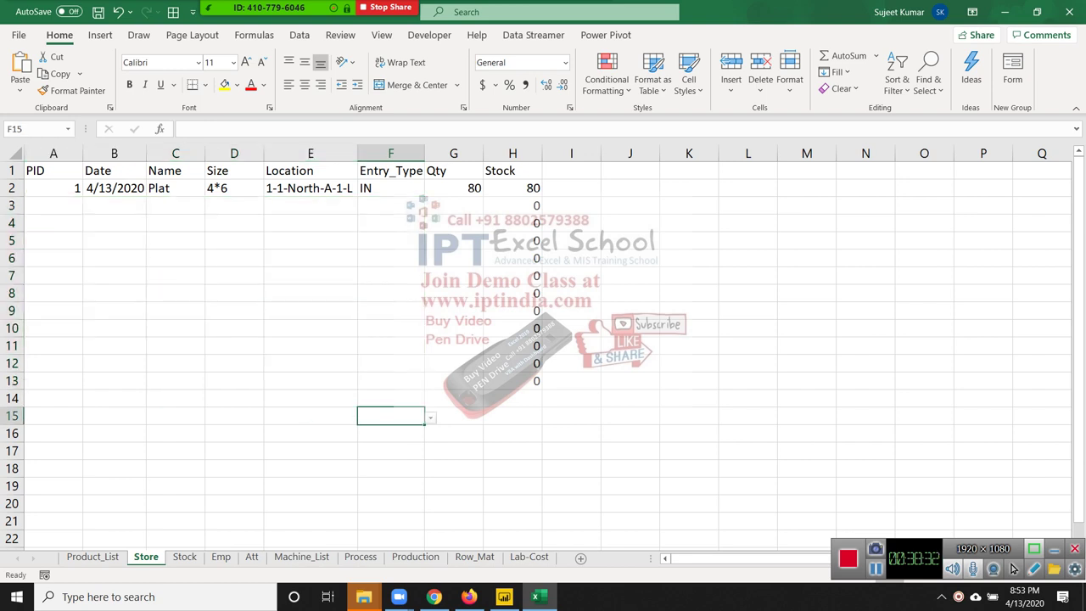
pyautogui.hotkey('ctrl', 'Down')
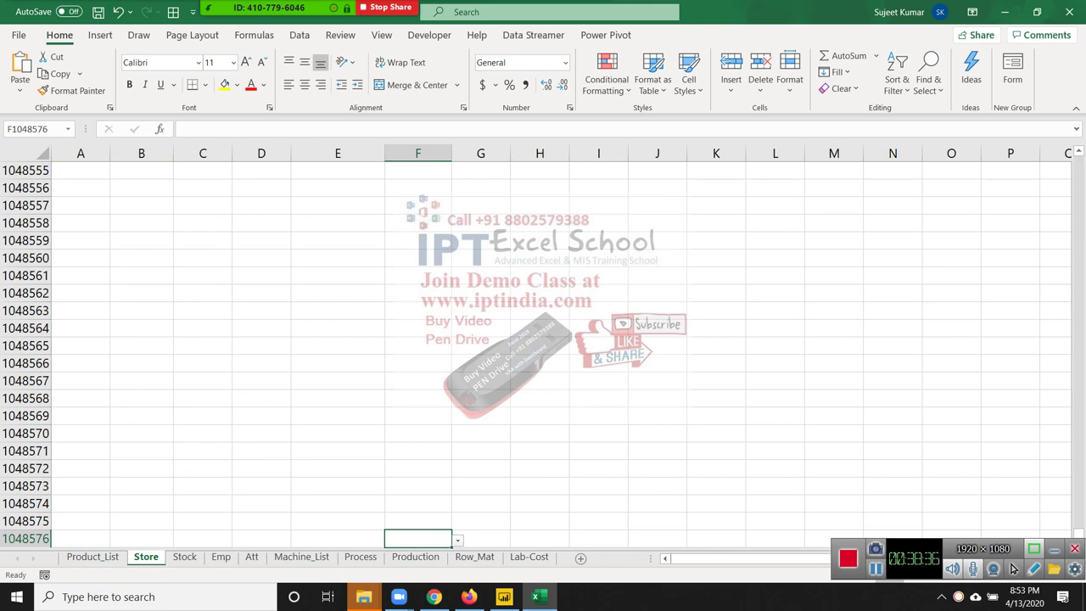
pyautogui.hotkey('ctrl', 'Up')
pyautogui.hotkey('ctrl', 'Up')
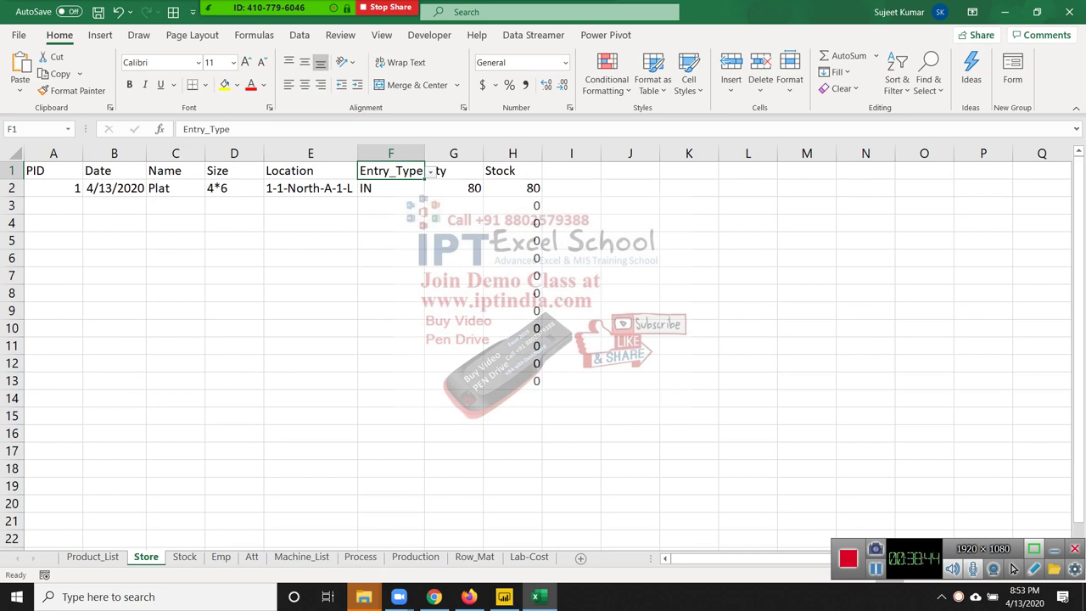
pyautogui.moveTo(52, 187); pyautogui.dragTo(310, 205)
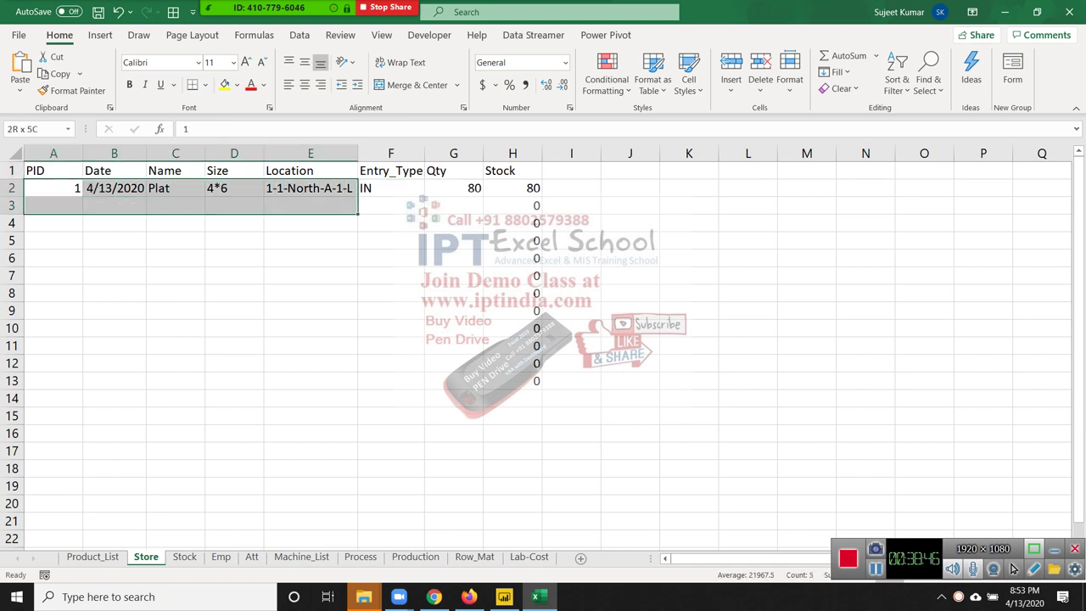
pyautogui.click(310, 310)
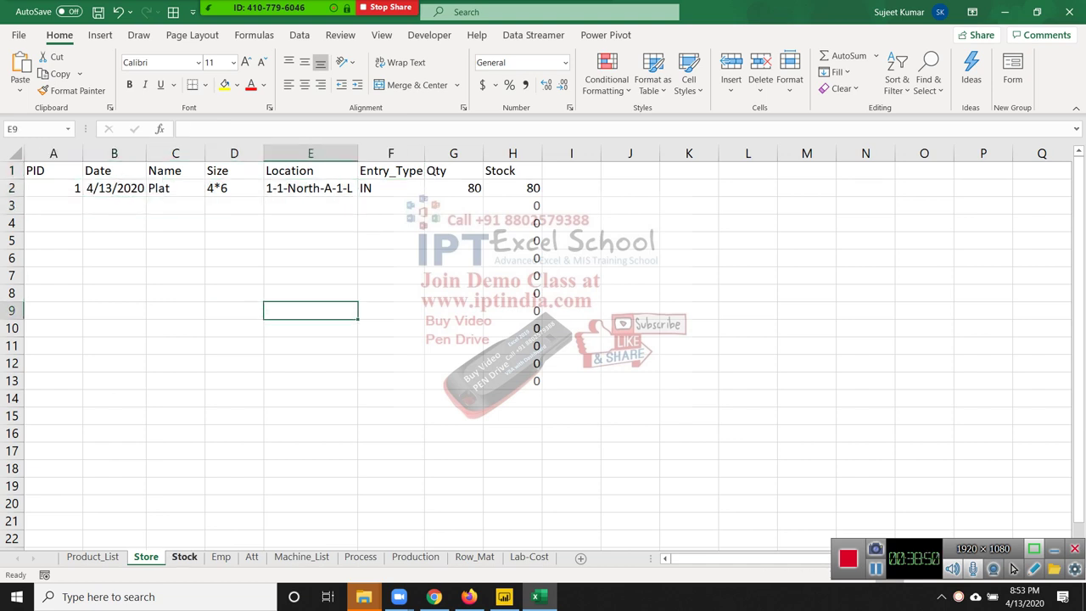
# - Inspect the SUMIFS stock balance formula in Store's cell H2
pyautogui.click(92, 557)
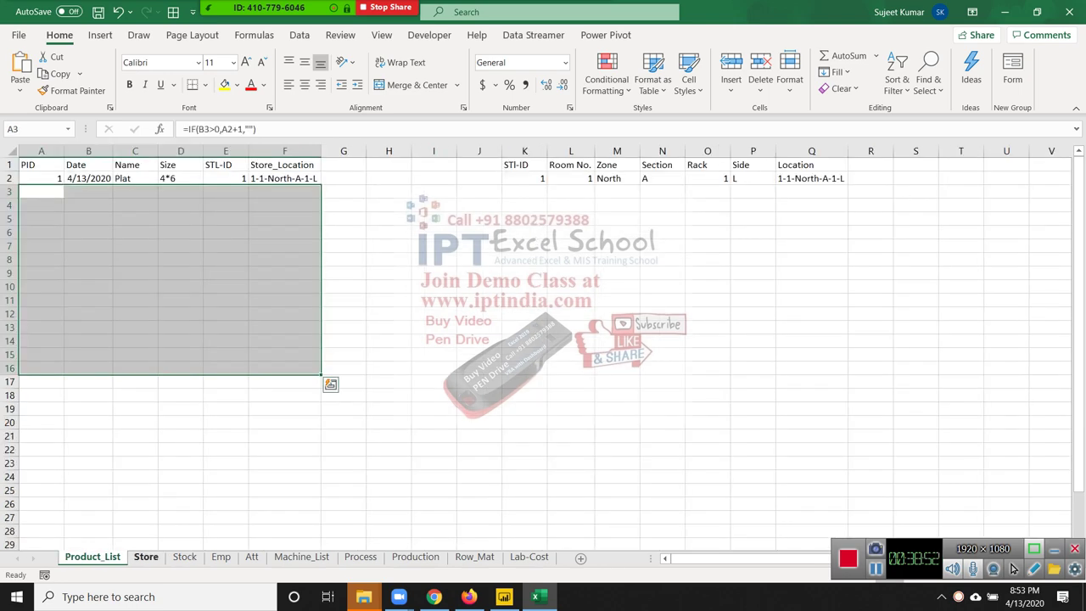
pyautogui.click(146, 556)
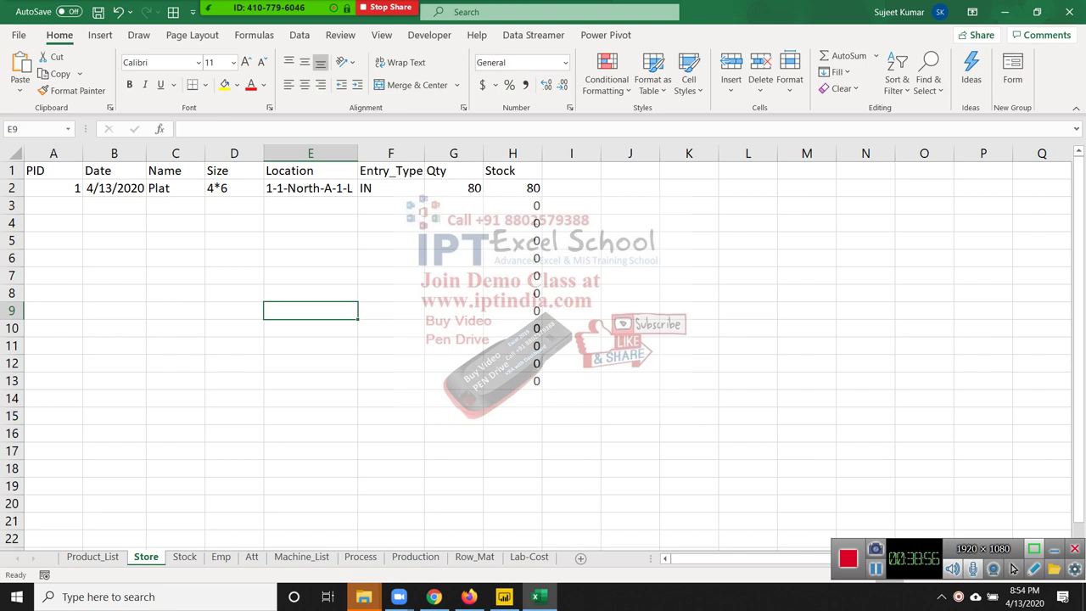
pyautogui.press('Left')
pyautogui.press('Down')
pyautogui.press('Down')
pyautogui.press('Down')
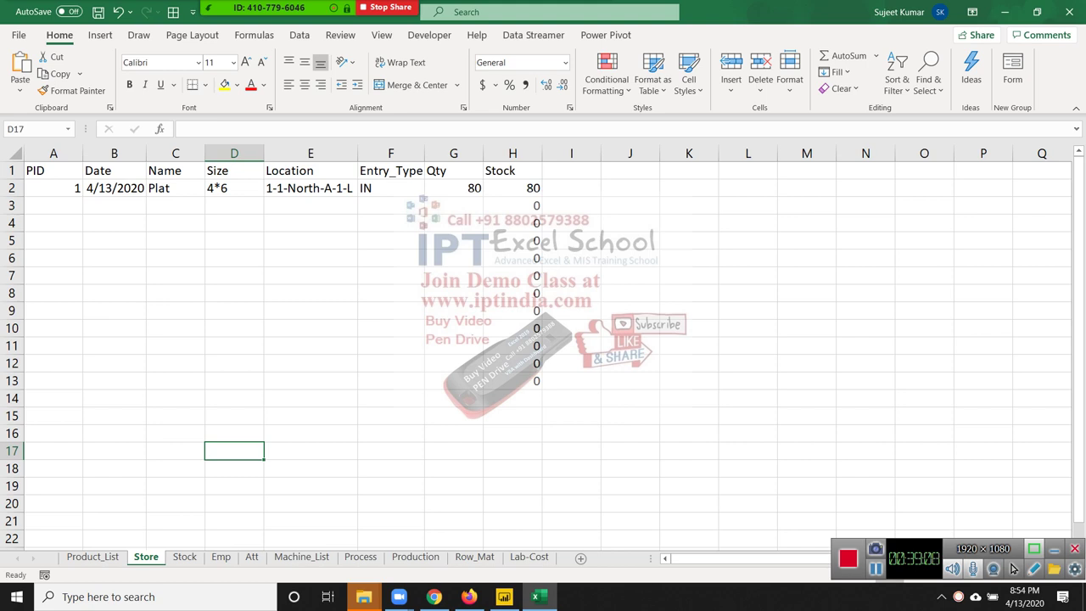
pyautogui.click(512, 187)
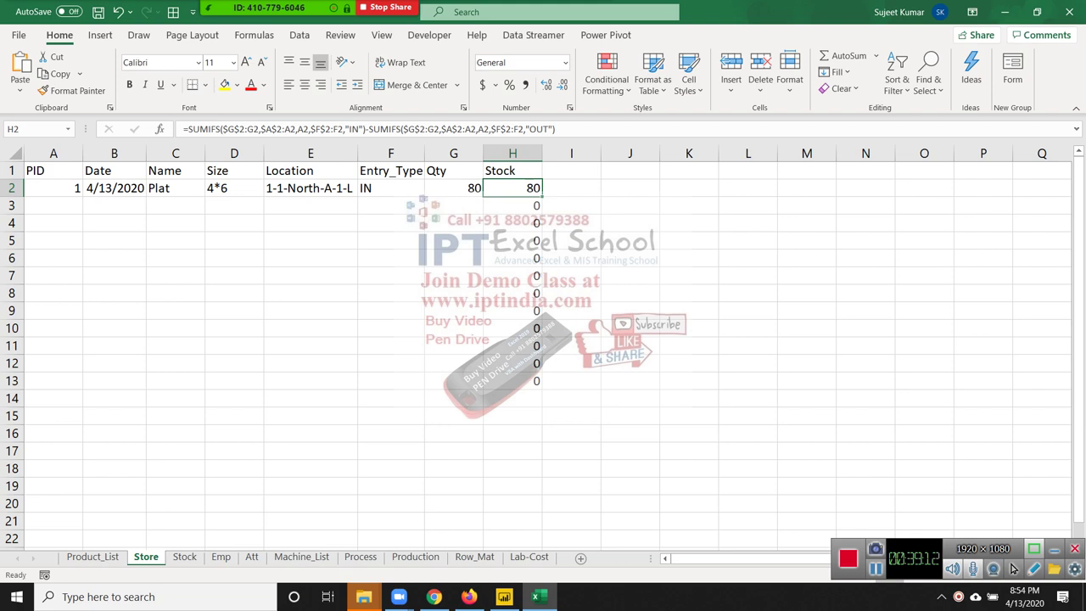
# - Check F2's IN entry type, then move to the Stock sheet
pyautogui.click(420, 206)
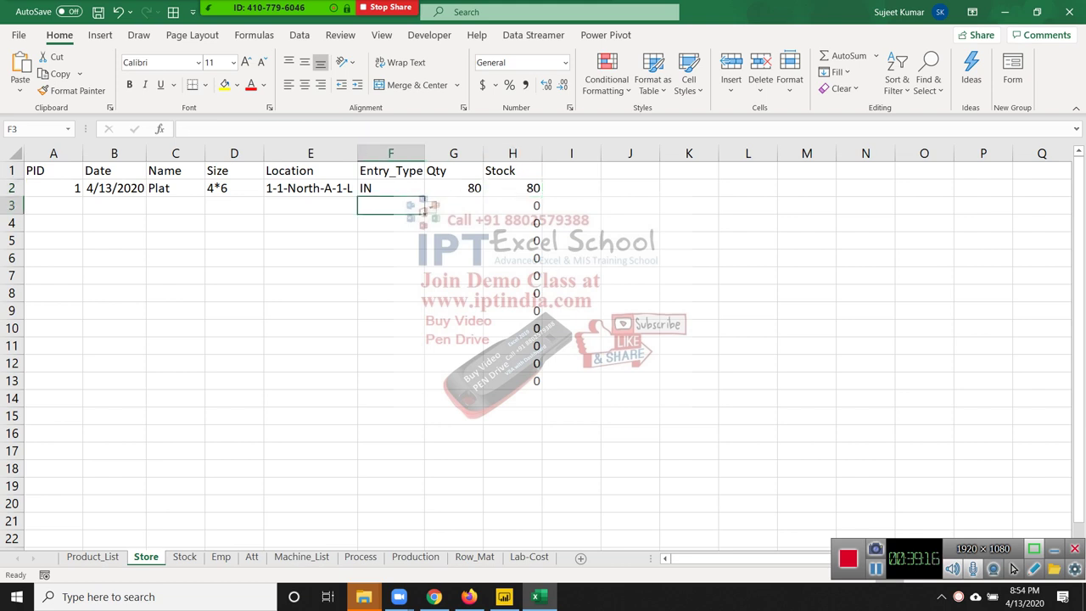
pyautogui.press('Left')
pyautogui.press('Up')
pyautogui.press('Right')
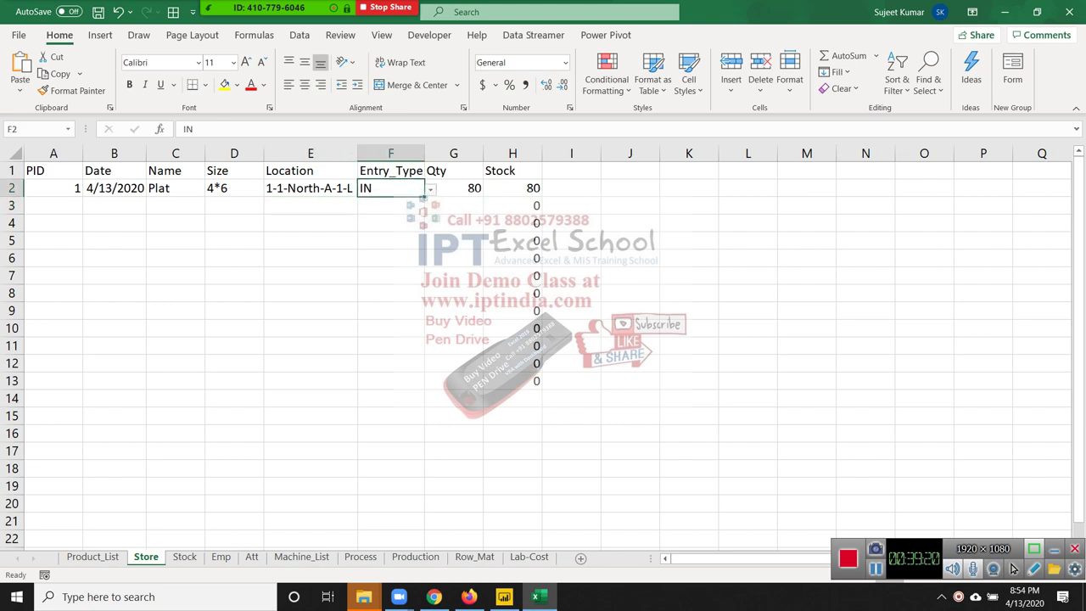
pyautogui.click(175, 258)
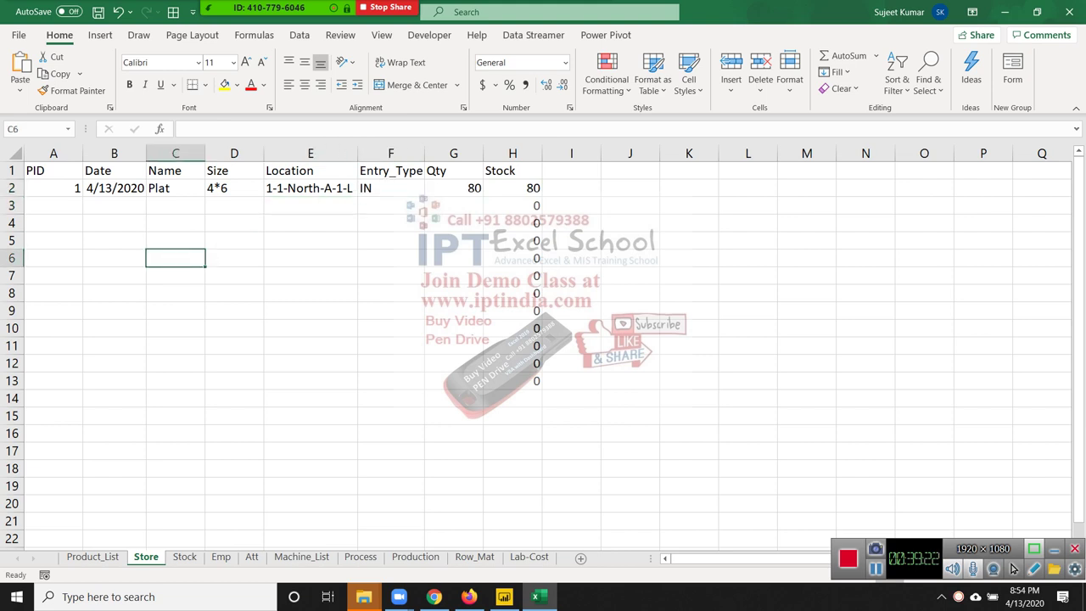
pyautogui.hotkey('ctrl', 'pagedown')
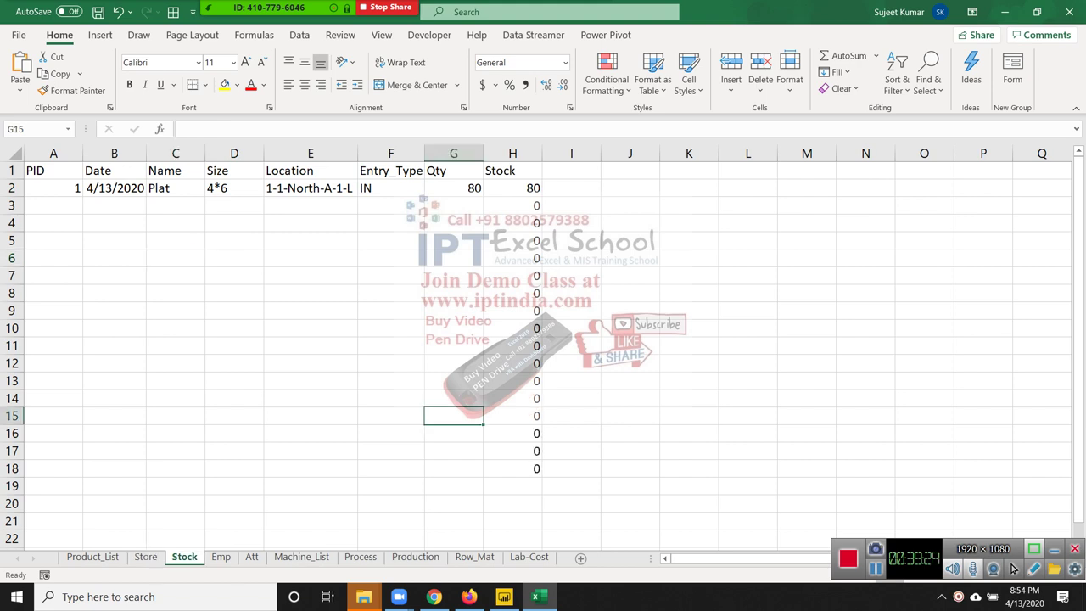
# - Select columns A:H on the Stock sheet and A:G on the Store sheet
pyautogui.moveTo(53, 153); pyautogui.dragTo(540, 152)
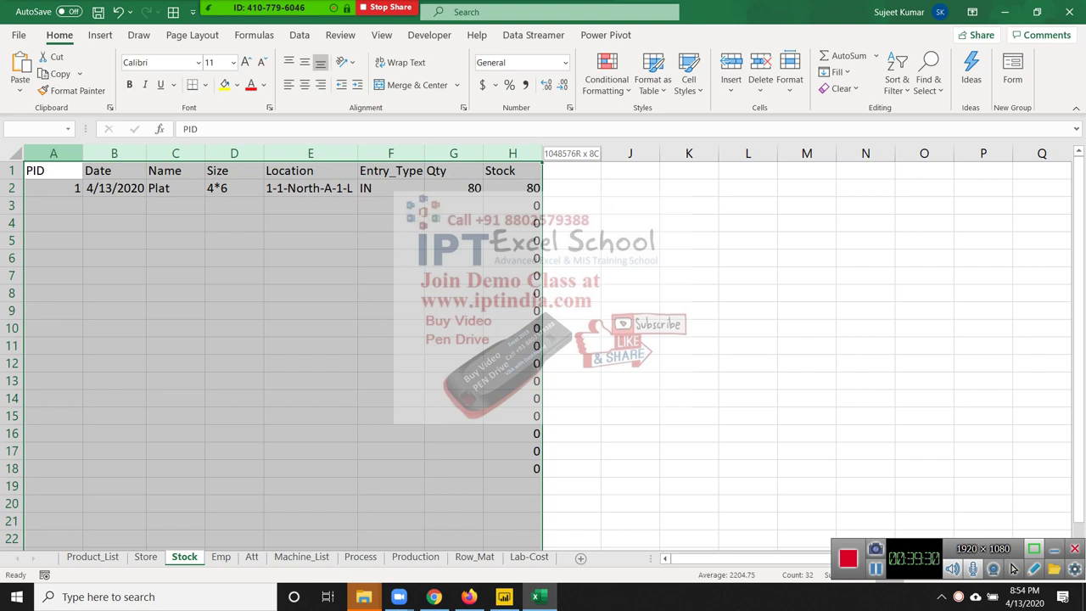
pyautogui.moveTo(540, 153); pyautogui.dragTo(540, 153)
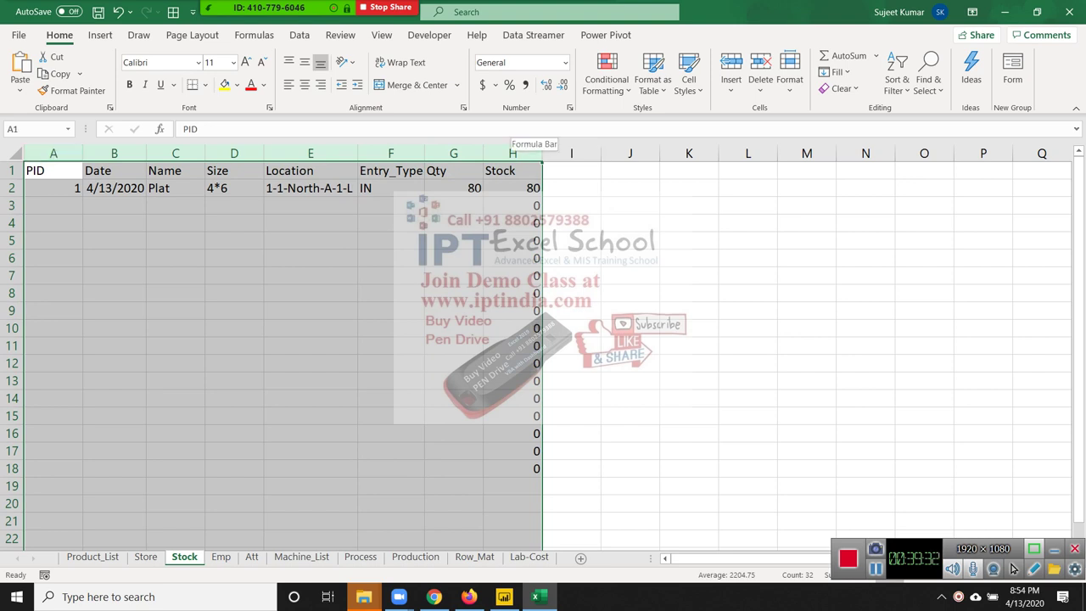
pyautogui.hotkey('ctrl', 'pageup')
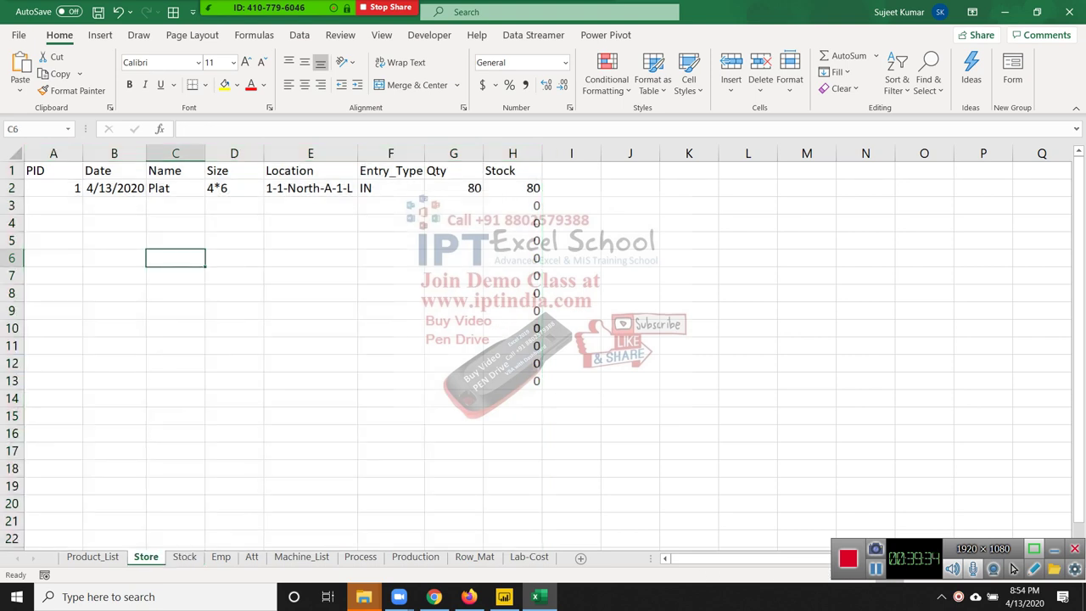
pyautogui.press('Left')
pyautogui.press('Down')
pyautogui.press('Down')
pyautogui.press('Down')
pyautogui.moveTo(54, 153); pyautogui.dragTo(458, 153)
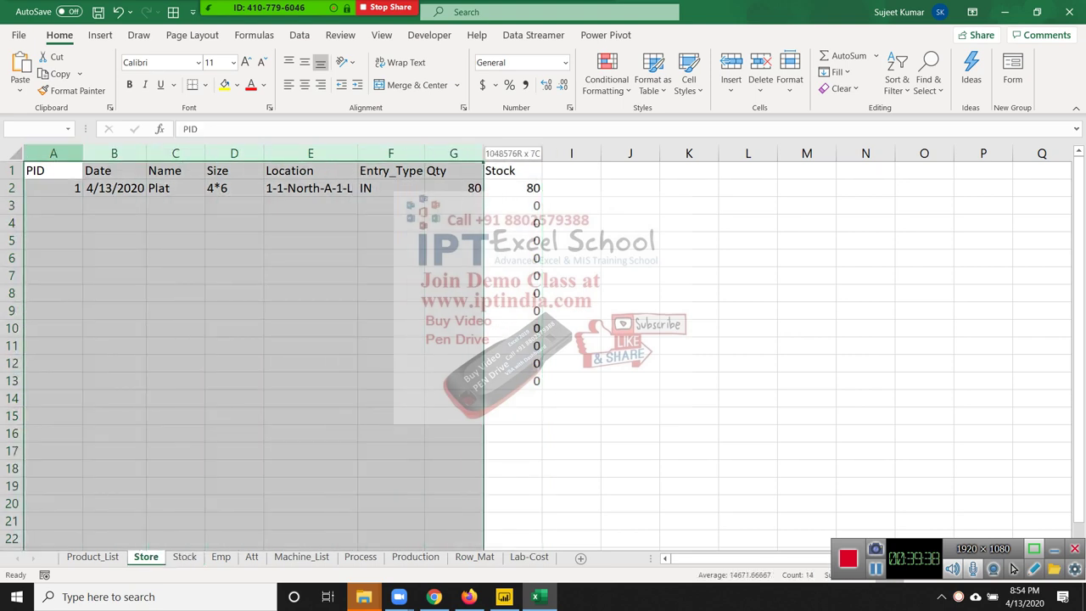
pyautogui.moveTo(454, 153); pyautogui.dragTo(454, 152)
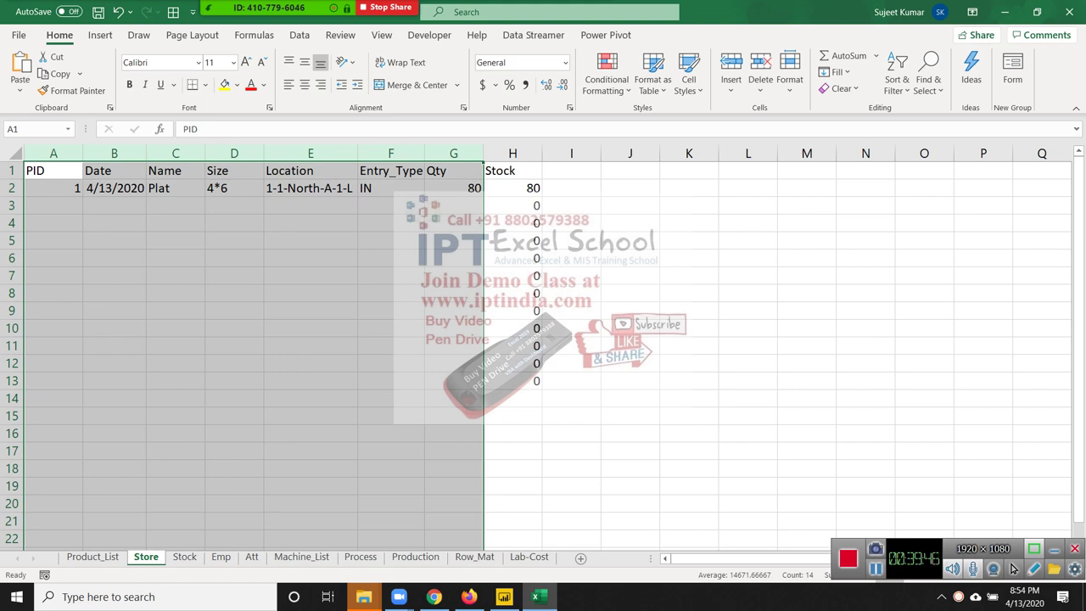
# - Flip through the Production and Store sheets, ending on Product_List
pyautogui.hotkey('ctrl', 'pagedown')
pyautogui.hotkey('ctrl', 'pagedown')
pyautogui.hotkey('ctrl', 'pagedown')
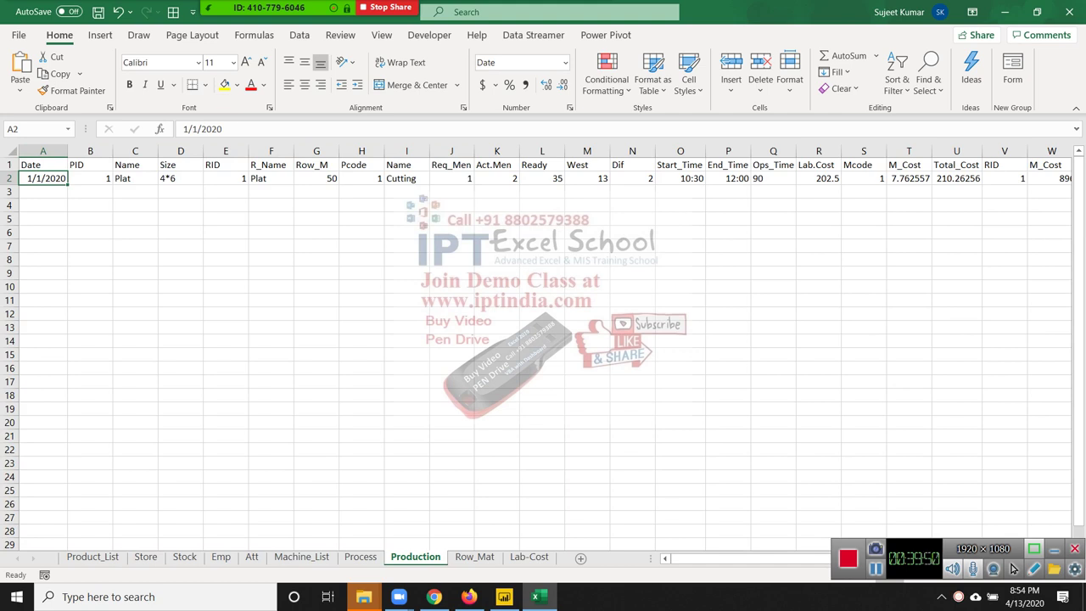
pyautogui.hotkey('ctrl', 'pageup')
pyautogui.hotkey('ctrl', 'pageup')
pyautogui.hotkey('ctrl', 'pageup')
pyautogui.hotkey('ctrl', 'pageup')
pyautogui.hotkey('ctrl', 'pageup')
pyautogui.hotkey('ctrl', 'pageup')
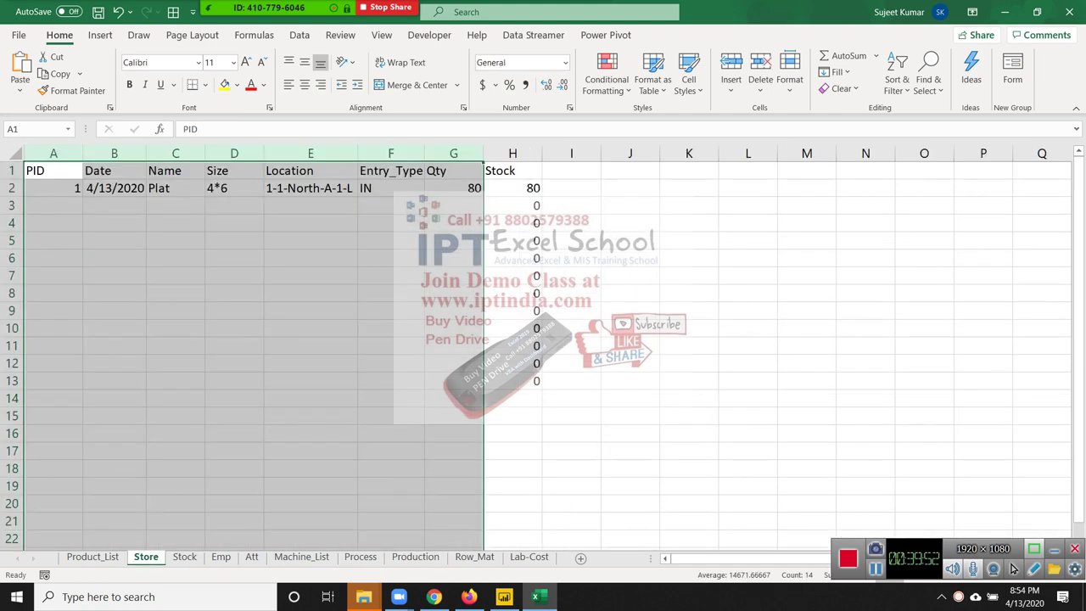
pyautogui.click(390, 205)
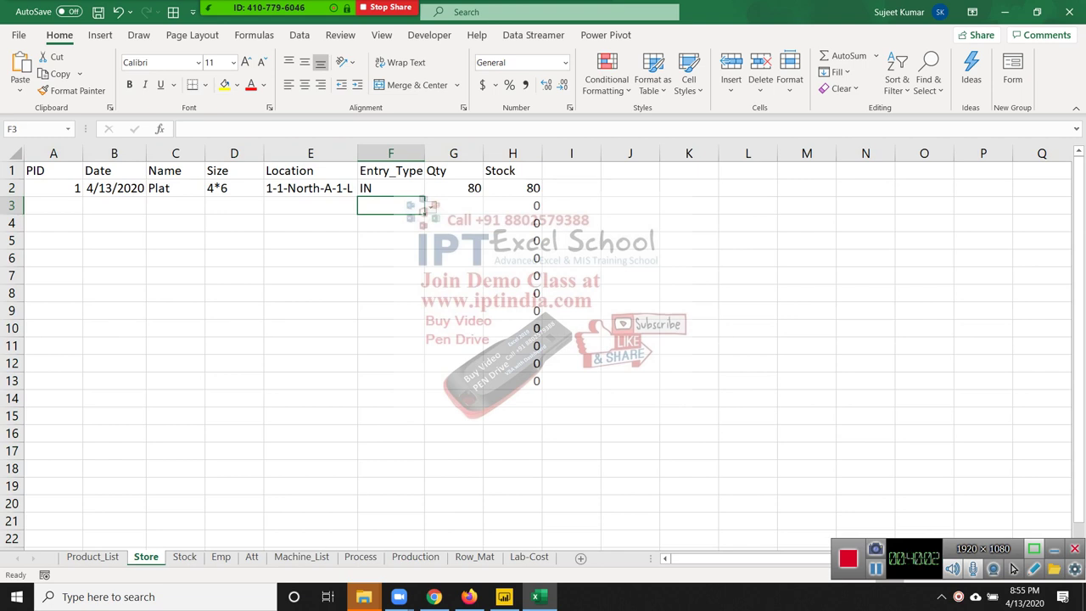
pyautogui.hotkey('ctrl', 'pageup')
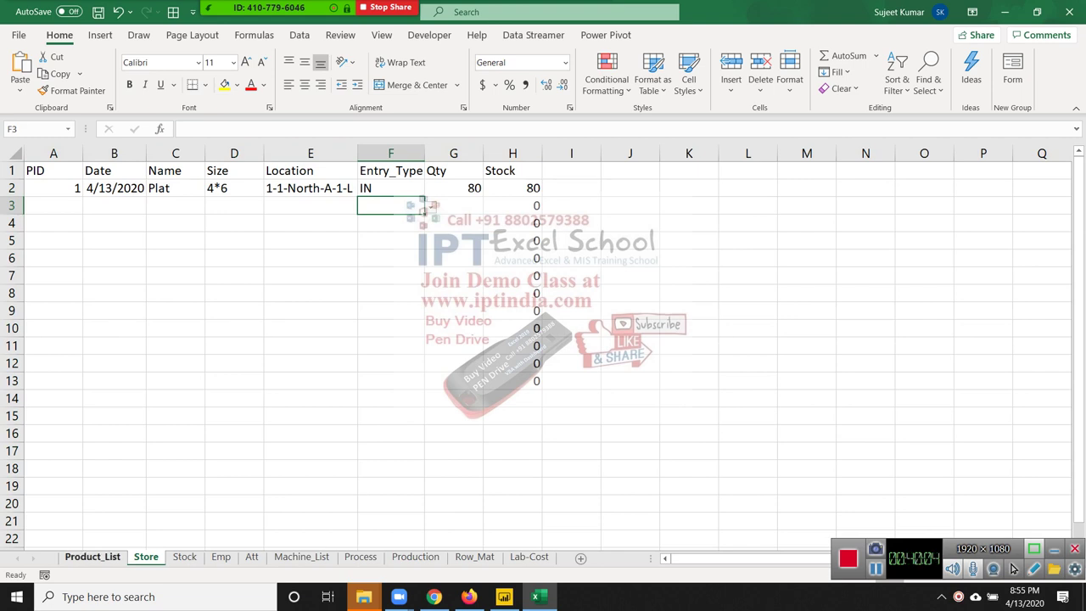
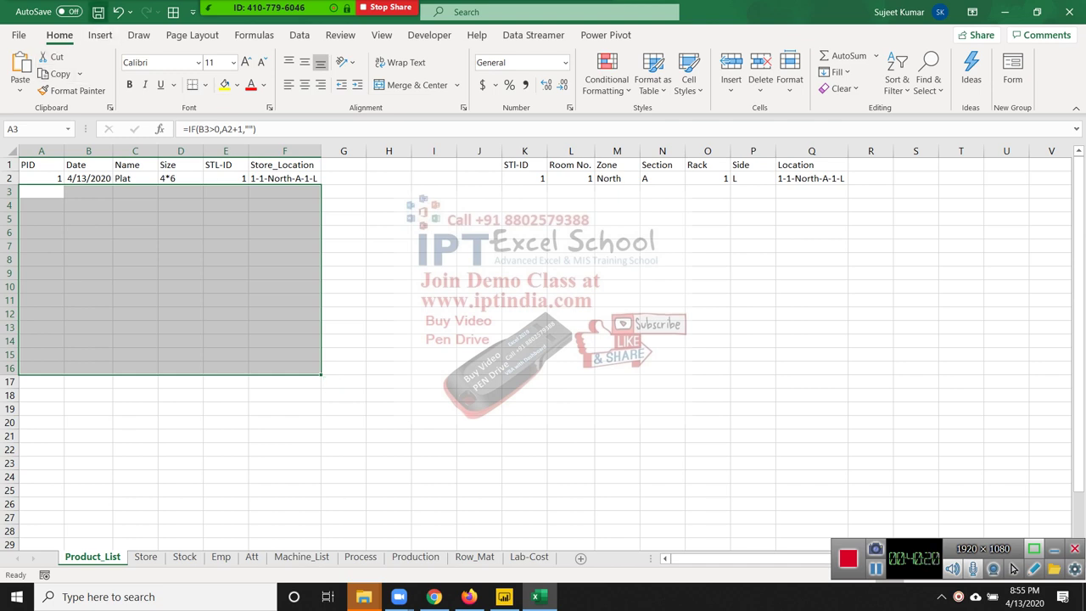
# - Highlight the product table (columns A–F) and location table (columns K–Q) on Product_List
pyautogui.click(89, 272)
pyautogui.moveTo(40, 151); pyautogui.dragTo(284, 151)
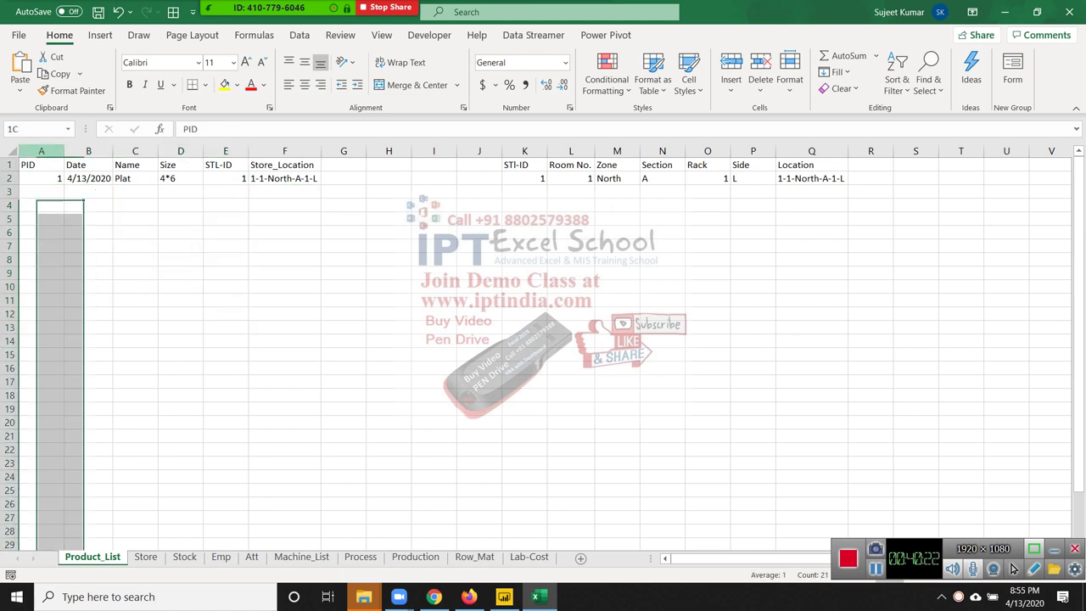
pyautogui.moveTo(524, 151); pyautogui.dragTo(845, 151)
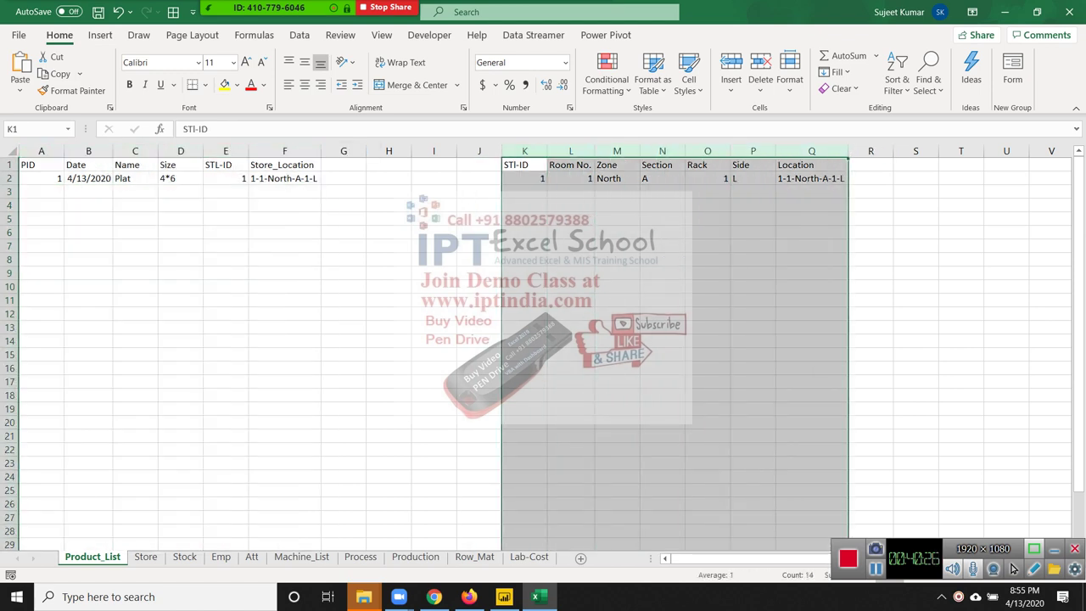
# - On the Store sheet, select the empty PID and Entry_Type cells, then begin renaming the tab
pyautogui.click(663, 272)
pyautogui.hotkey('ctrl', 'pagedown')
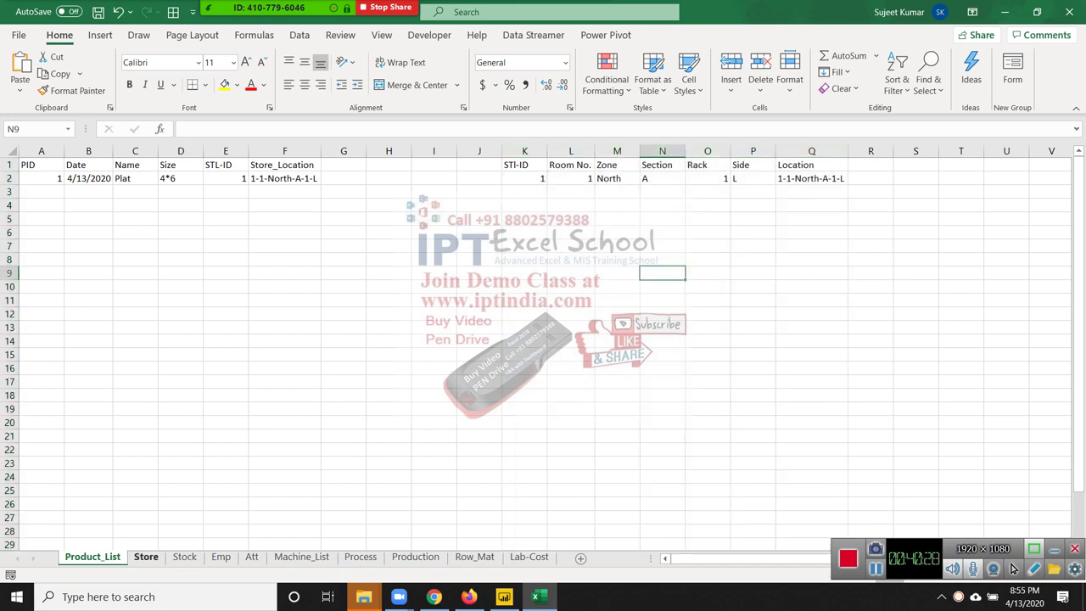
pyautogui.moveTo(53, 205); pyautogui.dragTo(51, 310)
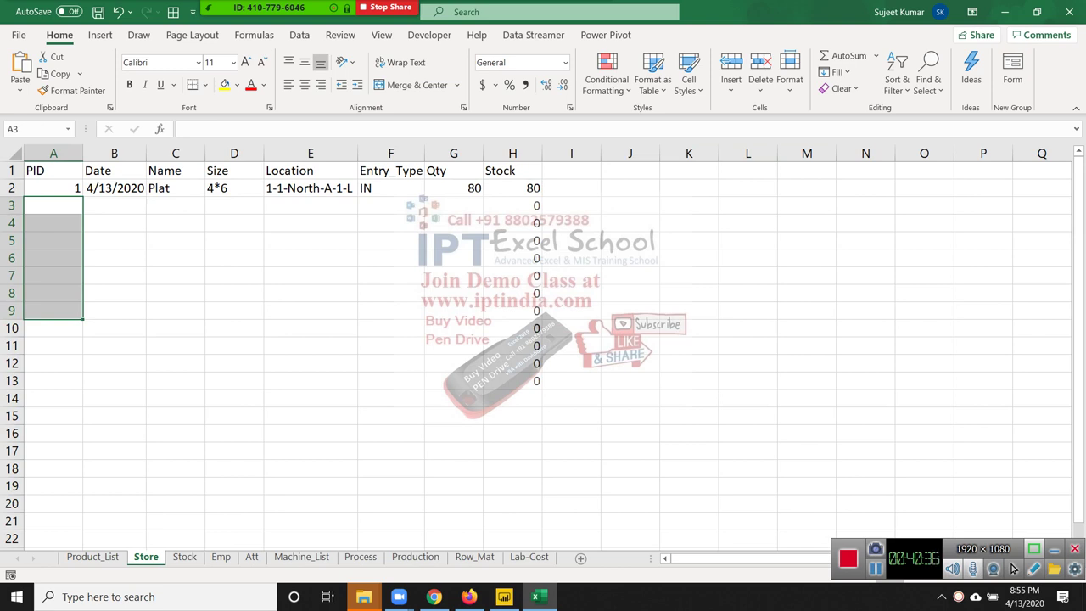
pyautogui.moveTo(390, 206); pyautogui.dragTo(390, 258)
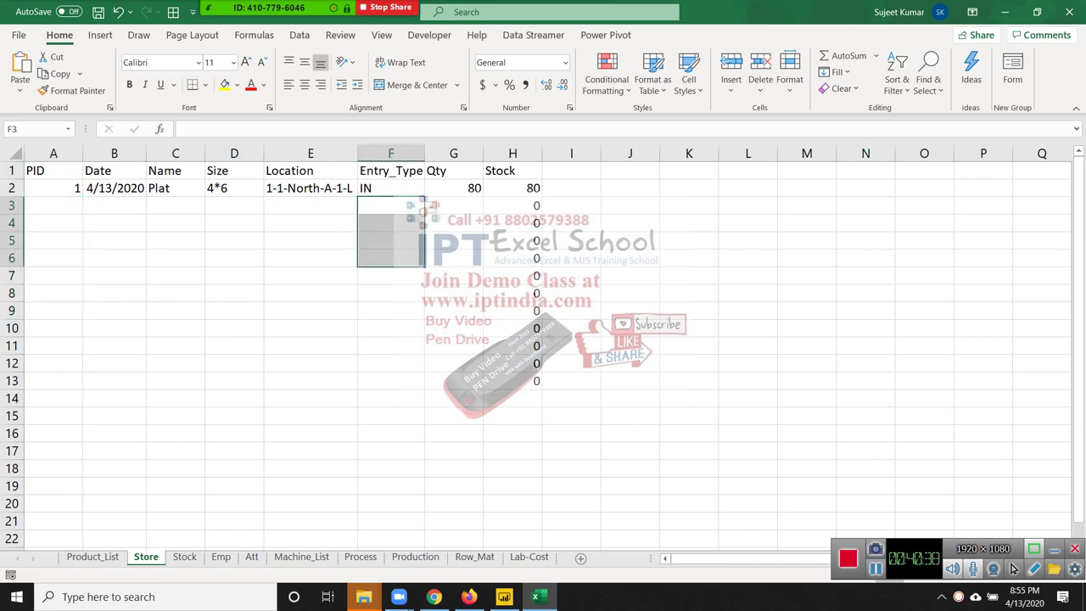
pyautogui.hotkey('ctrl', 'pagedown')
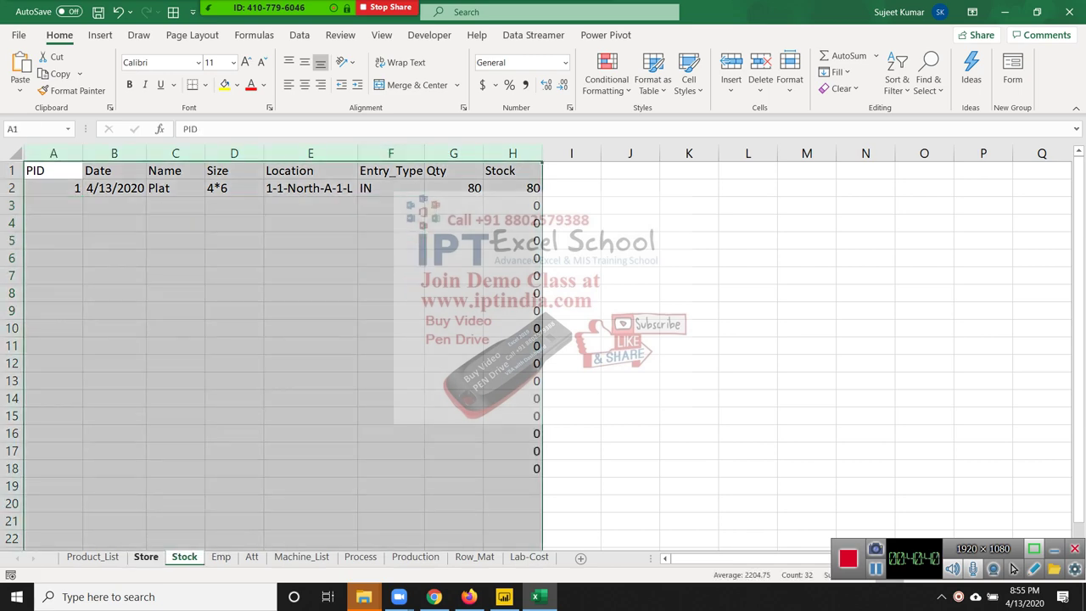
pyautogui.hotkey('ctrl', 'pageup')
pyautogui.hotkey('ctrl', 'shift', 'pagedown')
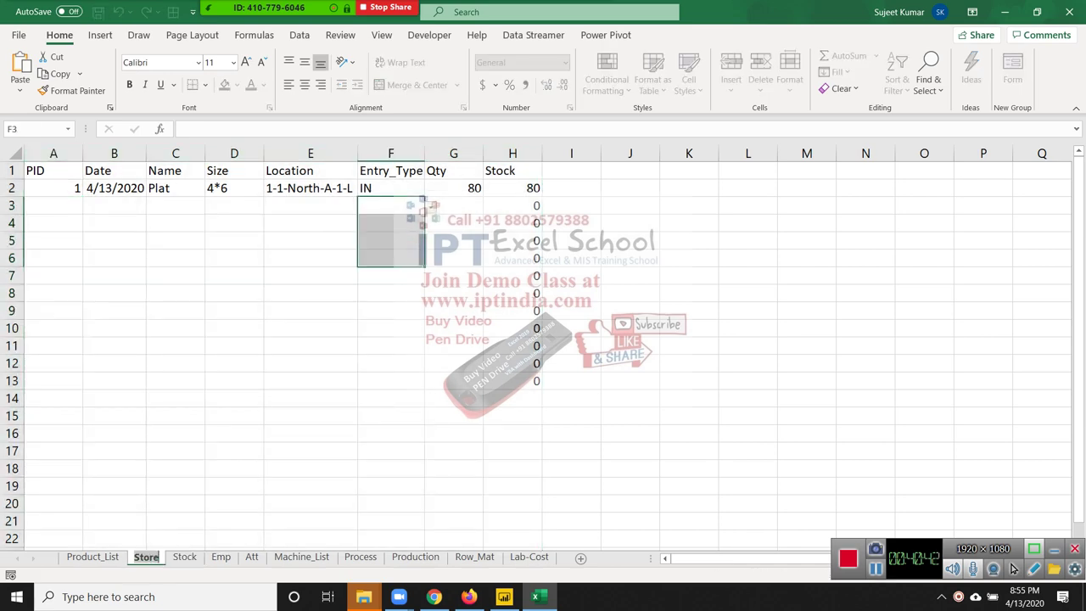
pyautogui.hotkey('ctrl', 'shift', 'pageup')
pyautogui.hotkey('ctrl', 'shift', 'pagedown')
# - Prefix the tab names with 'R-' and 'S-' to make R-Store and S-Stock
pyautogui.write('R-')
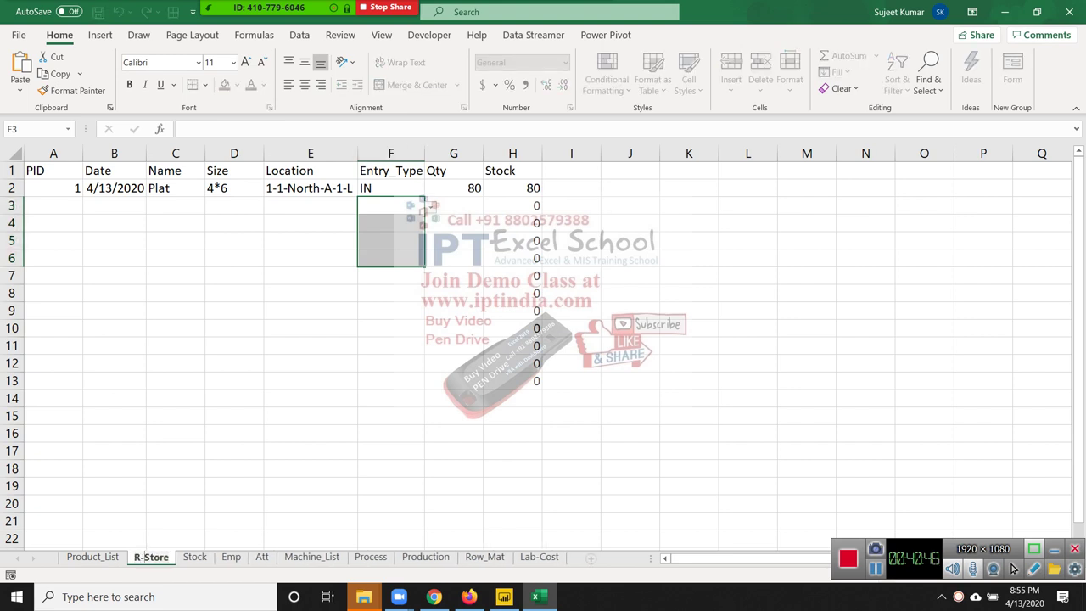
pyautogui.press('Return')
pyautogui.click(234, 328)
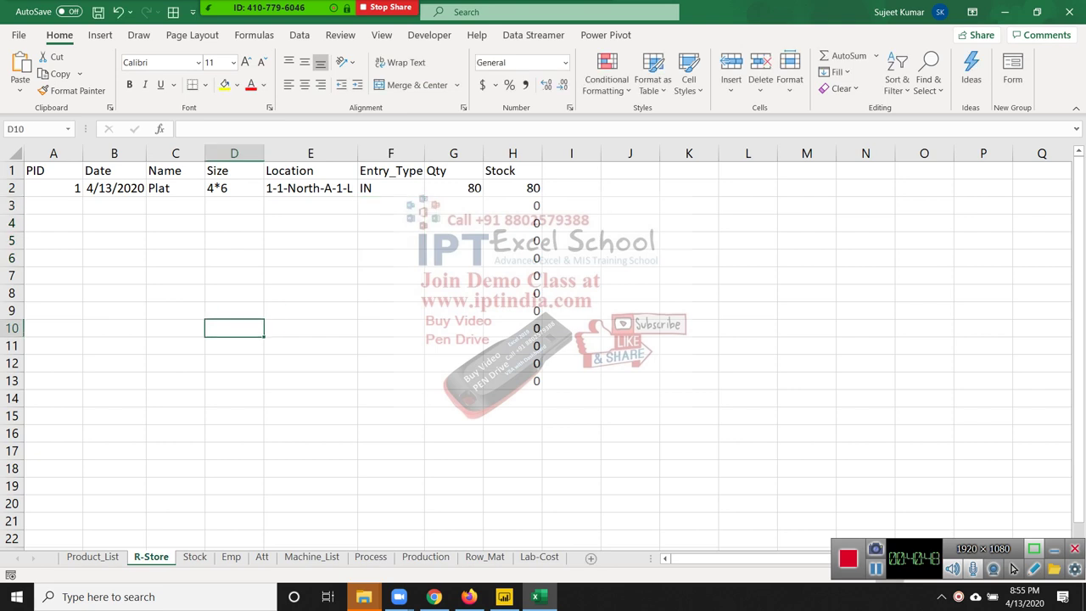
pyautogui.hotkey('ctrl', 'pagedown')
pyautogui.hotkey('ctrl', 'a')
pyautogui.hotkey('alt', 'h')
pyautogui.press('o')
pyautogui.press('r')
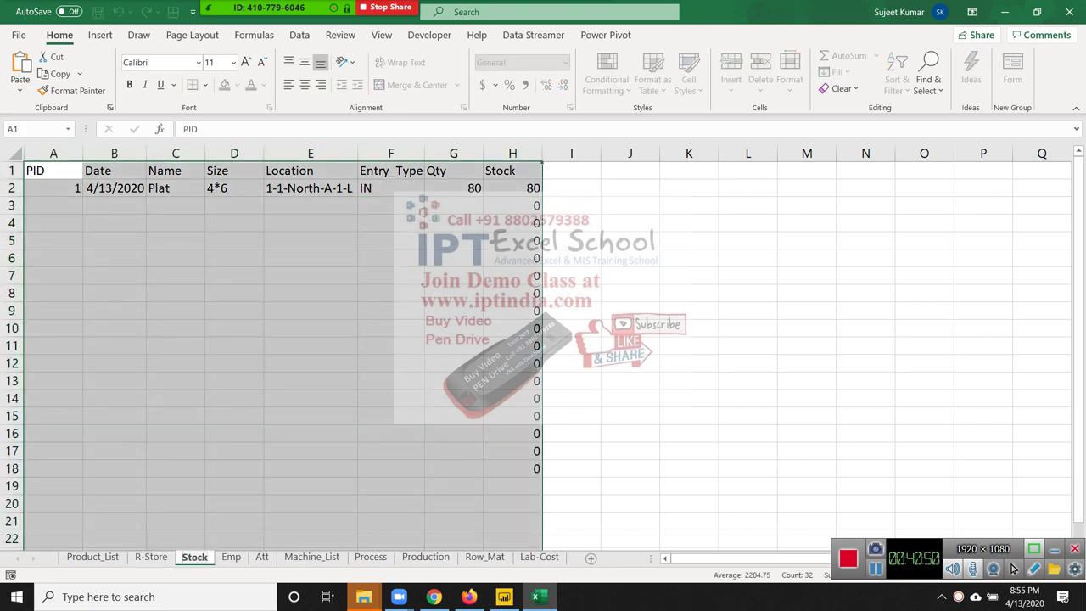
pyautogui.press('Home')
pyautogui.write('S-')
pyautogui.click(234, 451)
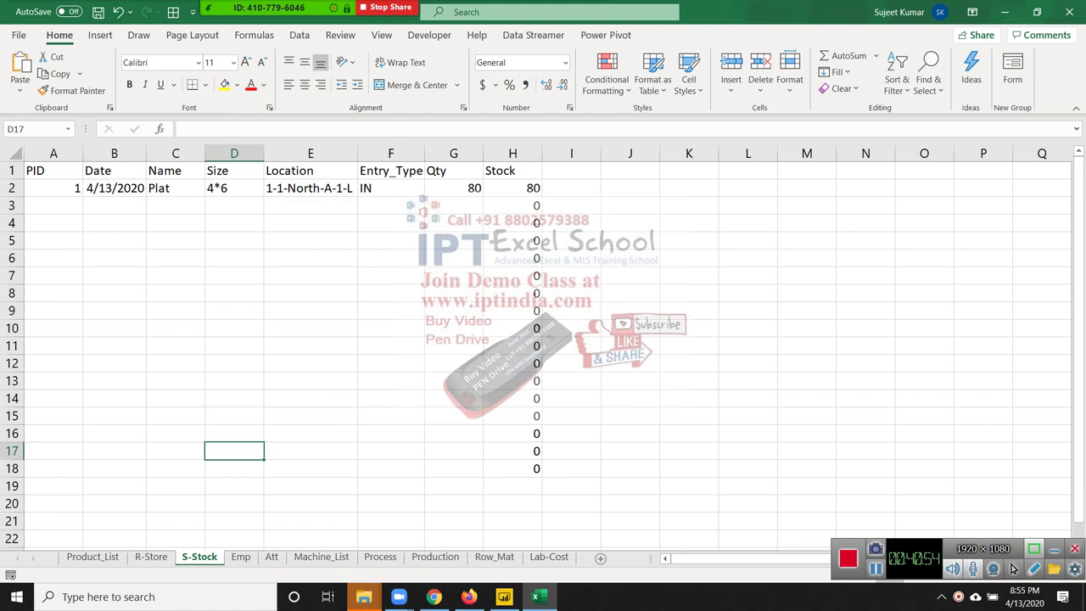
# - Compare the data by selecting R-Store rows 2–14 and S-Stock rows 2–13
pyautogui.click(151, 556)
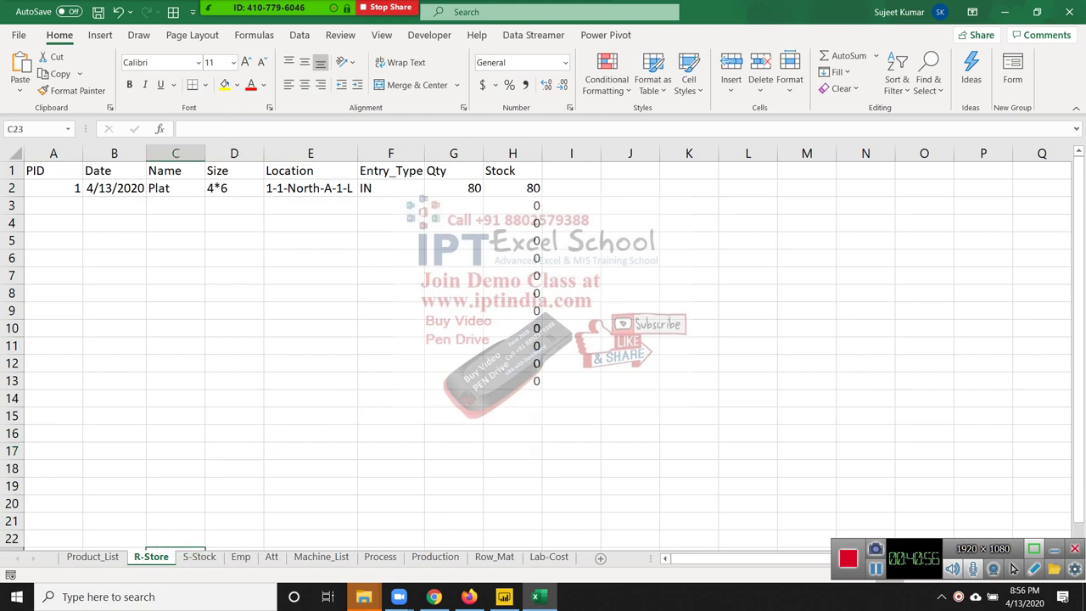
pyautogui.moveTo(54, 187); pyautogui.dragTo(466, 397)
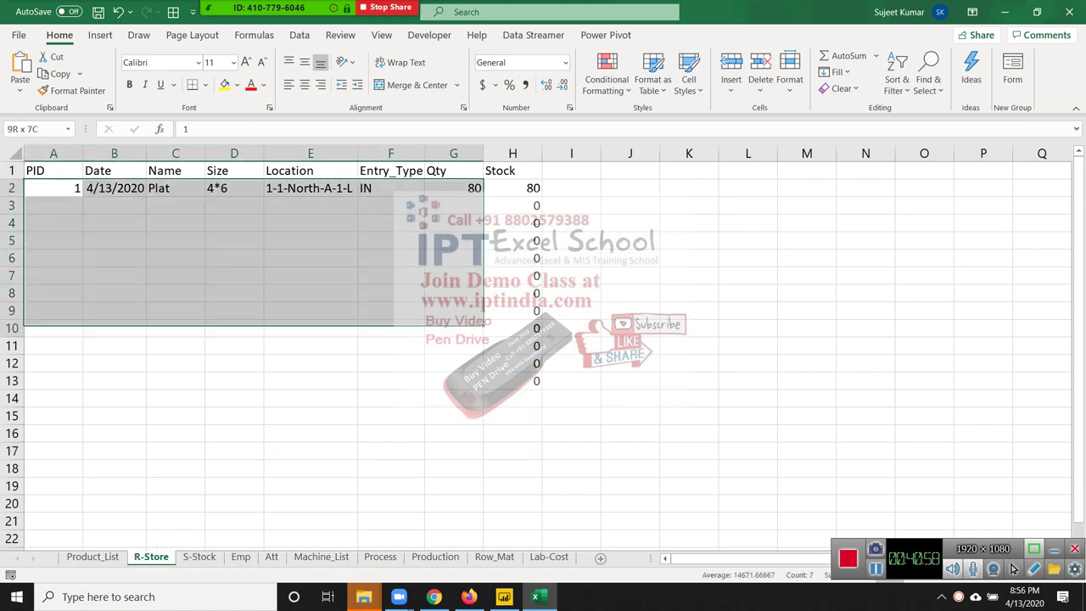
pyautogui.click(199, 557)
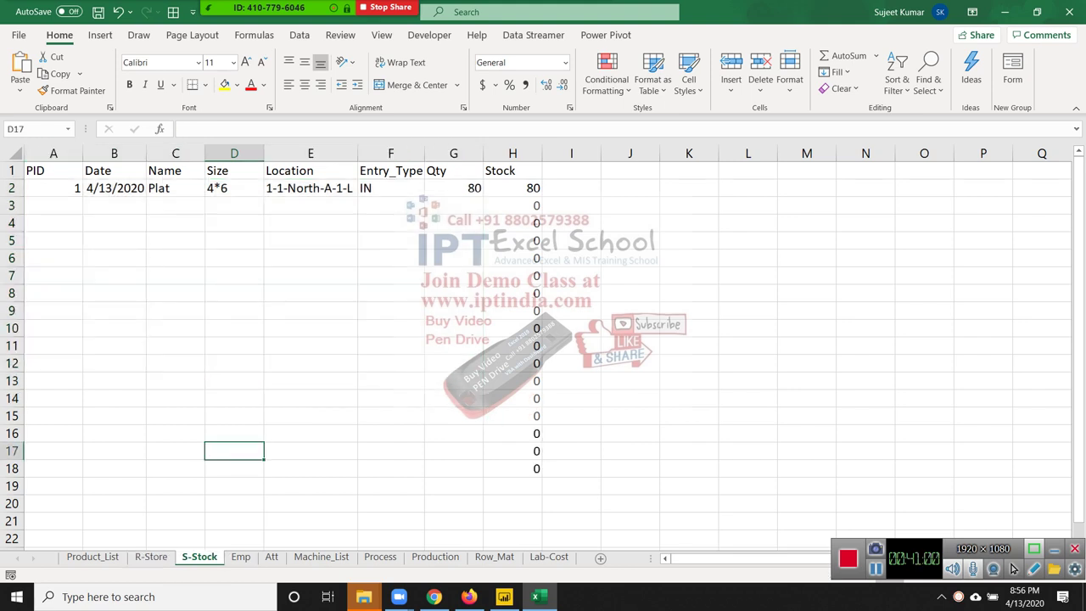
pyautogui.moveTo(54, 187)
pyautogui.mouseDown()
pyautogui.moveTo(512, 380)
pyautogui.moveTo(475, 380)
pyautogui.mouseUp()
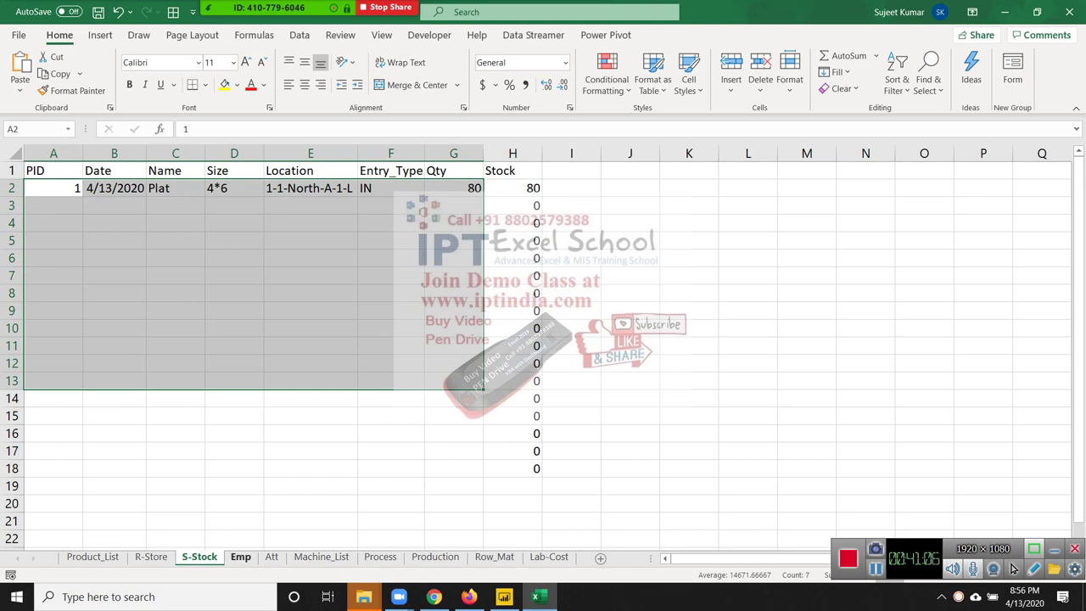
# - Look over the Emp and S-Stock sheets and the Product_List product table (A–F)
pyautogui.click(240, 556)
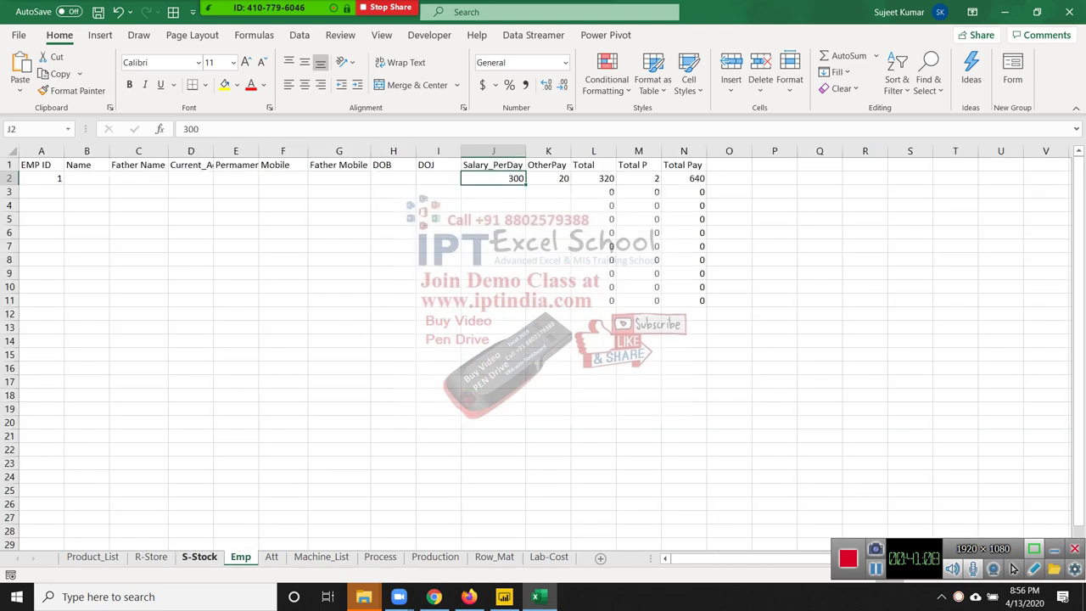
pyautogui.click(200, 557)
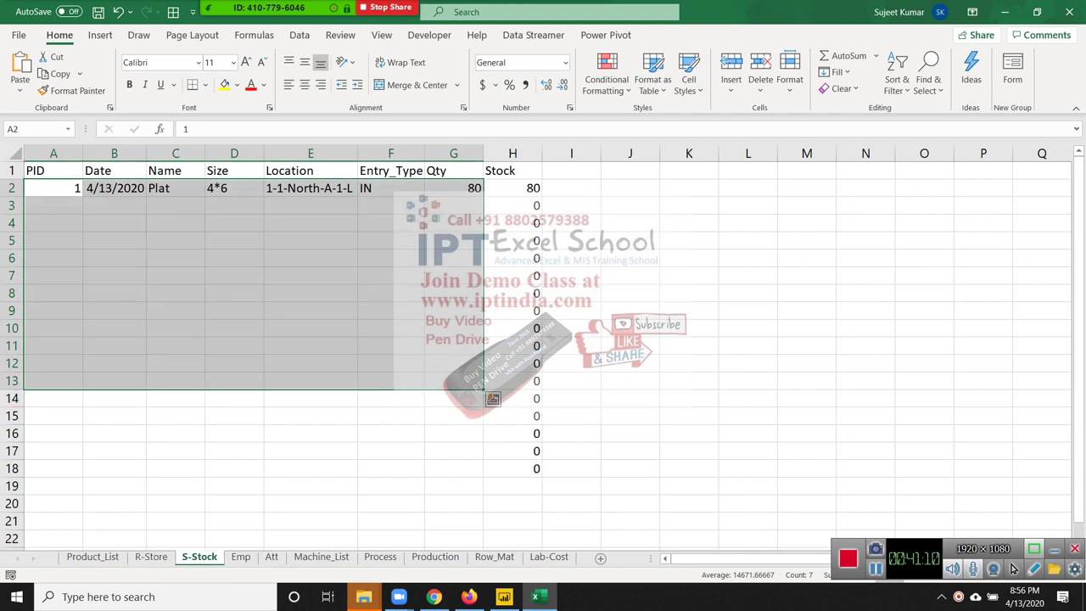
pyautogui.hotkey('ctrl', 'pageup')
pyautogui.hotkey('ctrl', 'pageup')
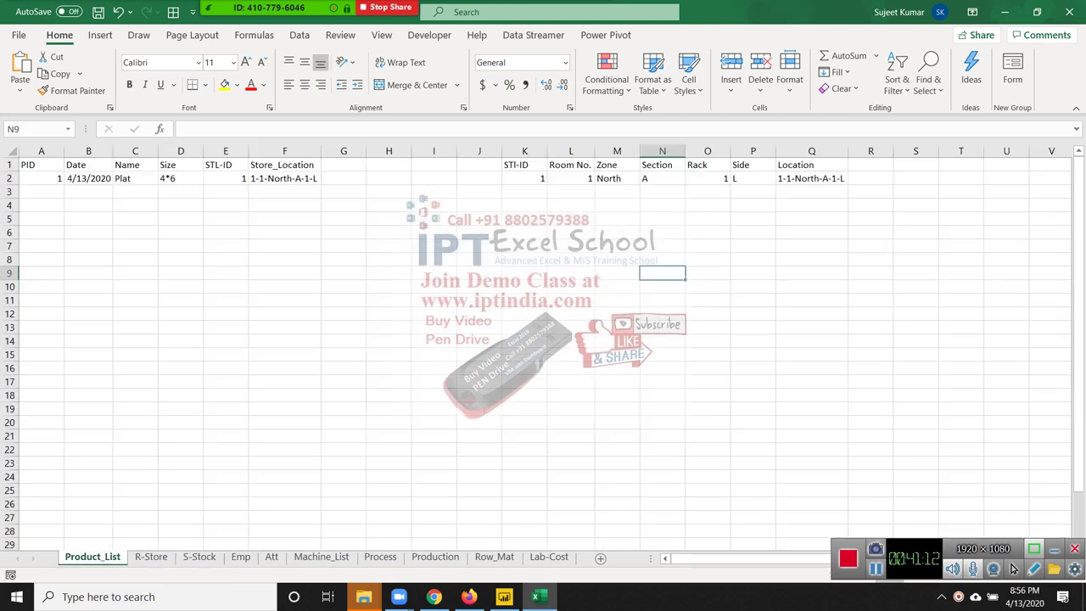
pyautogui.moveTo(40, 151); pyautogui.dragTo(293, 151)
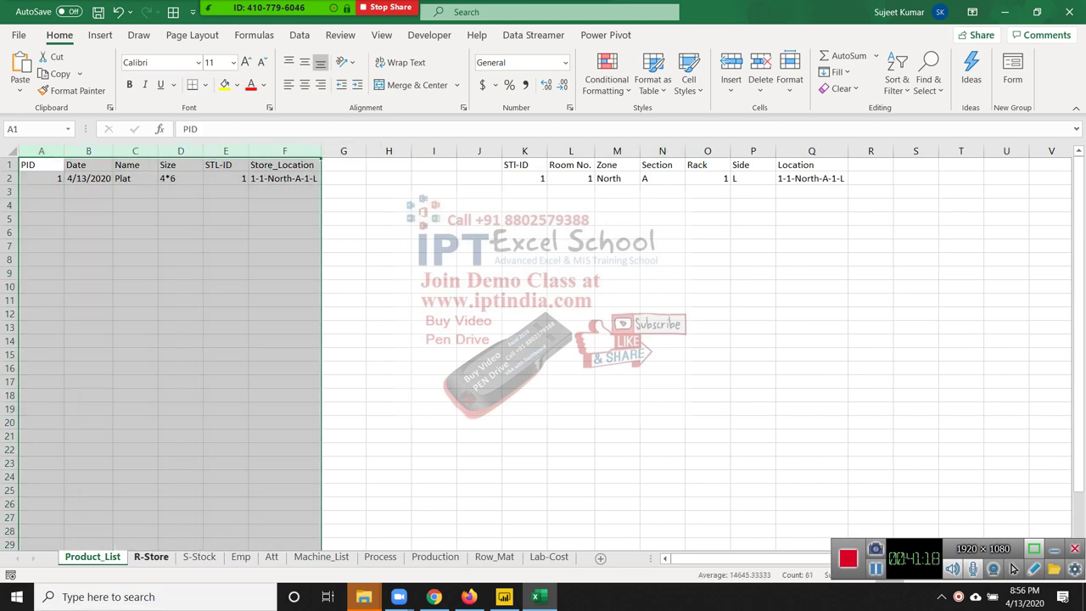
pyautogui.hotkey('ctrl', 'pagedown')
pyautogui.hotkey('ctrl', 'pagedown')
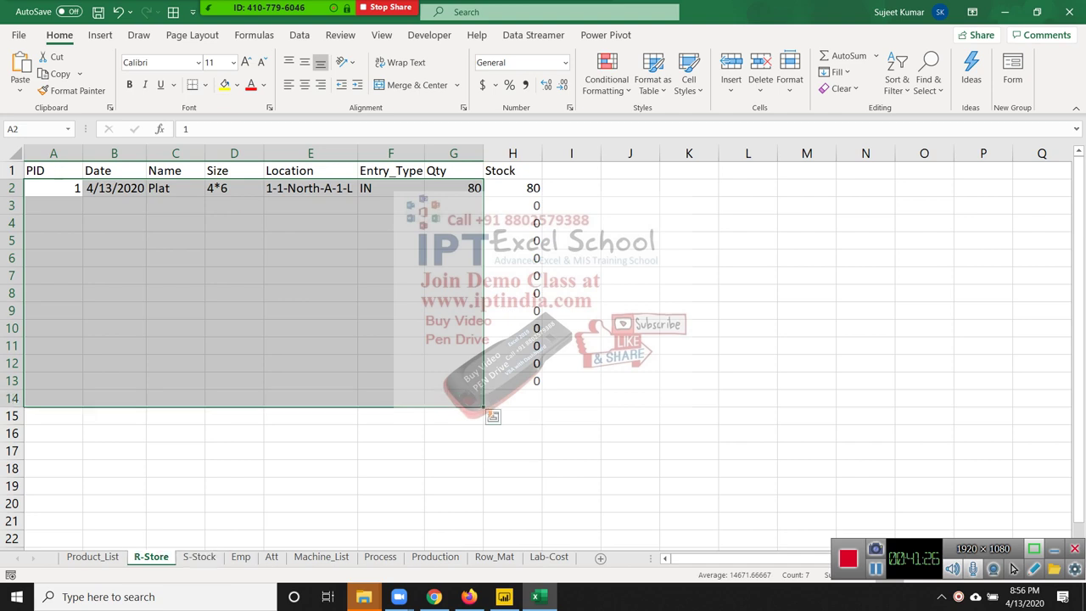
# - On R-Store, check the IN entry in F2 and move down the Entry_Type column to F10
pyautogui.click(175, 398)
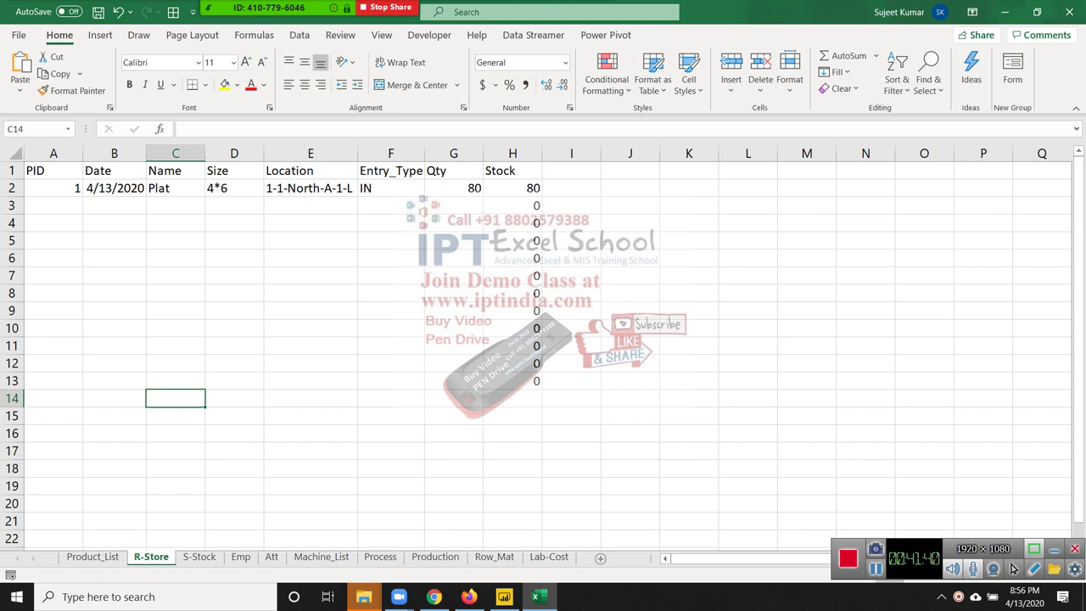
pyautogui.click(421, 208)
pyautogui.press('Up')
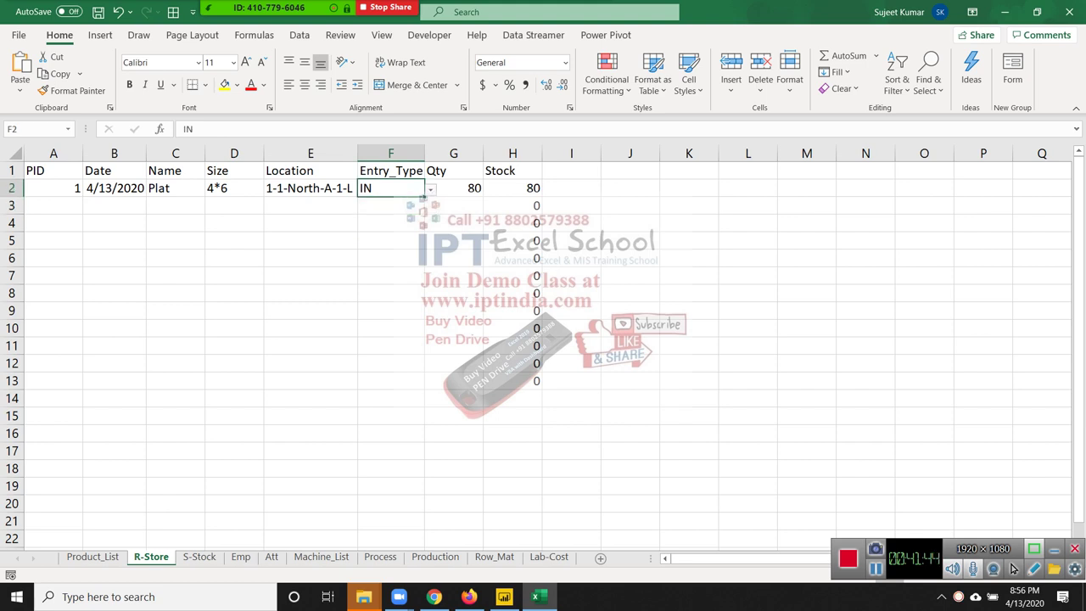
pyautogui.press('Down')
pyautogui.press('Down')
pyautogui.press('Down')
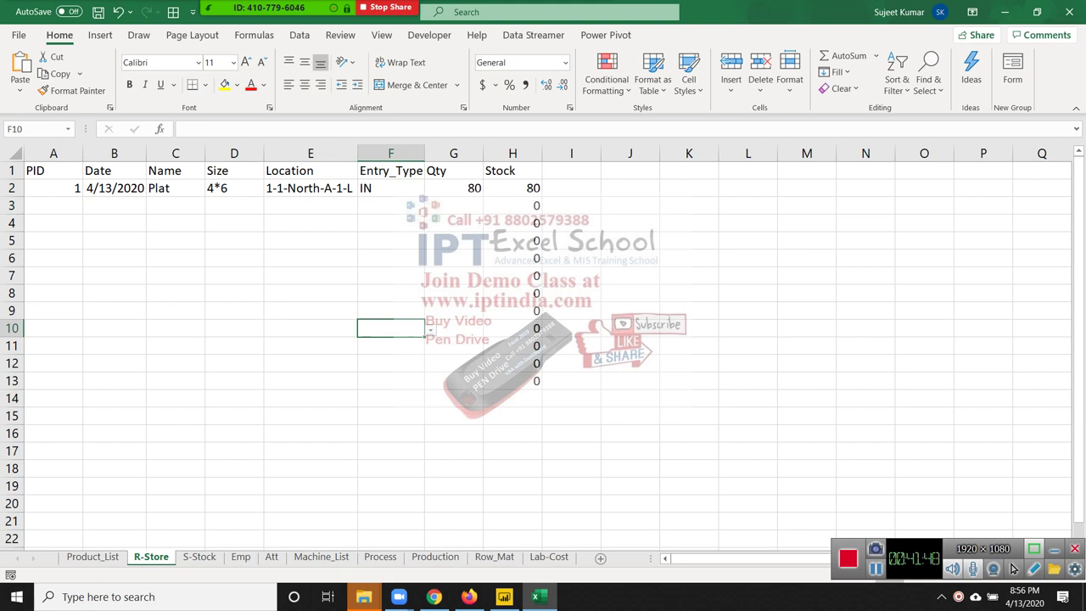
pyautogui.press('Down')
pyautogui.press('Home')
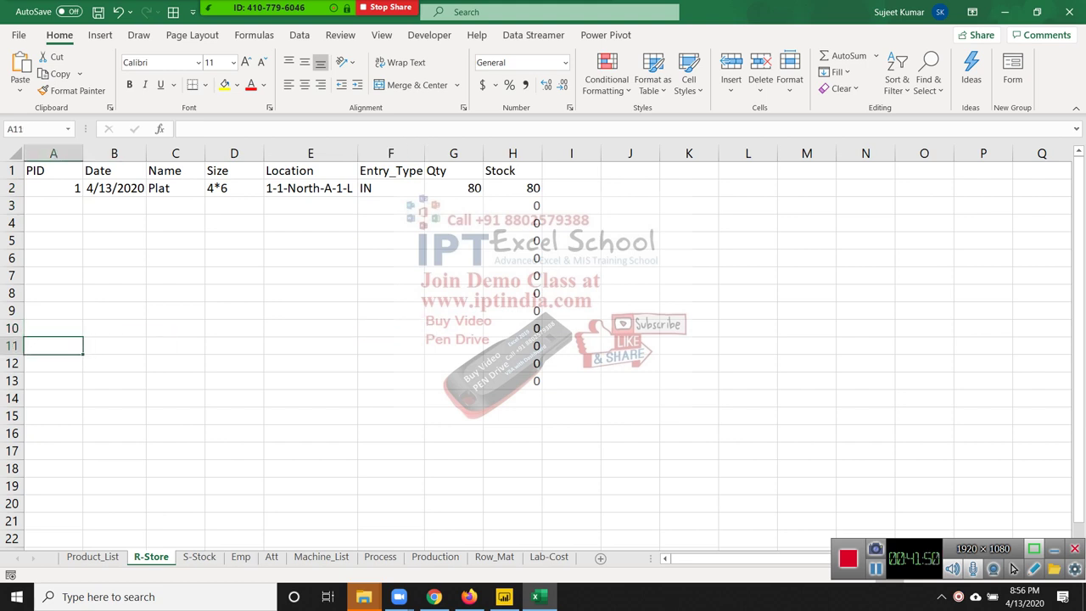
pyautogui.hotkey('ctrl', 'z')
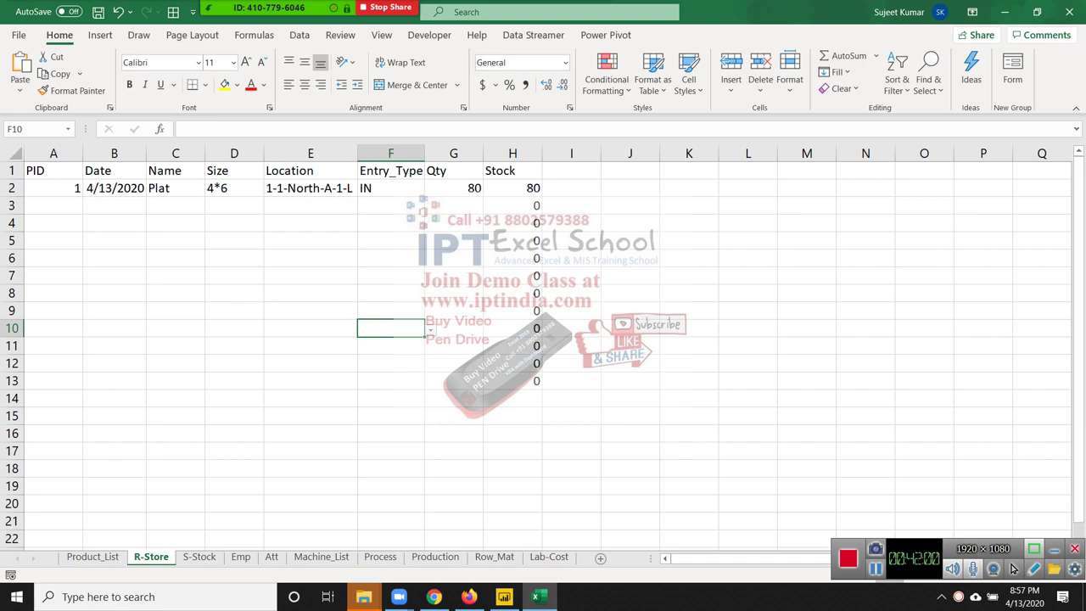
# - Start a new R-Store entry in row 3 with PID 1 and today's date
pyautogui.press('Home')
pyautogui.hotkey('ctrl', 'Up')
pyautogui.press('Down')
pyautogui.write('1')
pyautogui.press('Tab')
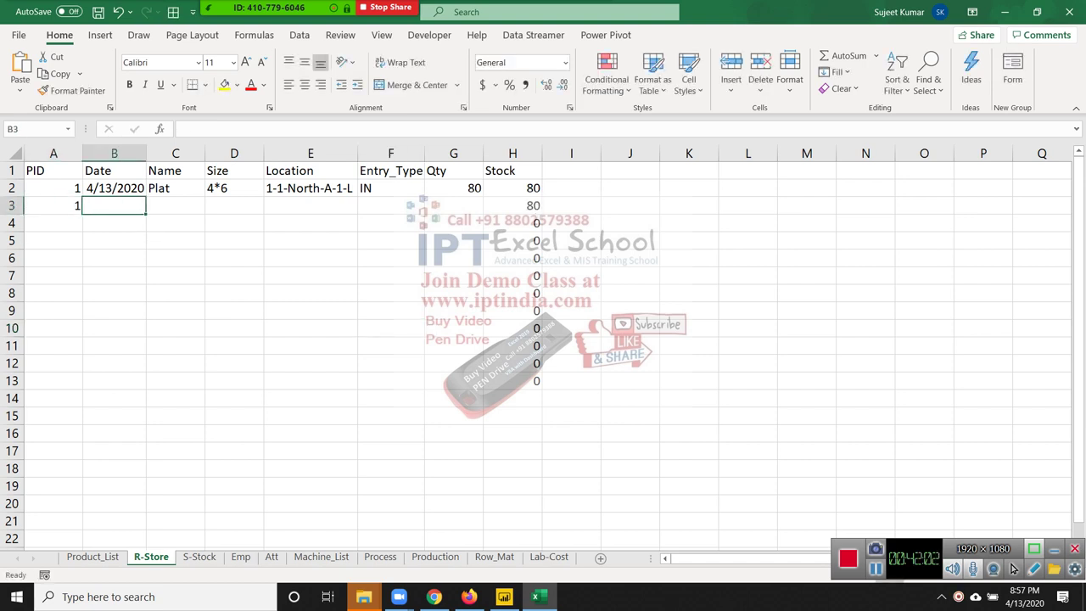
pyautogui.hotkey('ctrl', 't')
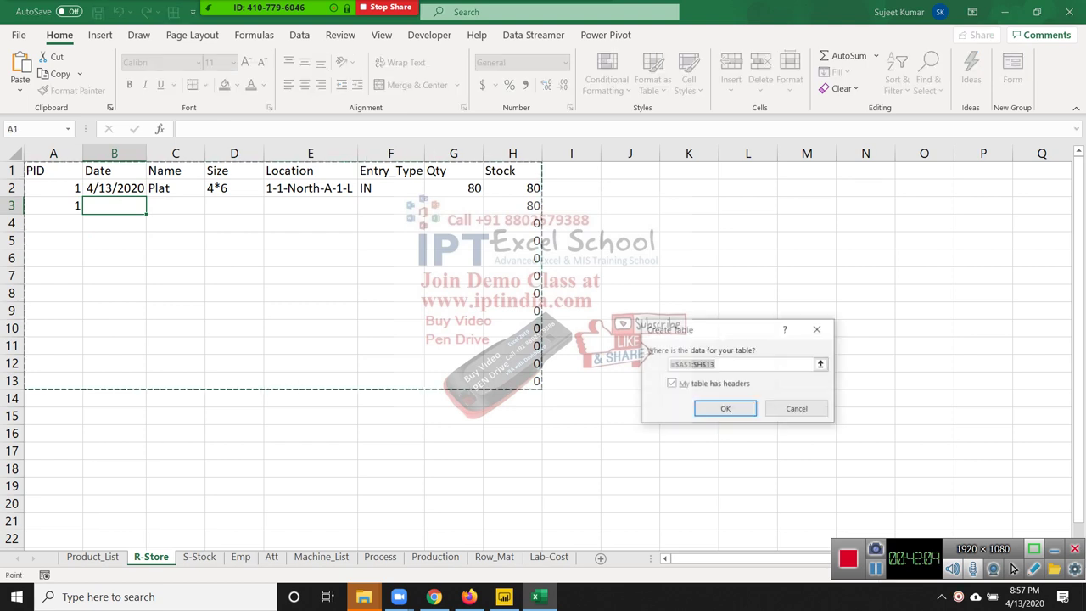
pyautogui.press('Escape')
pyautogui.hotkey('ctrl', ';')
pyautogui.press('Tab')
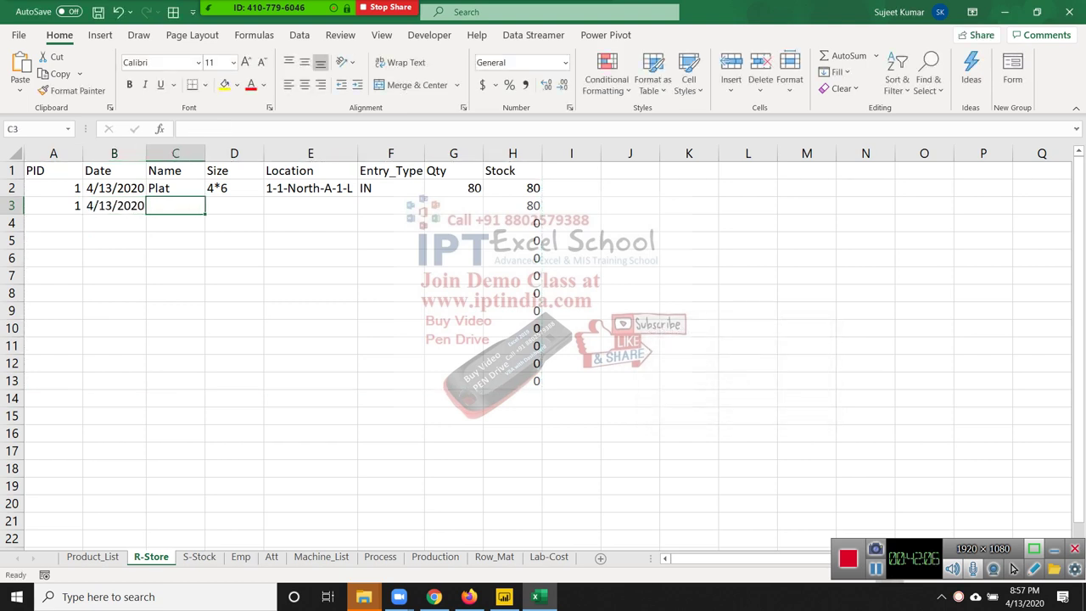
# - Fill the Name, Size and Location lookup formulas down into row 3
pyautogui.press('Up')
pyautogui.hotkey('shift', 'Right')
pyautogui.hotkey('shift', 'Right')
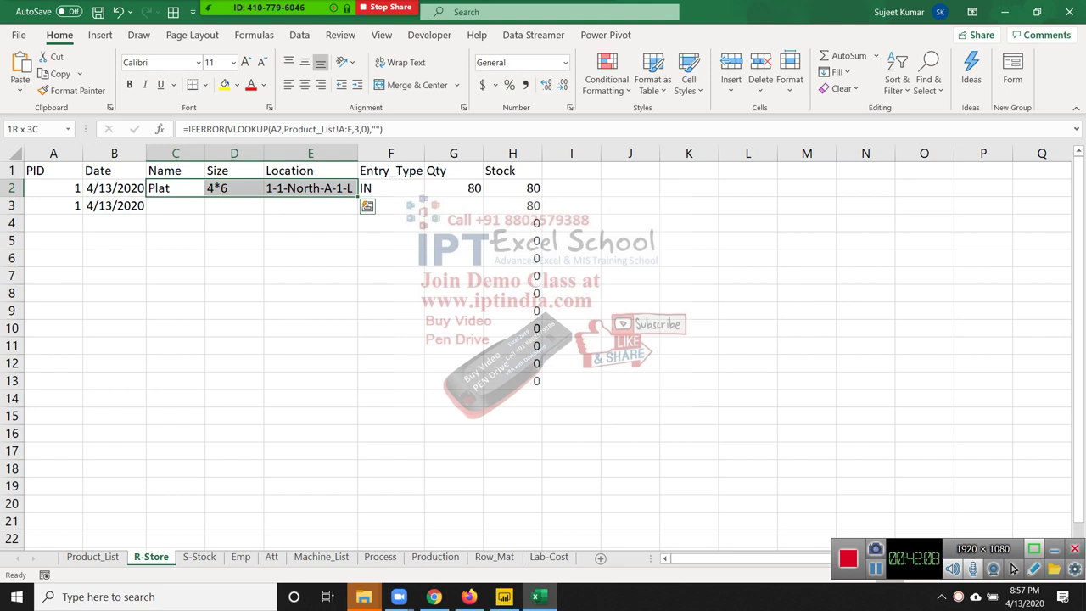
pyautogui.hotkey('shift', 'Down')
pyautogui.hotkey('shift', 'Down')
pyautogui.hotkey('shift', 'Down')
pyautogui.hotkey('shift', 'Down')
pyautogui.hotkey('shift', 'Down')
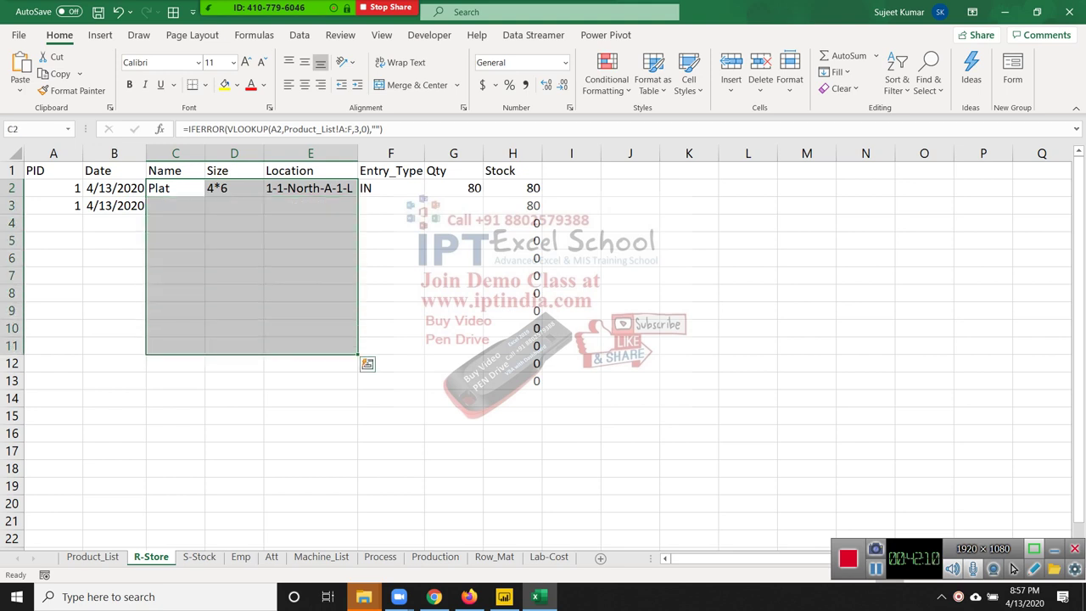
pyautogui.hotkey('ctrl', 'd')
pyautogui.hotkey('ctrl', 'Up')
pyautogui.press('Down')
pyautogui.press('Down')
pyautogui.press('Right')
pyautogui.press('Right')
pyautogui.press('Right')
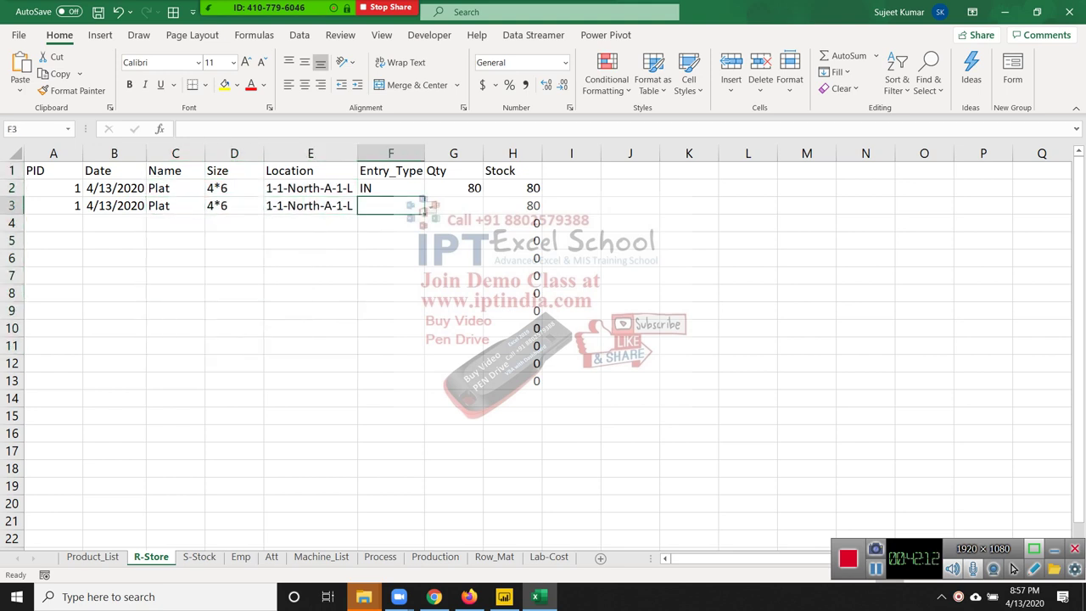
# - Set row 3's Entry_Type to OUT with quantity 20, confirming the H3 Stock formula shows 60
pyautogui.hotkey('alt', 'Down')
pyautogui.press('Down')
pyautogui.press('Down')
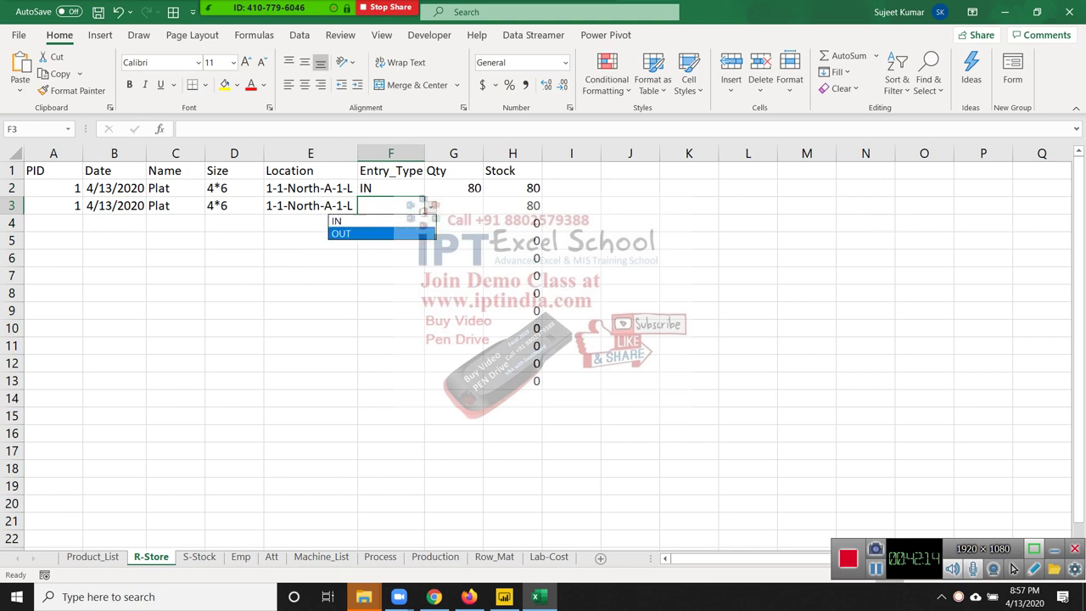
pyautogui.press('Return')
pyautogui.press('Right')
pyautogui.write('20')
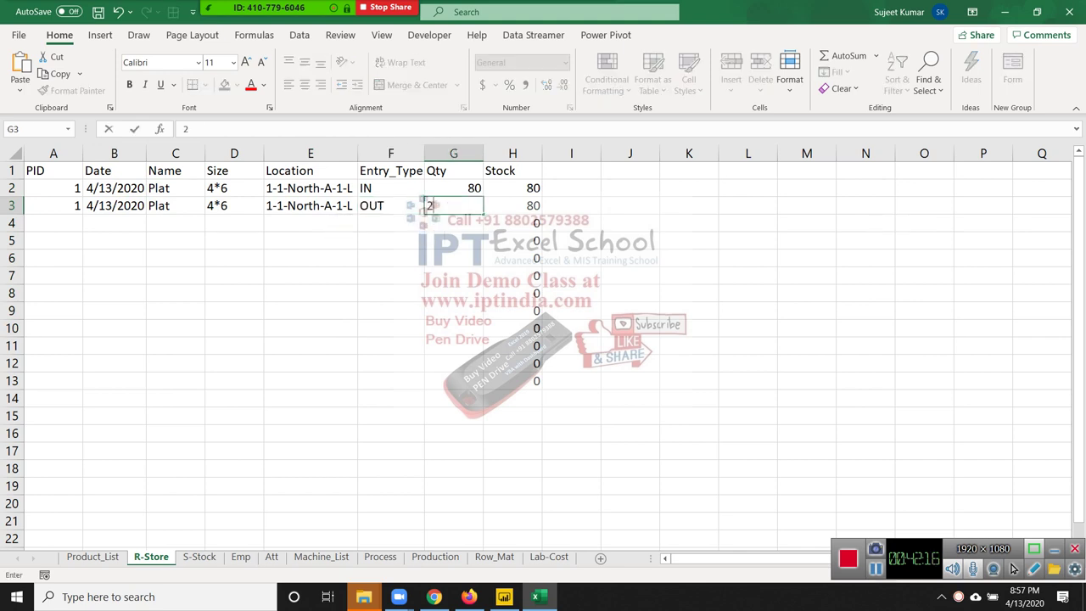
pyautogui.press('Return')
pyautogui.press('Up')
pyautogui.press('Right')
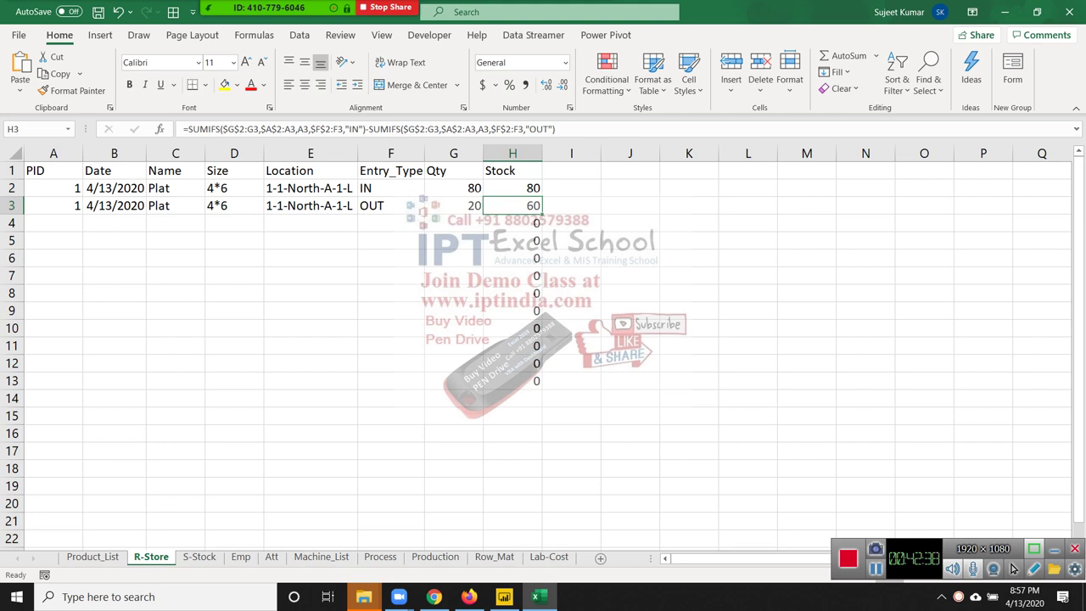
pyautogui.moveTo(113, 206); pyautogui.dragTo(512, 206)
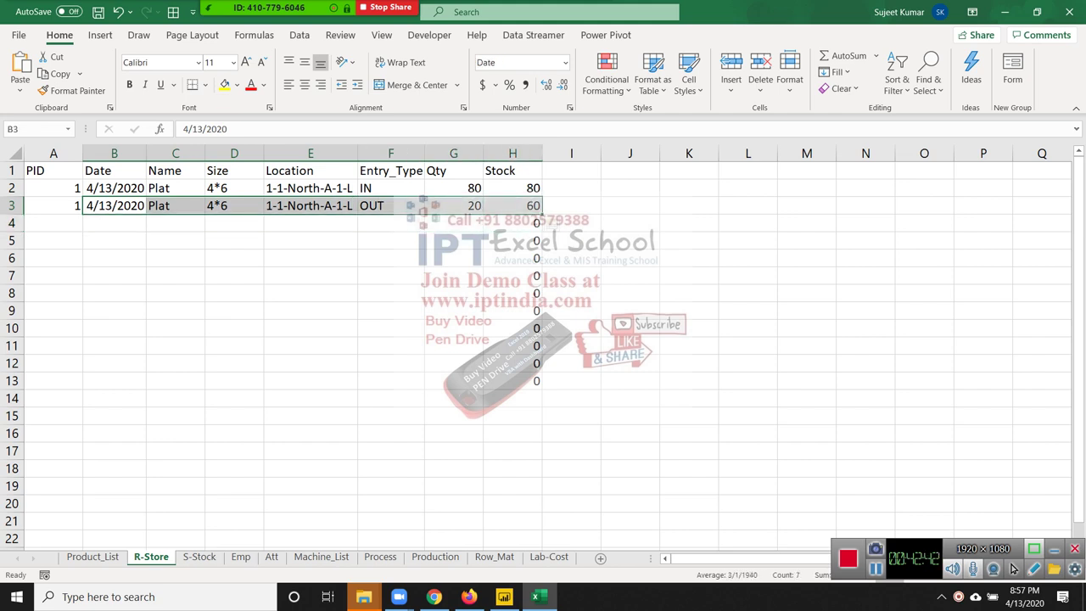
pyautogui.click(512, 205)
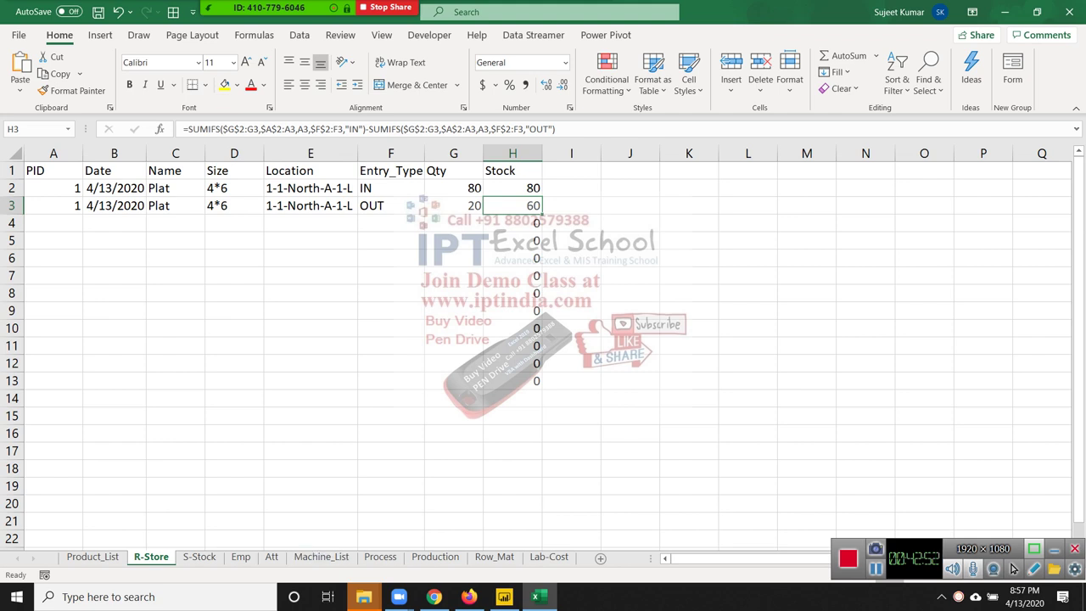
pyautogui.click(310, 345)
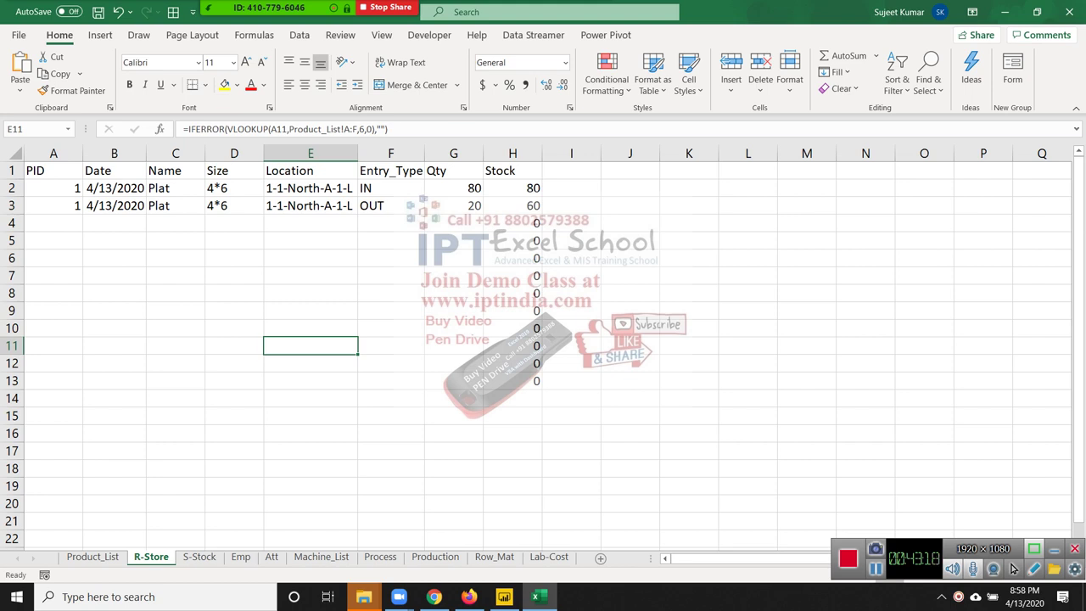
pyautogui.moveTo(110, 206); pyautogui.dragTo(238, 205)
pyautogui.moveTo(577, 205); pyautogui.dragTo(585, 205)
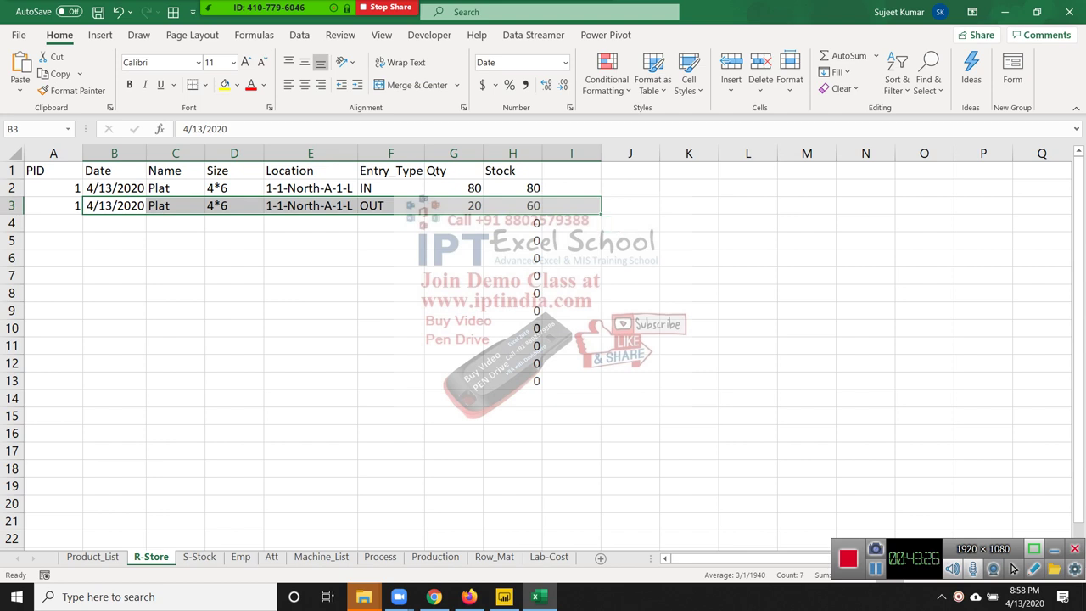
pyautogui.click(391, 433)
# - Step through the sheets and select the Salary_PerDay values J2:J3 on Emp
pyautogui.hotkey('ctrl', 'pagedown')
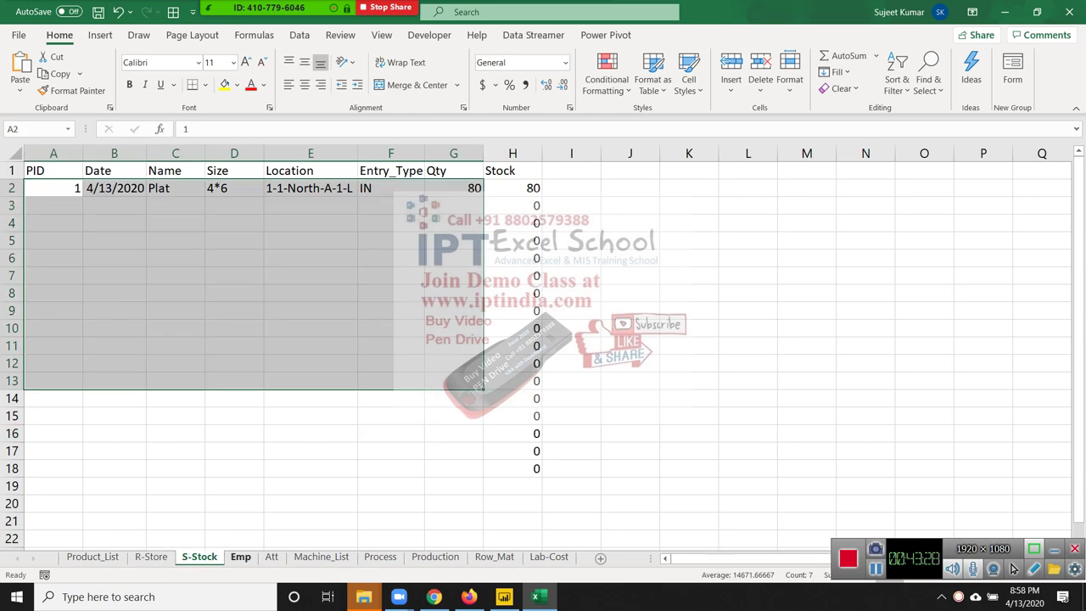
pyautogui.hotkey('ctrl', 'pagedown')
pyautogui.hotkey('ctrl', 'pagedown')
pyautogui.hotkey('ctrl', 'pagedown')
pyautogui.hotkey('ctrl', 'pagedown')
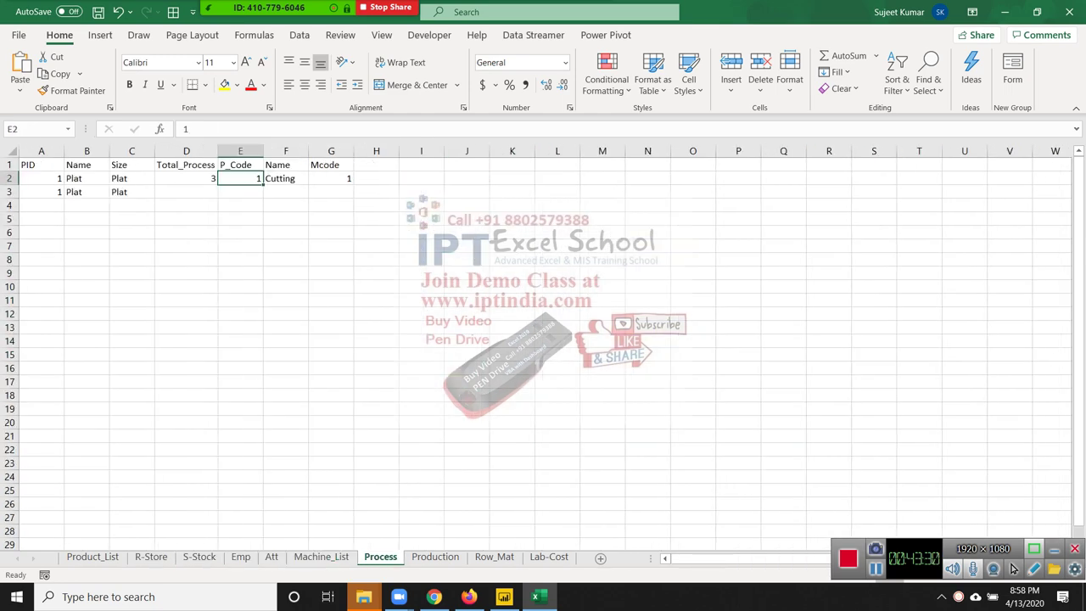
pyautogui.hotkey('ctrl', 'pagedown')
pyautogui.hotkey('ctrl', 'pageup')
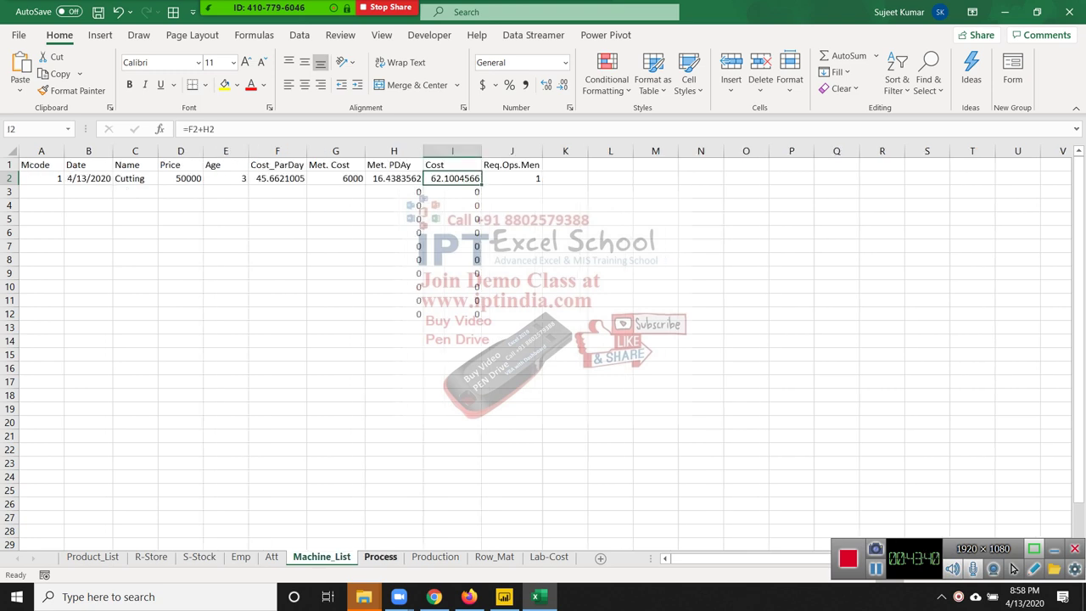
pyautogui.hotkey('ctrl', 'pageup')
pyautogui.hotkey('ctrl', 'pageup')
pyautogui.press('Down')
pyautogui.press('Down')
pyautogui.press('Down')
pyautogui.press('Left')
pyautogui.press('Left')
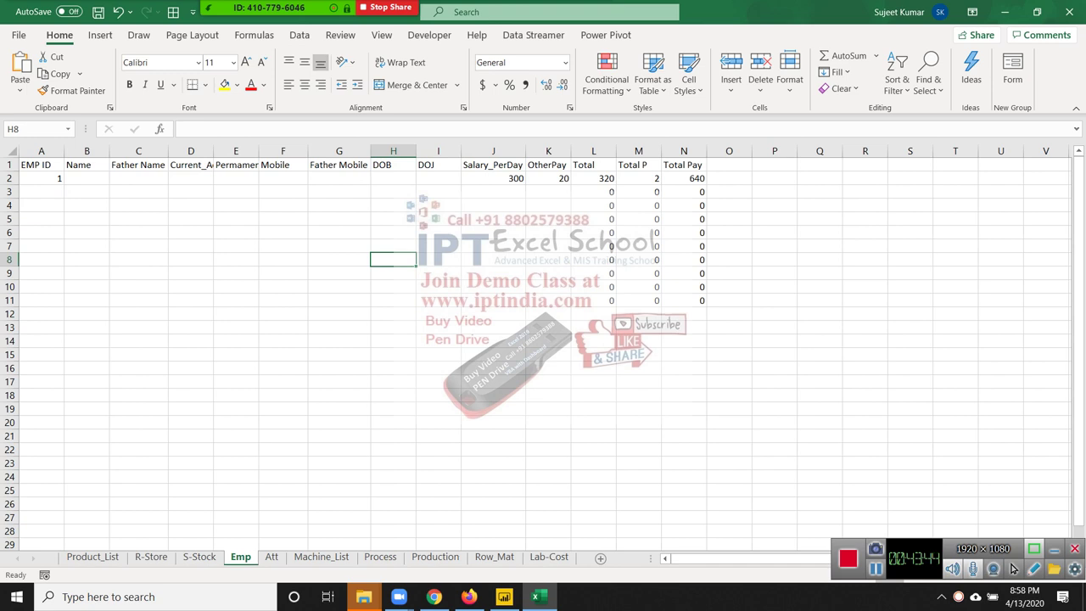
pyautogui.press('Up')
pyautogui.press('Up')
pyautogui.press('Up')
pyautogui.press('Right')
pyautogui.press('Right')
pyautogui.hotkey('shift', 'Down')
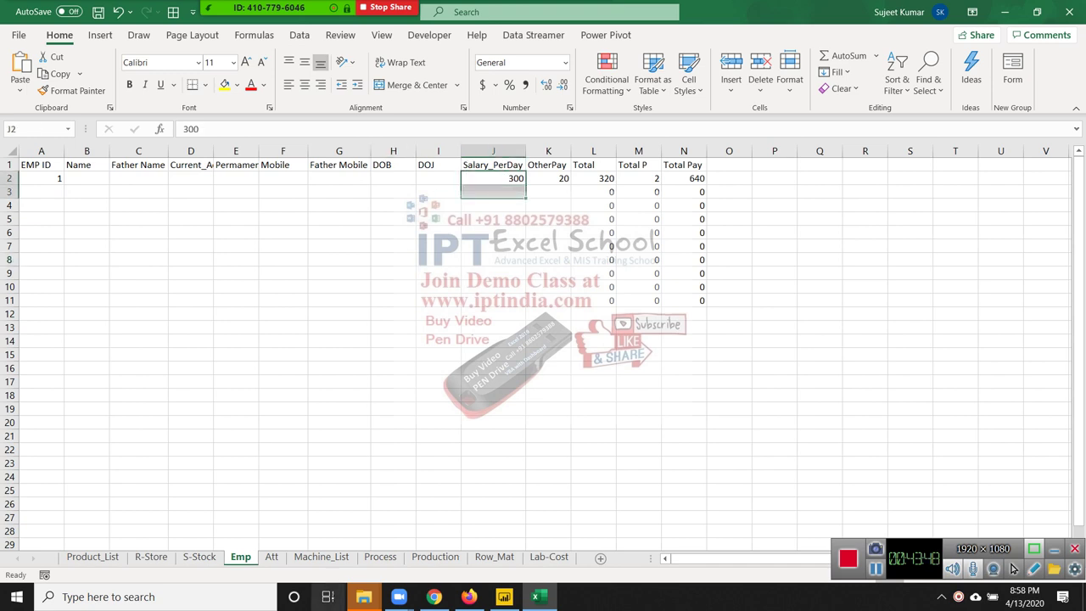
# - Glance at the Att sheet, then select Emp's Total, Total P and Total Pay columns
pyautogui.hotkey('ctrl', 'pagedown')
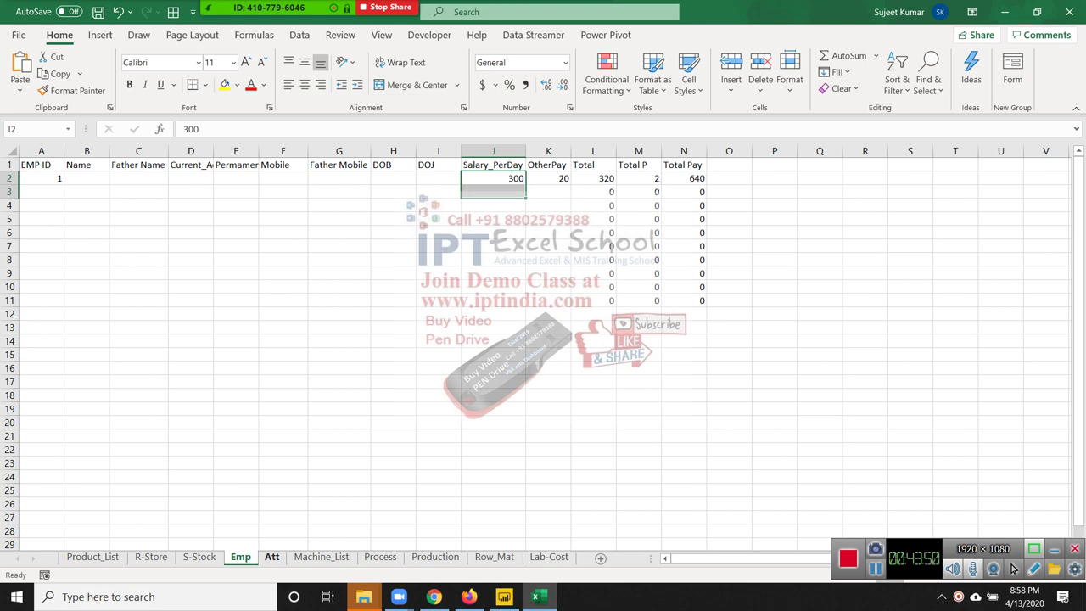
pyautogui.hotkey('ctrl', 'pagedown')
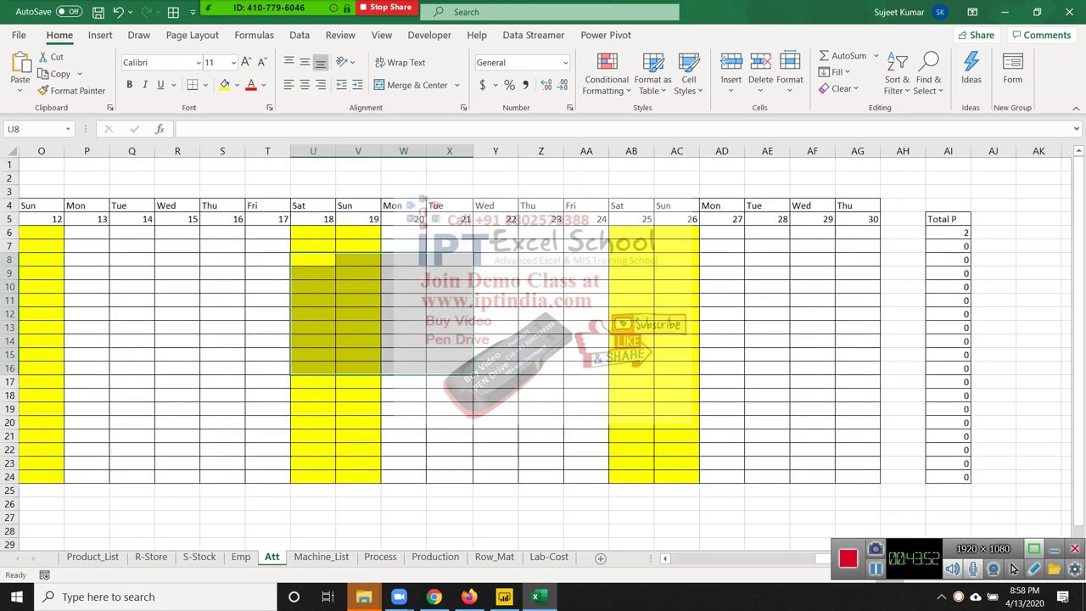
pyautogui.hotkey('ctrl', 'shift', 'pageup')
pyautogui.hotkey('ctrl', 'pageup')
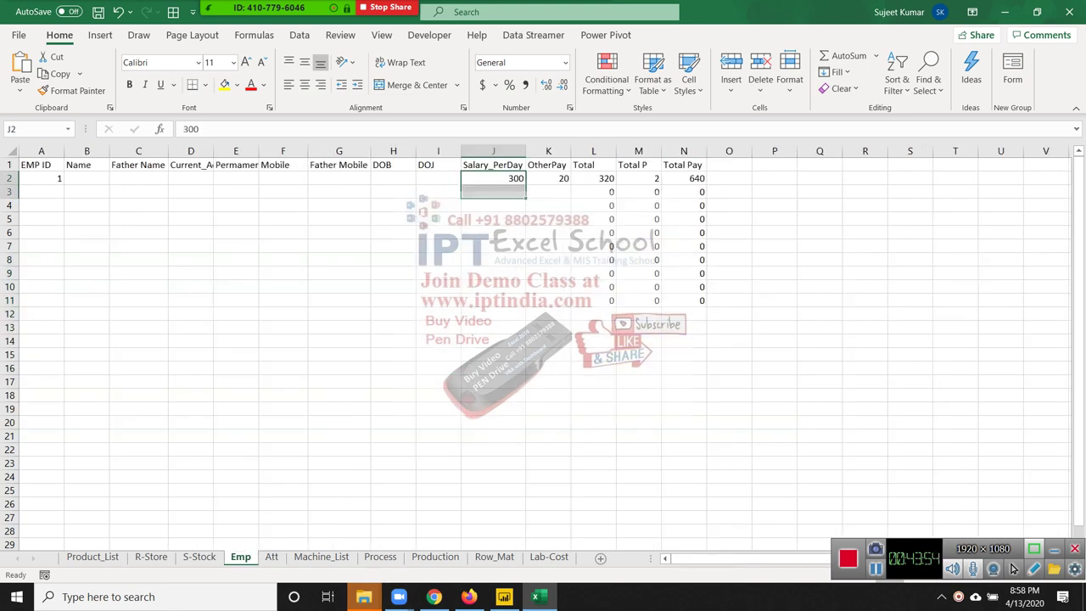
pyautogui.press('Right')
pyautogui.press('Right')
pyautogui.press('Up')
pyautogui.hotkey('shift', 'Right')
pyautogui.hotkey('shift', 'Right')
pyautogui.hotkey('shift', 'Down')
pyautogui.hotkey('shift', 'Down')
pyautogui.hotkey('shift', 'Down')
pyautogui.hotkey('shift', 'Down')
pyautogui.hotkey('shift', 'Down')
pyautogui.hotkey('shift', 'Down')
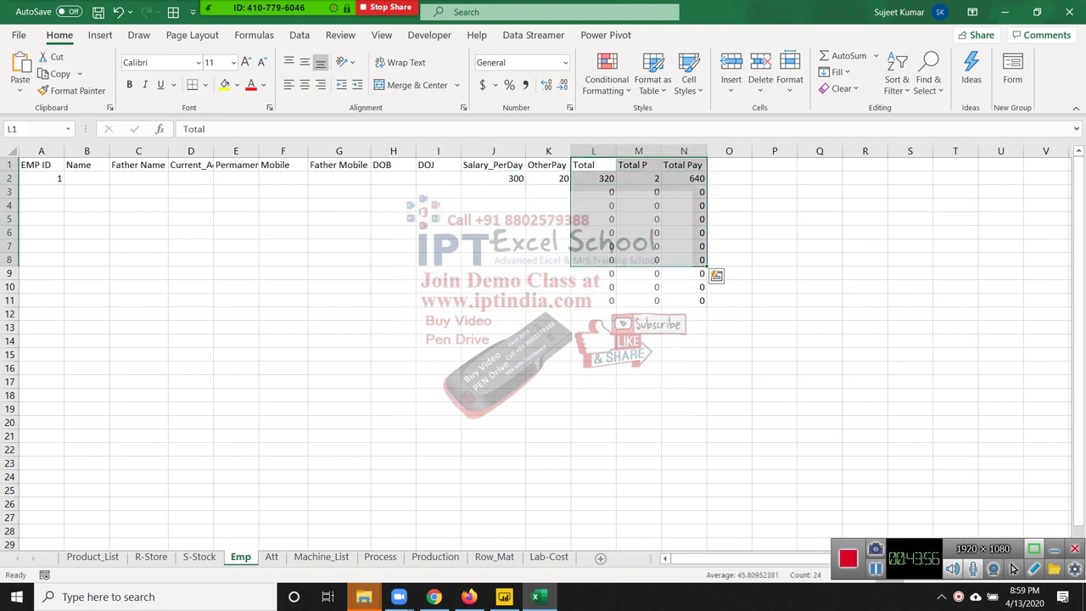
pyautogui.hotkey('ctrl', 'pagedown')
pyautogui.hotkey('ctrl', 'pagedown')
pyautogui.hotkey('ctrl', 'pagedown')
pyautogui.hotkey('ctrl', 'pageup')
pyautogui.hotkey('ctrl', 'pageup')
# - Review Machine_List's Mcode to Price columns, Age, Met. Cost, Cost formula and Req.Ops.Men values
pyautogui.hotkey('ctrl', 'pagedown')
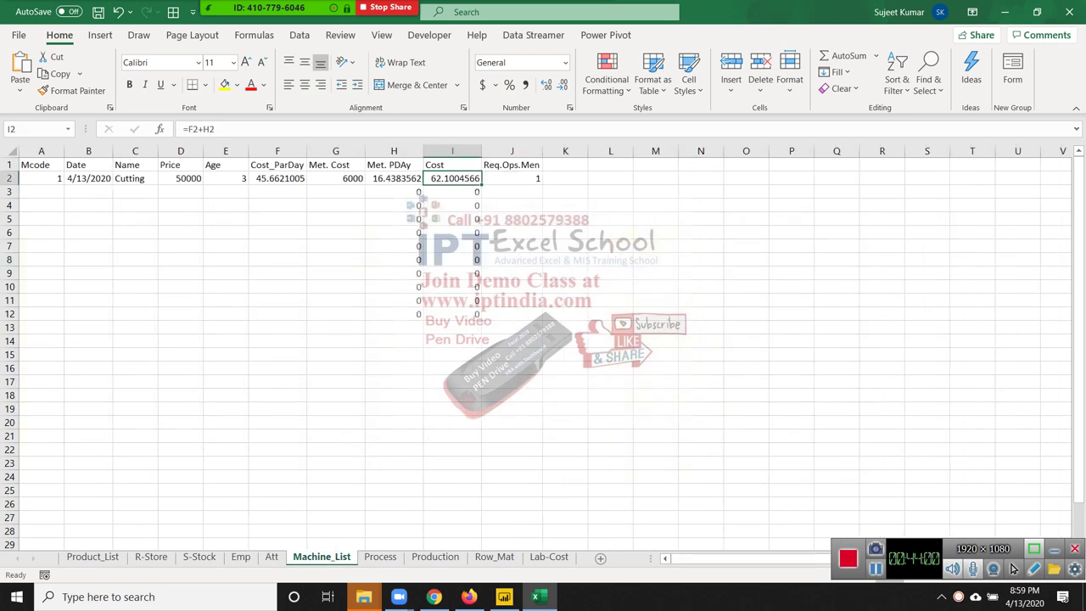
pyautogui.press('Home')
pyautogui.hotkey('shift', 'Right')
pyautogui.hotkey('shift', 'Down')
pyautogui.hotkey('shift', 'Down')
pyautogui.hotkey('shift', 'Down')
pyautogui.hotkey('shift', 'Right')
pyautogui.hotkey('shift', 'Right')
pyautogui.hotkey('shift', 'Down')
pyautogui.hotkey('shift', 'Down')
pyautogui.hotkey('shift', 'Down')
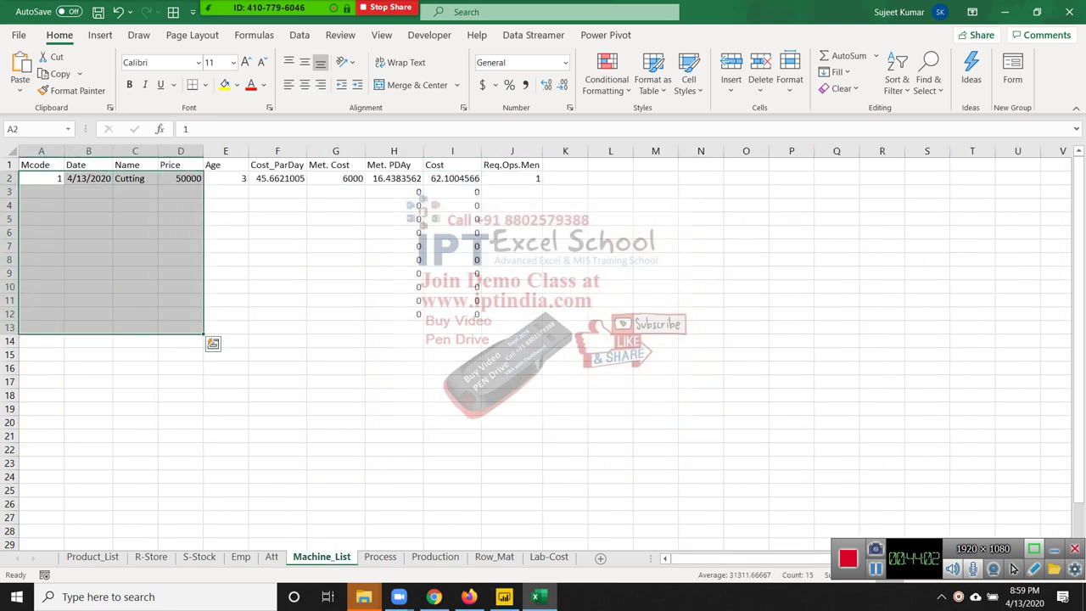
pyautogui.press('Up')
pyautogui.press('Right')
pyautogui.press('Right')
pyautogui.press('Right')
pyautogui.press('Right')
pyautogui.press('Down')
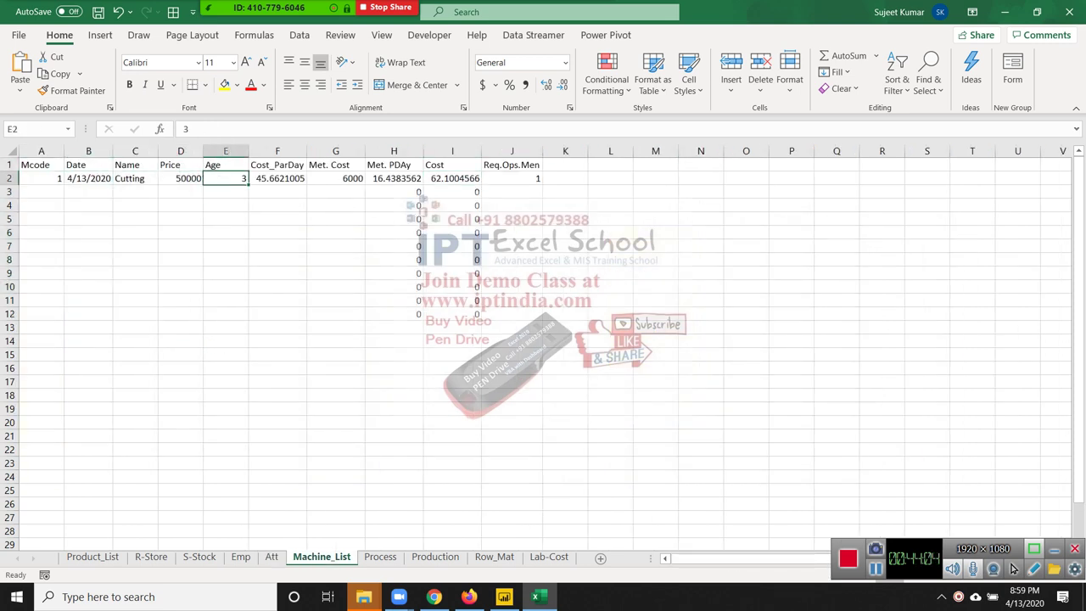
pyautogui.press('Right')
pyautogui.press('Right')
pyautogui.hotkey('shift', 'Down')
pyautogui.hotkey('shift', 'Down')
pyautogui.hotkey('shift', 'Down')
pyautogui.hotkey('shift', 'Down')
pyautogui.hotkey('shift', 'Down')
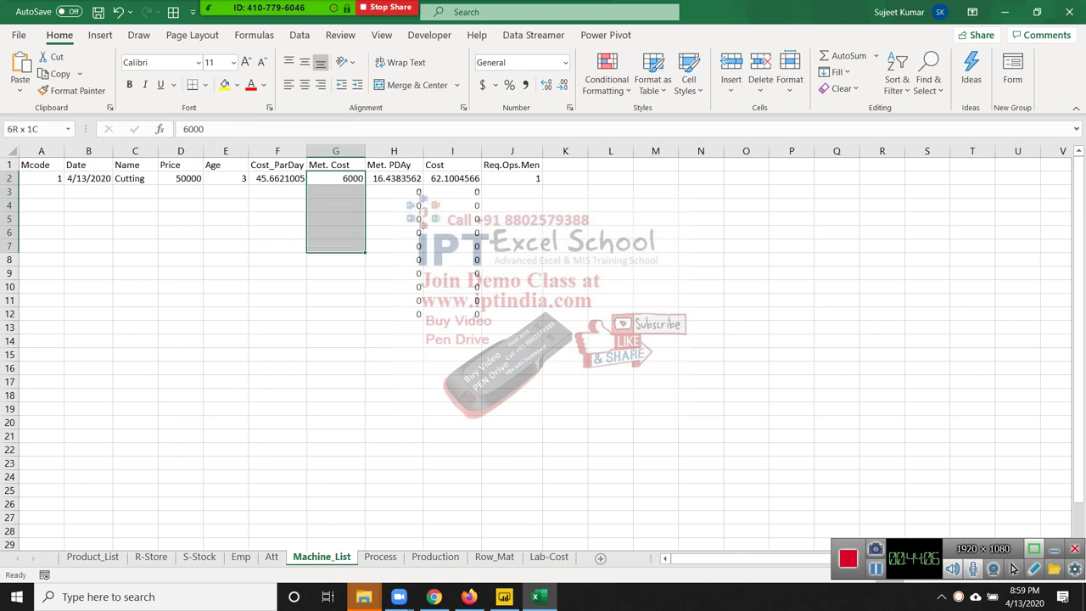
pyautogui.press('Right')
pyautogui.press('Right')
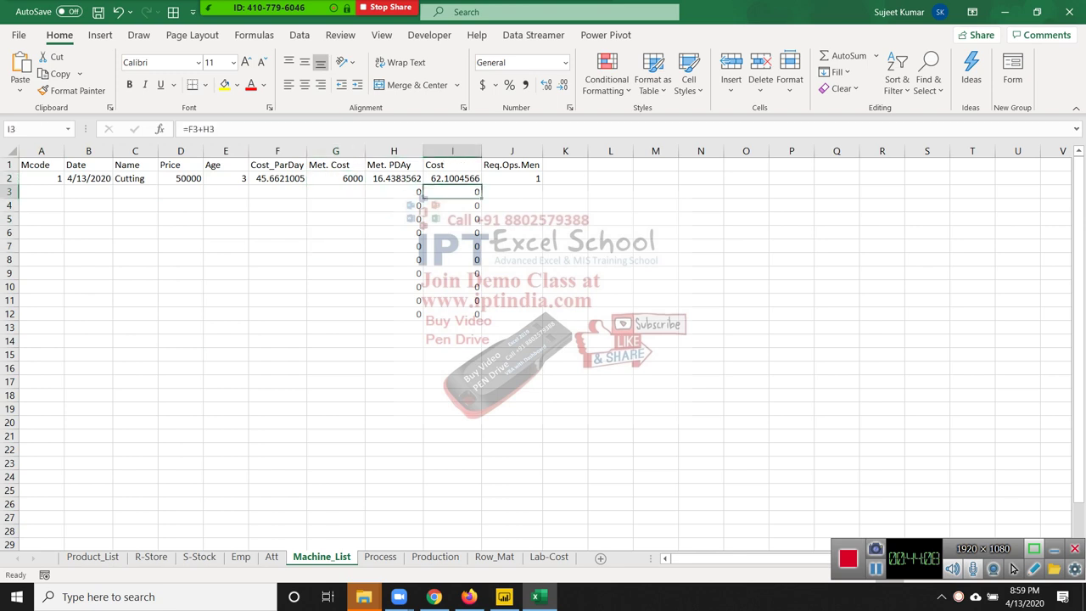
pyautogui.press('Right')
pyautogui.hotkey('shift', 'Down')
pyautogui.hotkey('shift', 'Down')
pyautogui.hotkey('shift', 'Down')
pyautogui.hotkey('shift', 'Down')
pyautogui.hotkey('shift', 'Down')
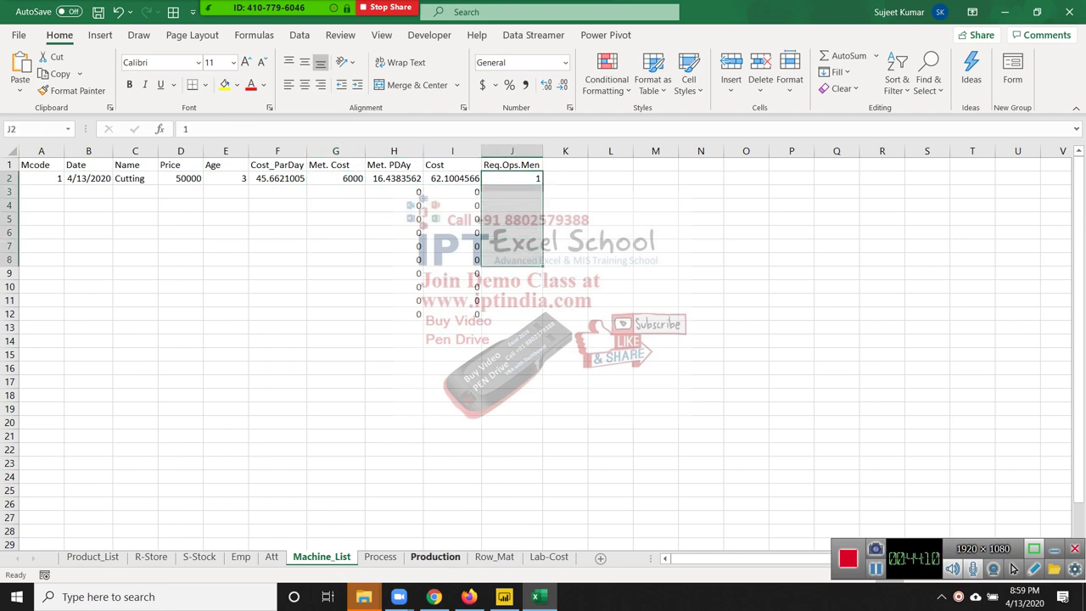
# - On the Process sheet, select the PID, process Name (Cutting) and Mcode values
pyautogui.hotkey('ctrl', 'pagedown')
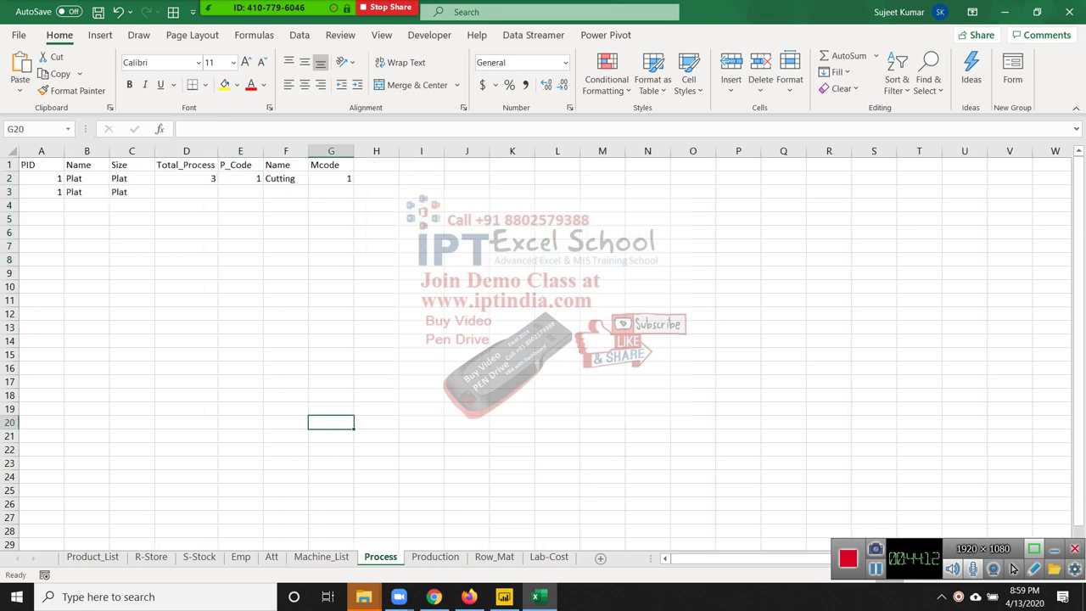
pyautogui.hotkey('ctrl', 'Home')
pyautogui.press('Down')
pyautogui.hotkey('shift', 'Down')
pyautogui.press('Right')
pyautogui.press('Right')
pyautogui.press('Right')
pyautogui.press('Right')
pyautogui.press('Right')
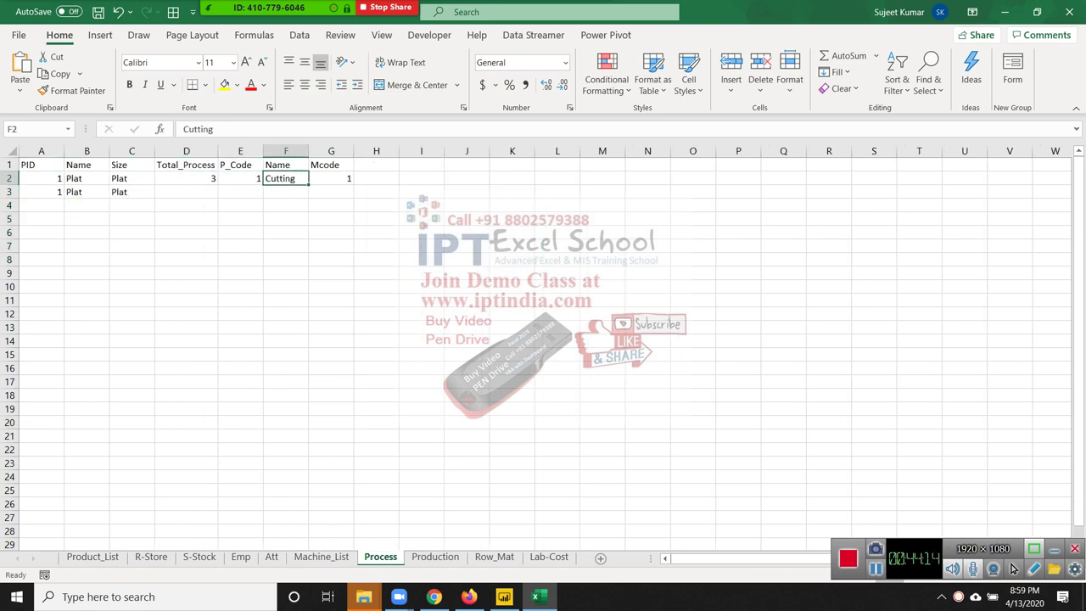
pyautogui.hotkey('shift', 'Down')
pyautogui.press('Right')
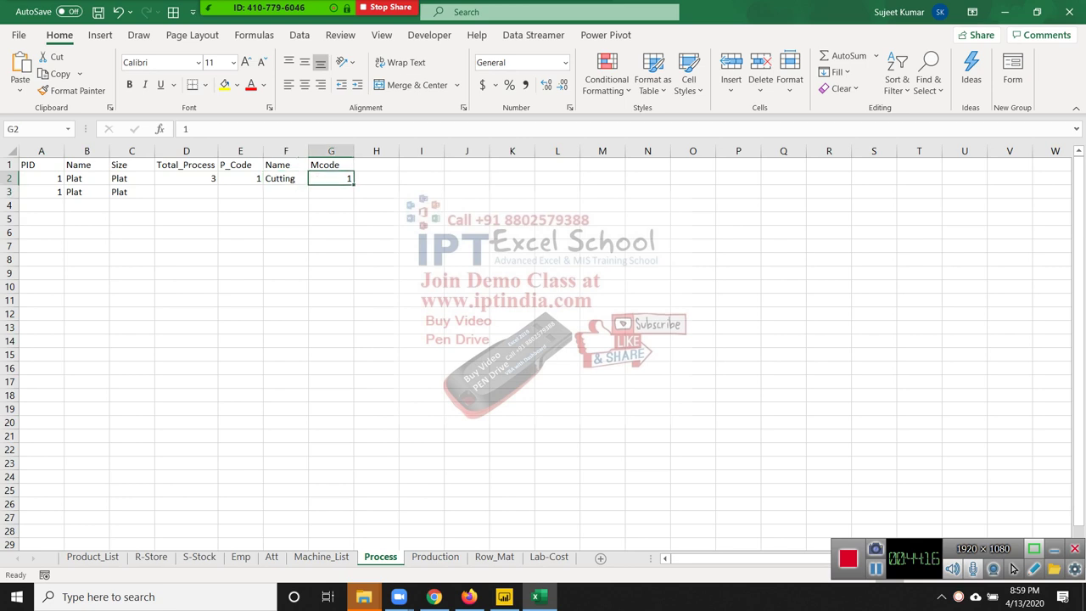
pyautogui.hotkey('shift', 'Down')
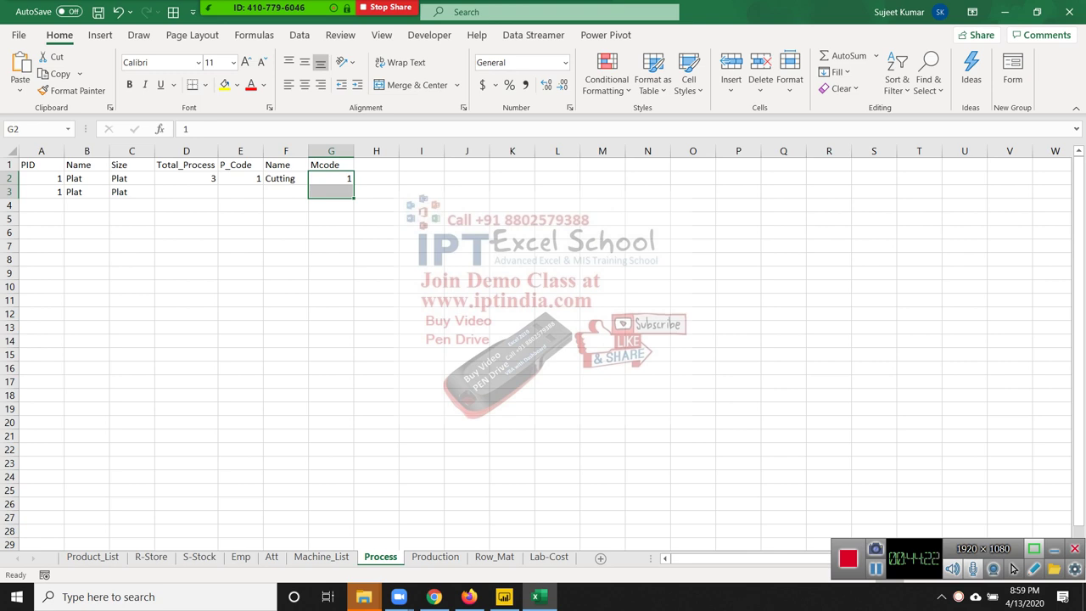
# - Select the Production record in row 2 on the Production sheet
pyautogui.click(435, 557)
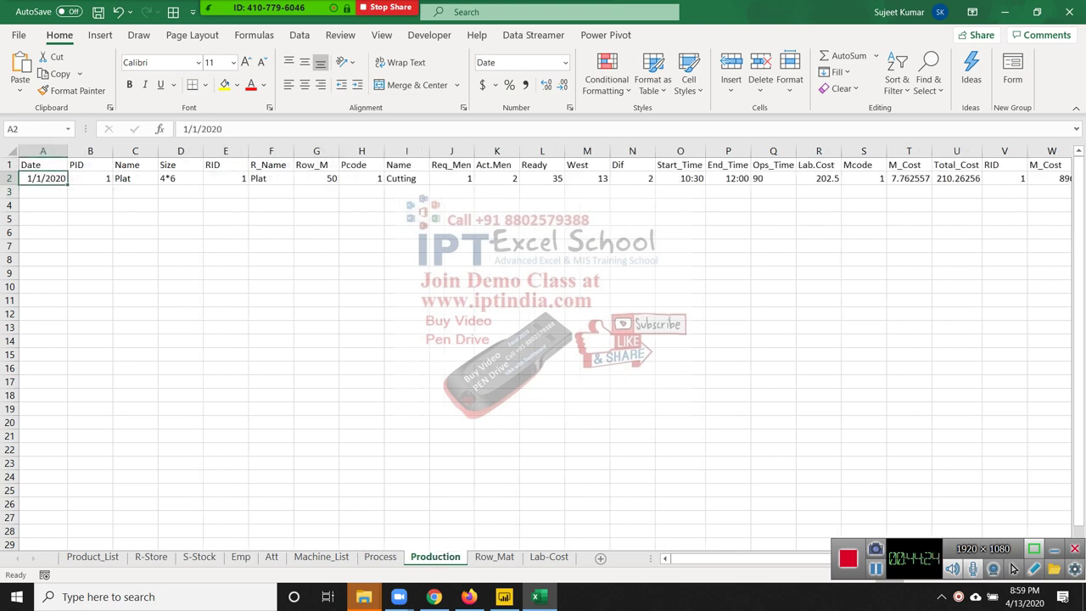
pyautogui.click(180, 273)
pyautogui.moveTo(90, 180)
pyautogui.mouseDown()
pyautogui.moveTo(984, 185)
pyautogui.moveTo(891, 183)
pyautogui.mouseUp()
# - On Row_Mat, review the raw material row A2:D2 with Cost 20 and the empty A3:D3
pyautogui.hotkey('ctrl', 'pagedown')
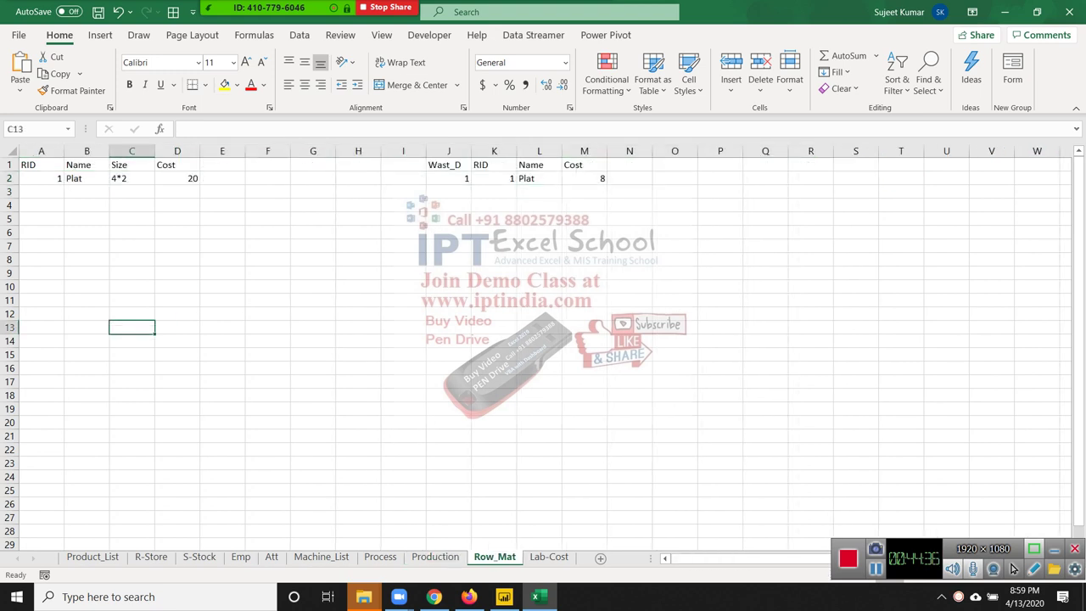
pyautogui.hotkey('ctrl', 'Up')
pyautogui.press('Right')
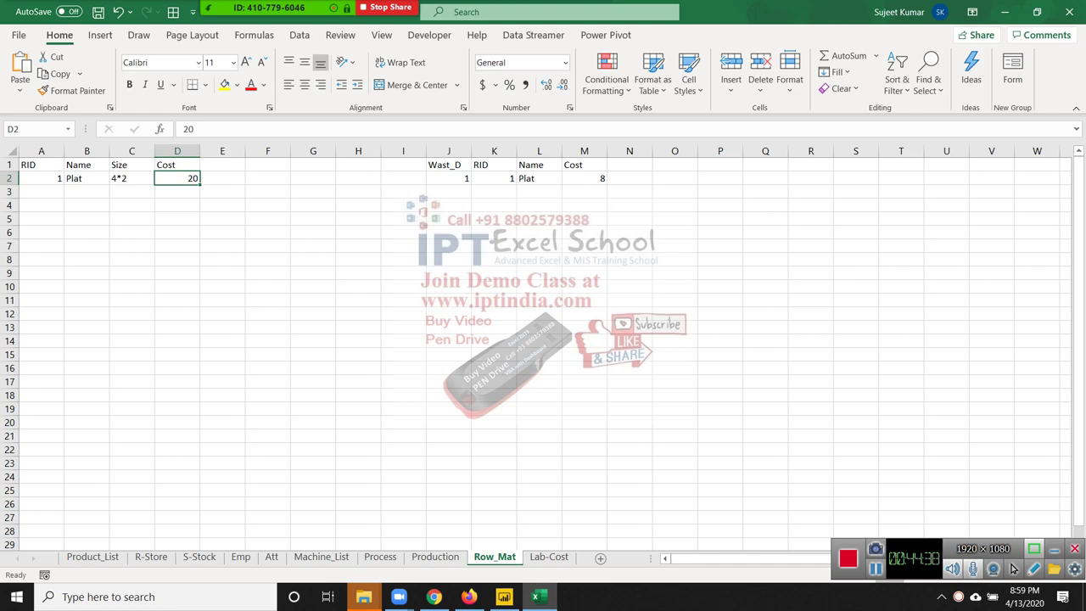
pyautogui.press('Home')
pyautogui.hotkey('shift', 'Right')
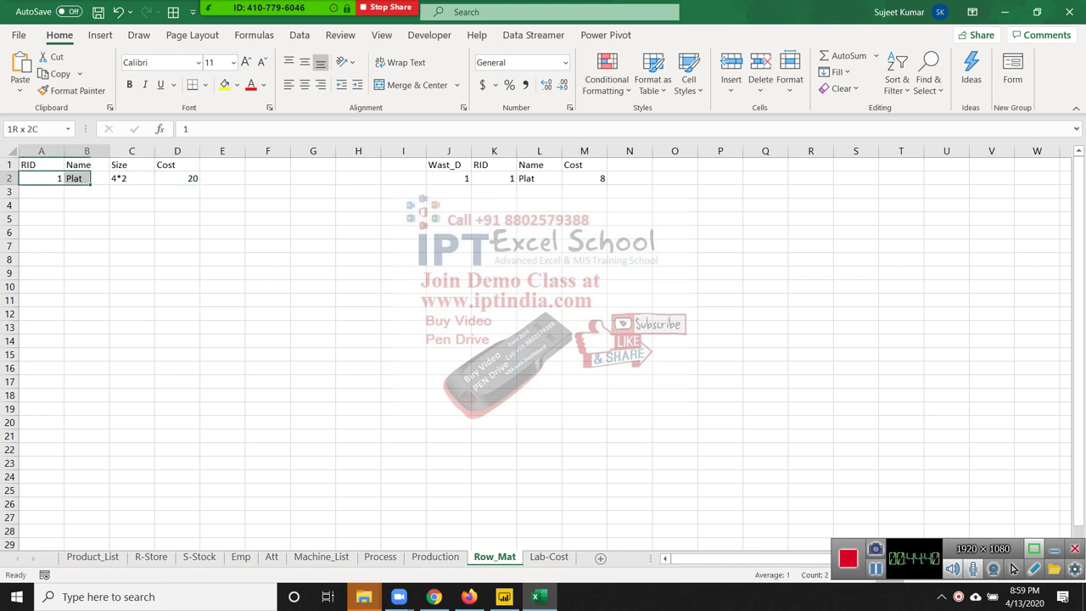
pyautogui.hotkey('shift', 'Right')
pyautogui.hotkey('shift', 'Right')
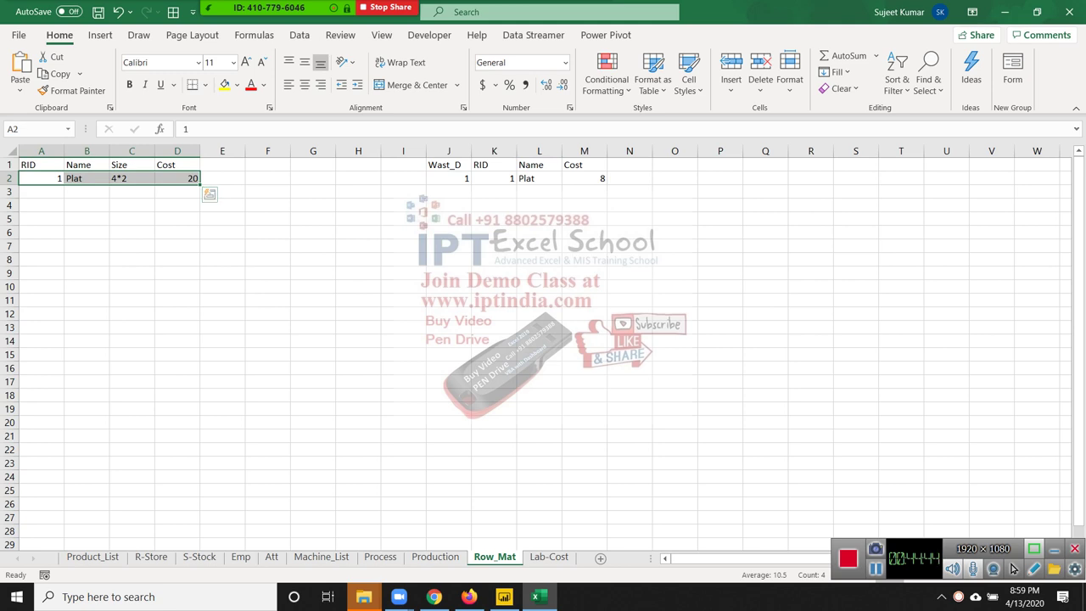
pyautogui.hotkey('ctrl', 'Right')
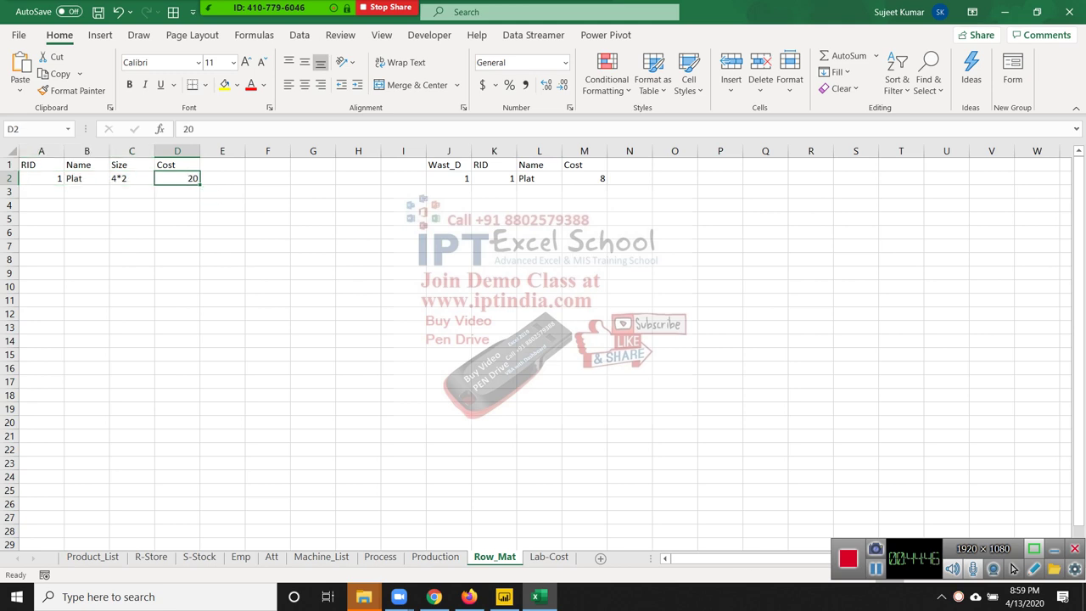
pyautogui.press('Down')
pyautogui.press('Home')
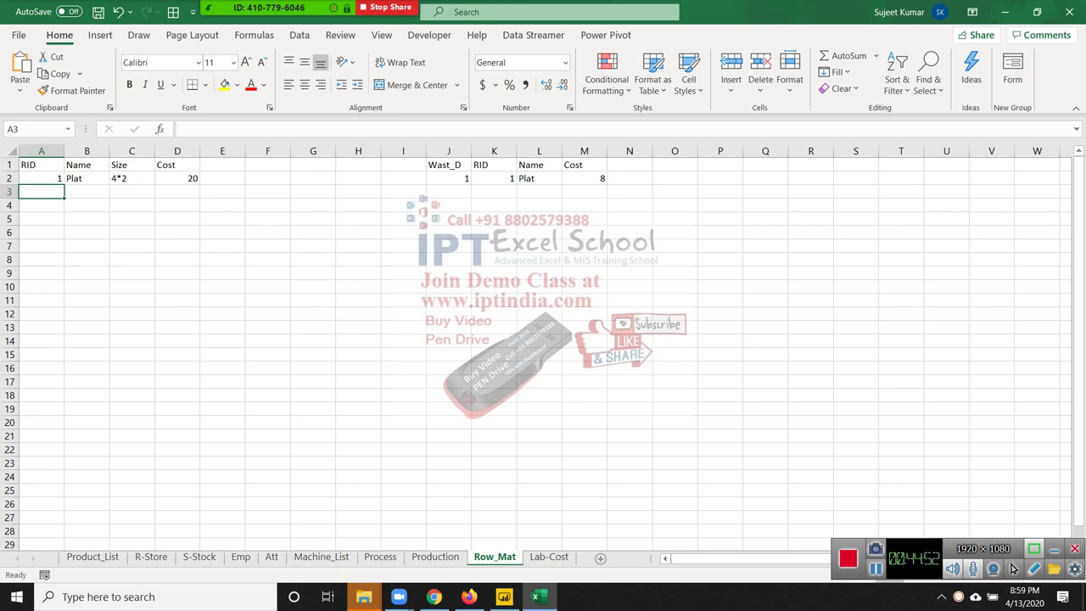
pyautogui.hotkey('shift', 'Right')
pyautogui.hotkey('shift', 'Right')
pyautogui.hotkey('shift', 'Right')
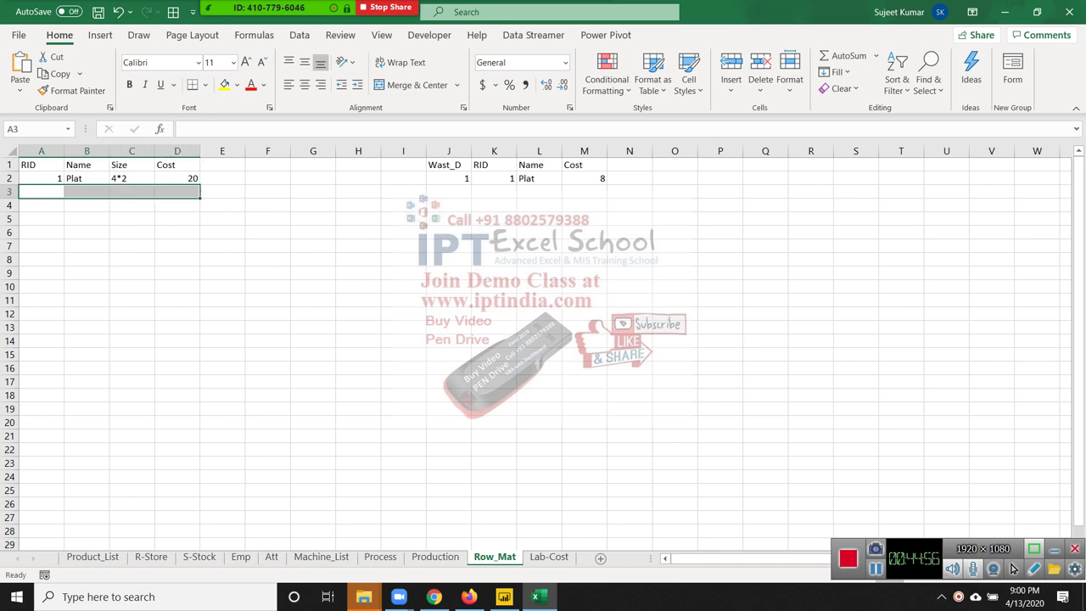
pyautogui.click(222, 266)
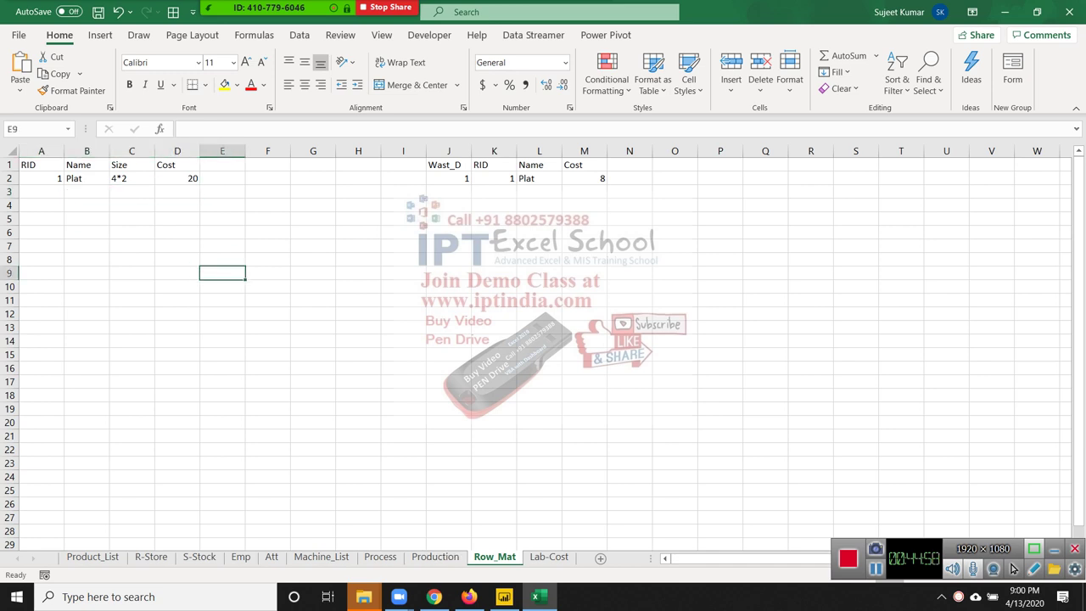
# - Examine the Row_Mat waste table by selecting K2:K6 and K2:M6, cost 8 in M2
pyautogui.click(494, 178)
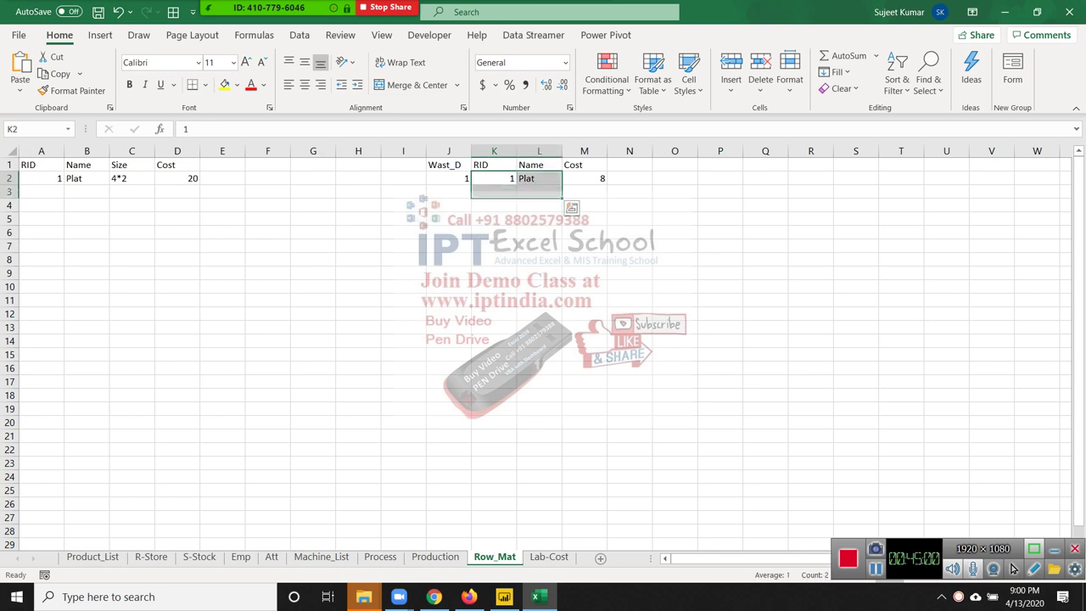
pyautogui.click(584, 178)
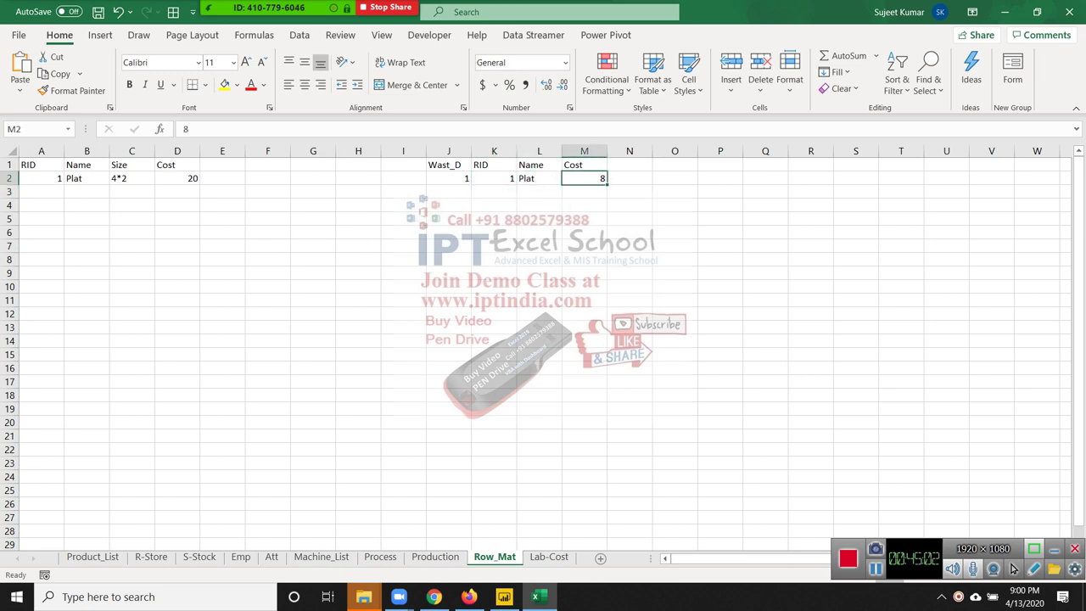
pyautogui.moveTo(494, 178); pyautogui.dragTo(493, 233)
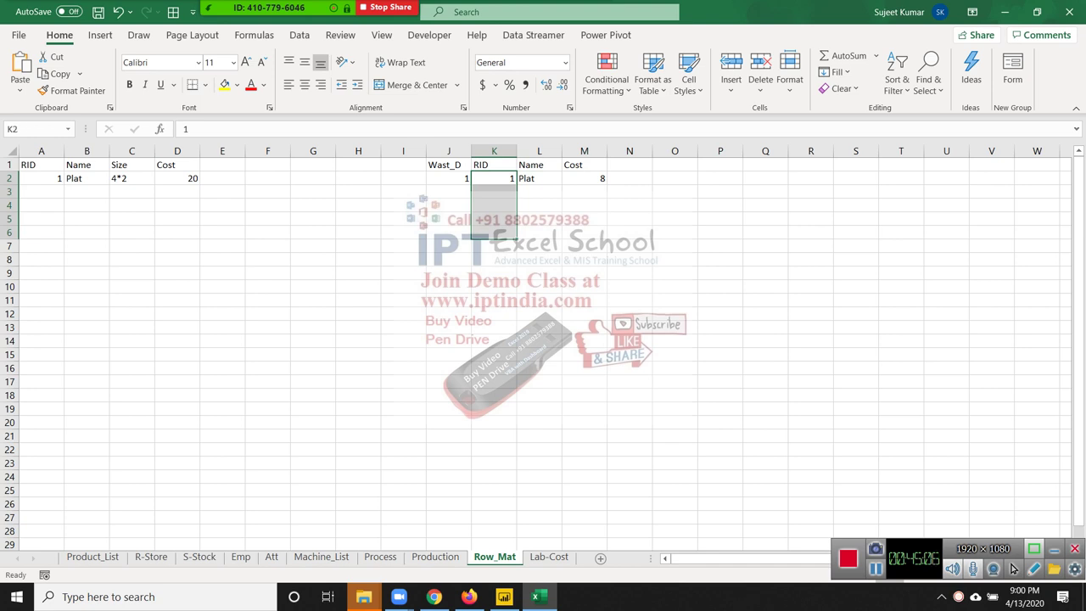
pyautogui.click(584, 178)
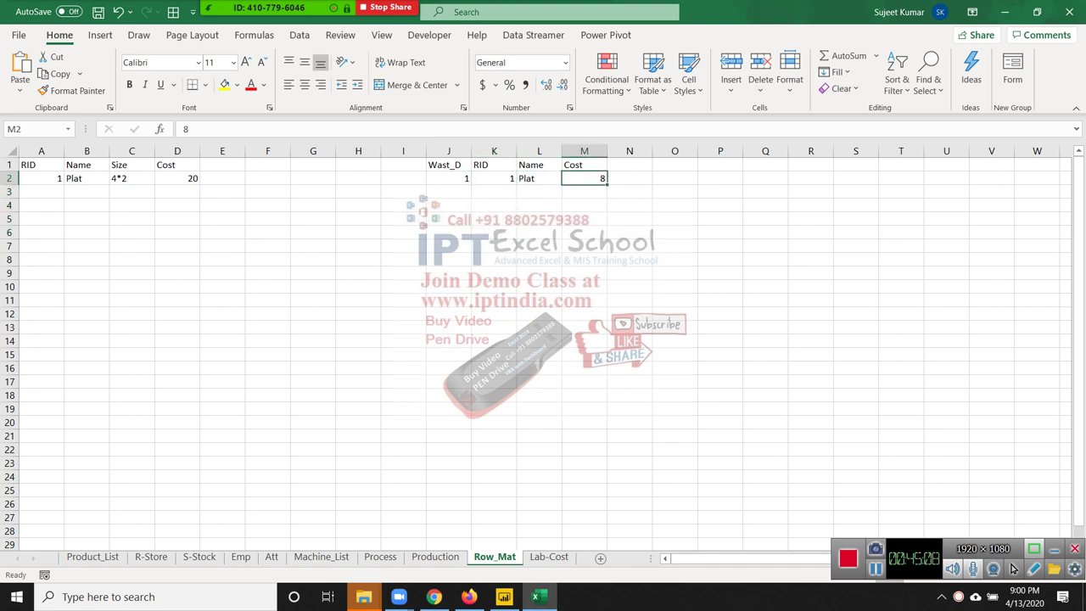
pyautogui.moveTo(494, 178); pyautogui.dragTo(594, 233)
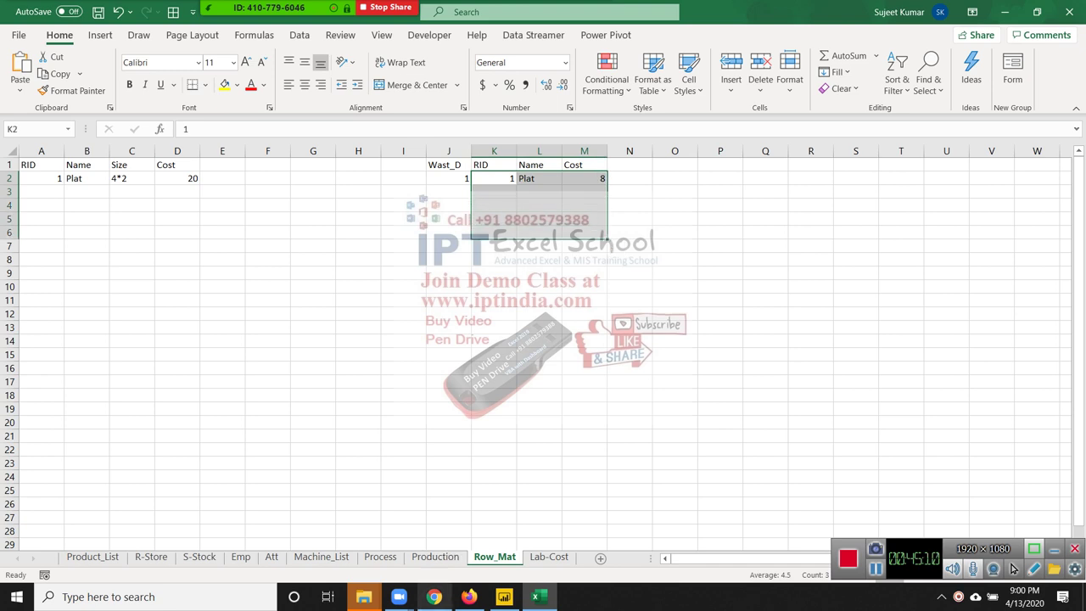
pyautogui.hotkey('ctrl', 'pagedown')
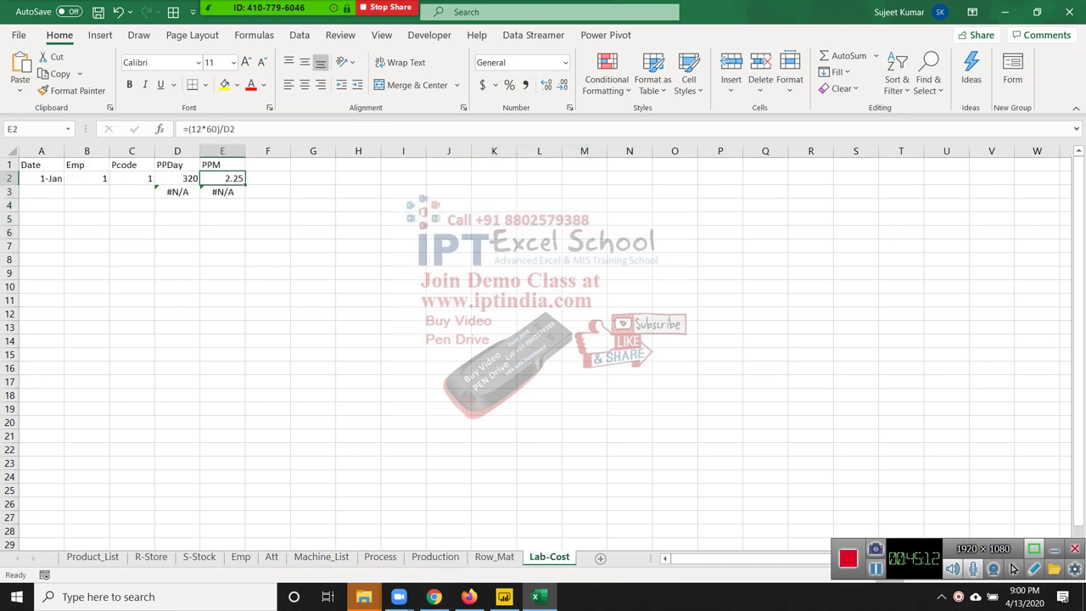
# - Check Lab-Cost's date, Emp and Pcode in A2–C2, then Production's M_Cost formula in T2
pyautogui.click(313, 408)
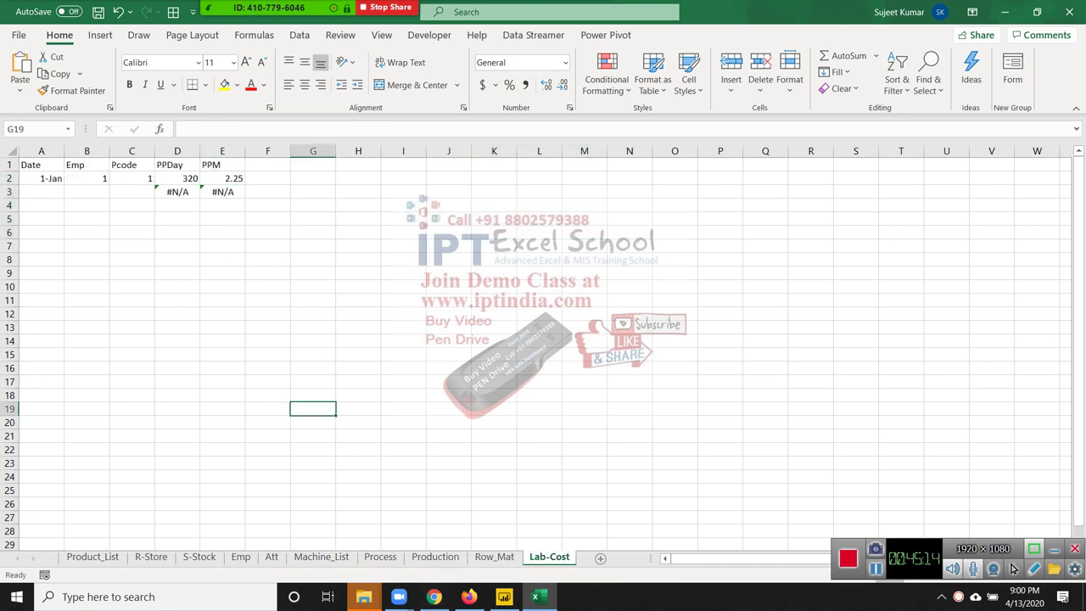
pyautogui.click(41, 178)
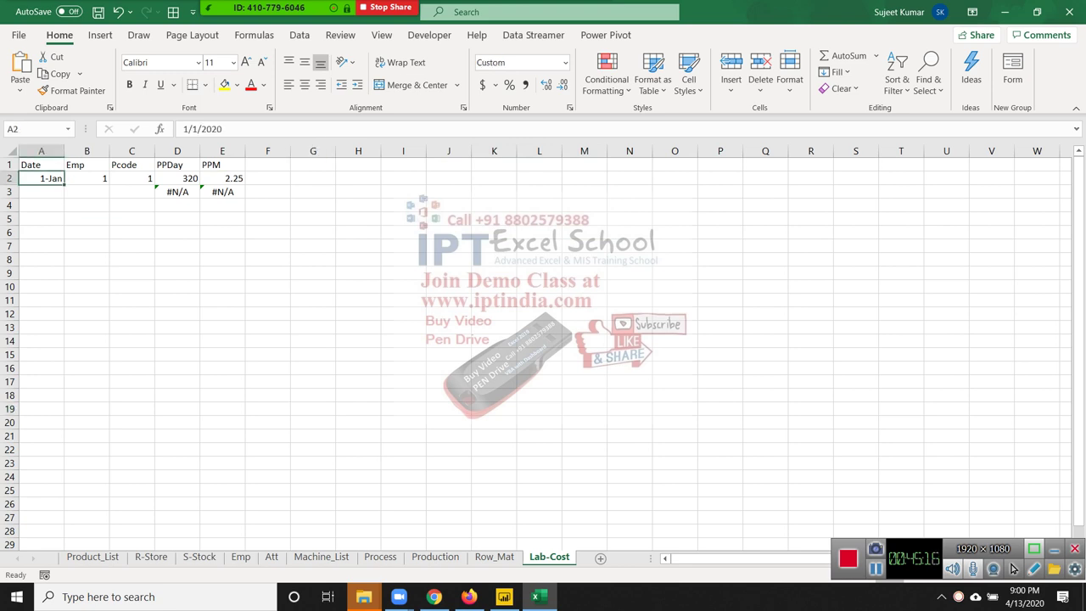
pyautogui.click(86, 178)
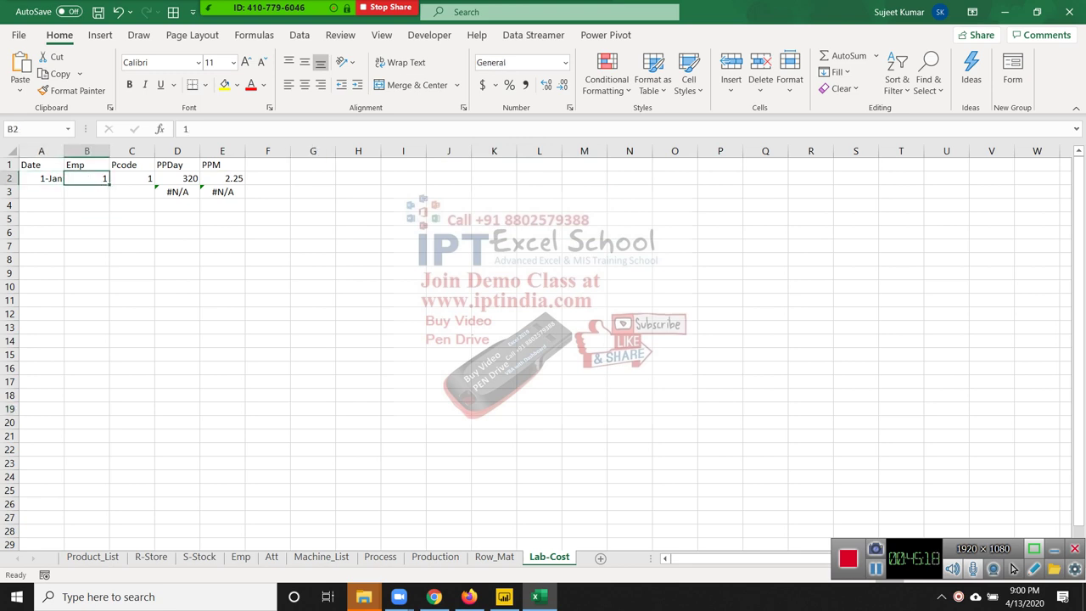
pyautogui.click(131, 178)
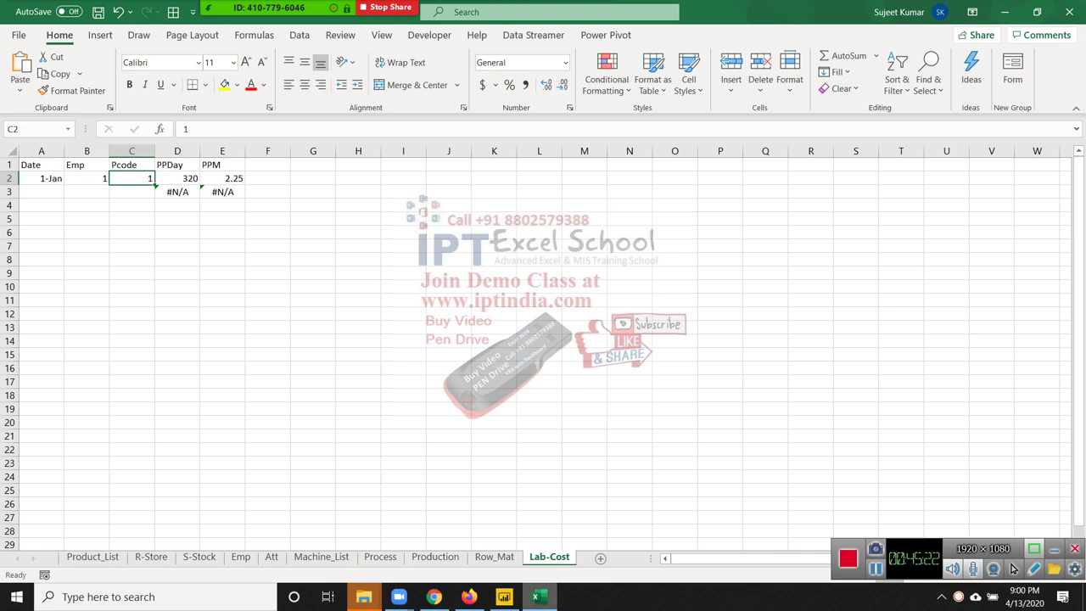
pyautogui.hotkey('ctrl', 'pageup')
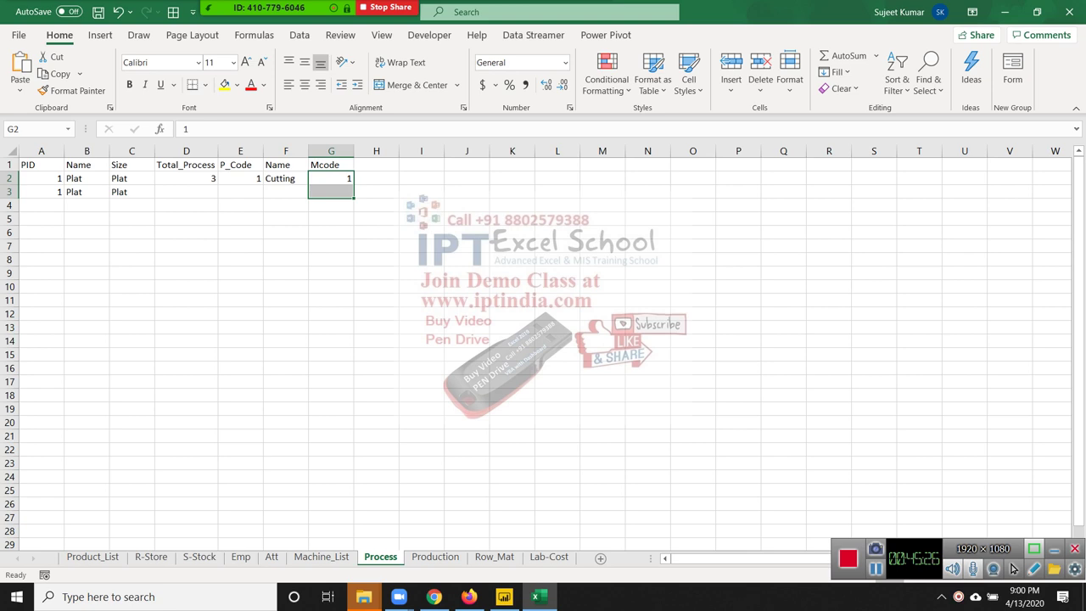
pyautogui.hotkey('ctrl', 'pagedown')
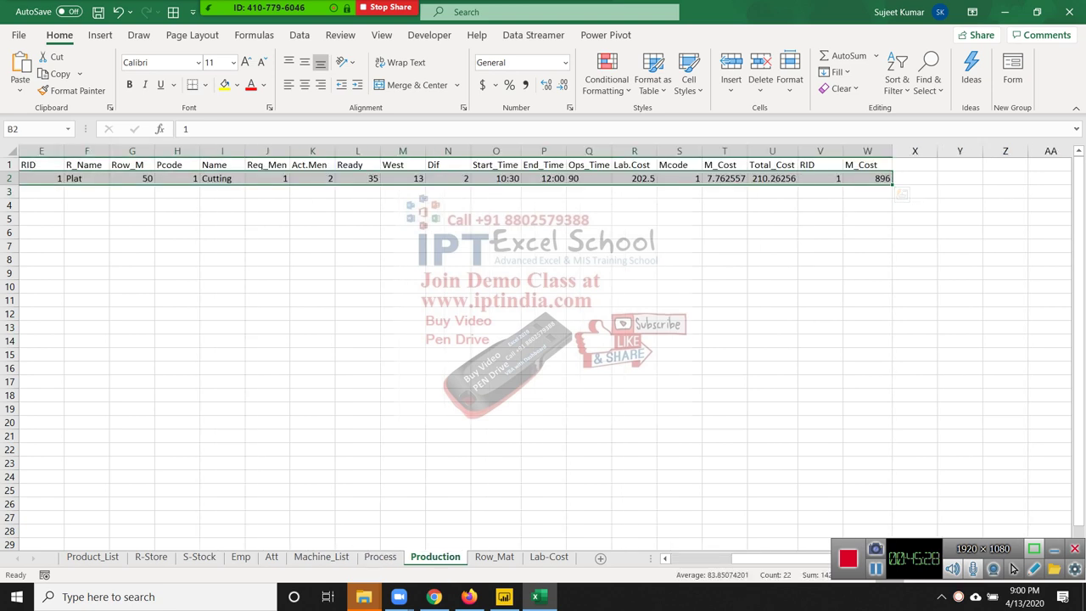
pyautogui.click(724, 179)
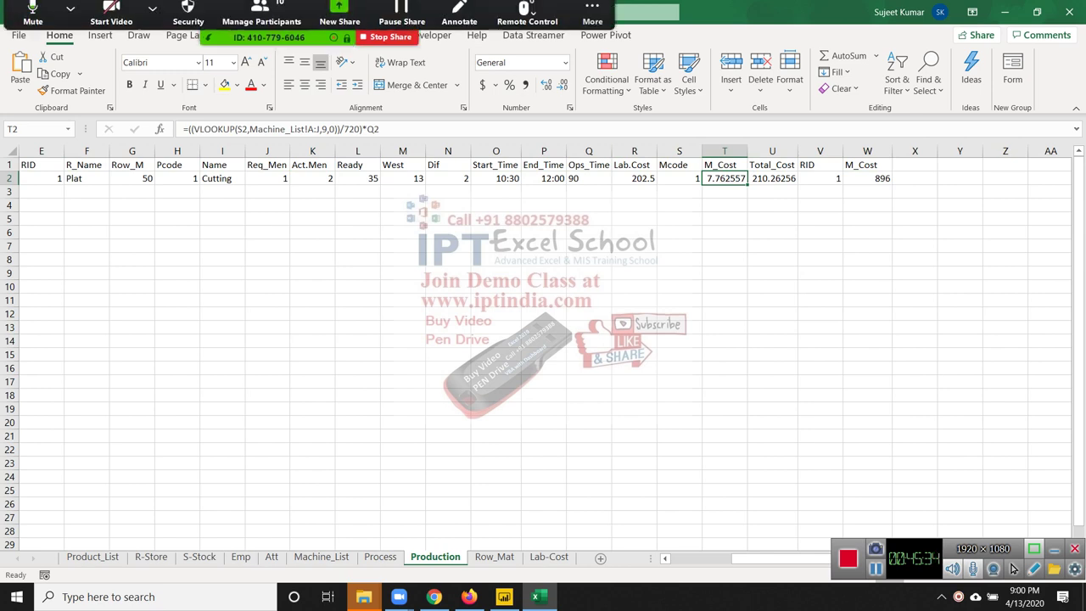
# - End the Zoom meeting for all participants from the More menu
pyautogui.click(592, 17)
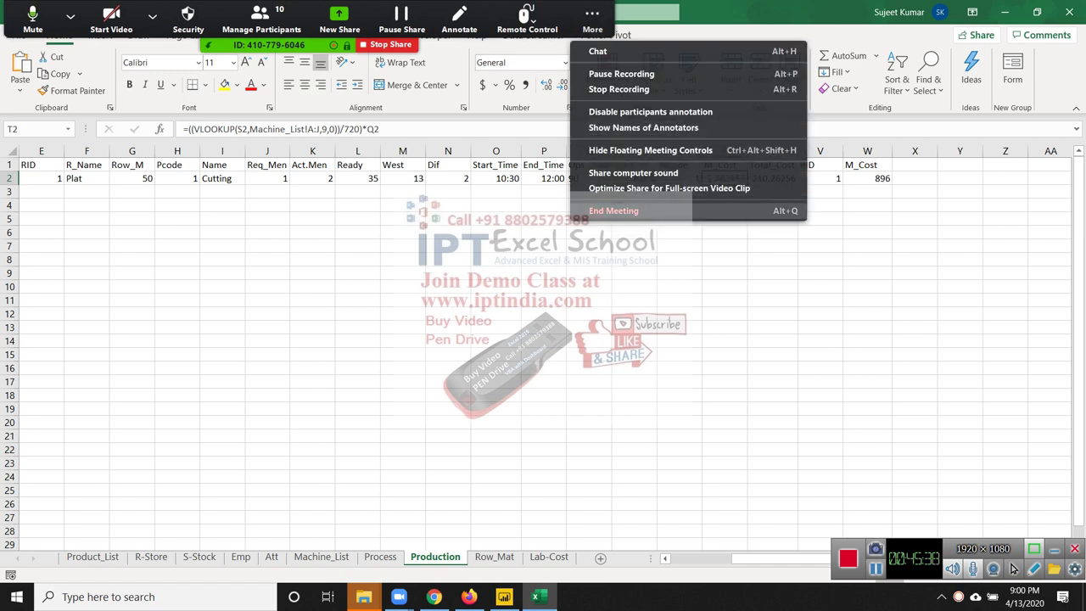
pyautogui.click(613, 211)
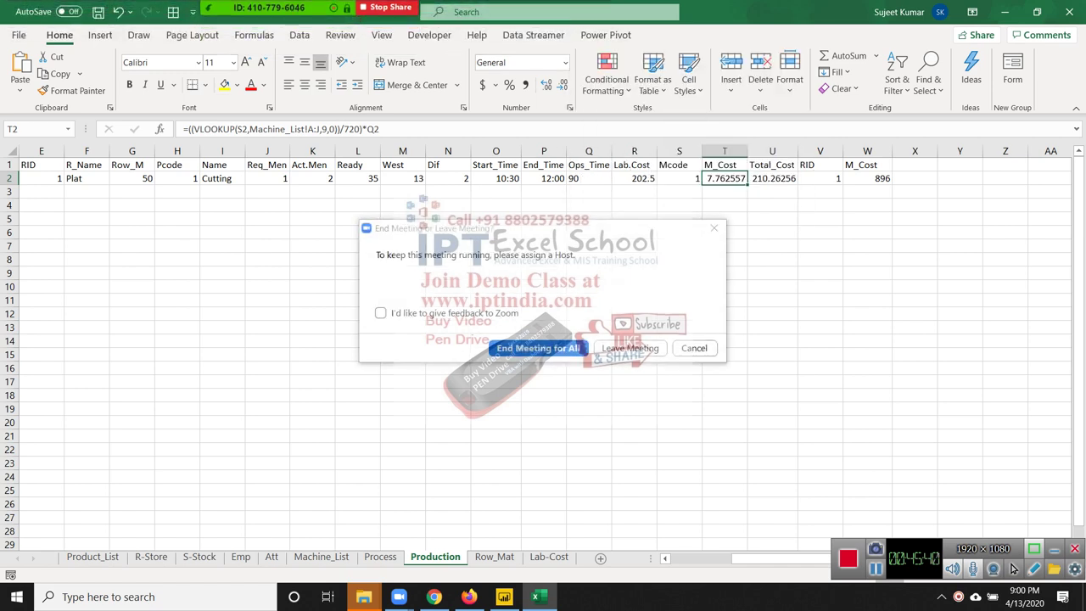
pyautogui.press('Return')
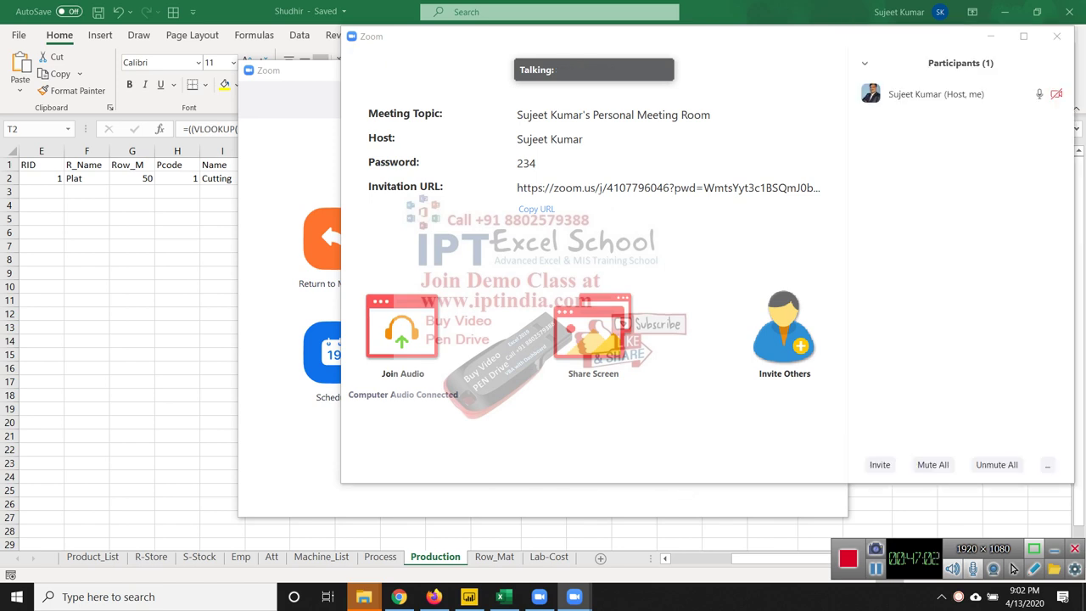
# - Mute your microphone in the Zoom meeting and switch to the WhatsApp Web browser window
pyautogui.click(363, 462)
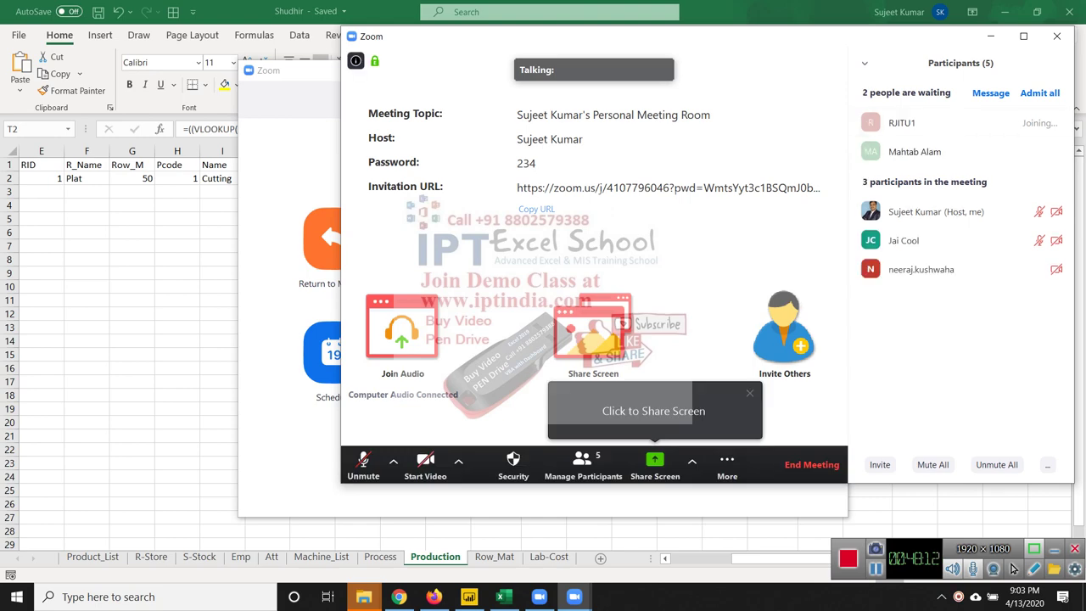
pyautogui.hotkey('alt', 'Tab')
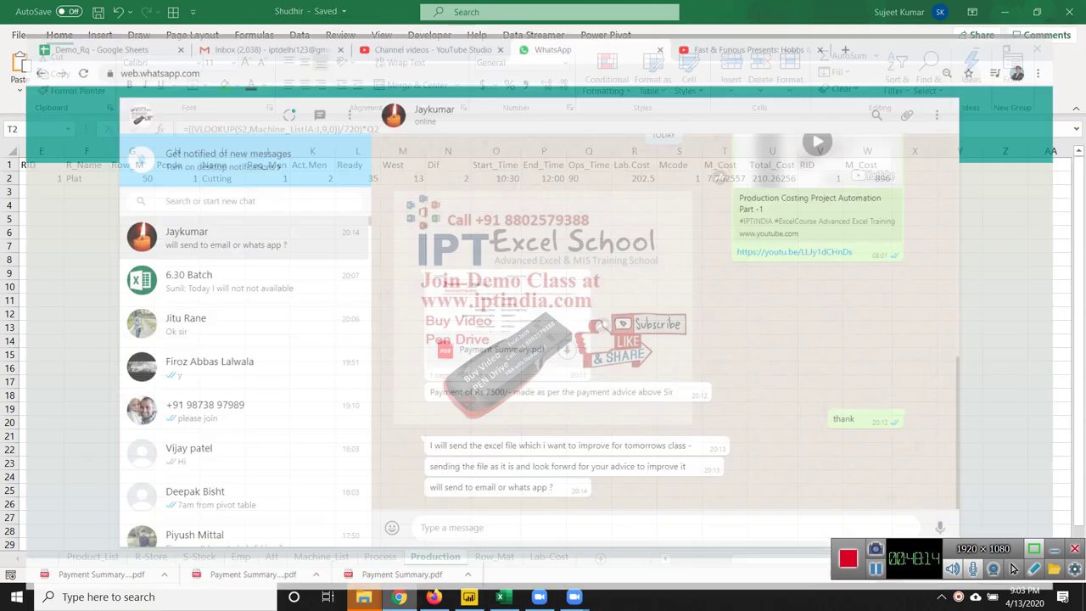
# - In WhatsApp Web, send 'please join' to the contact asking for the class
pyautogui.hotkey('alt', 'Tab')
pyautogui.click(229, 348)
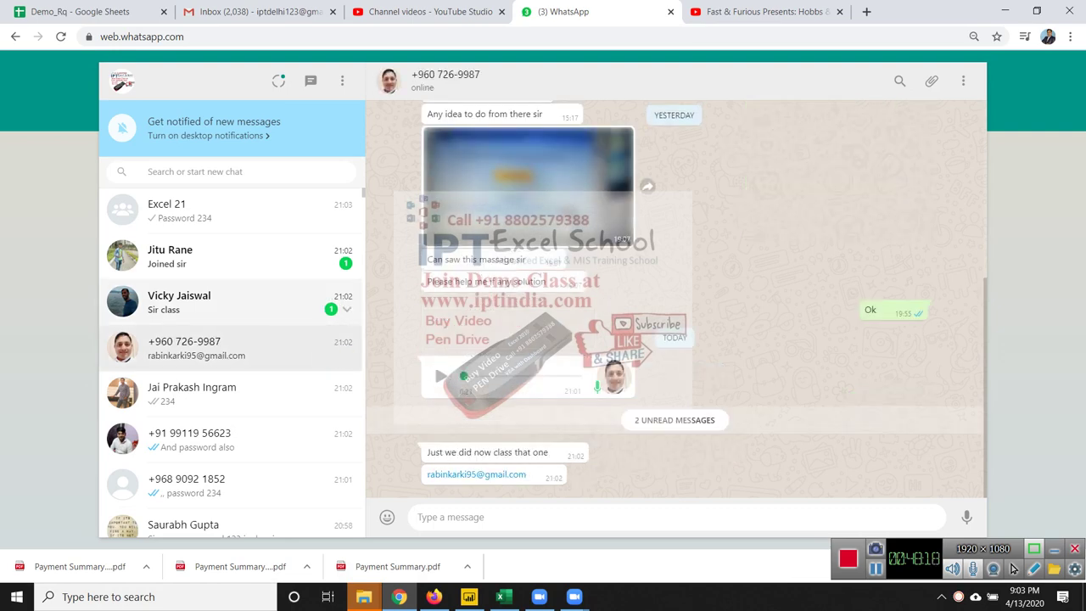
pyautogui.click(229, 303)
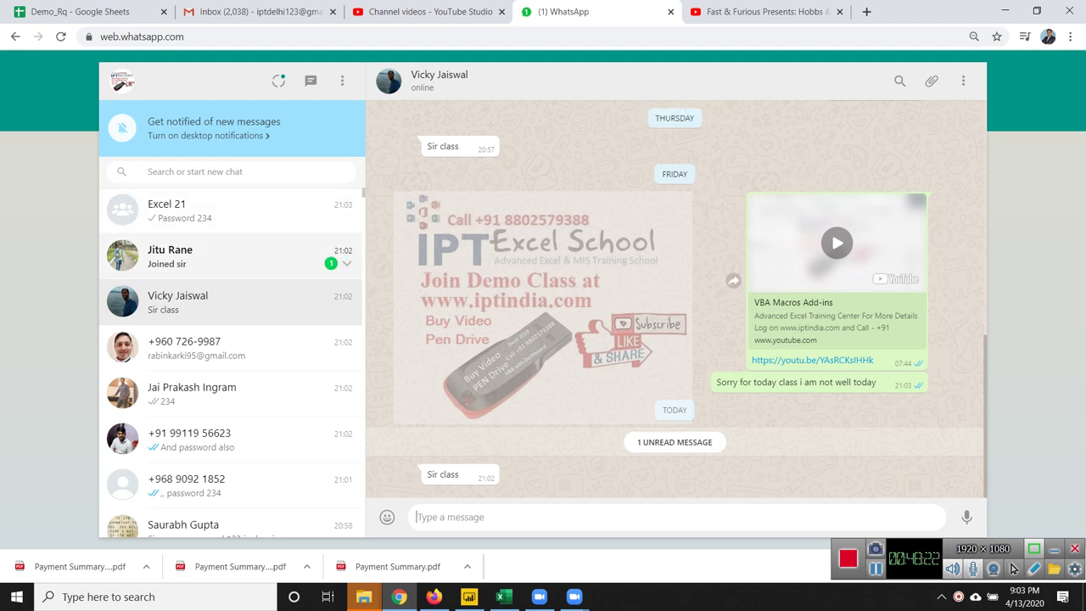
pyautogui.write('pl')
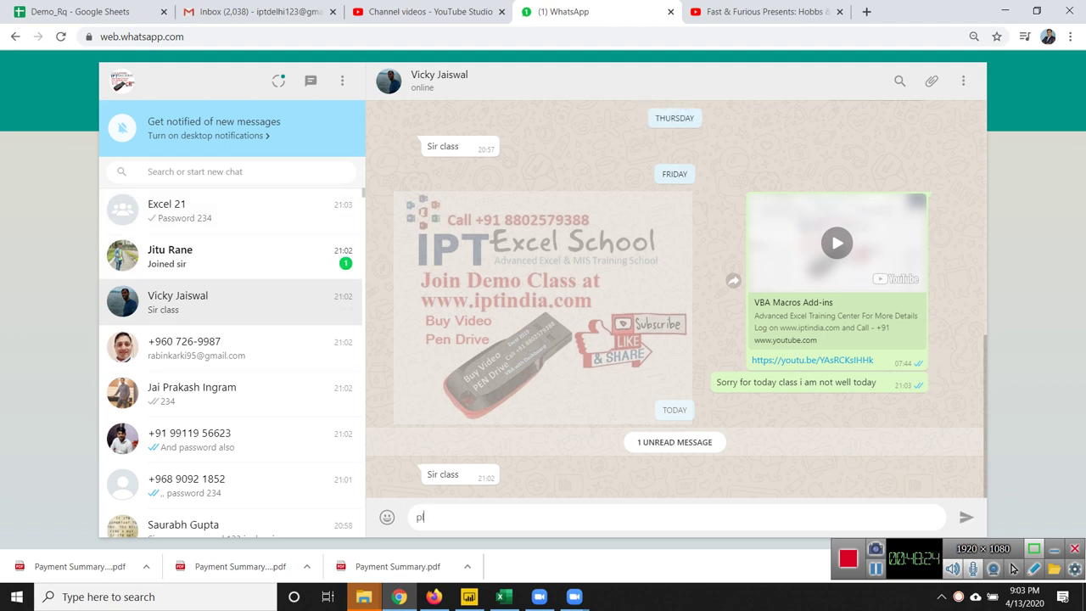
pyautogui.write('ease')
pyautogui.write(' join')
pyautogui.press('Return')
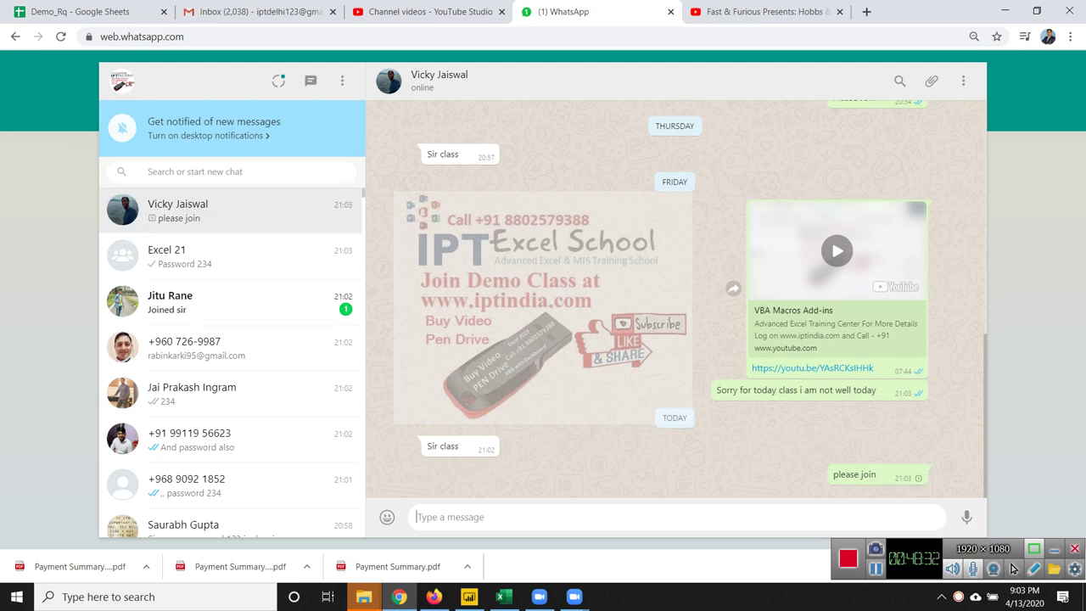
# - Send that contact the meeting password, then move to the Google Sheets tab
pyautogui.press('Return')
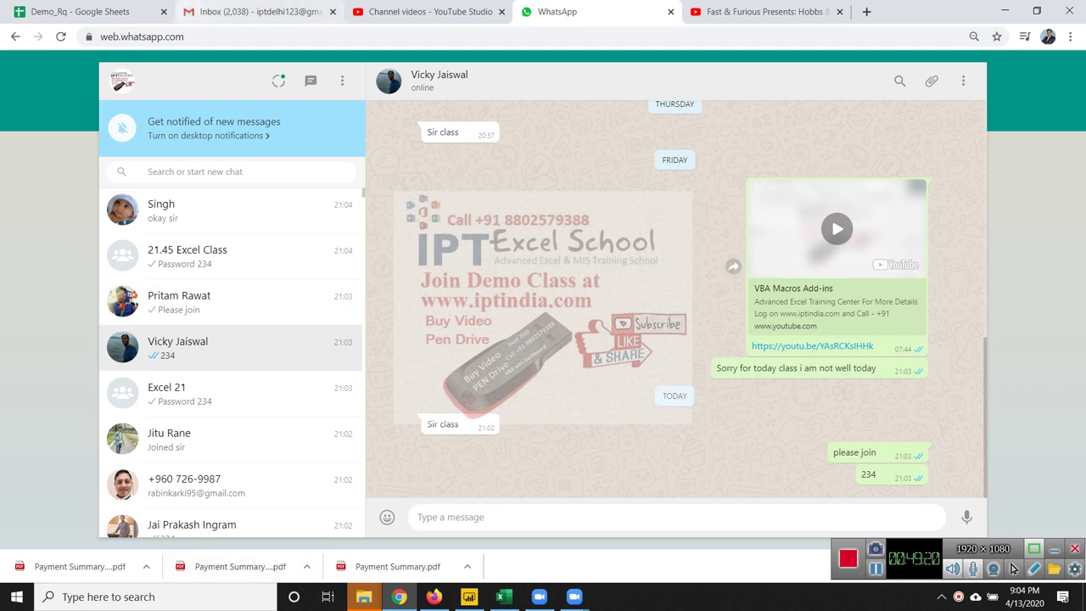
pyautogui.hotkey('ctrl', '1')
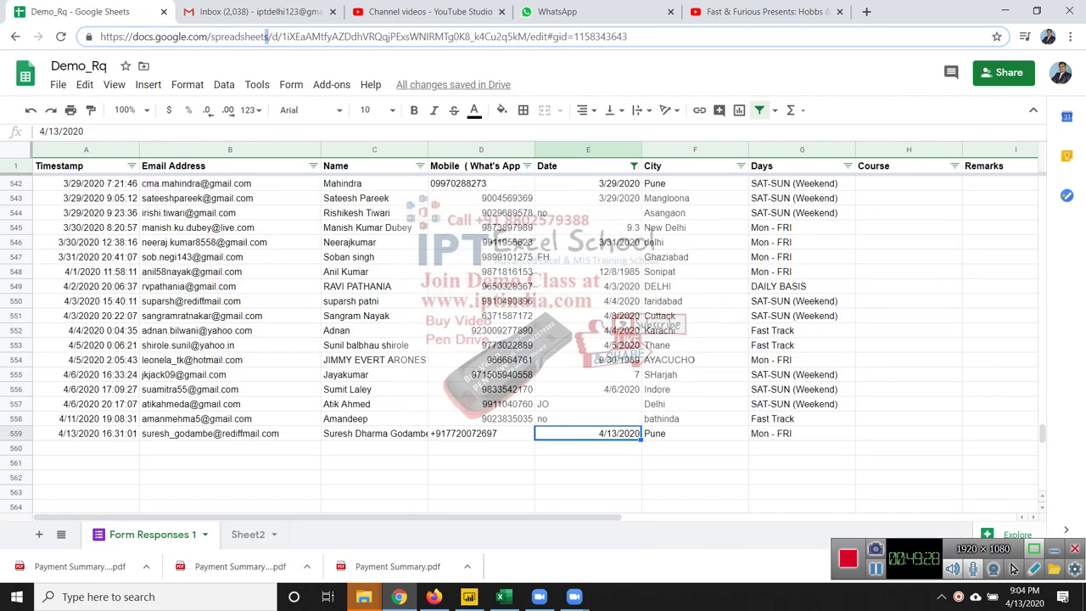
# - Check the newest response's mobile number in D559, then restore the Zoom meeting and unmute your microphone
pyautogui.press('Left')
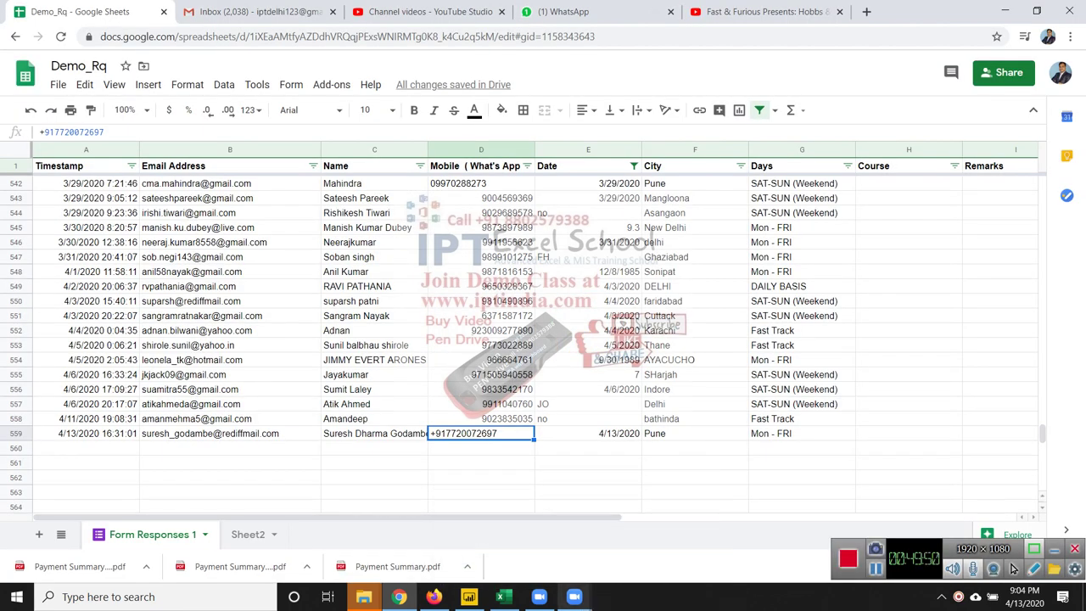
pyautogui.click(649, 534)
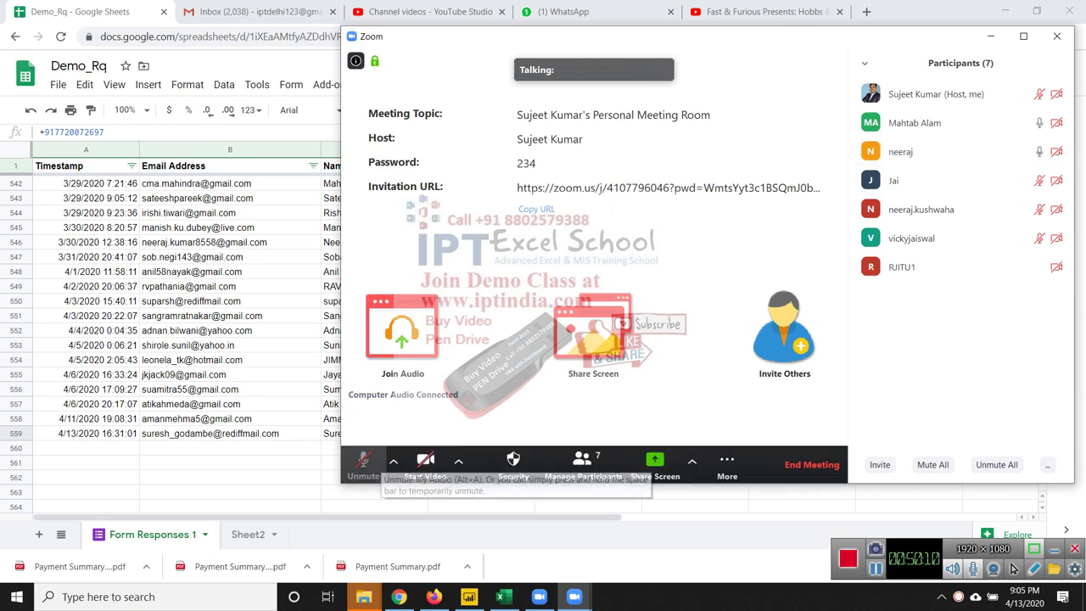
pyautogui.click(363, 462)
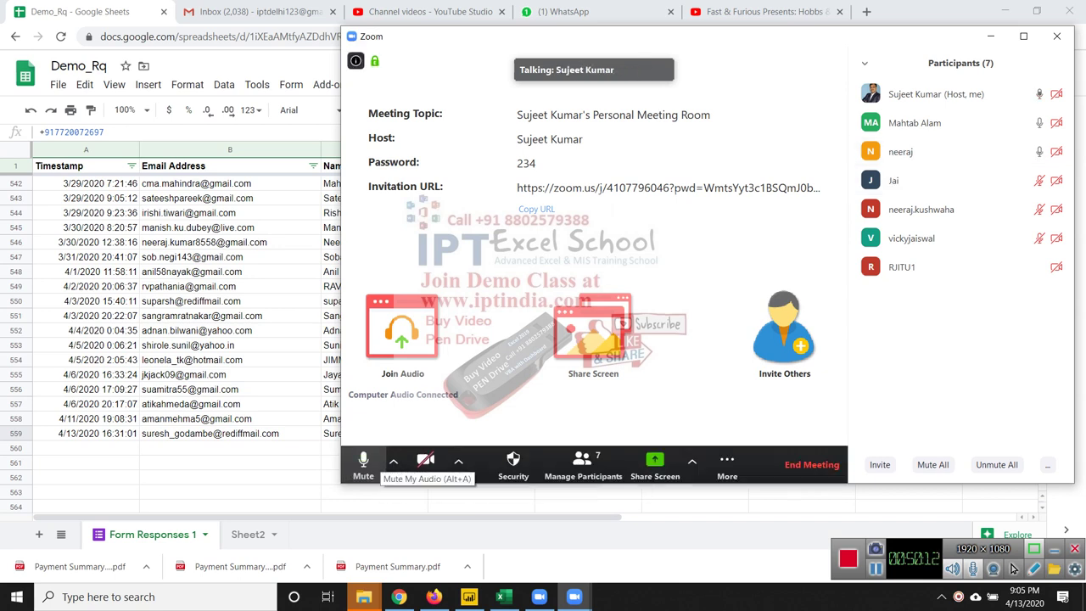